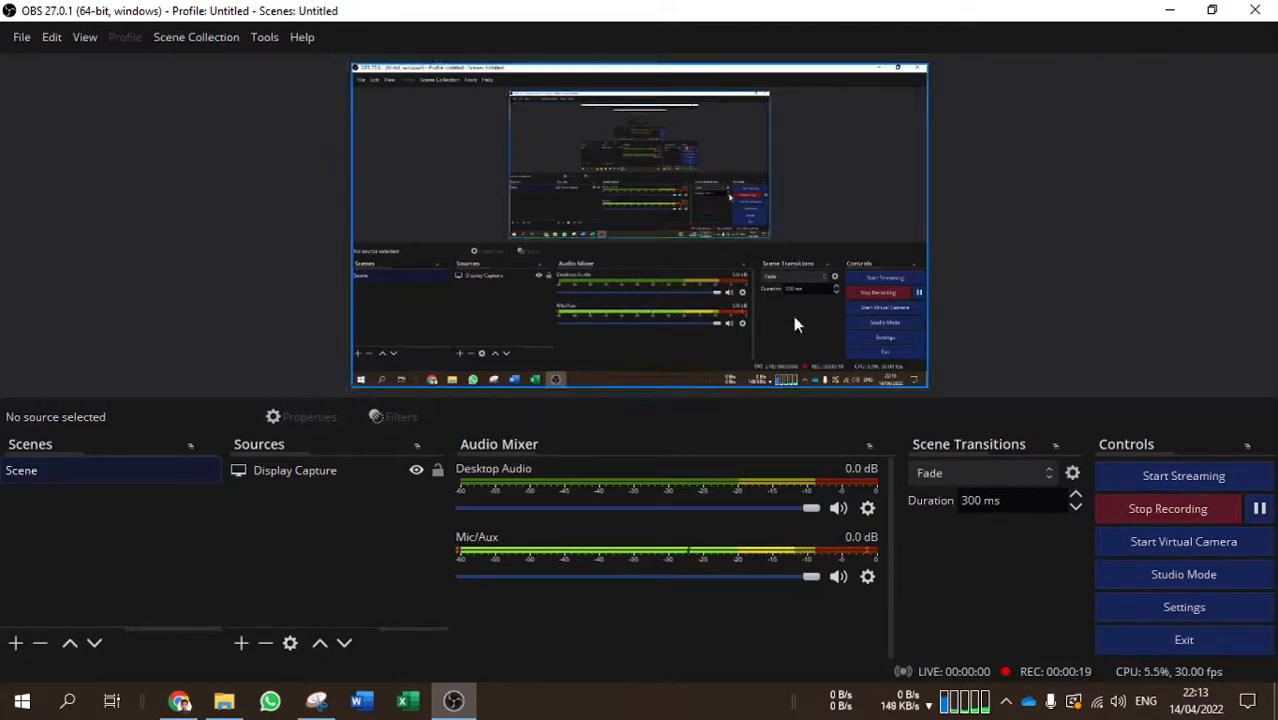
# Switch to Snipping Tool and circle Router Pusat, Router Tengah and Router Cabang on the topology capture with the pen
pyautogui.click(316, 700)
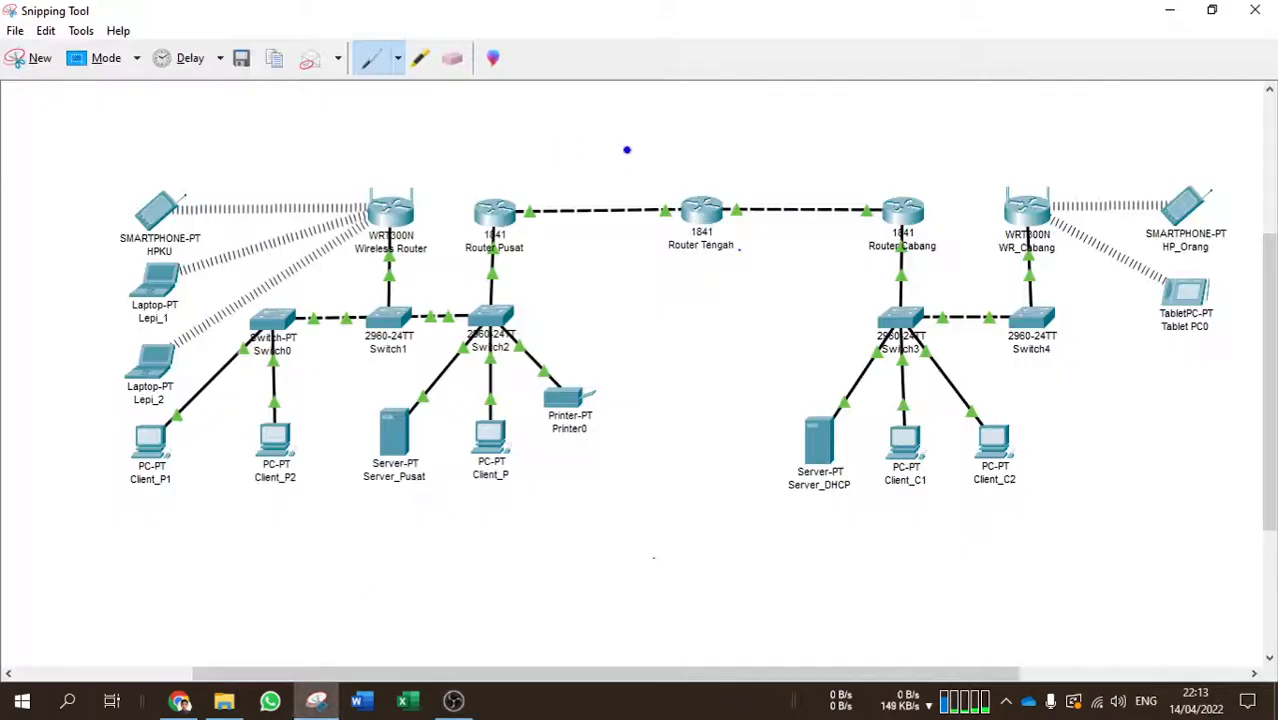
pyautogui.moveTo(568, 149)
pyautogui.mouseDown()
pyautogui.moveTo(534, 146)
pyautogui.moveTo(563, 188)
pyautogui.moveTo(567, 150)
pyautogui.mouseUp()
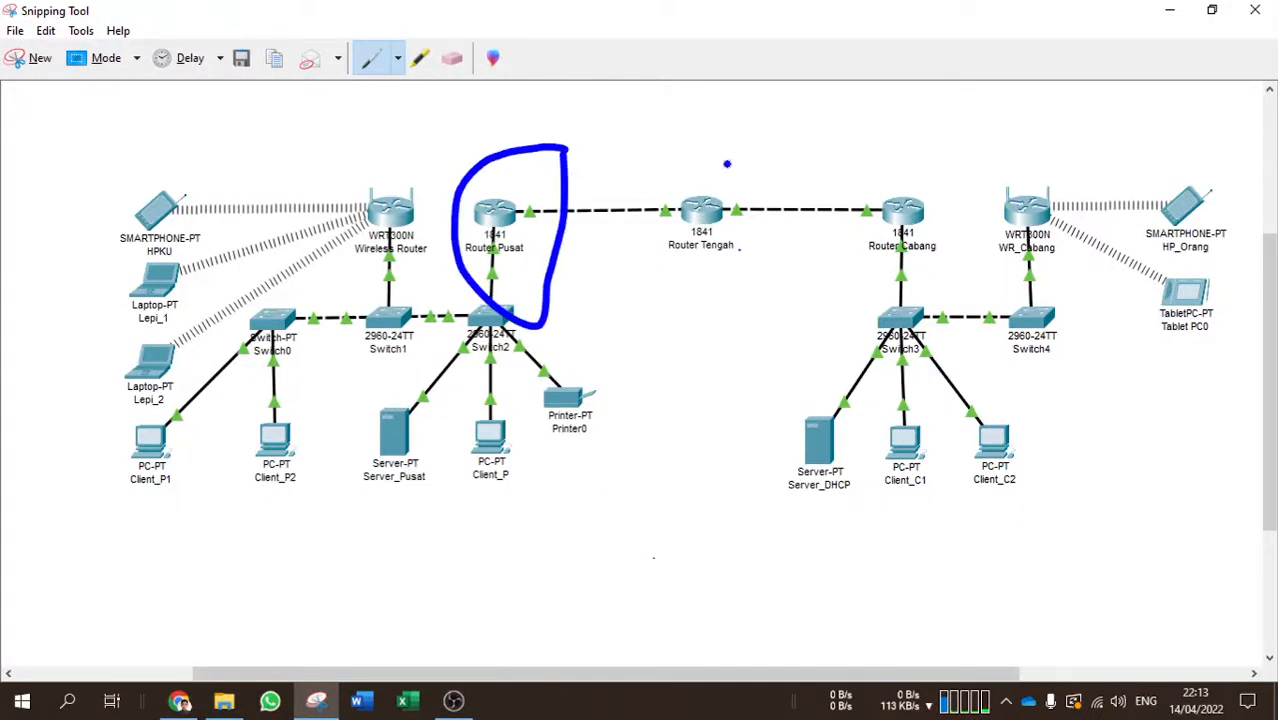
pyautogui.moveTo(725, 164); pyautogui.dragTo(700, 104)
pyautogui.moveTo(936, 163)
pyautogui.mouseDown()
pyautogui.moveTo(850, 210)
pyautogui.moveTo(975, 174)
pyautogui.mouseUp()
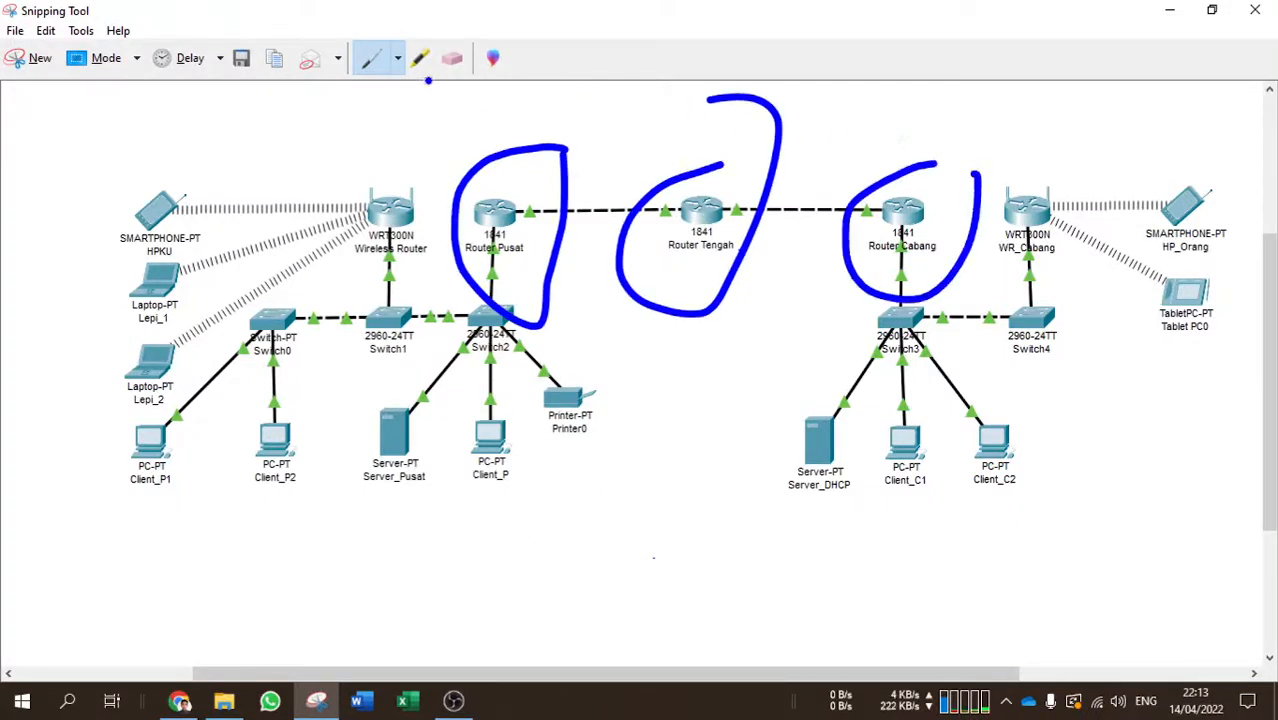
# Erase the pen circles around the three routers and minimize the topology capture
pyautogui.click(460, 70)
pyautogui.click(537, 148)
pyautogui.moveTo(664, 210); pyautogui.dragTo(640, 206)
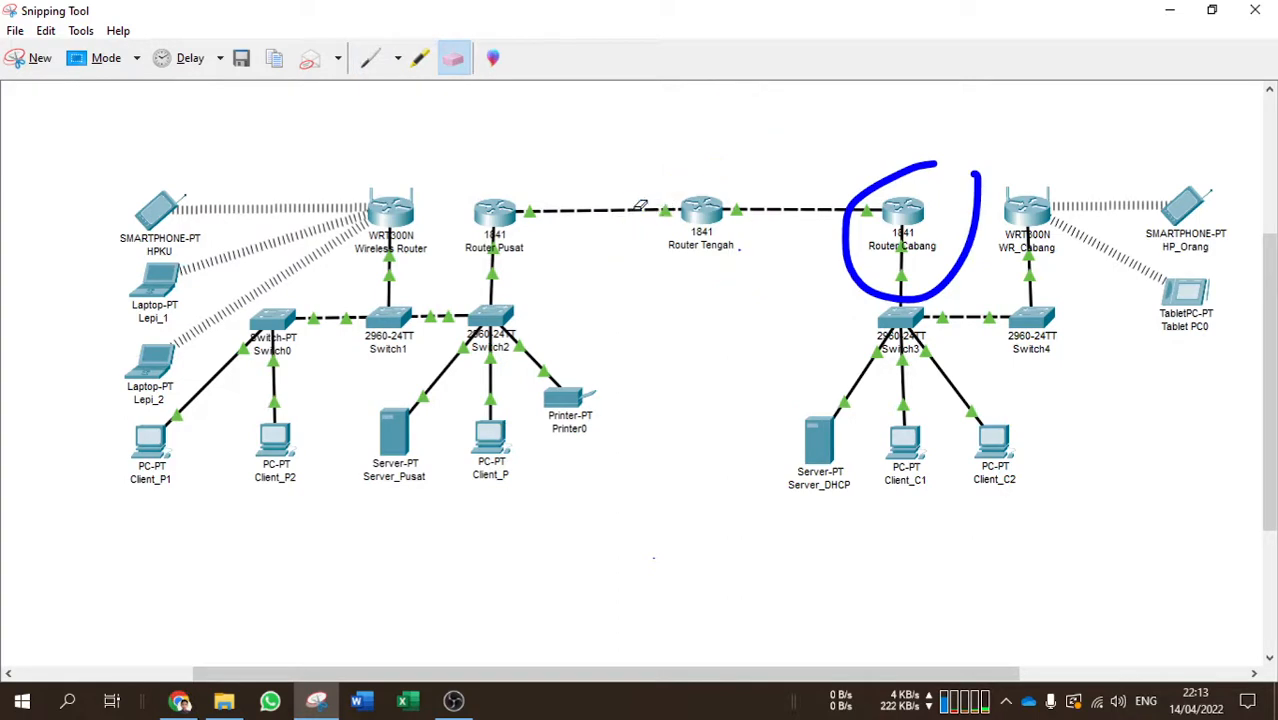
pyautogui.click(852, 265)
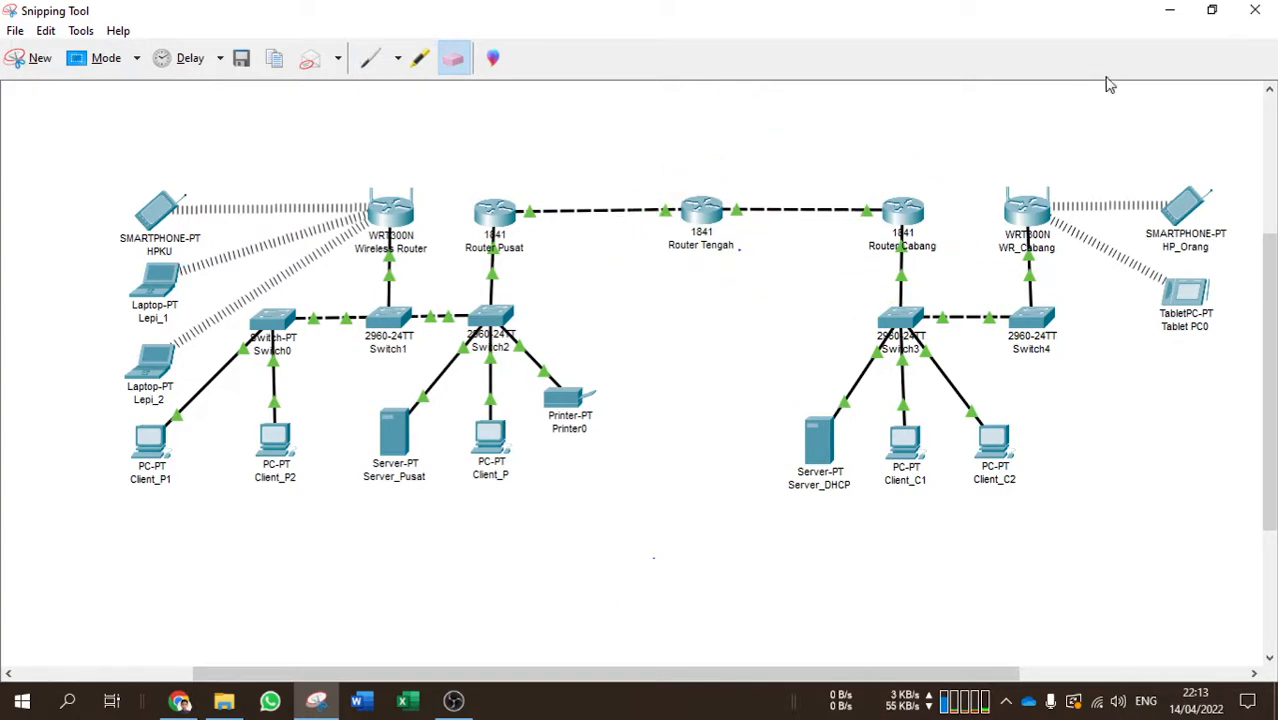
pyautogui.click(1169, 12)
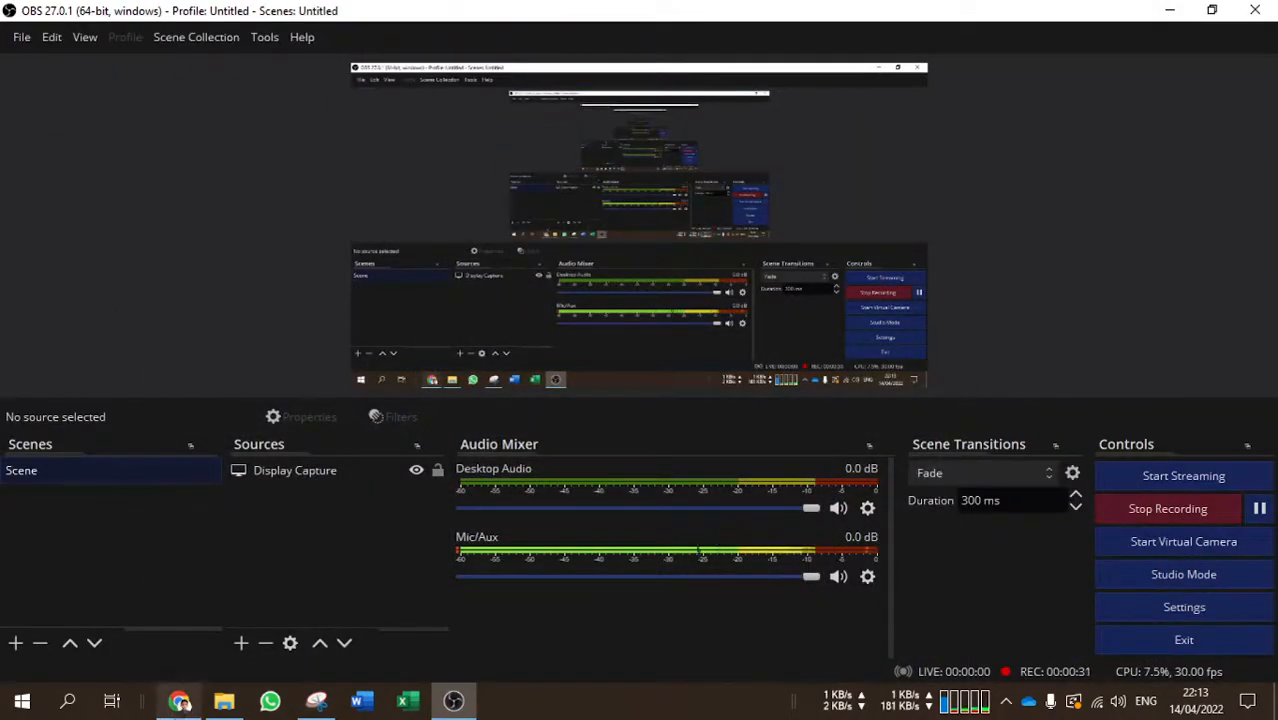
# Switch to Chrome, close the video tab, and search the web for "cisco packet tracer 811" in a new tab
pyautogui.click(180, 701)
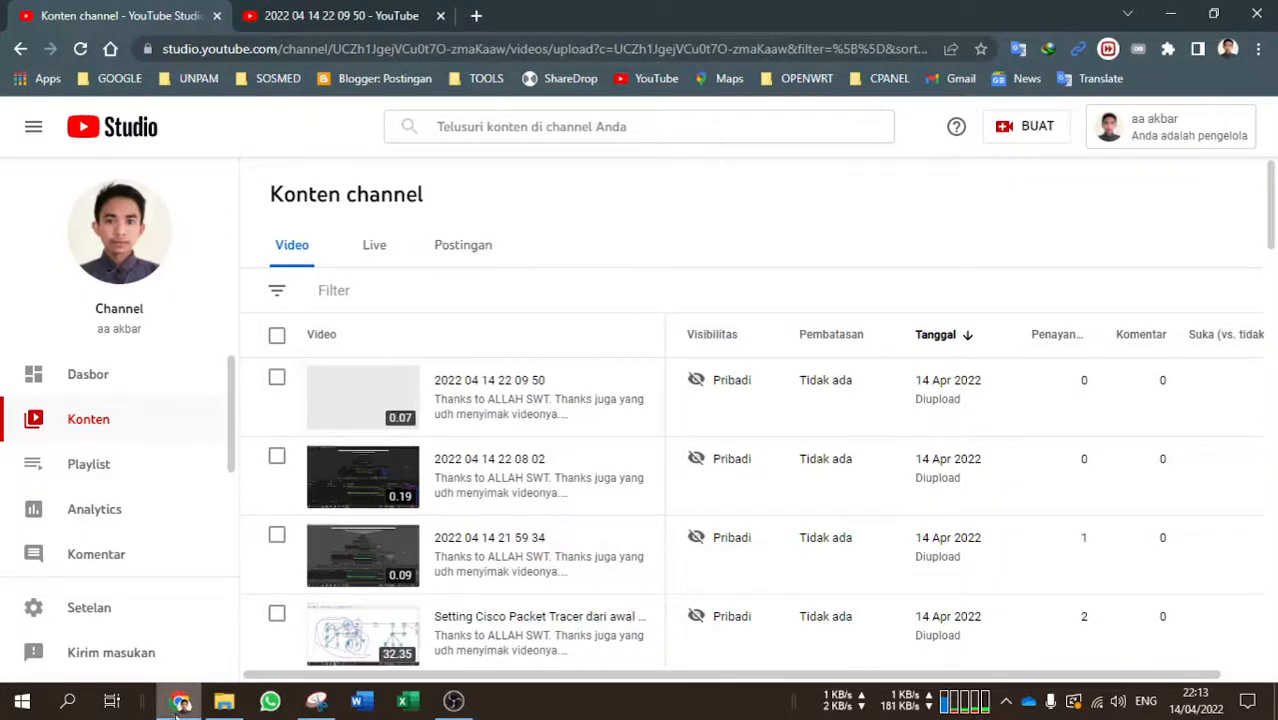
pyautogui.click(438, 25)
pyautogui.click(442, 18)
pyautogui.click(254, 25)
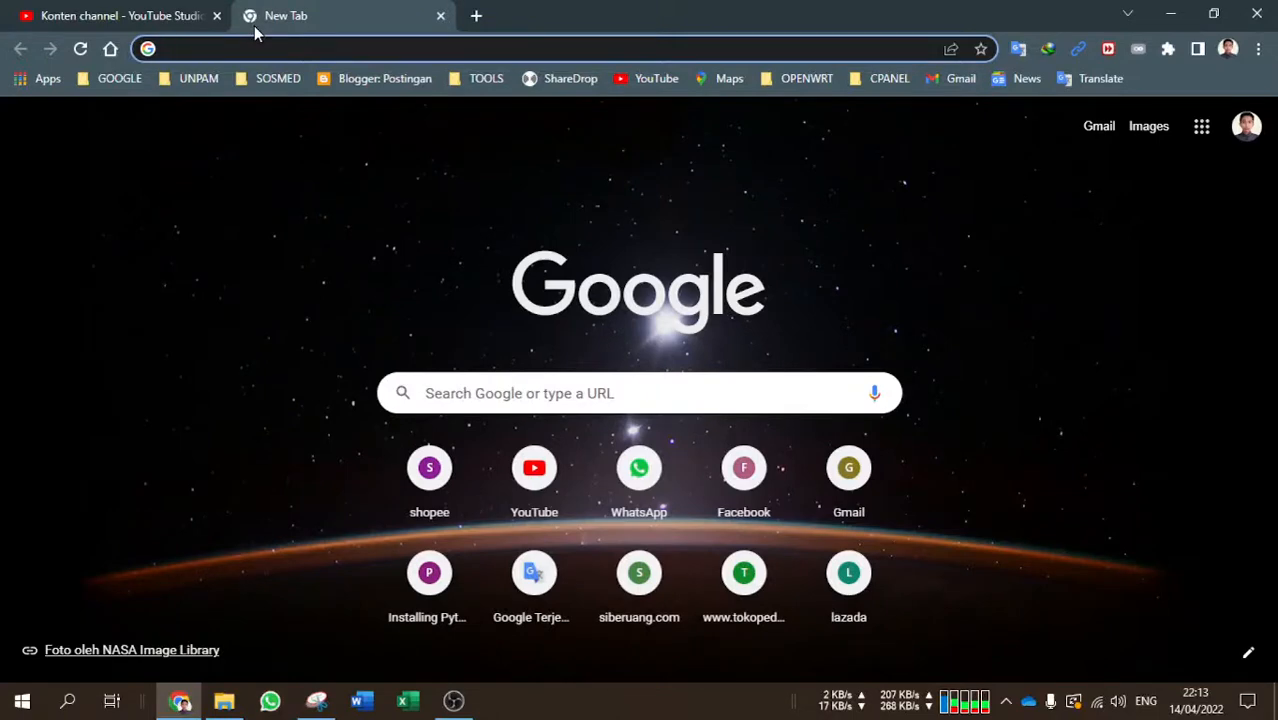
pyautogui.write('cisco packet tracer ')
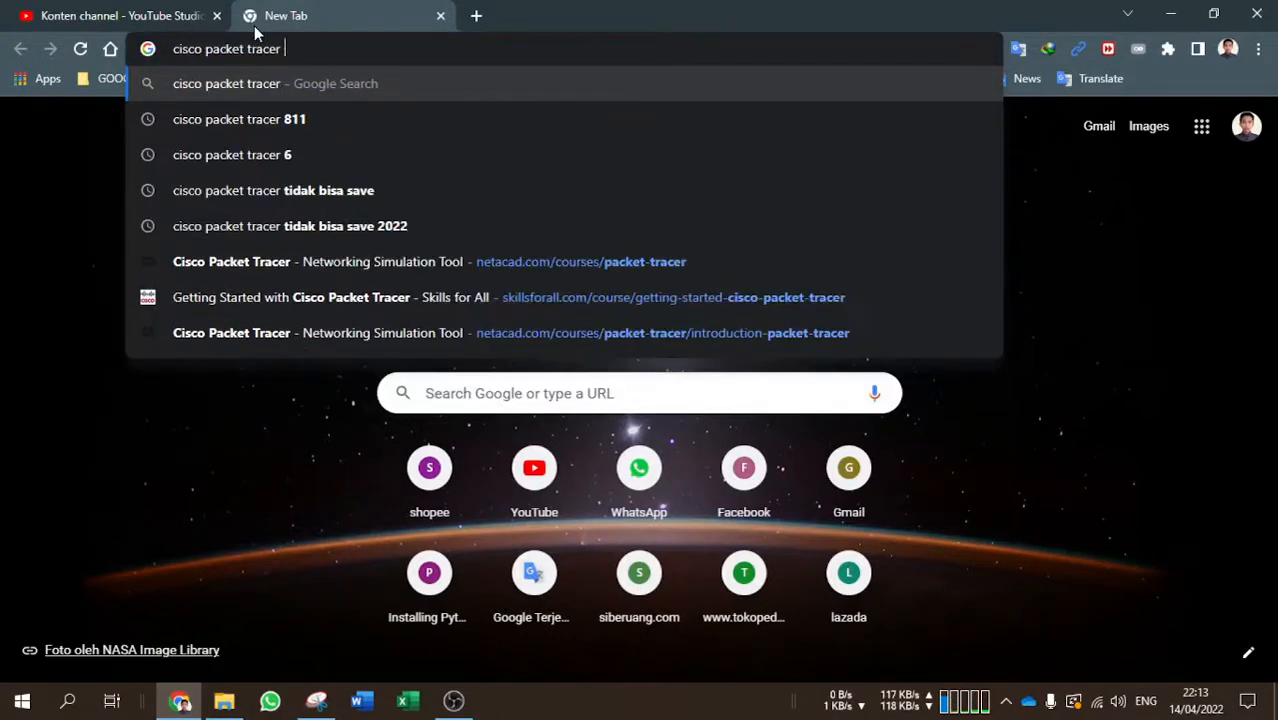
pyautogui.write('811')
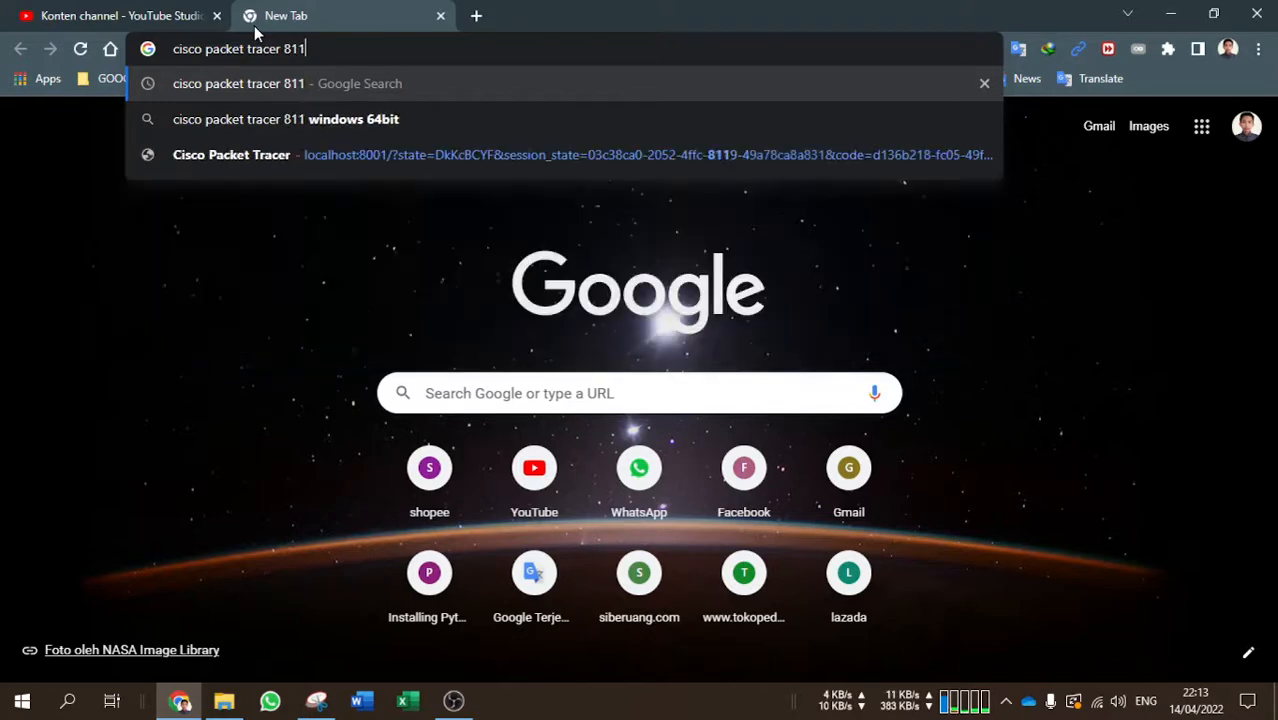
pyautogui.press('Return')
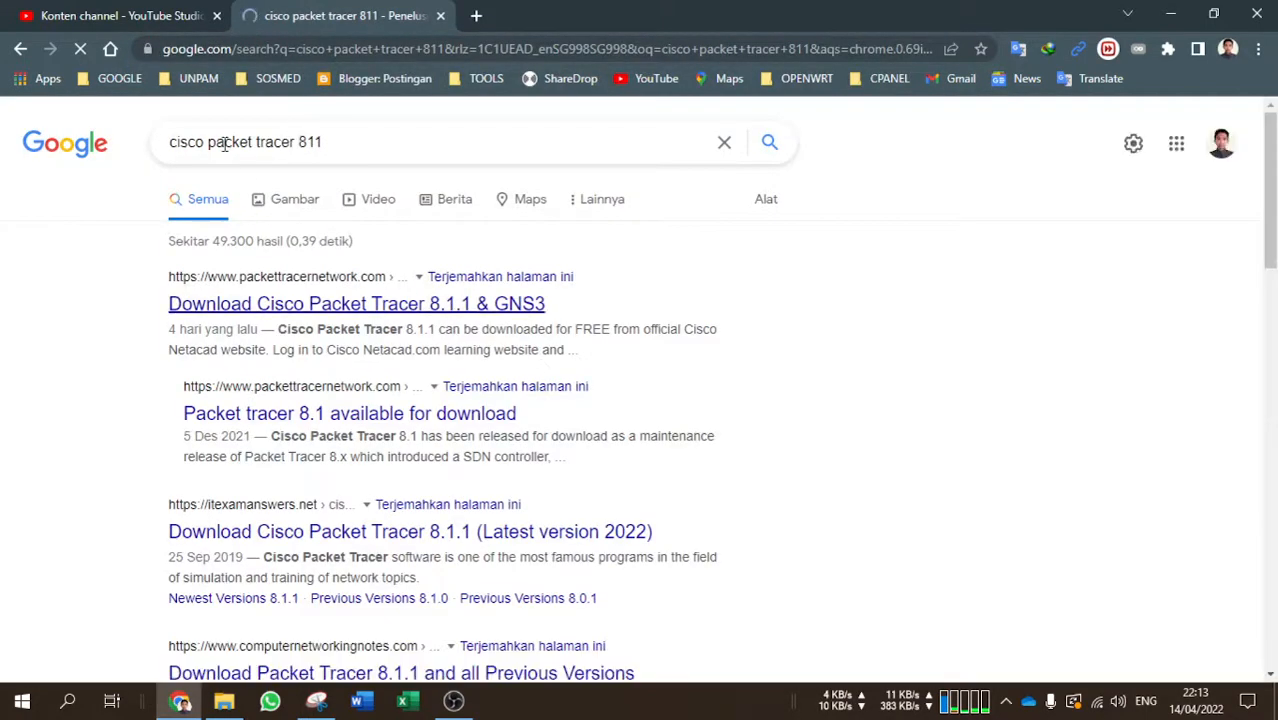
# Change the web search to "cisco packet tracer 6" and close the search tab after viewing the results
pyautogui.doubleClick(313, 146)
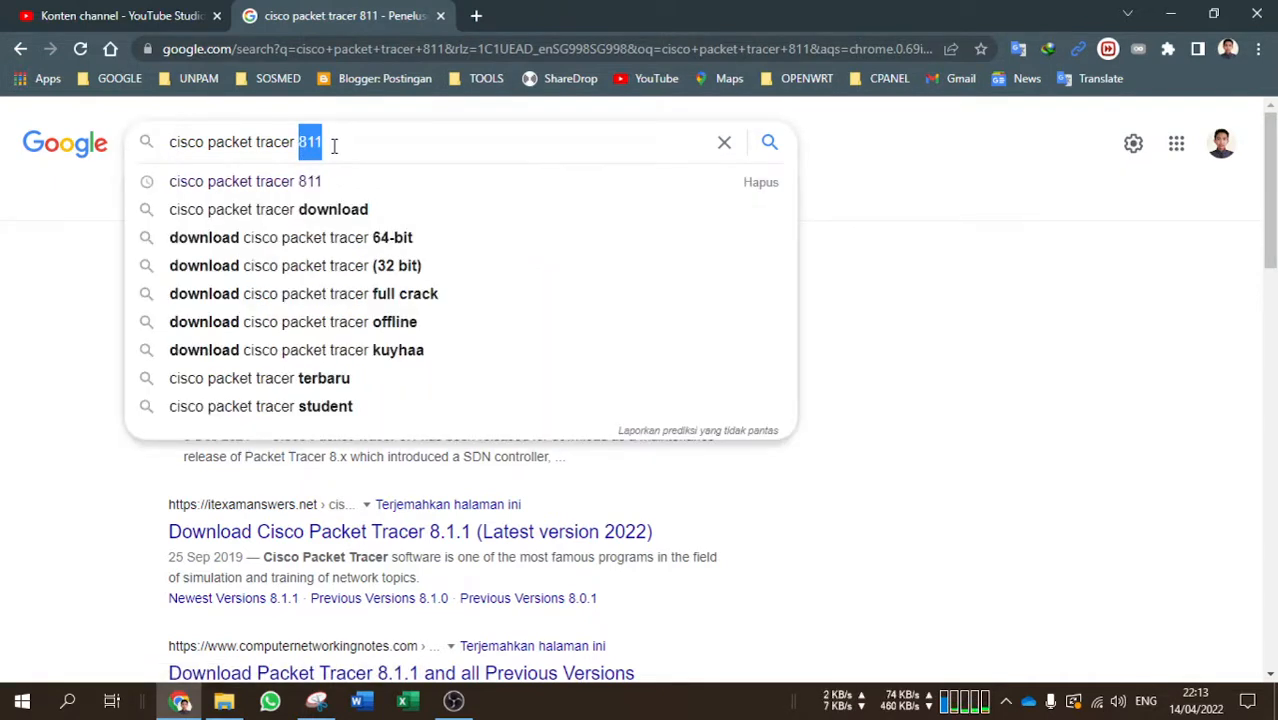
pyautogui.write('6')
pyautogui.press('Return')
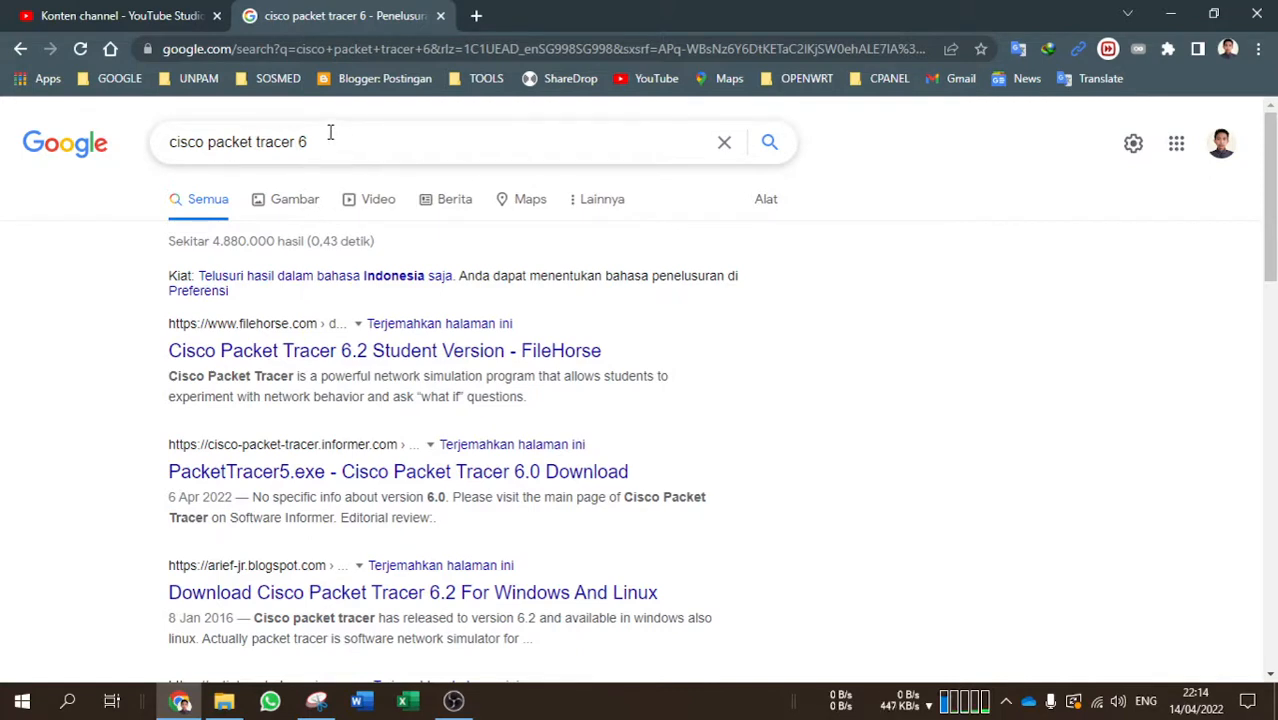
pyautogui.click(722, 142)
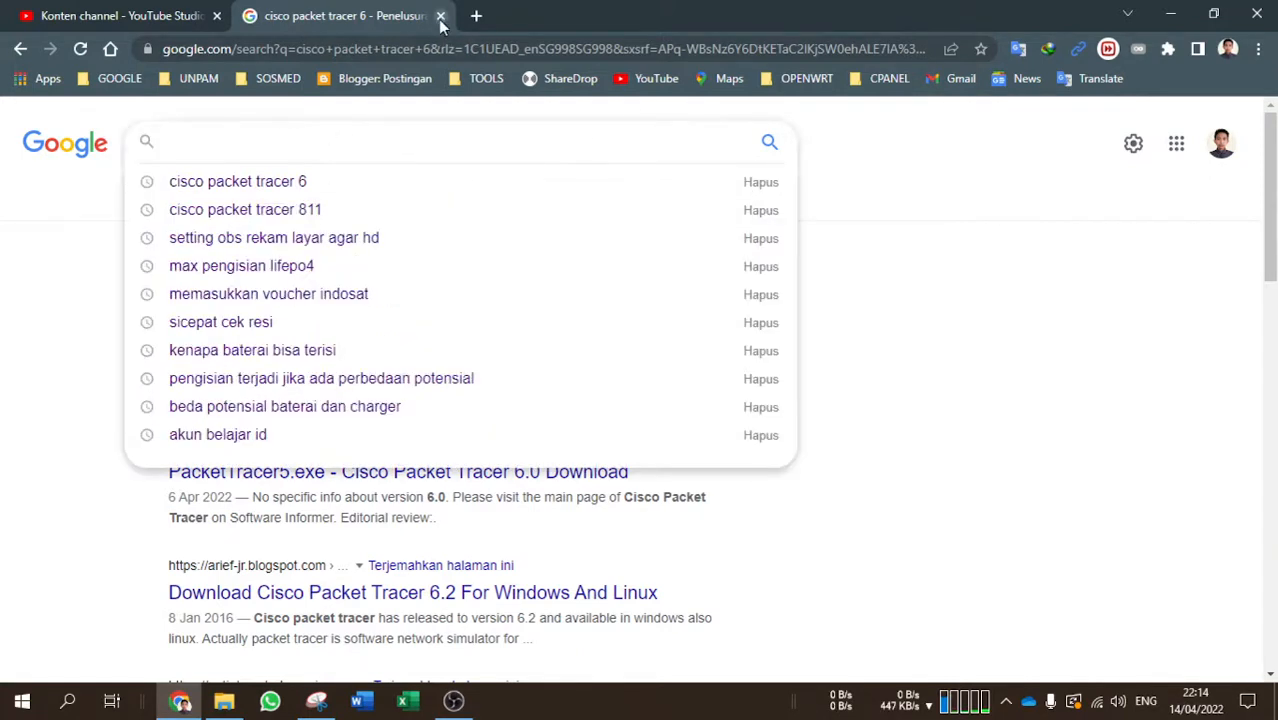
pyautogui.click(440, 15)
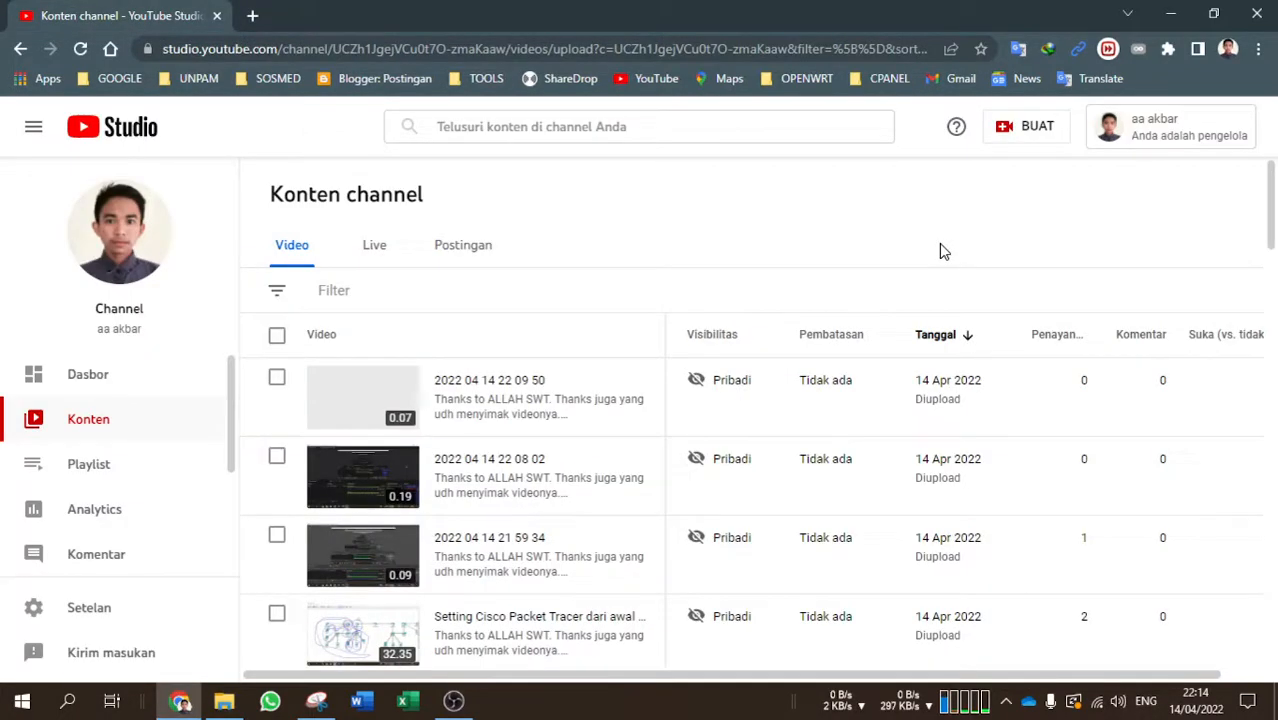
# Launch Cisco Packet Tracer from the desktop and minimize the OBS window
pyautogui.press('super+d')
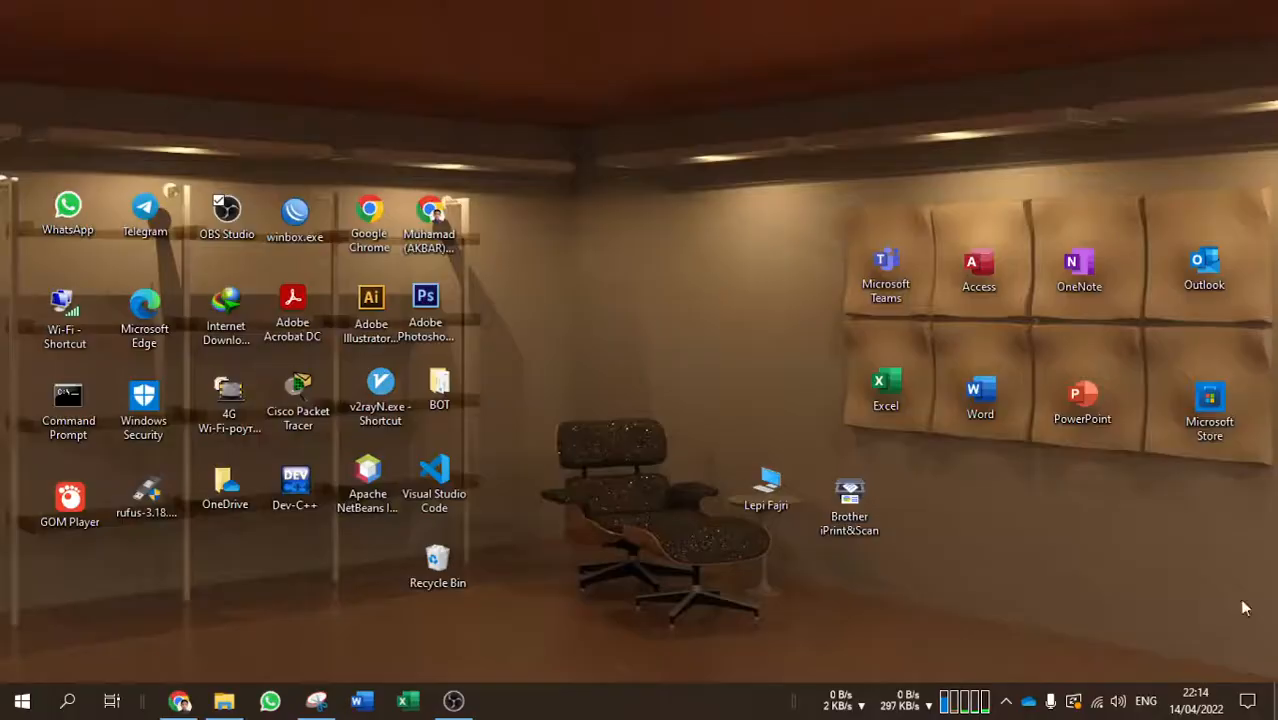
pyautogui.doubleClick(306, 406)
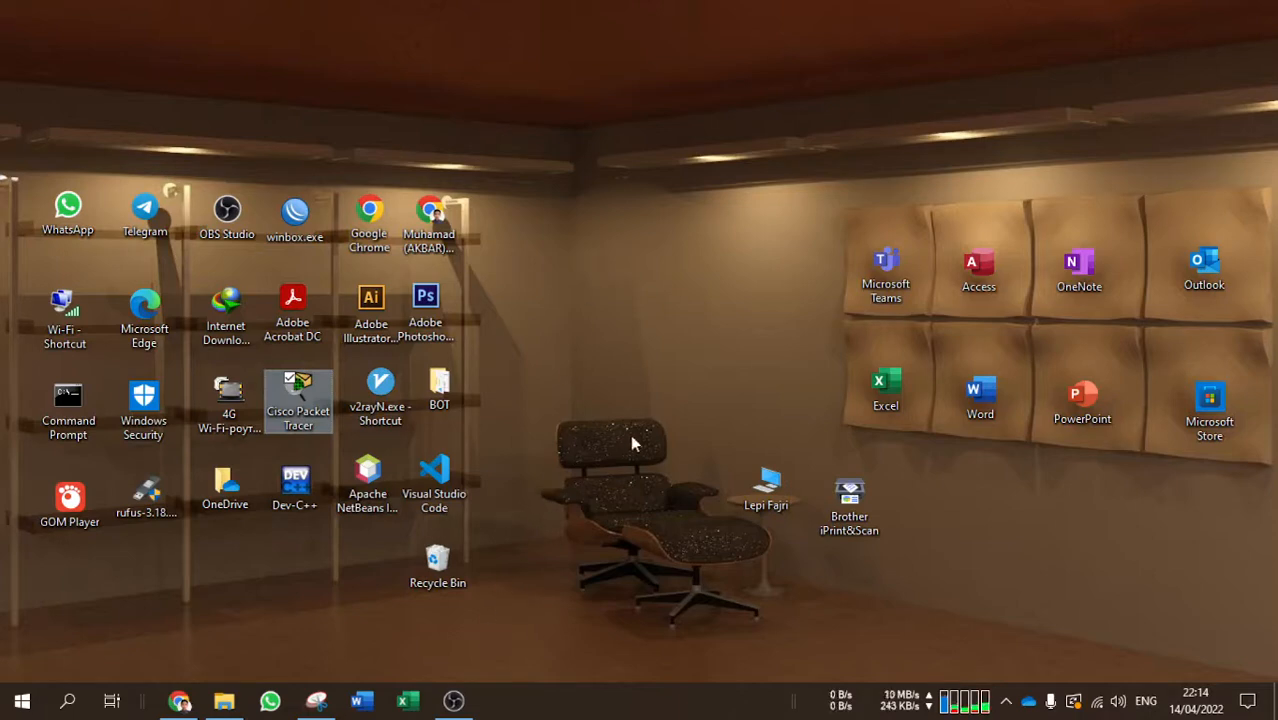
pyautogui.click(453, 701)
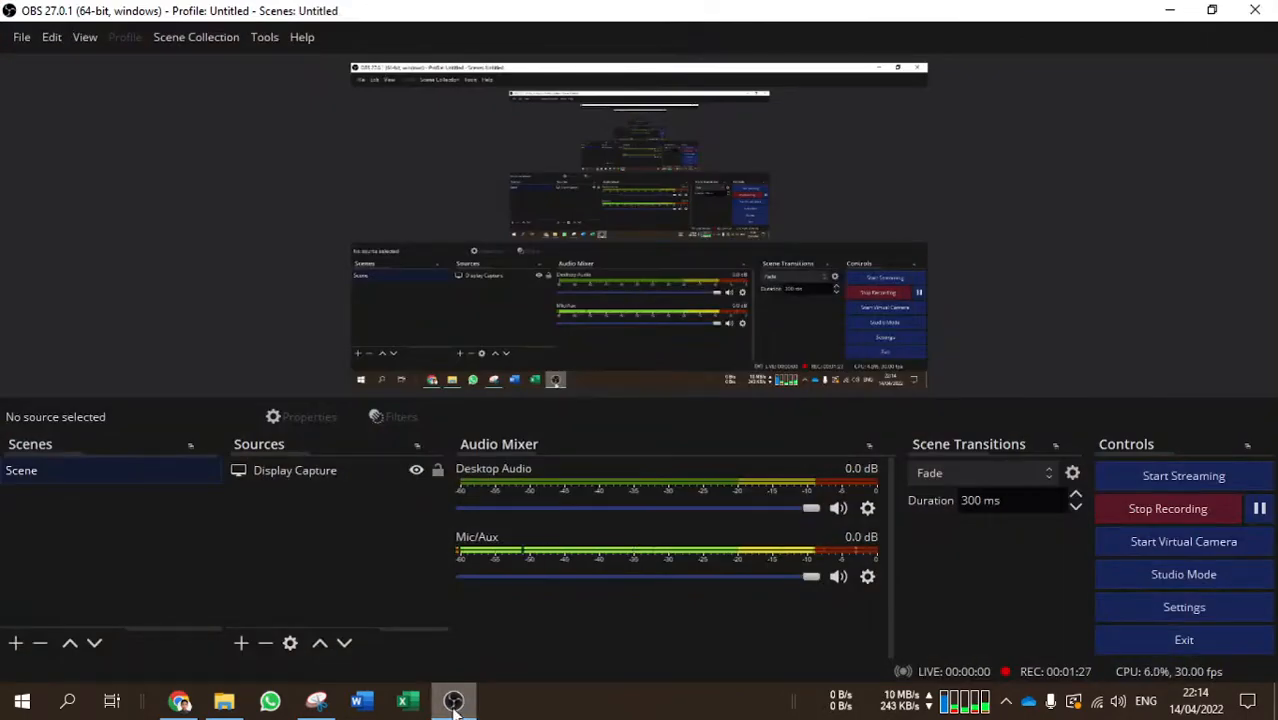
pyautogui.click(1169, 10)
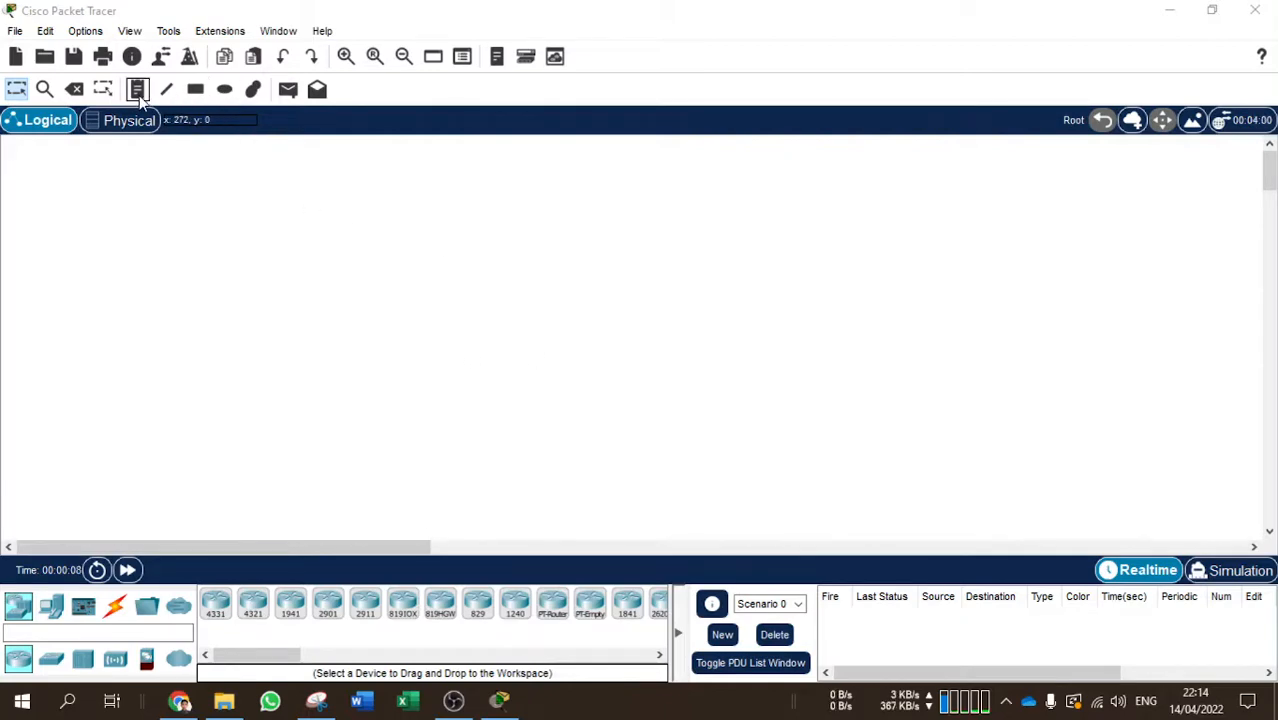
# In the Snipping Tool topology capture, highlight Client_P1, Client_P2 and Switch0, then return to Cisco Packet Tracer
pyautogui.click(316, 700)
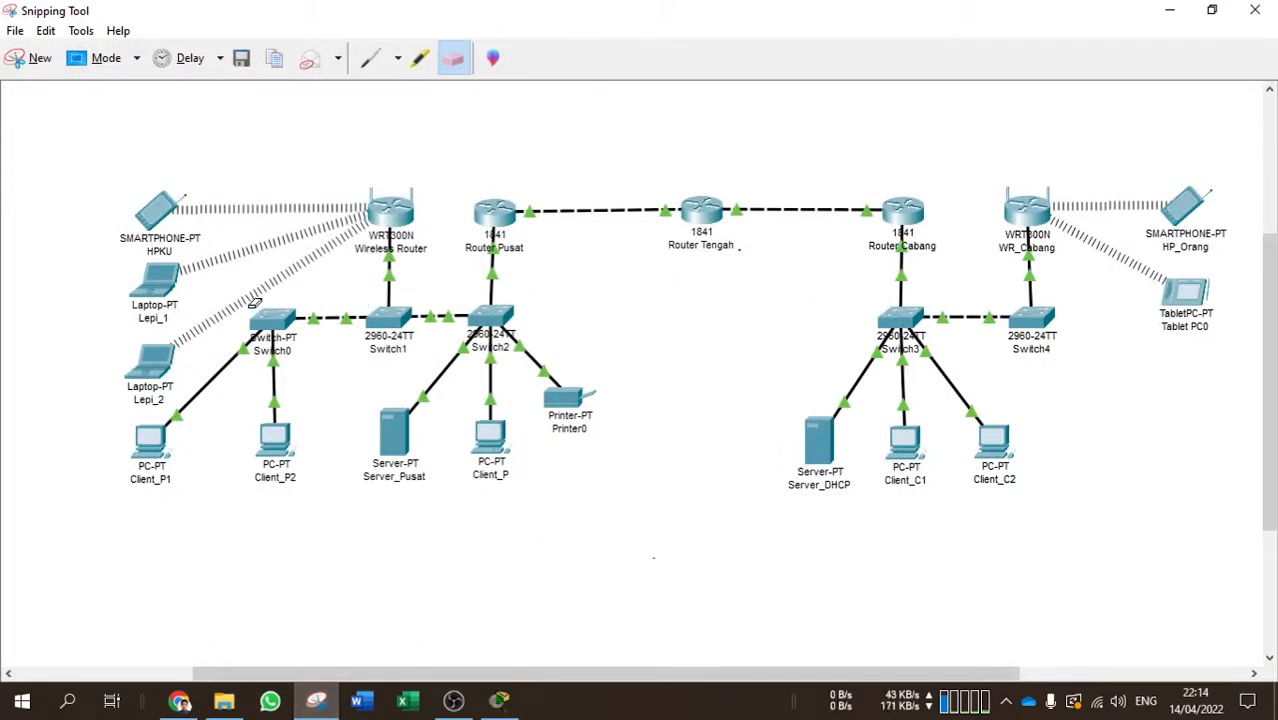
pyautogui.click(420, 58)
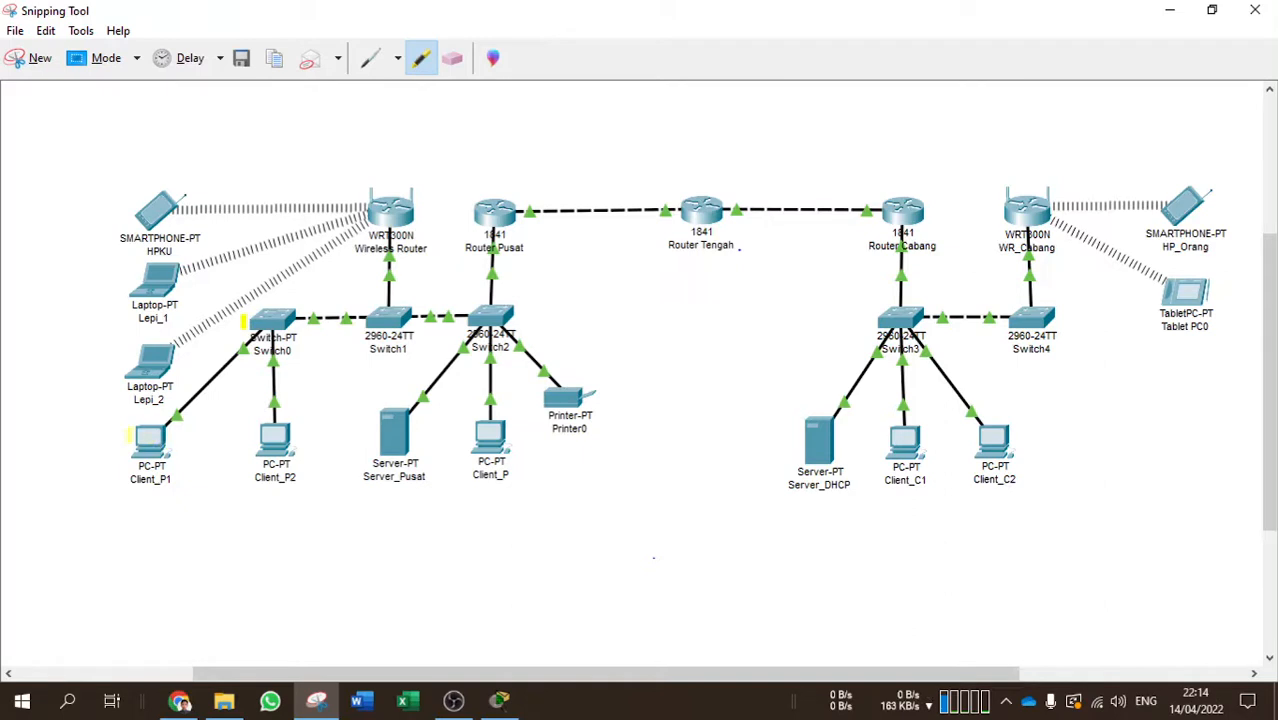
pyautogui.moveTo(128, 436); pyautogui.dragTo(298, 440)
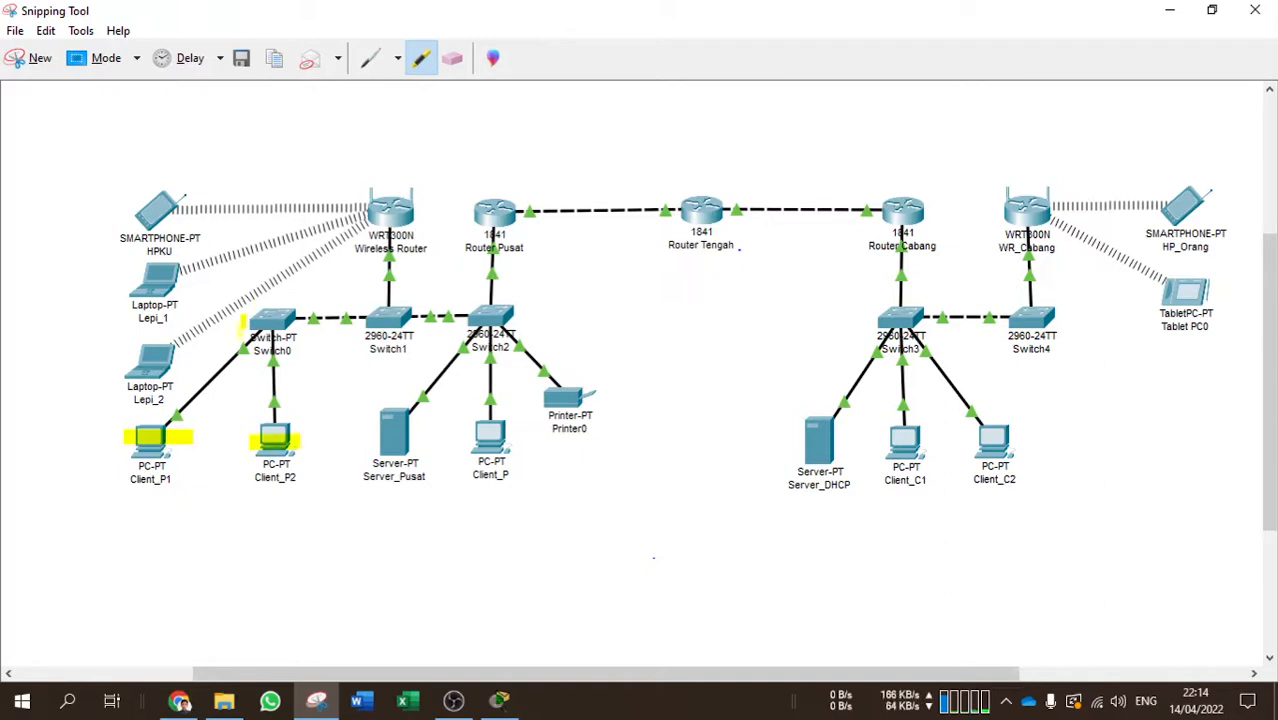
pyautogui.moveTo(258, 322); pyautogui.dragTo(300, 321)
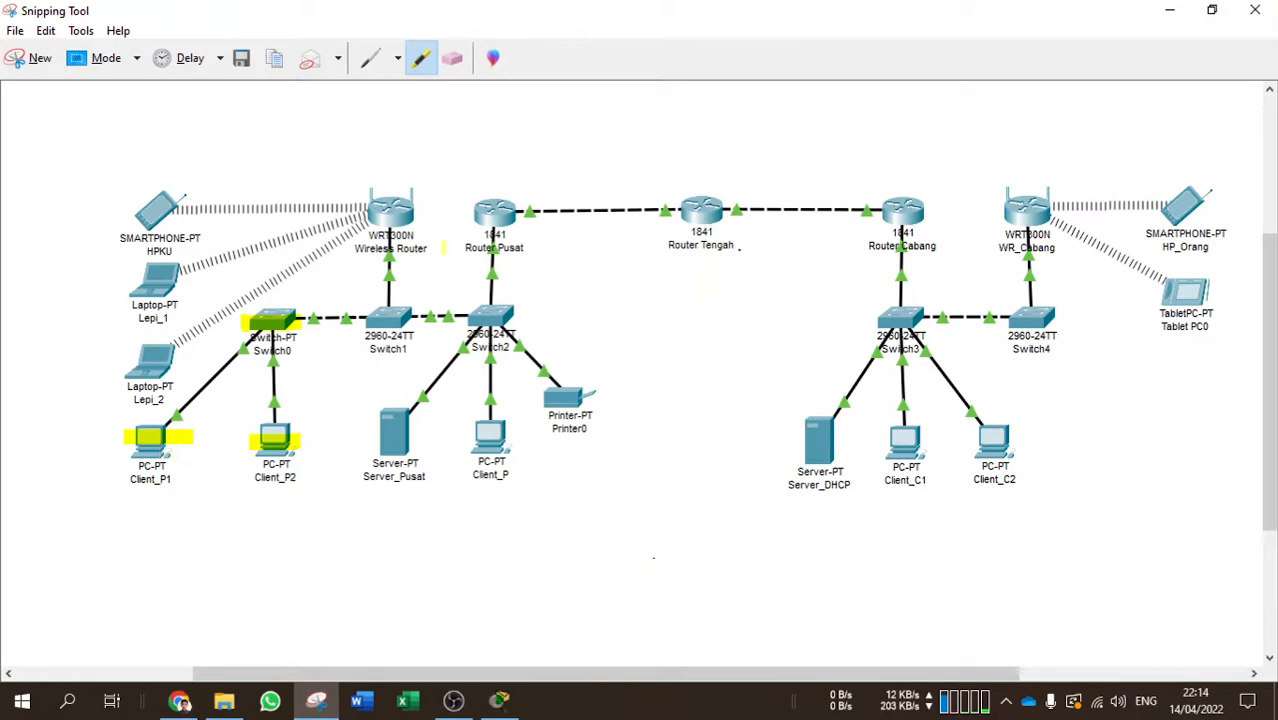
pyautogui.click(1170, 10)
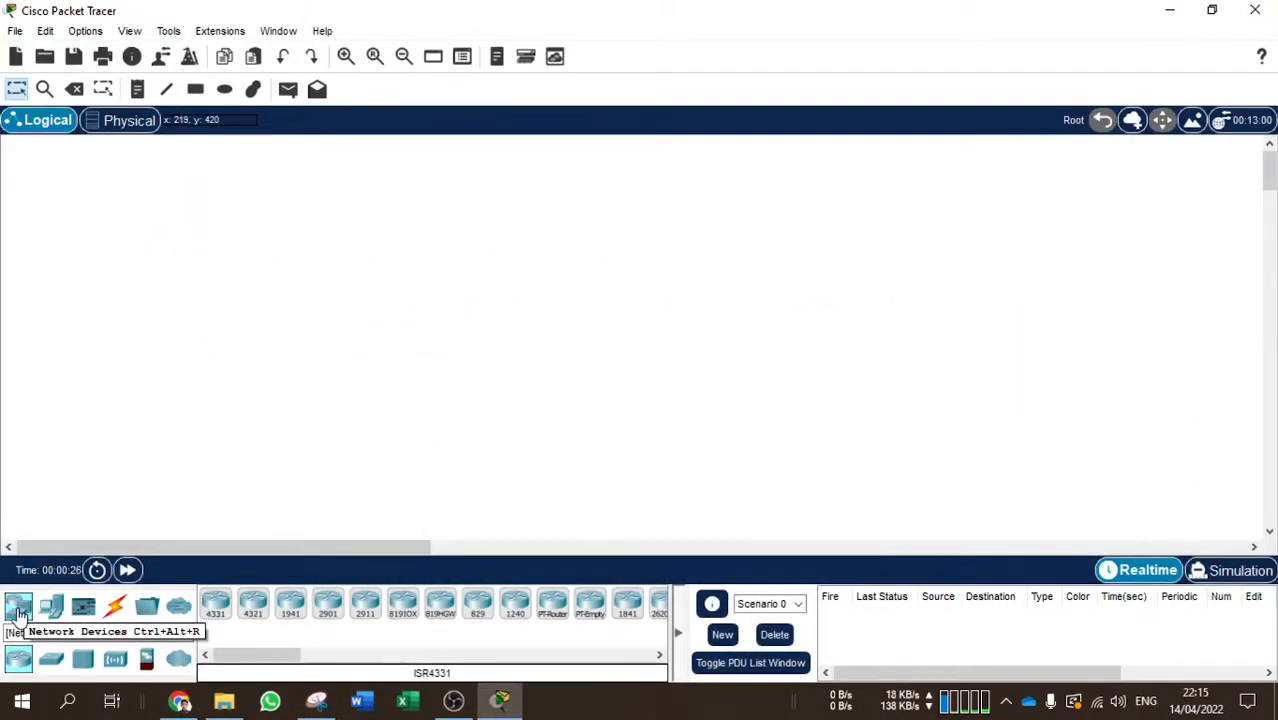
# Place a PT-Switch in the upper-left area of the empty logical workspace
pyautogui.click(52, 657)
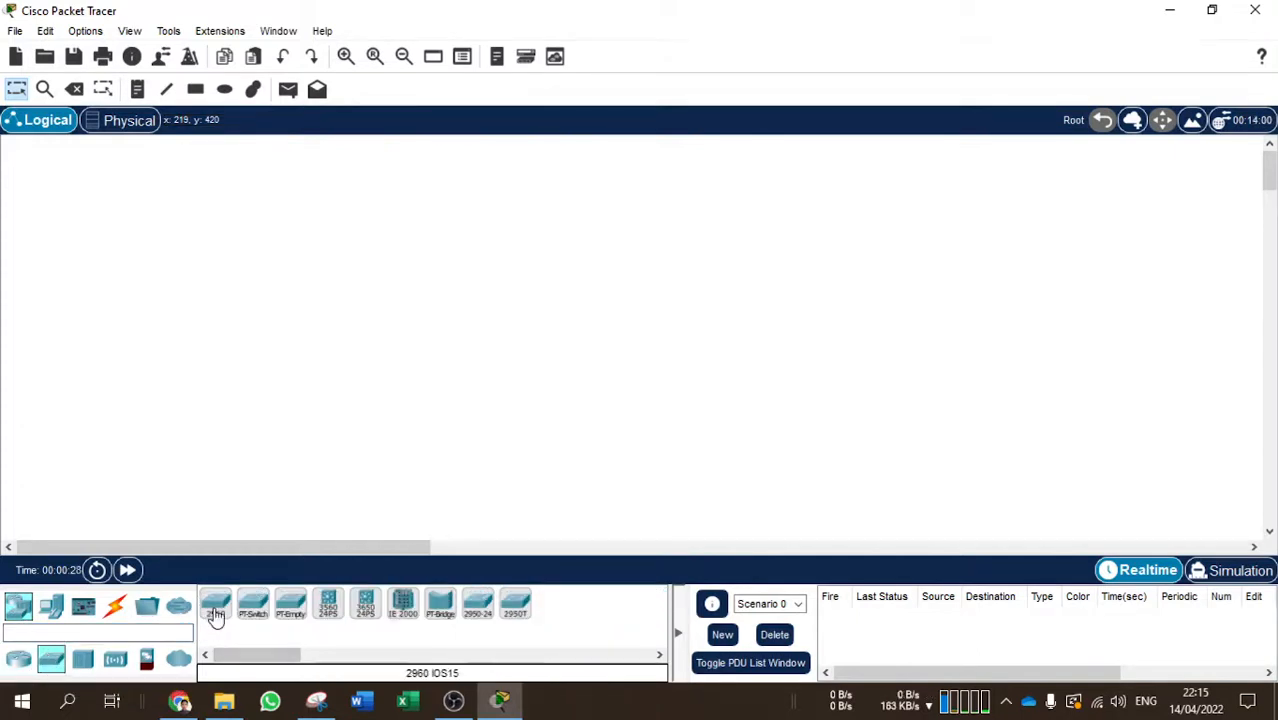
pyautogui.click(253, 605)
pyautogui.click(260, 256)
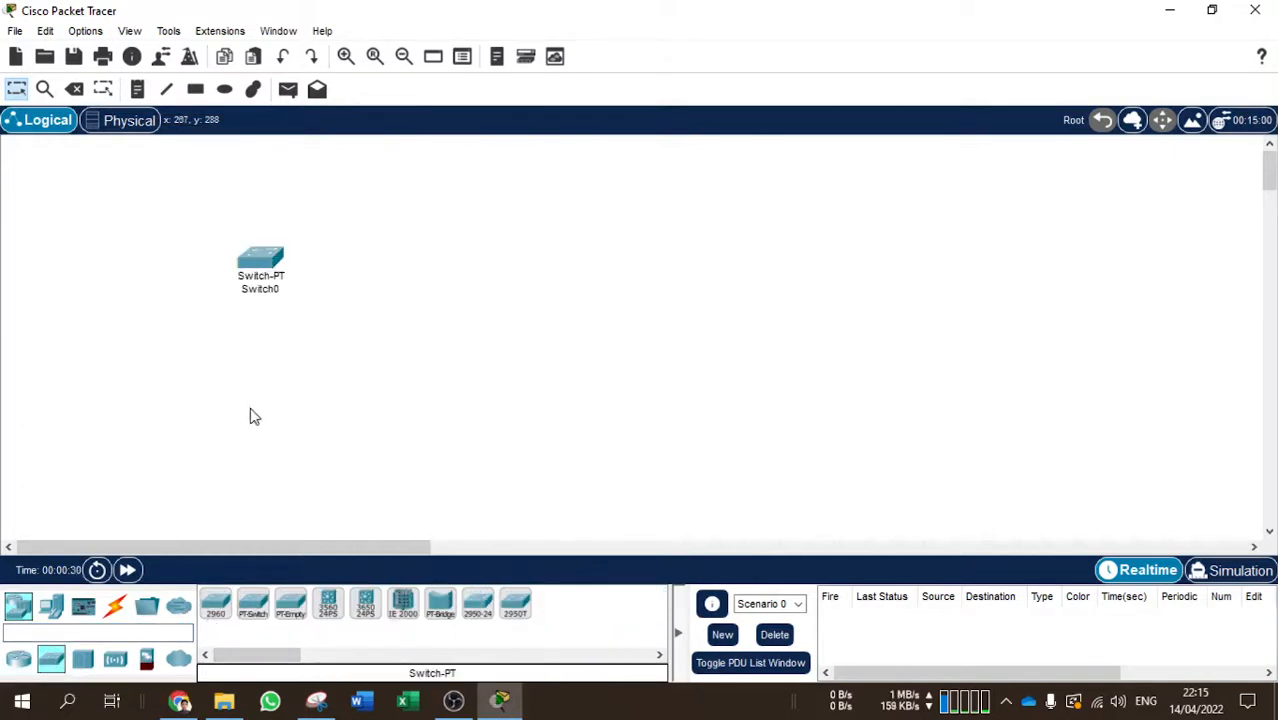
# Place two PC end devices side by side below the switch
pyautogui.click(52, 607)
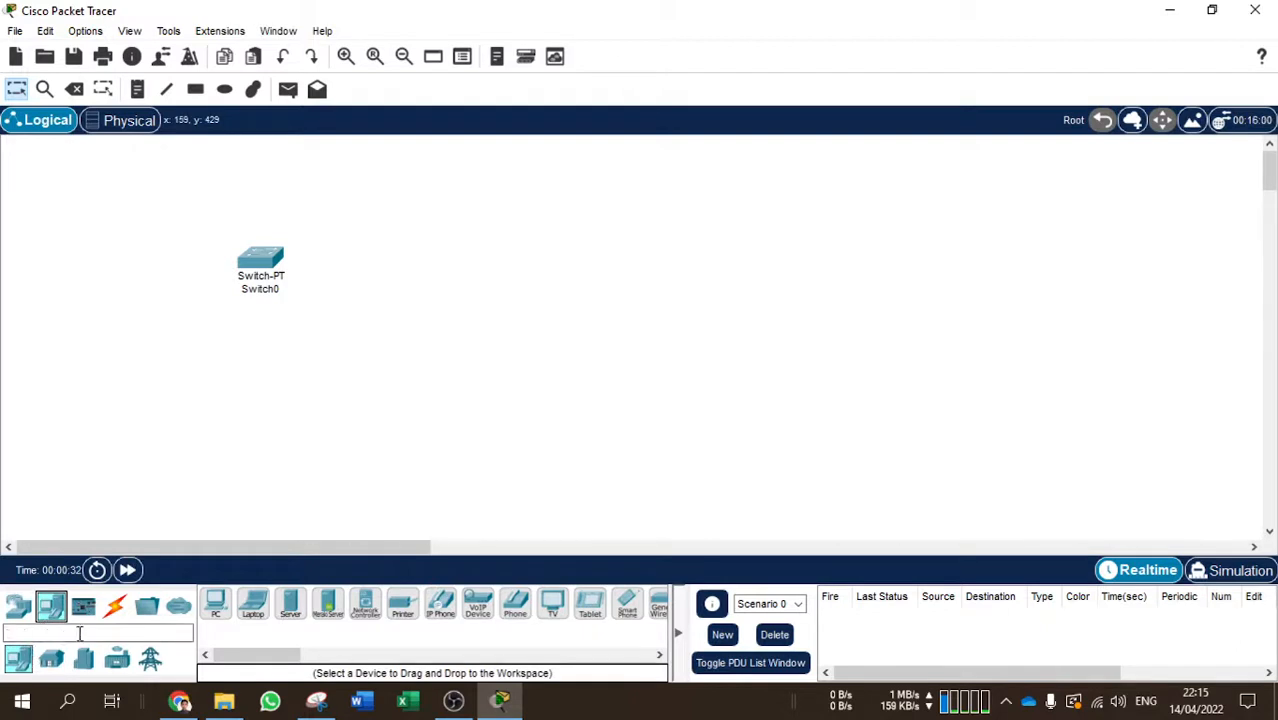
pyautogui.click(214, 603)
pyautogui.click(171, 390)
pyautogui.click(214, 603)
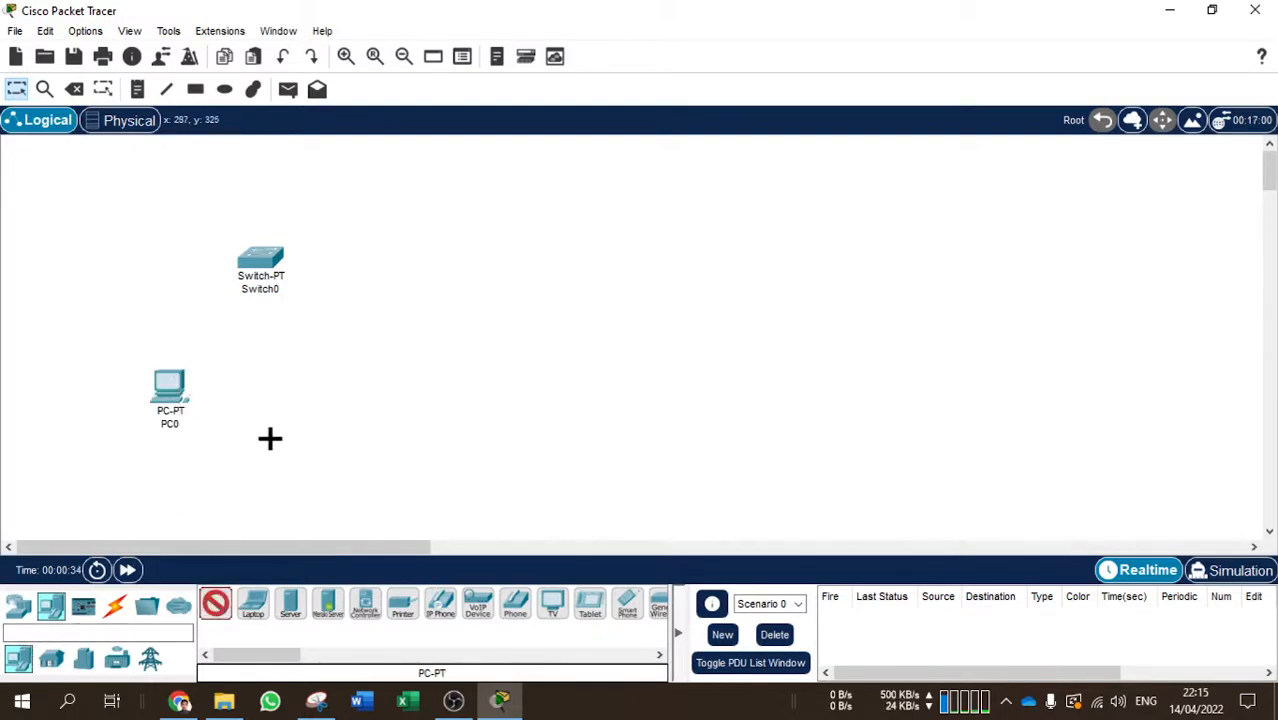
pyautogui.click(274, 398)
# Connect PC0's FastEthernet0 port to Switch0's FastEthernet2/1 port with a copper straight-through cable
pyautogui.click(115, 606)
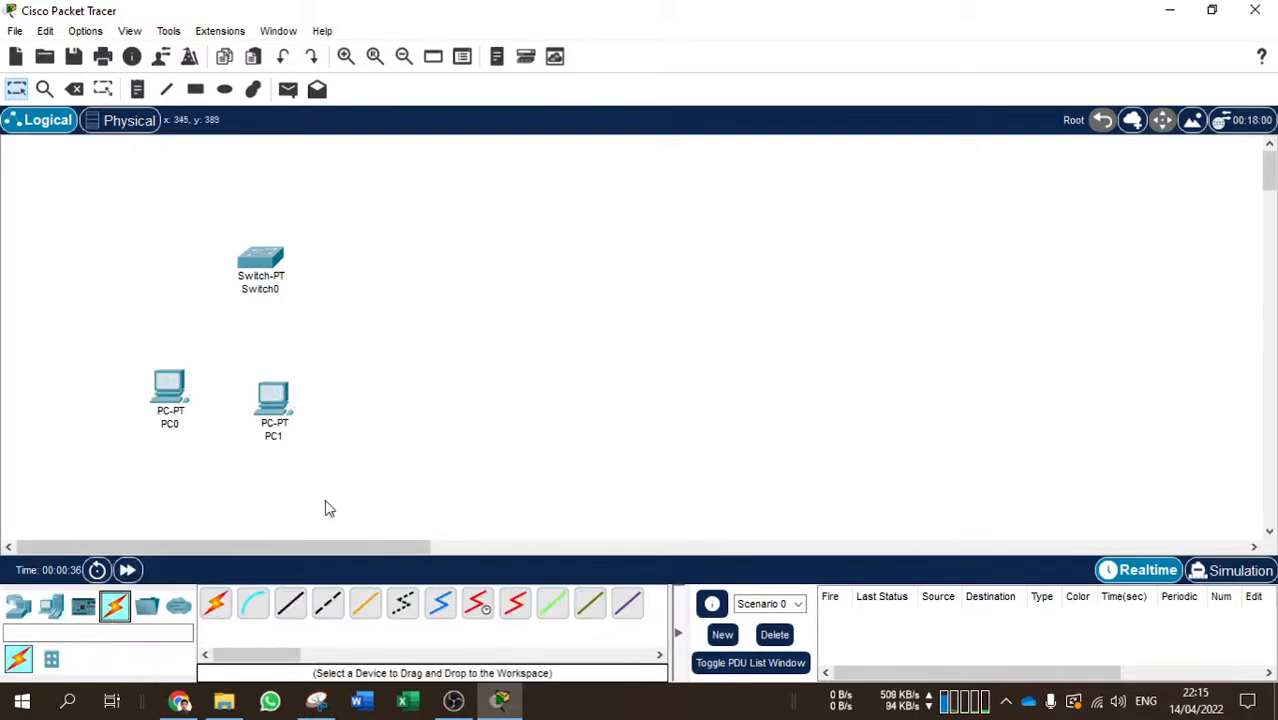
pyautogui.click(290, 603)
pyautogui.click(166, 386)
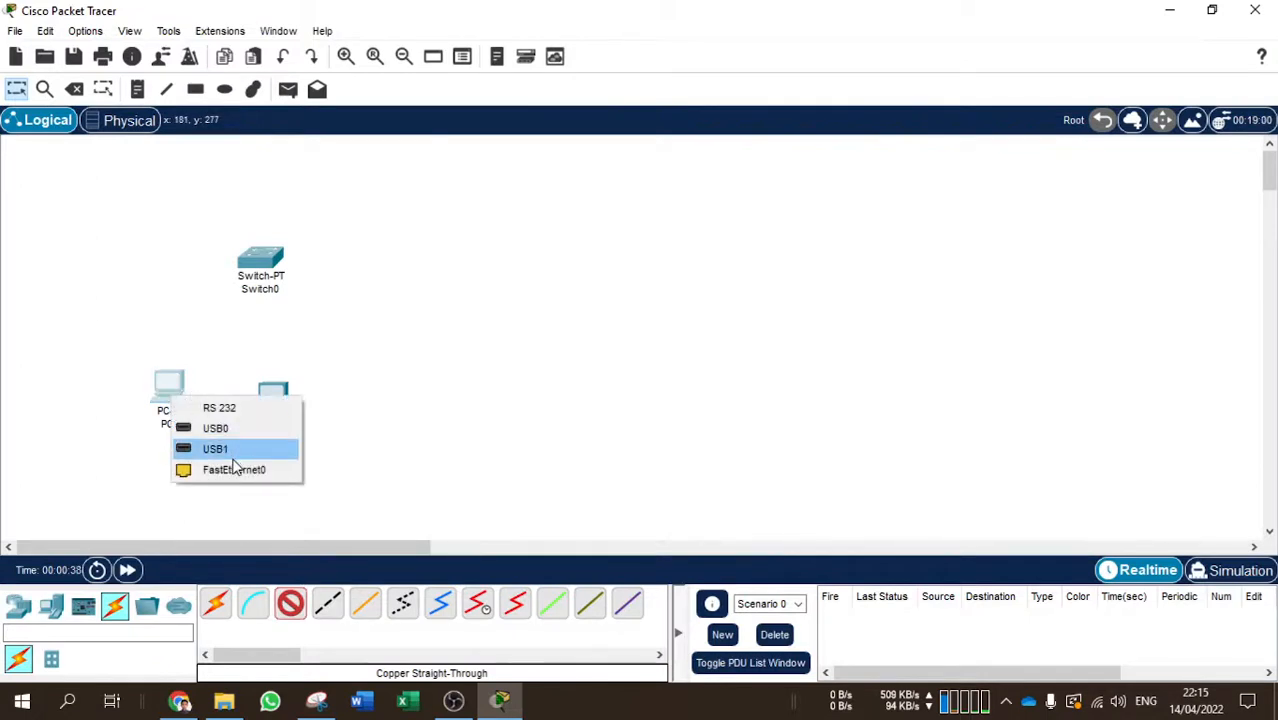
pyautogui.click(234, 465)
pyautogui.click(260, 260)
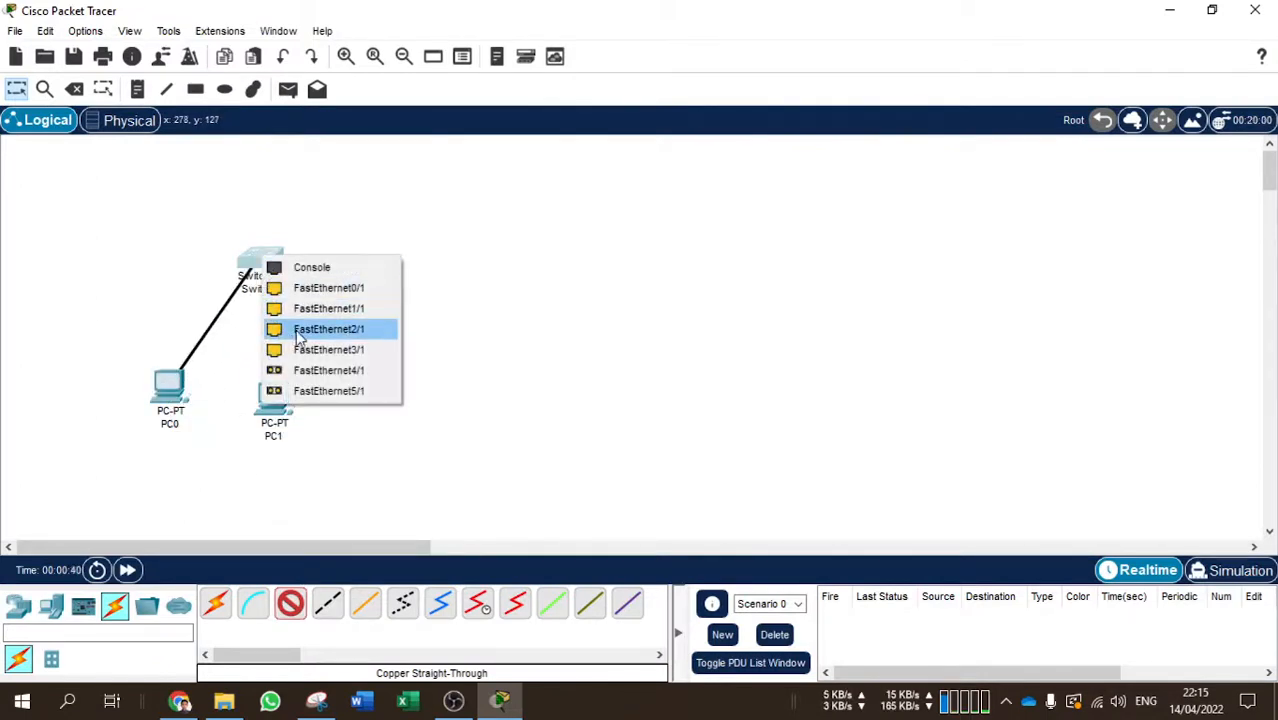
pyautogui.click(298, 330)
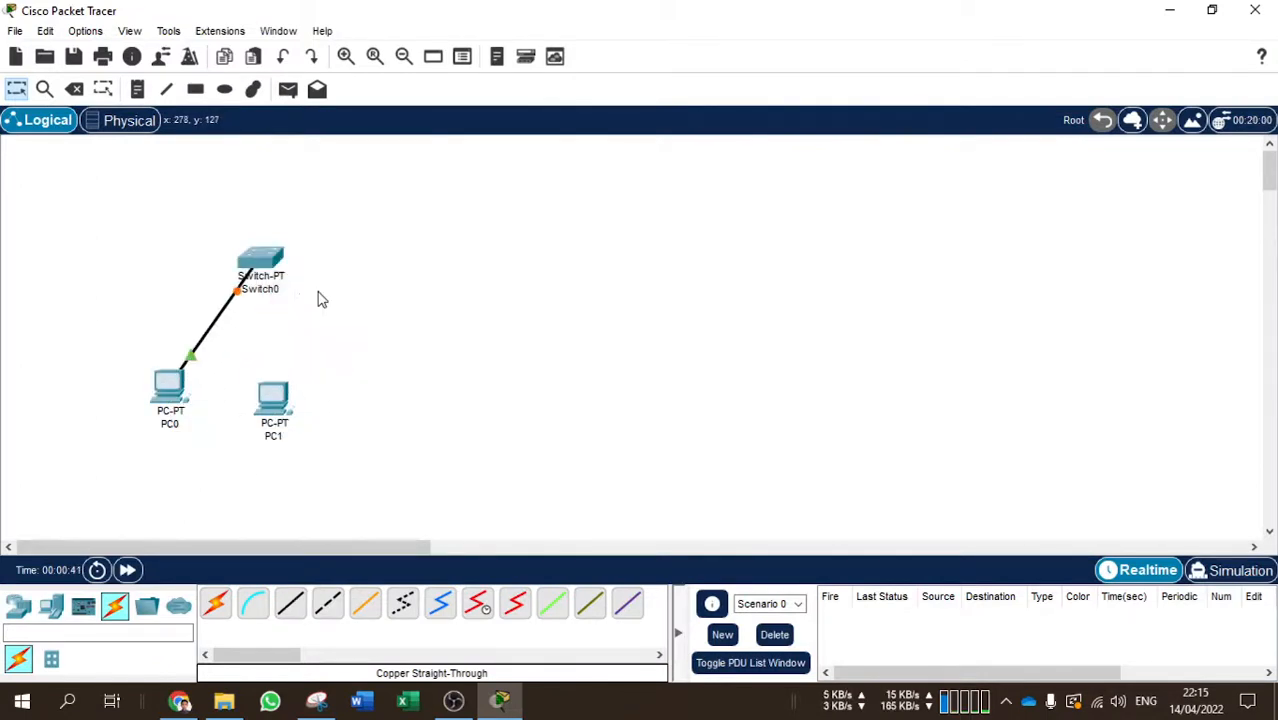
# Connect PC1 to a free FastEthernet port on Switch0 with a copper straight-through cable and align PC1 with PC0
pyautogui.click(290, 603)
pyautogui.click(278, 410)
pyautogui.click(290, 477)
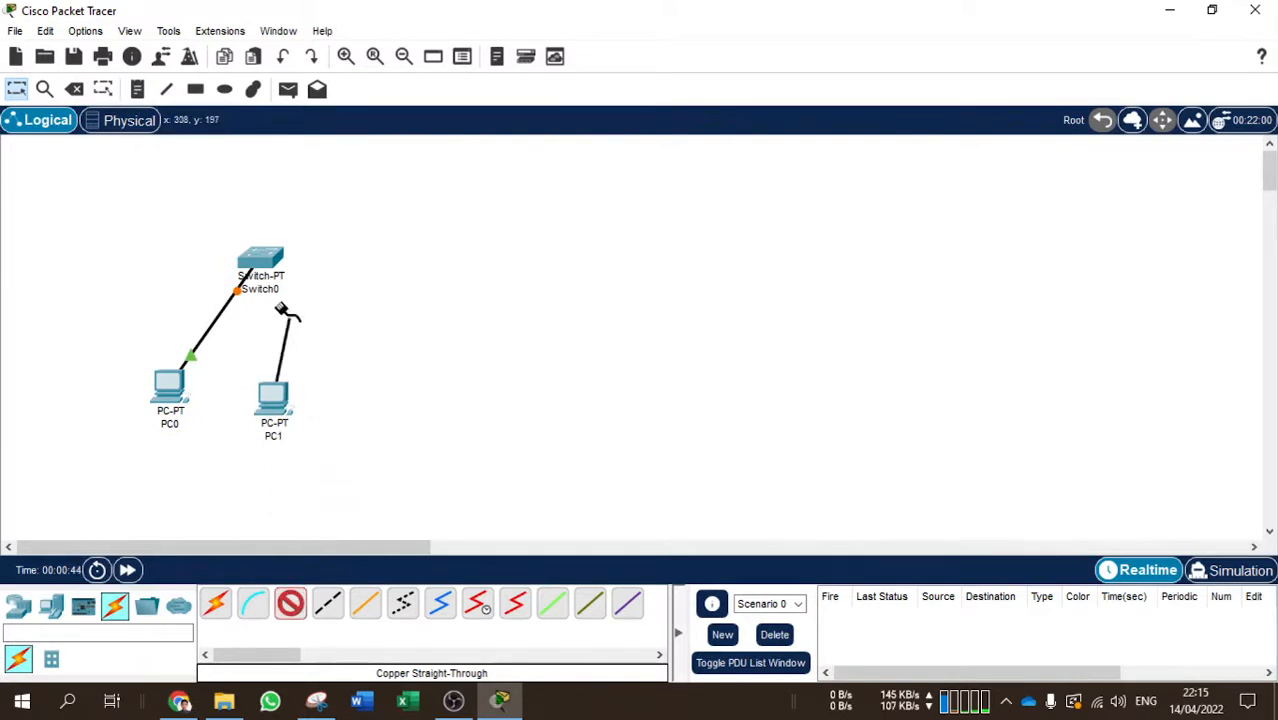
pyautogui.click(260, 258)
pyautogui.click(295, 314)
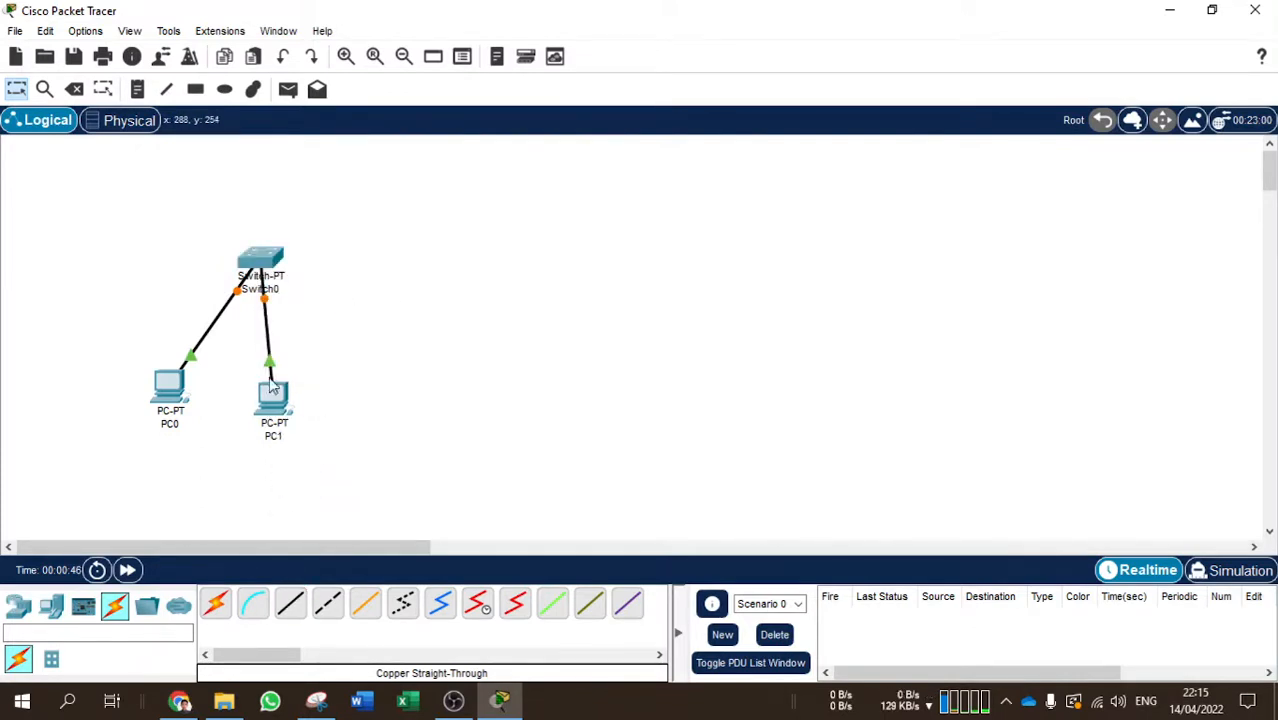
pyautogui.moveTo(270, 407); pyautogui.dragTo(265, 400)
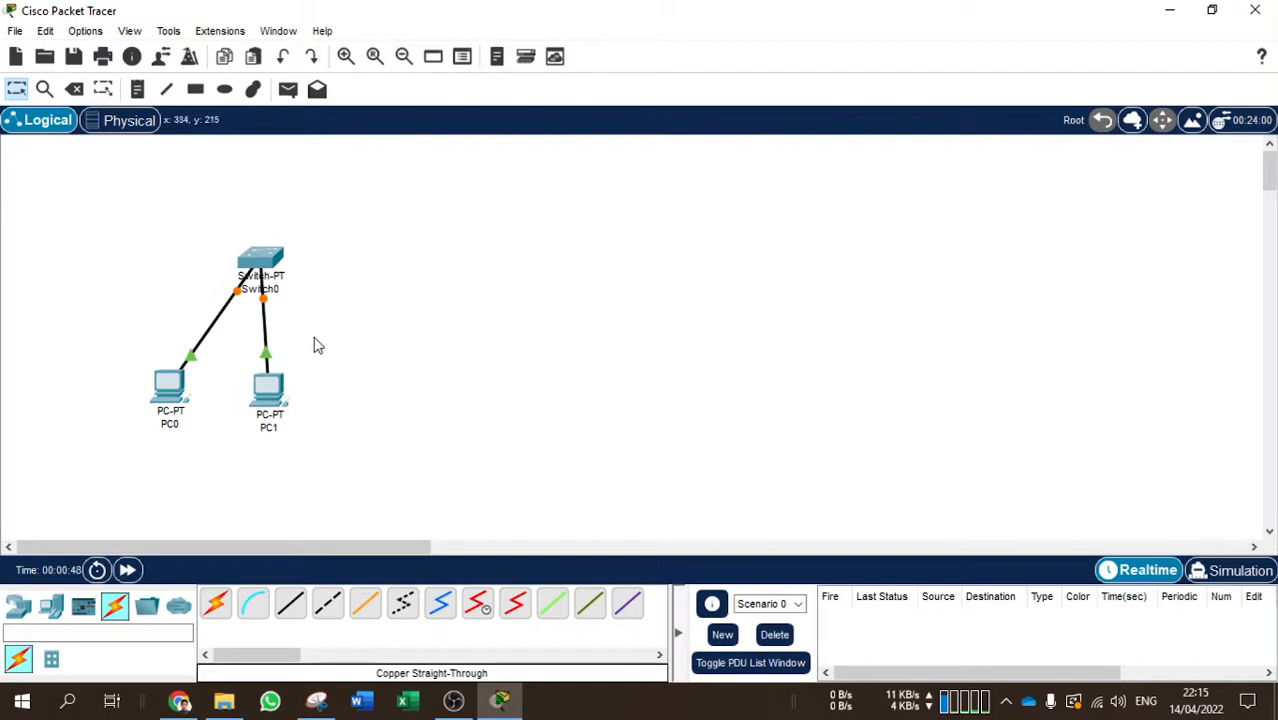
# Nudge PC0 slightly outward, then assign it the static IPv4 address 192.168.0.11 with subnet mask 255.255.255.0
pyautogui.moveTo(181, 398); pyautogui.dragTo(168, 403)
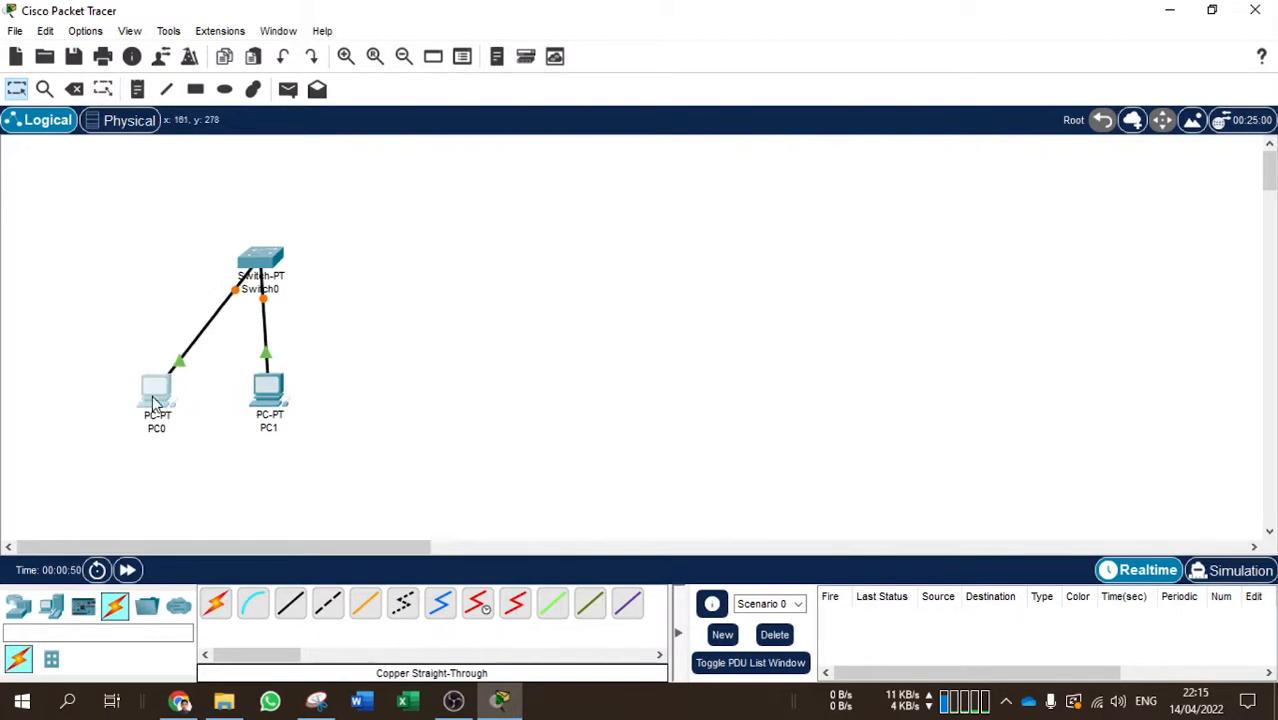
pyautogui.click(160, 395)
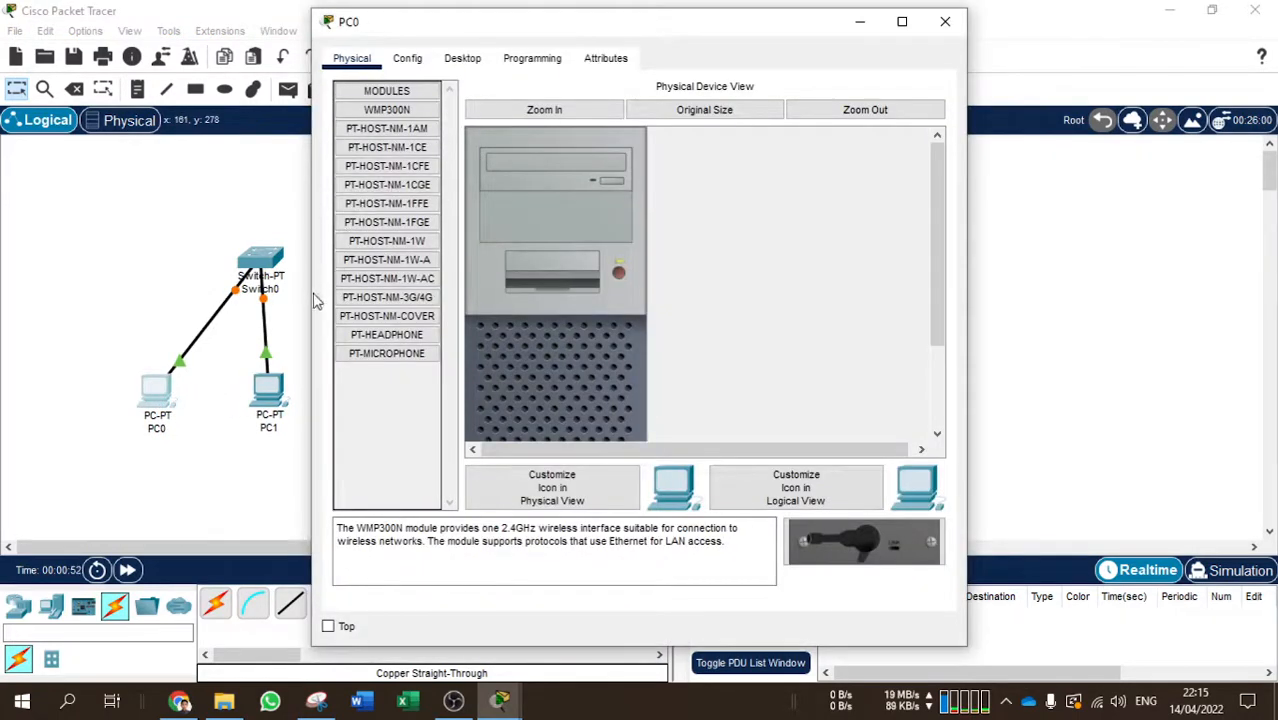
pyautogui.click(462, 58)
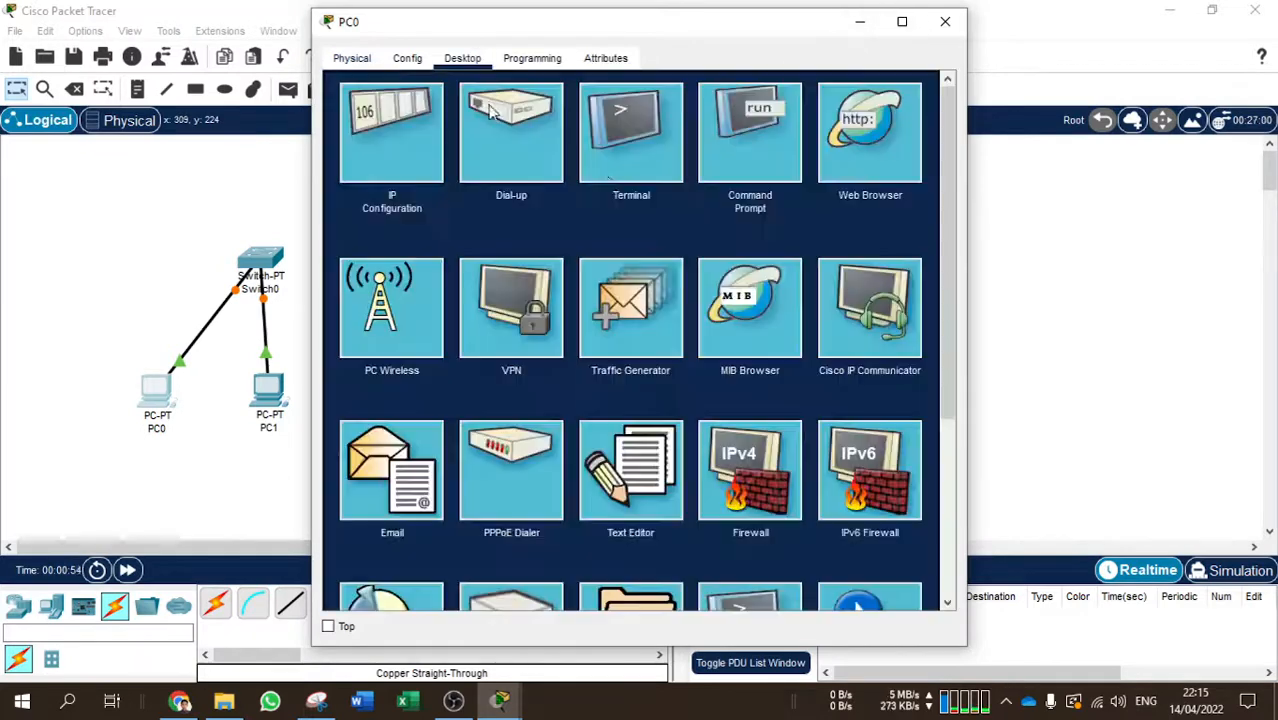
pyautogui.click(402, 150)
pyautogui.click(590, 192)
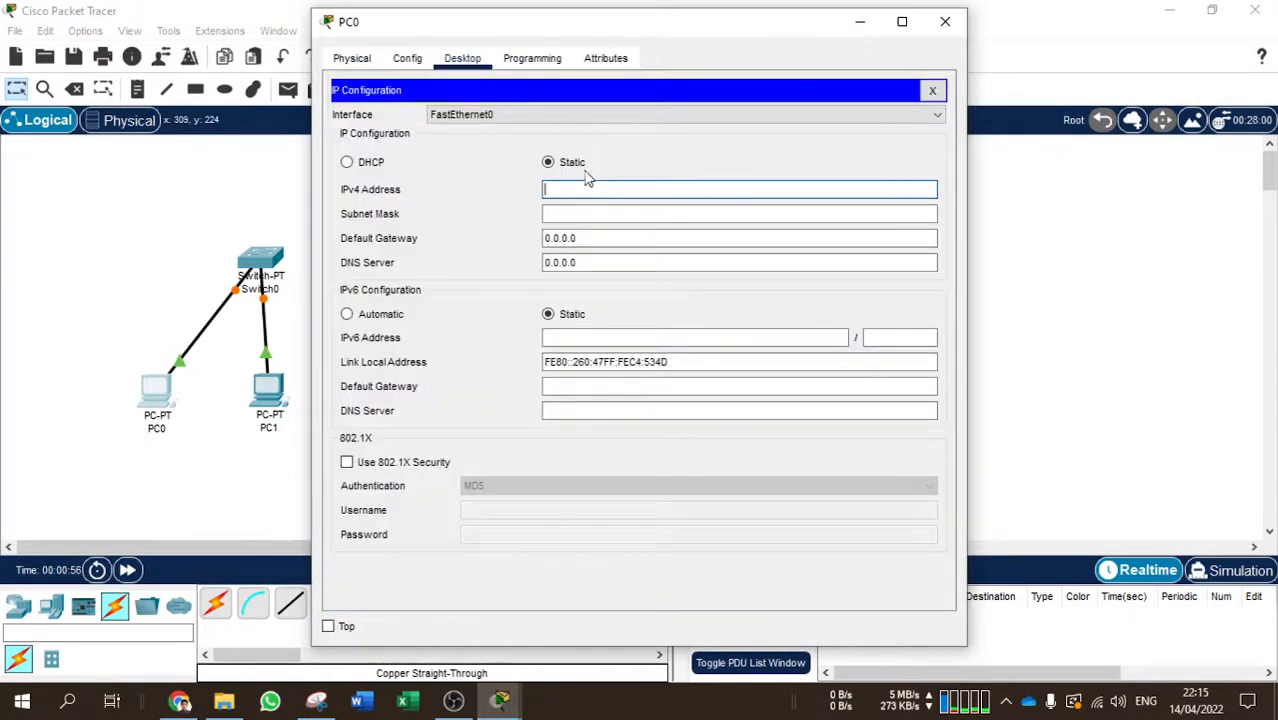
pyautogui.write('192.168.0.')
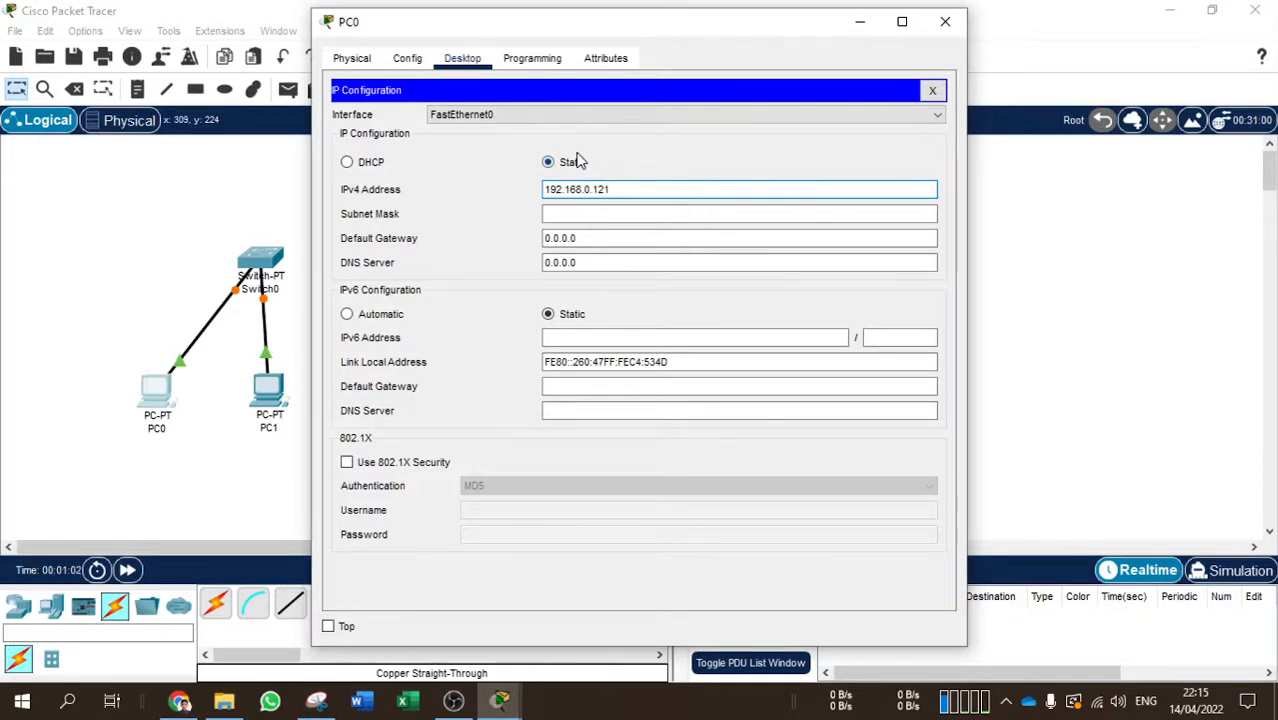
pyautogui.write('1')
pyautogui.press('Tab')
# Open a blank Notepad document and copy PC0's IPv4 address 192.168.0.11 into it
pyautogui.press('super+r')
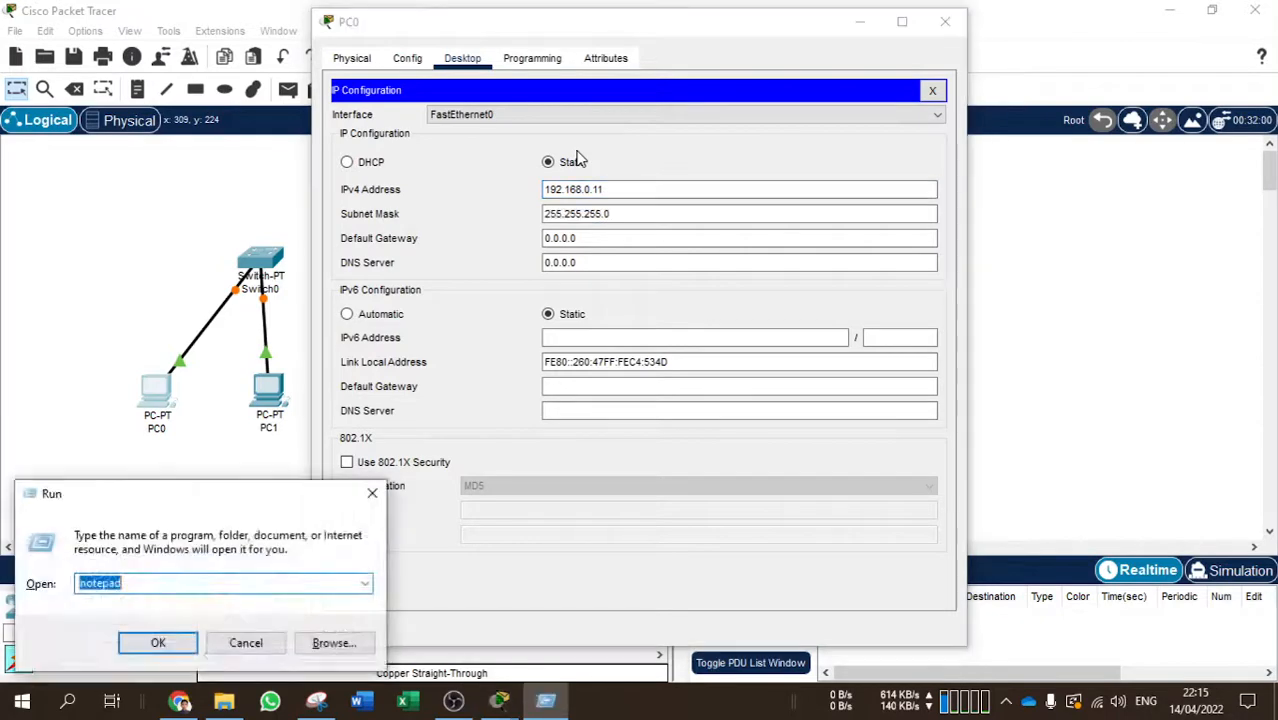
pyautogui.press('Return')
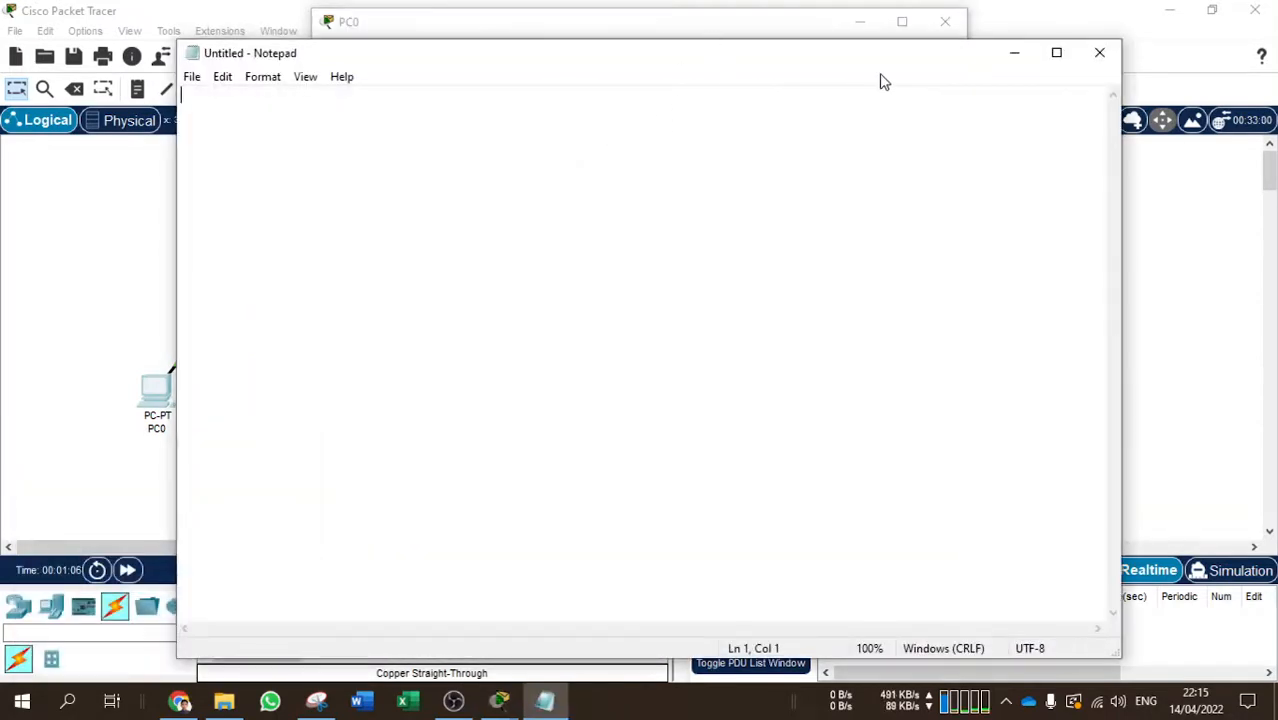
pyautogui.click(1014, 52)
pyautogui.moveTo(660, 183); pyautogui.dragTo(525, 191)
pyautogui.hotkey('ctrl', 'c')
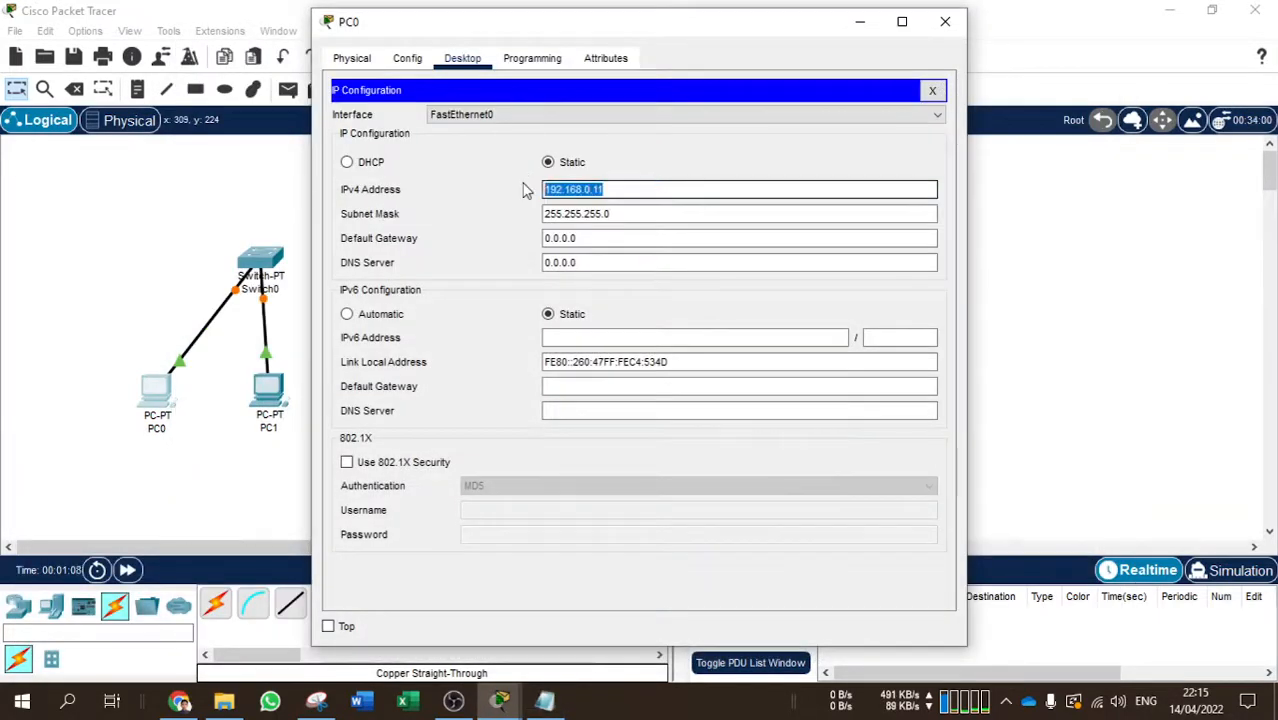
pyautogui.click(544, 700)
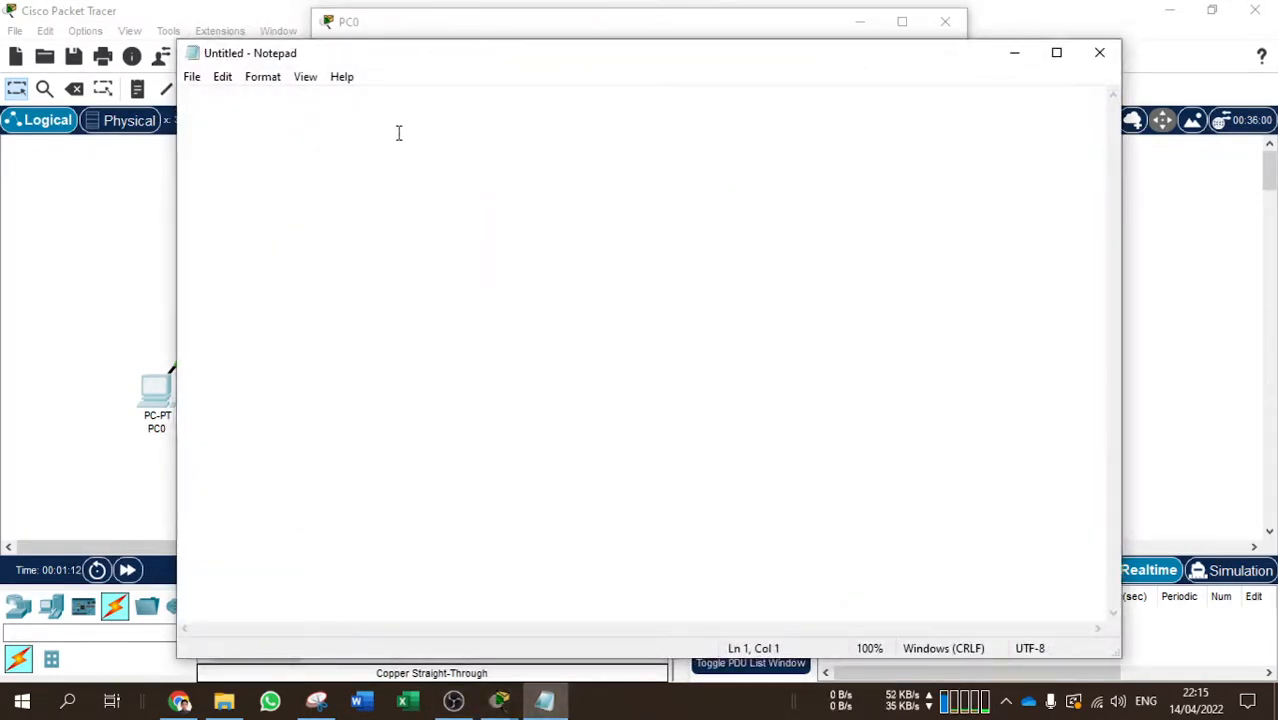
pyautogui.hotkey('ctrl', 'v')
# Insert two lines above the noted address and enter "Gateway : 192.168.0.1" on the first one
pyautogui.press('Left')
pyautogui.press('Left')
pyautogui.press('Left')
pyautogui.press('Left')
pyautogui.press('Left')
pyautogui.press('Left')
pyautogui.press('Left')
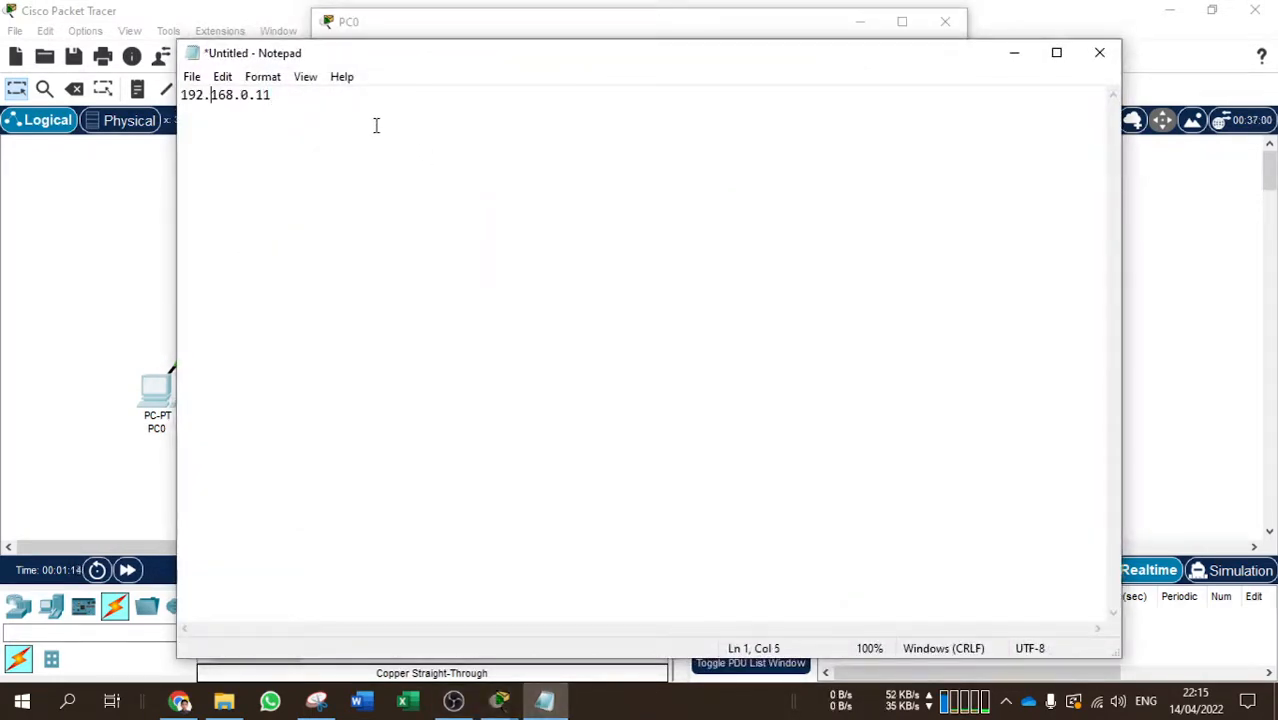
pyautogui.press('Return')
pyautogui.press('Return')
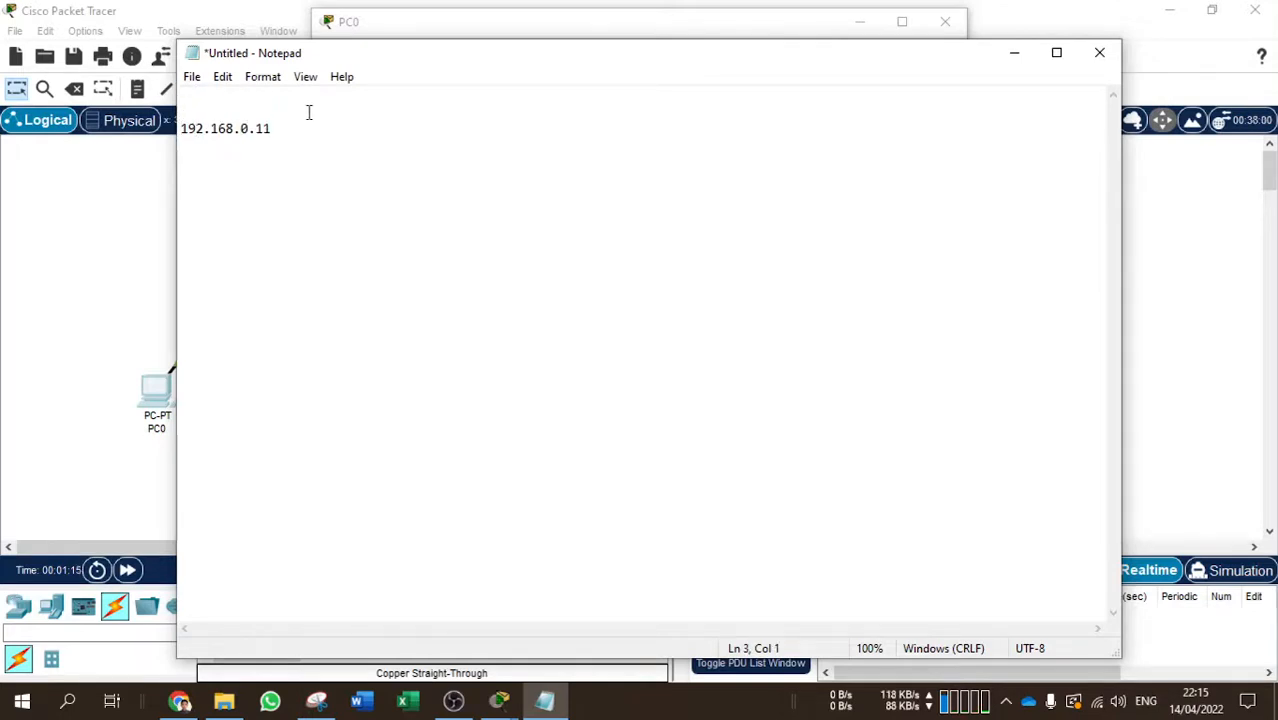
pyautogui.click(248, 92)
pyautogui.write('Gateway ')
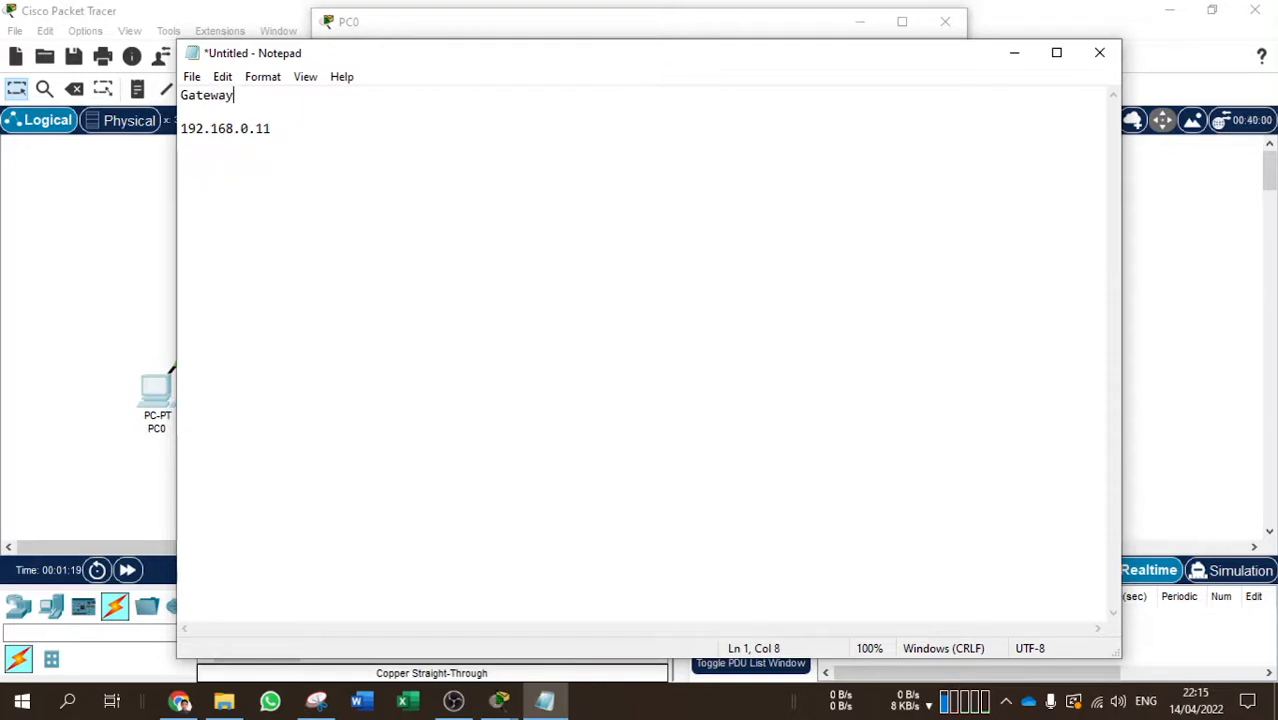
pyautogui.write(': 192.168')
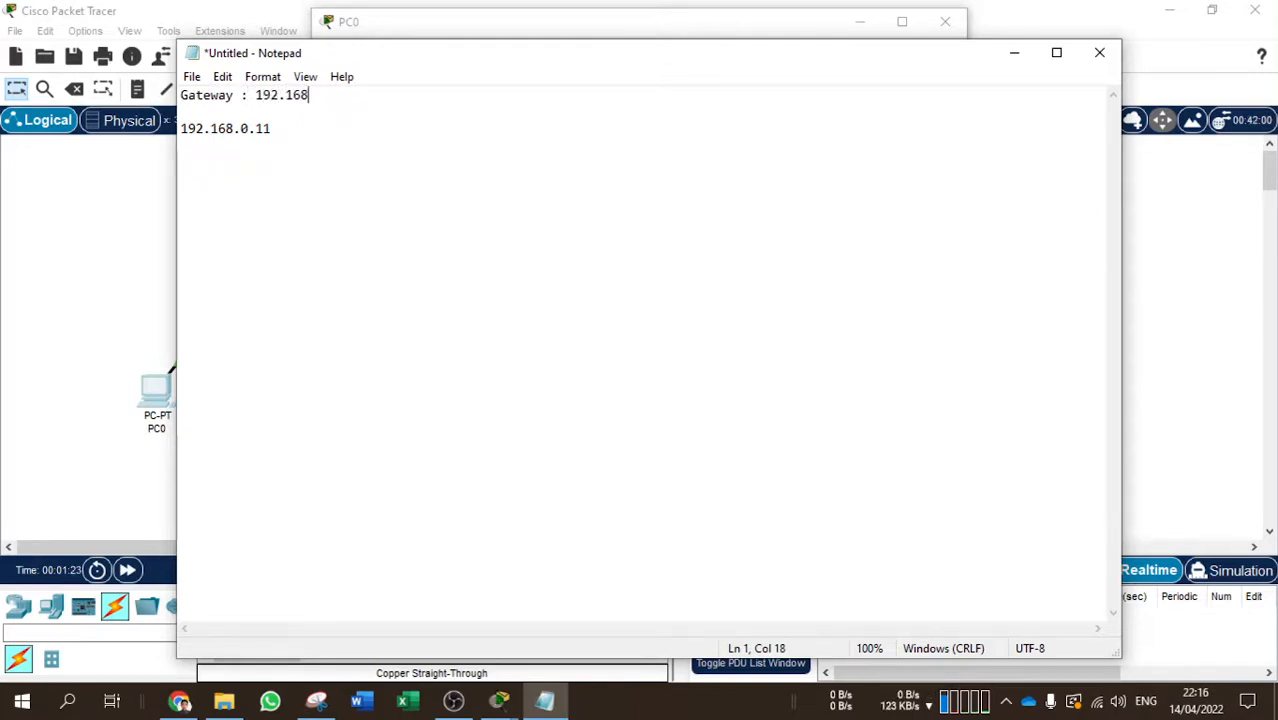
pyautogui.write('.0.1')
pyautogui.moveTo(379, 97); pyautogui.dragTo(254, 97)
pyautogui.click(282, 106)
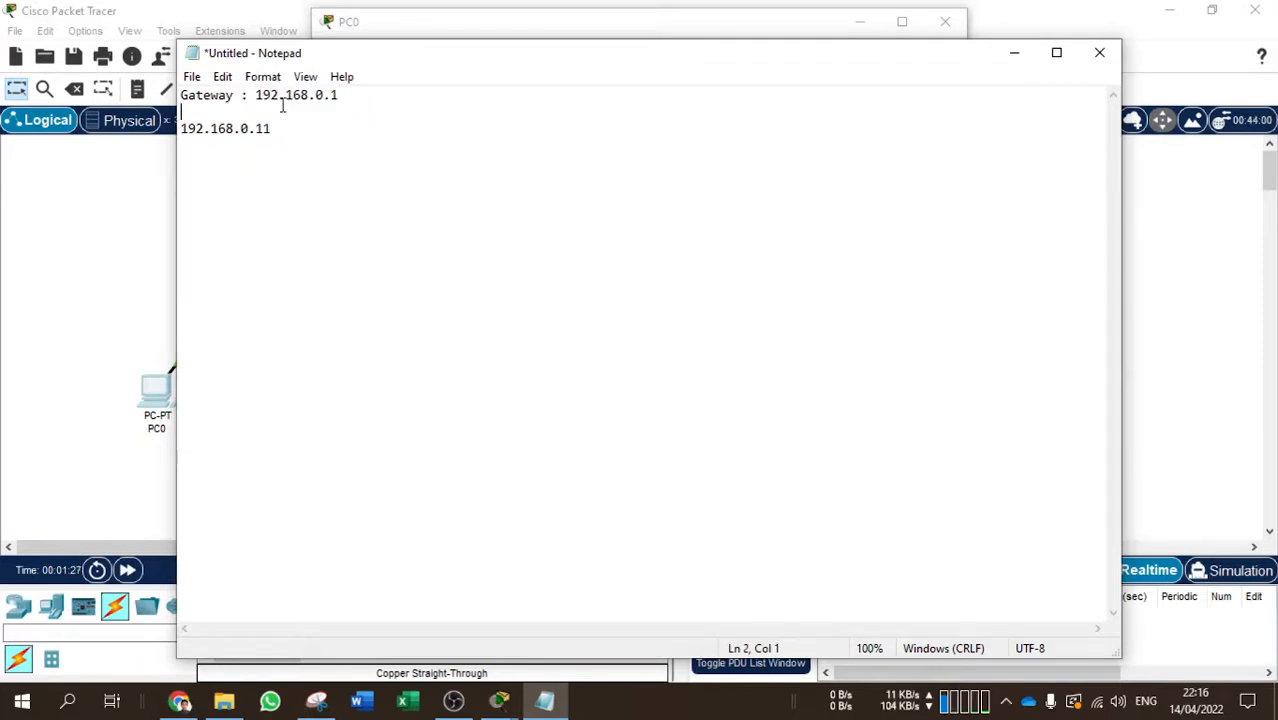
# Add "DNS : 192.168.0.2" under the gateway line and label the 192.168.0.11 entry "pc0 :"
pyautogui.click(361, 101)
pyautogui.press('Return')
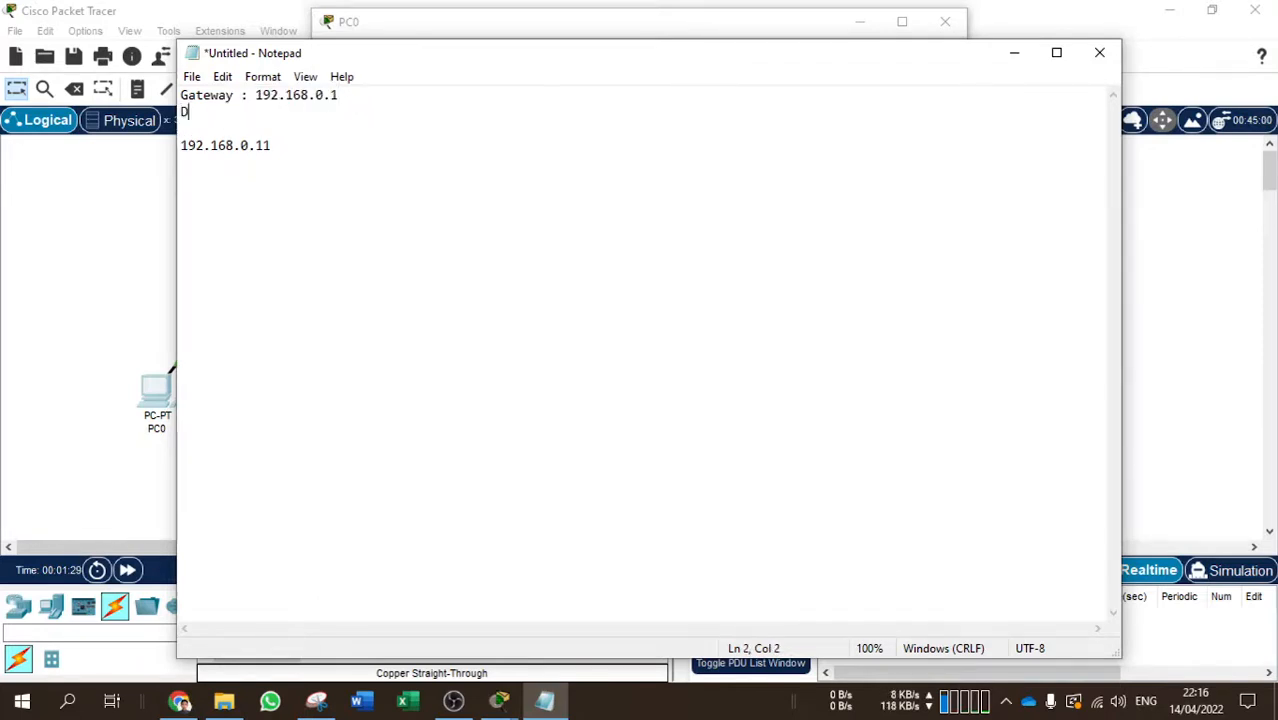
pyautogui.write('DNS : 192')
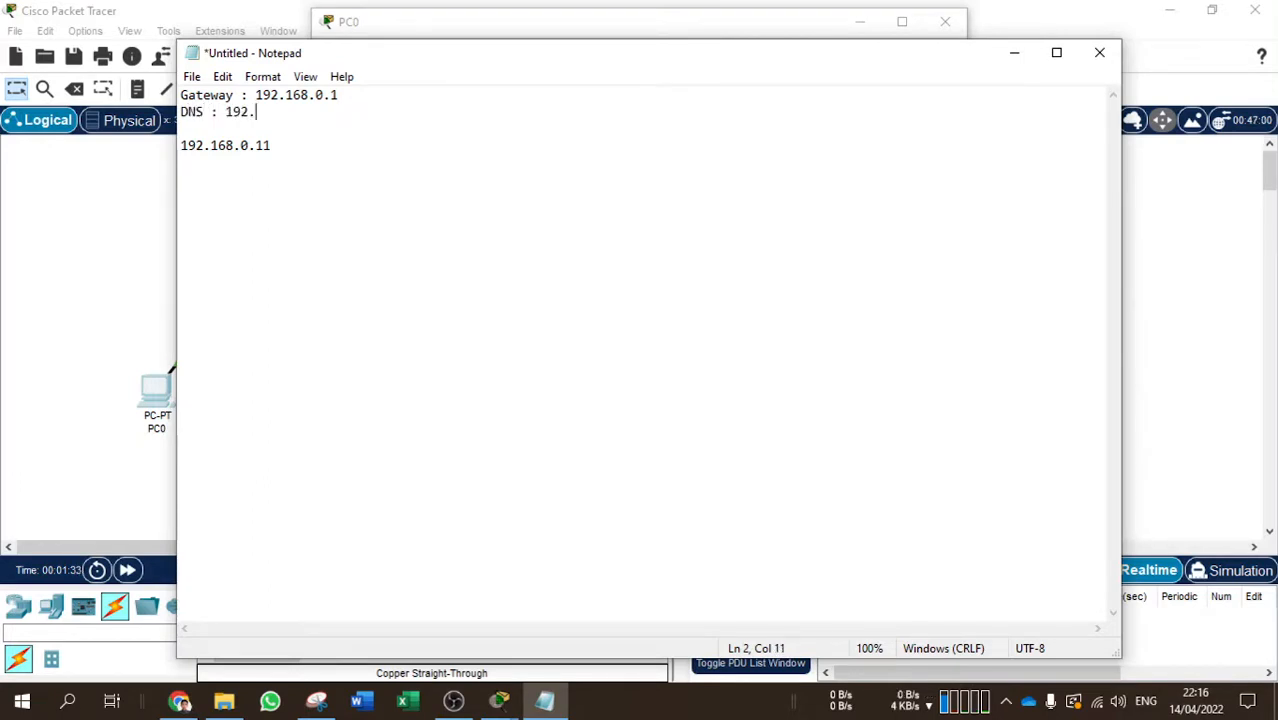
pyautogui.write('.168.0.2')
pyautogui.press('Return')
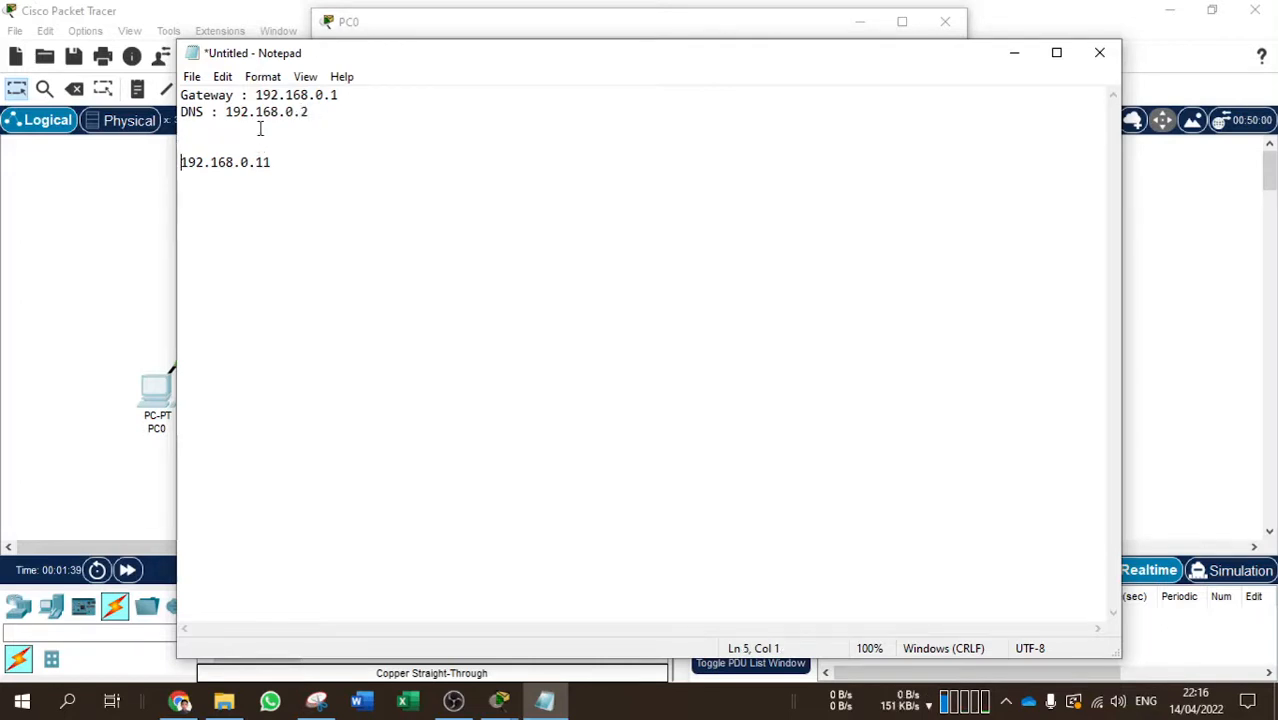
pyautogui.write('pc0 :')
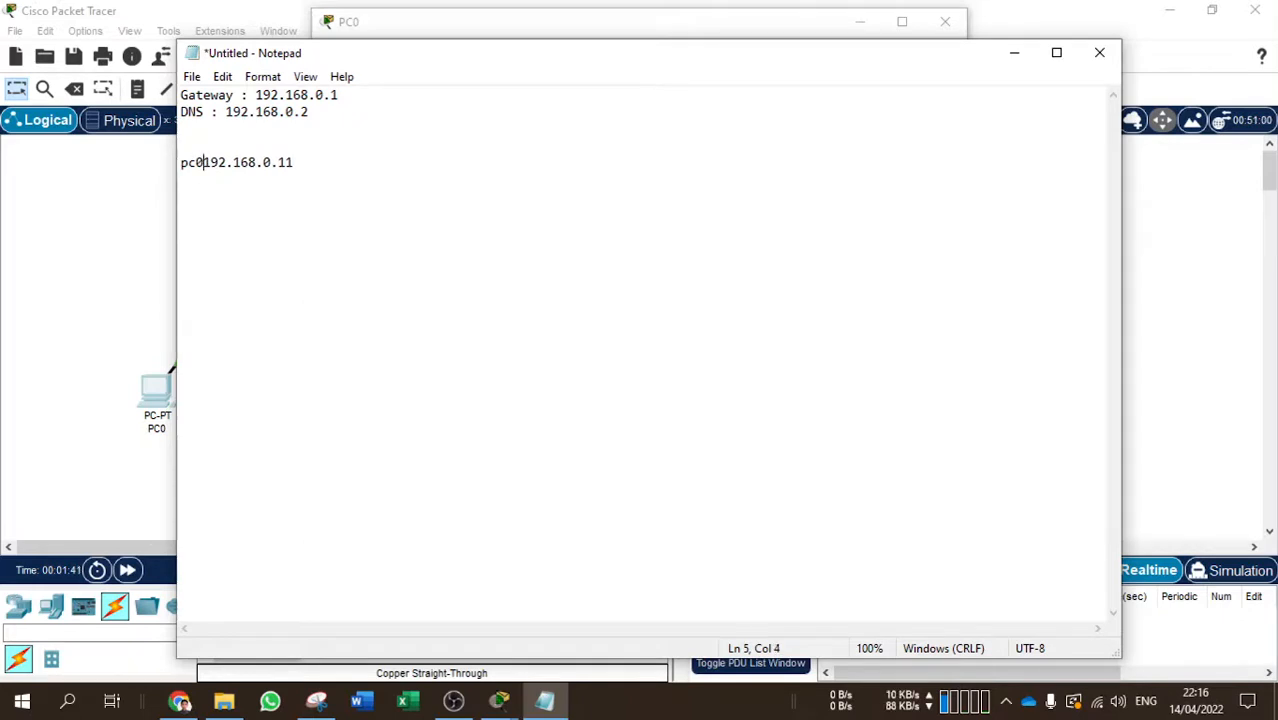
pyautogui.click(330, 162)
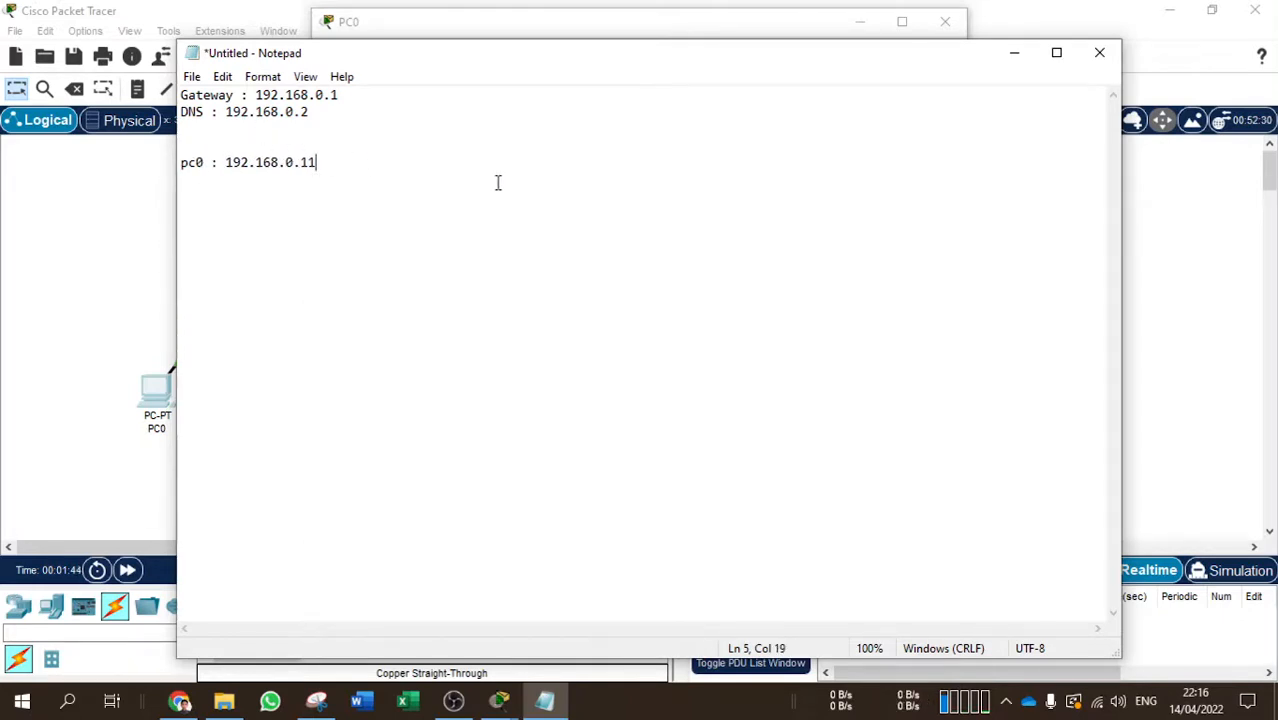
# Switch back to Cisco Packet Tracer, set PC0's default gateway to 192.168.0.1 and DNS server to 192.168.0.2, and close its configuration
pyautogui.click(1013, 58)
pyautogui.doubleClick(610, 237)
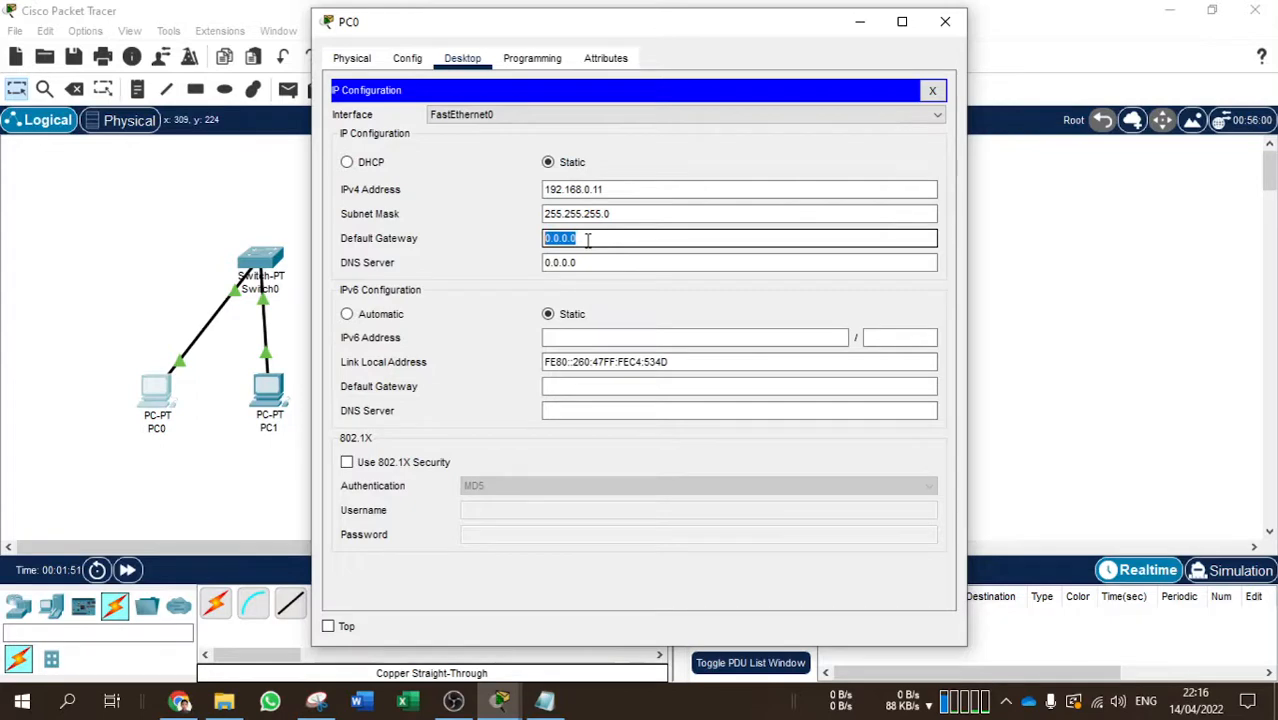
pyautogui.write('192.168.0.1')
pyautogui.click(544, 700)
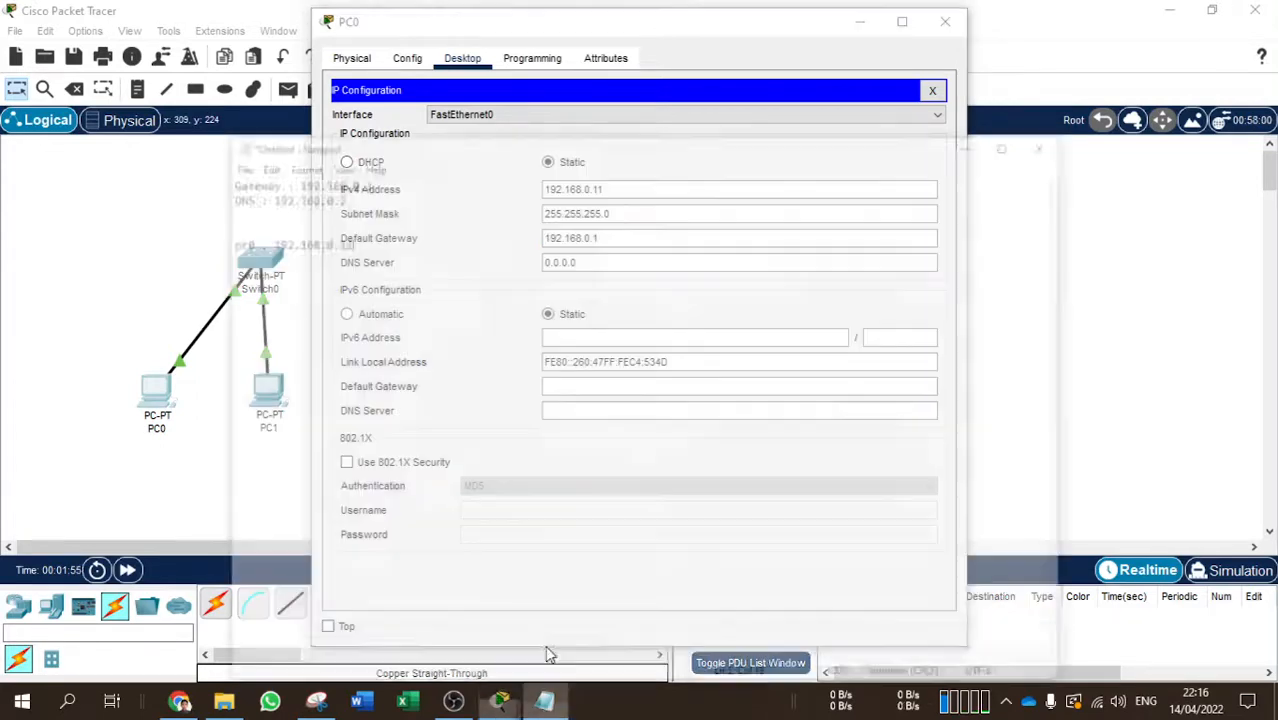
pyautogui.moveTo(317, 120); pyautogui.dragTo(224, 113)
pyautogui.hotkey('ctrl', 'c')
pyautogui.click(1014, 53)
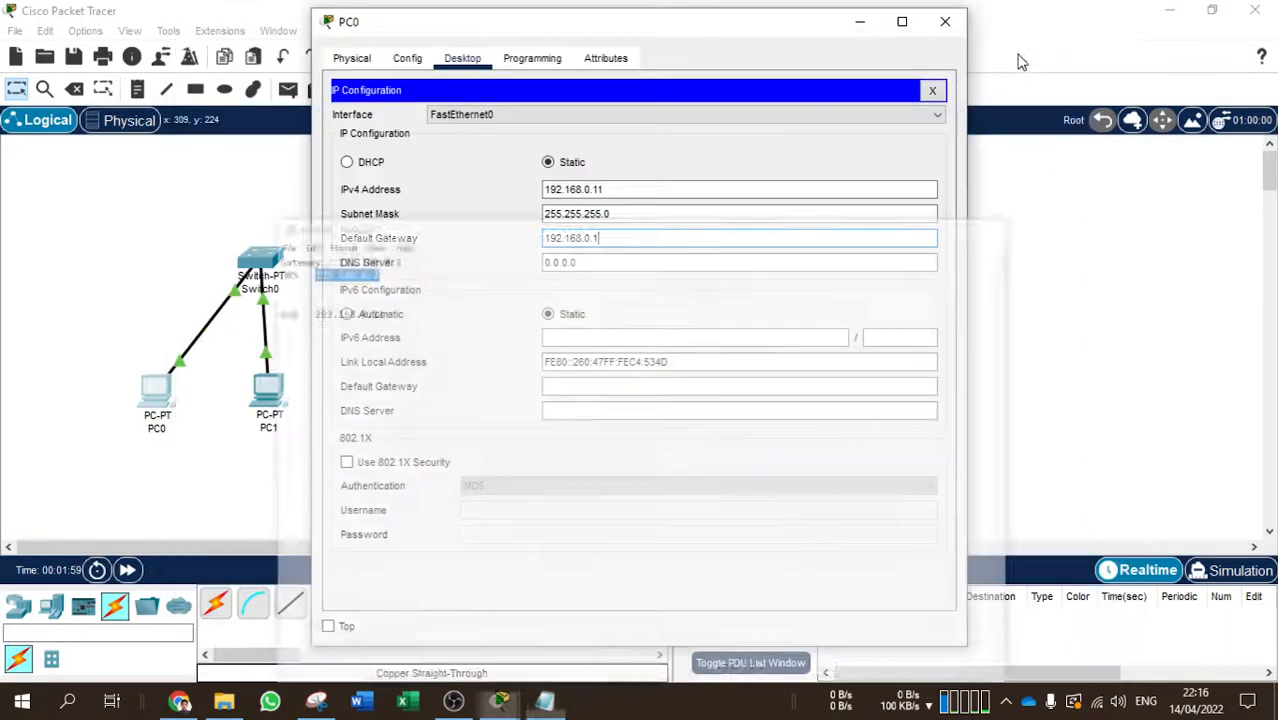
pyautogui.moveTo(613, 260); pyautogui.dragTo(493, 262)
pyautogui.hotkey('ctrl', 'v')
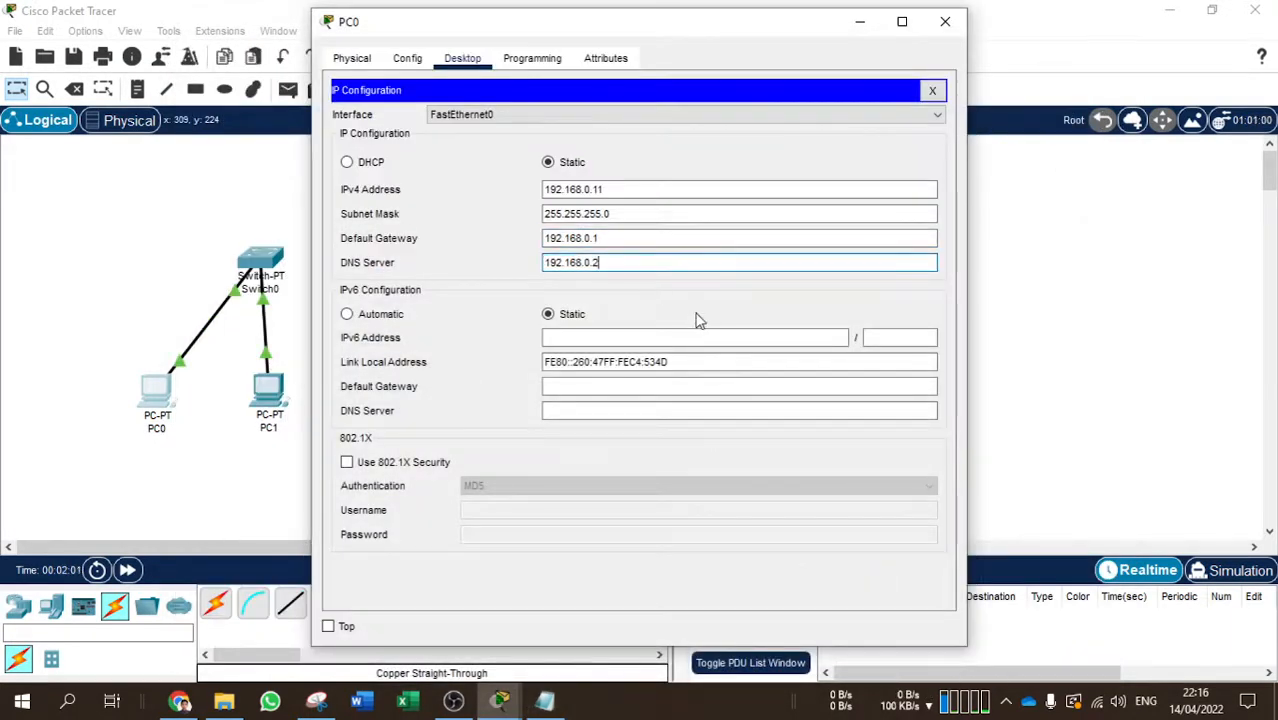
pyautogui.click(934, 92)
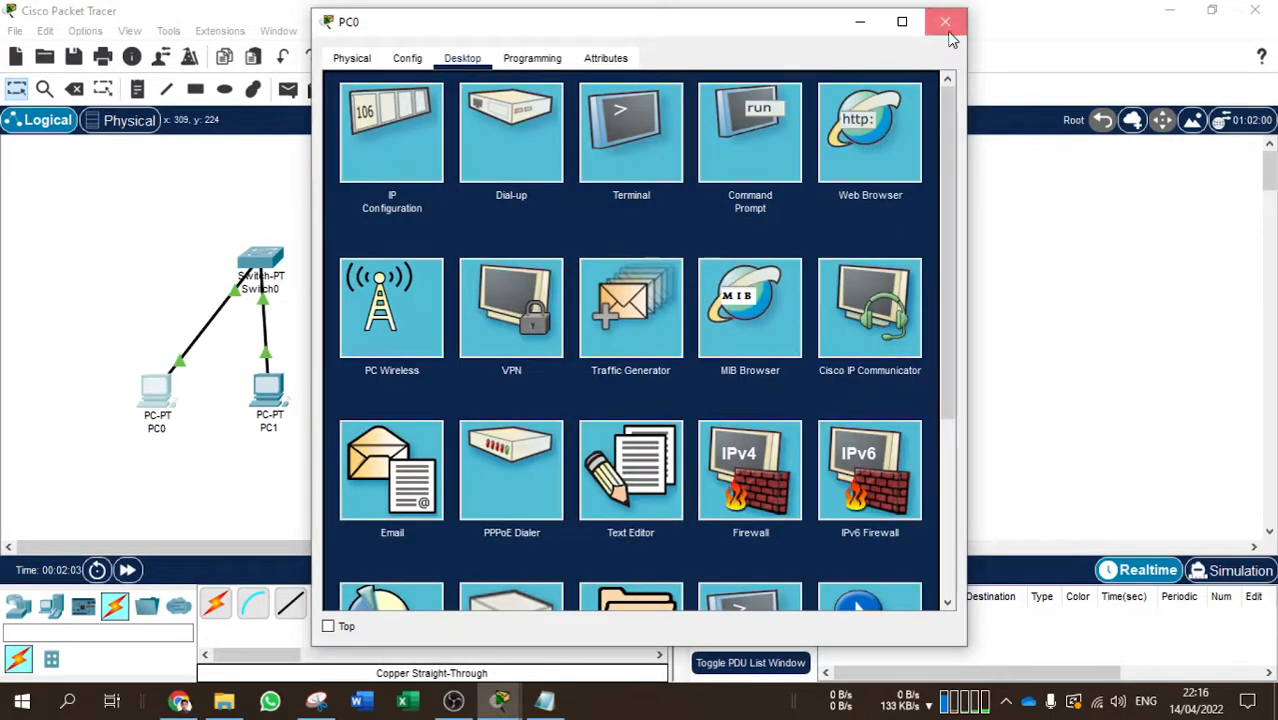
pyautogui.click(945, 21)
# Open PC1's IP configuration and assign the static IPv4 address 192.168.0.12
pyautogui.click(270, 397)
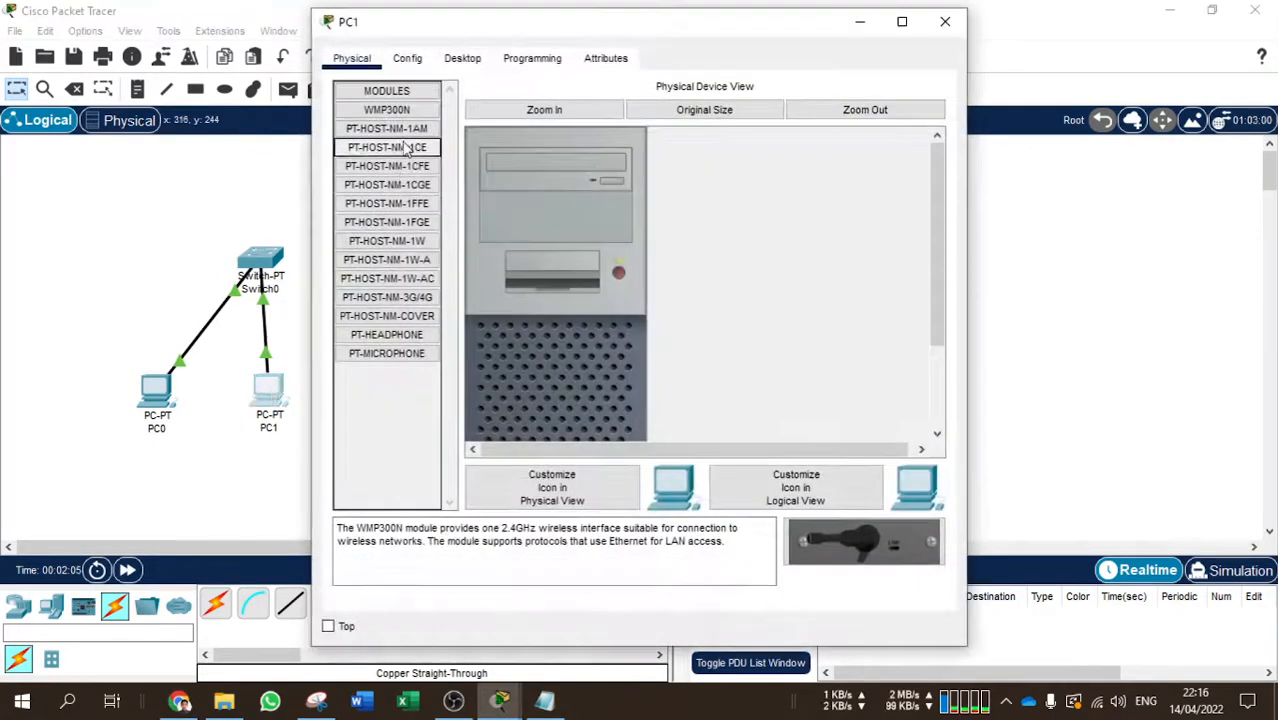
pyautogui.click(457, 62)
pyautogui.click(389, 125)
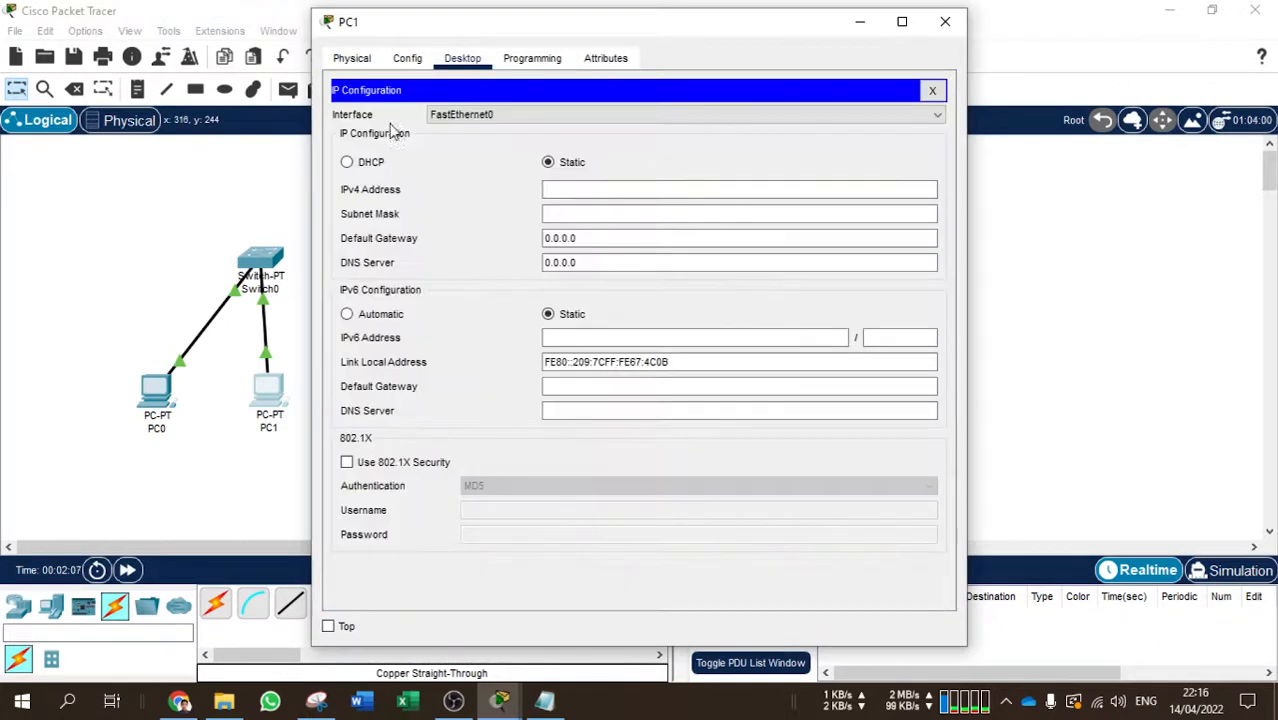
pyautogui.click(576, 189)
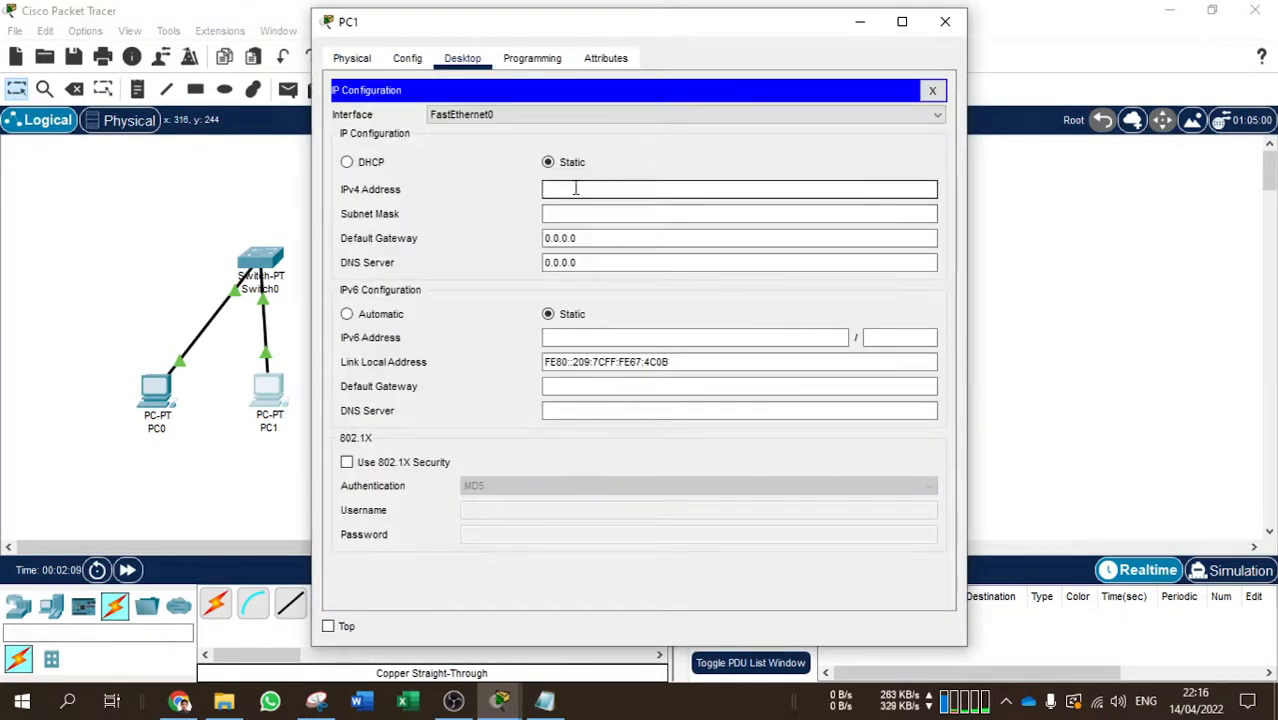
pyautogui.write('192.16')
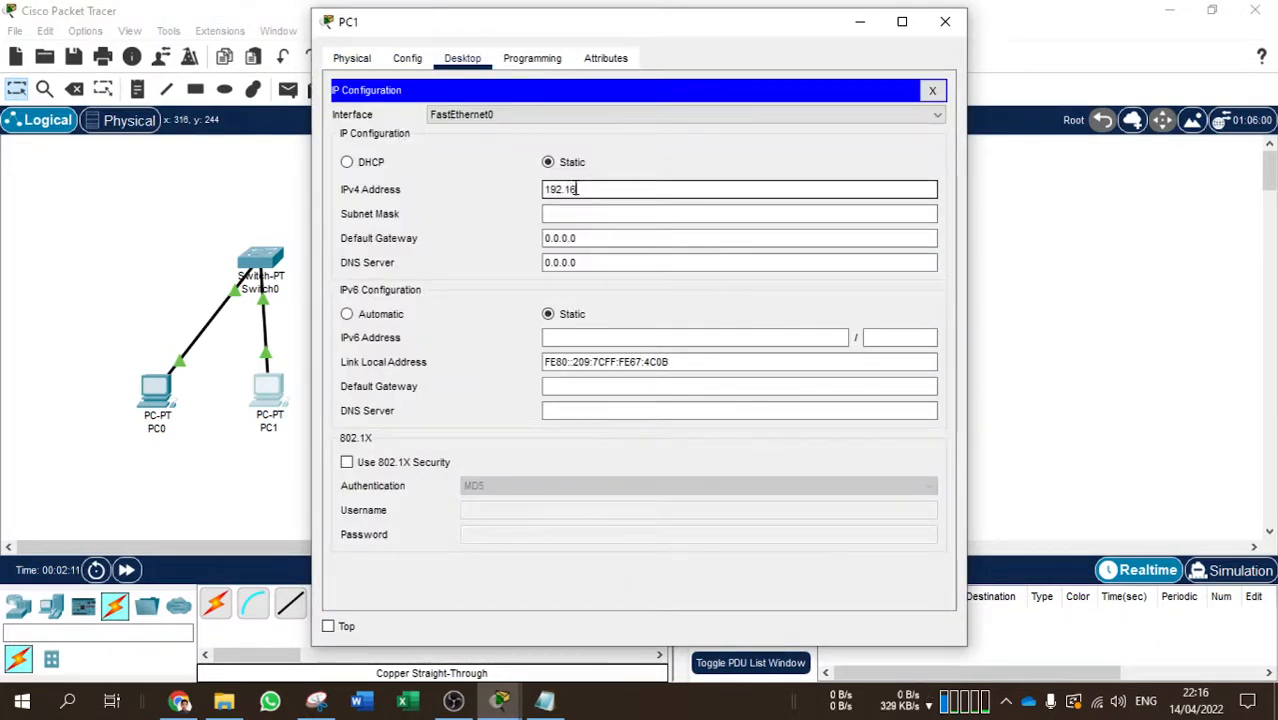
pyautogui.write('8.0.12')
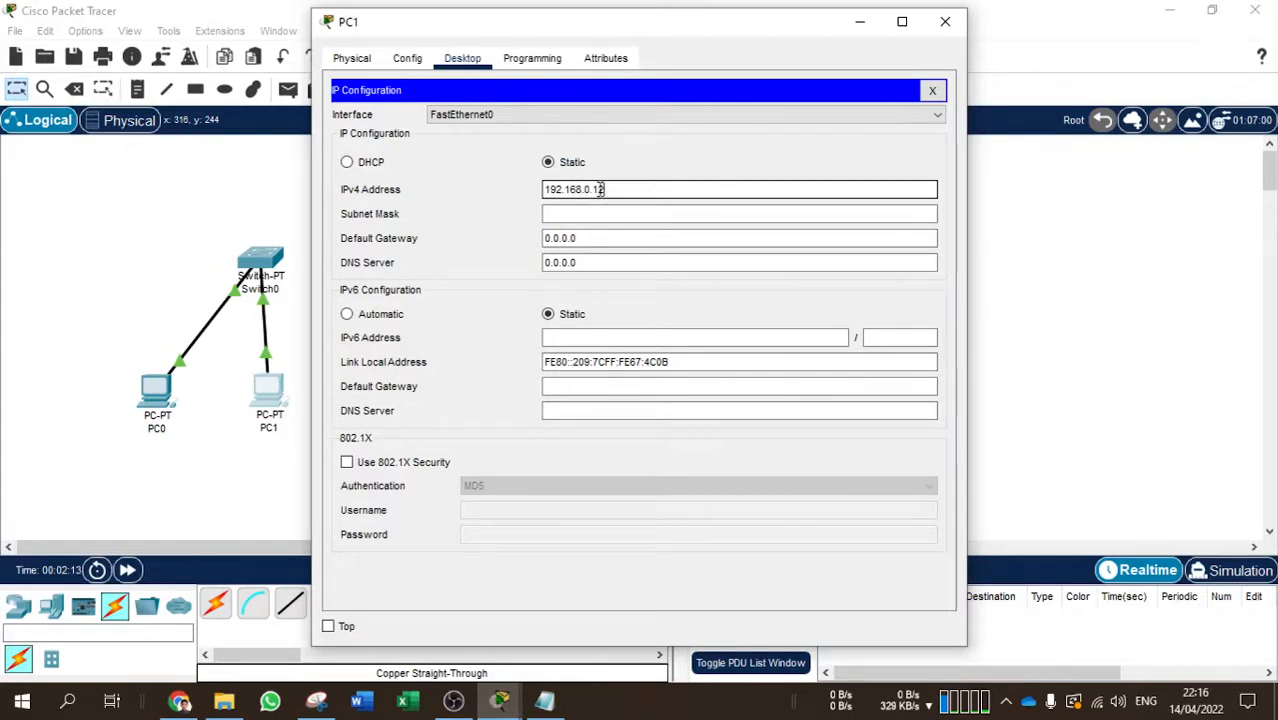
# Copy PC1's IPv4 address into the Notepad list as "pc1 : 192.168.0.12" below the pc0 entry
pyautogui.moveTo(600, 189); pyautogui.dragTo(538, 189)
pyautogui.hotkey('ctrl', 'c')
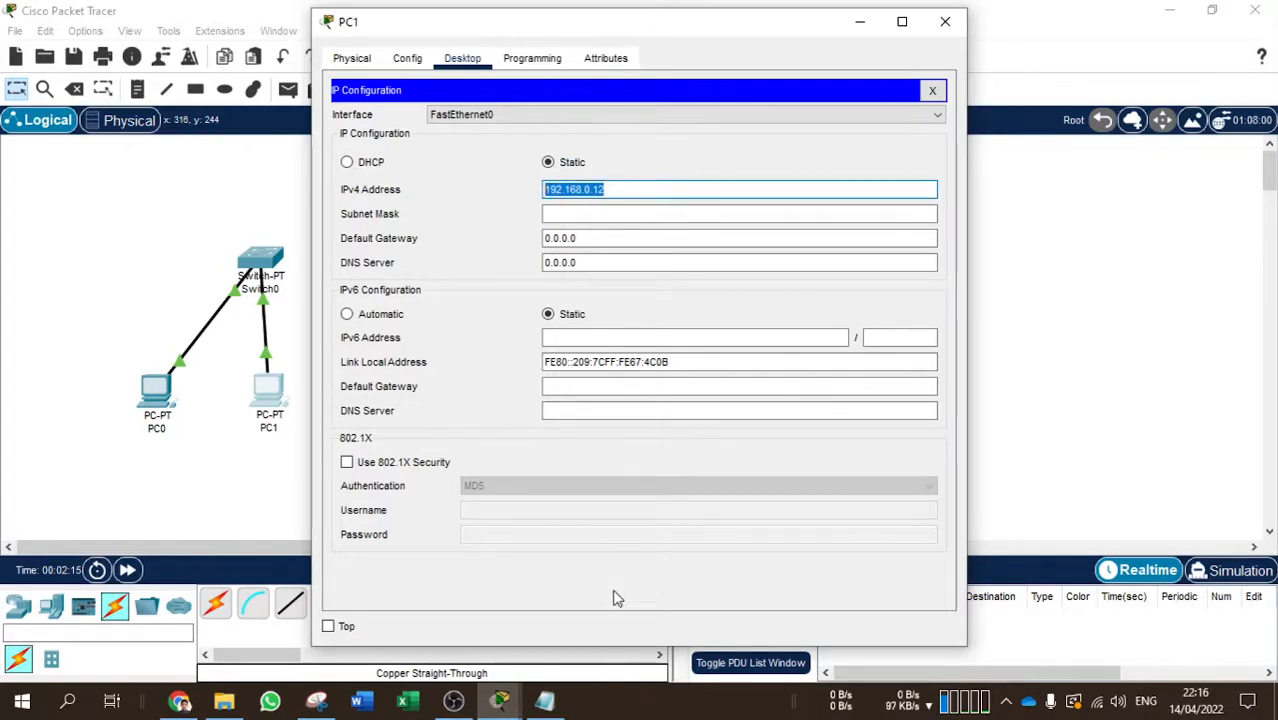
pyautogui.click(544, 700)
pyautogui.click(218, 175)
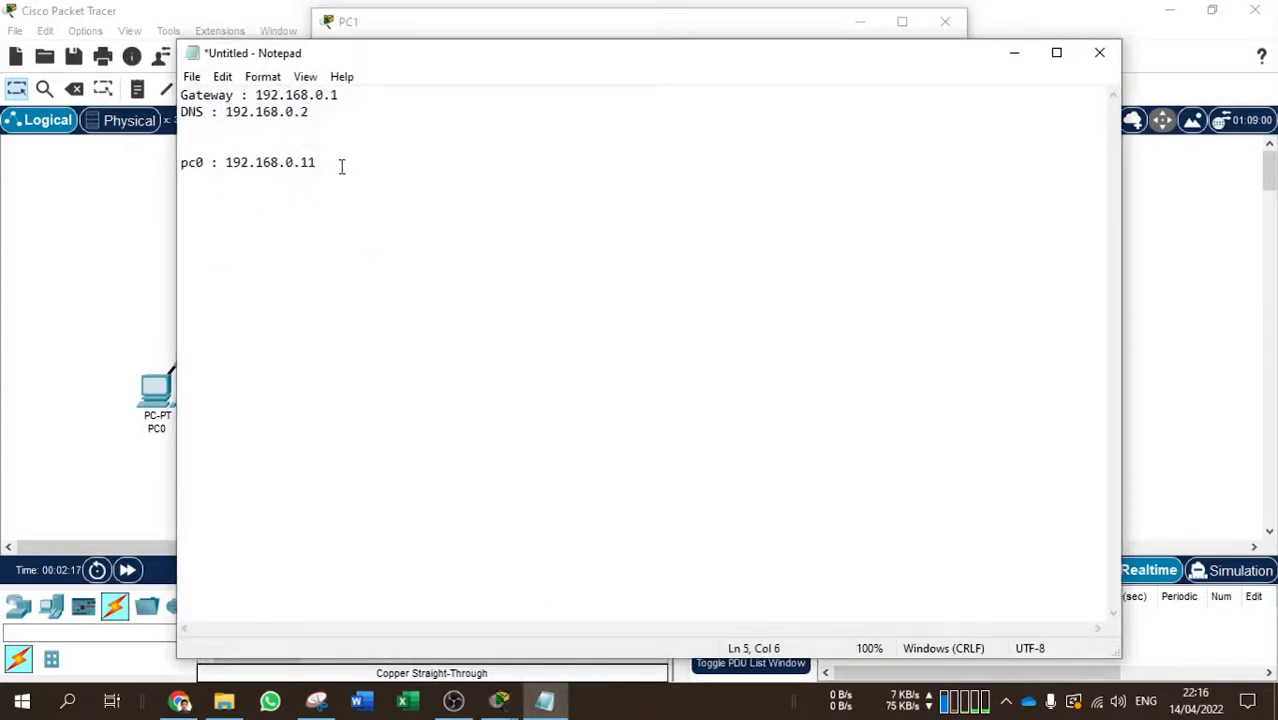
pyautogui.write('pc1 :')
pyautogui.hotkey('ctrl', 'v')
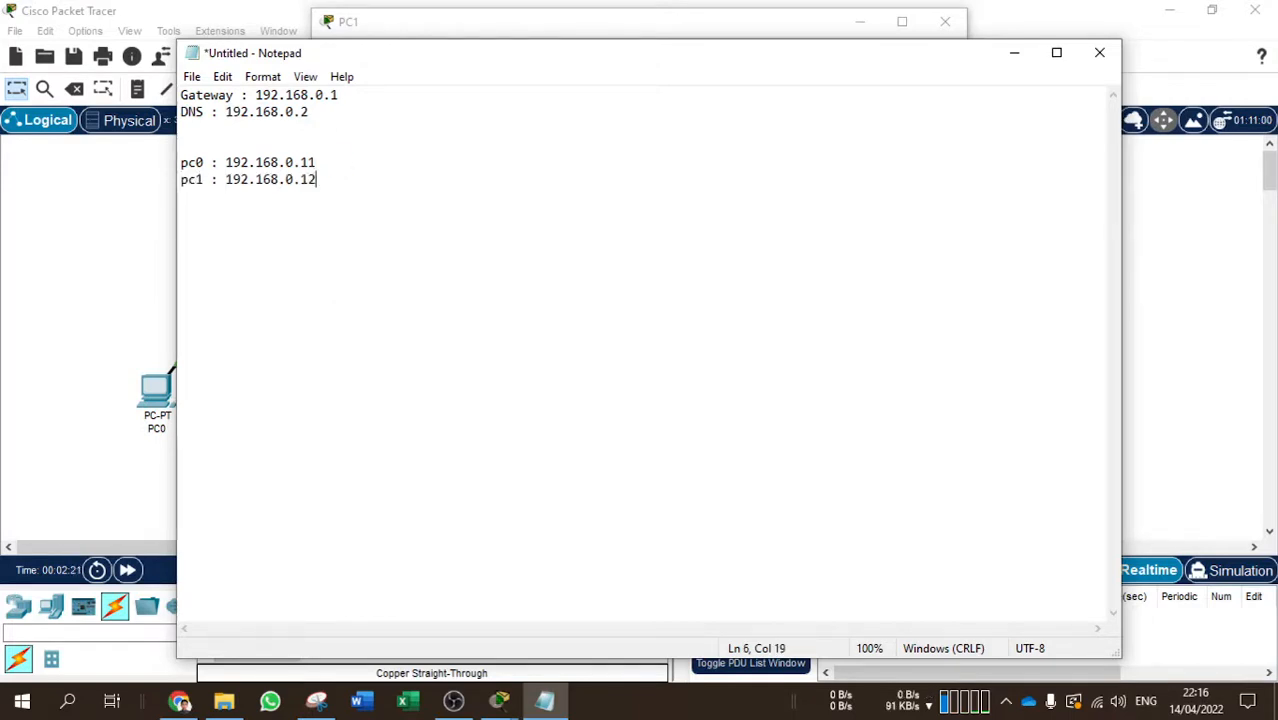
# Switch back to Cisco Packet Tracer, set PC1's default gateway to 192.168.0.1 and DNS server to 192.168.0.2, and close its IP configuration
pyautogui.click(1014, 52)
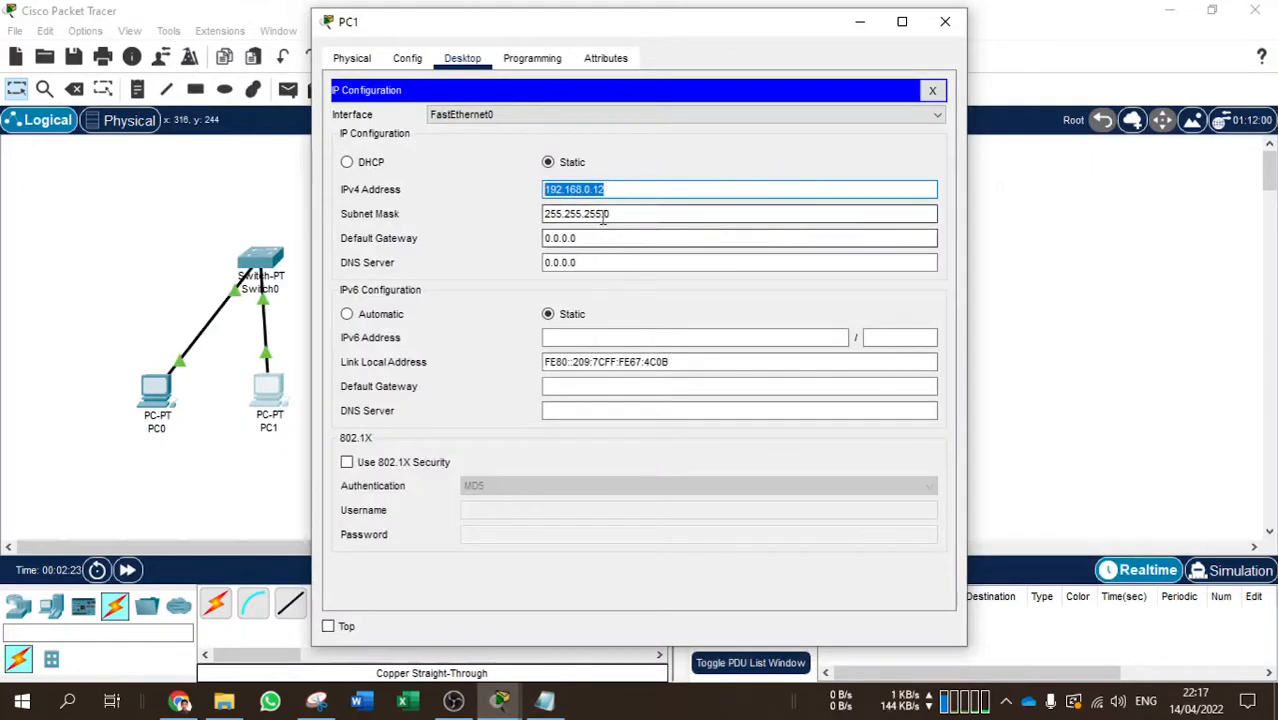
pyautogui.click(601, 237)
pyautogui.moveTo(601, 237); pyautogui.dragTo(545, 238)
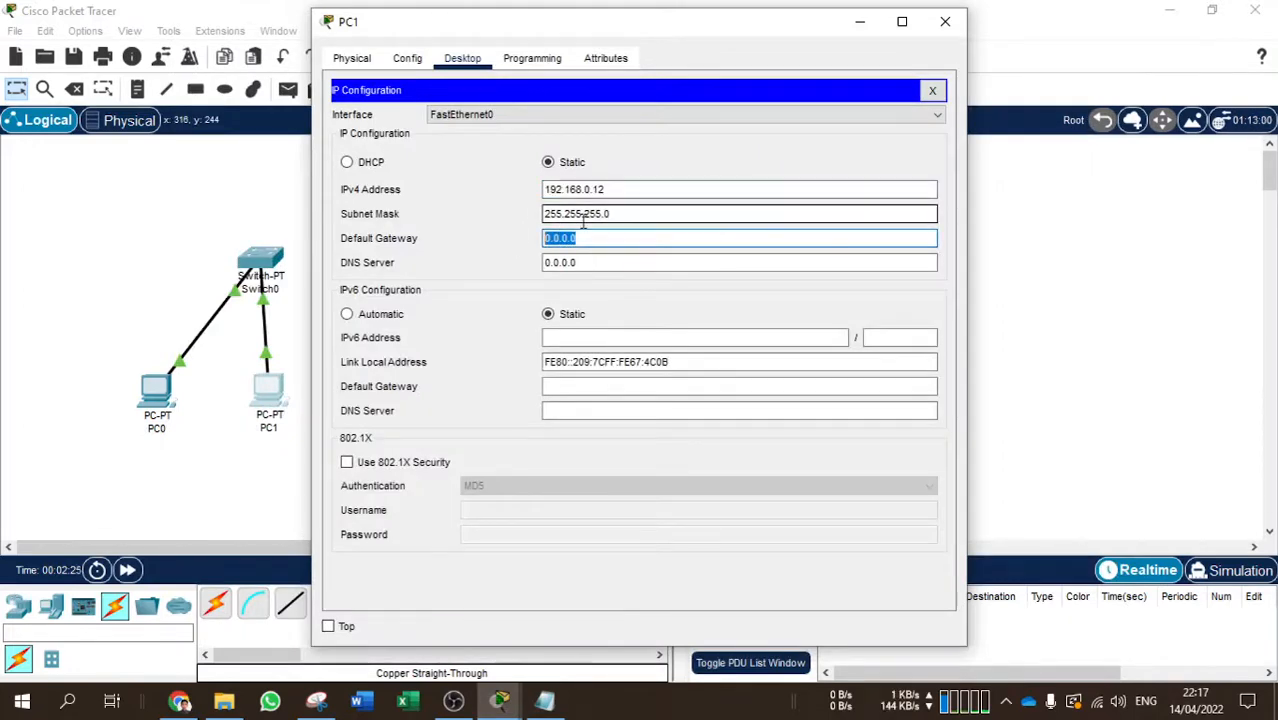
pyautogui.write('192.16')
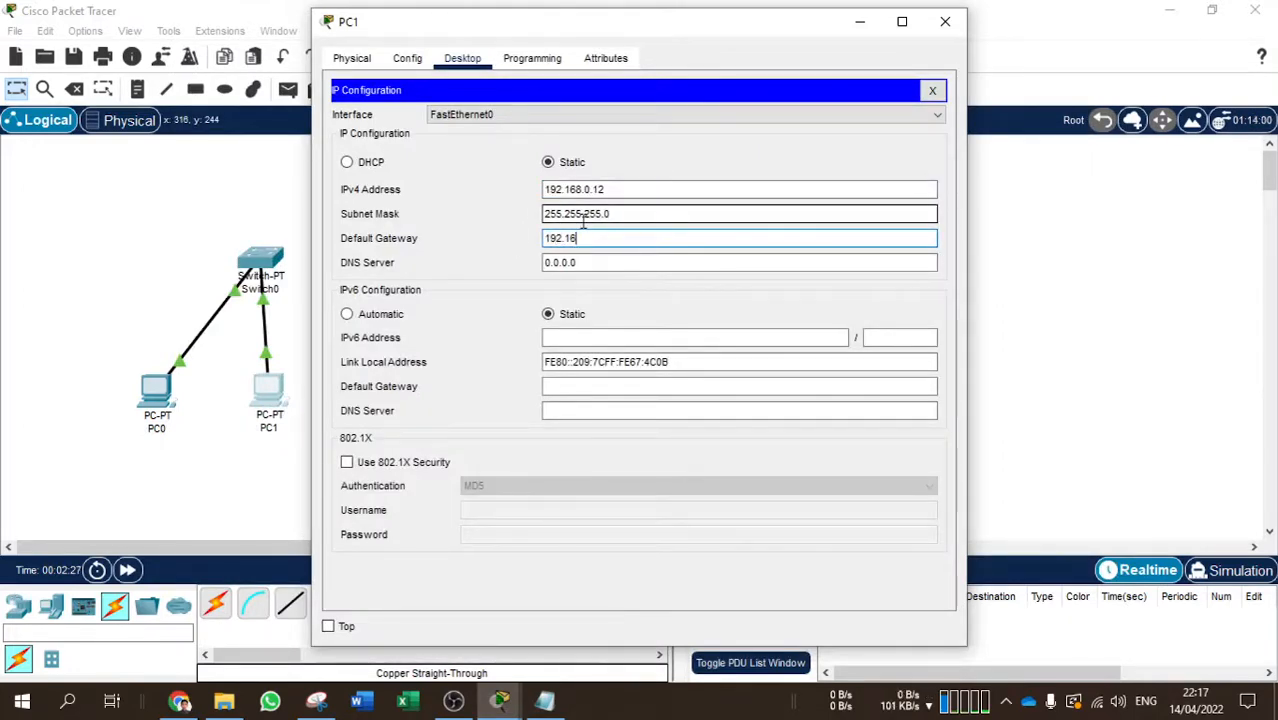
pyautogui.write('8.0.1')
pyautogui.click(584, 262)
pyautogui.moveTo(584, 262); pyautogui.dragTo(485, 256)
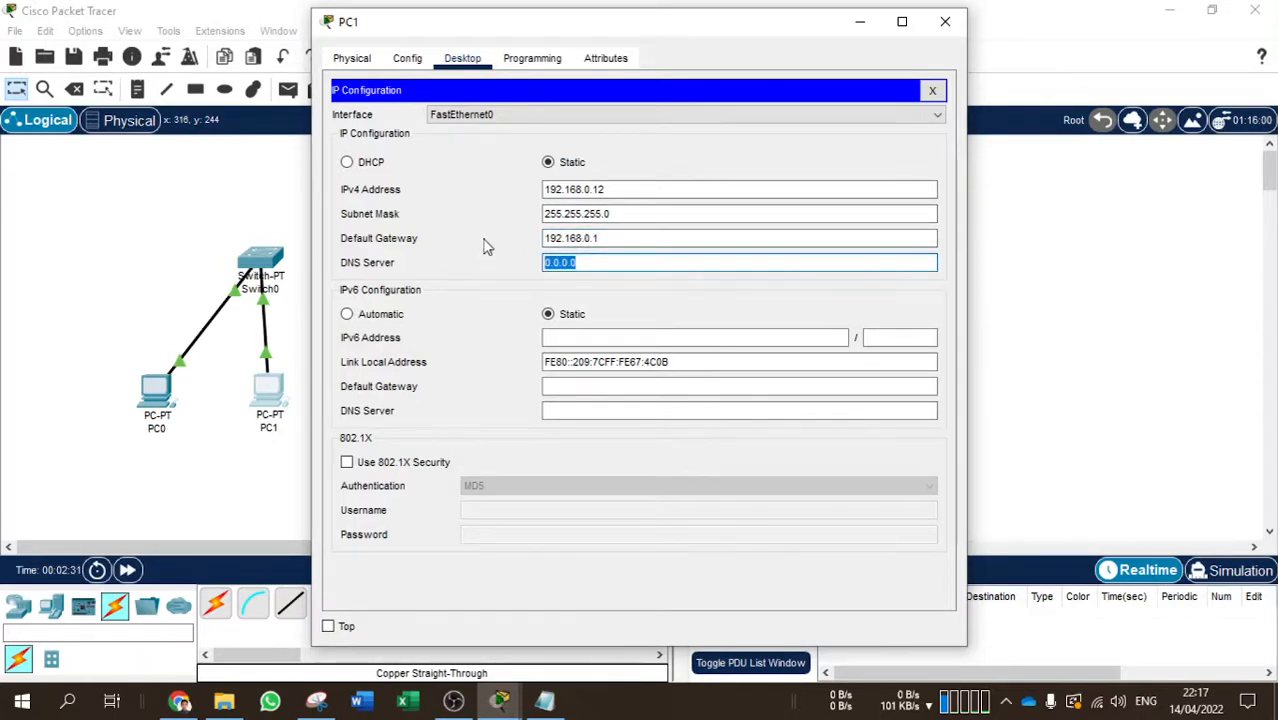
pyautogui.hotkey('ctrl', 'v')
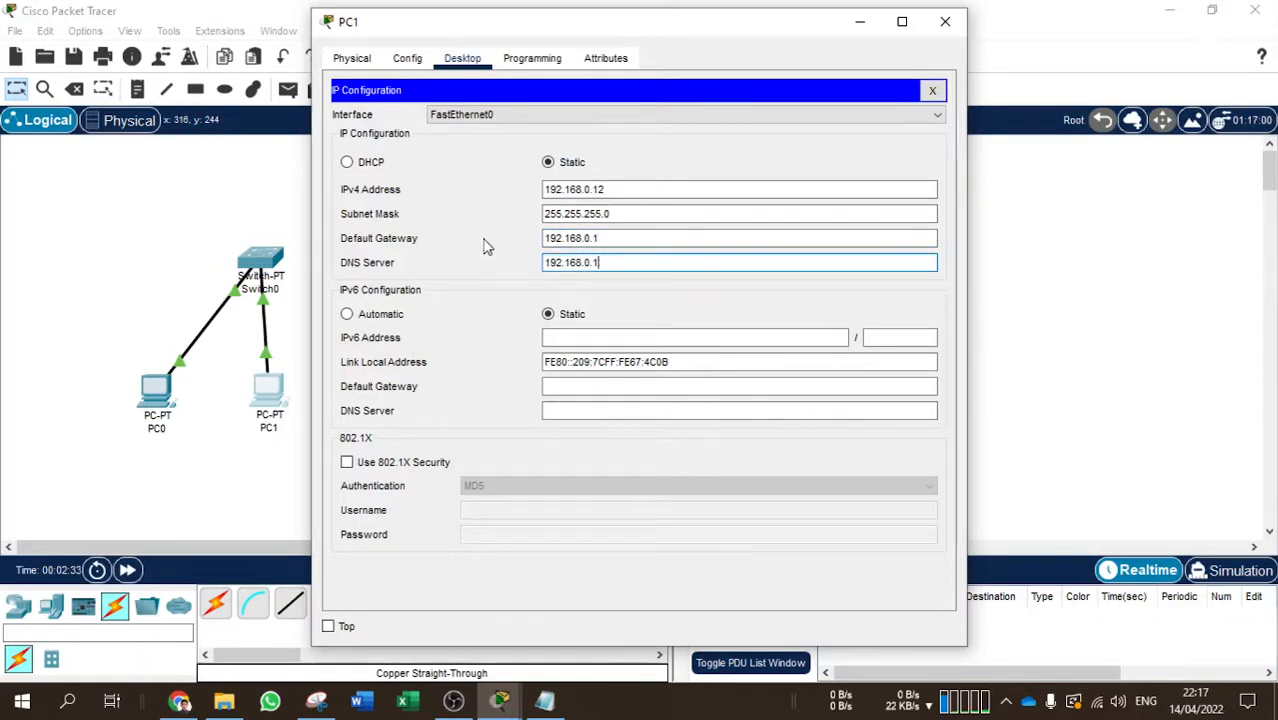
pyautogui.write('2')
pyautogui.click(932, 91)
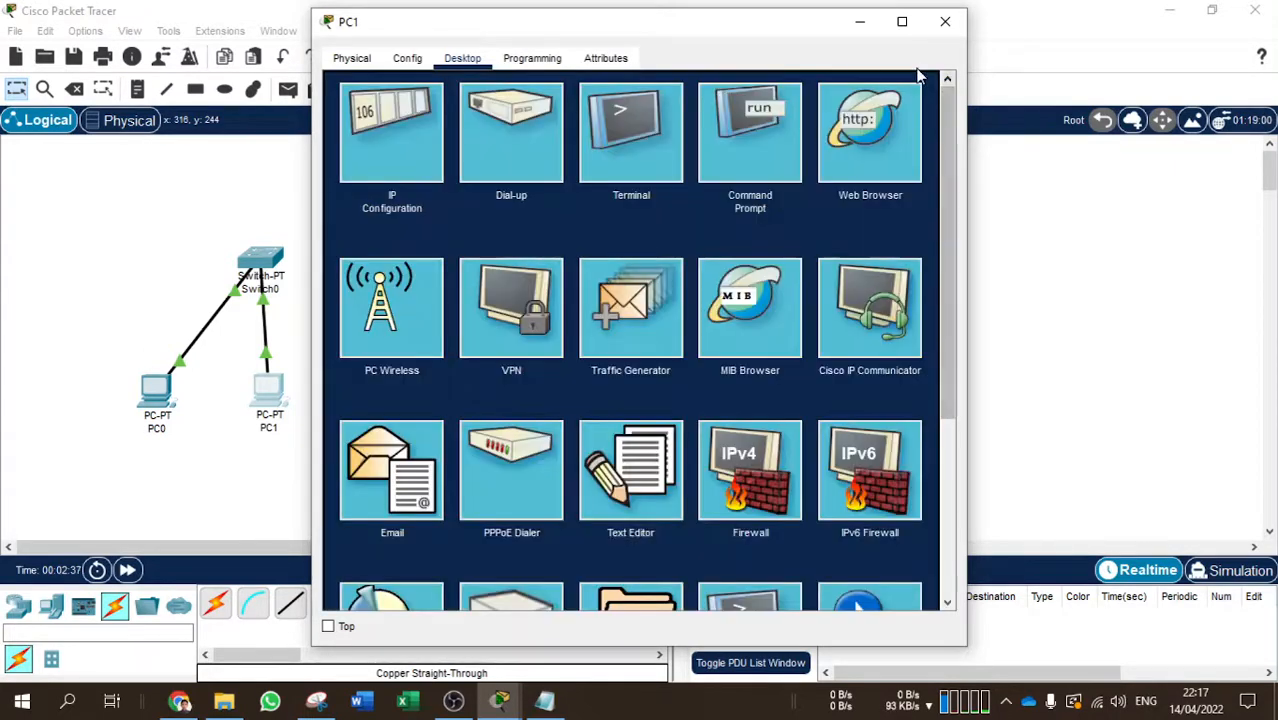
# Ping 192.168.0.11 from PC1's command prompt, interrupt the ping, and close PC1's window
pyautogui.click(760, 151)
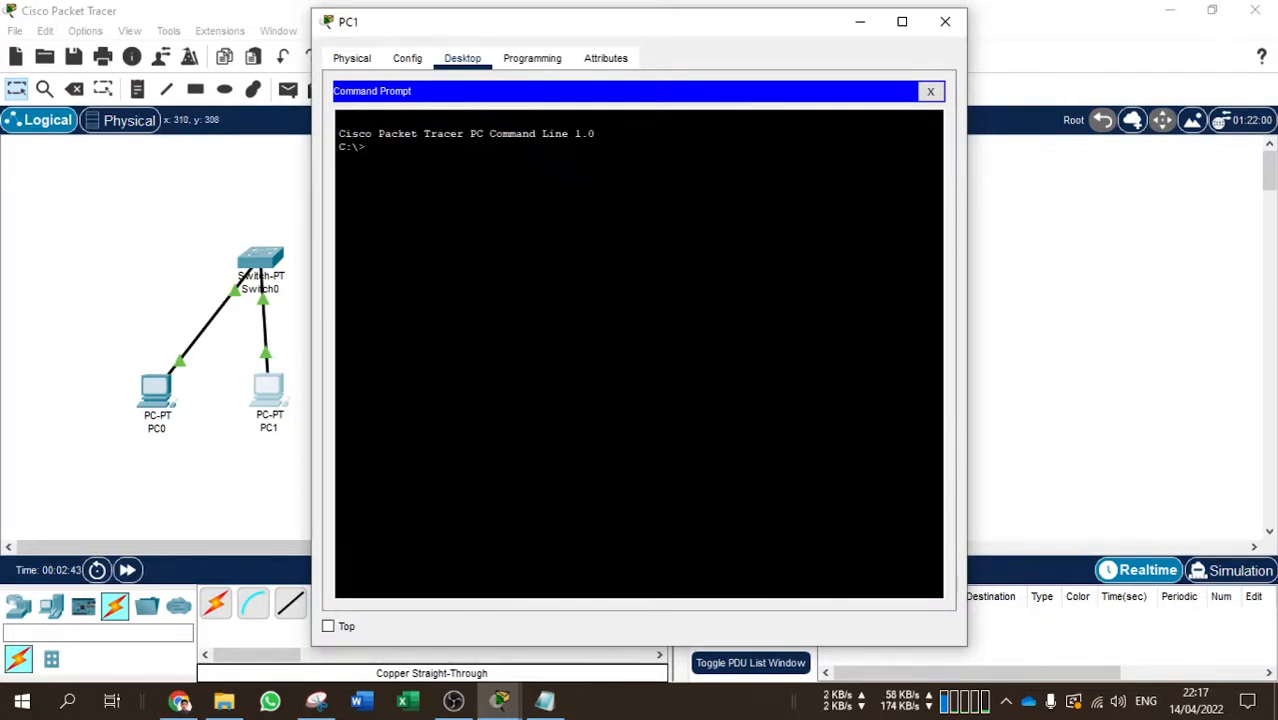
pyautogui.write('ping 192.168.0.11')
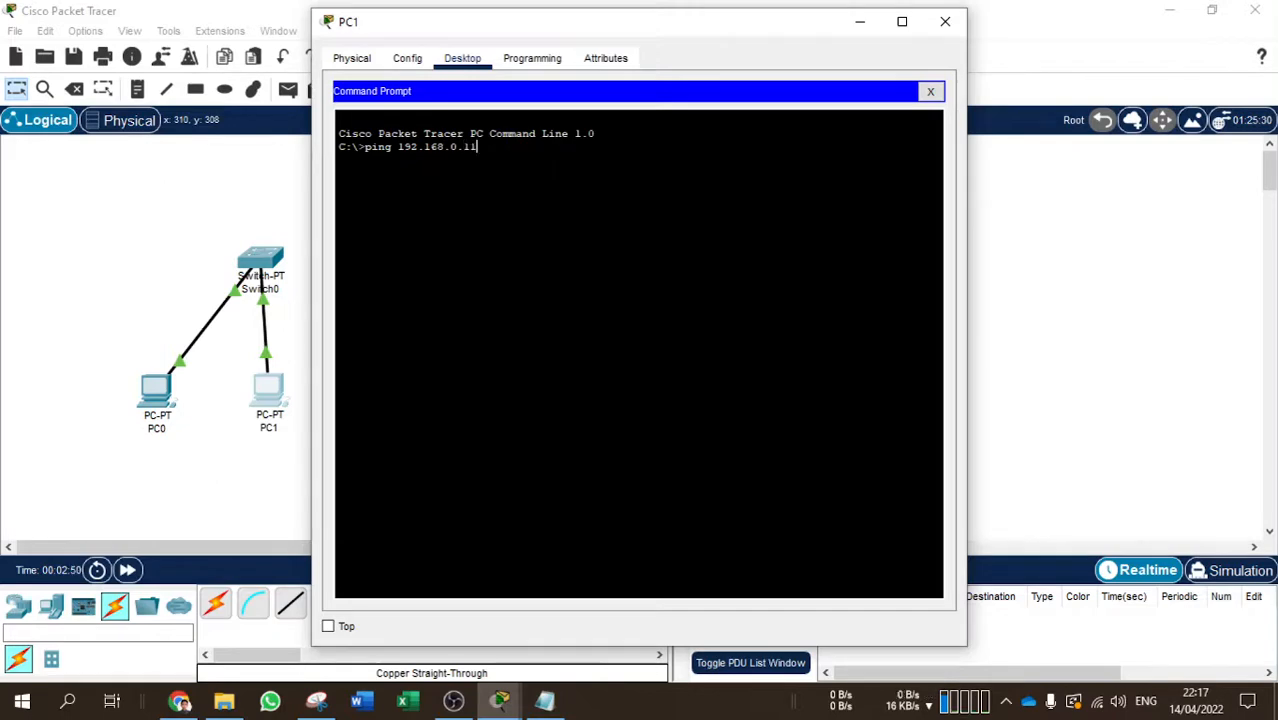
pyautogui.press('Return')
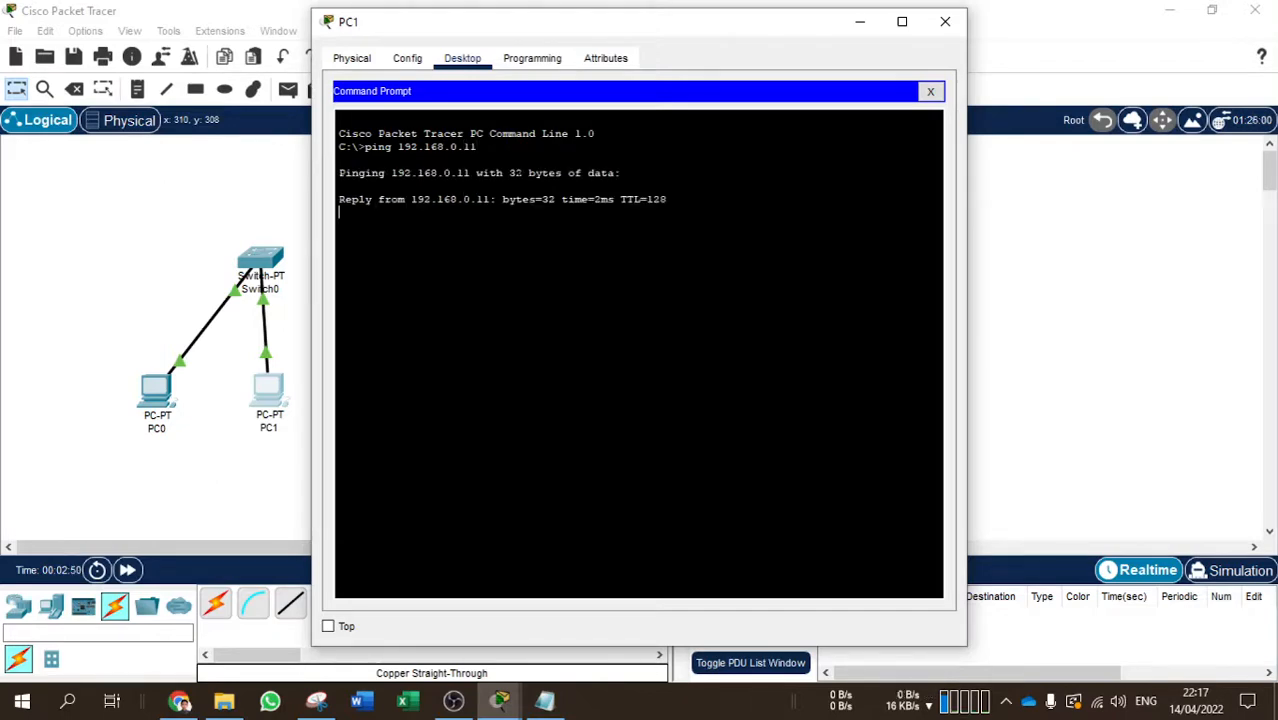
pyautogui.hotkey('ctrl', 'c')
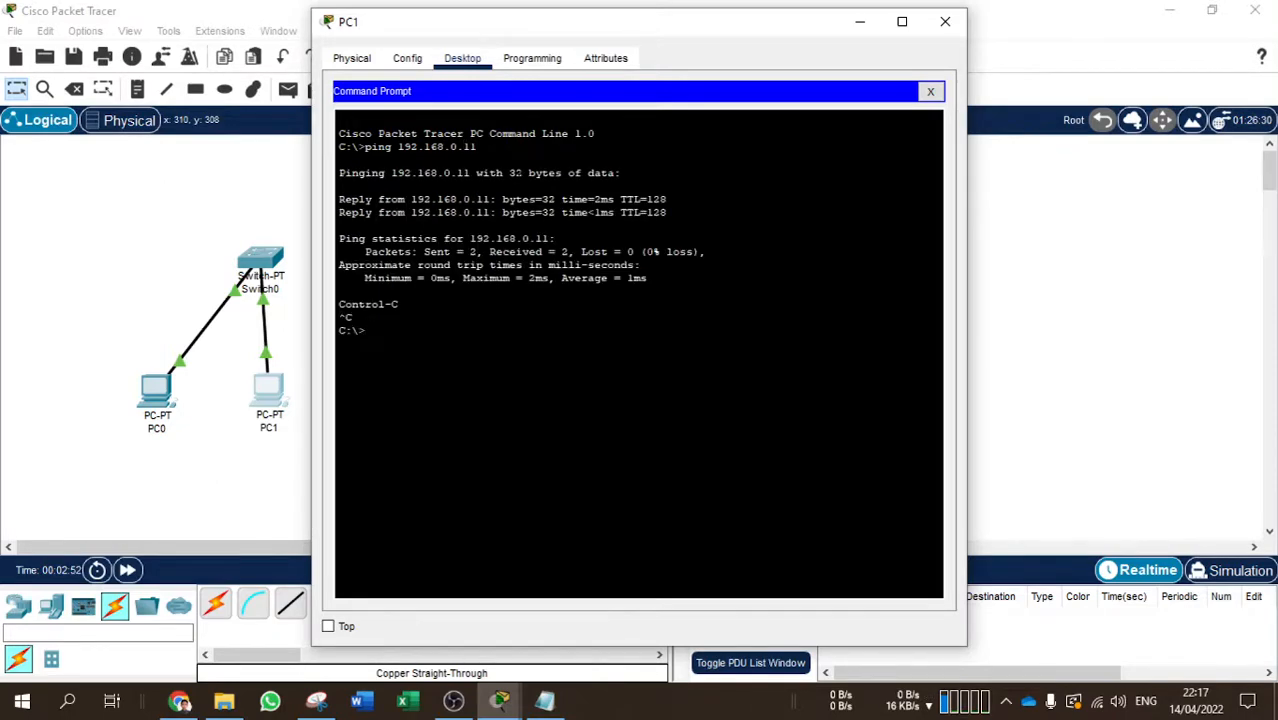
pyautogui.click(930, 91)
pyautogui.click(945, 21)
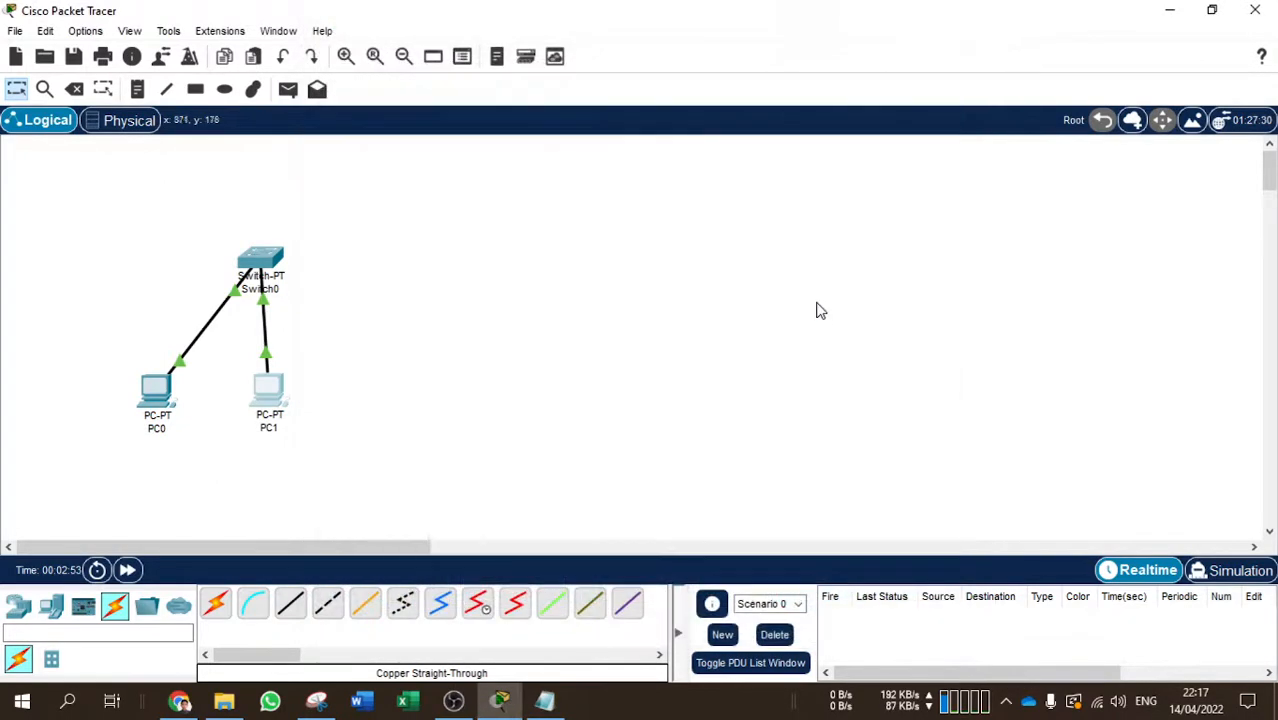
# Send a simple PDU from PC1 to PC0 and move Switch0 down closer to the two PCs
pyautogui.click(288, 90)
pyautogui.click(268, 398)
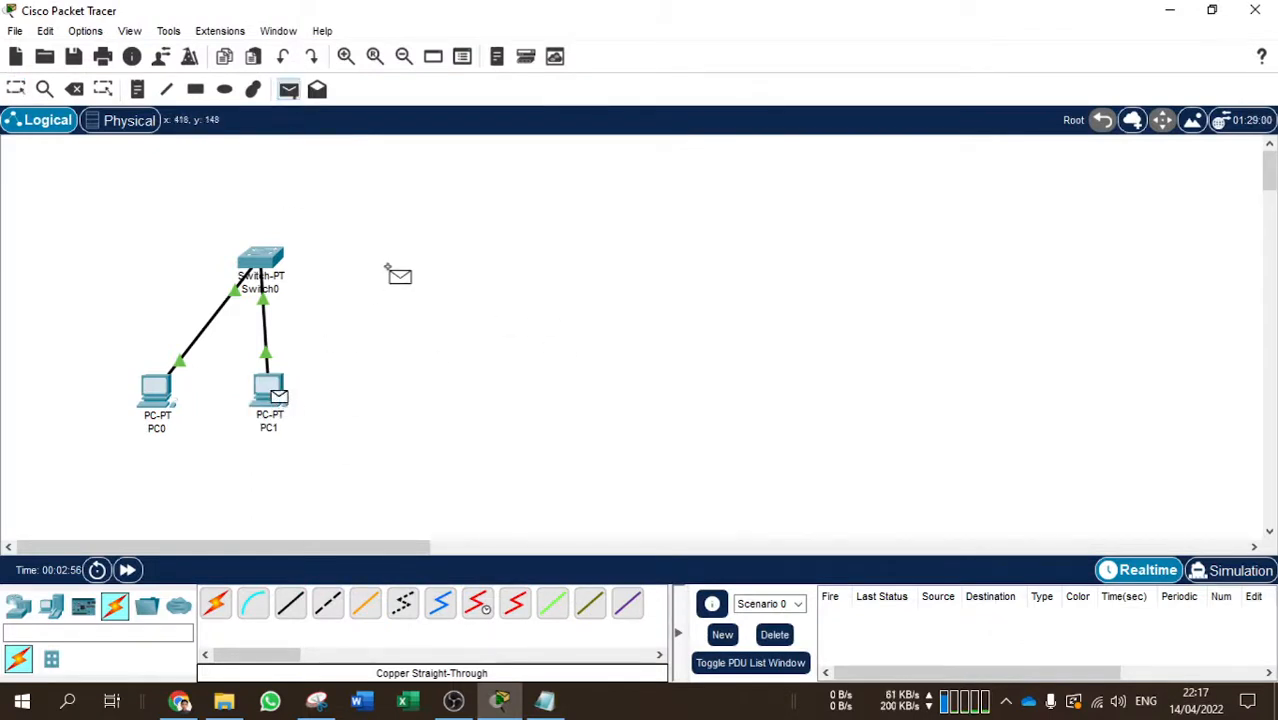
pyautogui.click(163, 388)
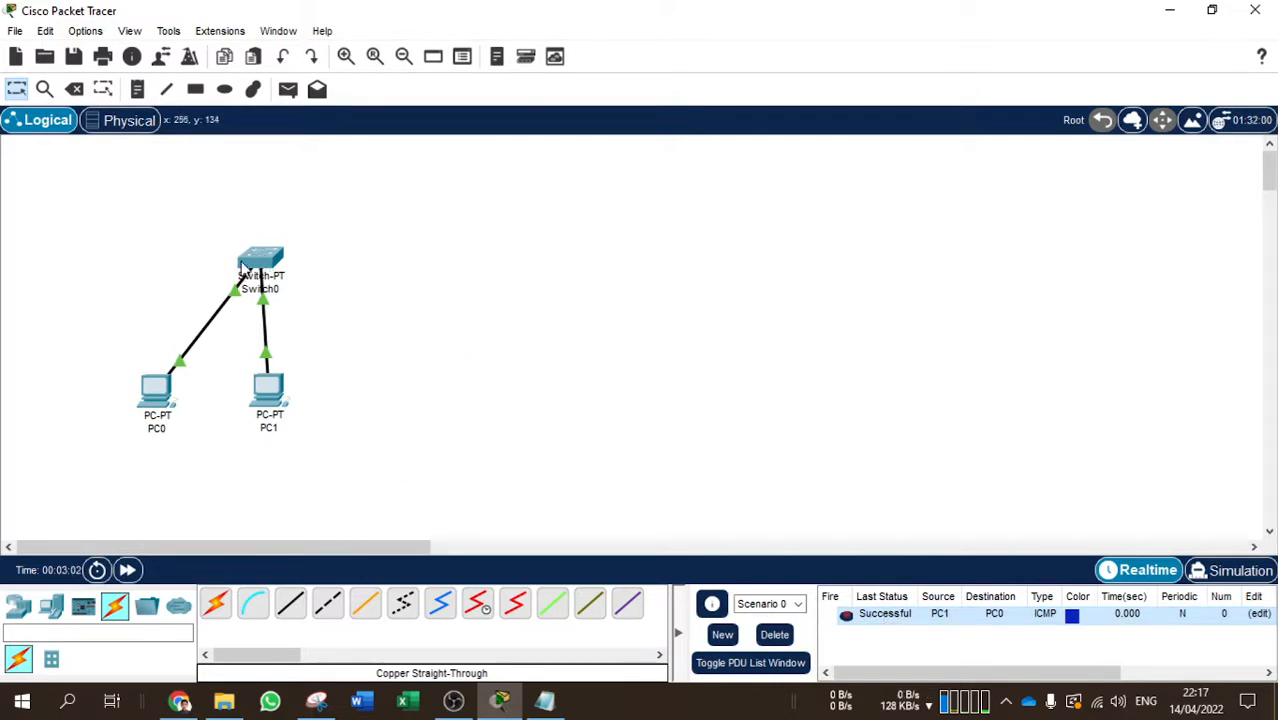
pyautogui.moveTo(246, 262); pyautogui.dragTo(251, 301)
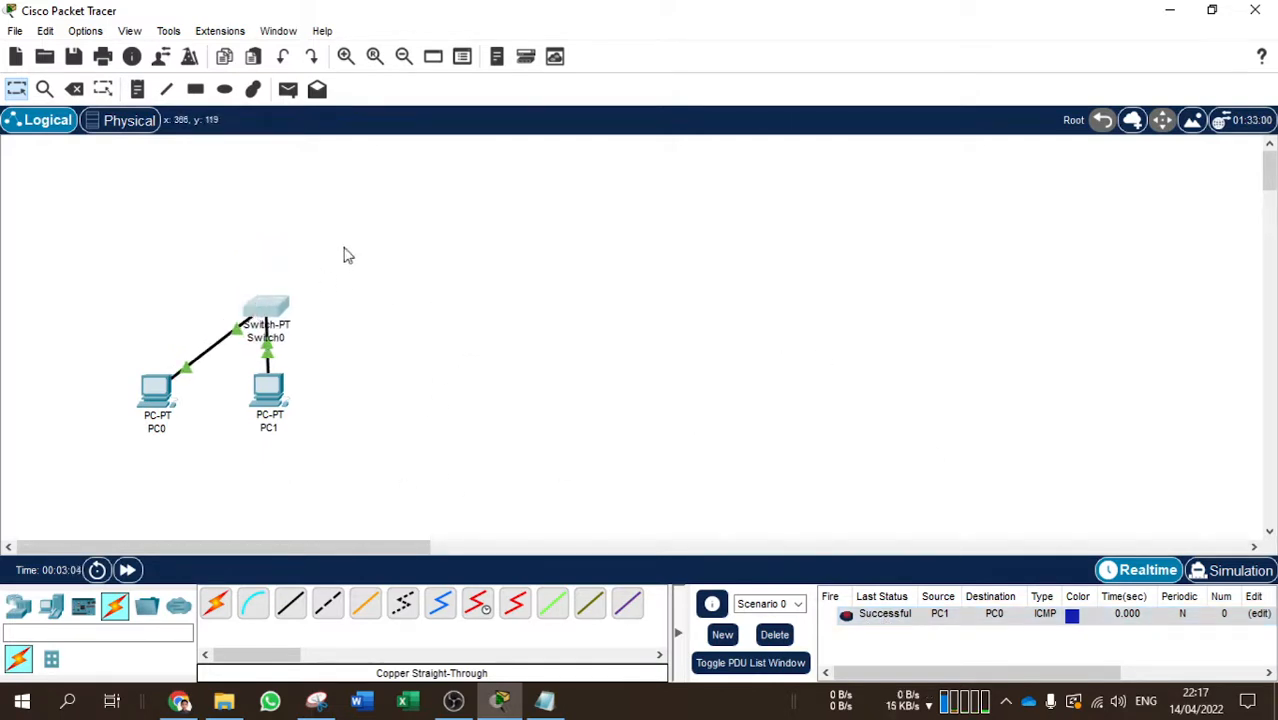
# In Snipping Tool, circle and tick the Switch0 group with the pen, circle Wireless Router with Switch1, and return to Cisco Packet Tracer
pyautogui.click(316, 700)
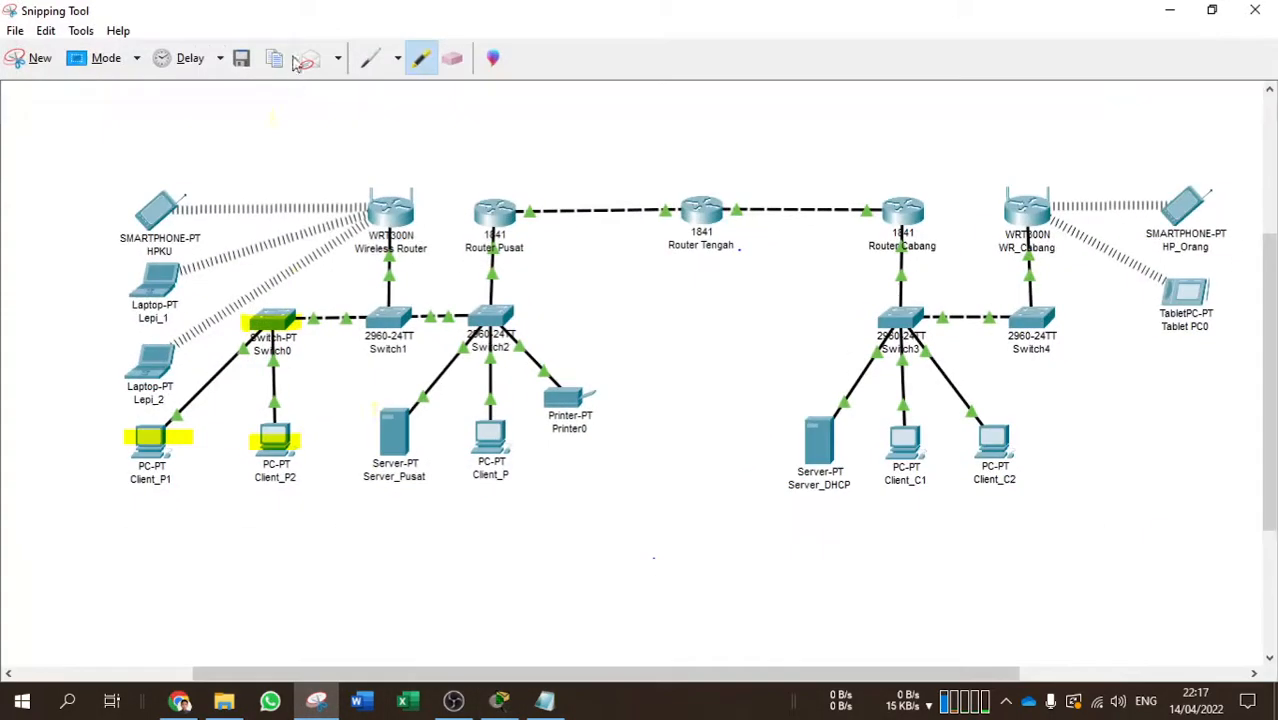
pyautogui.click(370, 60)
pyautogui.moveTo(281, 310)
pyautogui.mouseDown()
pyautogui.moveTo(195, 350)
pyautogui.moveTo(241, 490)
pyautogui.moveTo(326, 326)
pyautogui.mouseUp()
pyautogui.moveTo(213, 378)
pyautogui.mouseDown()
pyautogui.moveTo(236, 433)
pyautogui.moveTo(293, 358)
pyautogui.mouseUp()
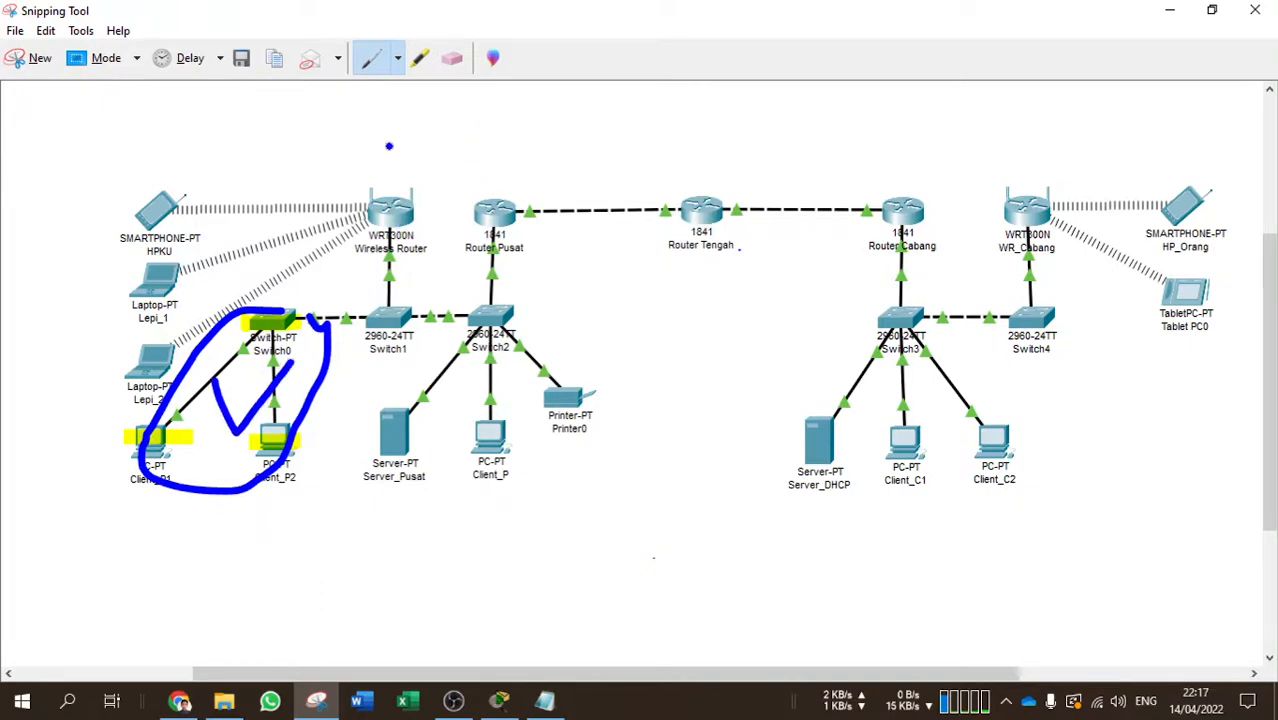
pyautogui.moveTo(388, 151)
pyautogui.mouseDown()
pyautogui.moveTo(358, 366)
pyautogui.moveTo(450, 212)
pyautogui.moveTo(386, 147)
pyautogui.moveTo(375, 160)
pyautogui.mouseUp()
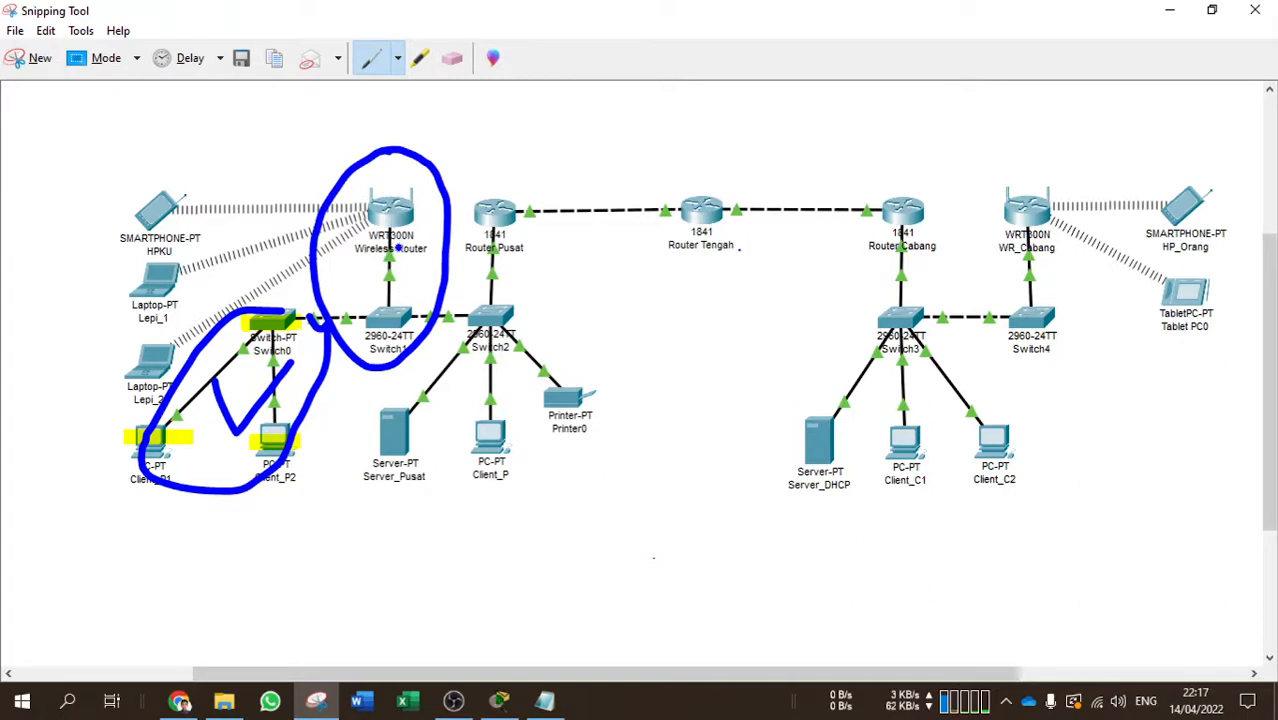
pyautogui.click(1168, 12)
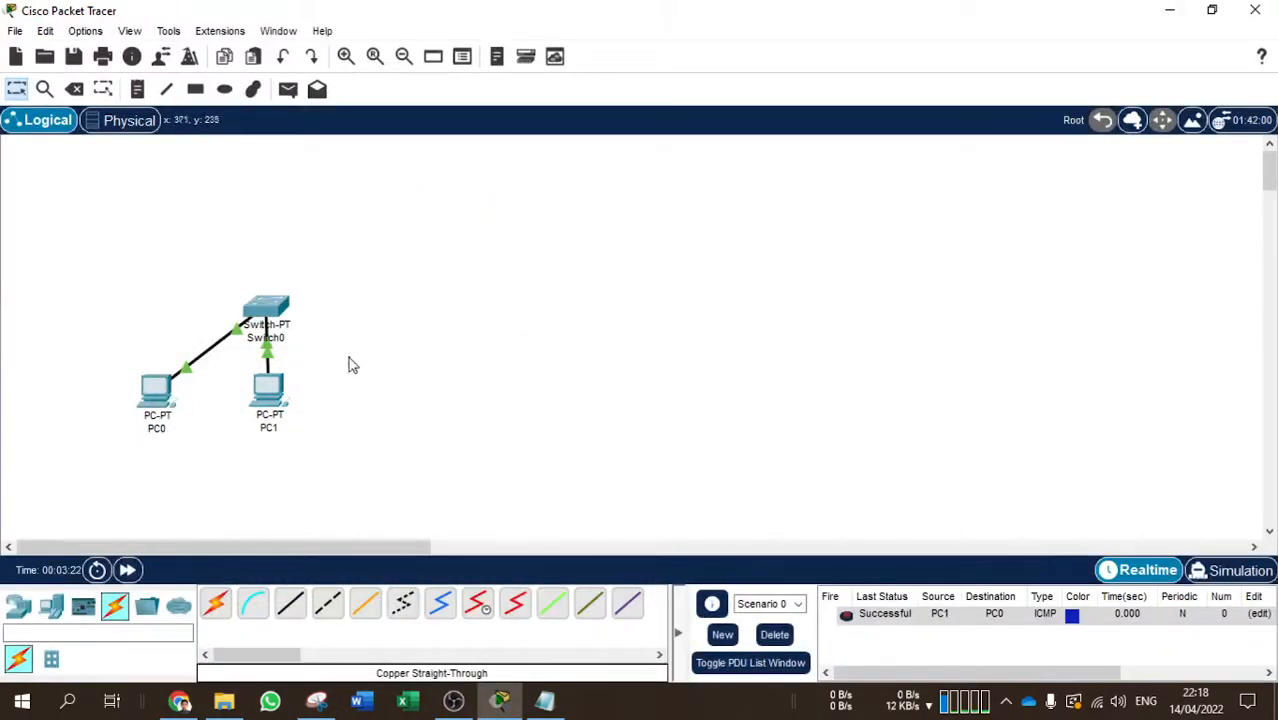
# Add a WRT300N wireless router above Switch0 and shift it to the switch's upper right
pyautogui.click(19, 606)
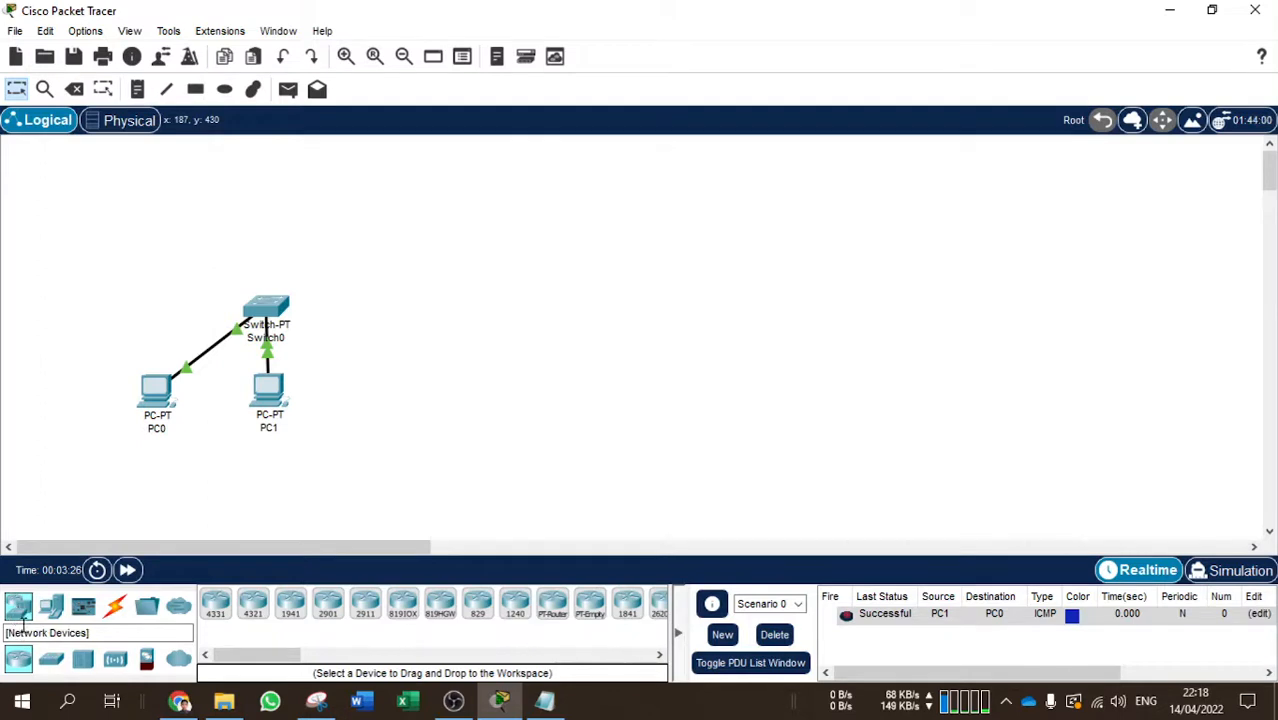
pyautogui.click(115, 659)
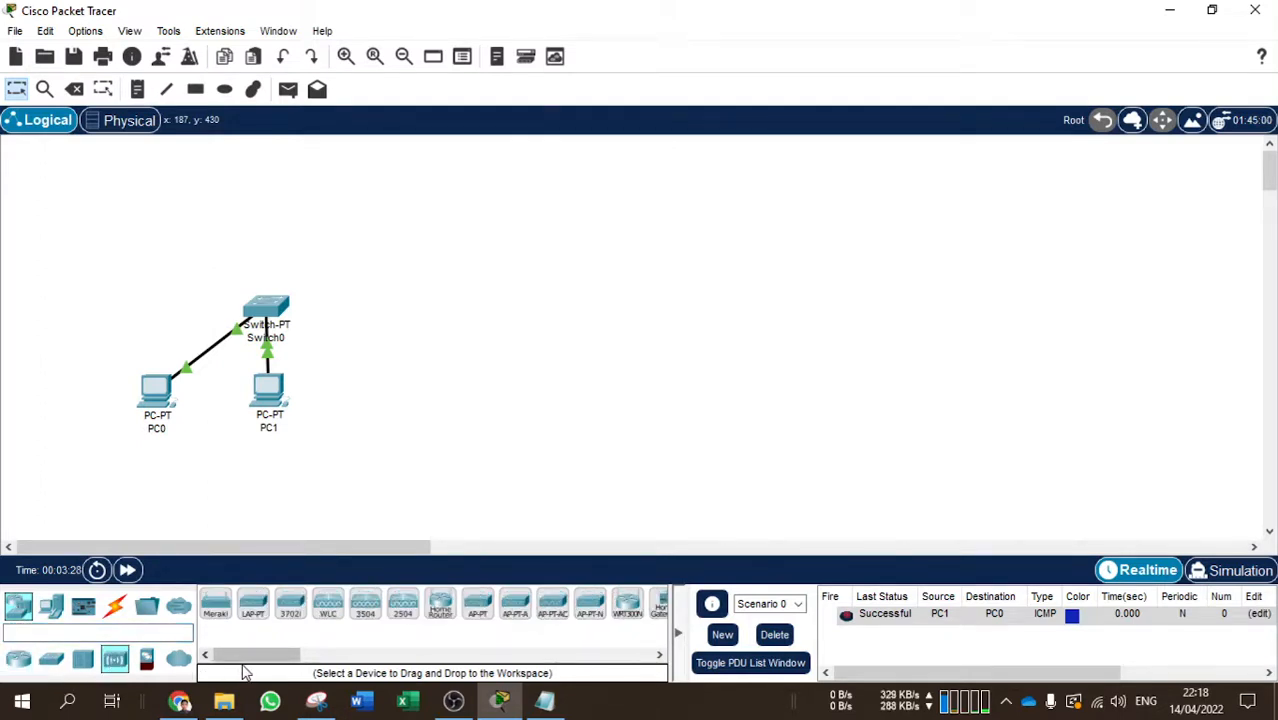
pyautogui.moveTo(247, 658); pyautogui.dragTo(297, 658)
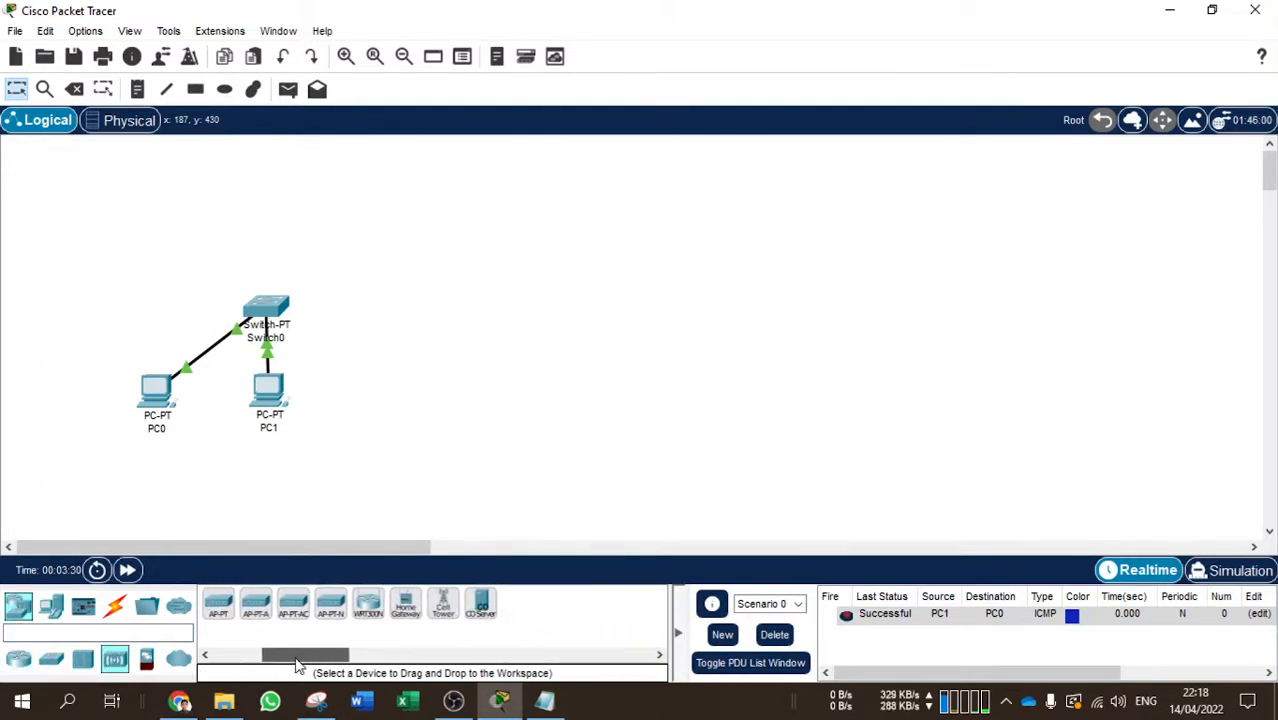
pyautogui.click(367, 605)
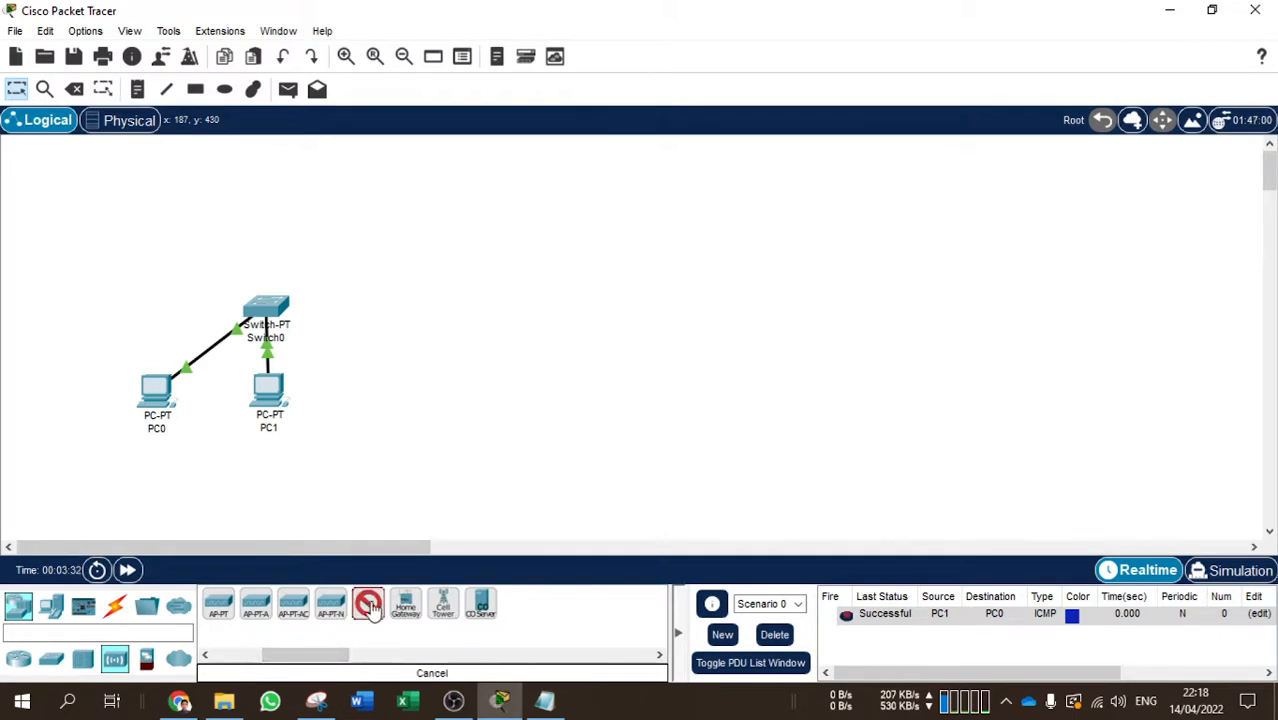
pyautogui.click(262, 207)
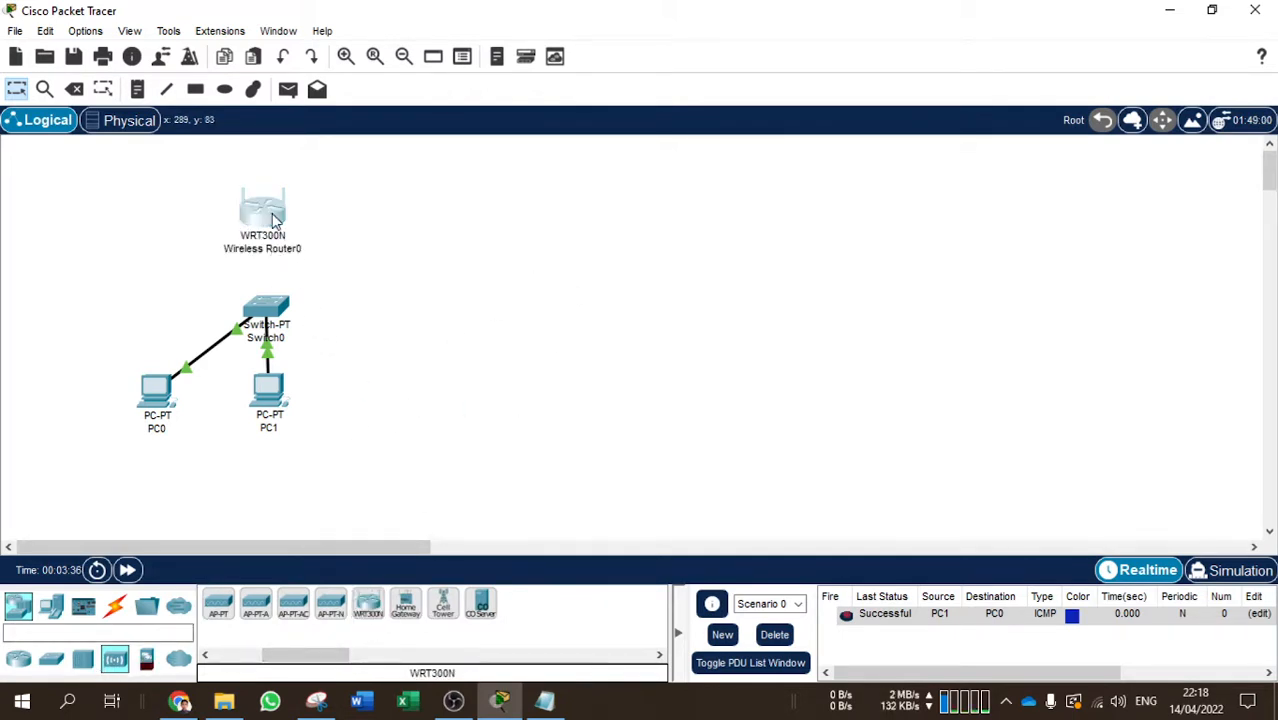
pyautogui.moveTo(276, 220); pyautogui.dragTo(355, 218)
# Place a 2960 switch beside Switch0, below the wireless router
pyautogui.click(51, 605)
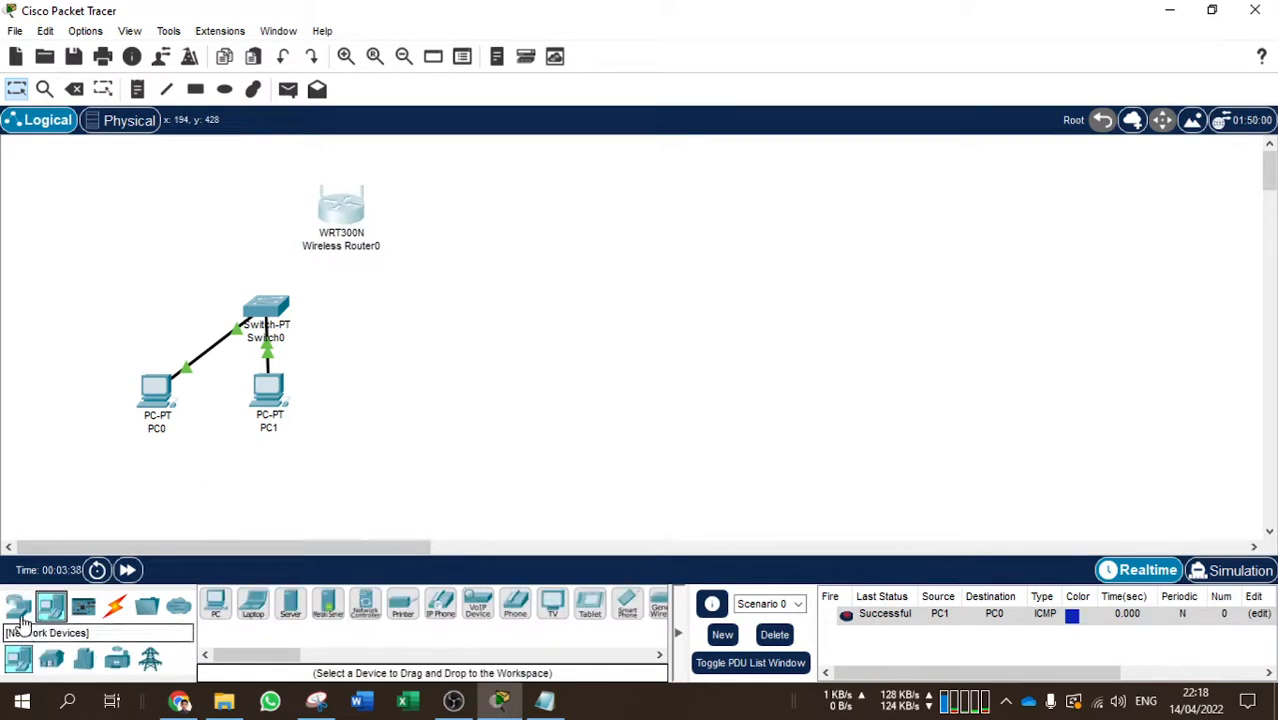
pyautogui.click(51, 660)
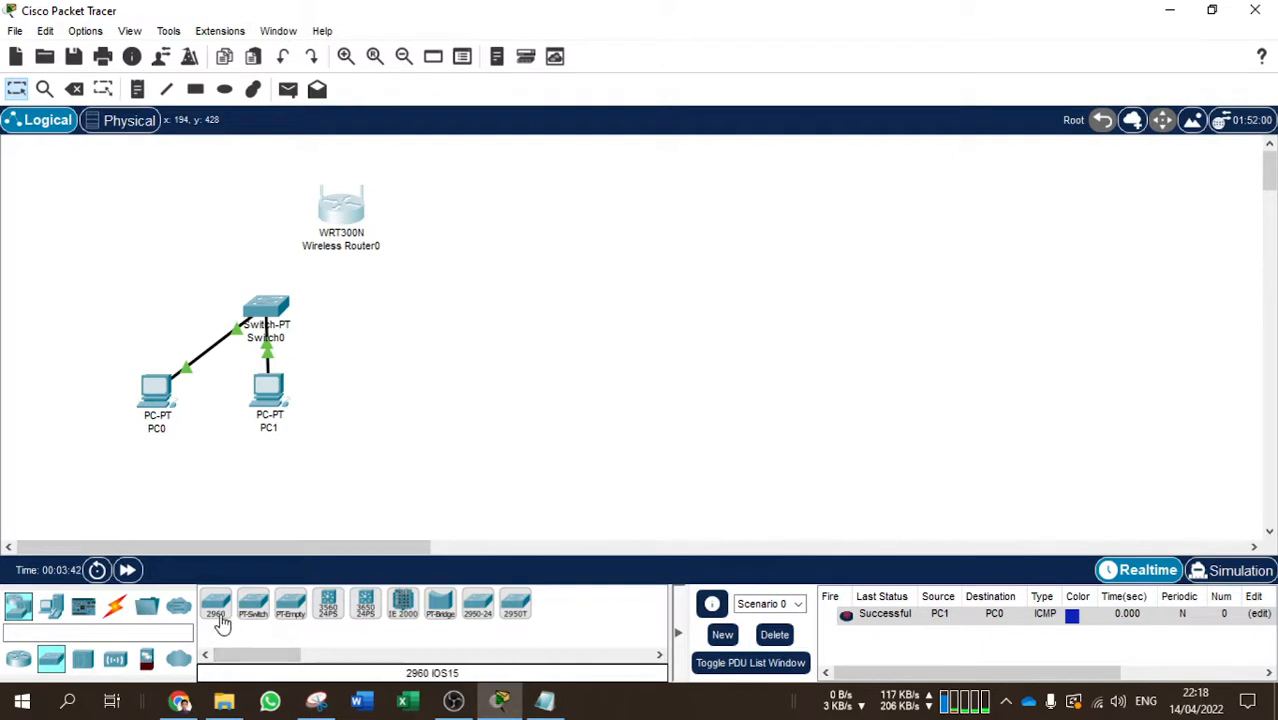
pyautogui.moveTo(220, 616); pyautogui.dragTo(354, 316)
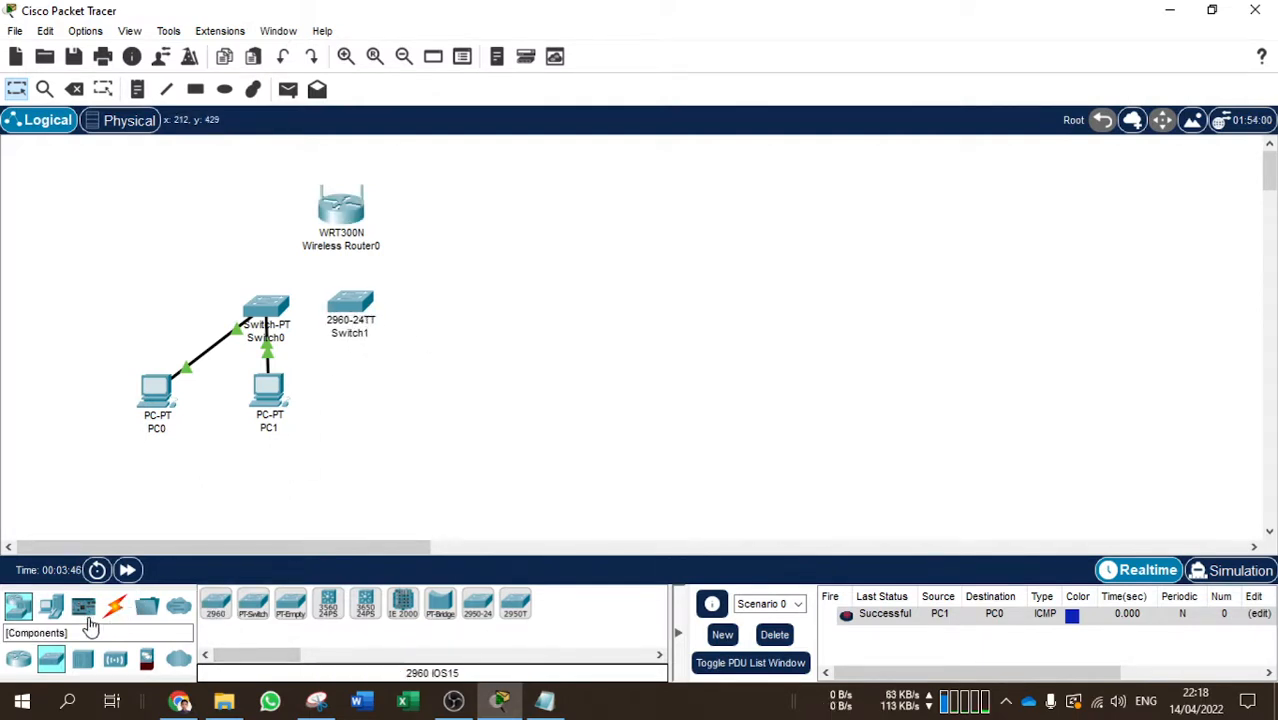
# Check the reference topology in Snipping Tool and connect Switch0 to Switch1 with a copper cross-over cable
pyautogui.click(114, 612)
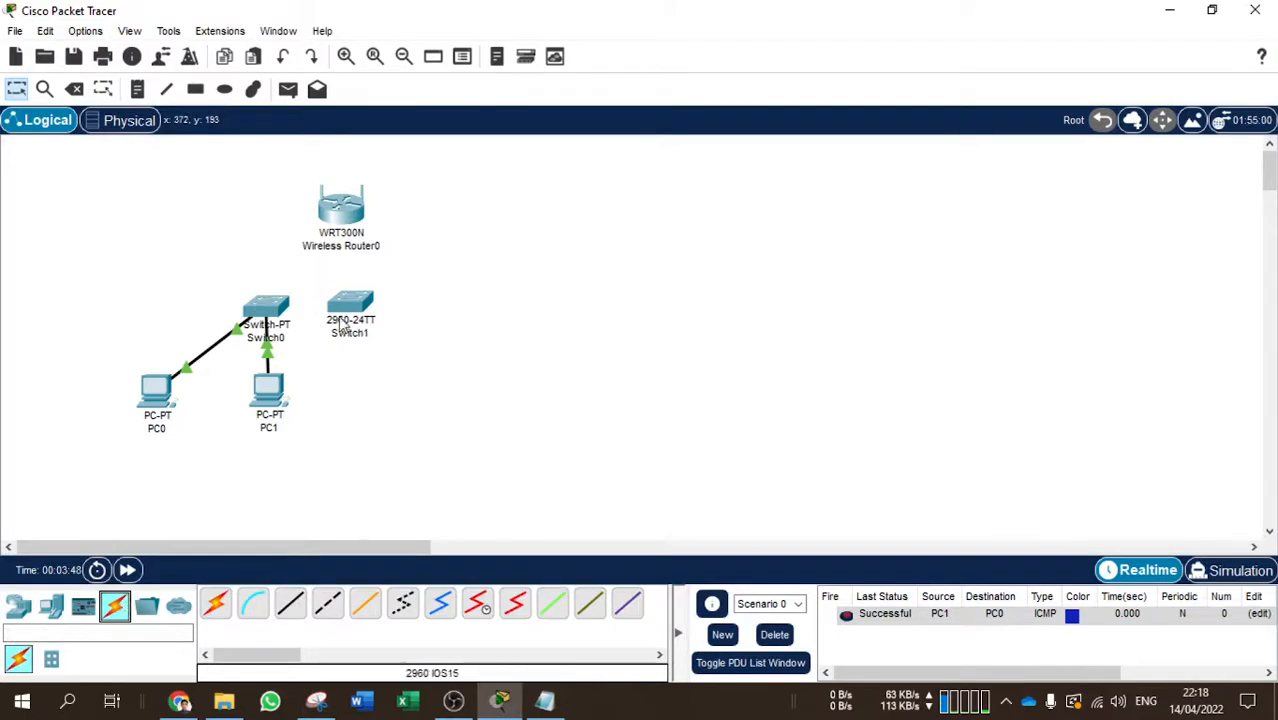
pyautogui.click(316, 702)
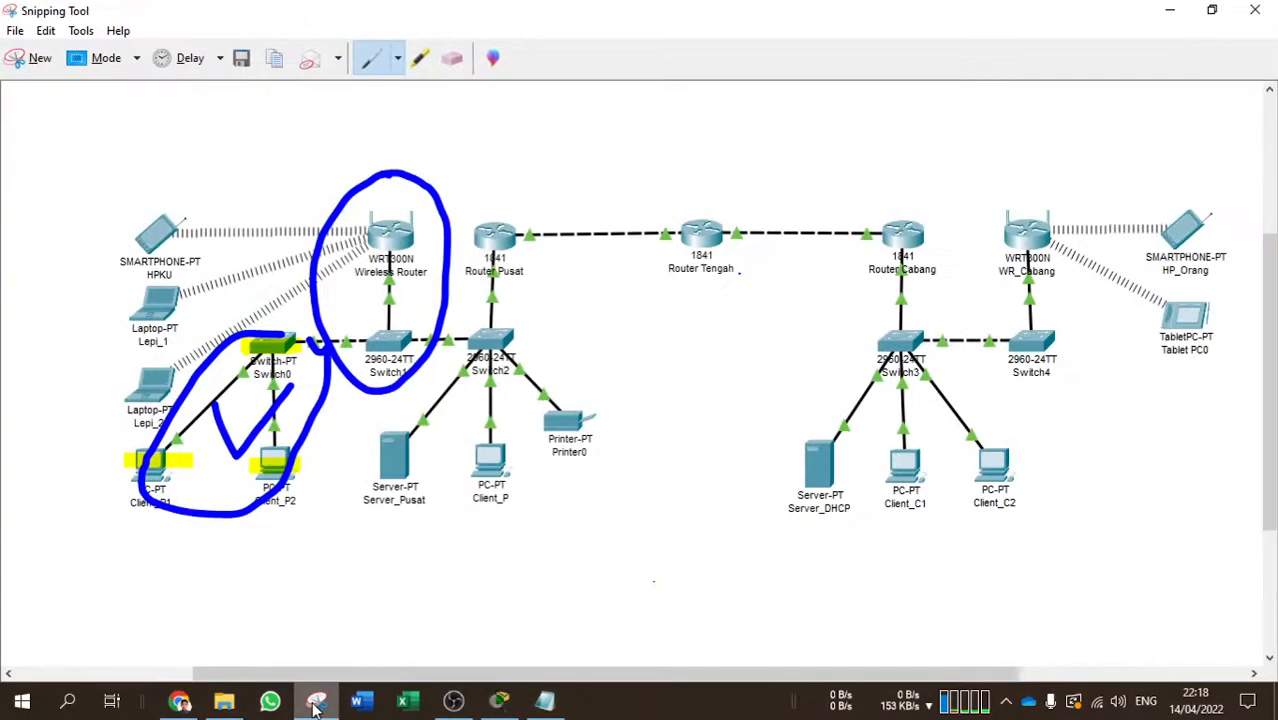
pyautogui.click(316, 704)
pyautogui.click(327, 603)
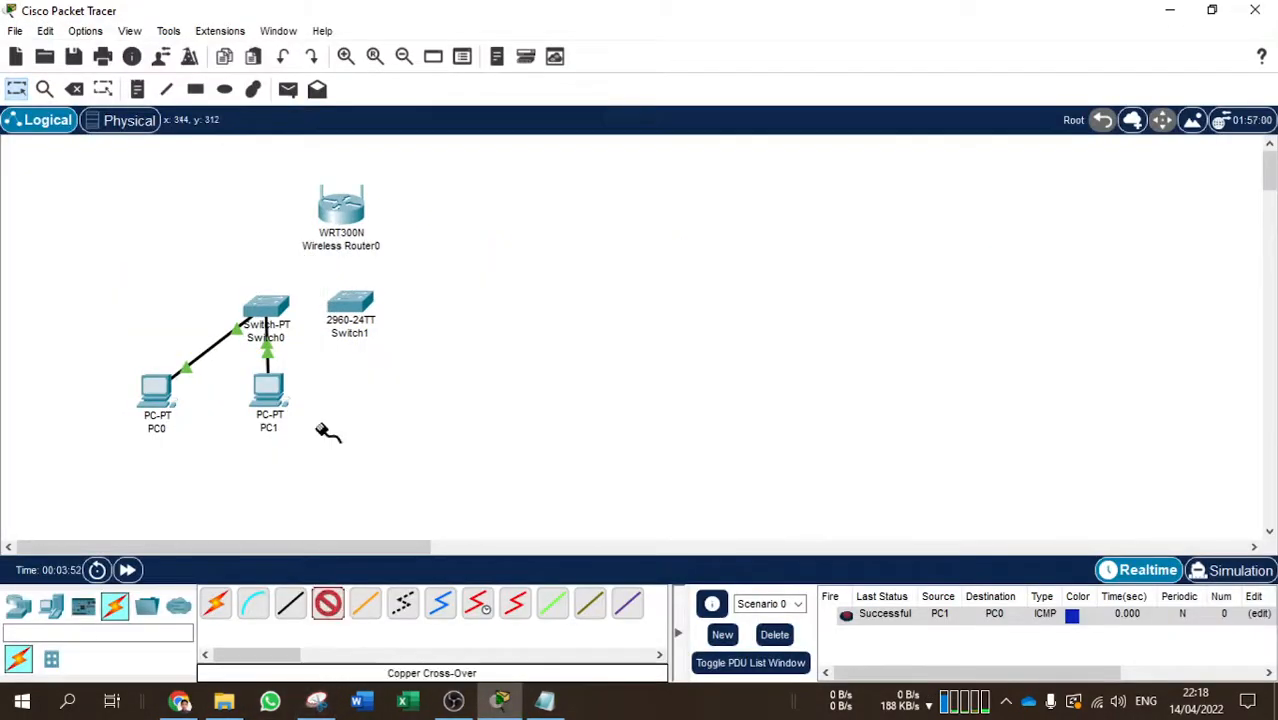
pyautogui.click(265, 318)
pyautogui.click(300, 345)
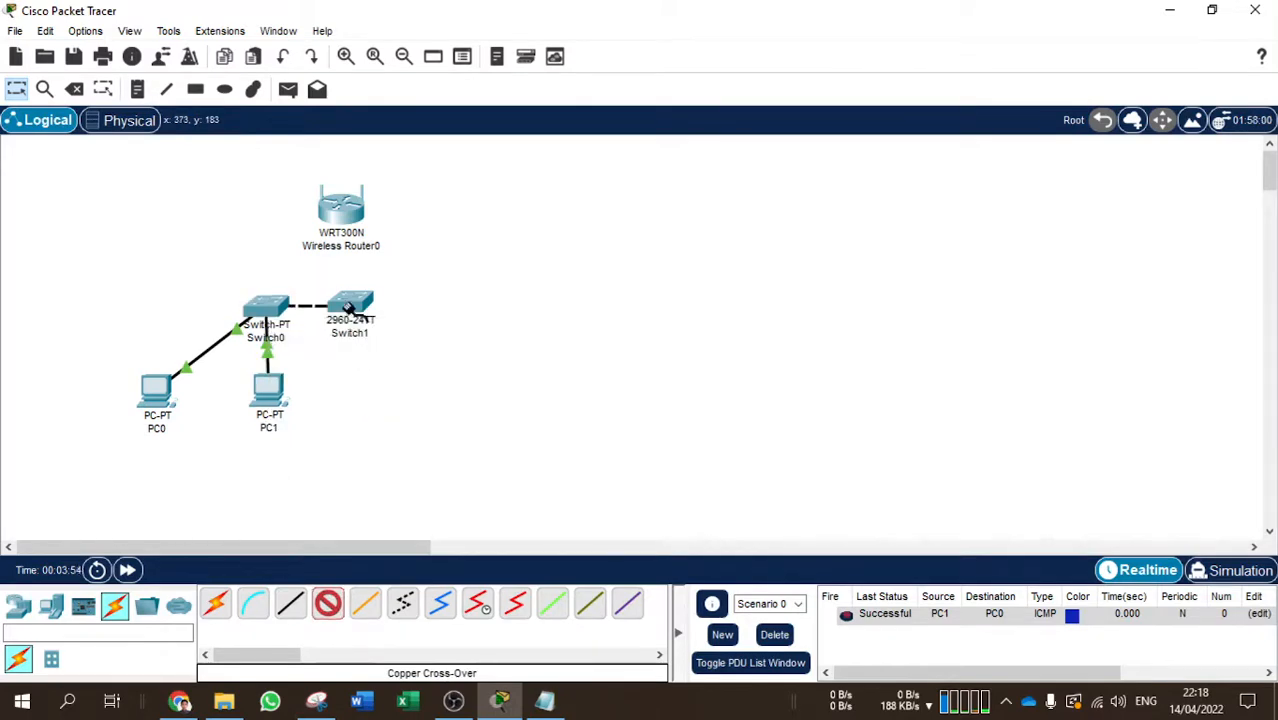
pyautogui.click(352, 306)
pyautogui.click(428, 75)
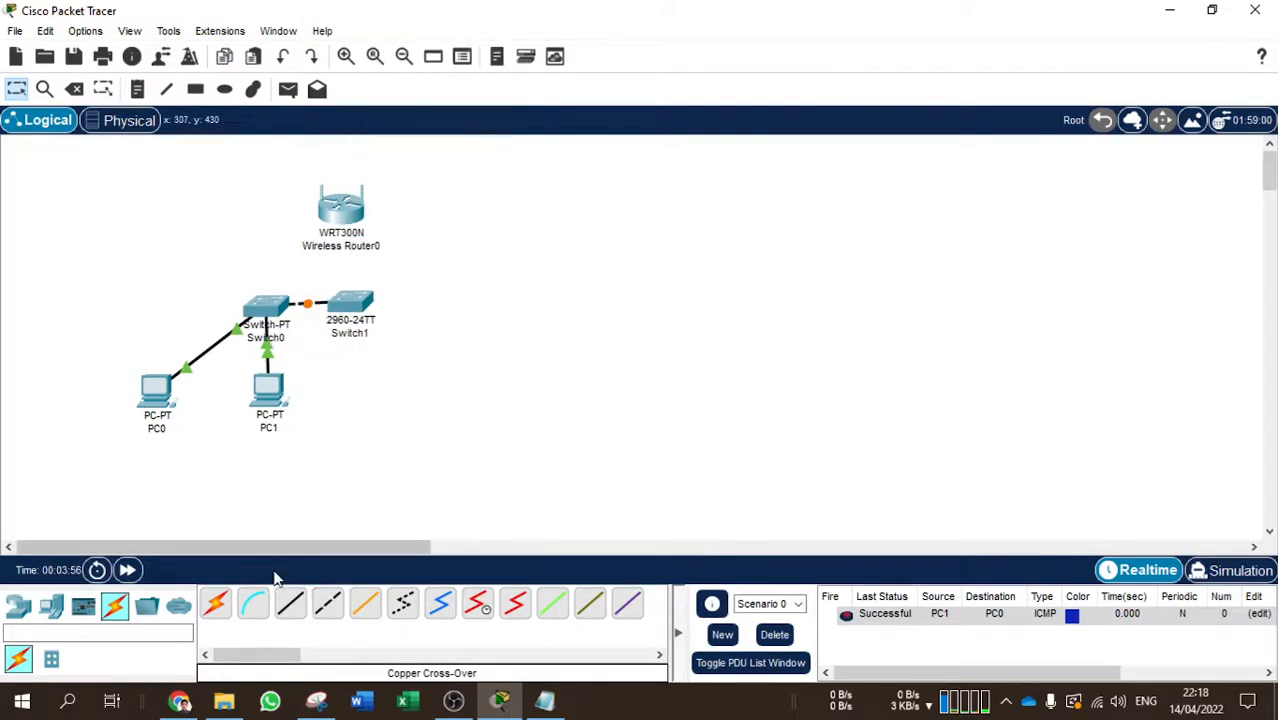
# Connect Switch1 to Wireless Router0 with a copper straight-through cable and nudge the router slightly right
pyautogui.click(296, 606)
pyautogui.click(326, 606)
pyautogui.click(299, 609)
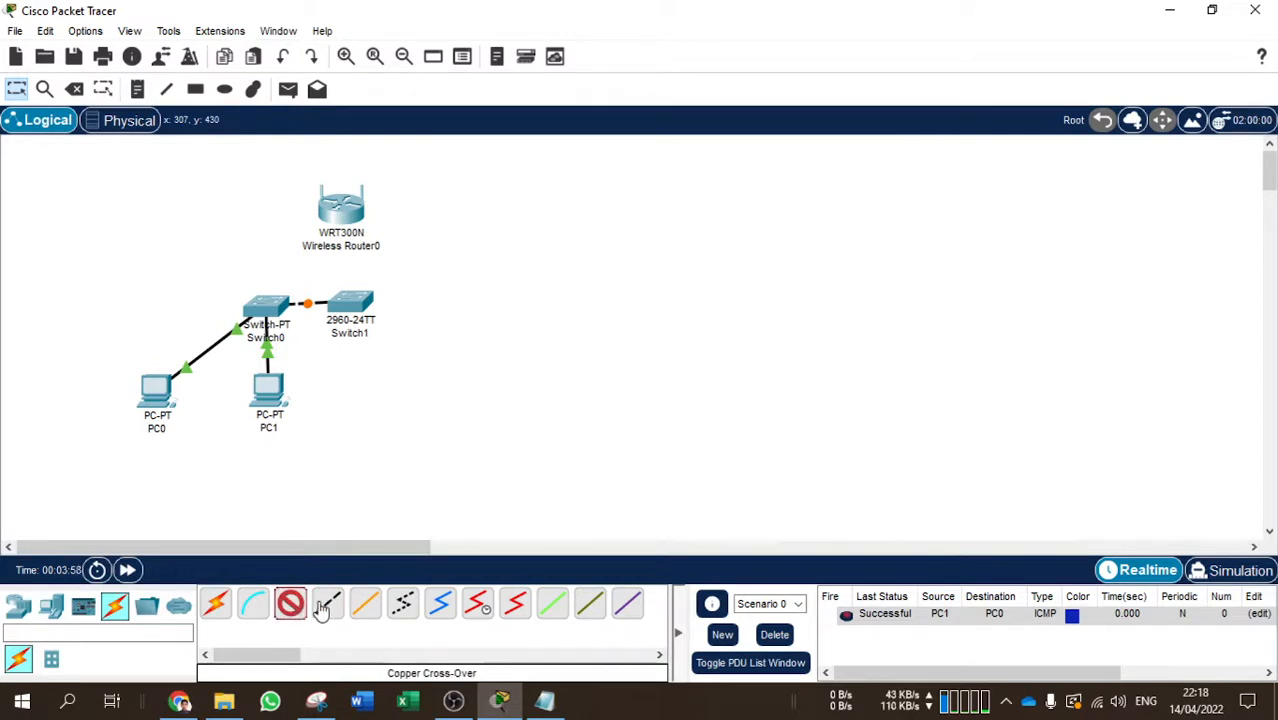
pyautogui.click(352, 304)
pyautogui.click(408, 96)
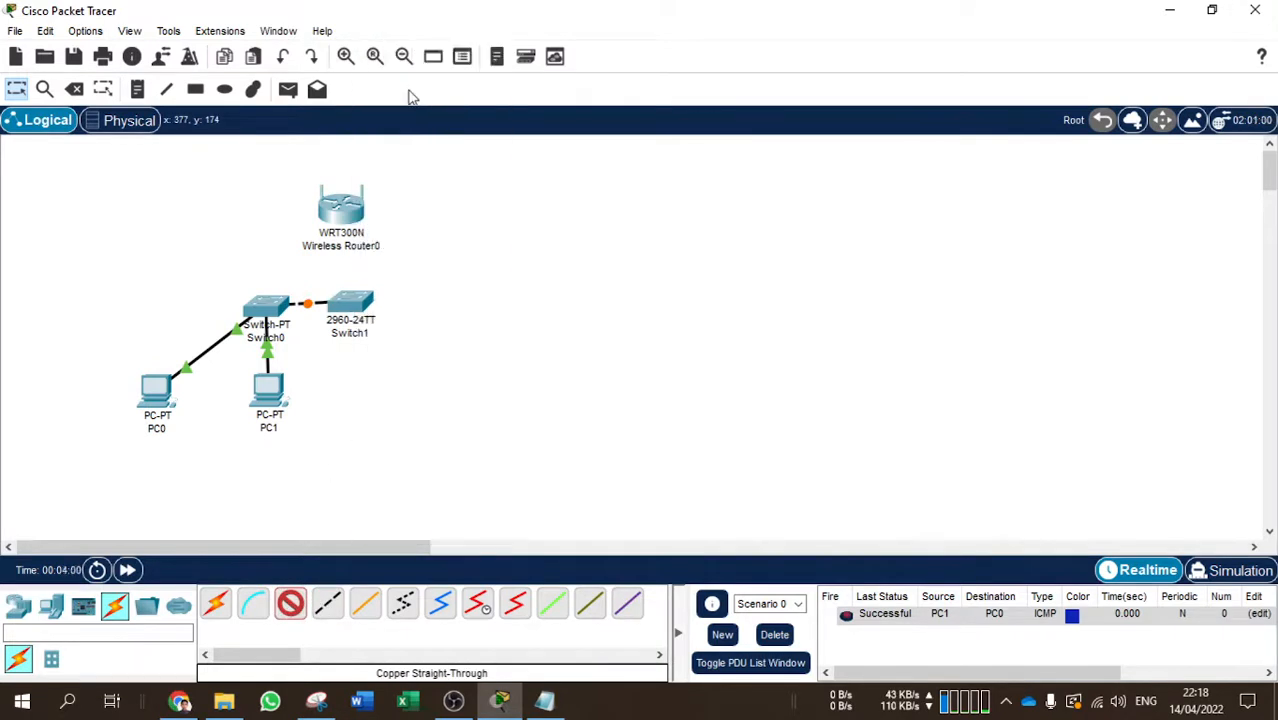
pyautogui.click(335, 210)
pyautogui.click(396, 262)
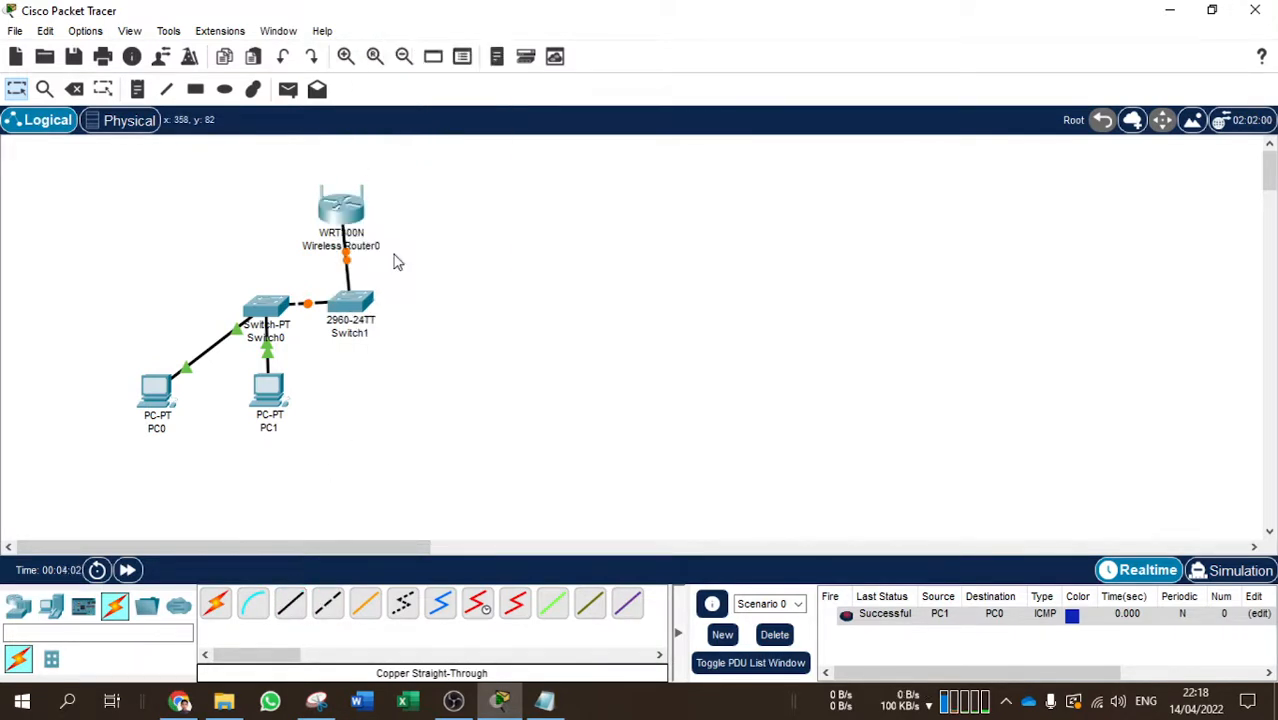
pyautogui.moveTo(358, 222); pyautogui.dragTo(380, 222)
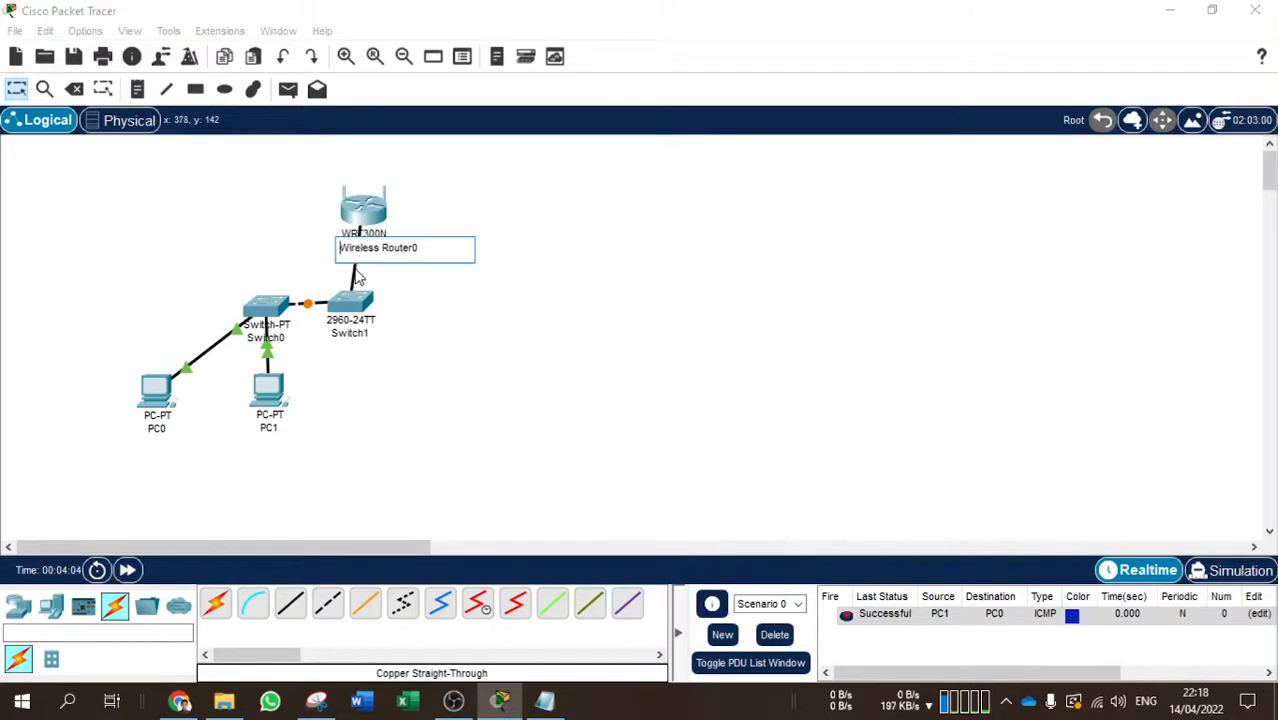
# Wire Switch1 to Wireless Router0's Internet port with a copper straight-through cable and align the router above Switch1
pyautogui.click(352, 296)
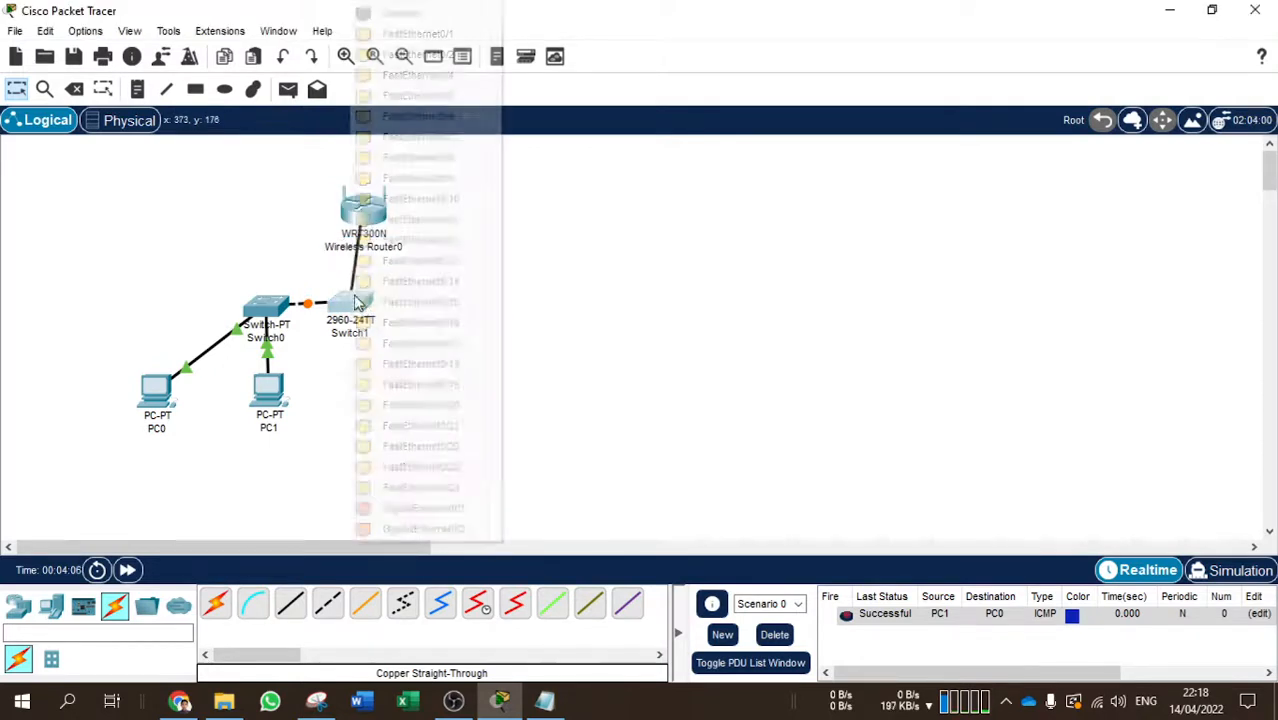
pyautogui.click(407, 219)
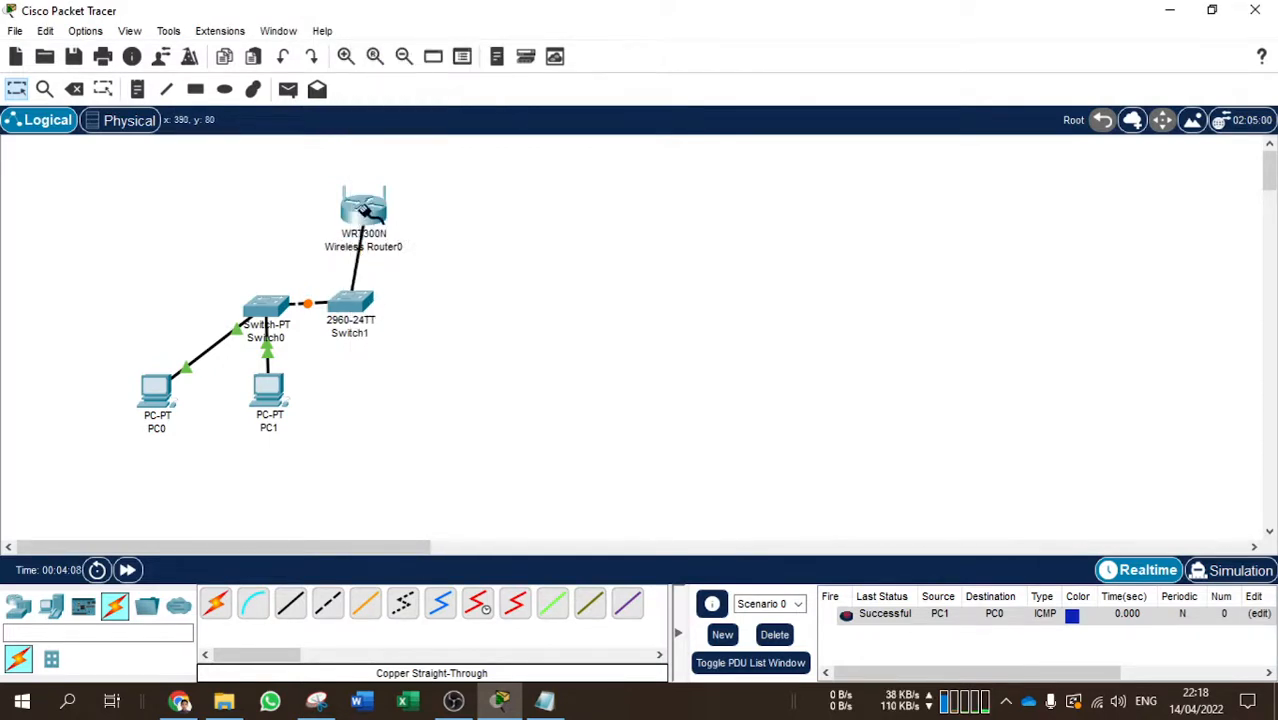
pyautogui.click(366, 222)
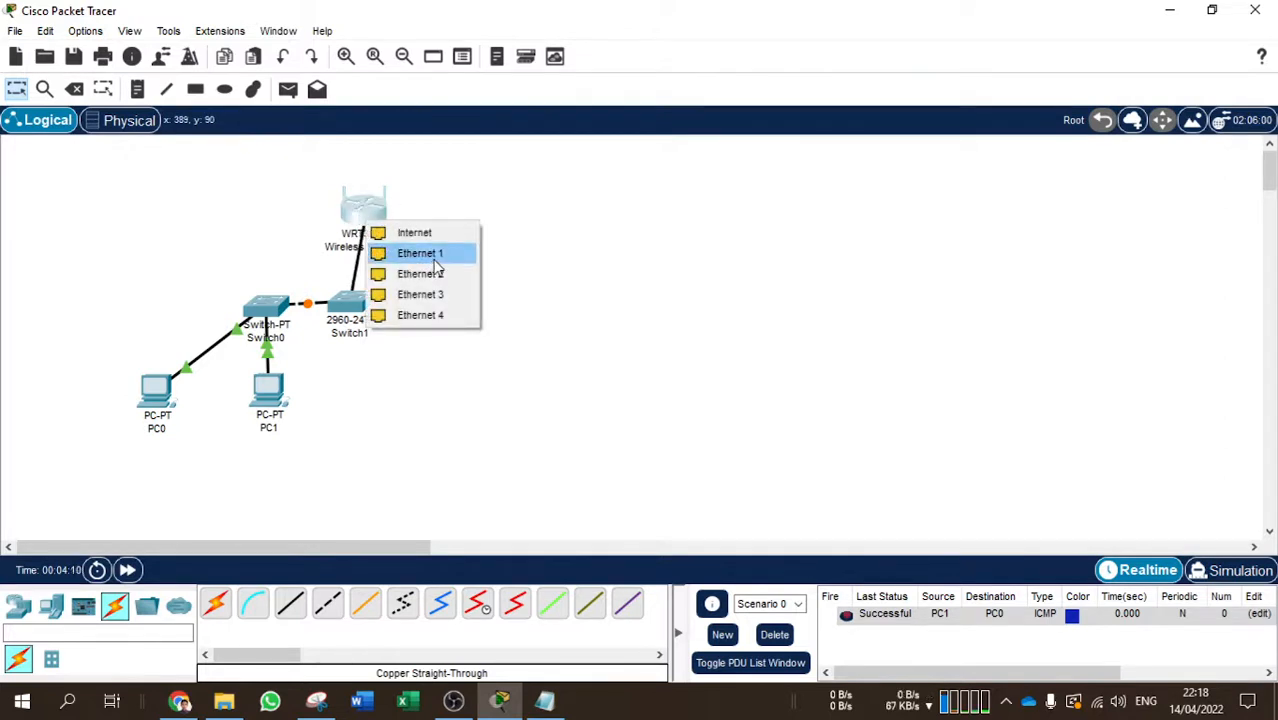
pyautogui.click(416, 232)
pyautogui.moveTo(379, 216); pyautogui.dragTo(366, 216)
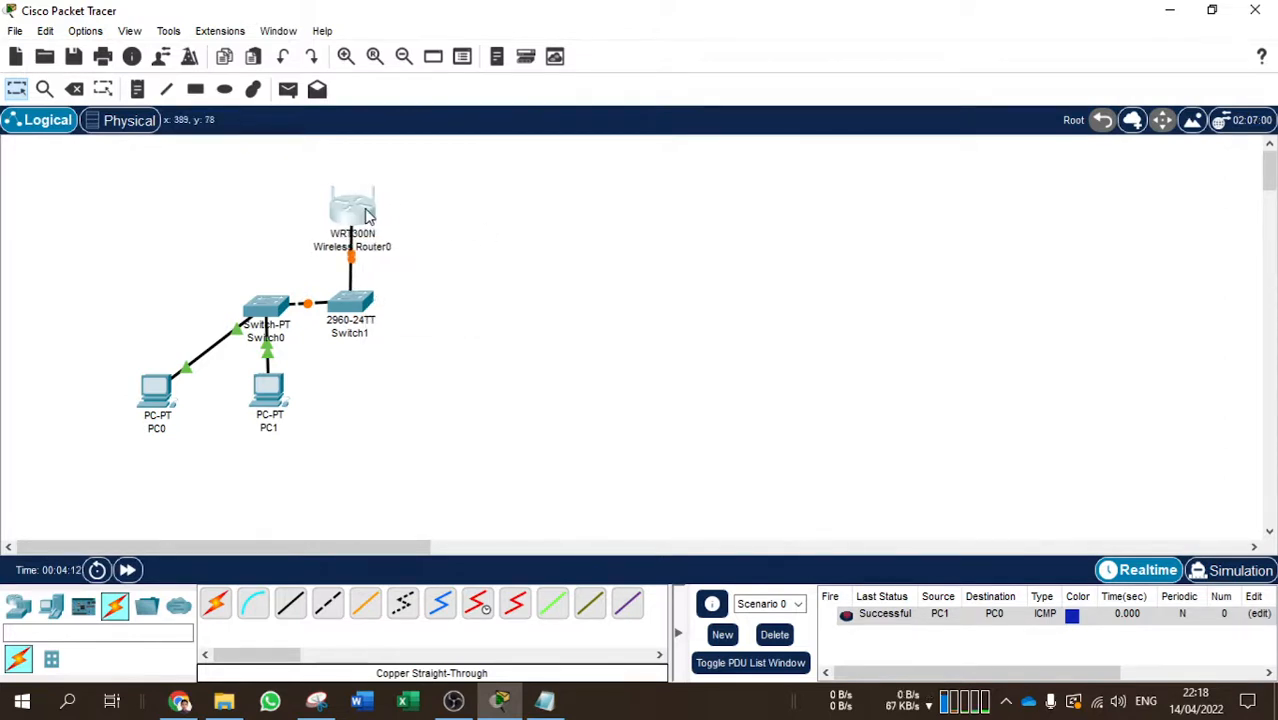
# Add two laptops above PC0, Laptop0 over Laptop1, and space them out to the left of the wireless router
pyautogui.click(51, 606)
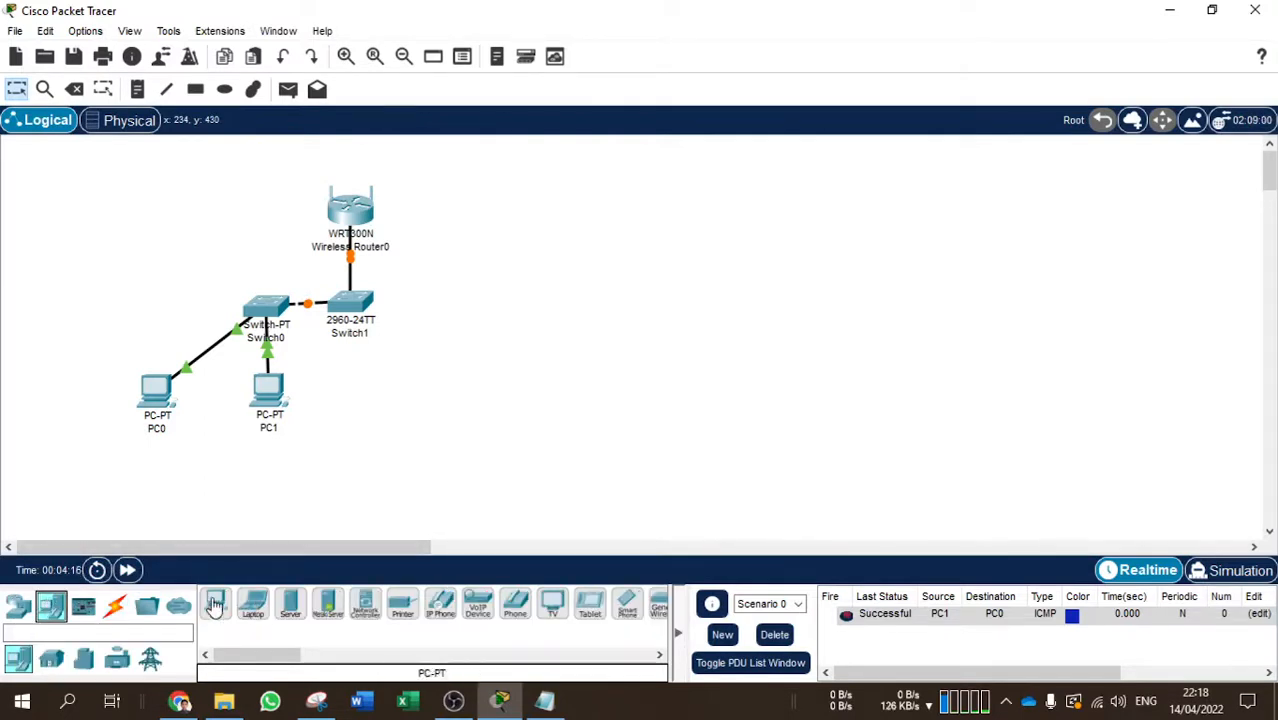
pyautogui.click(253, 605)
pyautogui.click(209, 219)
pyautogui.moveTo(230, 228); pyautogui.dragTo(175, 220)
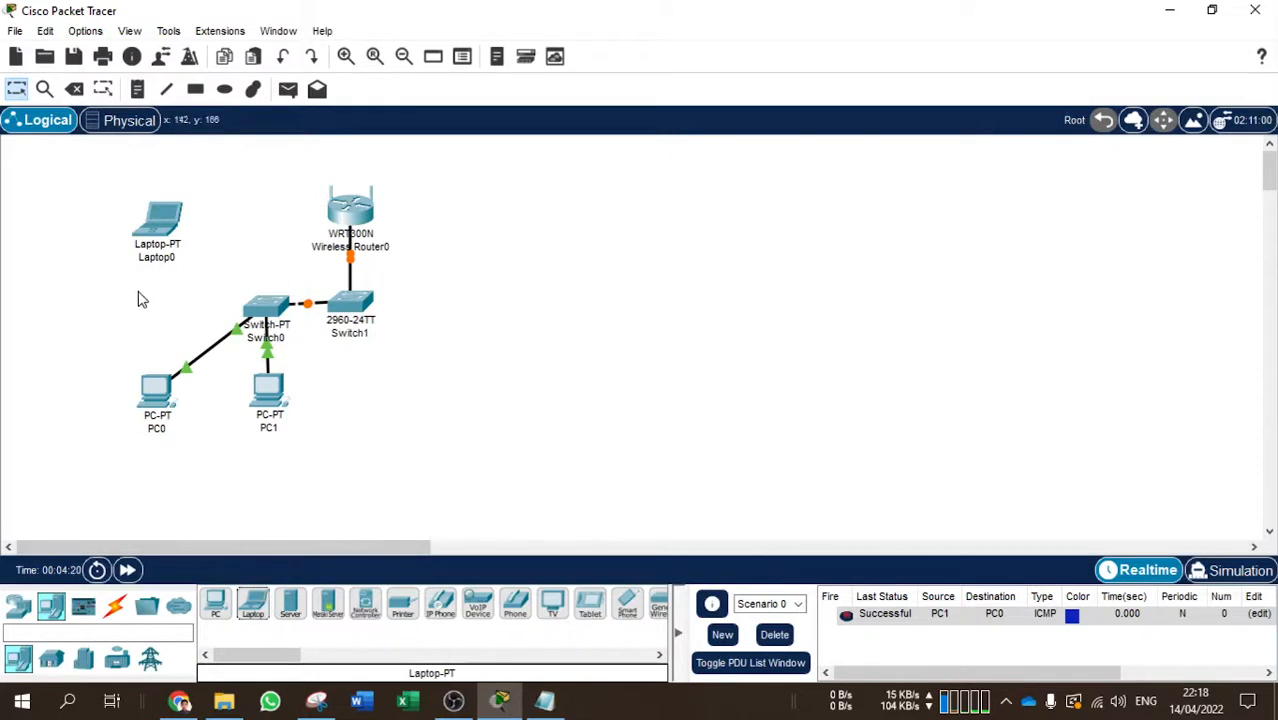
pyautogui.click(258, 617)
pyautogui.click(158, 310)
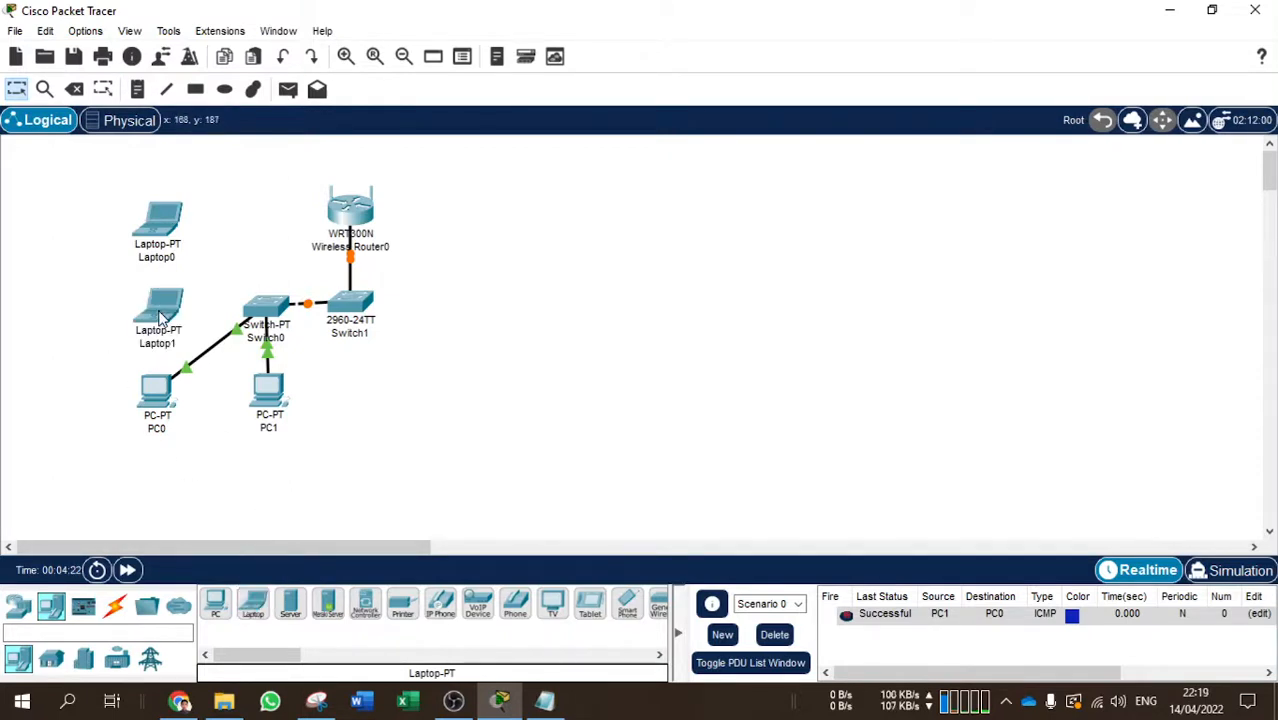
pyautogui.moveTo(158, 310); pyautogui.dragTo(142, 285)
pyautogui.moveTo(175, 245); pyautogui.dragTo(161, 227)
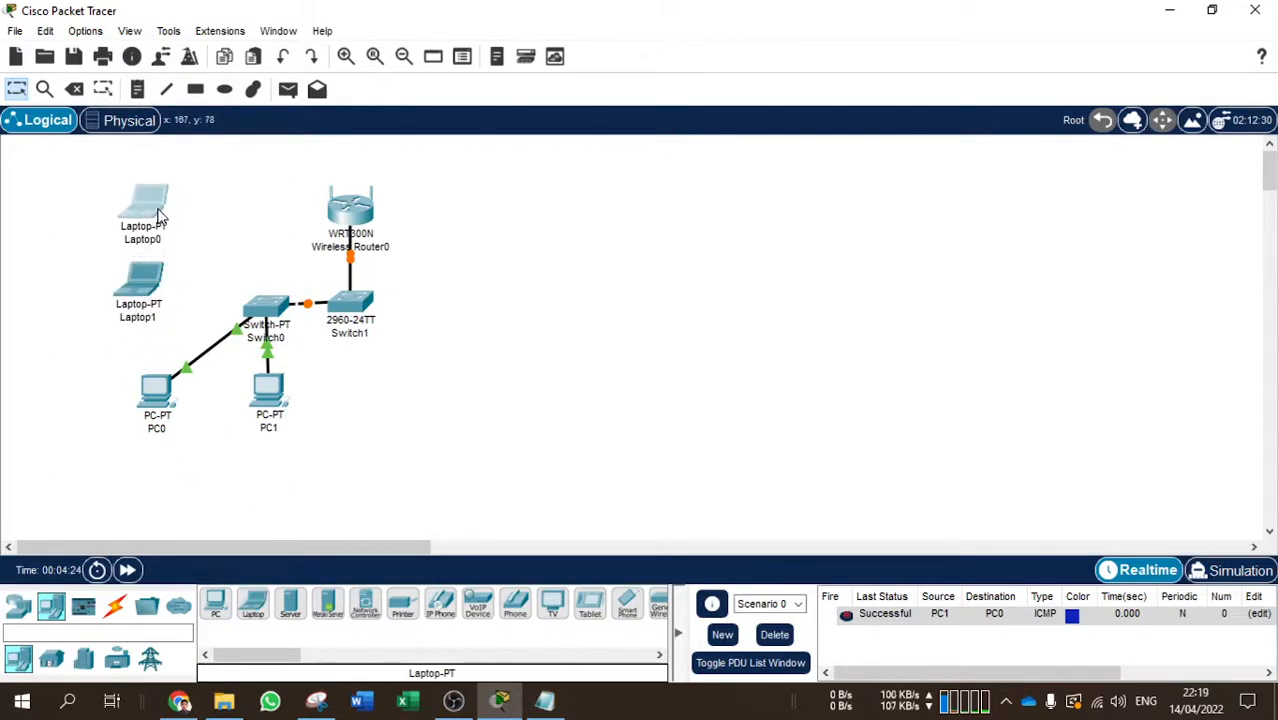
# Shift Wireless Router0 slightly upward and set its router IP address to 192.168.0.3 in its web setup page
pyautogui.moveTo(372, 208); pyautogui.dragTo(351, 214)
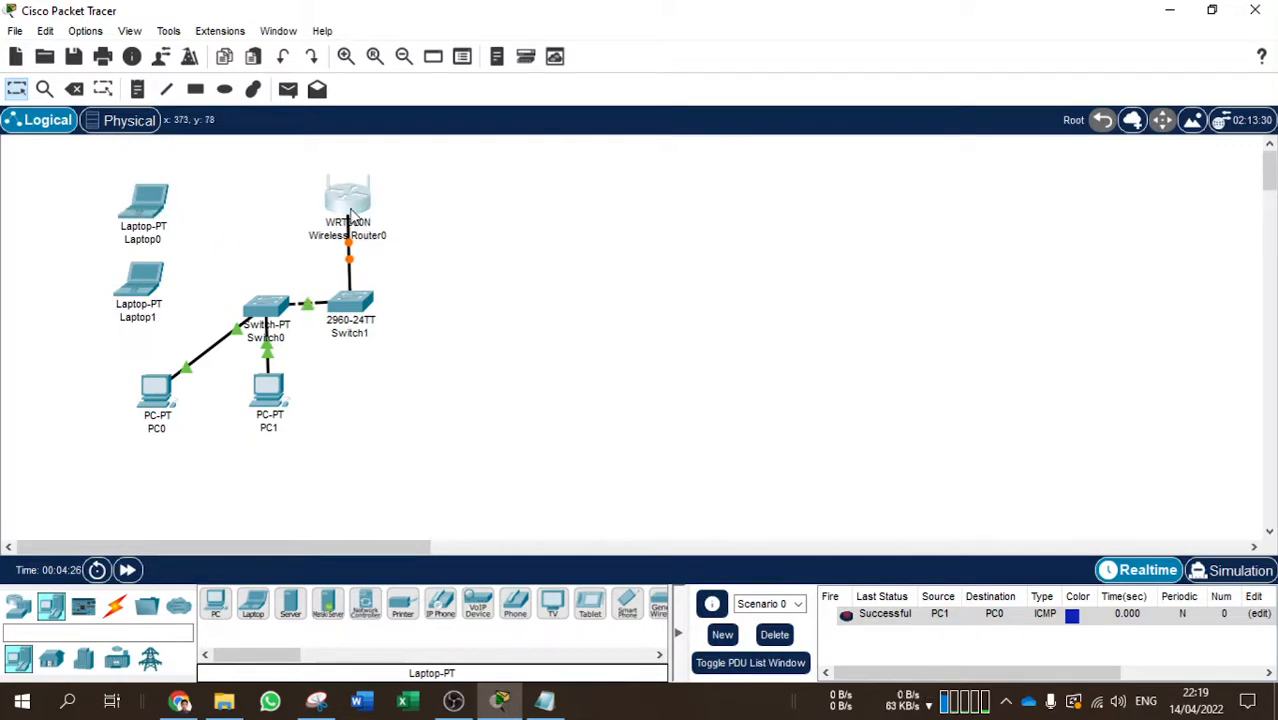
pyautogui.click(351, 214)
pyautogui.click(368, 60)
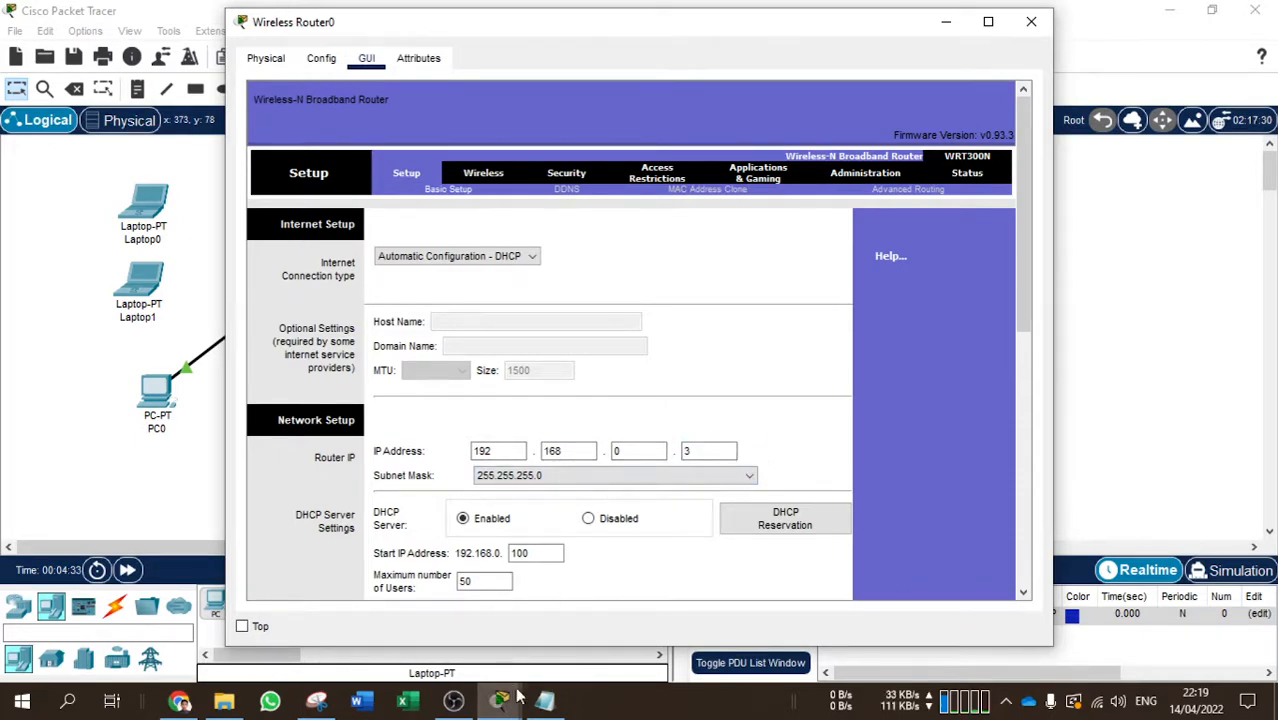
# Record the wireless router's address in the Notepad address list as "rt wr : 192.168.0.3", then return to the router setup
pyautogui.click(546, 703)
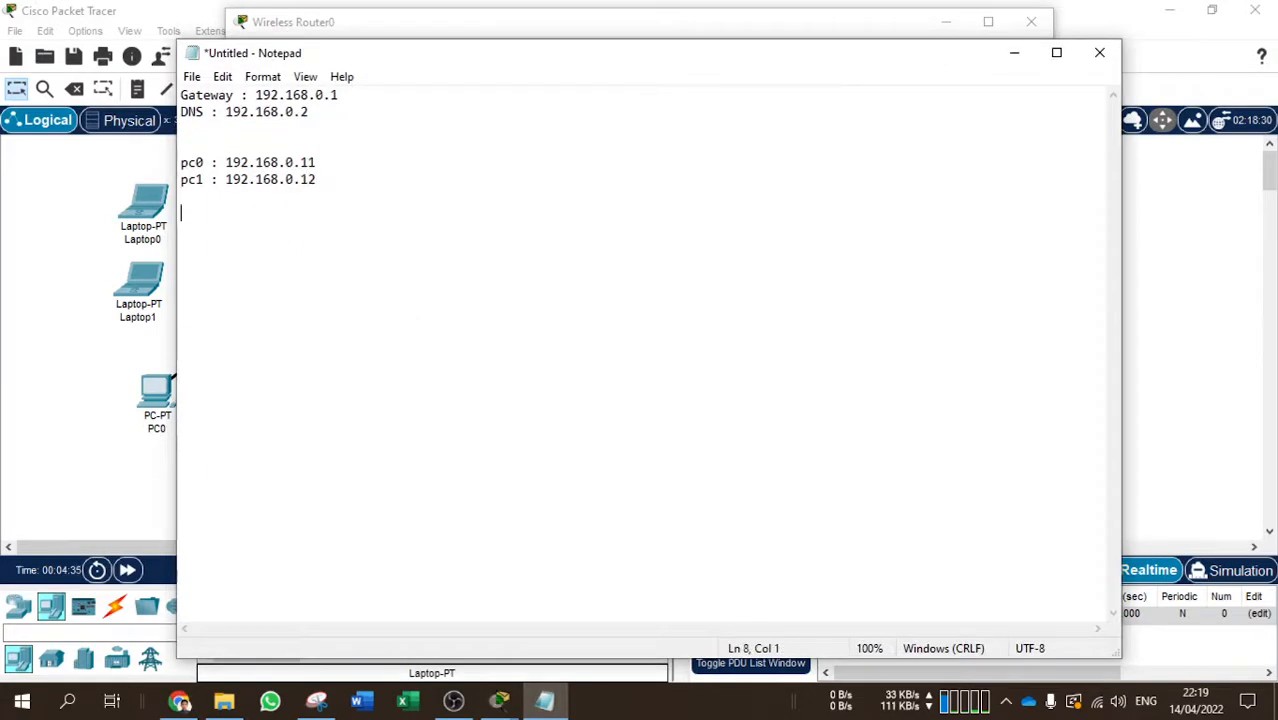
pyautogui.write('rt wr :')
pyautogui.press('super+v')
pyautogui.click(370, 509)
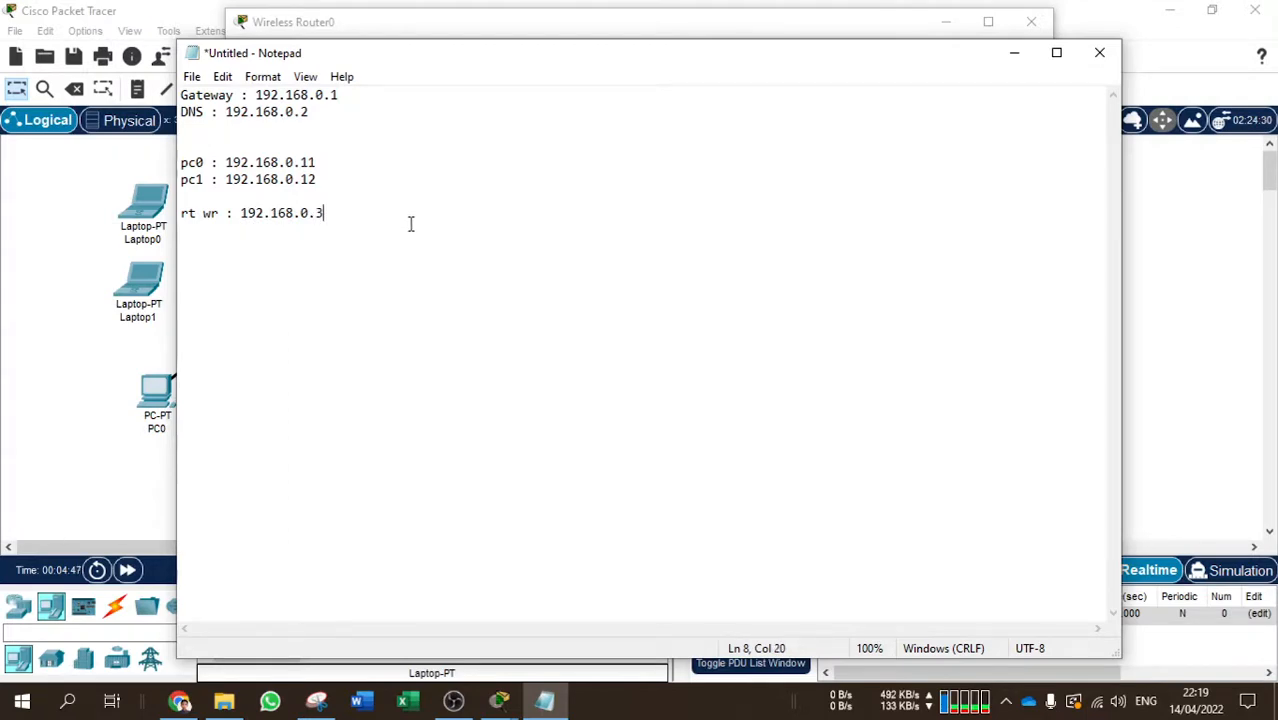
pyautogui.click(1012, 54)
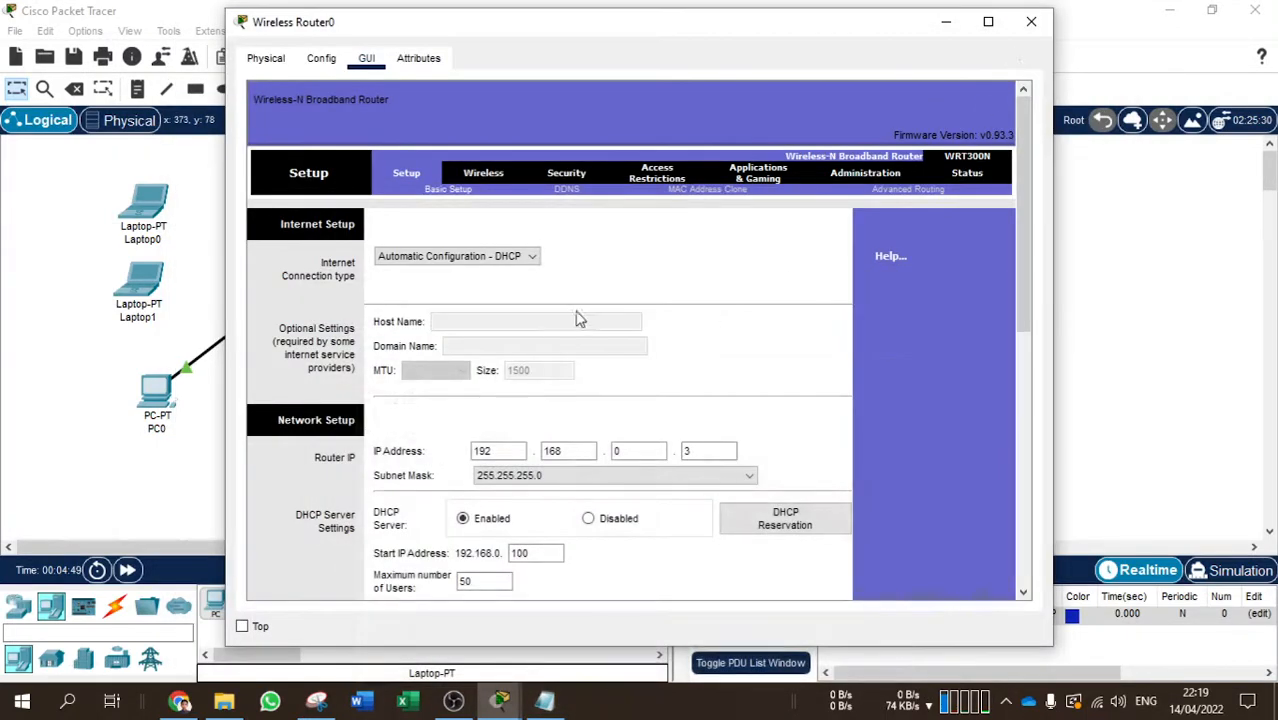
# Disable the DHCP server on Wireless Router0 and save its basic setup settings
pyautogui.scroll(-2, 706, 303)
pyautogui.scroll(-1, 706, 303)
pyautogui.click(588, 349)
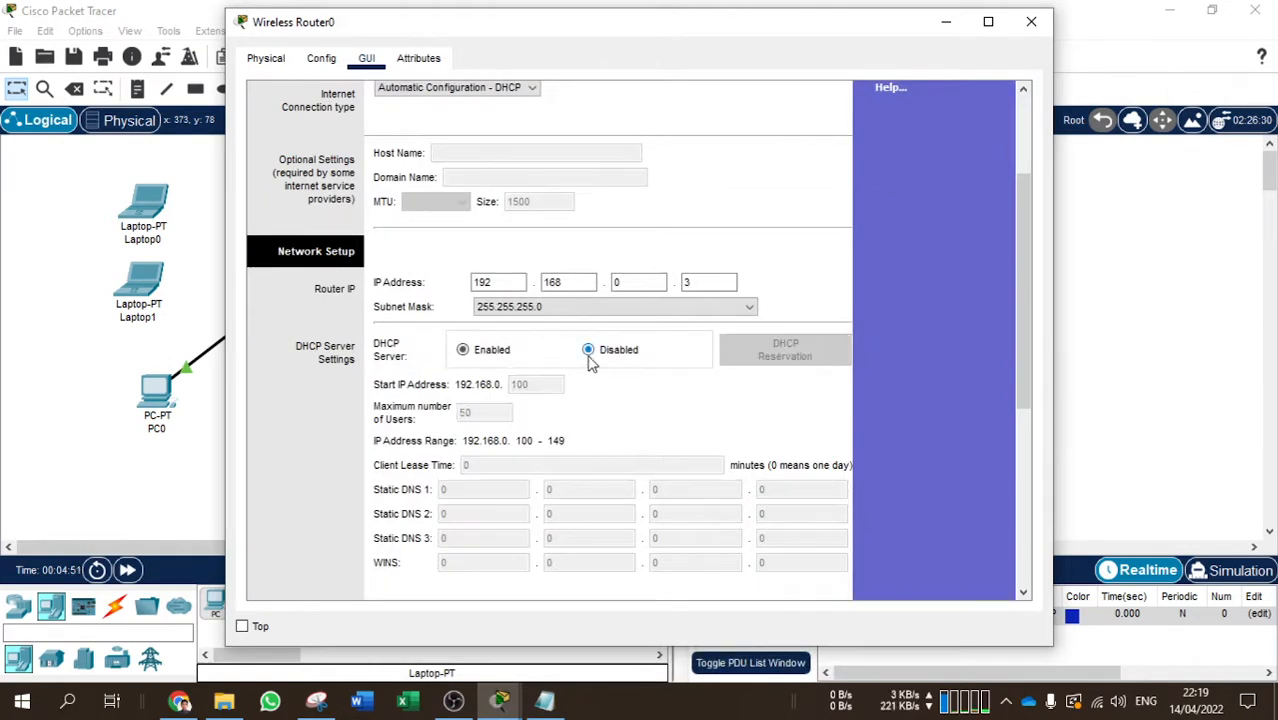
pyautogui.scroll(-5, 785, 420)
pyautogui.scroll(-2, 785, 425)
pyautogui.click(652, 567)
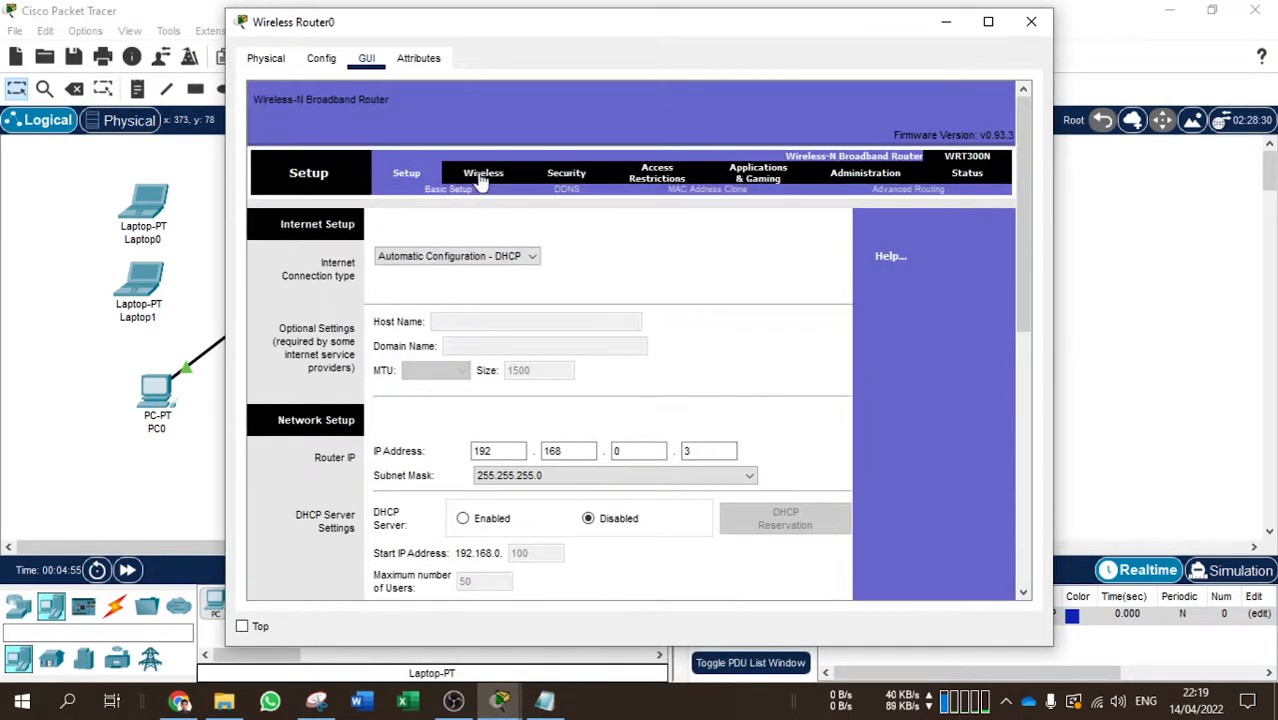
# Set the wireless network name (SSID) to the owner's name followed by "Hotspot", save the settings and close the router window
pyautogui.click(483, 174)
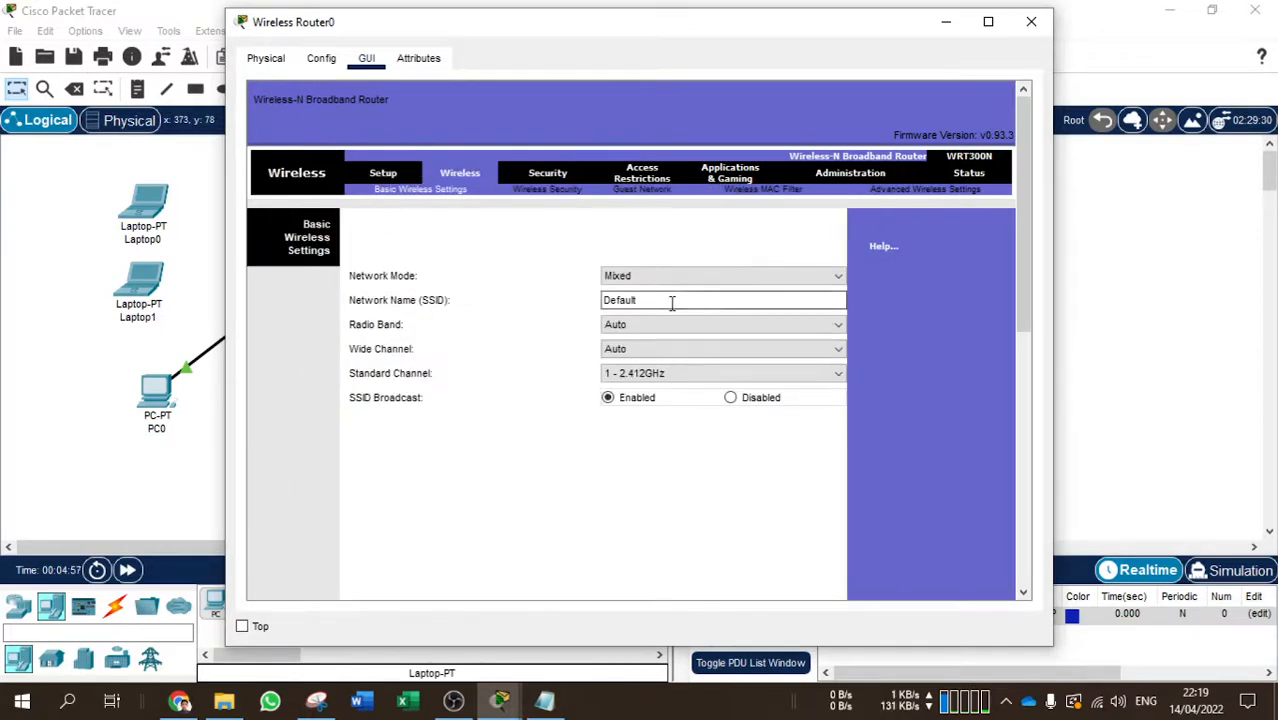
pyautogui.moveTo(673, 300); pyautogui.dragTo(542, 294)
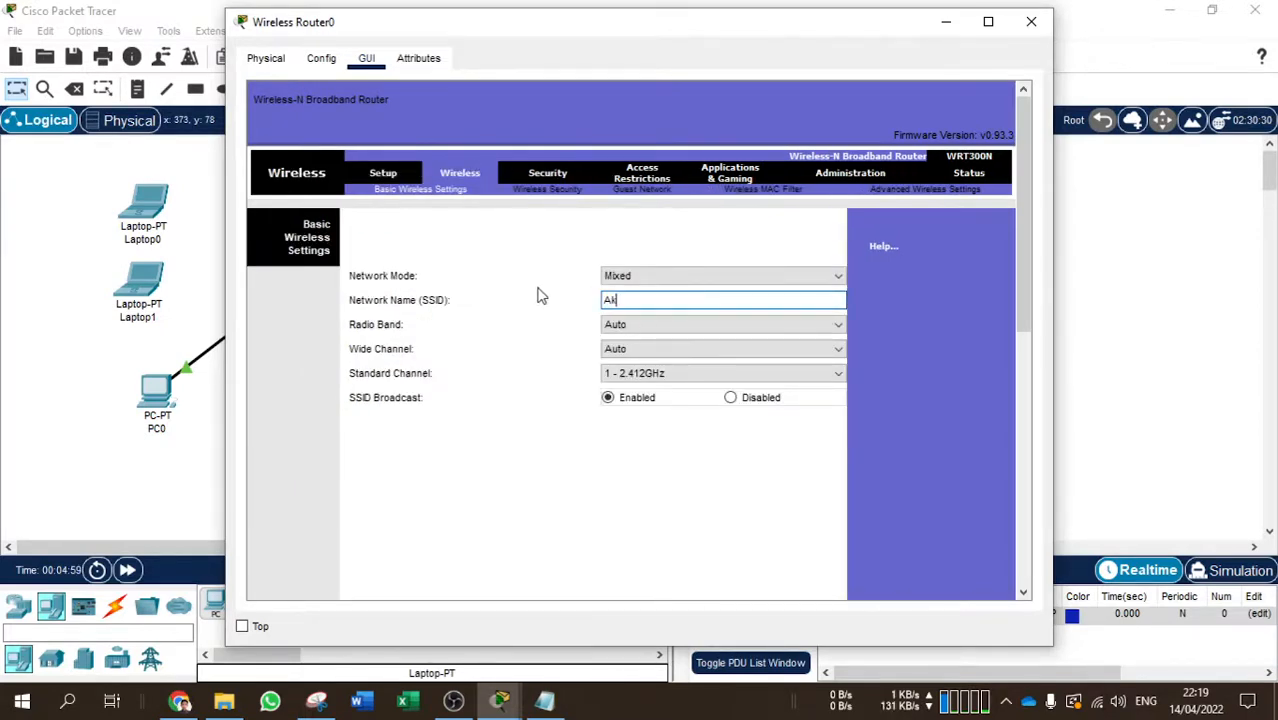
pyautogui.write('Akbar Hotspot')
pyautogui.scroll(-10, 533, 282)
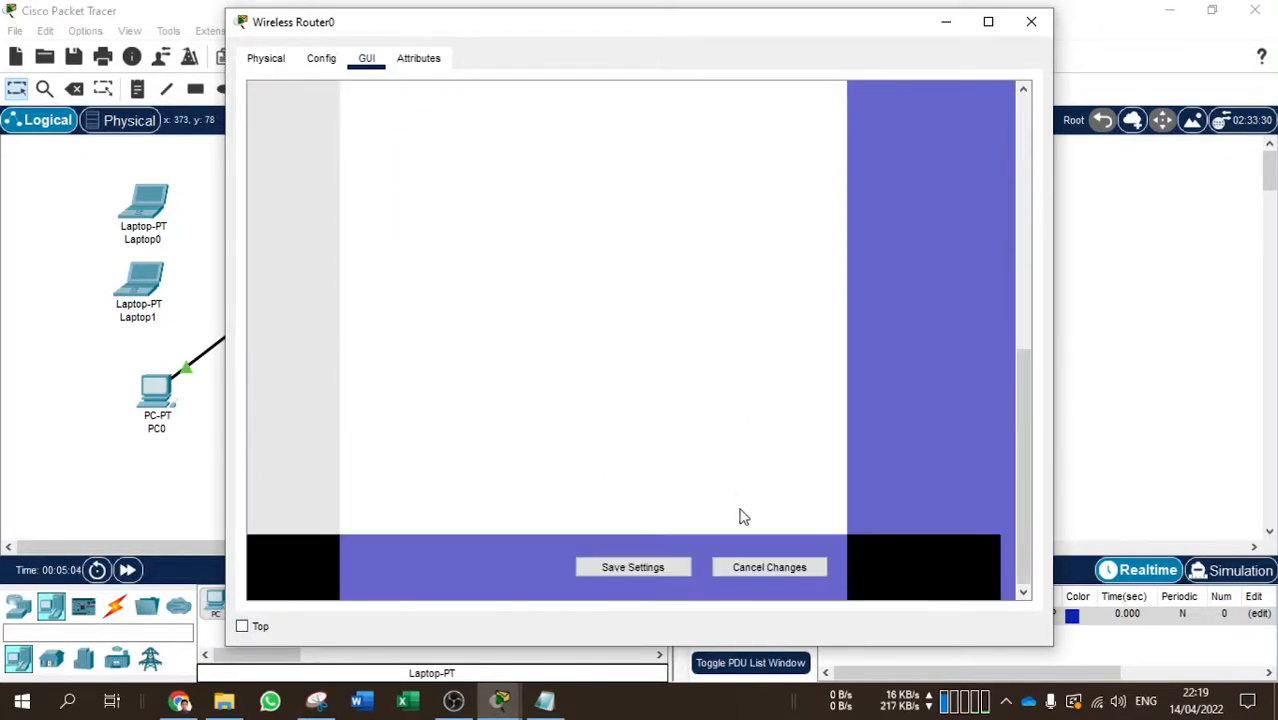
pyautogui.click(632, 567)
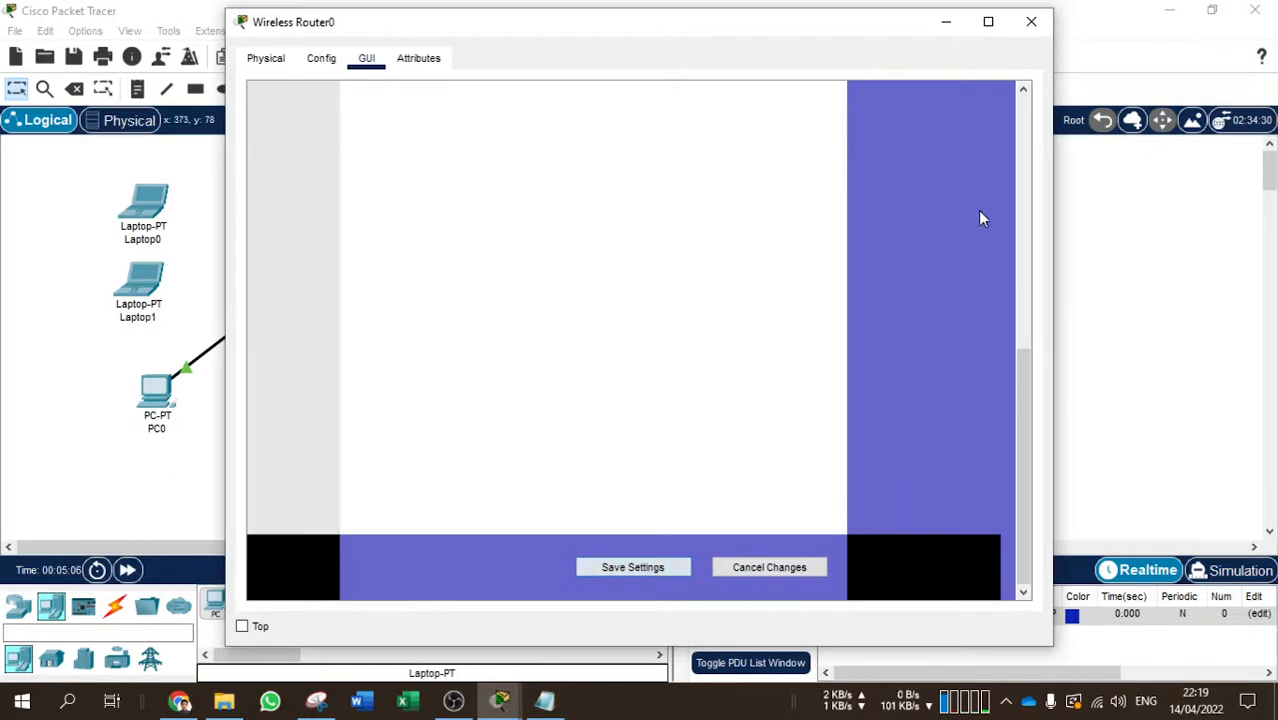
pyautogui.click(1031, 21)
# Replace Laptop0's Ethernet module with the WPC300N wireless module while the laptop is powered off, and restore its power
pyautogui.click(143, 205)
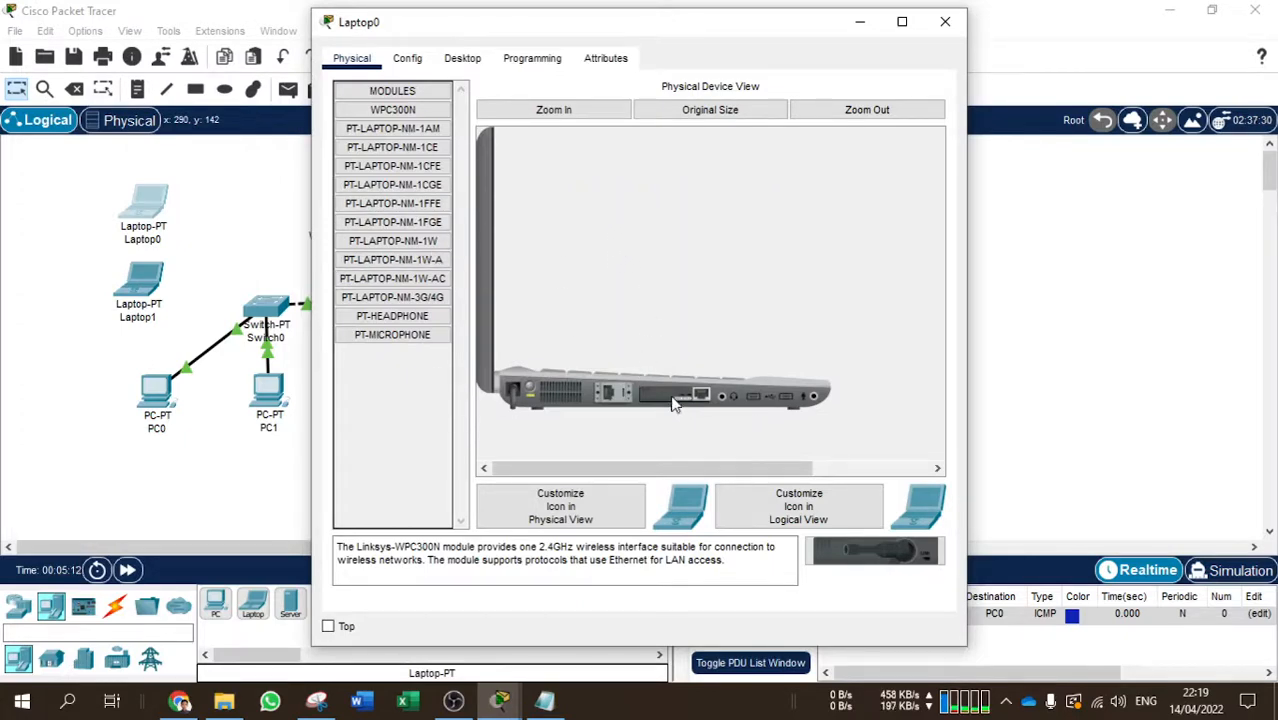
pyautogui.moveTo(673, 398); pyautogui.dragTo(705, 390)
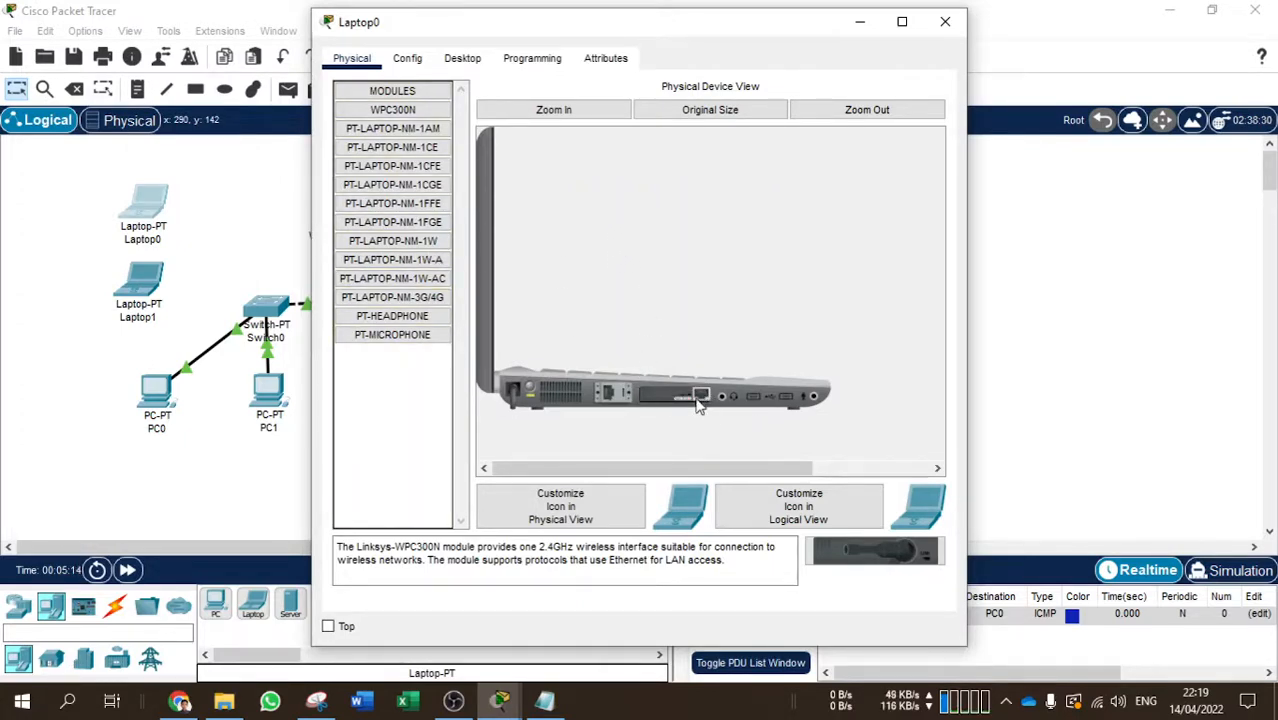
pyautogui.moveTo(651, 401); pyautogui.dragTo(399, 380)
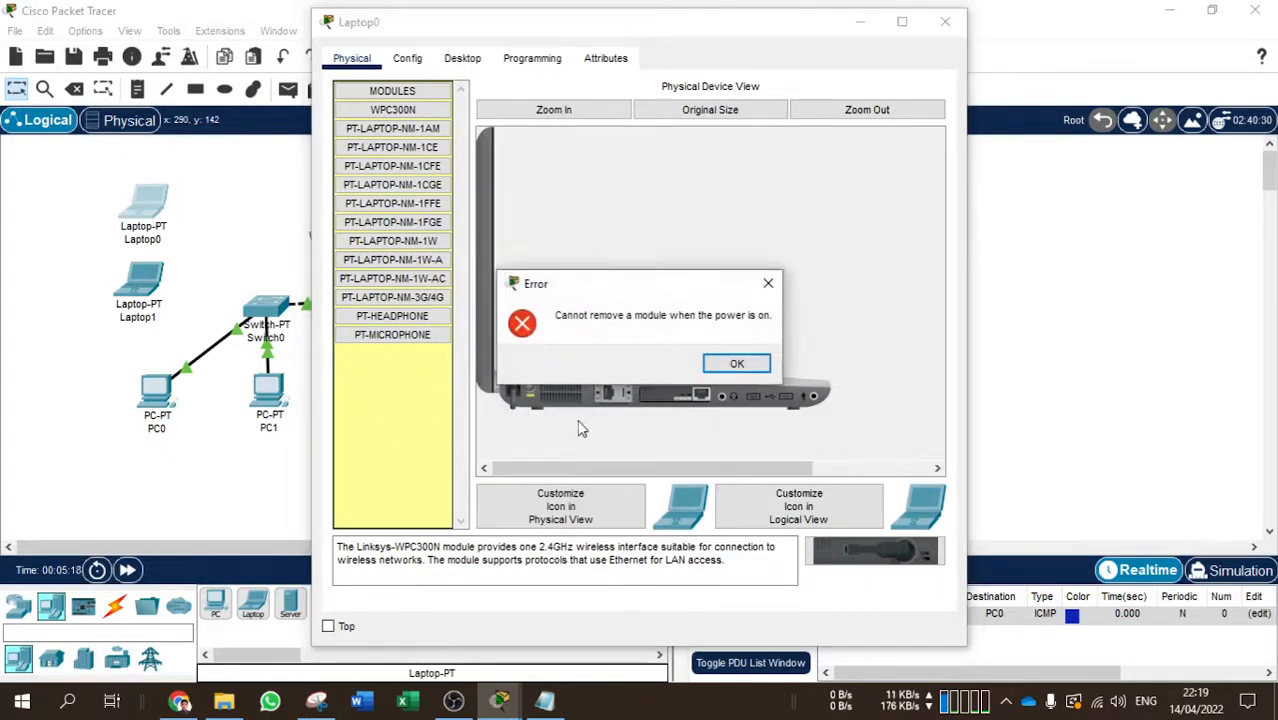
pyautogui.click(736, 363)
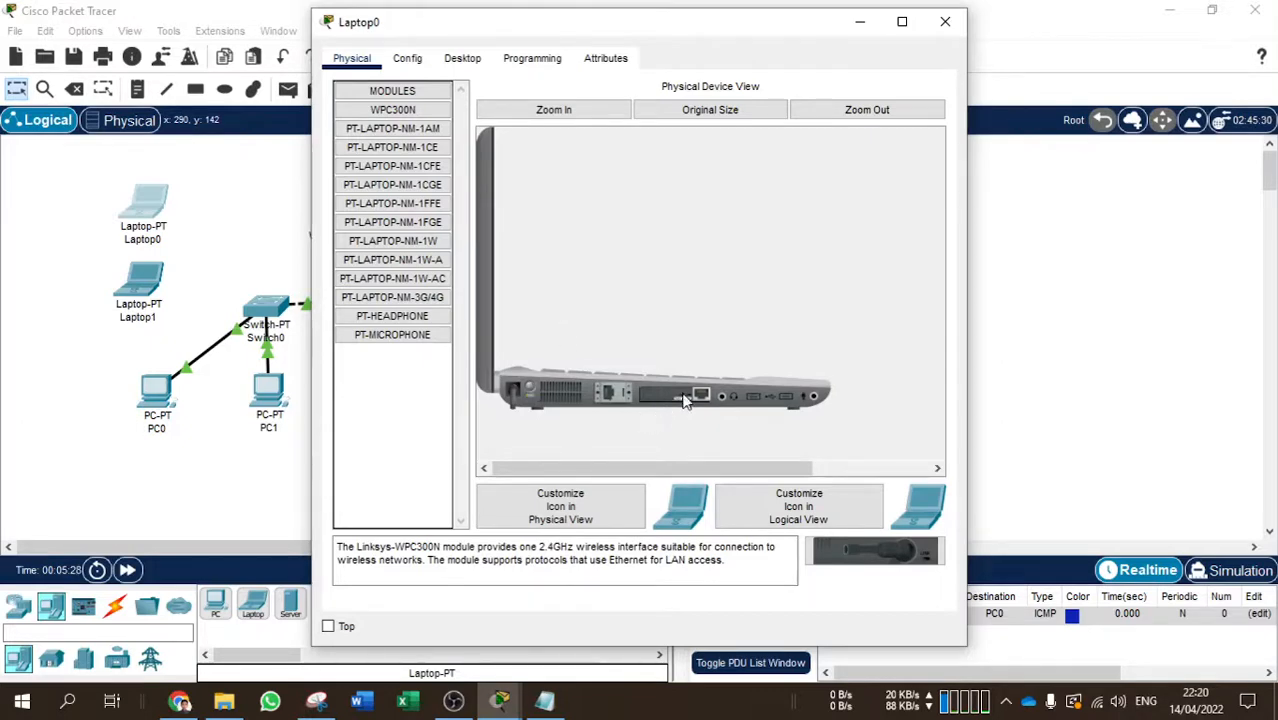
pyautogui.moveTo(684, 397); pyautogui.dragTo(400, 392)
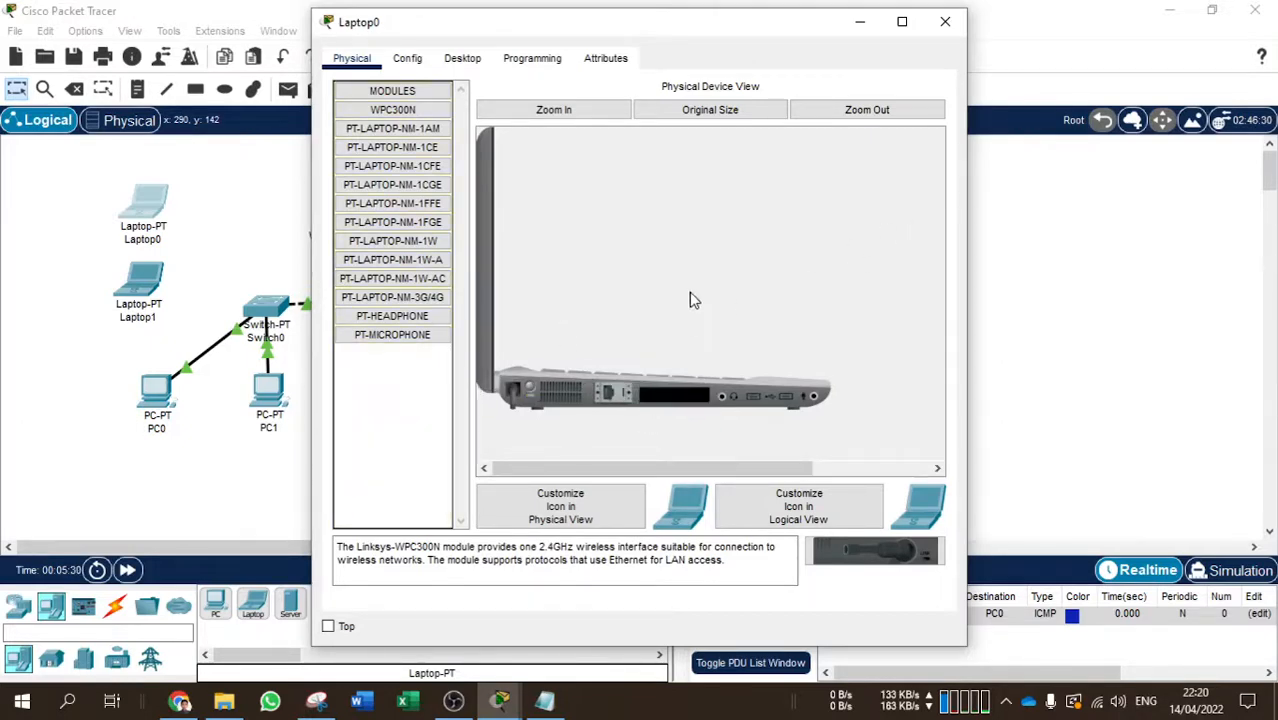
pyautogui.moveTo(872, 566); pyautogui.dragTo(681, 402)
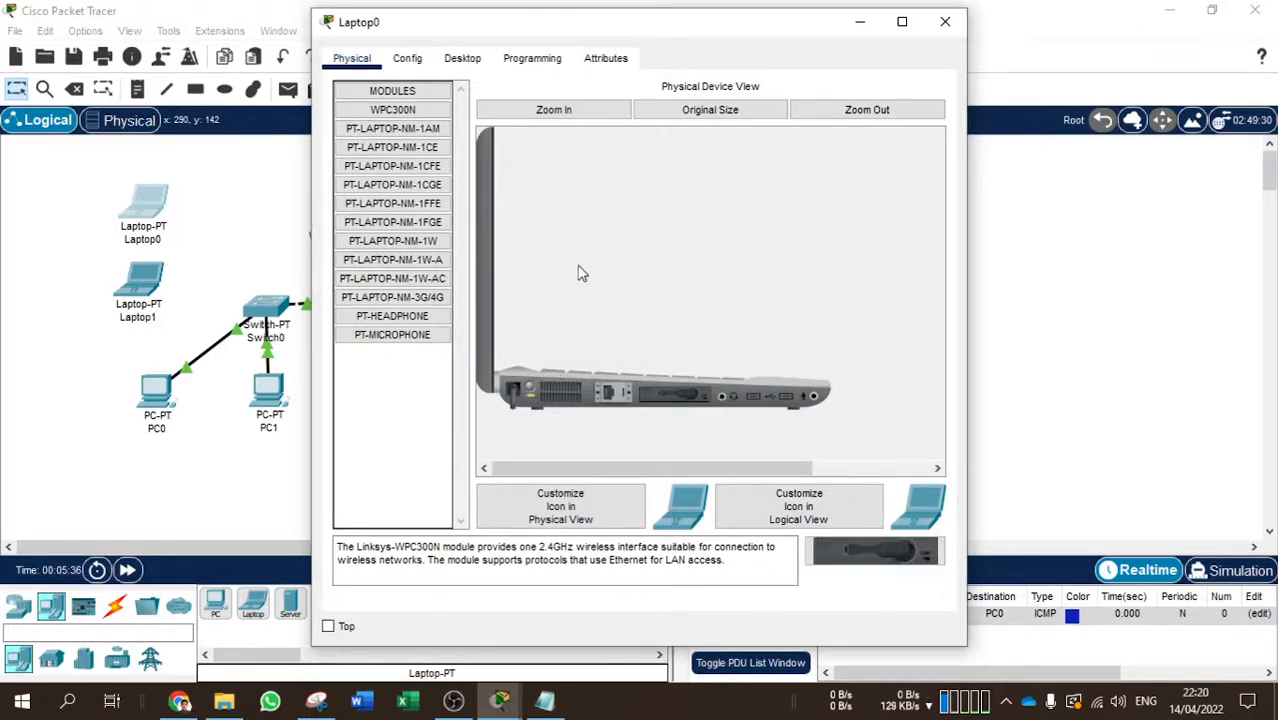
# Connect Laptop0 to Wireless Router0's hotspot through PC Wireless and close the wireless monitor
pyautogui.click(463, 60)
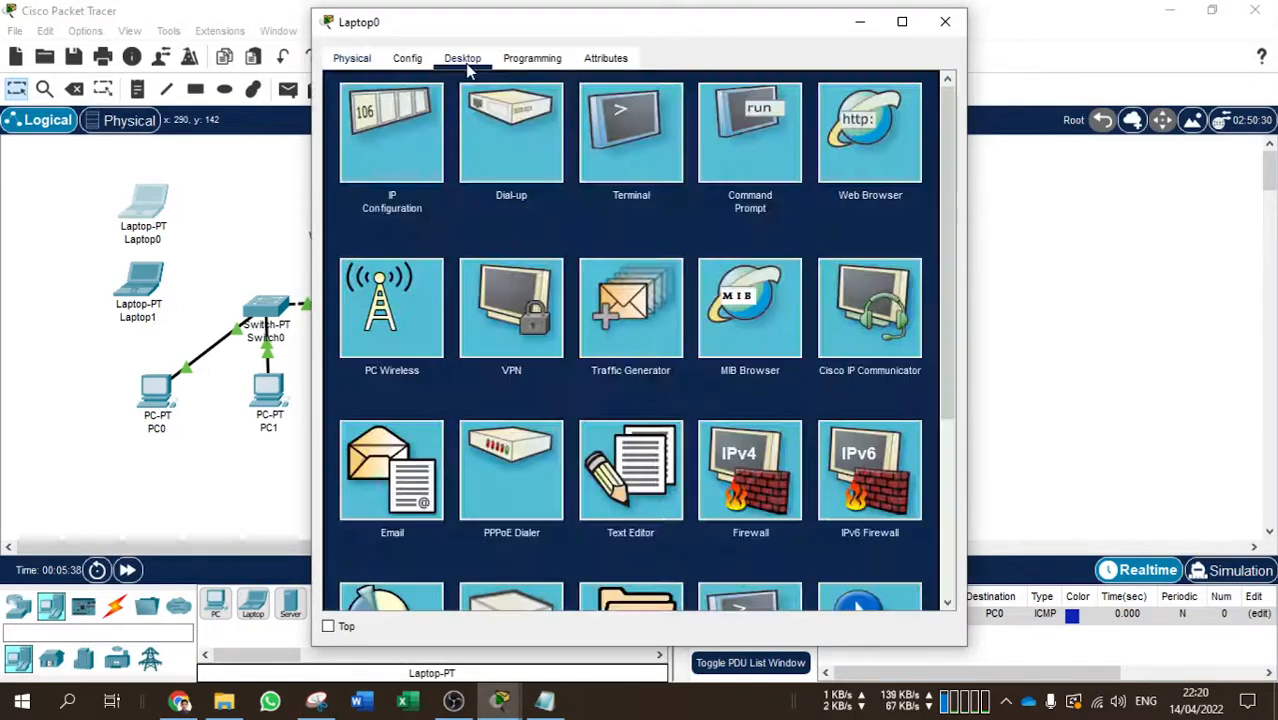
pyautogui.click(370, 297)
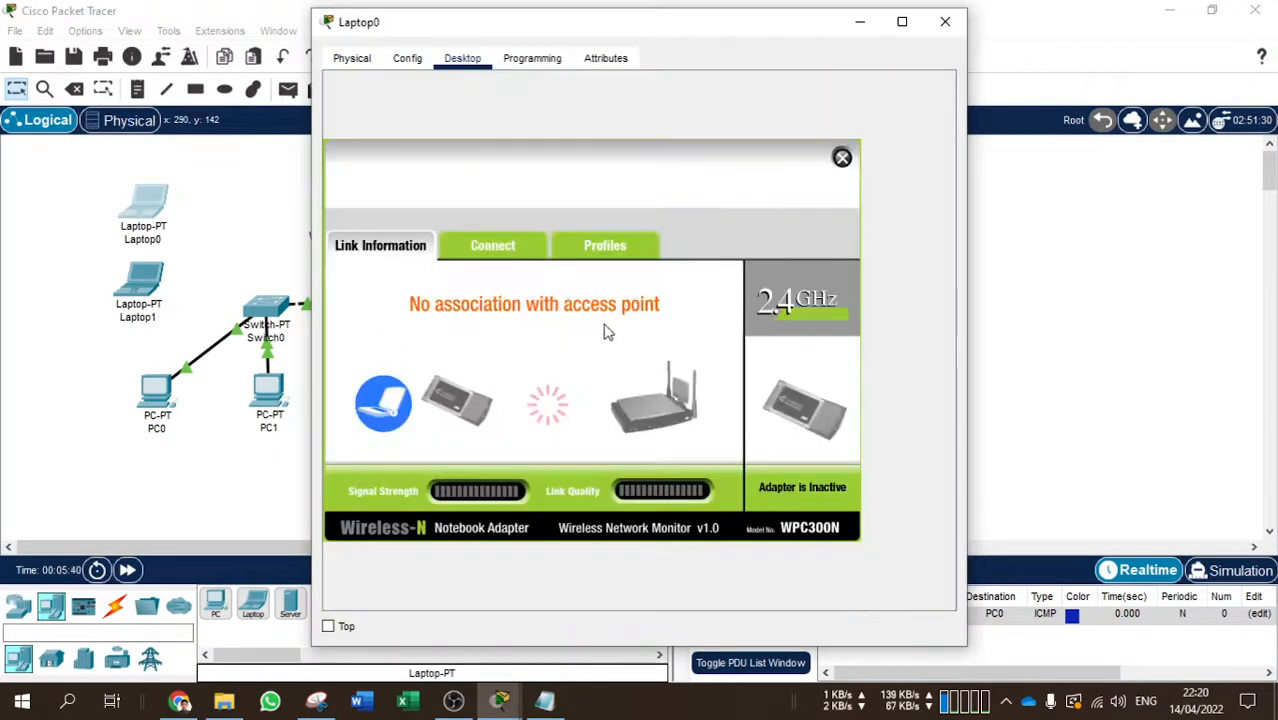
pyautogui.click(487, 252)
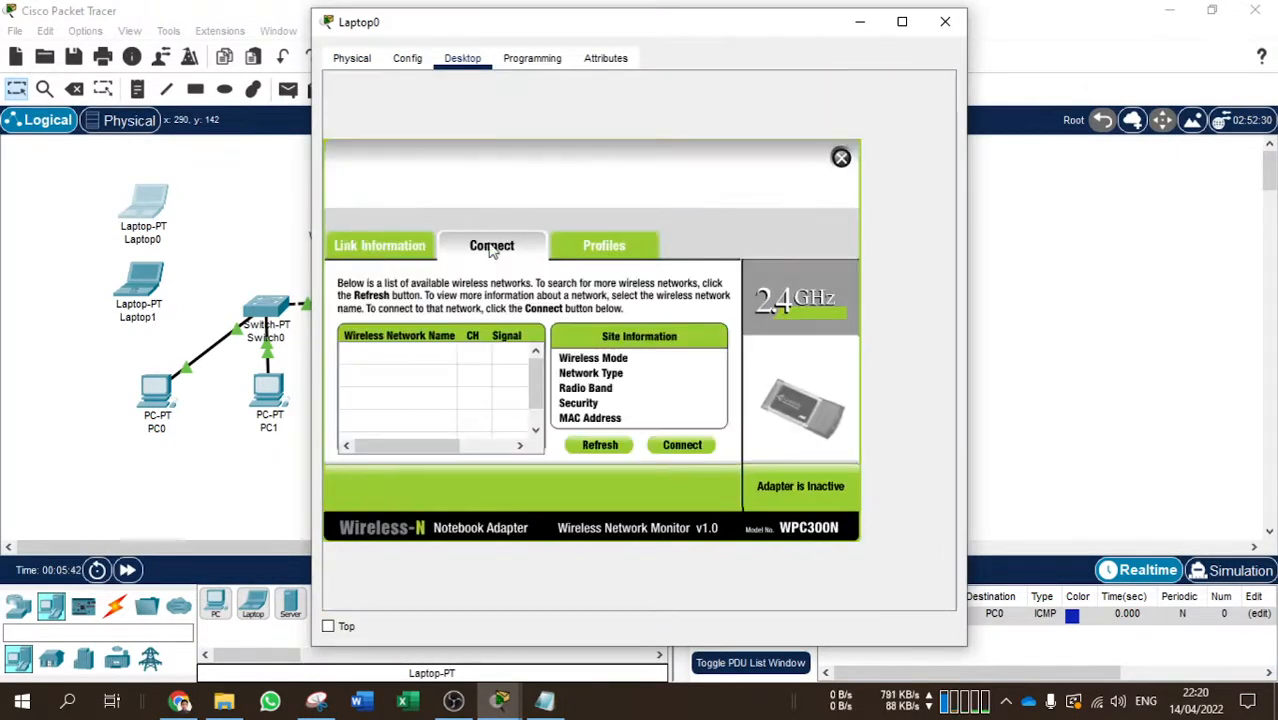
pyautogui.click(600, 443)
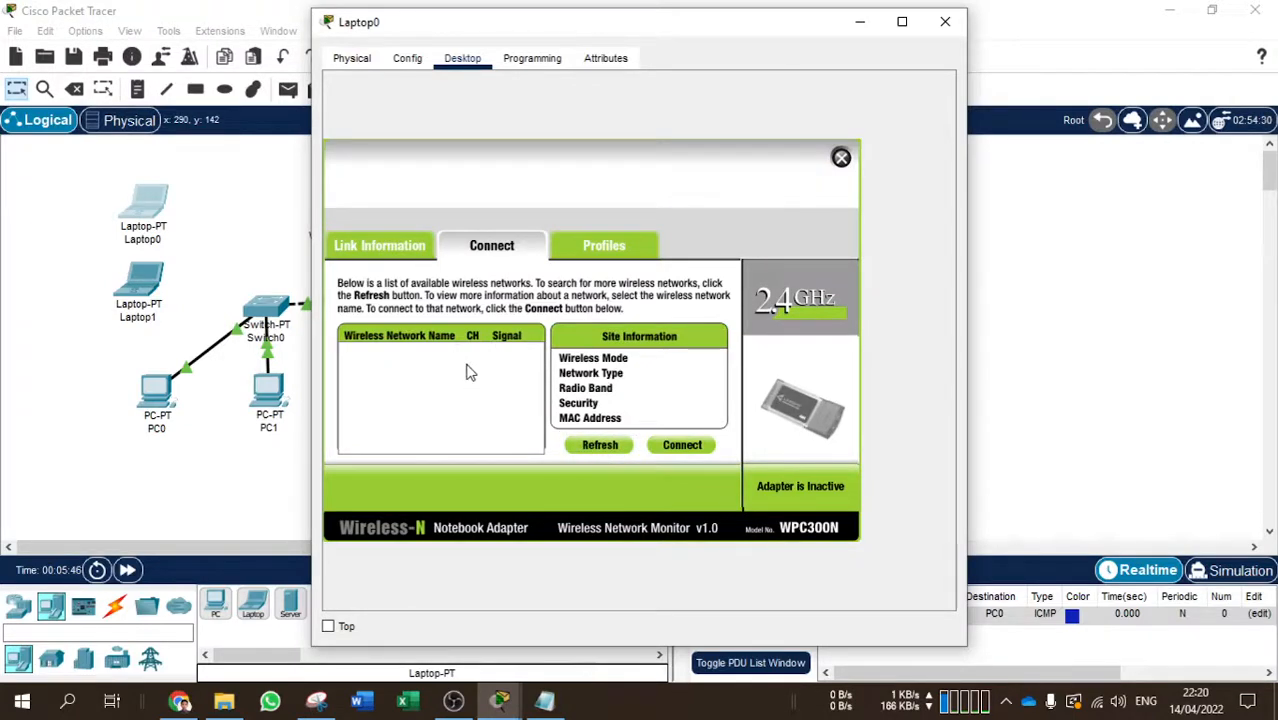
pyautogui.click(390, 358)
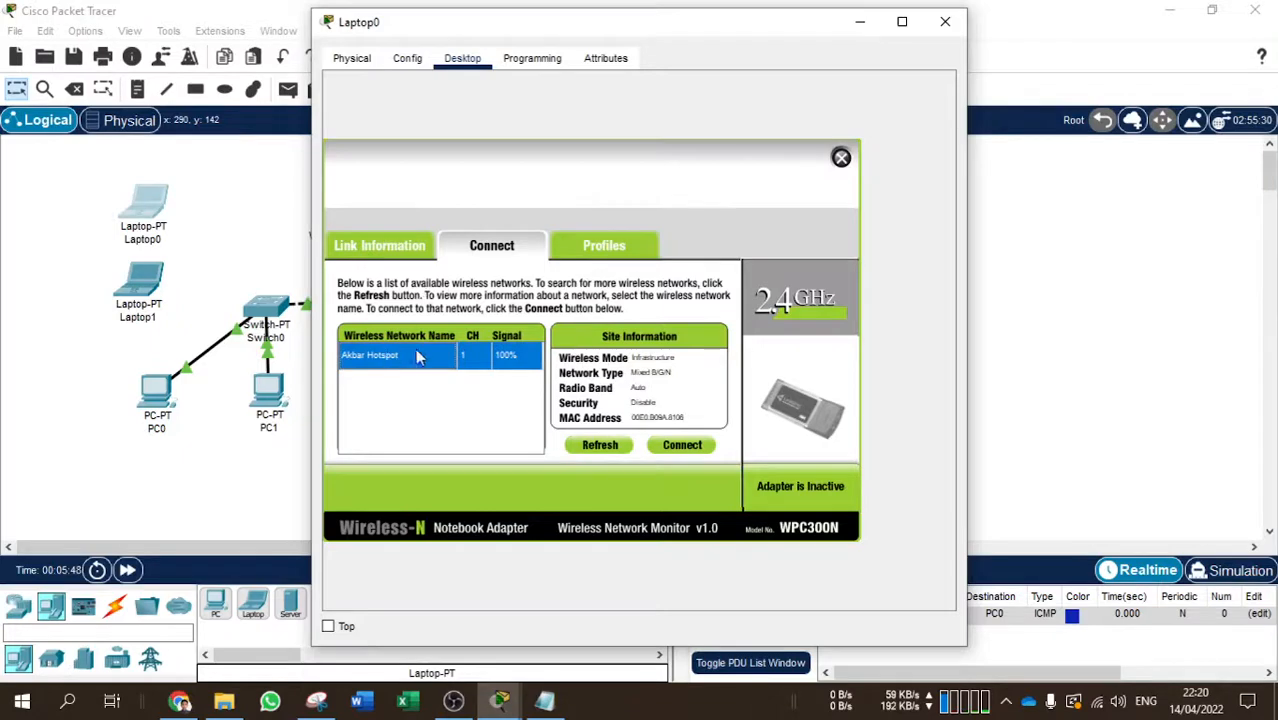
pyautogui.click(675, 450)
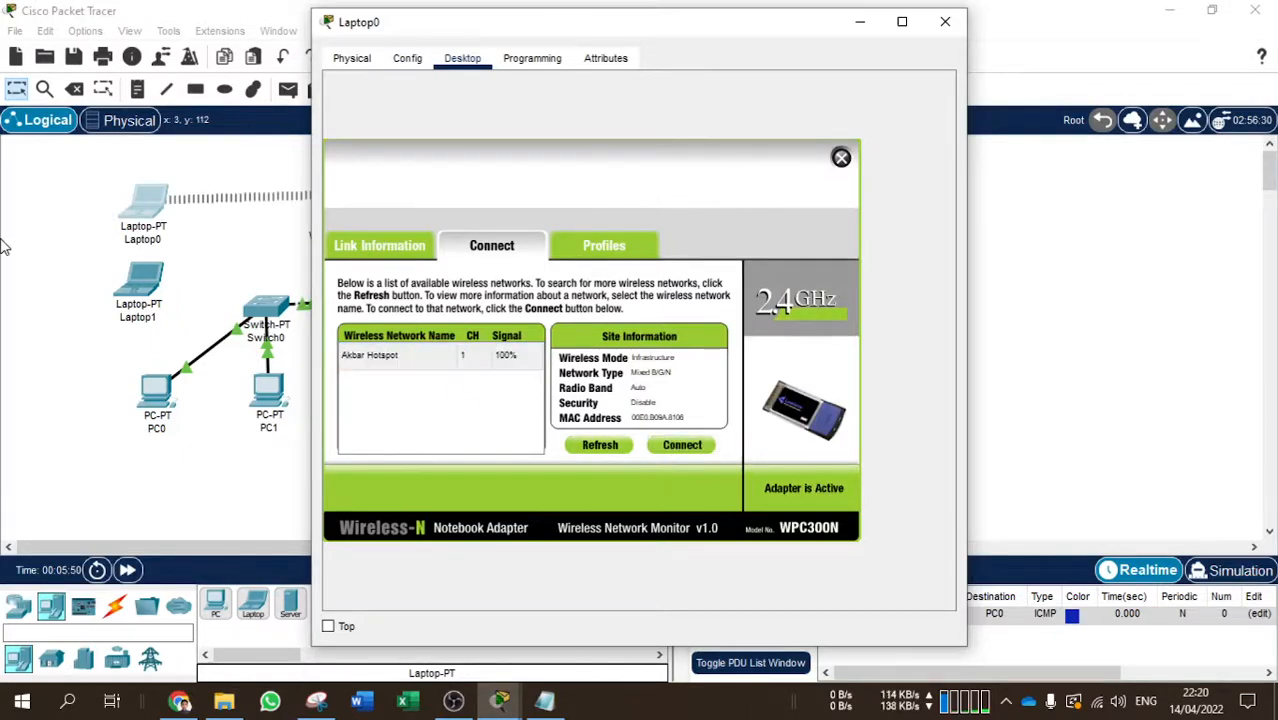
pyautogui.click(841, 160)
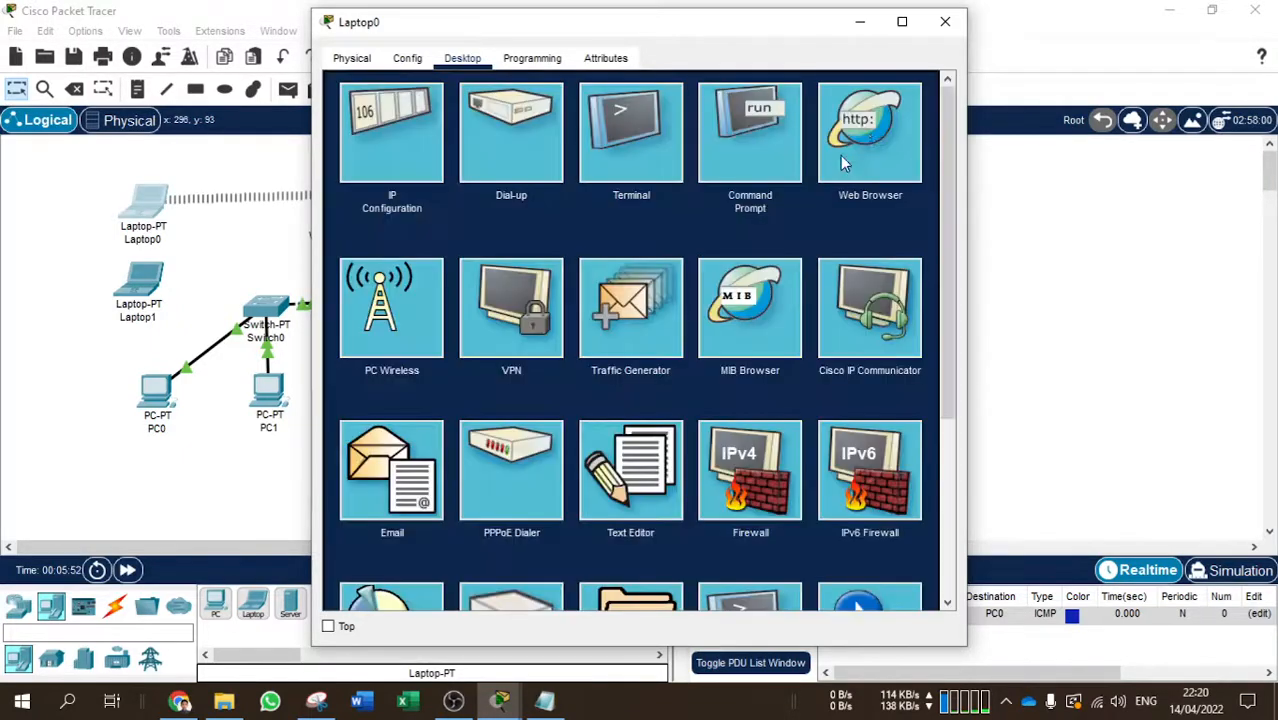
# Give Laptop0's wireless interface the static IPv4 address 192.168.0.13 and copy the address
pyautogui.click(362, 128)
pyautogui.click(572, 163)
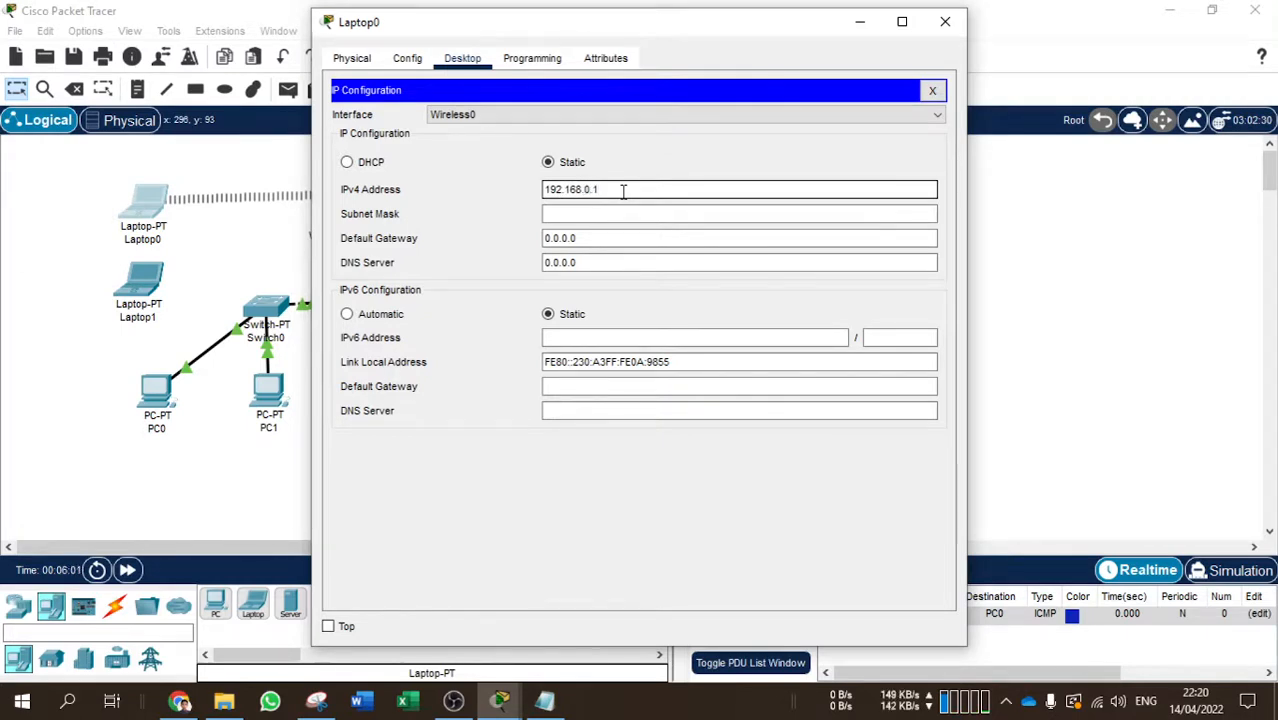
pyautogui.moveTo(622, 191); pyautogui.dragTo(512, 192)
pyautogui.hotkey('ctrl', 'c')
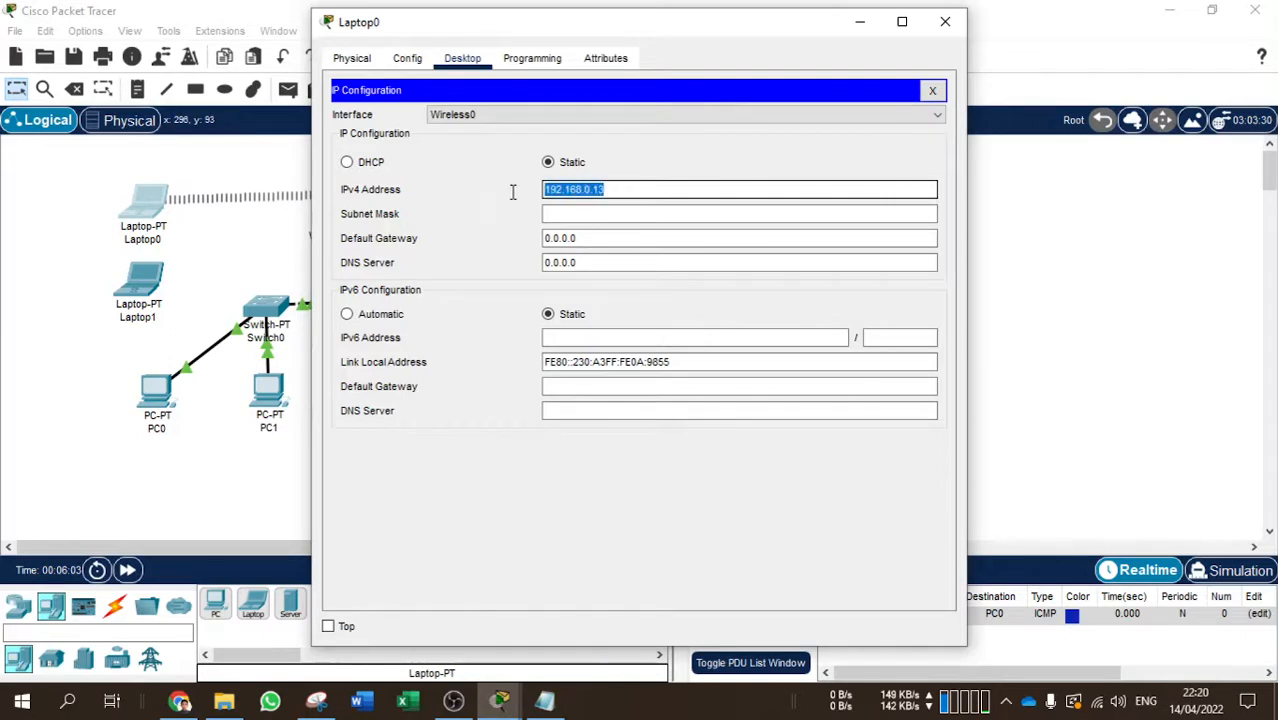
# Switch to Notepad and add the line "lp : 192.168.0.13" below the rt wr entry in the address list
pyautogui.click(544, 700)
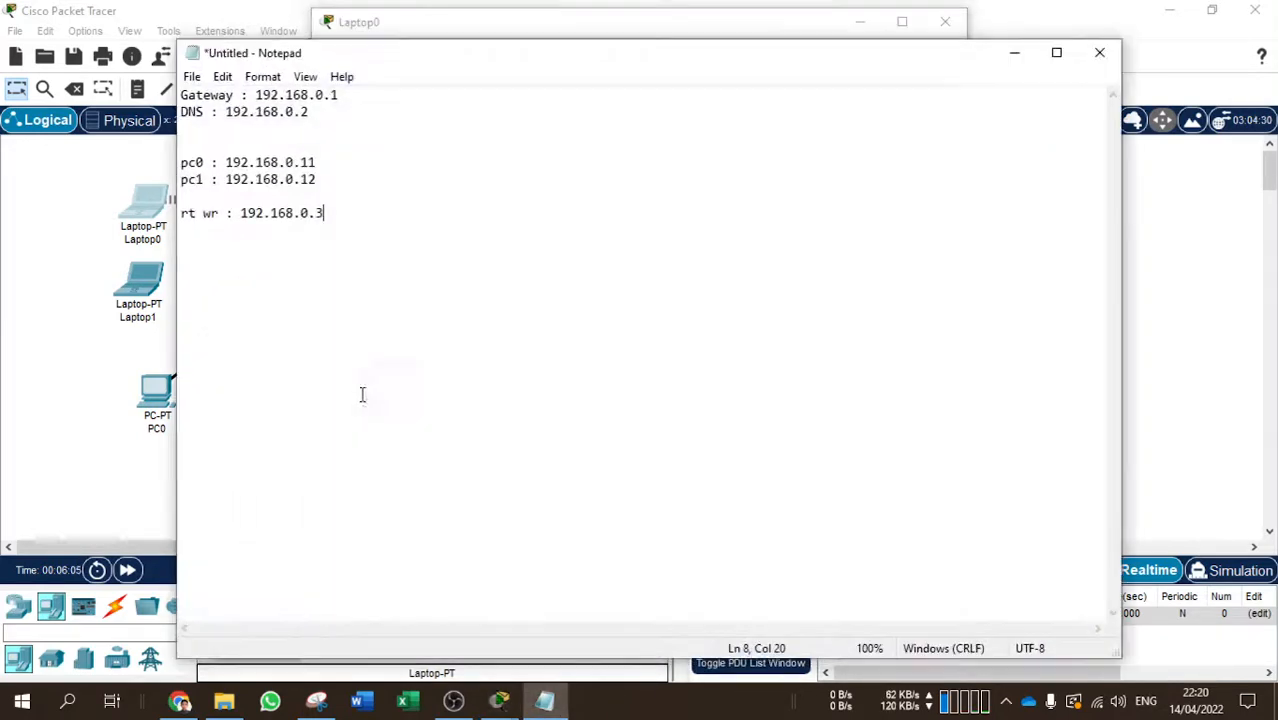
pyautogui.click(301, 194)
pyautogui.write('1')
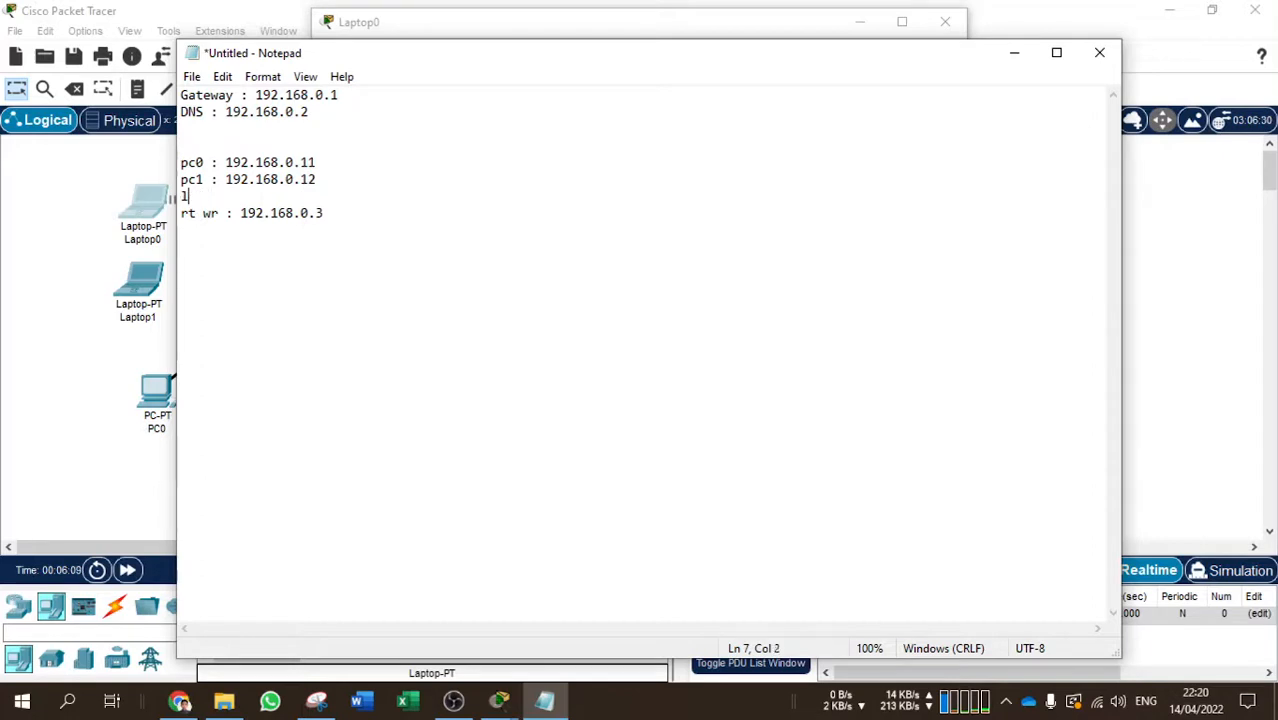
pyautogui.click(226, 242)
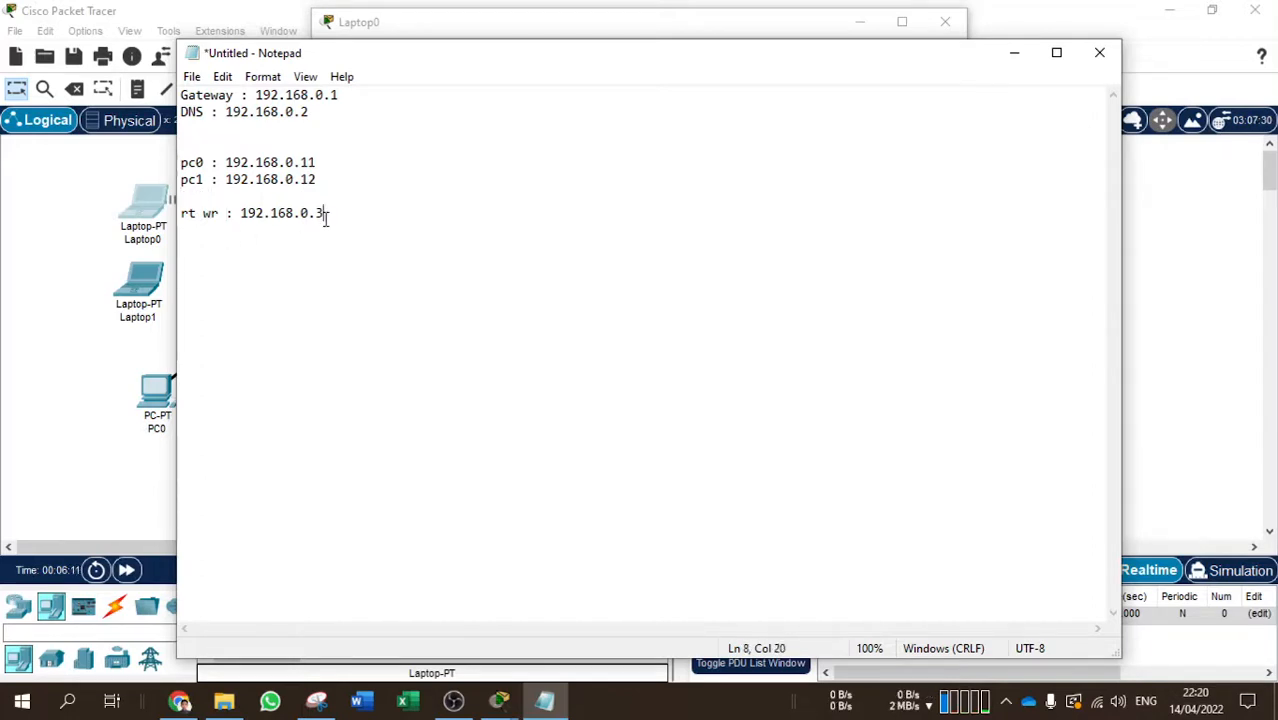
pyautogui.press('Return')
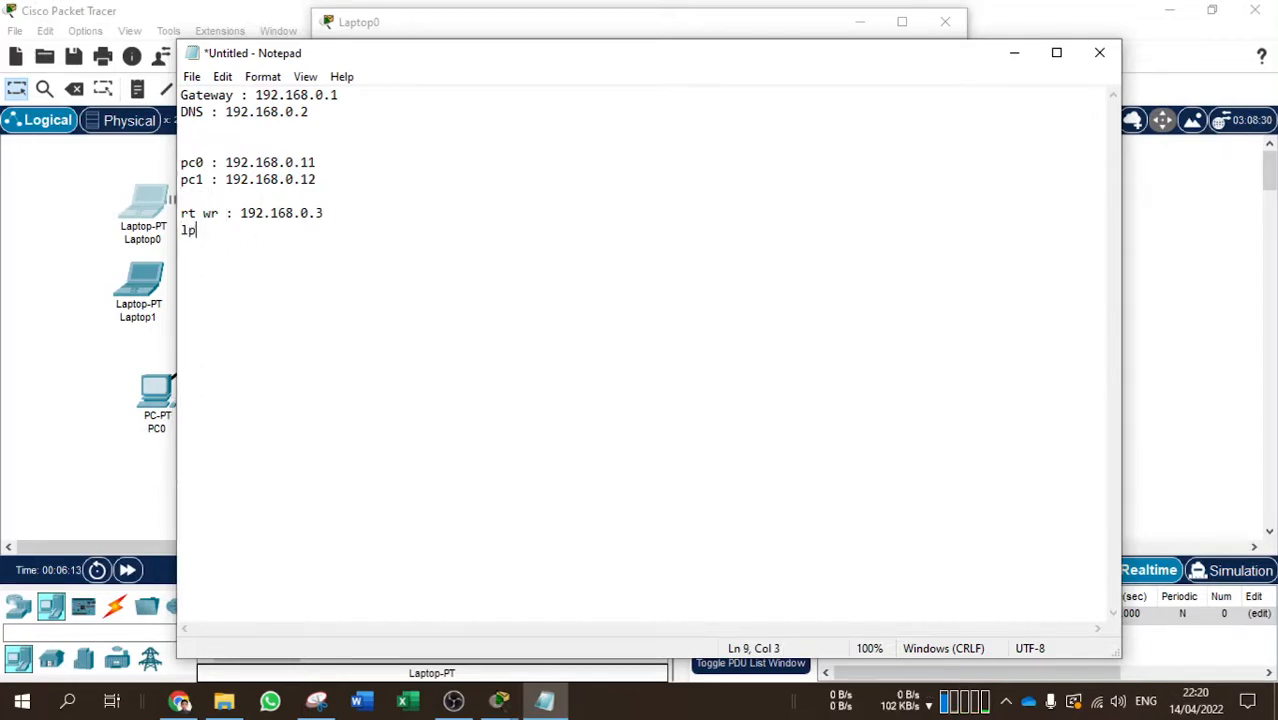
pyautogui.write('lp : 192.168.0.13')
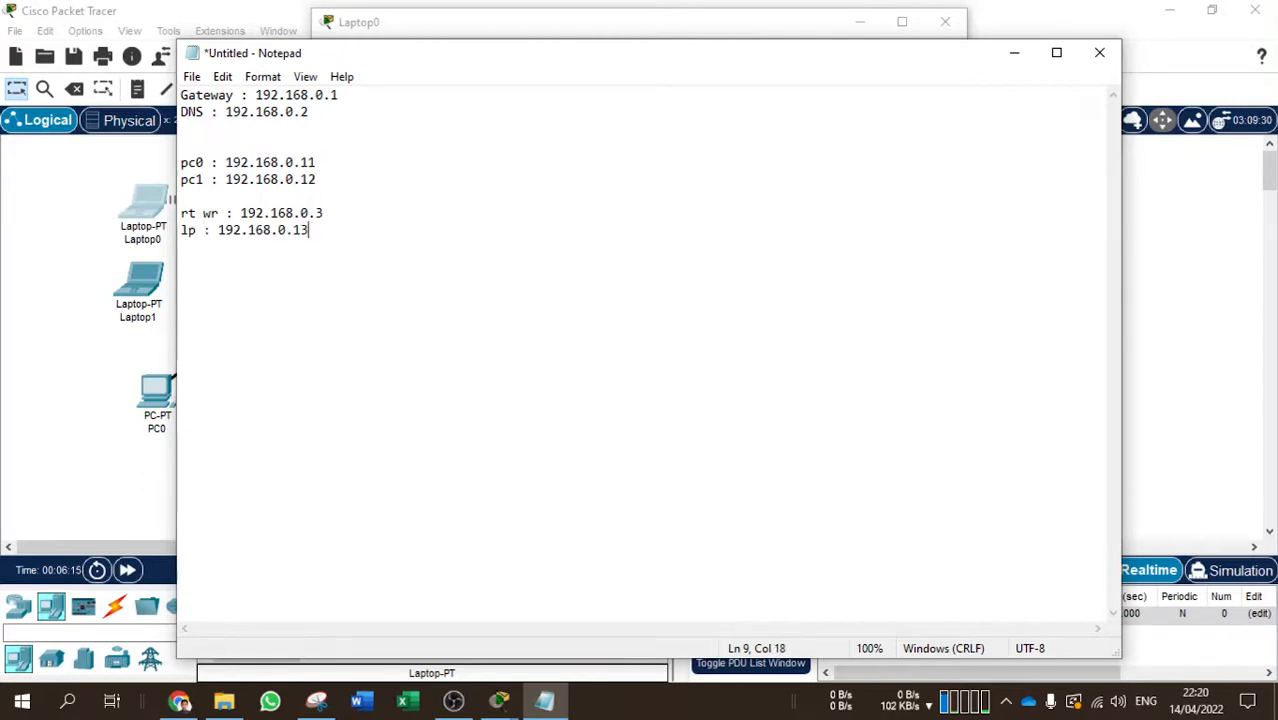
# Rename the lp entry to lp0, add the line "lp1 : 192.168.0.14" below it and minimise Notepad
pyautogui.press('Return')
pyautogui.hotkey('ctrl', 'v')
pyautogui.click(181, 247)
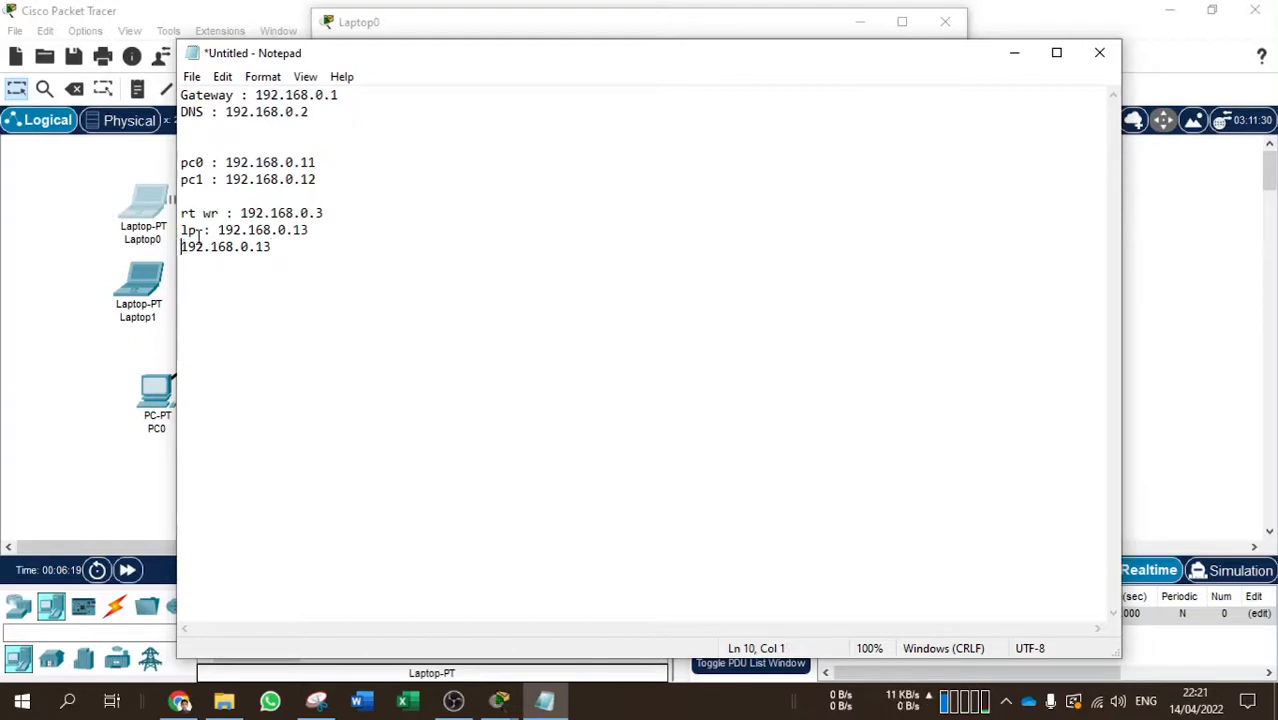
pyautogui.click(197, 231)
pyautogui.write('0')
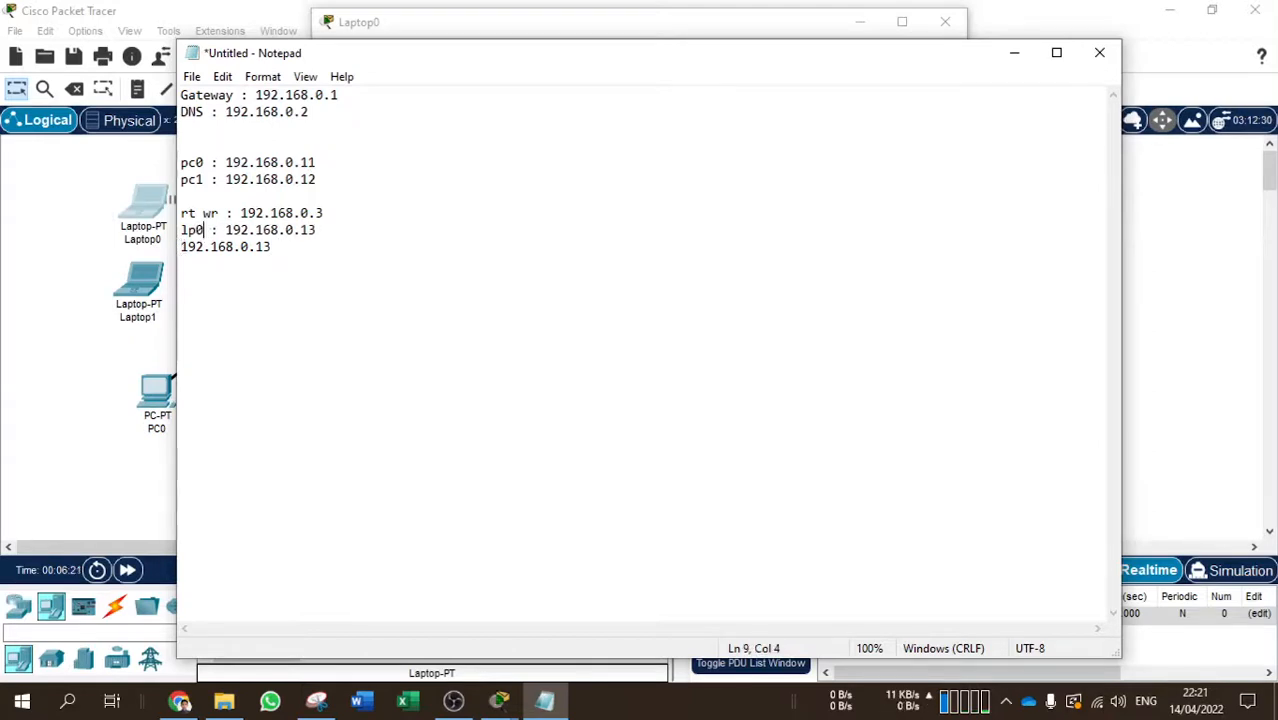
pyautogui.click(182, 247)
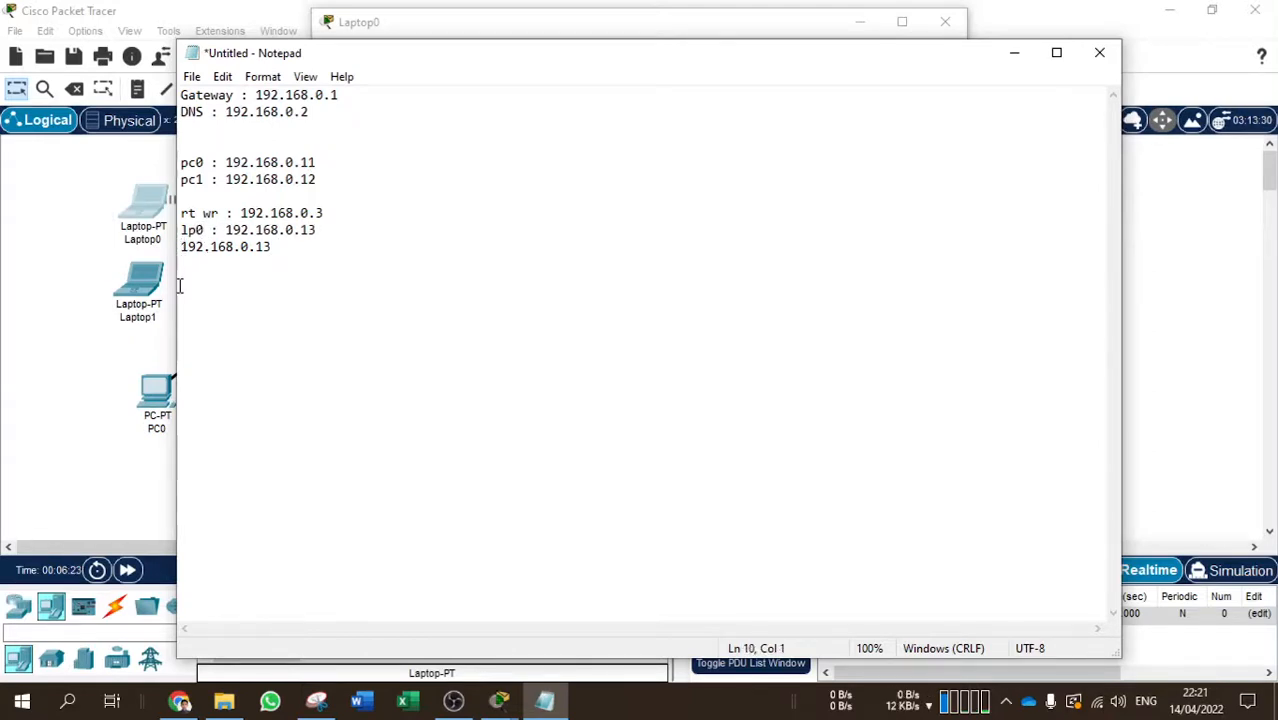
pyautogui.write('lp1 ')
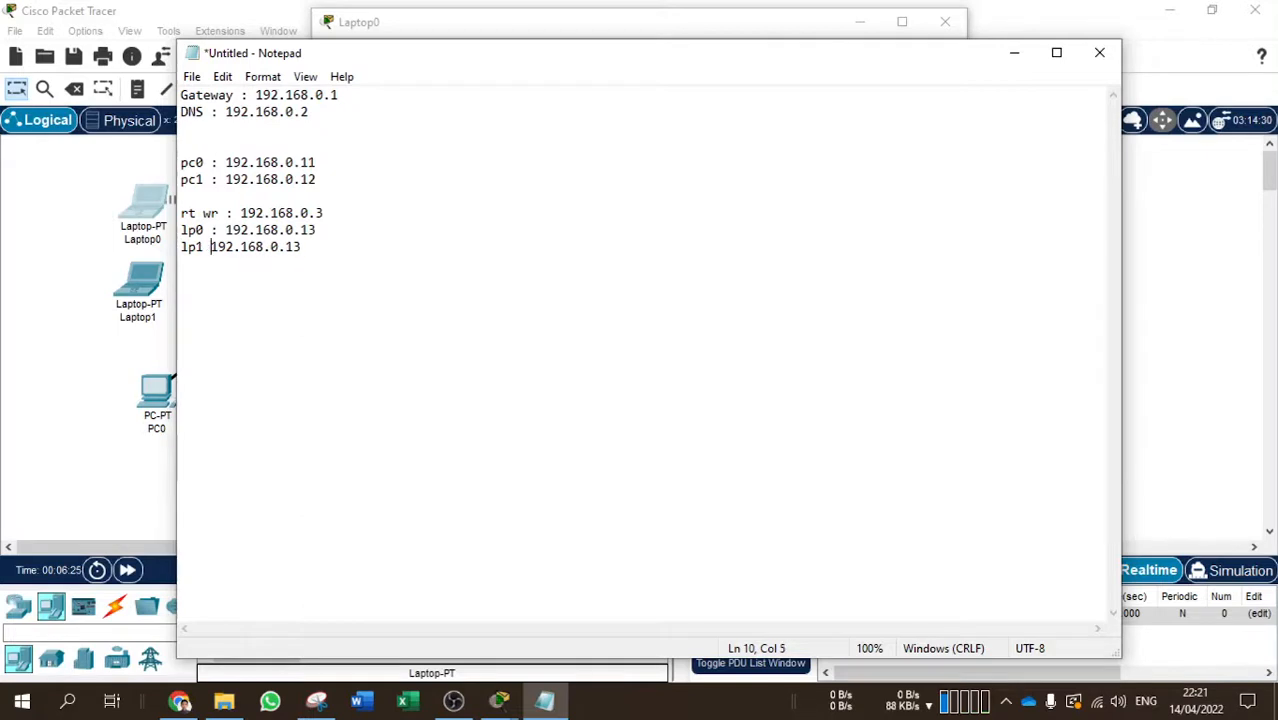
pyautogui.write(':')
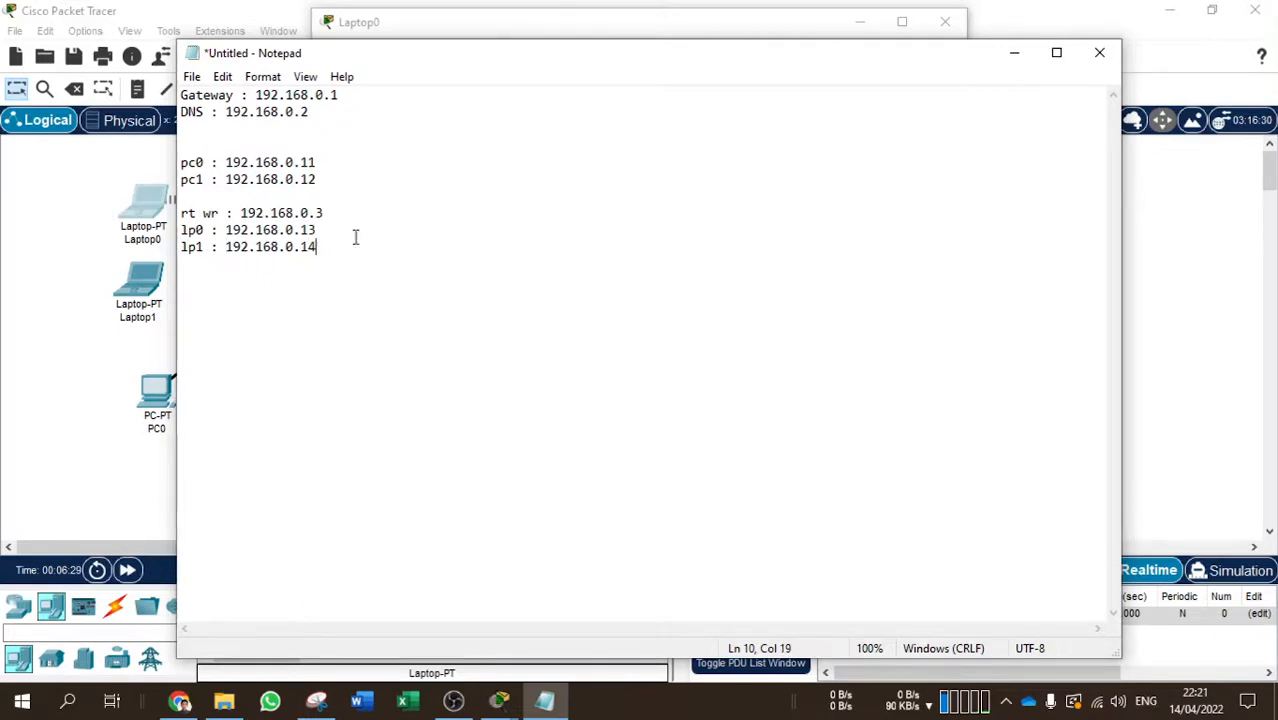
pyautogui.click(1015, 53)
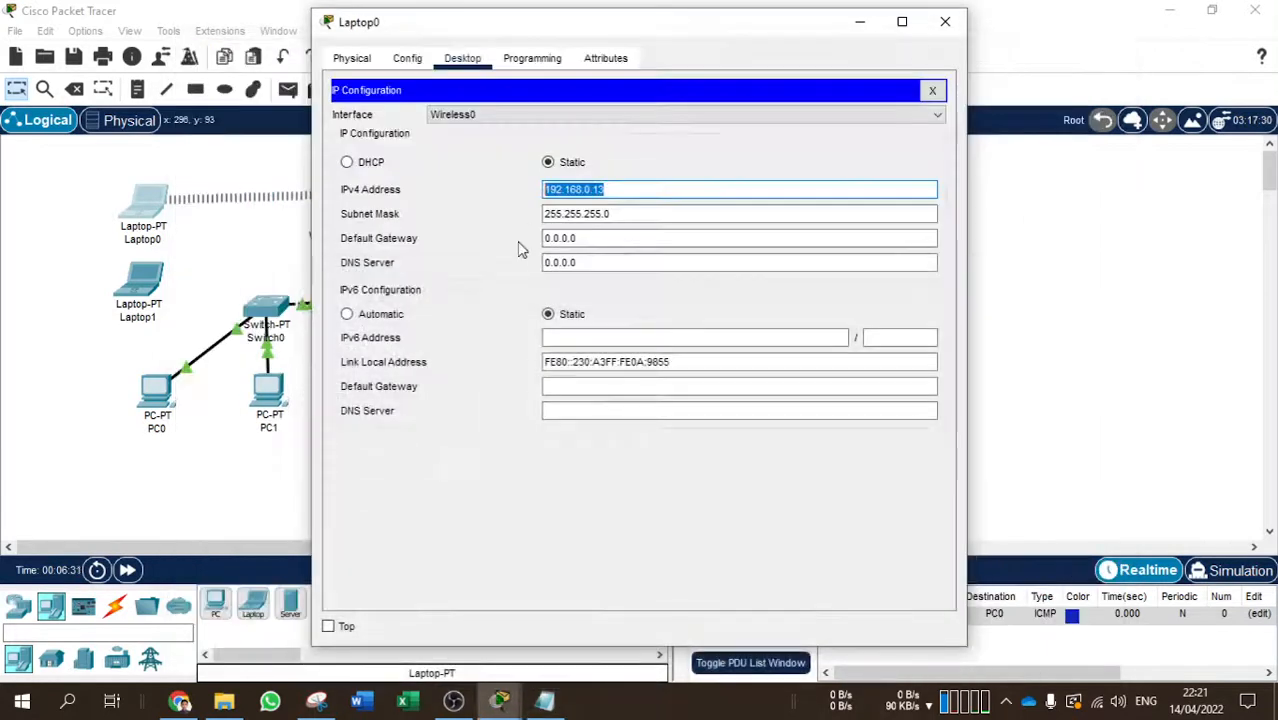
# Set Laptop0's default gateway to 192.168.0.1 and its DNS server to 192.168.0.2, and close the laptop's configuration
pyautogui.click(620, 232)
pyautogui.write('192.168.0.')
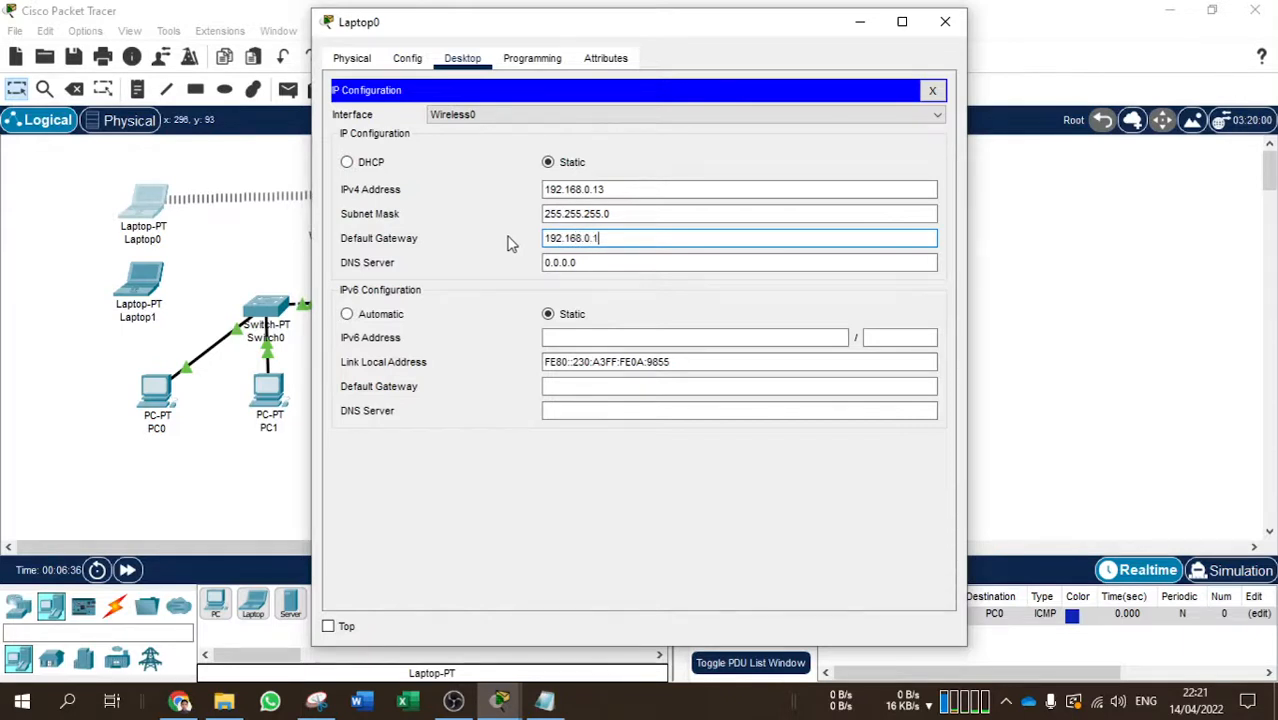
pyautogui.doubleClick(596, 236)
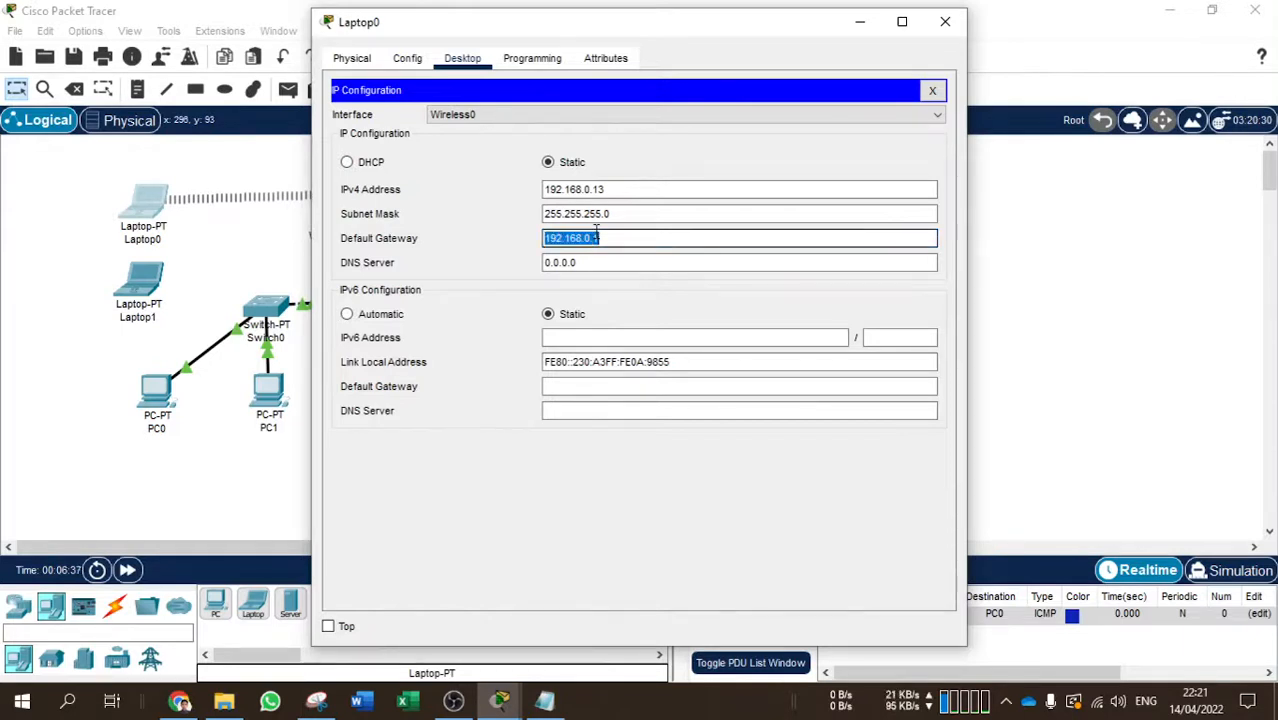
pyautogui.hotkey('ctrl', 'c')
pyautogui.click(600, 262)
pyautogui.hotkey('ctrl', 'v')
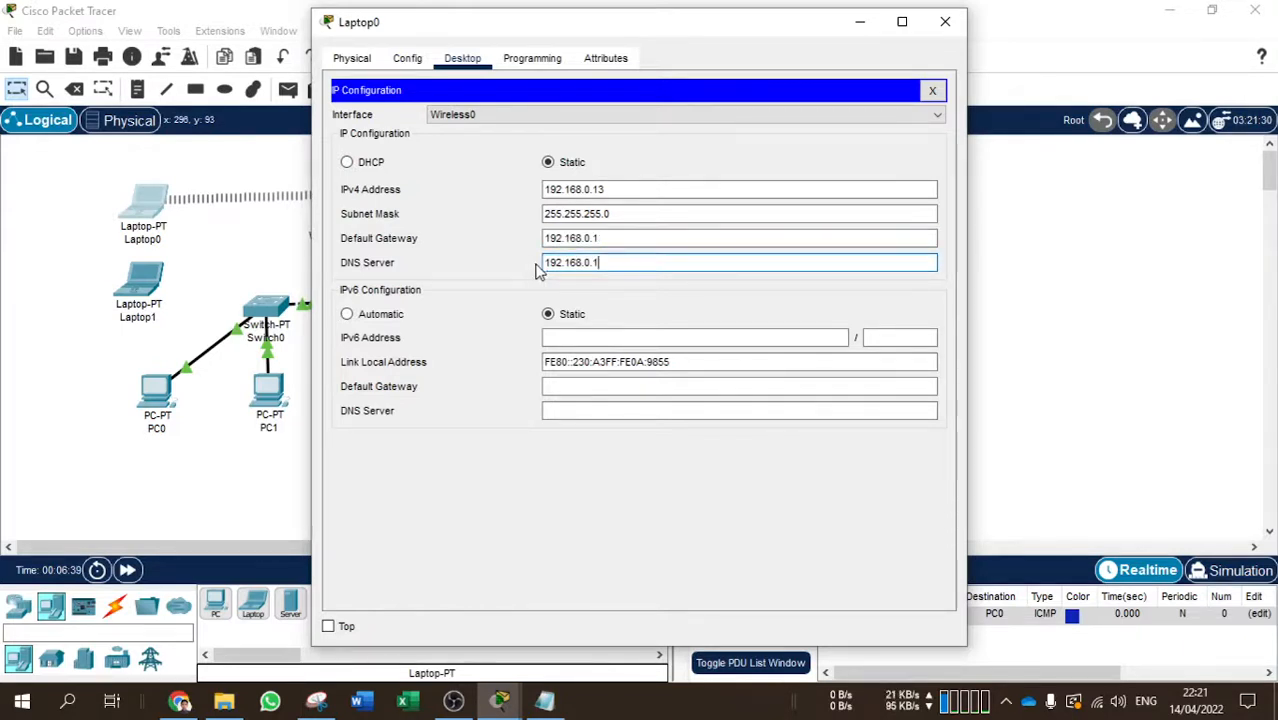
pyautogui.press('BackSpace')
pyautogui.write('2')
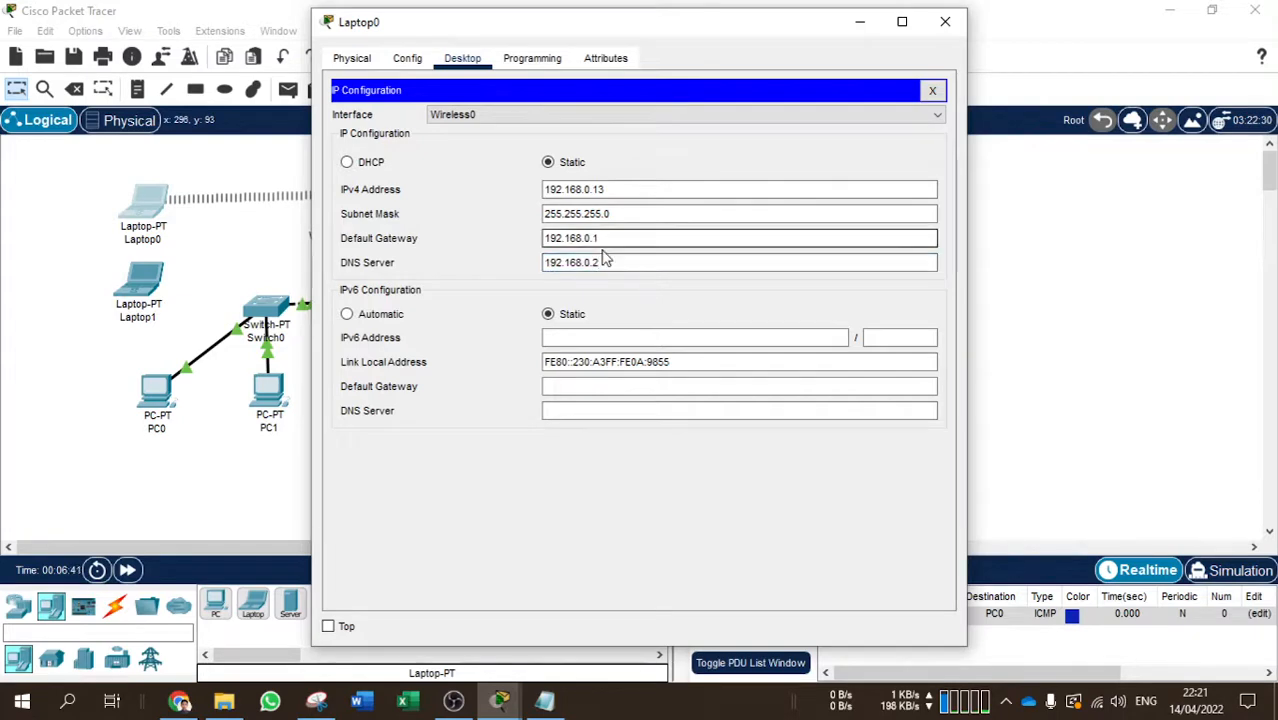
pyautogui.click(933, 90)
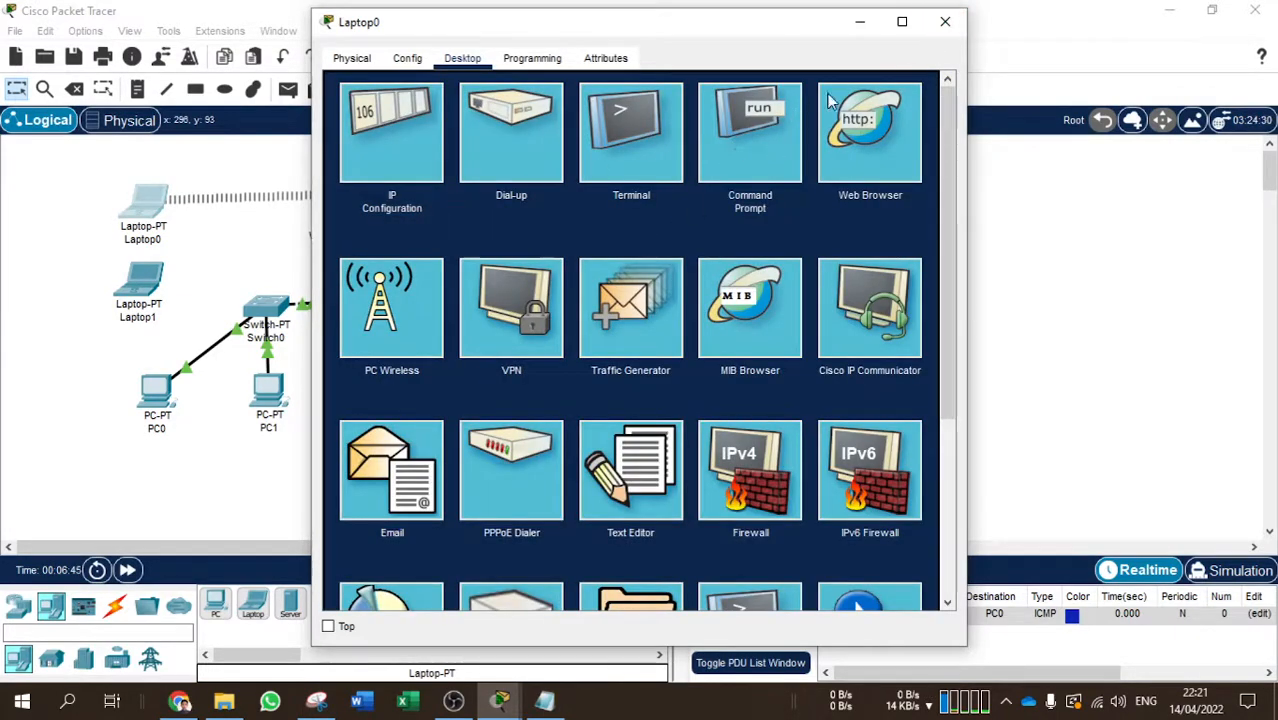
pyautogui.click(945, 21)
# Replace Laptop1's Ethernet module with the WPC300N wireless module while the laptop is powered off, and restore its power
pyautogui.click(139, 281)
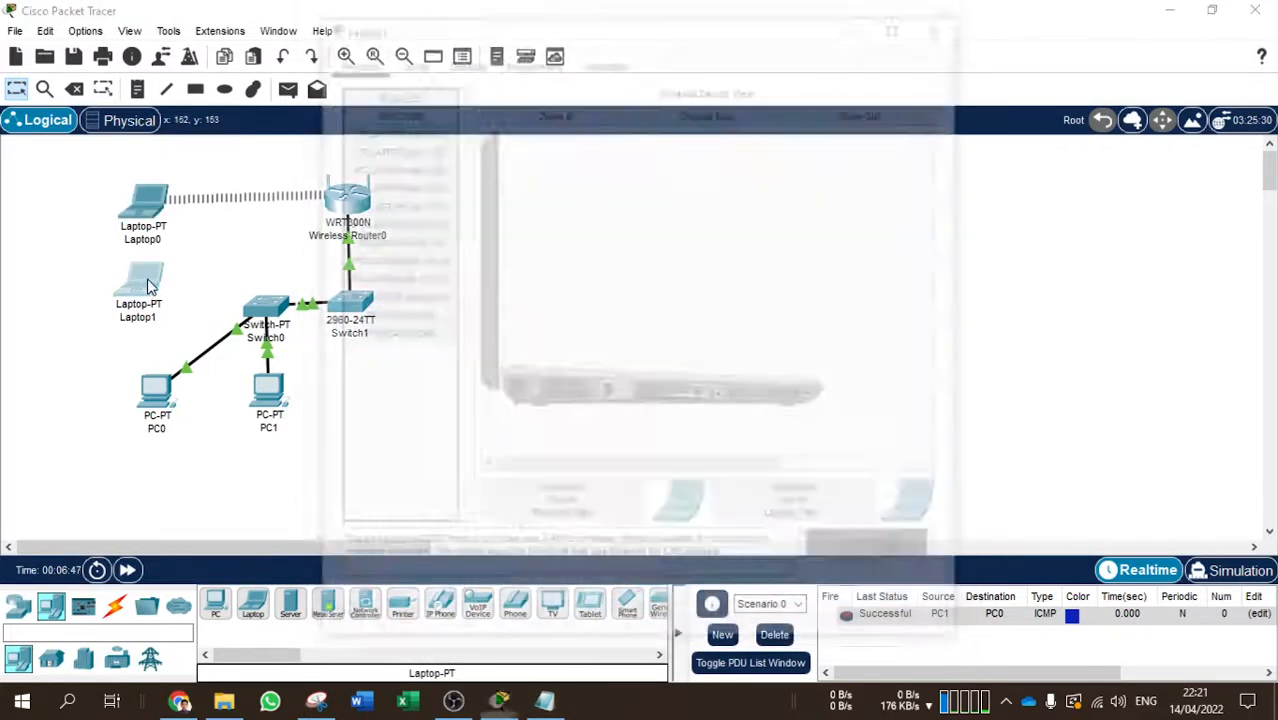
pyautogui.click(462, 58)
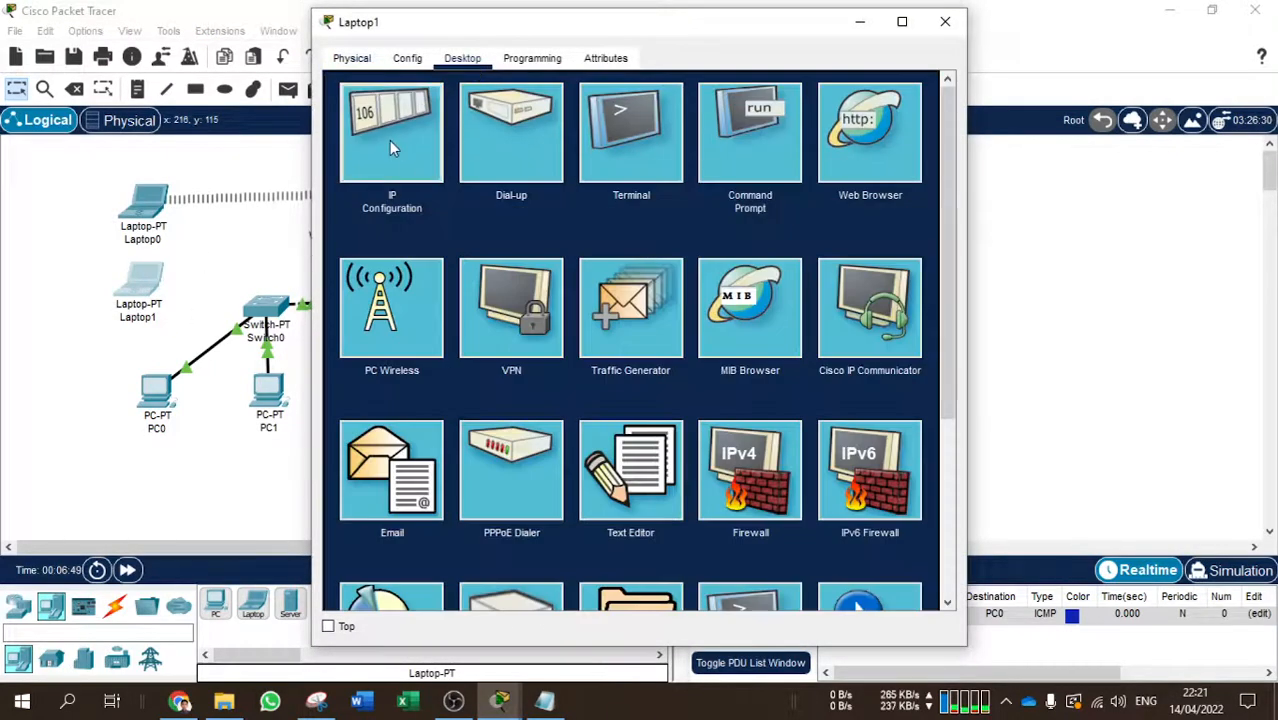
pyautogui.click(355, 58)
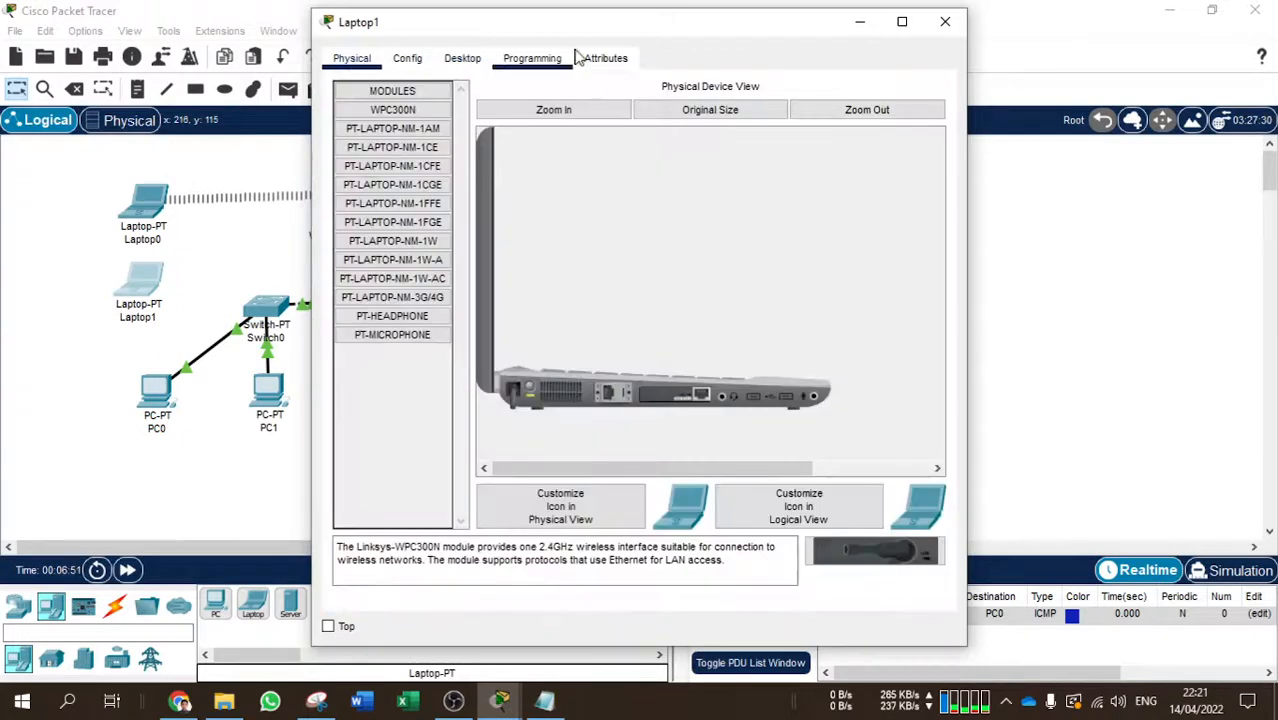
pyautogui.click(530, 386)
pyautogui.moveTo(670, 394); pyautogui.dragTo(388, 393)
pyautogui.moveTo(924, 547); pyautogui.dragTo(672, 405)
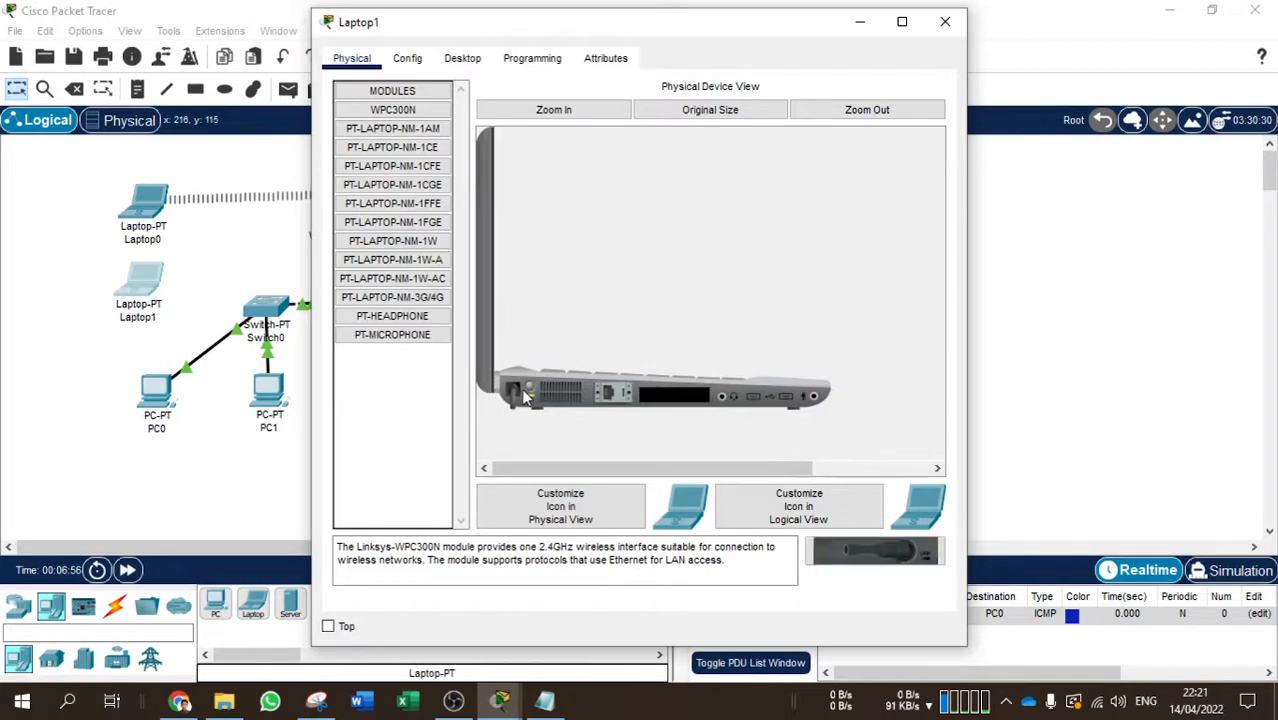
pyautogui.moveTo(840, 548); pyautogui.dragTo(651, 405)
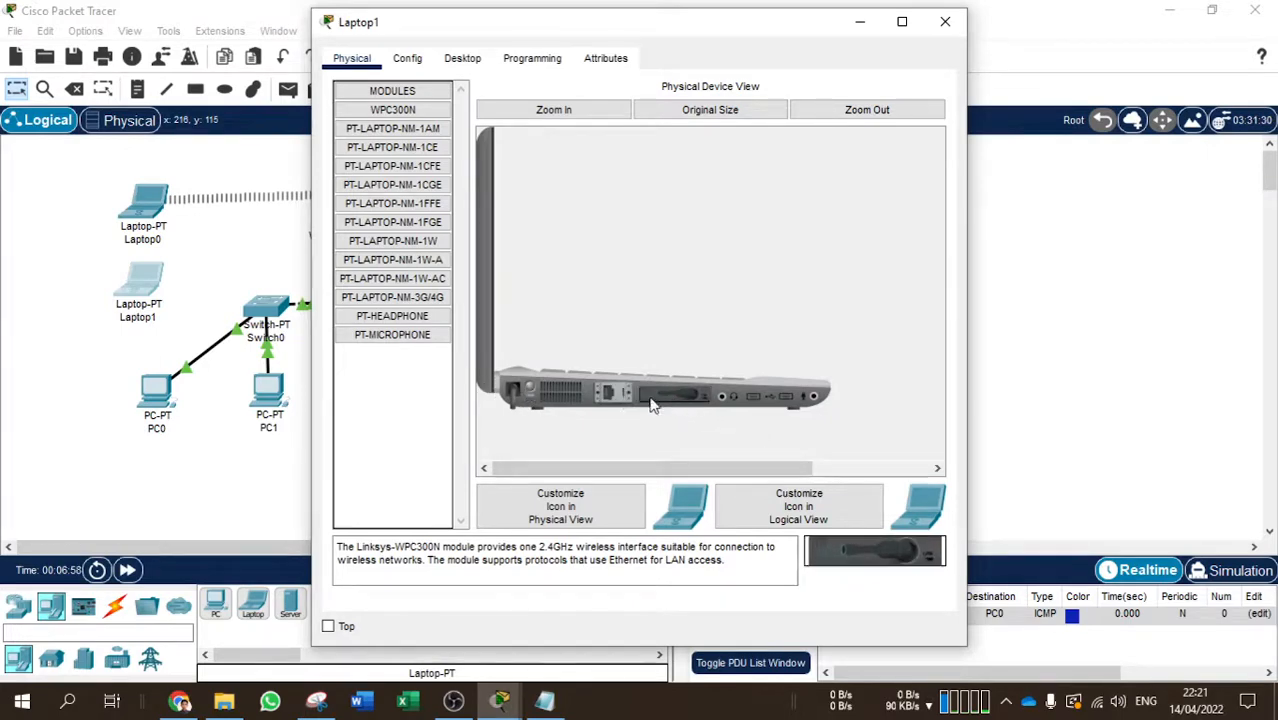
# Connect Laptop1 to Wireless Router0's hotspot through PC Wireless and close the wireless monitor
pyautogui.click(472, 64)
pyautogui.click(396, 336)
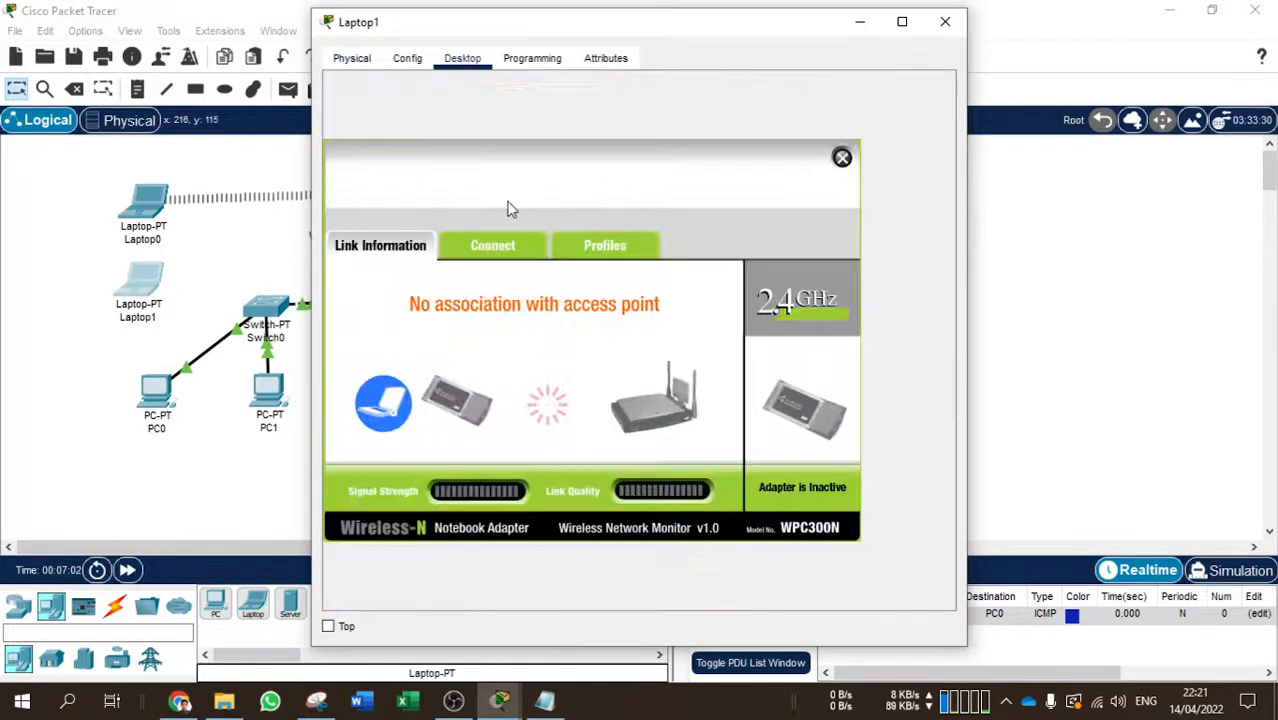
pyautogui.click(487, 252)
pyautogui.click(603, 445)
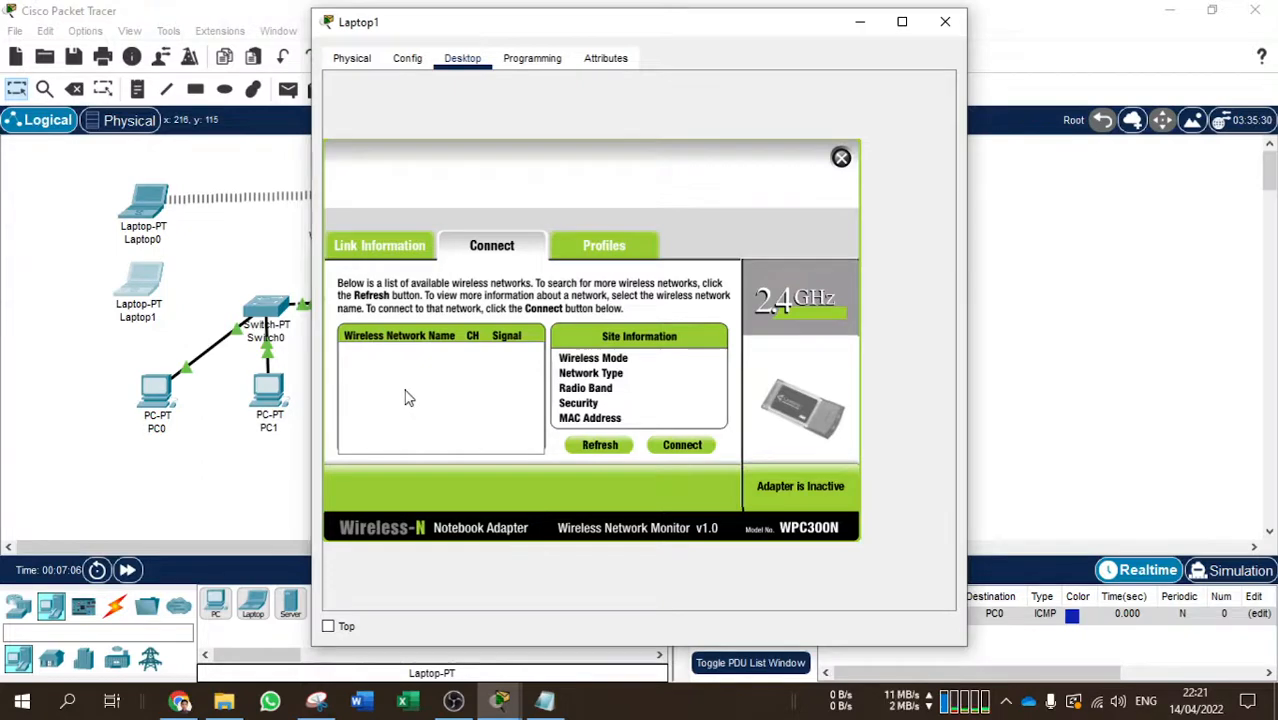
pyautogui.click(406, 357)
pyautogui.click(704, 449)
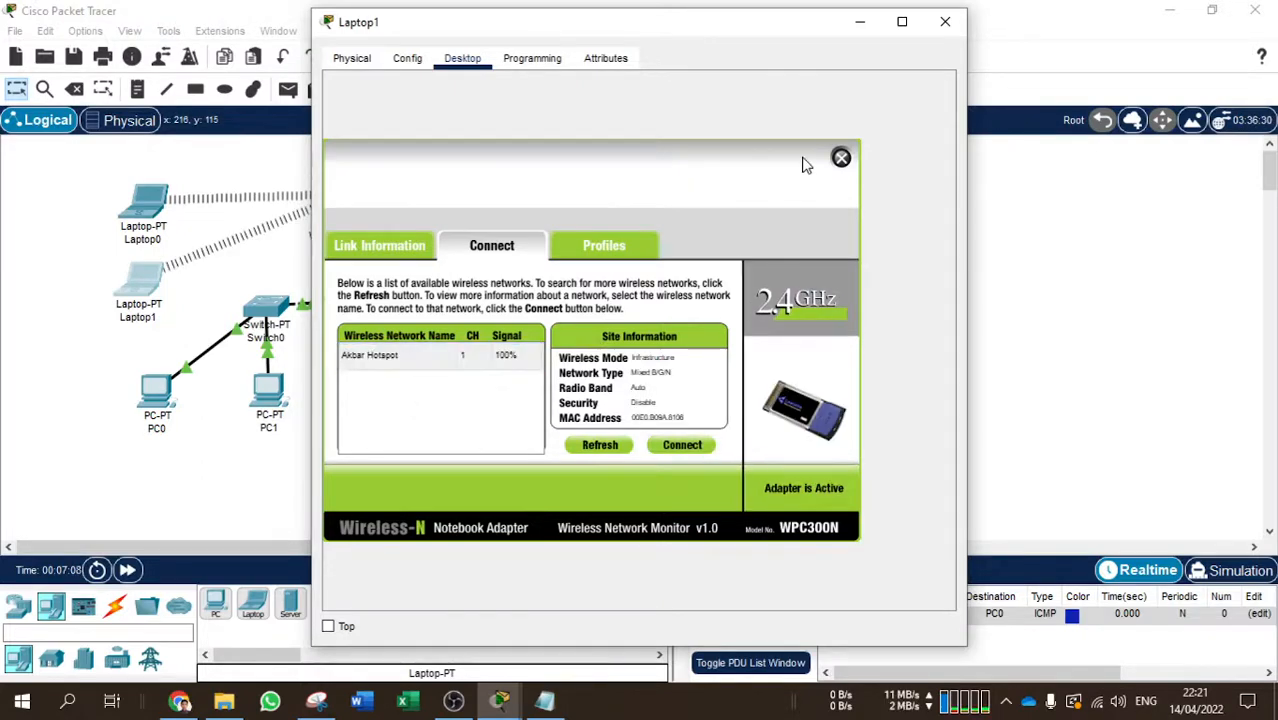
pyautogui.click(841, 157)
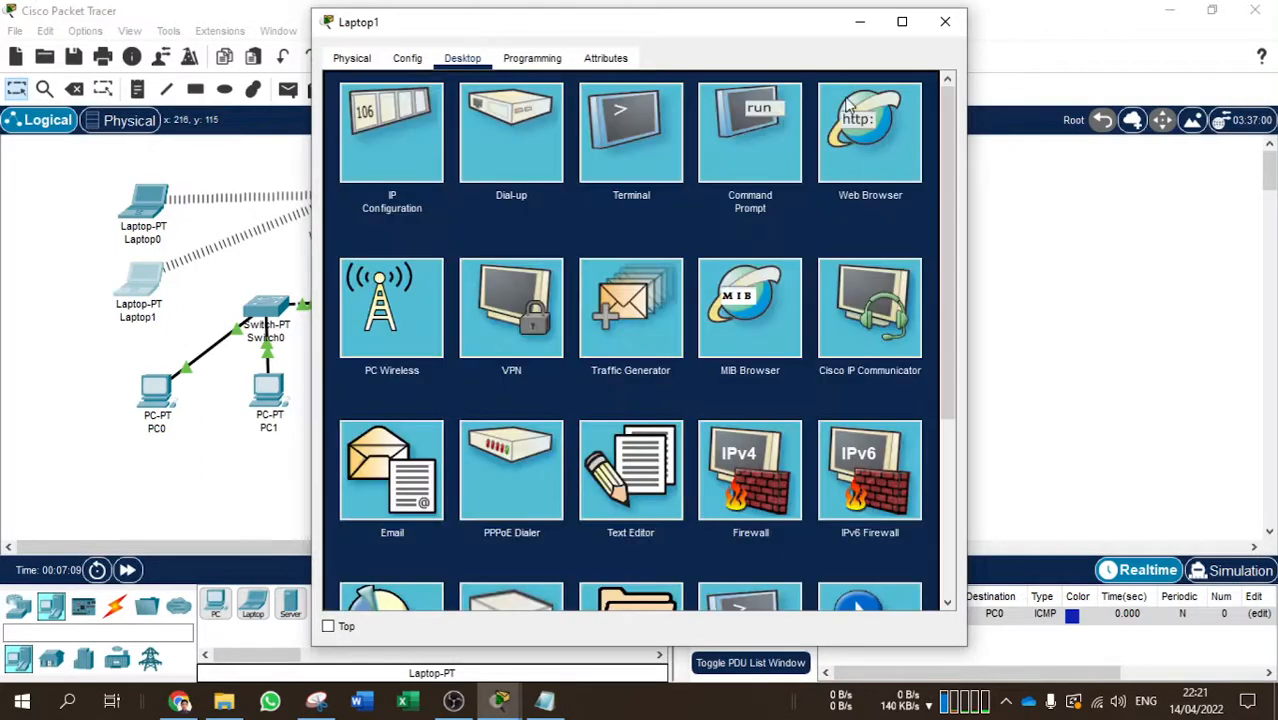
# Give Laptop1 the static IPv4 address 192.168.0.14 from the Notepad address list, with subnet mask 255.255.255.0
pyautogui.click(437, 160)
pyautogui.click(580, 168)
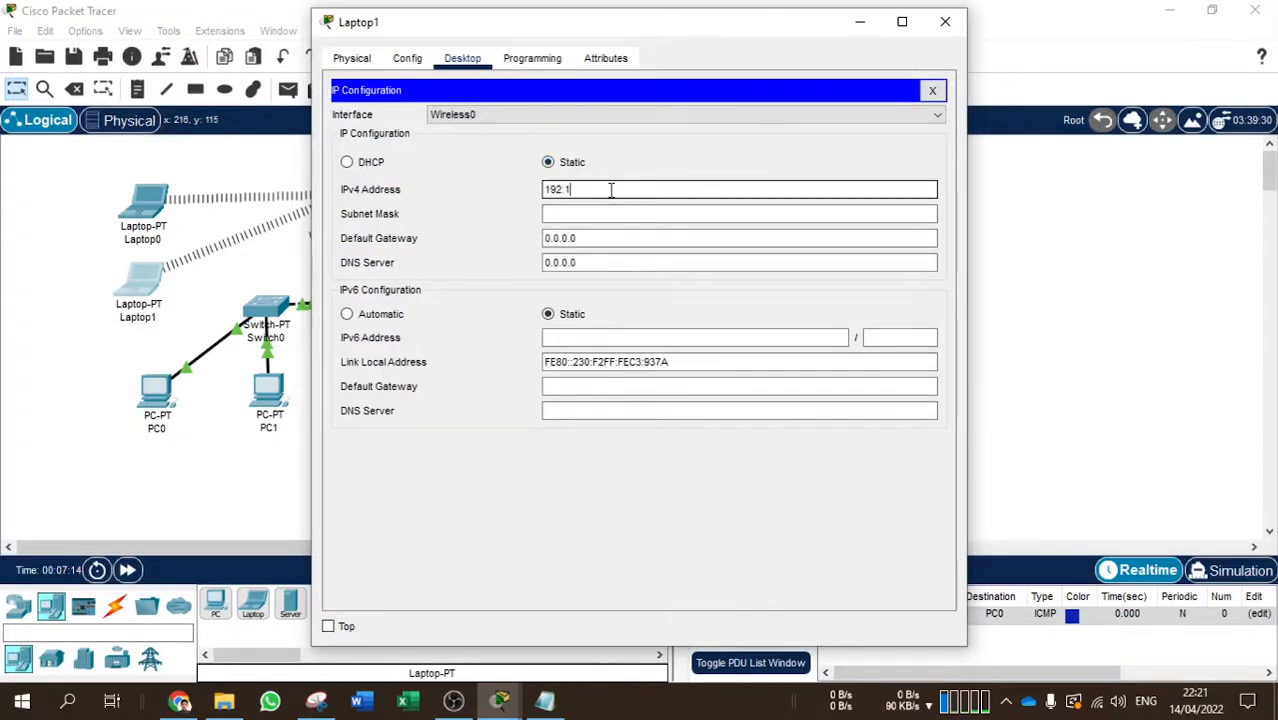
pyautogui.click(611, 190)
pyautogui.write('192.168.0.')
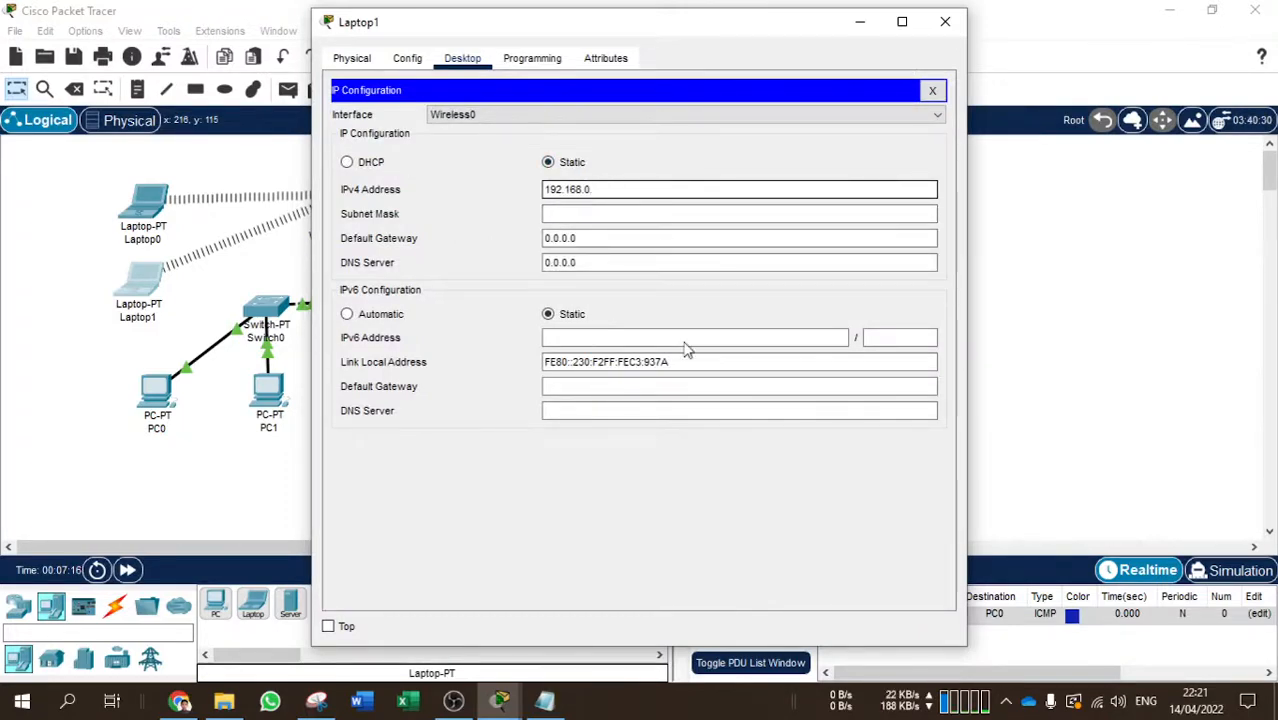
pyautogui.click(544, 700)
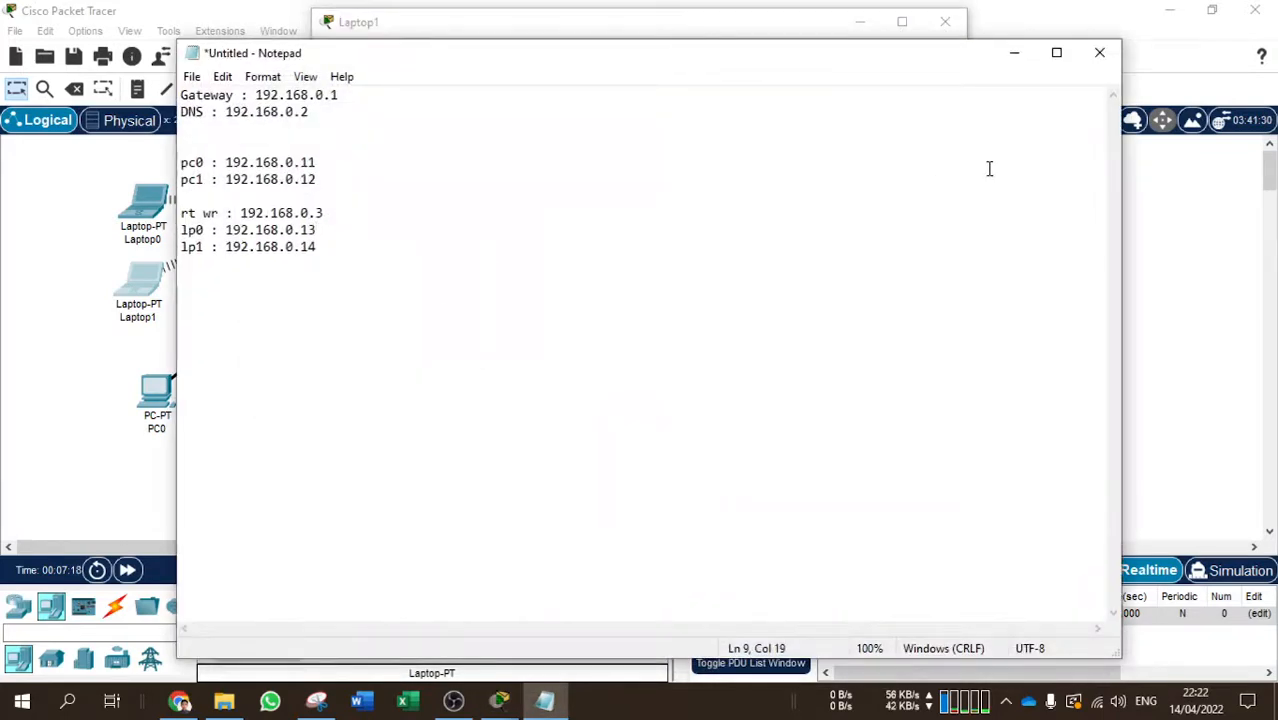
pyautogui.click(1014, 52)
pyautogui.click(685, 362)
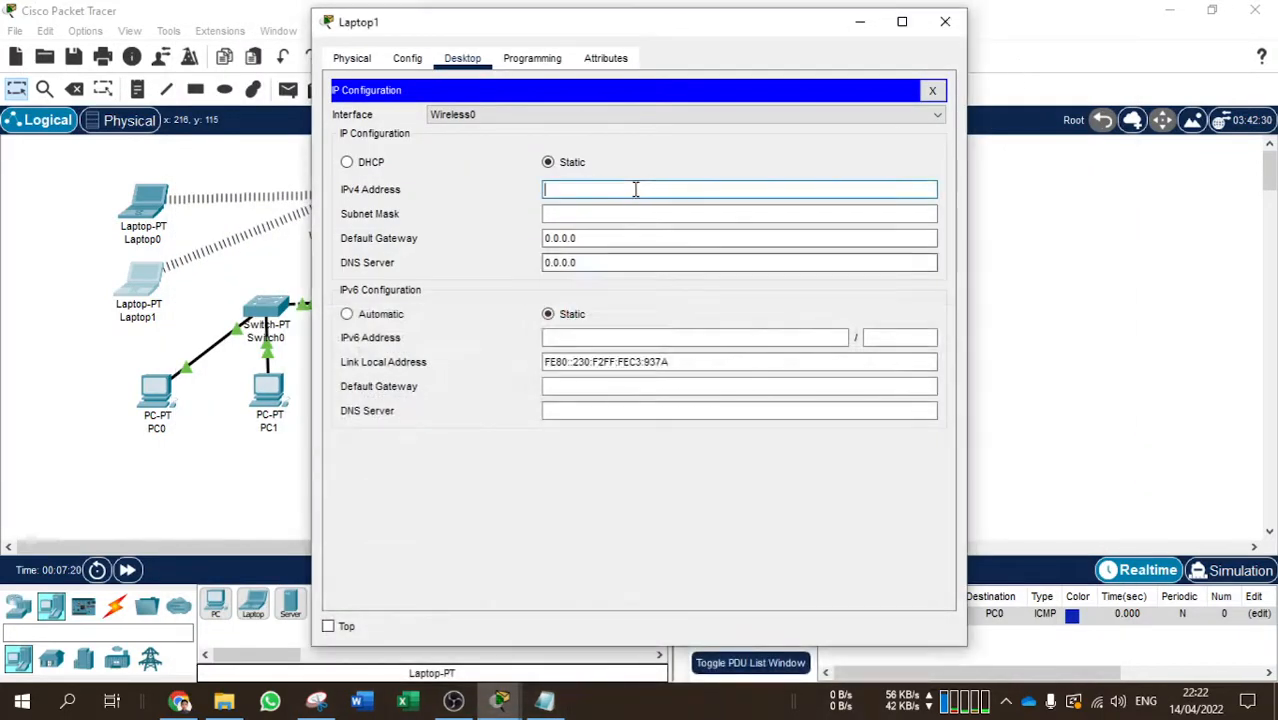
pyautogui.write('192.16')
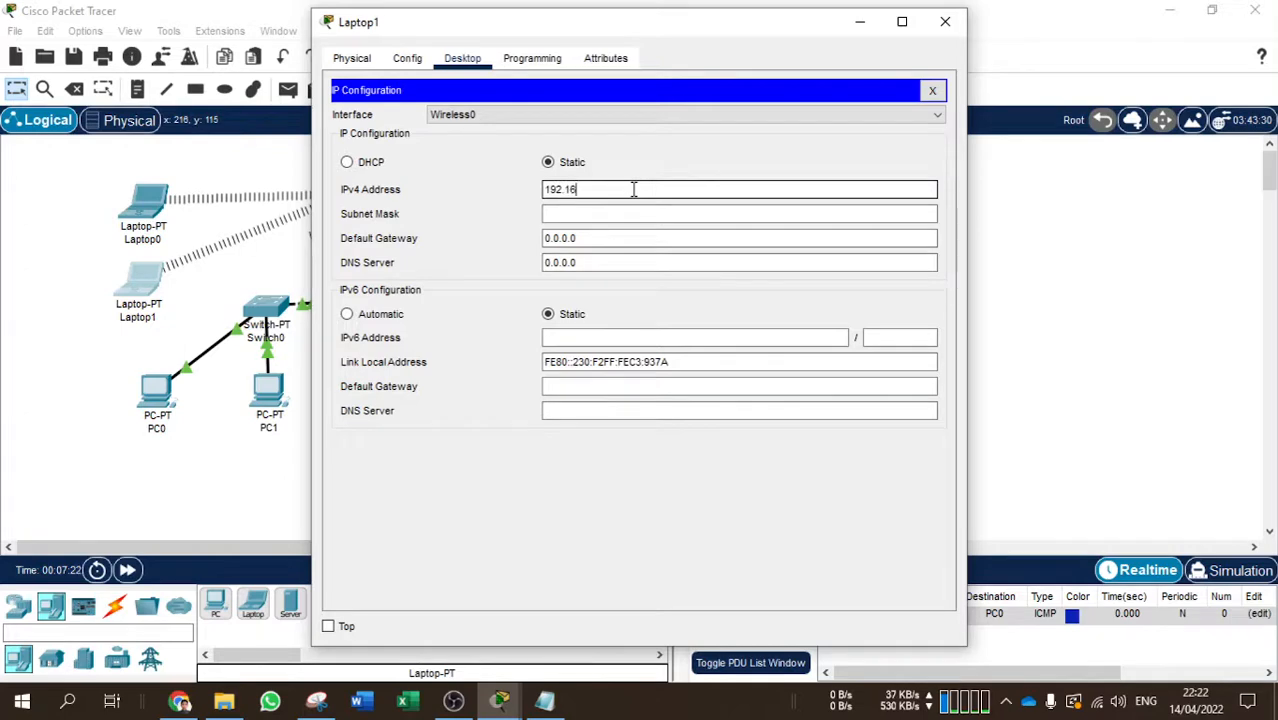
pyautogui.write('8,.0.')
pyautogui.press('BackSpace')
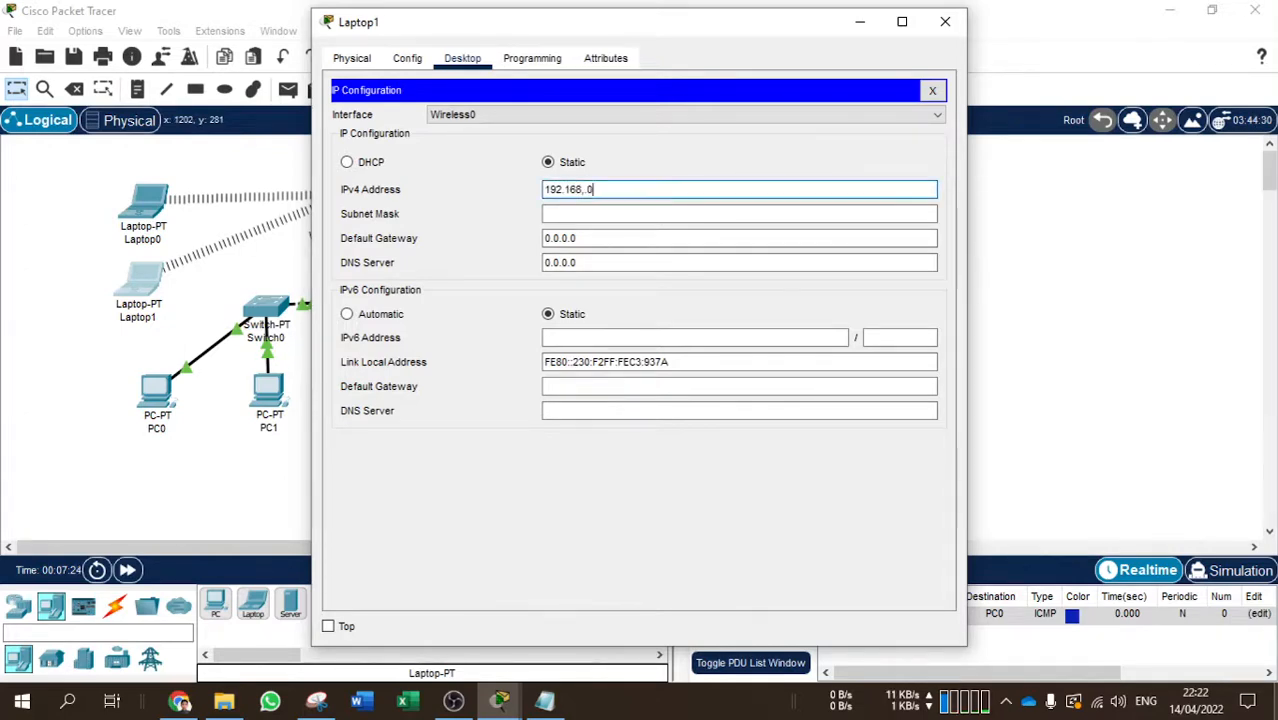
pyautogui.write('.14')
pyautogui.click(645, 232)
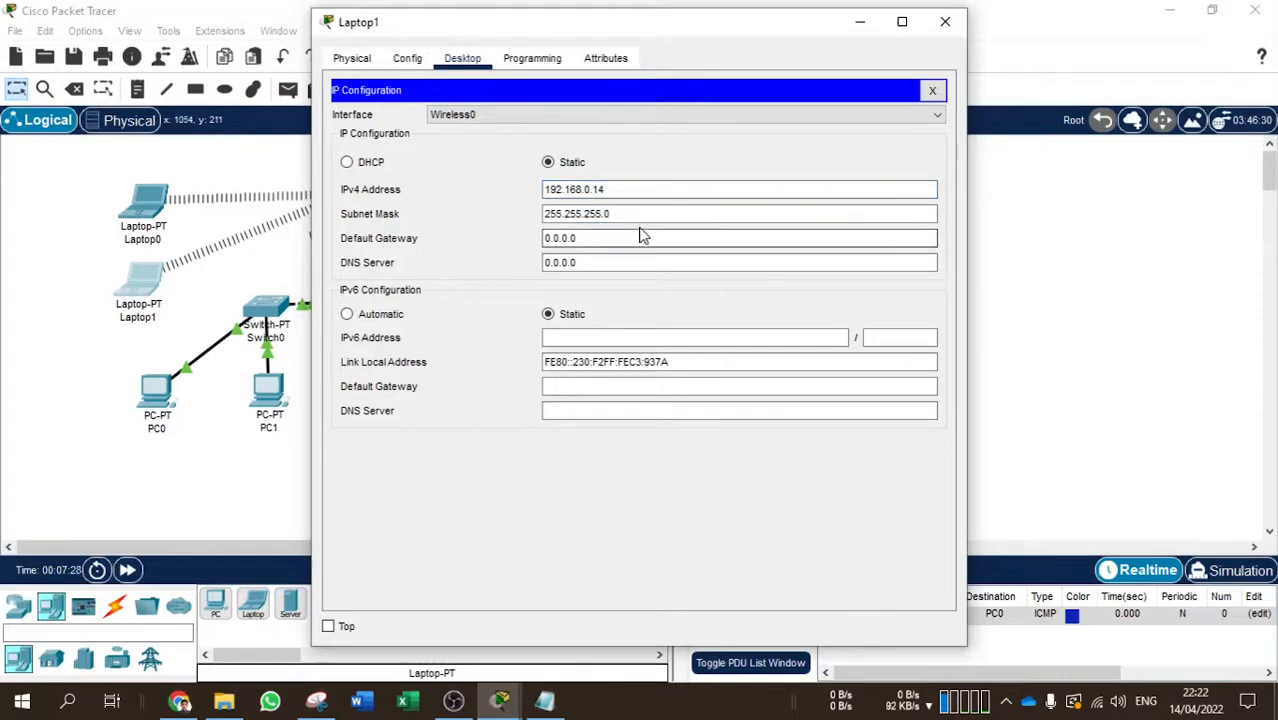
# Set Laptop1's default gateway to 192.168.0.1 and its DNS server to 192.168.0.2, and close the laptop's configuration
pyautogui.moveTo(555, 182); pyautogui.dragTo(496, 182)
pyautogui.hotkey('ctrl', 'c')
pyautogui.moveTo(619, 232); pyautogui.dragTo(508, 229)
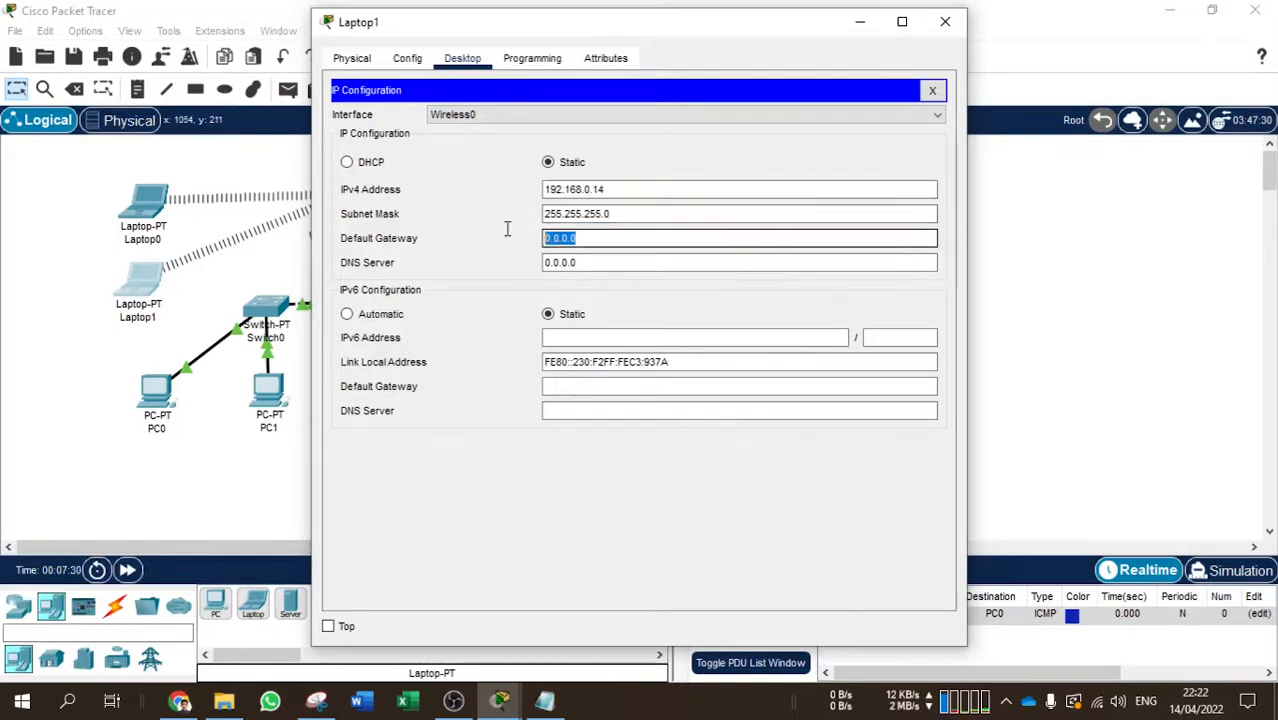
pyautogui.hotkey('ctrl', 'v')
pyautogui.press('BackSpace')
pyautogui.click(585, 262)
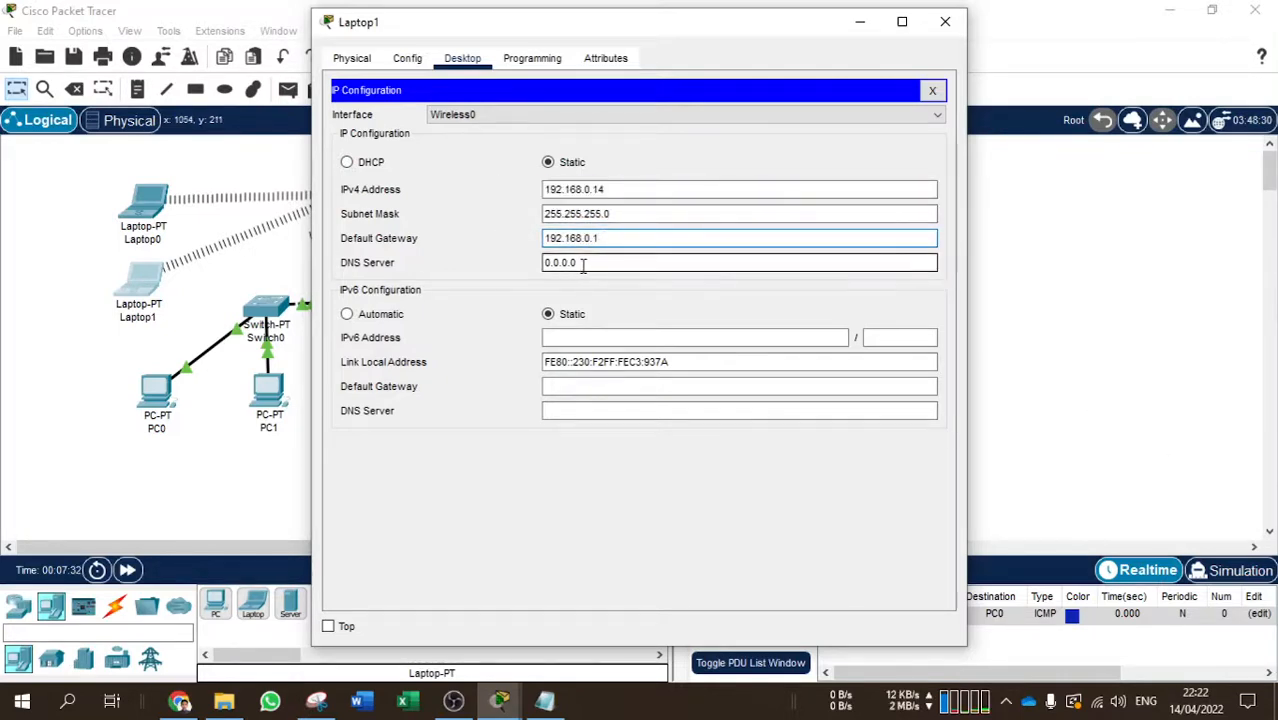
pyautogui.moveTo(585, 262); pyautogui.dragTo(485, 262)
pyautogui.hotkey('ctrl', 'v')
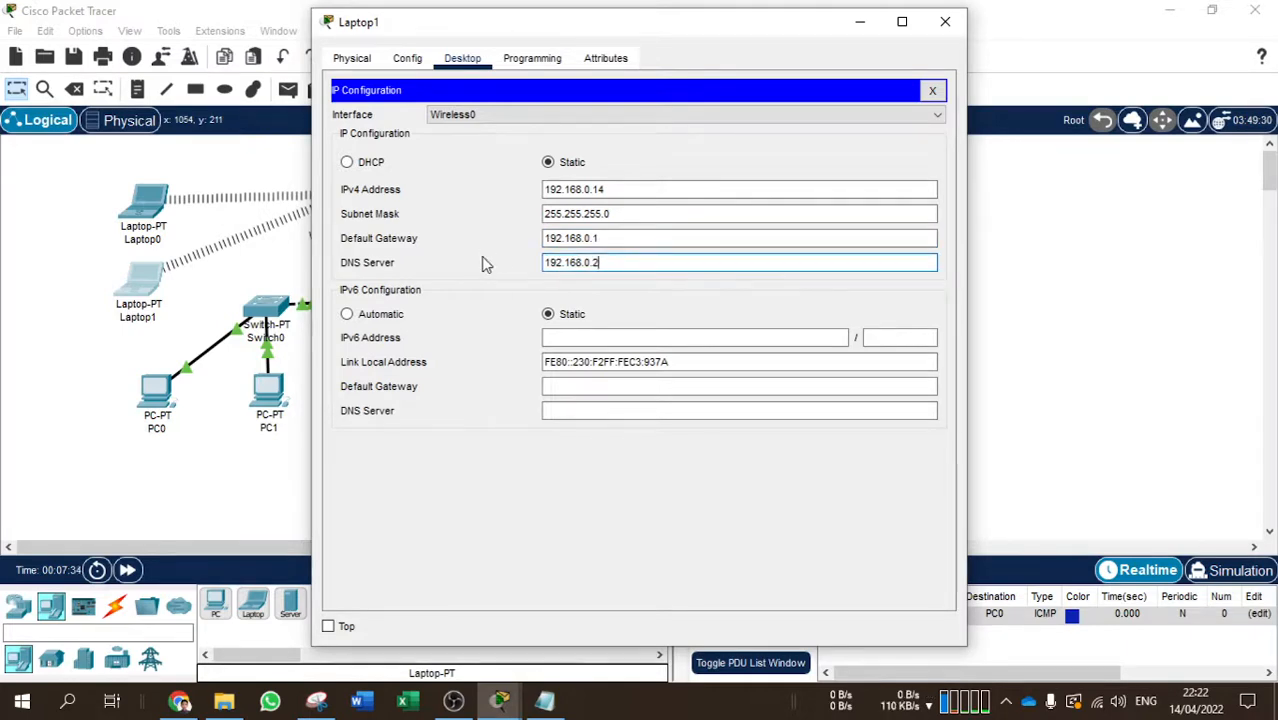
pyautogui.click(931, 92)
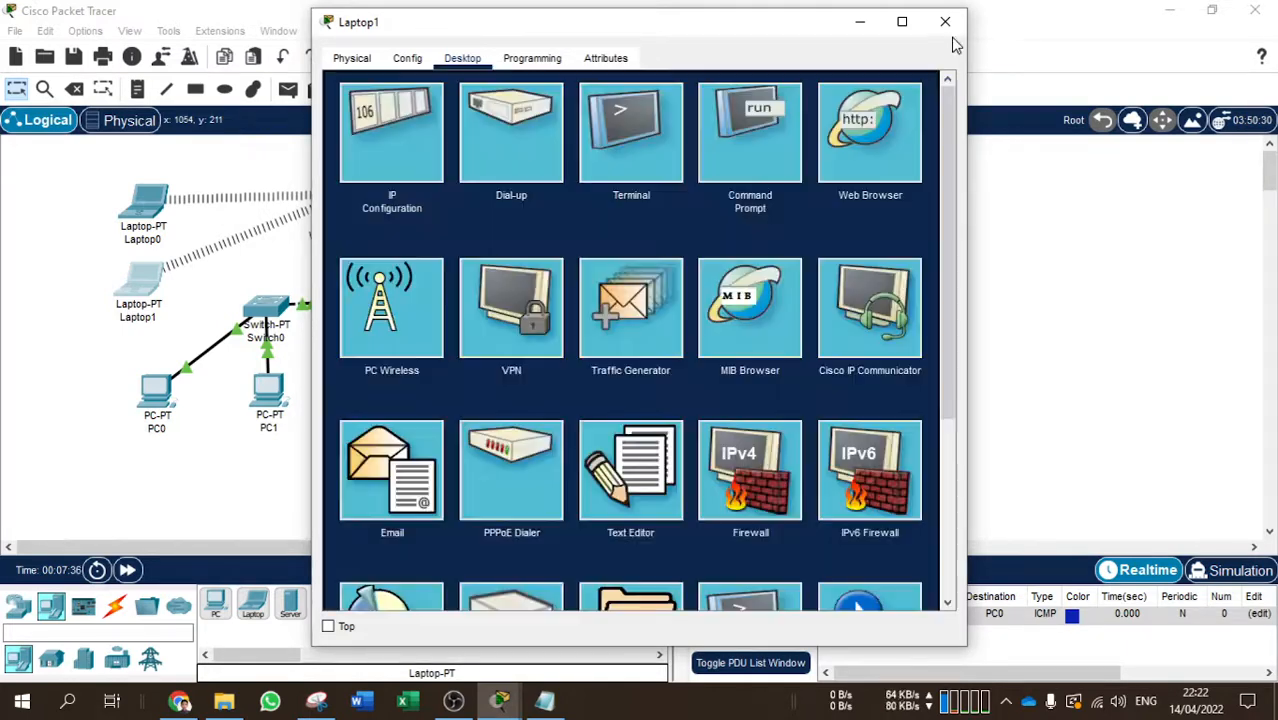
pyautogui.click(945, 21)
# Test connectivity with a simple PDU from PC1 to Laptop0, and delete the scenario's PDU entries
pyautogui.click(288, 89)
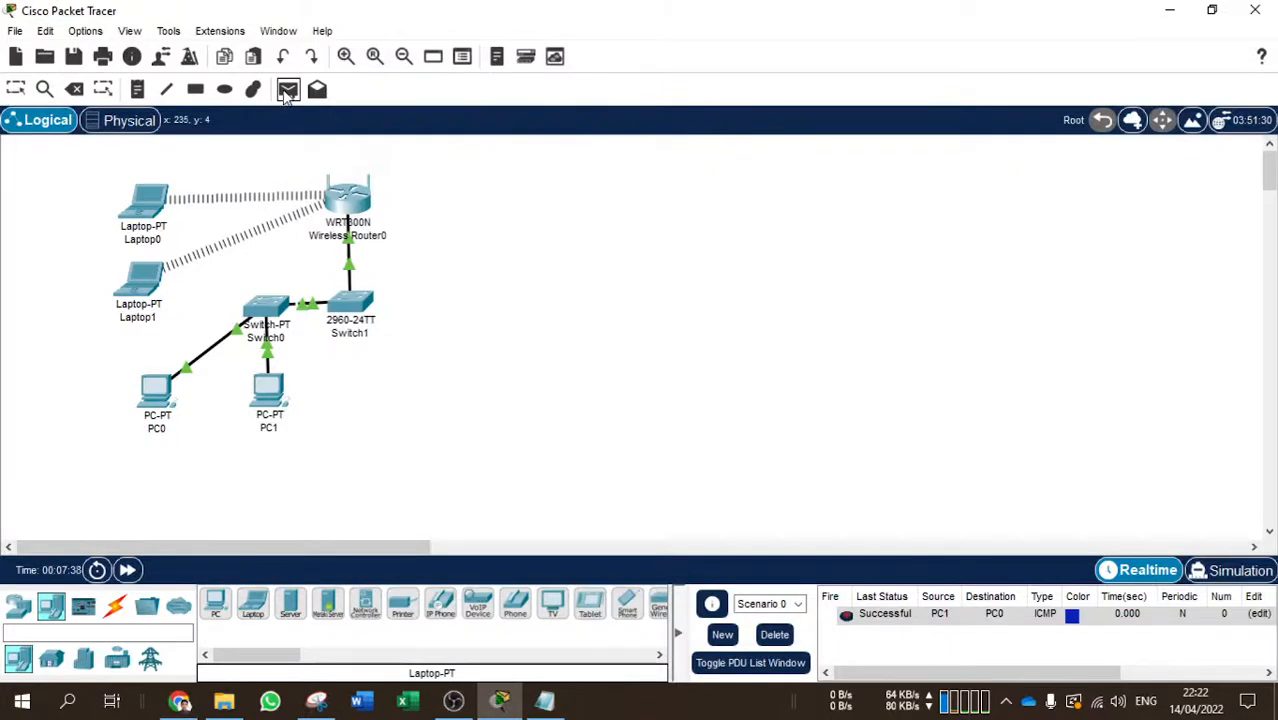
pyautogui.click(272, 393)
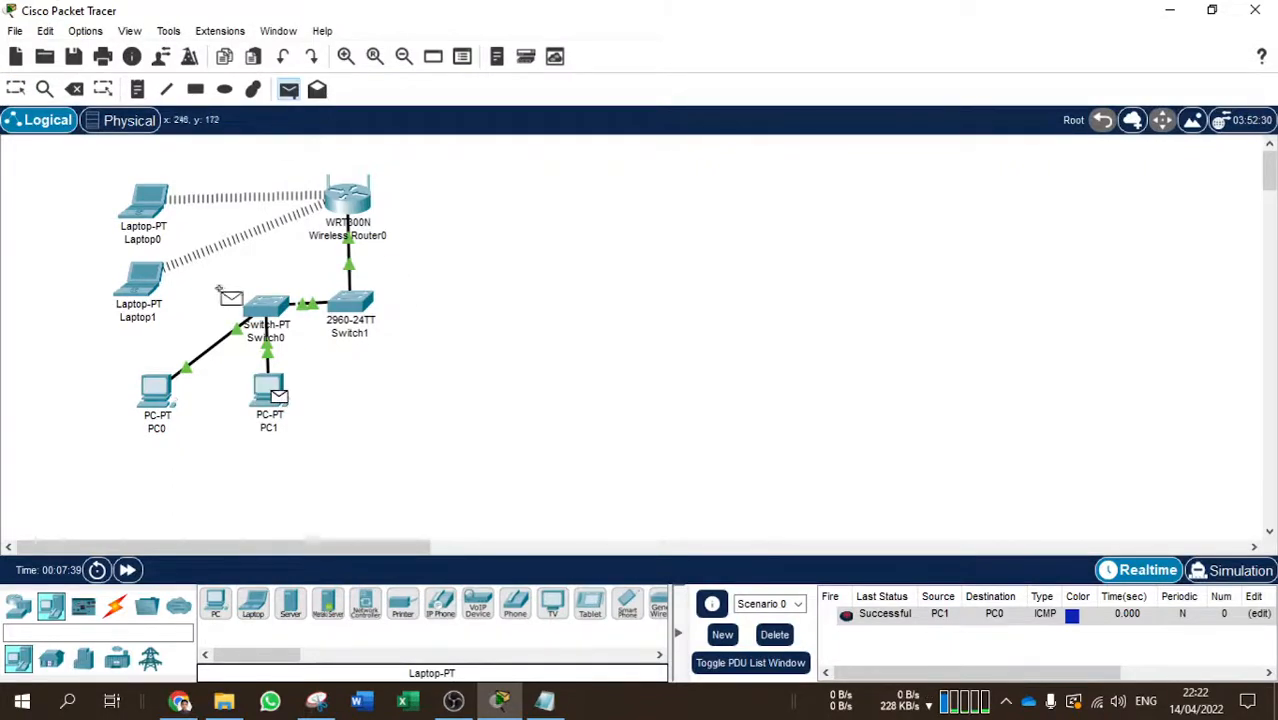
pyautogui.click(150, 203)
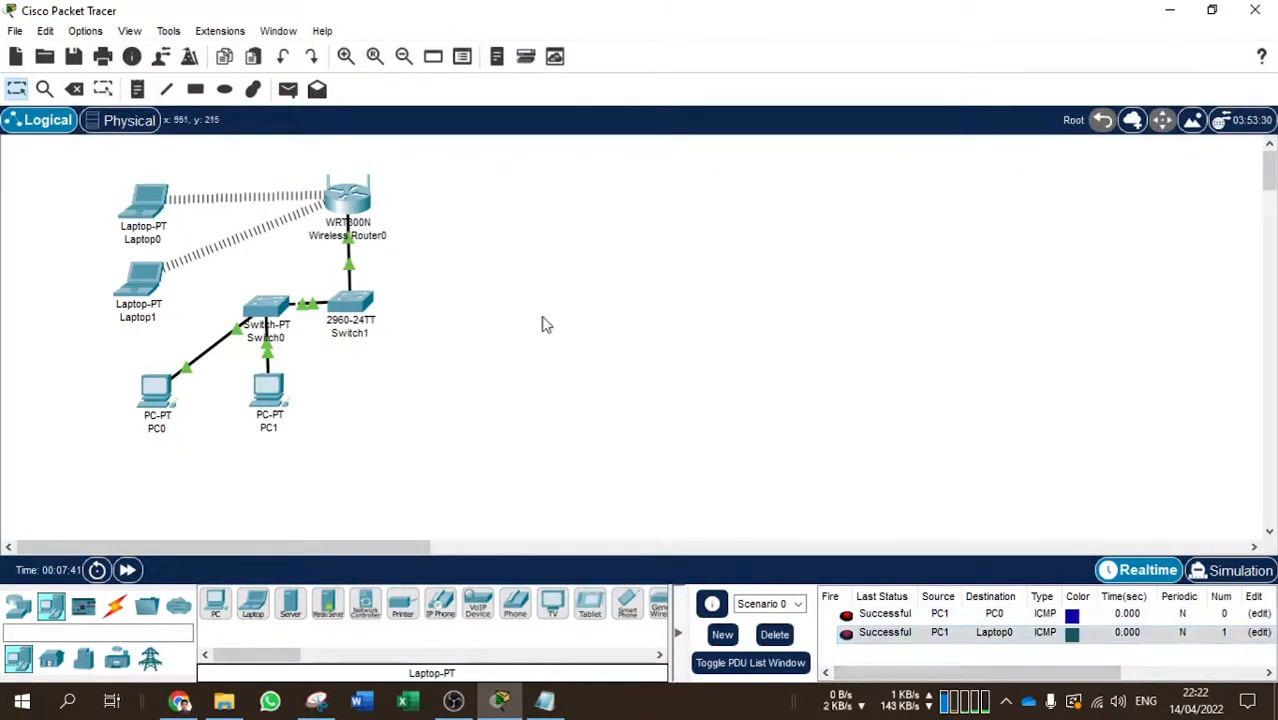
pyautogui.click(774, 634)
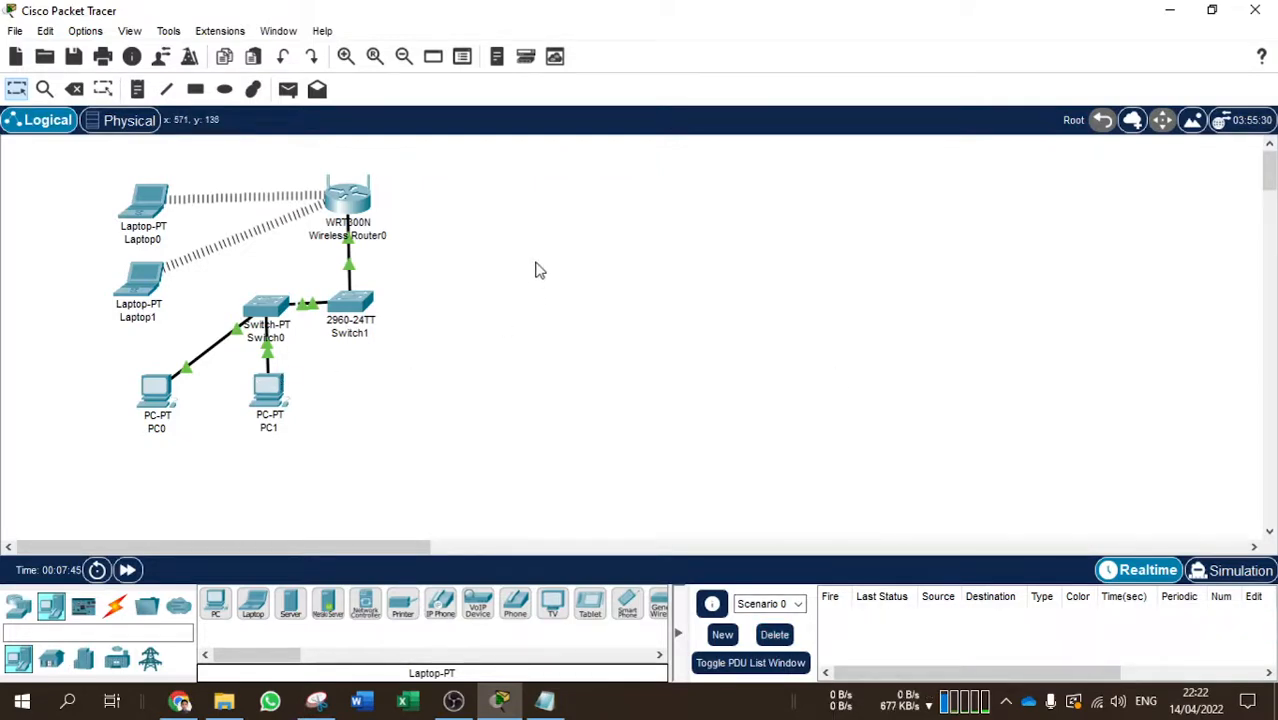
# Switch to the Snipping Tool reference diagram and circle the laptops with the wireless router, the whole Wireless Router section, and the HPKU smartphone
pyautogui.click(316, 700)
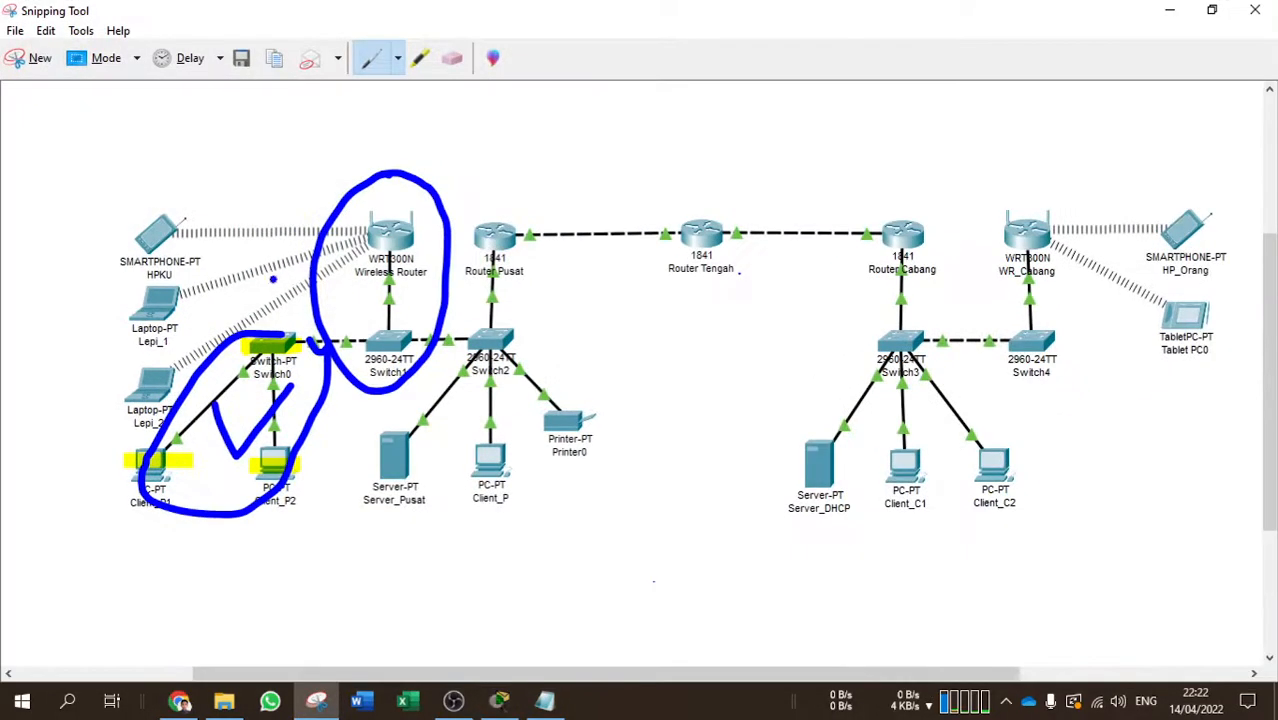
pyautogui.moveTo(130, 287)
pyautogui.mouseDown()
pyautogui.moveTo(322, 230)
pyautogui.moveTo(380, 312)
pyautogui.moveTo(102, 364)
pyautogui.moveTo(350, 260)
pyautogui.moveTo(388, 363)
pyautogui.mouseUp()
pyautogui.scroll(-1, 405, 233)
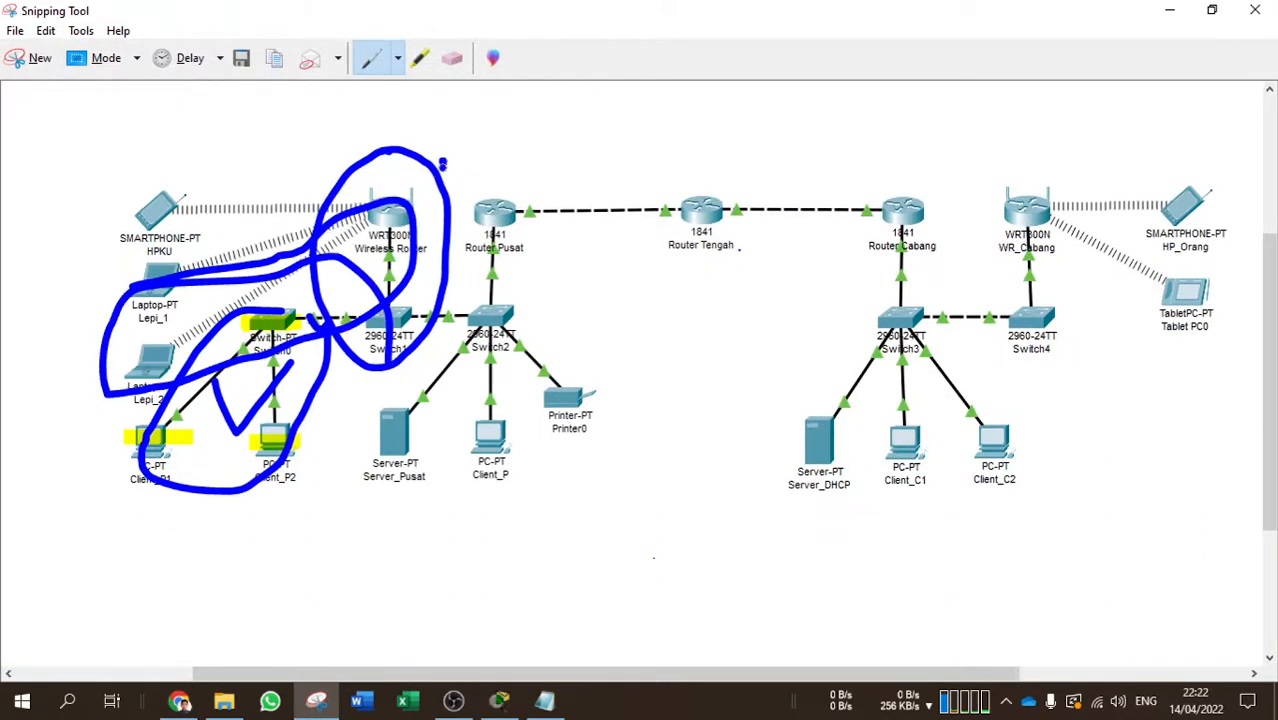
pyautogui.moveTo(443, 163)
pyautogui.mouseDown()
pyautogui.moveTo(334, 476)
pyautogui.moveTo(101, 338)
pyautogui.moveTo(135, 262)
pyautogui.moveTo(251, 193)
pyautogui.moveTo(97, 252)
pyautogui.moveTo(126, 270)
pyautogui.mouseUp()
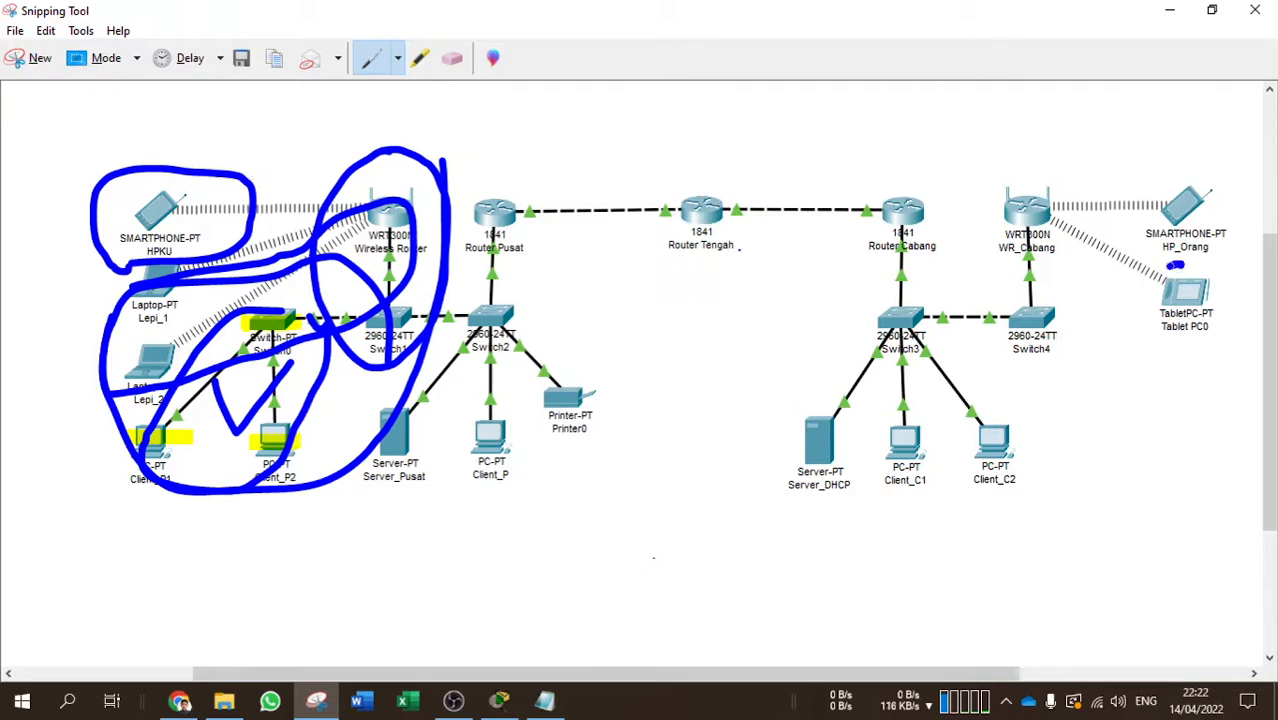
# Circle and scribble out the WR_Cabang group and Server_DHCP, outline the Router_Cabang network, circle the wireless router section again, and return to Packet Tracer
pyautogui.moveTo(1175, 265)
pyautogui.mouseDown()
pyautogui.moveTo(1180, 306)
pyautogui.moveTo(1167, 290)
pyautogui.mouseUp()
pyautogui.moveTo(1048, 149)
pyautogui.mouseDown()
pyautogui.moveTo(988, 330)
pyautogui.moveTo(1220, 258)
pyautogui.moveTo(1030, 140)
pyautogui.moveTo(1127, 239)
pyautogui.moveTo(1090, 362)
pyautogui.moveTo(1065, 300)
pyautogui.moveTo(1150, 338)
pyautogui.moveTo(952, 360)
pyautogui.moveTo(1150, 215)
pyautogui.mouseUp()
pyautogui.moveTo(826, 368)
pyautogui.mouseDown()
pyautogui.moveTo(796, 450)
pyautogui.moveTo(845, 440)
pyautogui.moveTo(812, 475)
pyautogui.moveTo(840, 400)
pyautogui.moveTo(850, 500)
pyautogui.mouseUp()
pyautogui.moveTo(935, 160)
pyautogui.mouseDown()
pyautogui.moveTo(872, 175)
pyautogui.moveTo(912, 535)
pyautogui.moveTo(1012, 335)
pyautogui.moveTo(932, 165)
pyautogui.mouseUp()
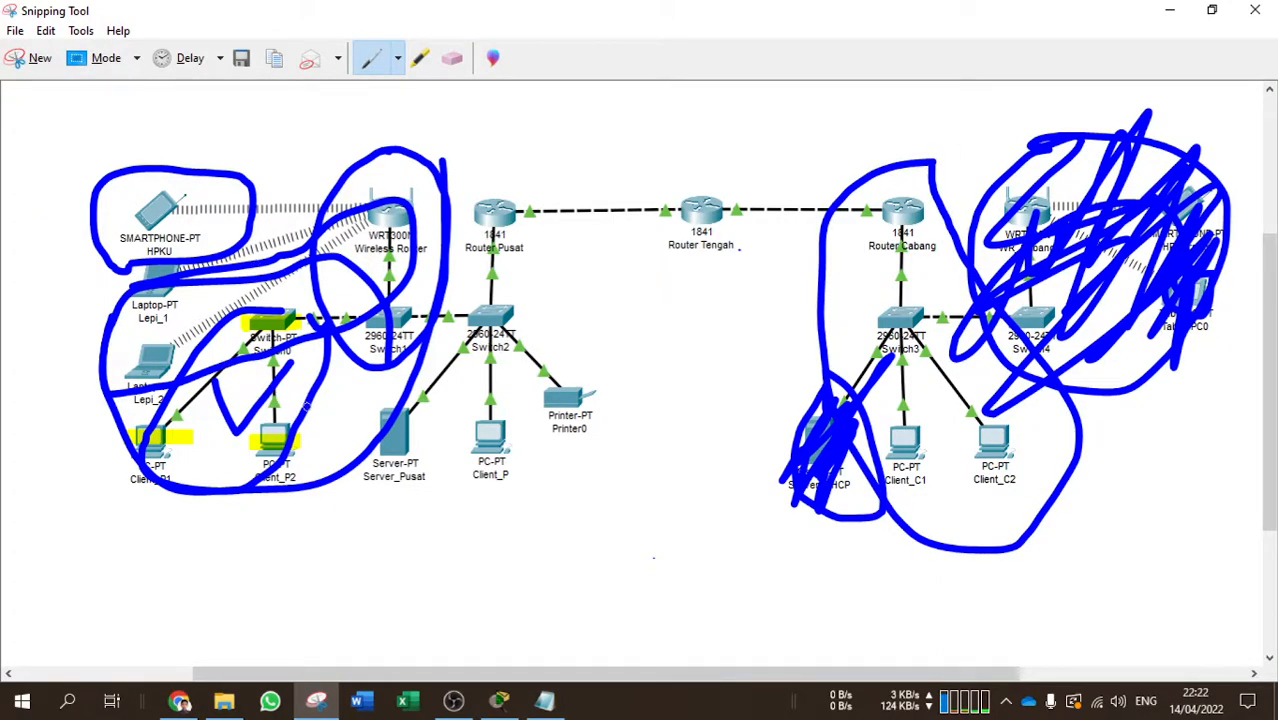
pyautogui.moveTo(426, 217)
pyautogui.mouseDown()
pyautogui.moveTo(355, 355)
pyautogui.moveTo(250, 296)
pyautogui.moveTo(390, 190)
pyautogui.mouseUp()
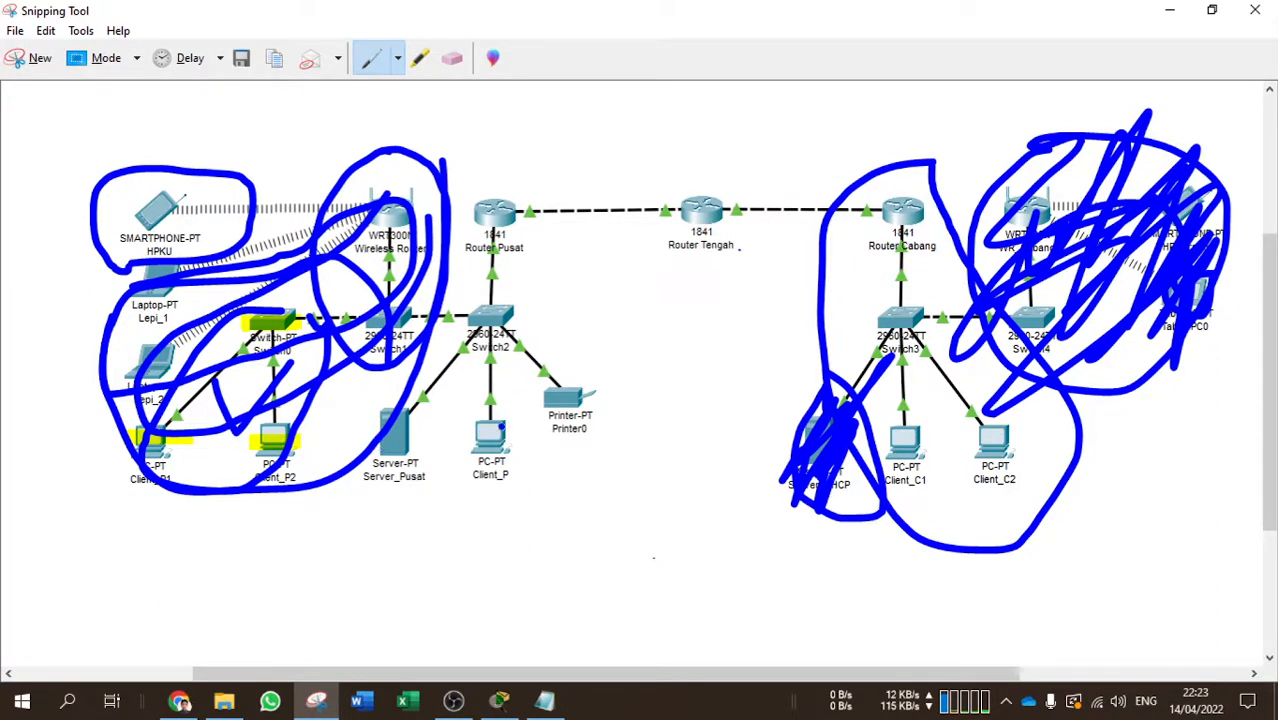
pyautogui.click(1168, 10)
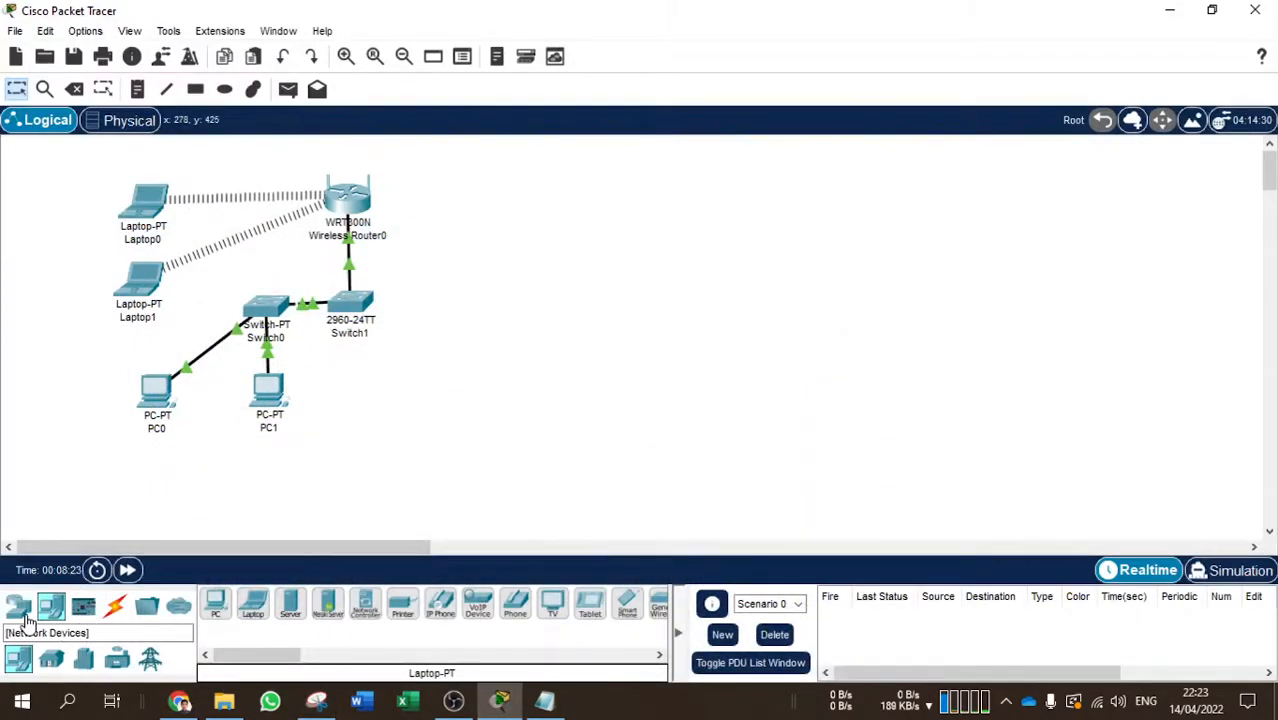
# Add a Server-PT end device to the workspace on the right of PC1
pyautogui.click(18, 605)
pyautogui.click(51, 605)
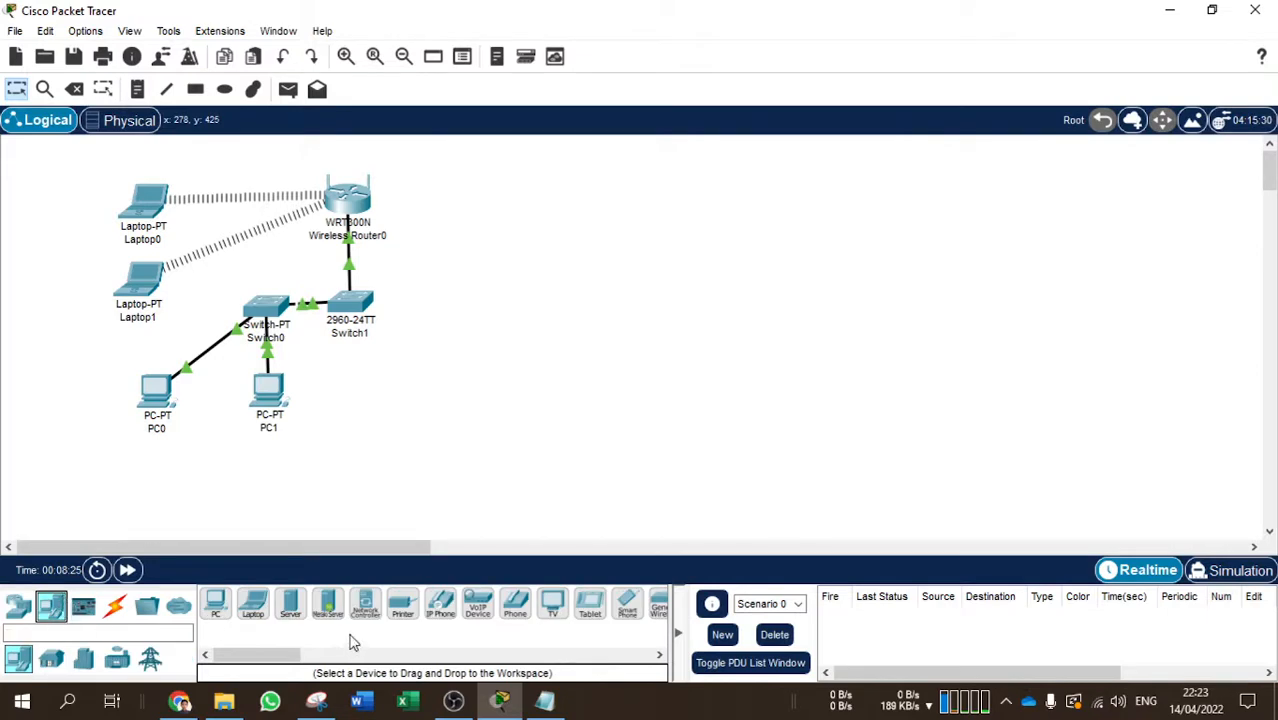
pyautogui.click(290, 605)
pyautogui.click(435, 408)
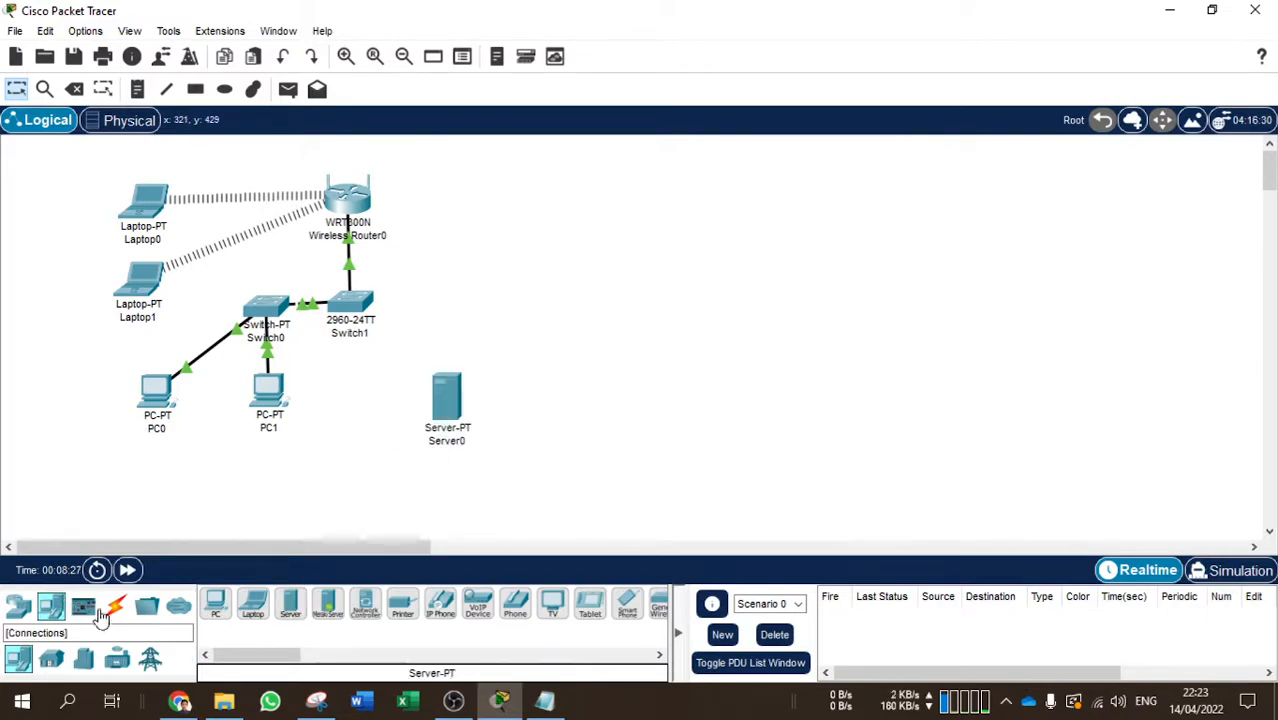
# Add a 2960 switch on the right of Switch1, align it with Switch1, and move Server0 to its lower left
pyautogui.click(24, 607)
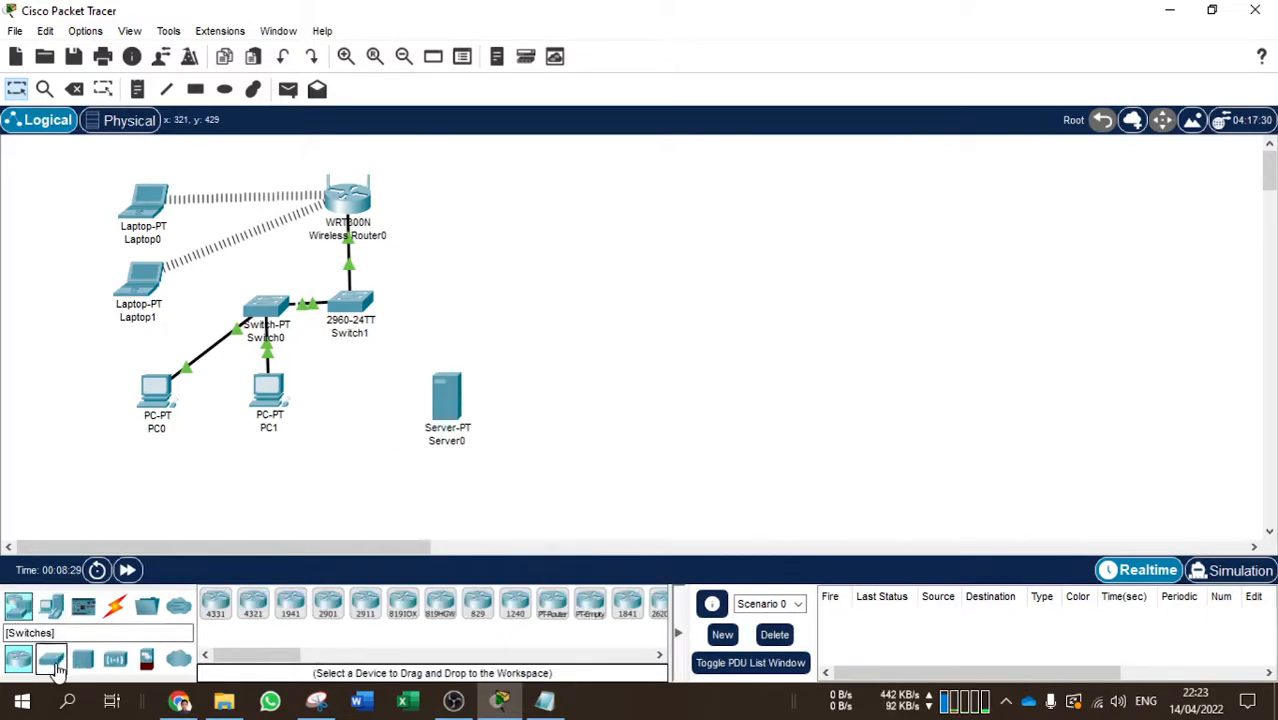
pyautogui.click(51, 658)
pyautogui.click(216, 605)
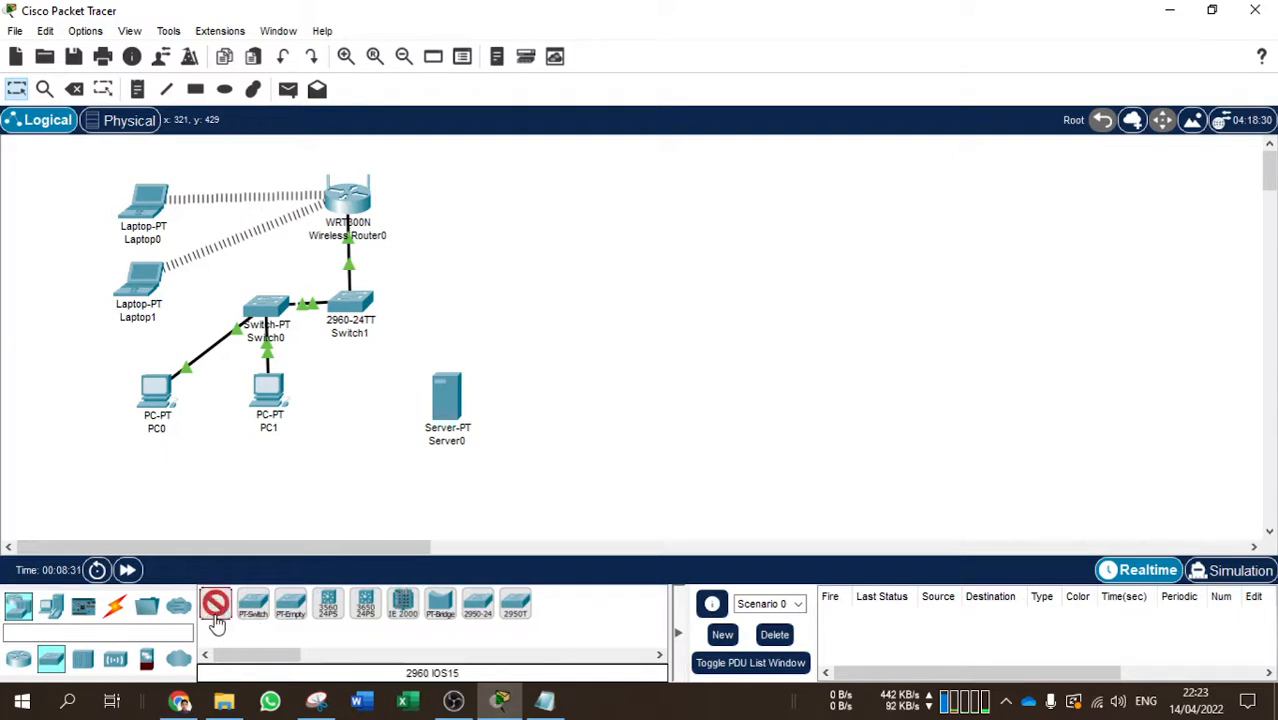
pyautogui.click(443, 288)
pyautogui.moveTo(453, 313); pyautogui.dragTo(445, 303)
pyautogui.moveTo(432, 418); pyautogui.dragTo(388, 409)
# Add a PC-PT end device on the right of Server0, below Switch2
pyautogui.click(55, 606)
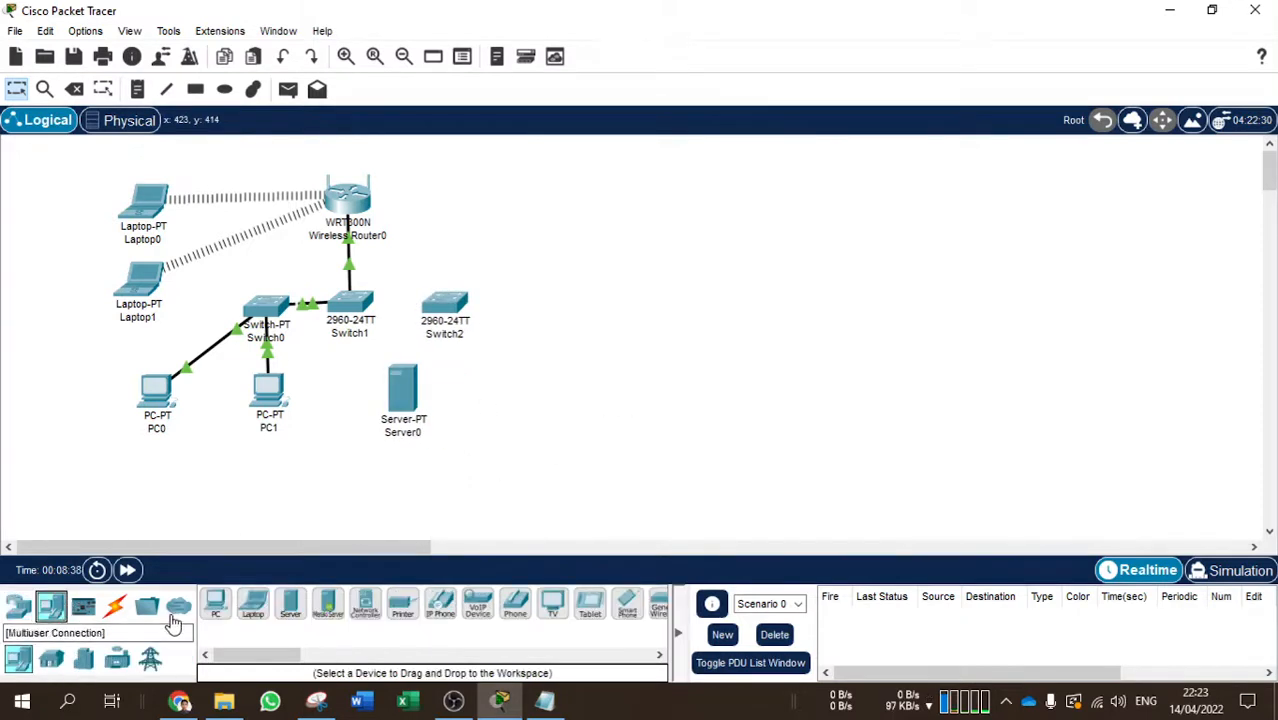
pyautogui.click(215, 603)
pyautogui.click(488, 400)
pyautogui.moveTo(491, 400); pyautogui.dragTo(488, 400)
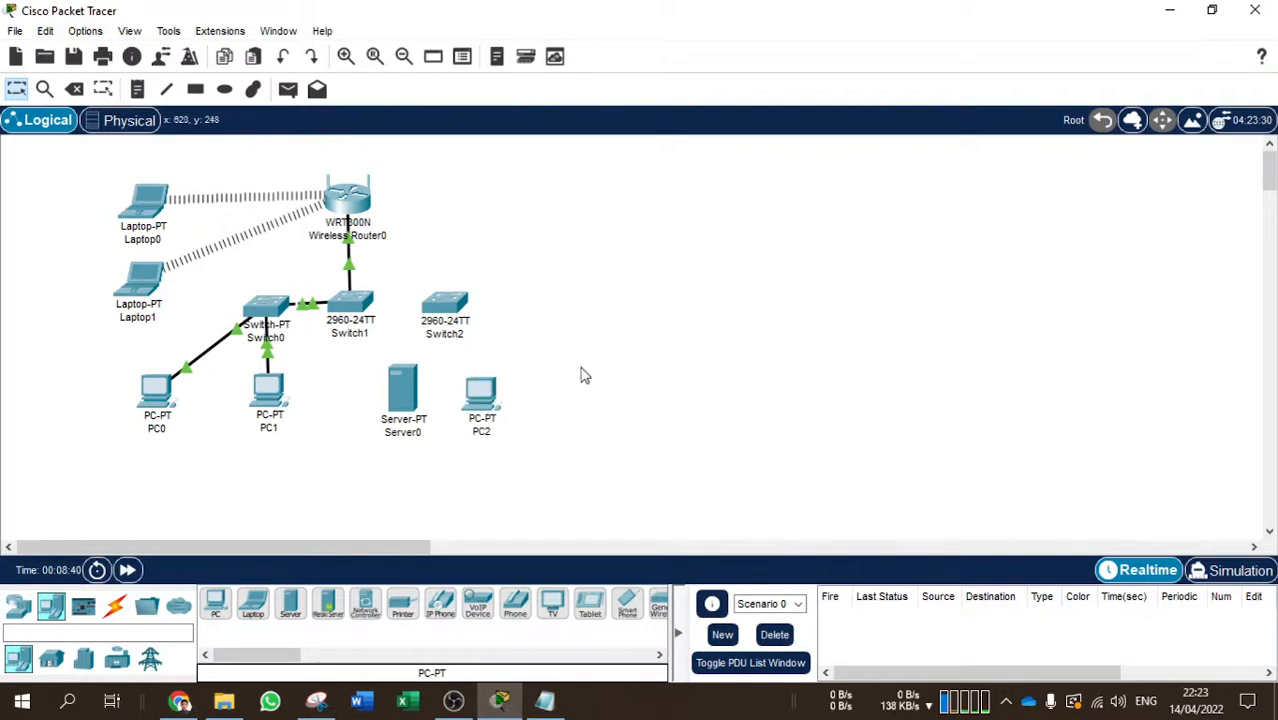
# Connect Switch1 to Switch2 with a copper cross-over cable
pyautogui.click(115, 606)
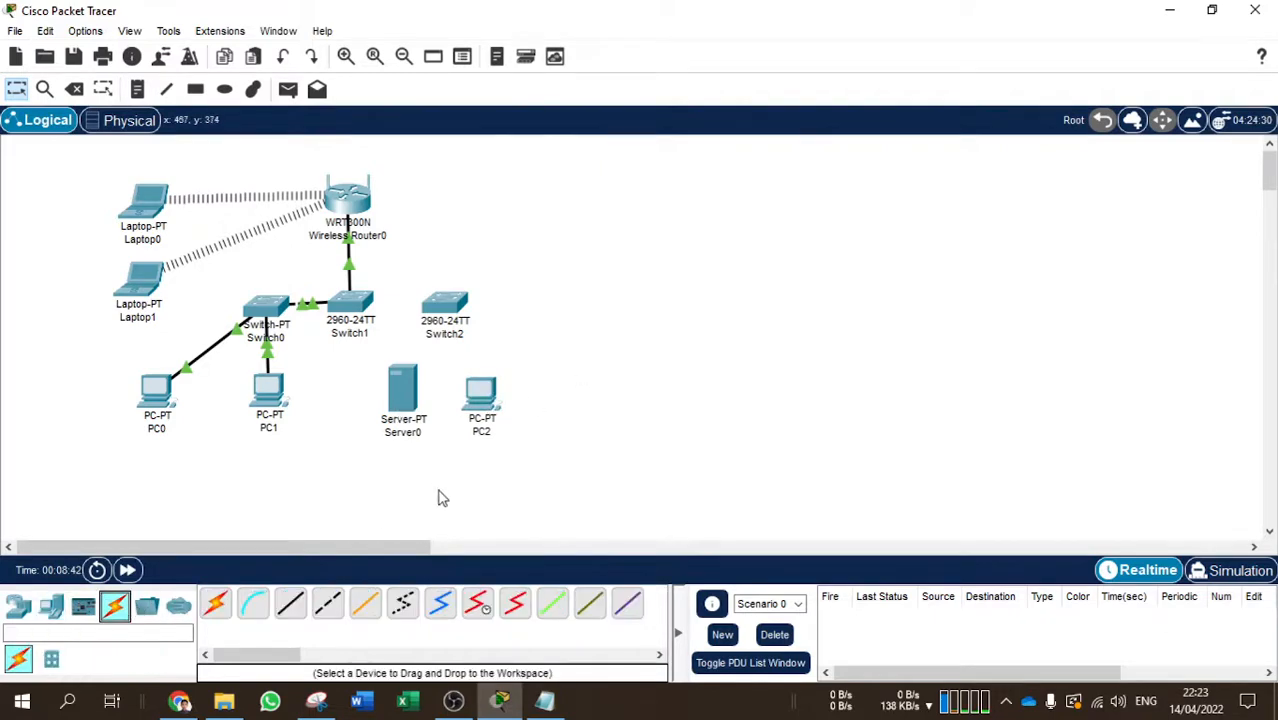
pyautogui.click(330, 605)
pyautogui.click(350, 300)
pyautogui.click(456, 63)
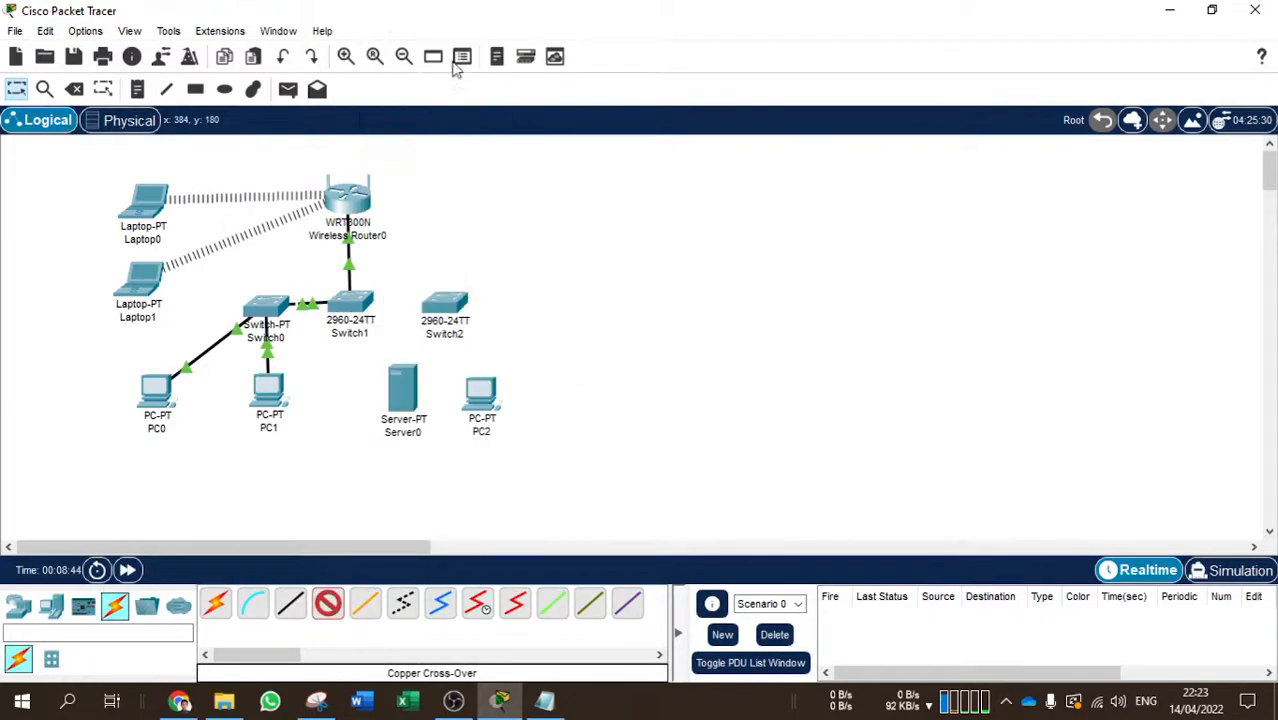
pyautogui.click(459, 303)
pyautogui.click(515, 115)
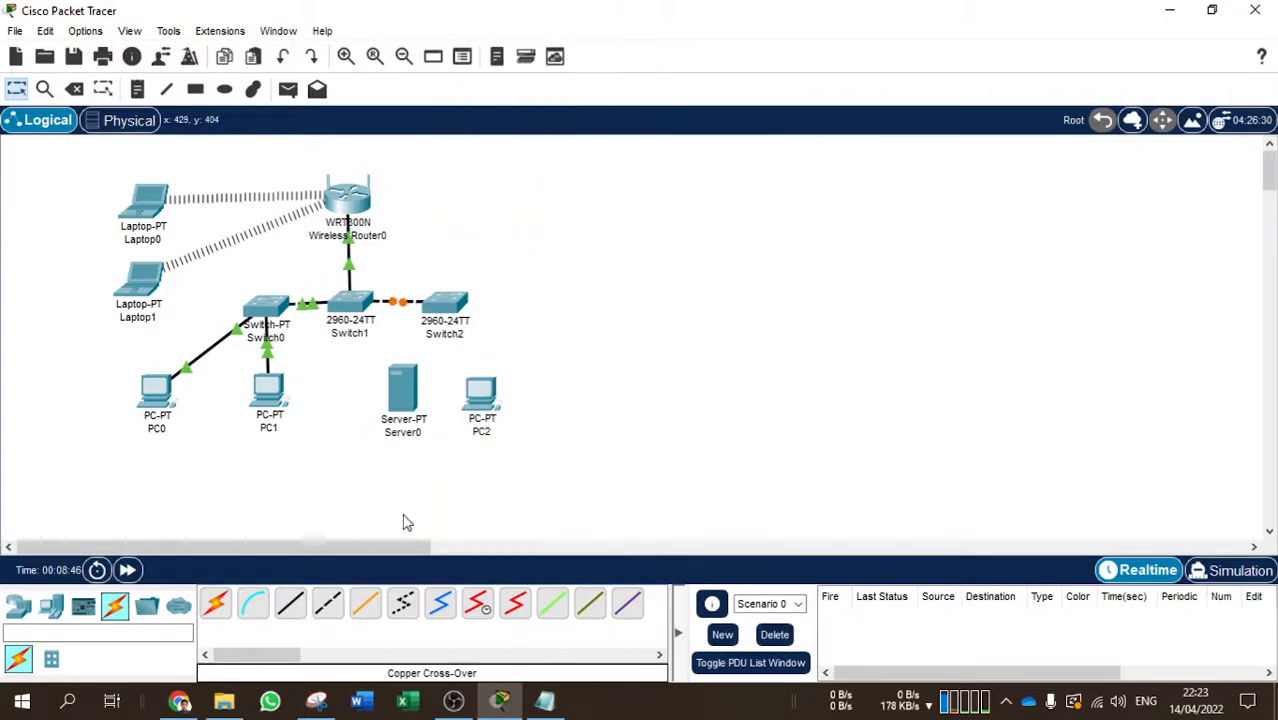
# Connect Server0's FastEthernet0 port to Switch2 with a copper straight-through cable
pyautogui.click(290, 605)
pyautogui.click(405, 385)
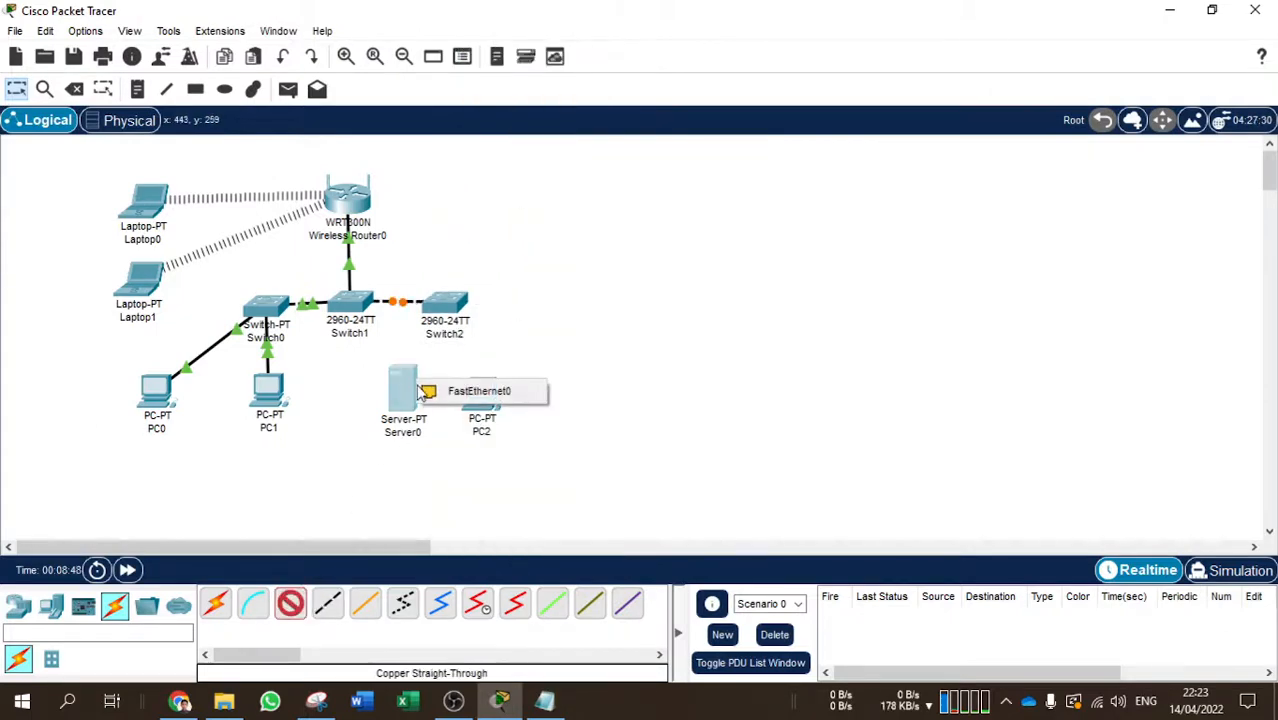
pyautogui.click(470, 390)
pyautogui.click(456, 318)
pyautogui.click(500, 53)
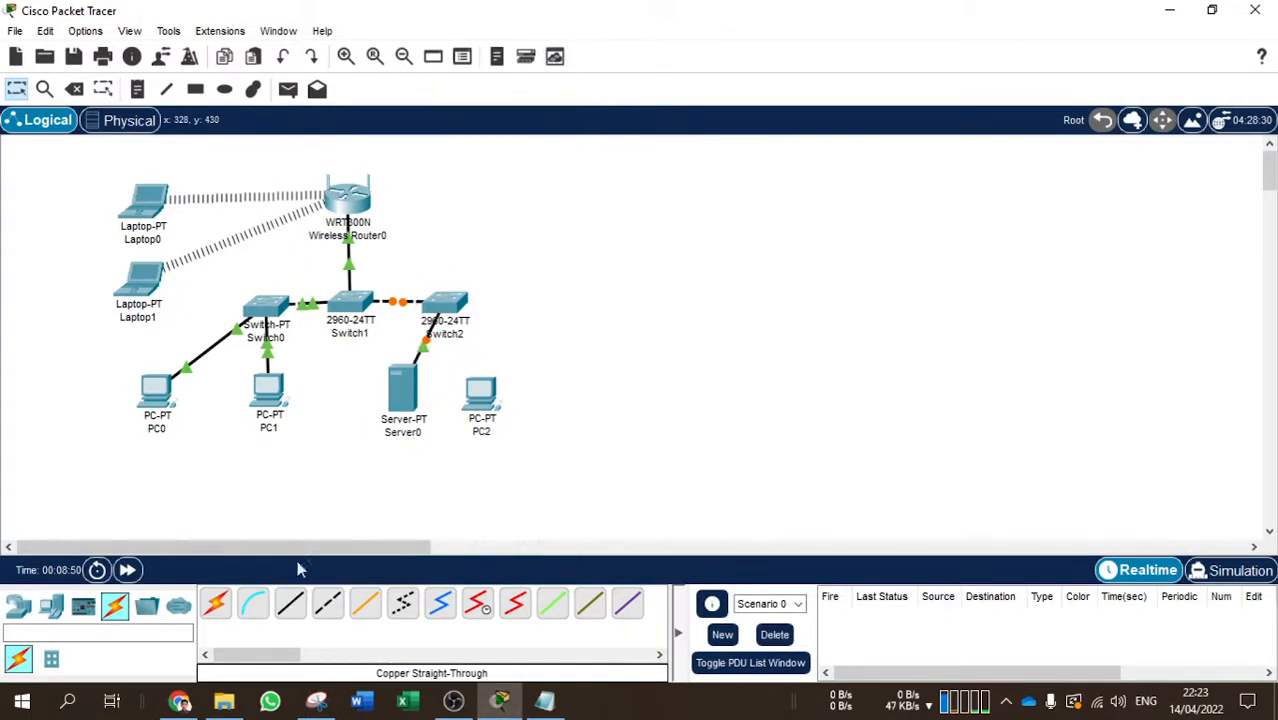
# Connect PC2 to Switch2 with a copper straight-through cable
pyautogui.click(478, 390)
pyautogui.click(520, 470)
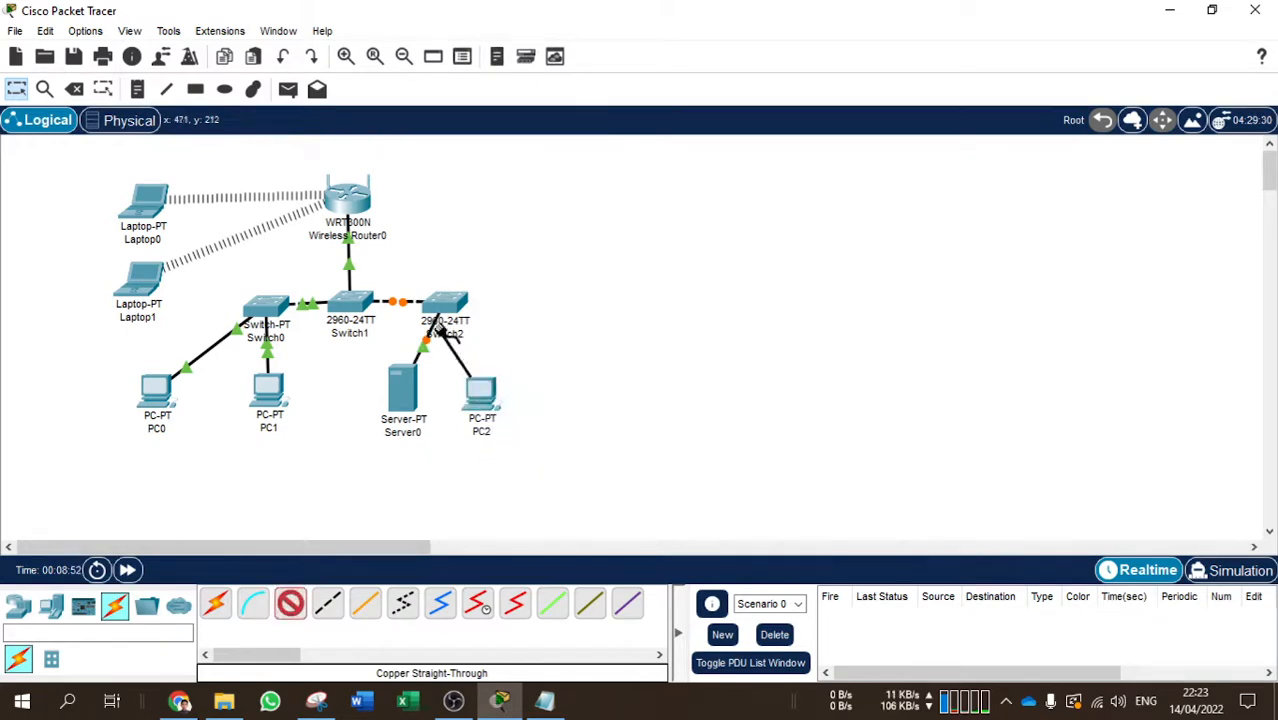
pyautogui.click(447, 308)
pyautogui.click(541, 150)
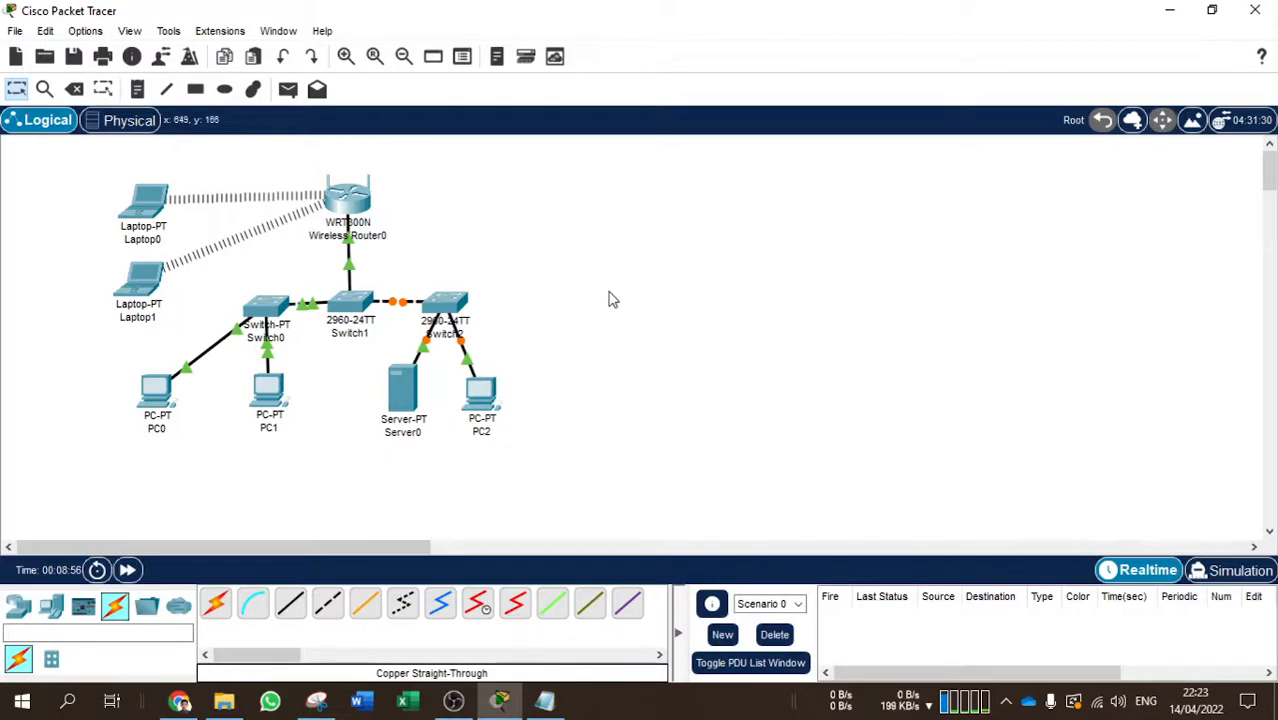
# Open Server0's IP Configuration and begin its static IPv4 address with 192.168
pyautogui.click(403, 392)
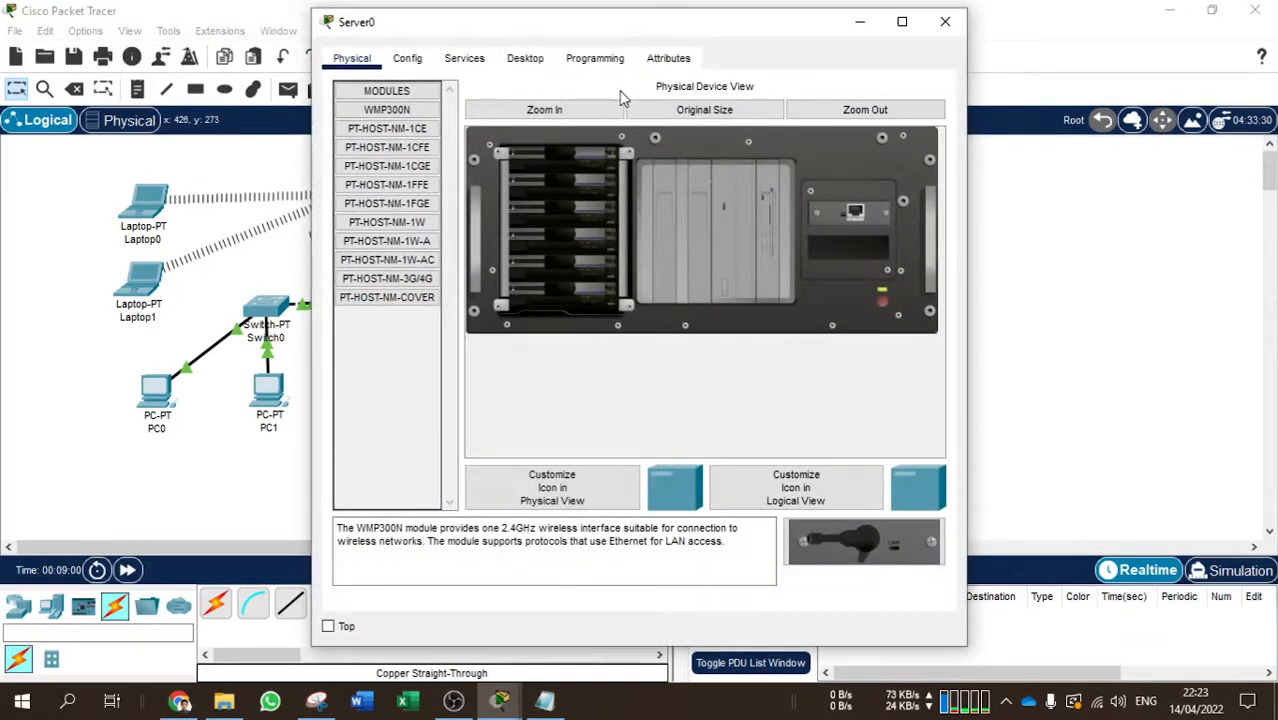
pyautogui.click(515, 64)
pyautogui.click(377, 148)
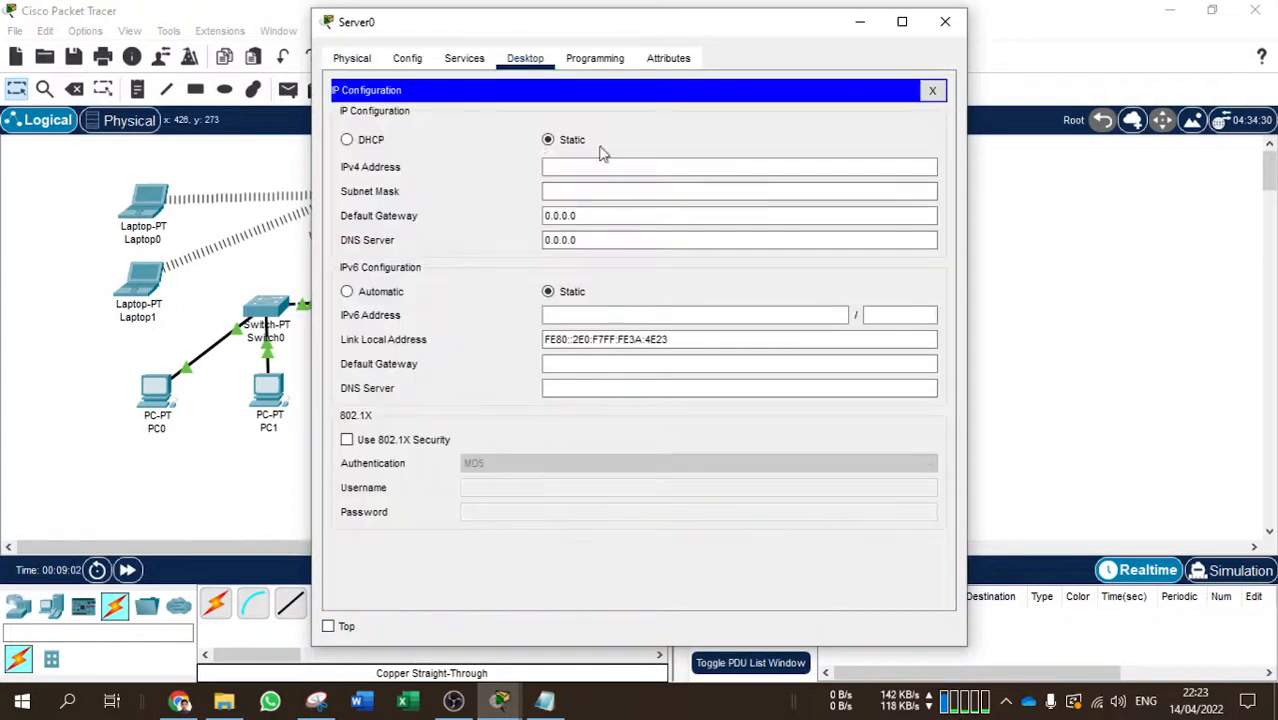
pyautogui.click(619, 165)
pyautogui.write('192.168')
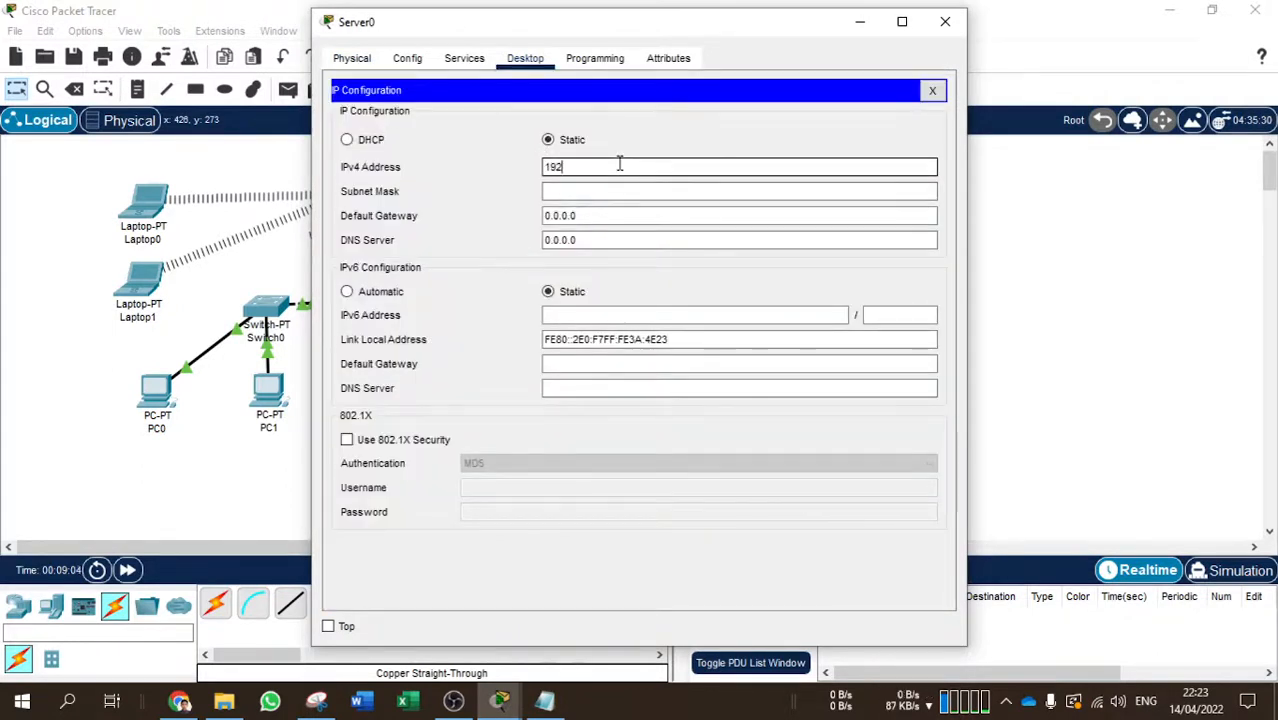
# In the Notepad address list, rename the DNS label of 192.168.0.2 to "Server dan dns" and minimize Notepad
pyautogui.click(544, 700)
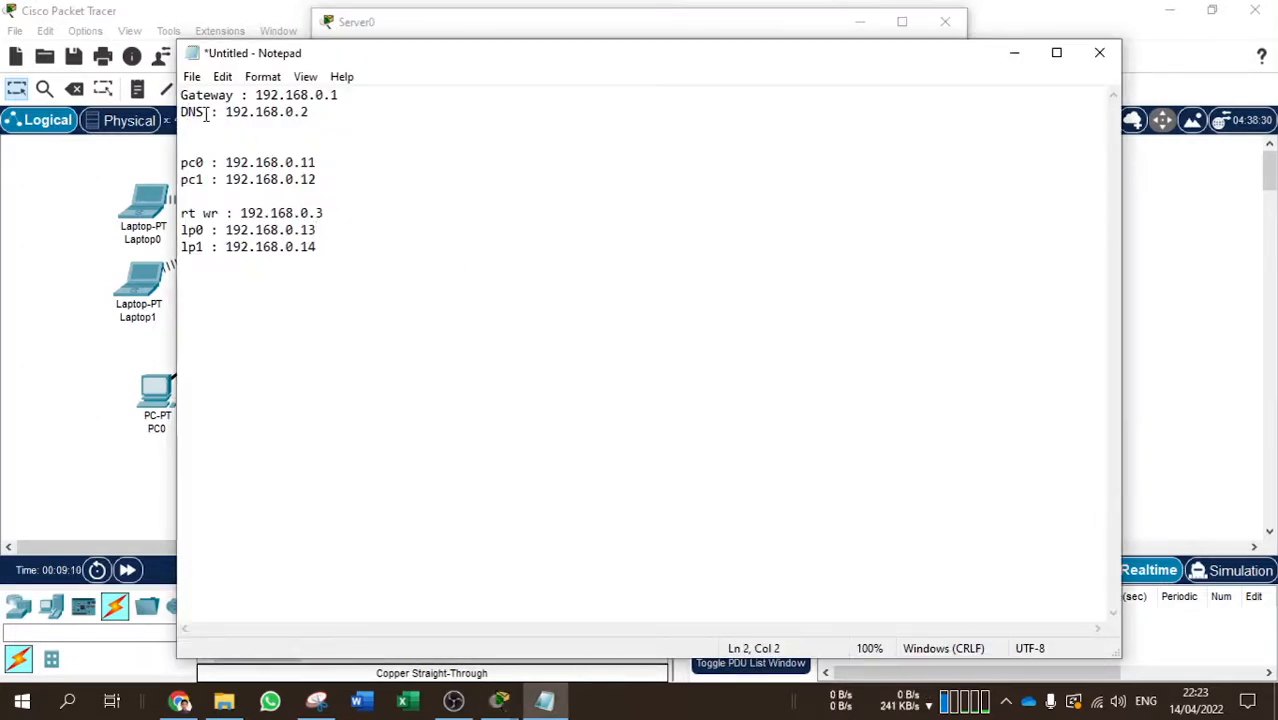
pyautogui.moveTo(205, 114); pyautogui.dragTo(179, 115)
pyautogui.write('Server d')
pyautogui.write('an d')
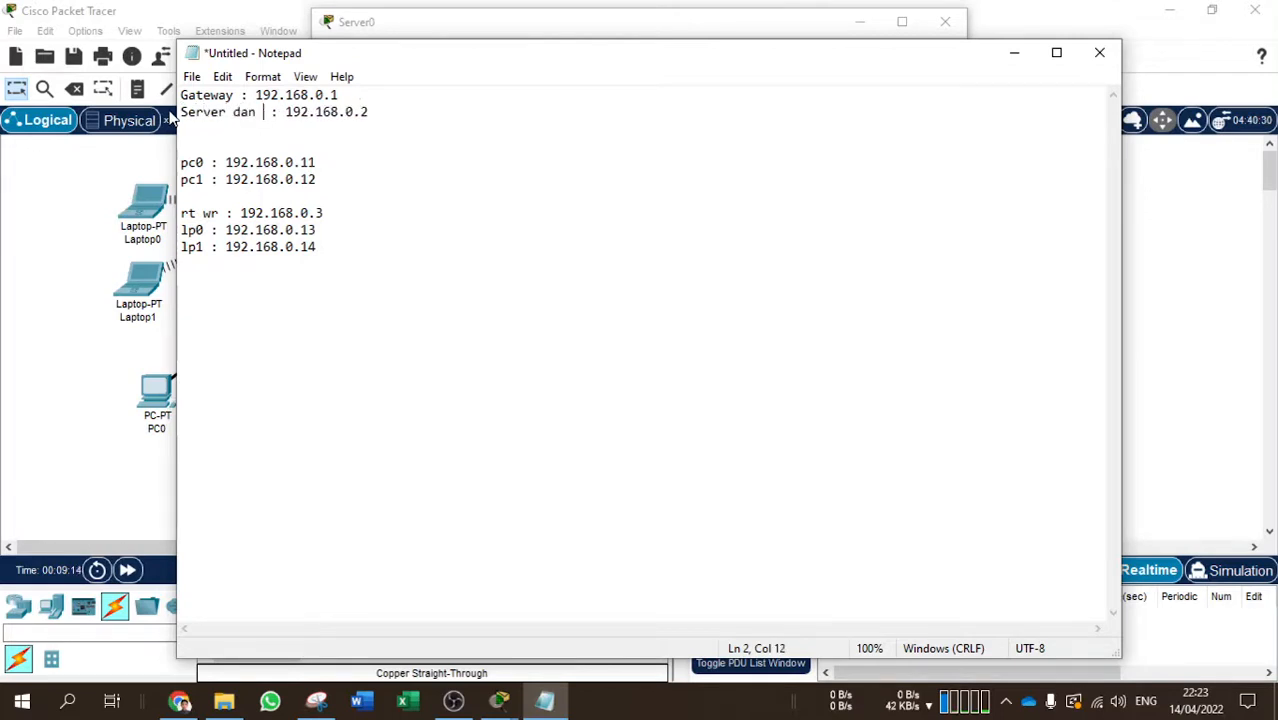
pyautogui.write('ns')
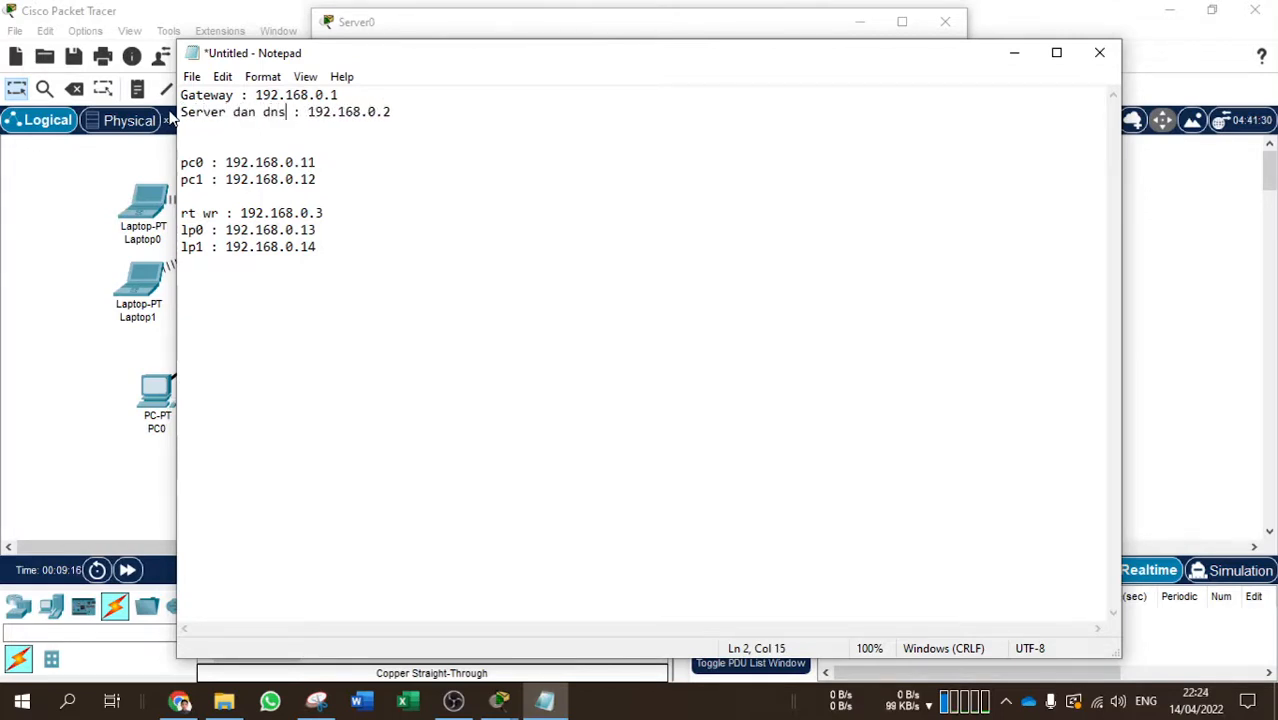
pyautogui.click(1024, 56)
# Give Server0 the static IPv4 address 192.168.0.2 with subnet mask 255.255.255.0
pyautogui.click(692, 363)
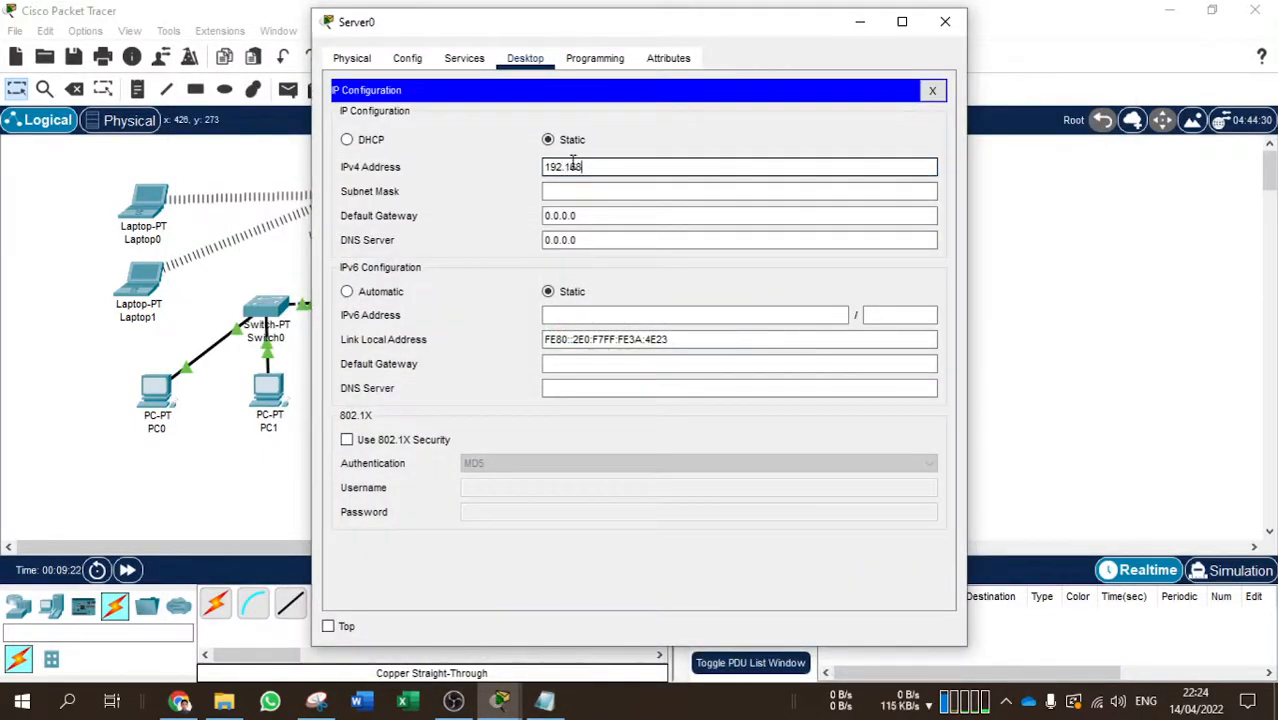
pyautogui.write('192.168.0.2')
pyautogui.press('Tab')
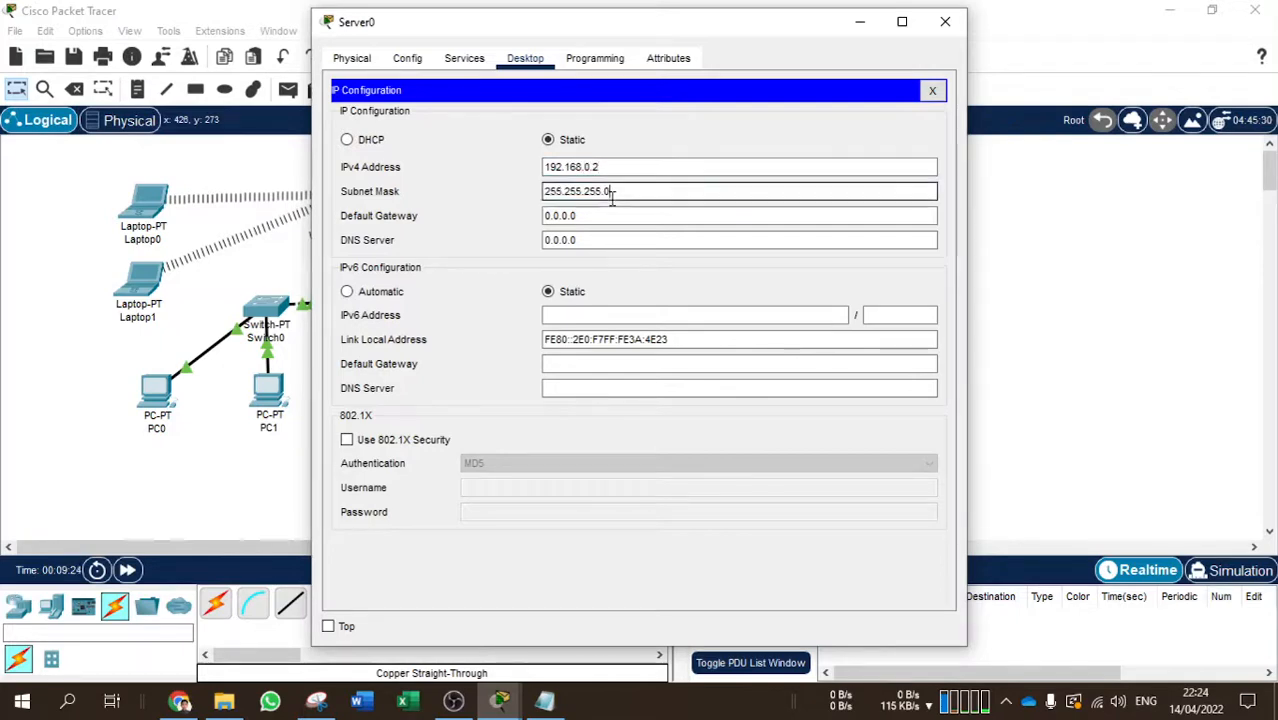
# Set Server0's default gateway to 192.168.0.1 and its DNS server to 192.168.0.2, and close its IP Configuration
pyautogui.press('Tab')
pyautogui.moveTo(664, 167); pyautogui.dragTo(514, 158)
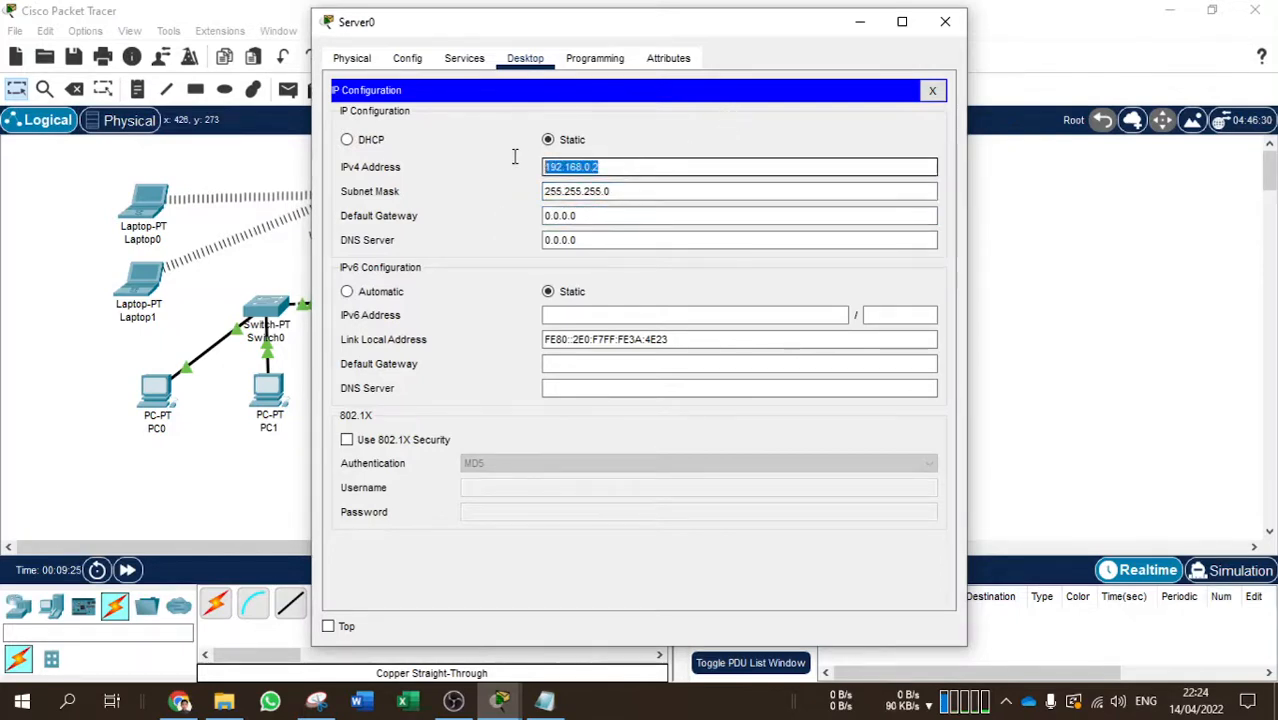
pyautogui.hotkey('ctrl', 'c')
pyautogui.press('Tab')
pyautogui.press('Tab')
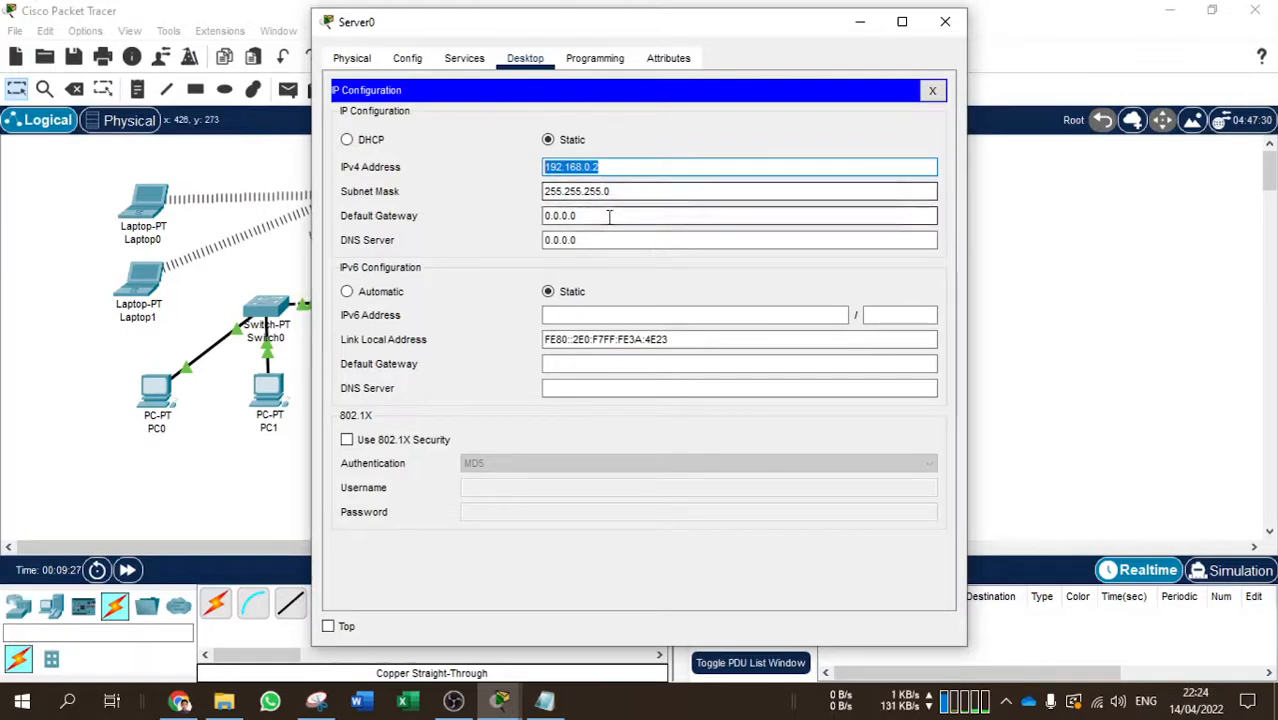
pyautogui.hotkey('ctrl', 'v')
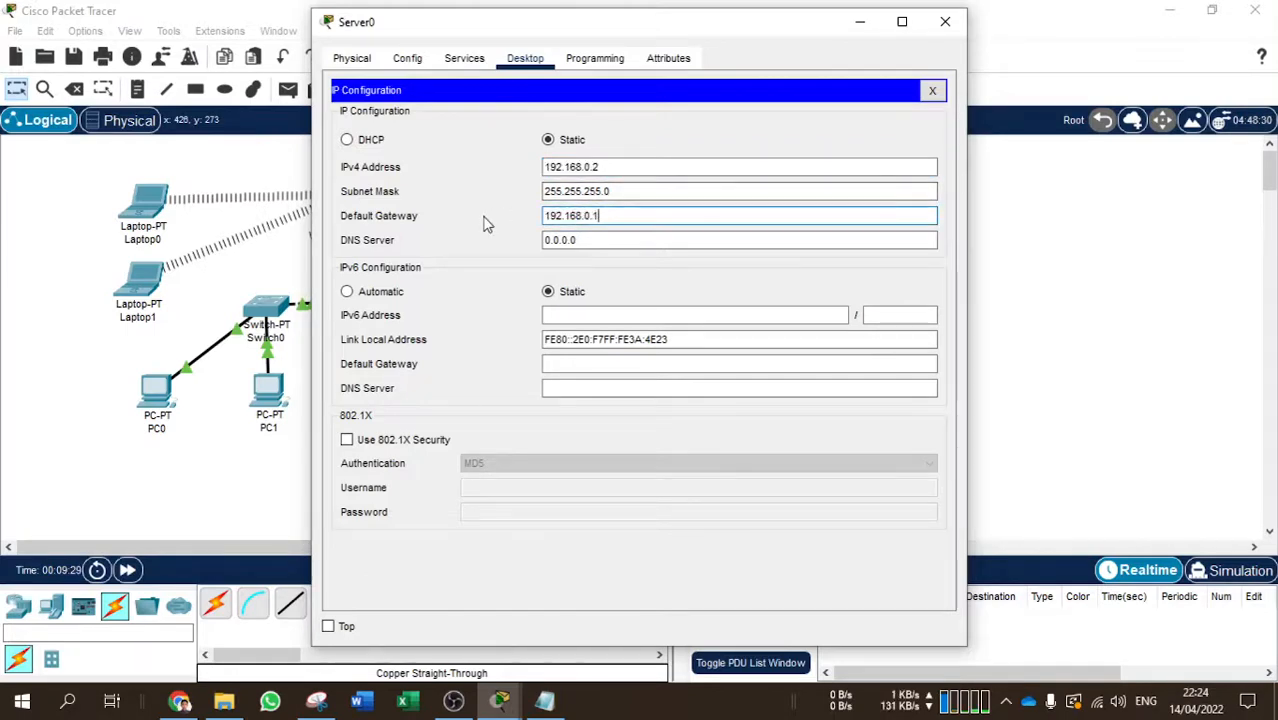
pyautogui.moveTo(596, 245); pyautogui.dragTo(514, 236)
pyautogui.hotkey('ctrl', 'v')
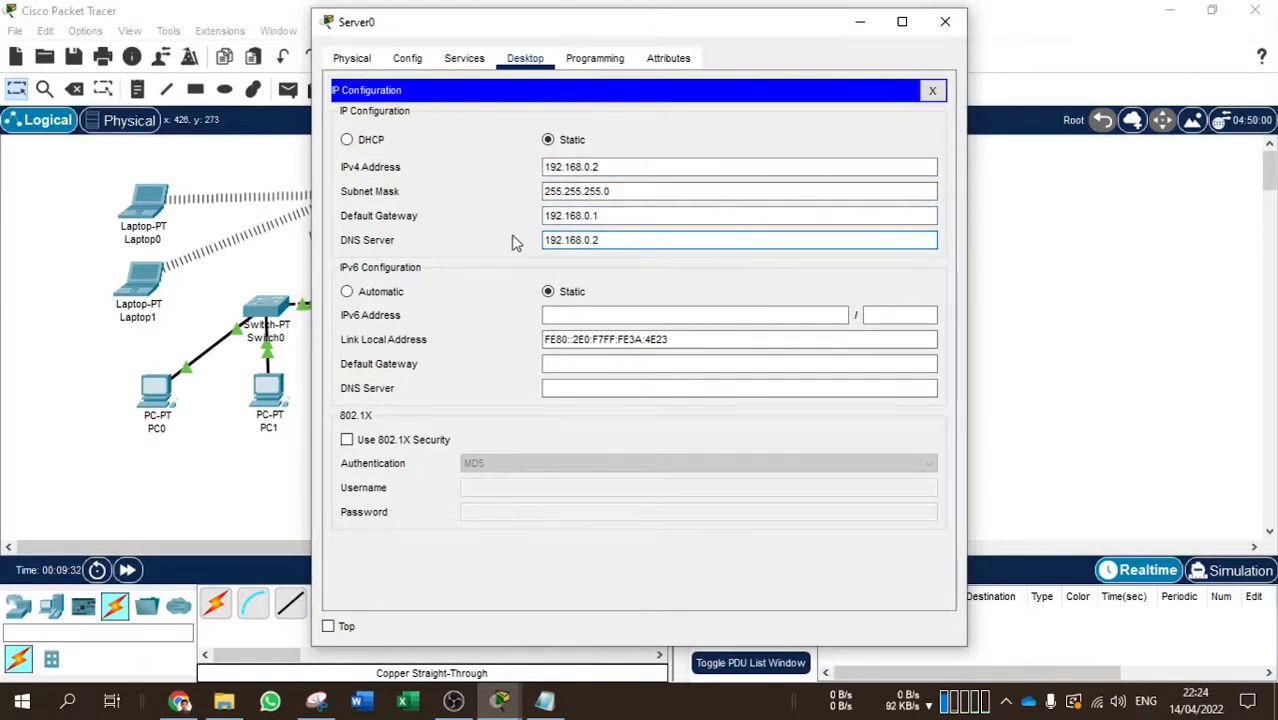
pyautogui.click(932, 90)
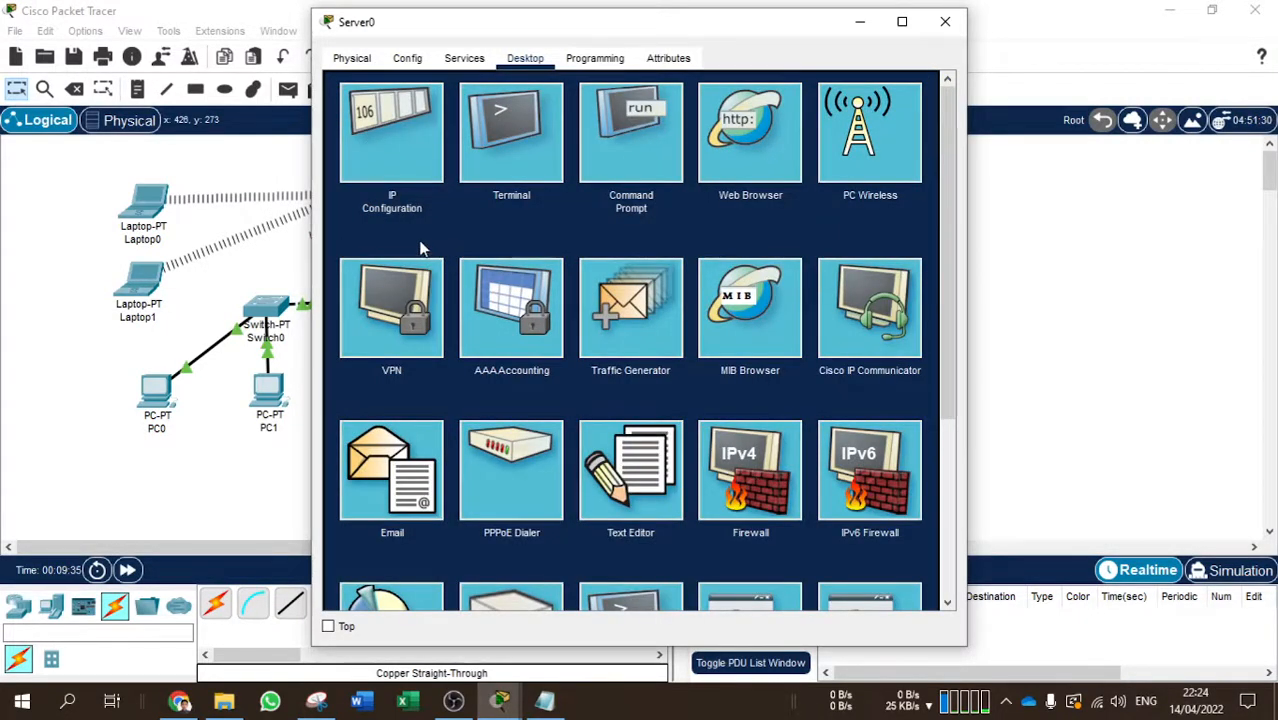
# In Server0's HTTP service, change the welcome line of index.html to "Welcome to WEB AKBAR" and save, overwriting the existing file
pyautogui.click(470, 62)
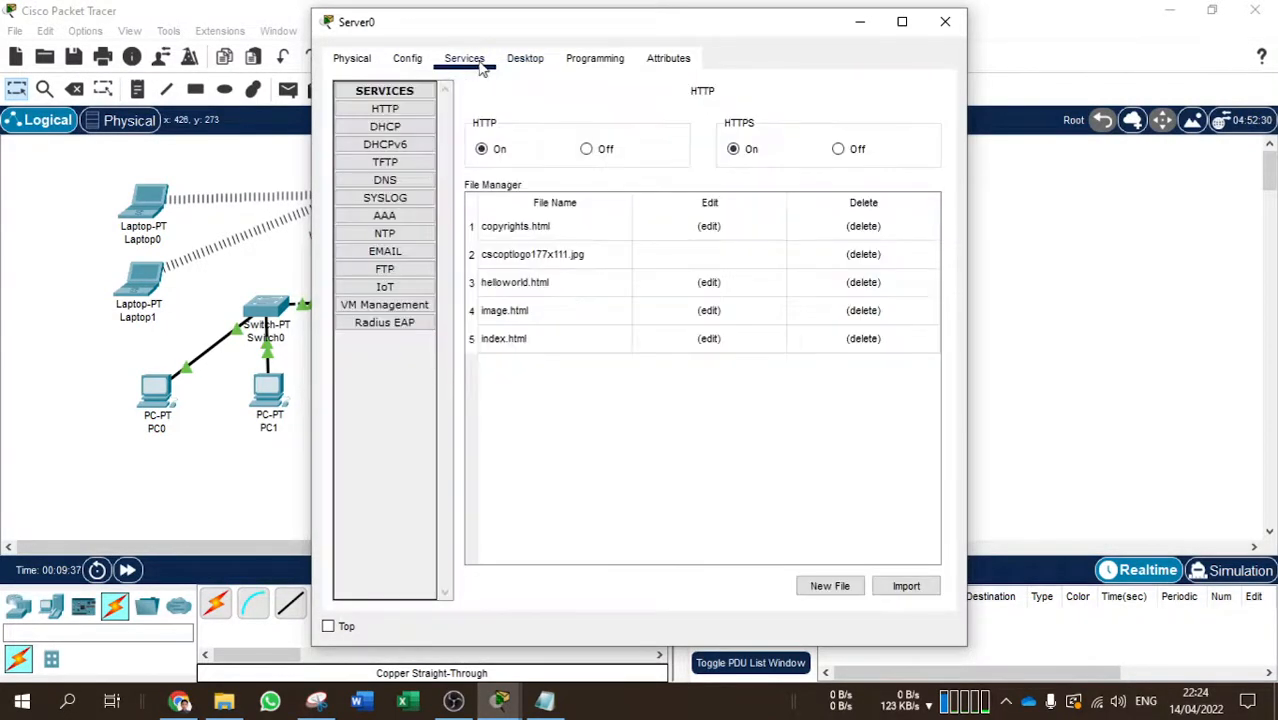
pyautogui.click(420, 107)
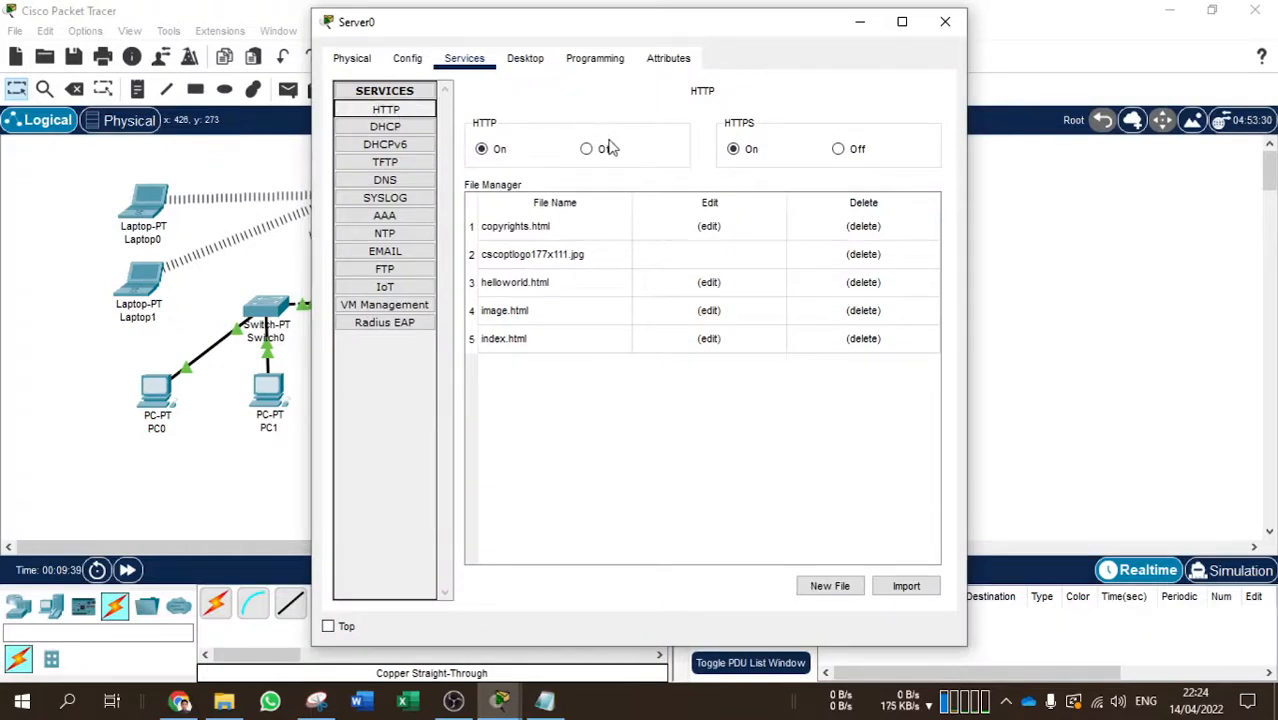
pyautogui.click(703, 340)
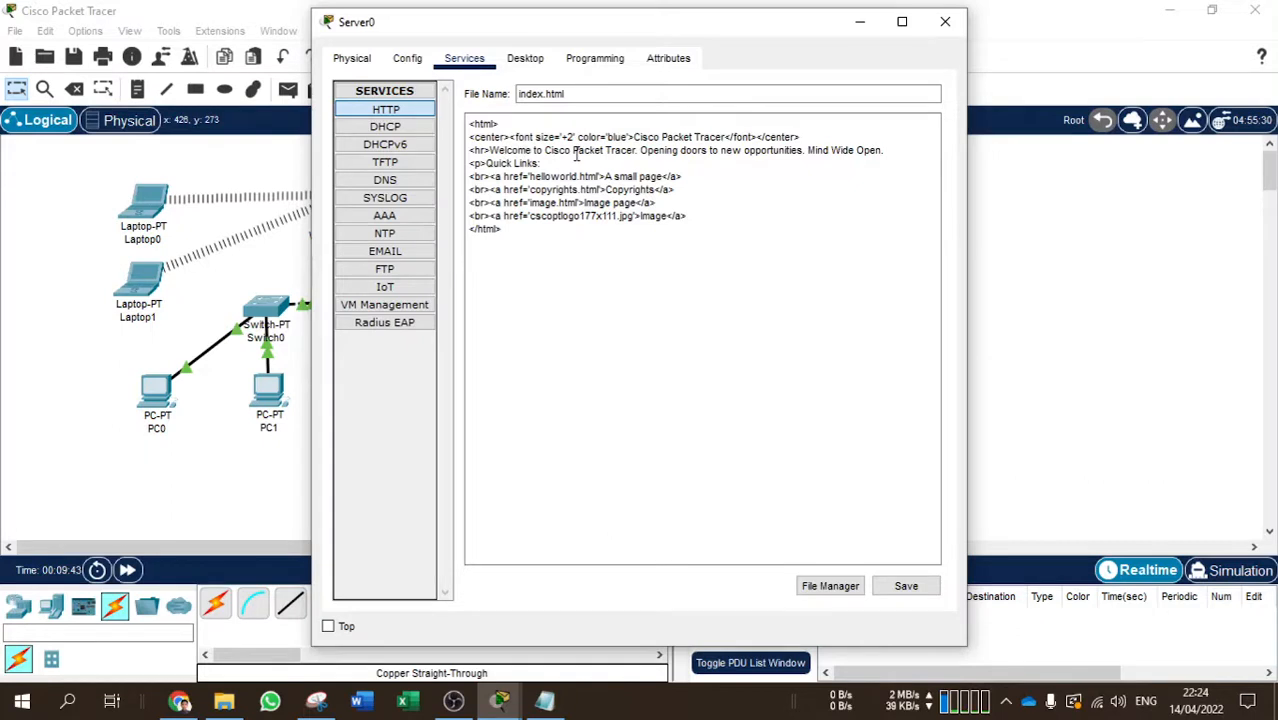
pyautogui.moveTo(545, 151); pyautogui.dragTo(937, 153)
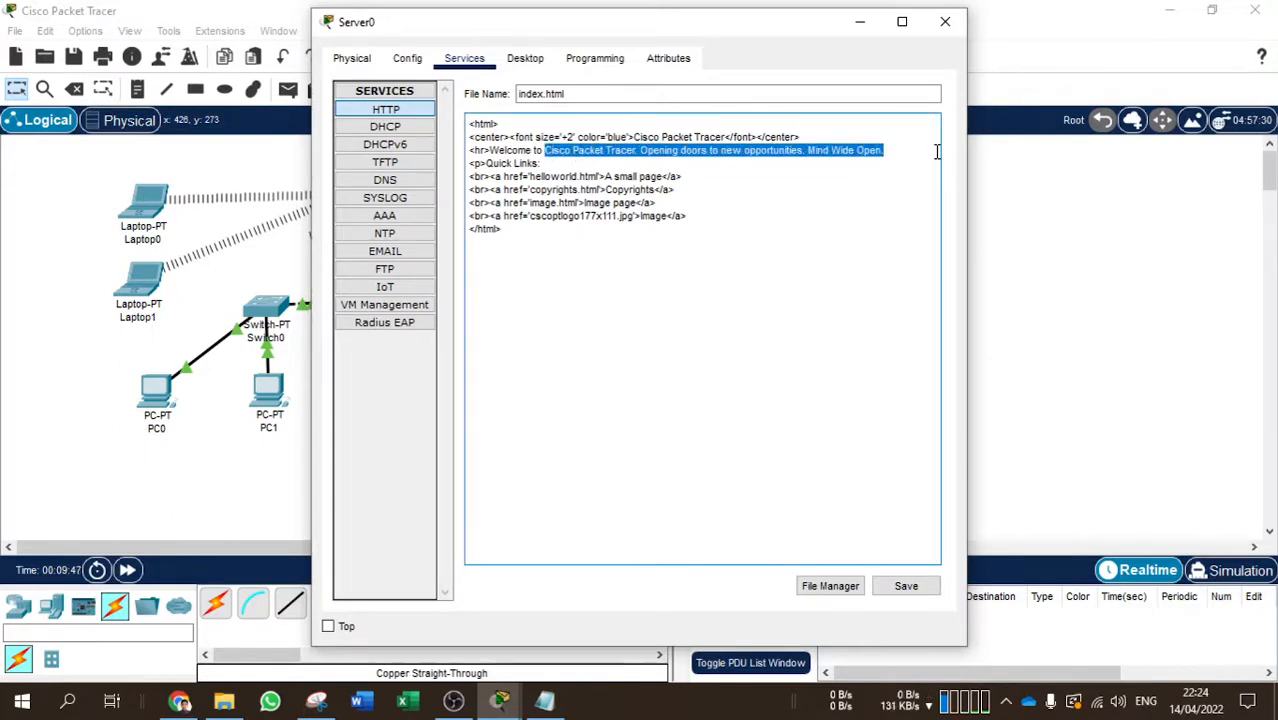
pyautogui.write('Welcome to WEB AKBAR')
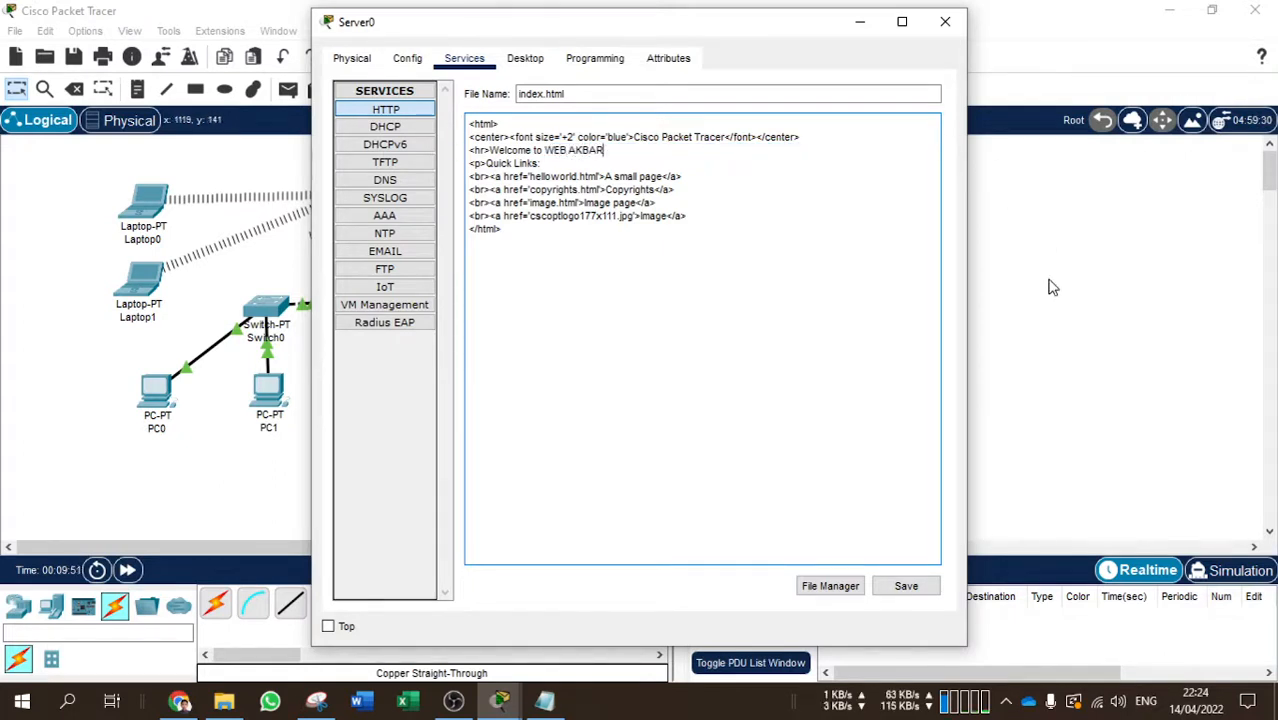
pyautogui.click(907, 589)
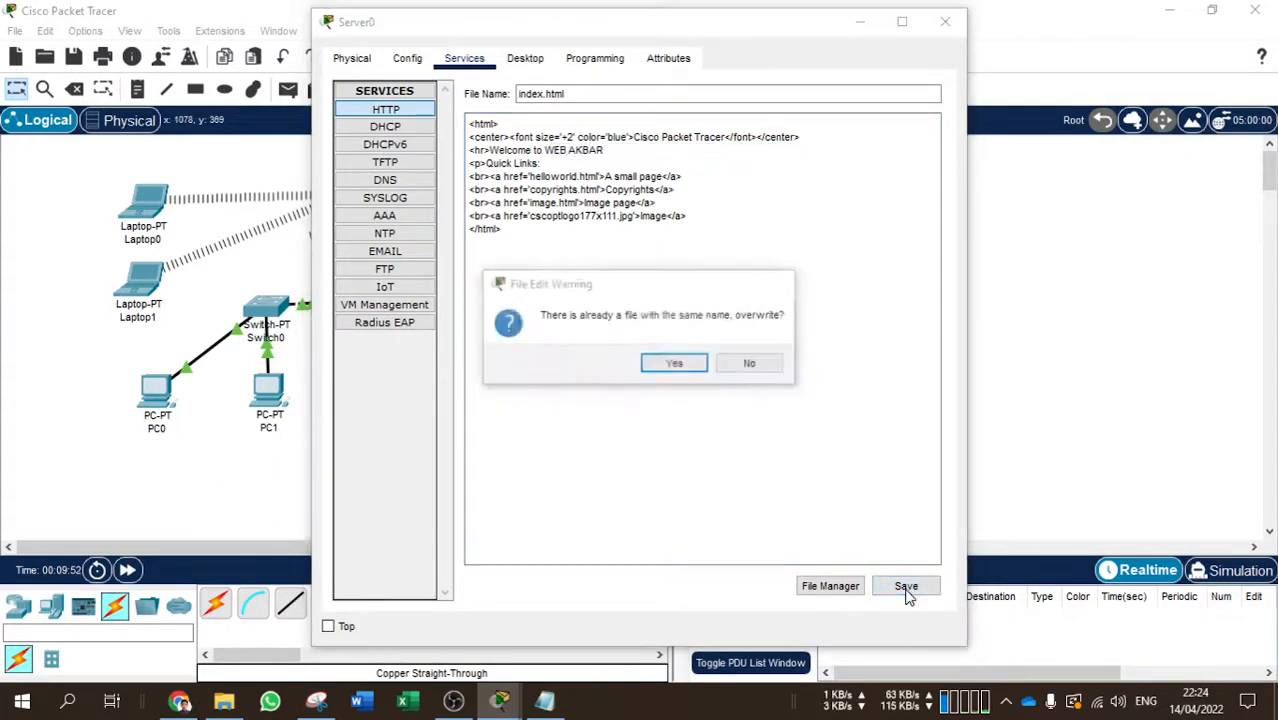
pyautogui.click(690, 364)
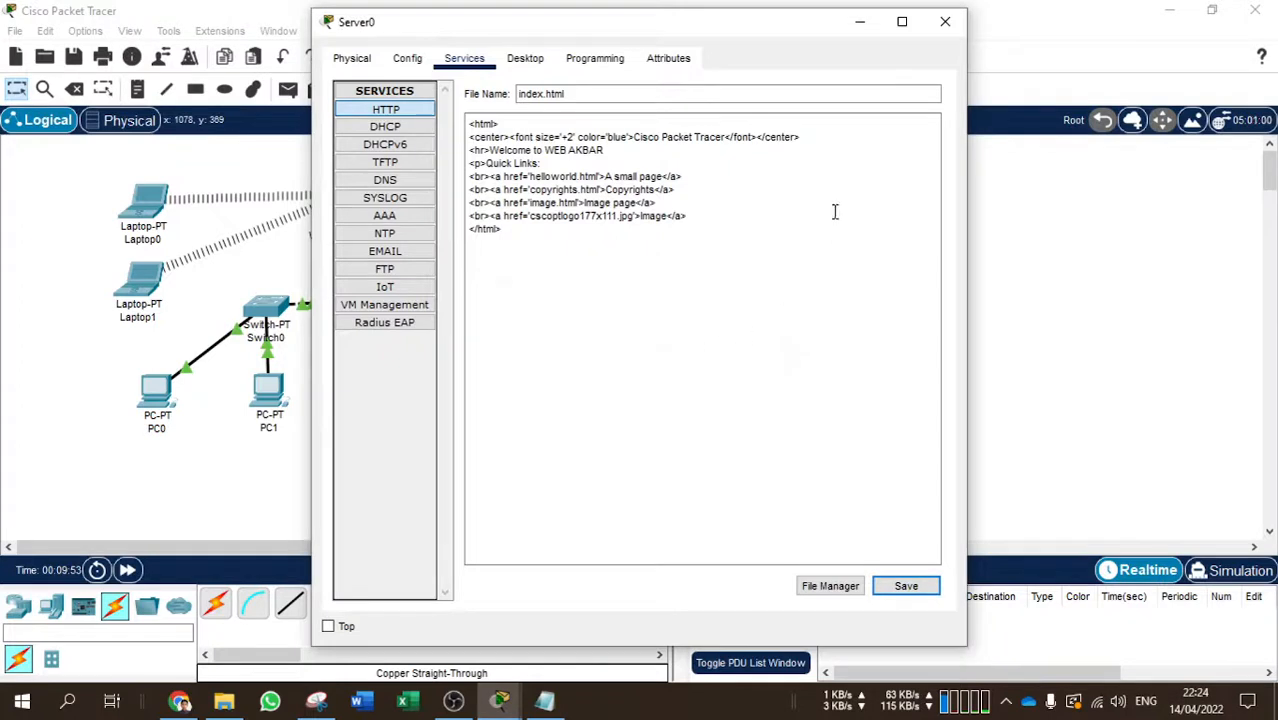
# In Server0's DNS service, add an A record mapping akbar.com to 192.168.0.2 and close the server's window
pyautogui.click(385, 180)
pyautogui.click(604, 178)
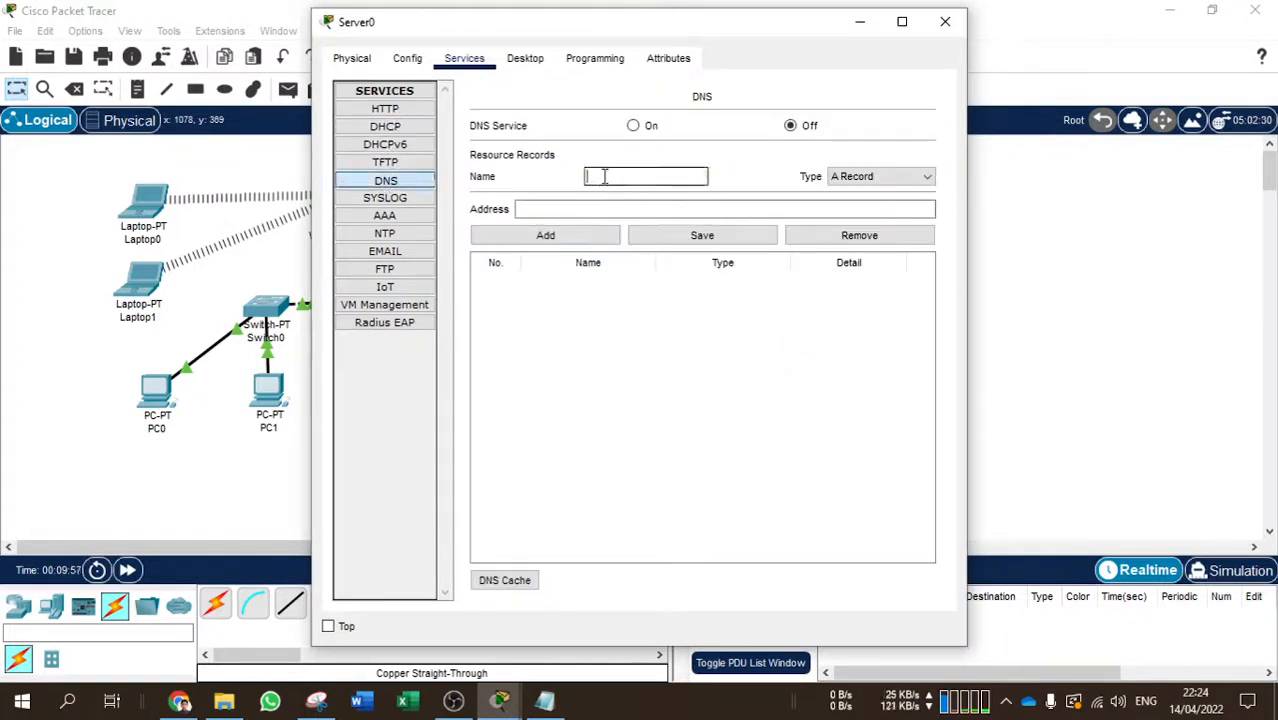
pyautogui.write('akbar.com')
pyautogui.click(586, 211)
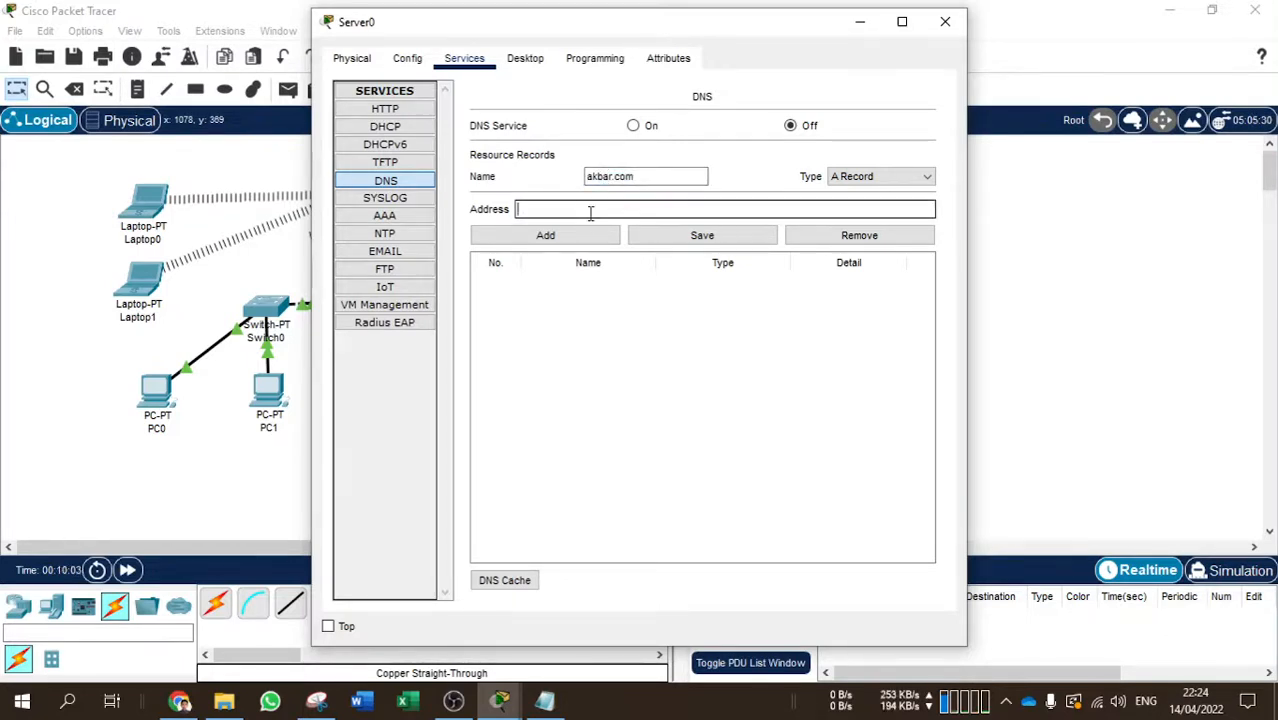
pyautogui.write('192.168.0.2')
pyautogui.click(542, 236)
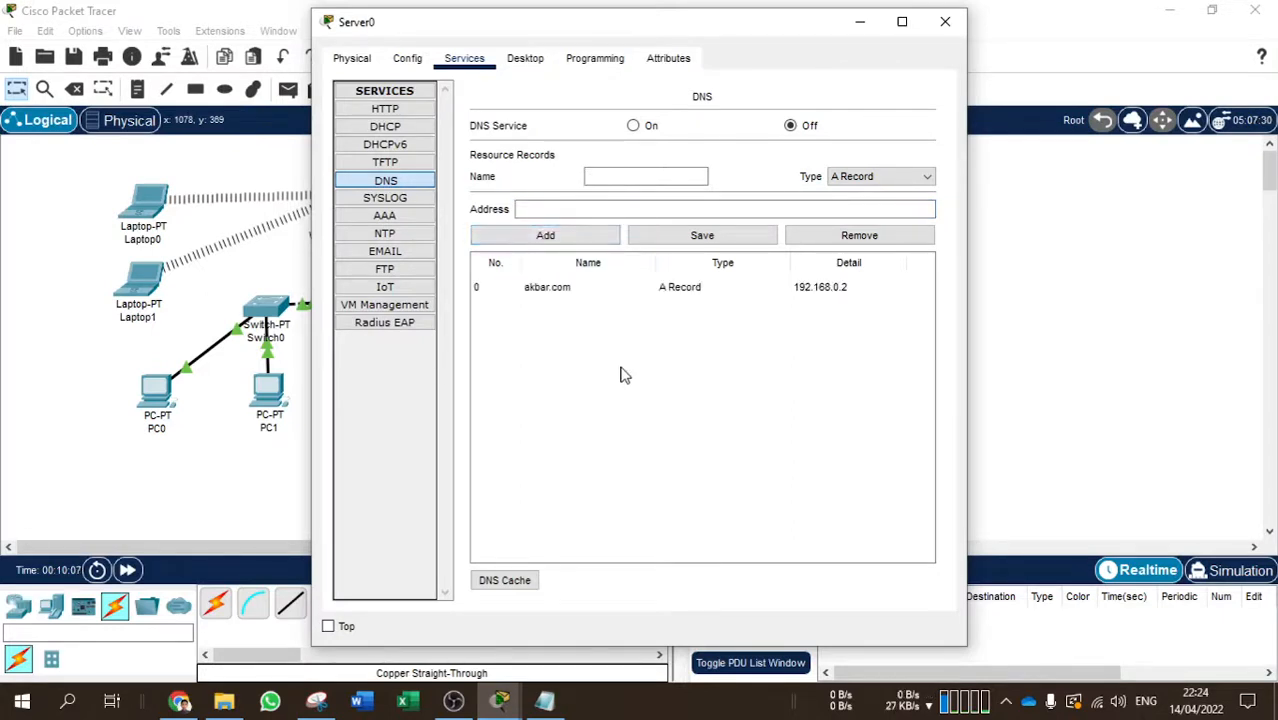
pyautogui.click(938, 24)
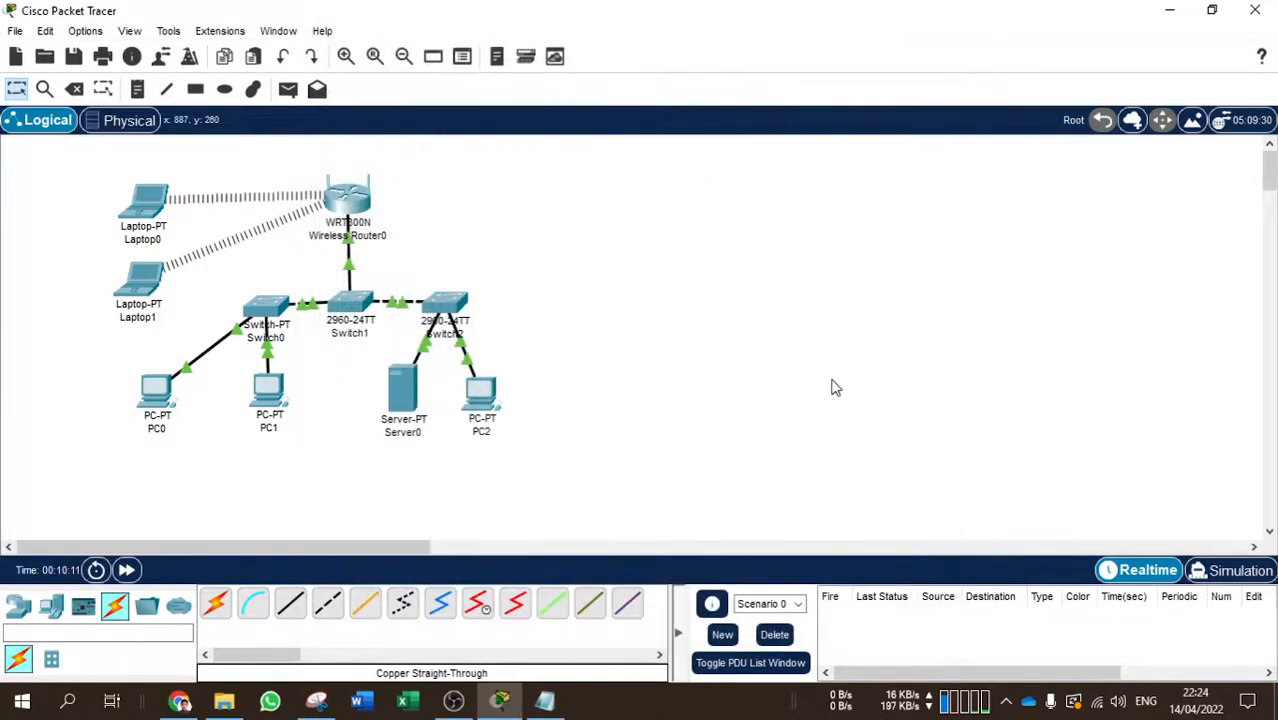
# Open PC2's IP Configuration at its empty static IPv4 address
pyautogui.click(485, 397)
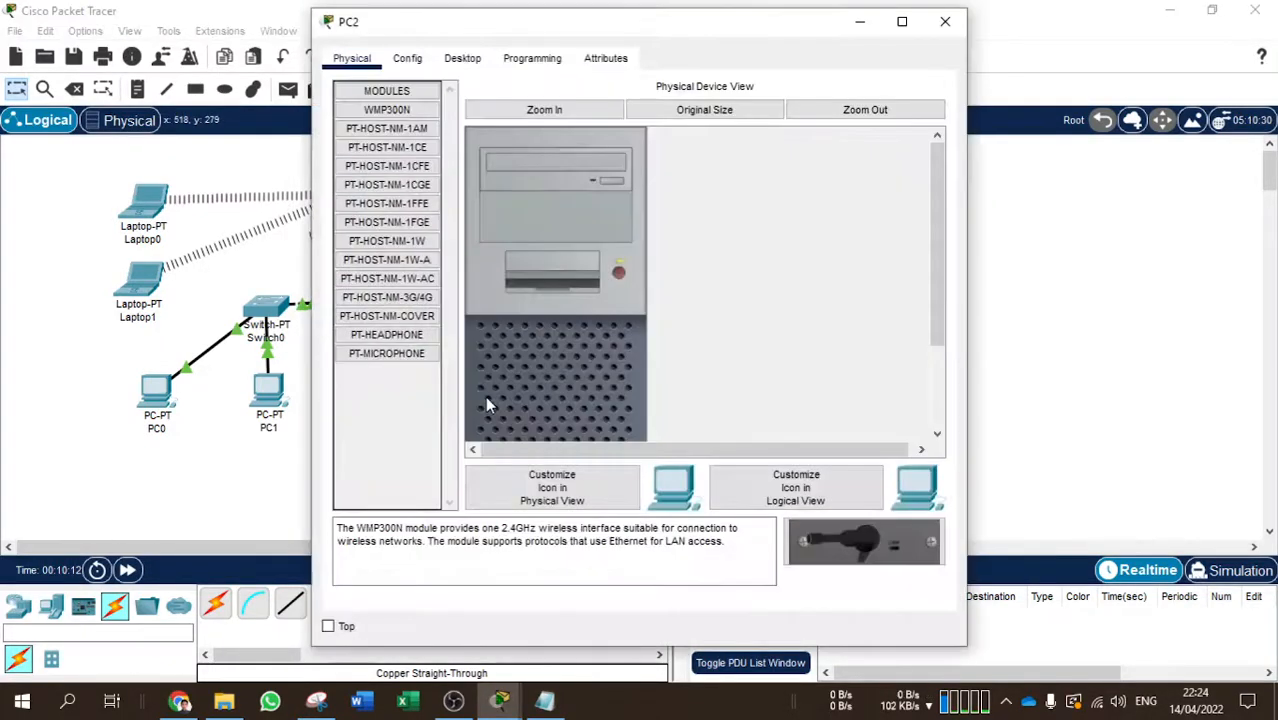
pyautogui.click(470, 60)
pyautogui.click(438, 158)
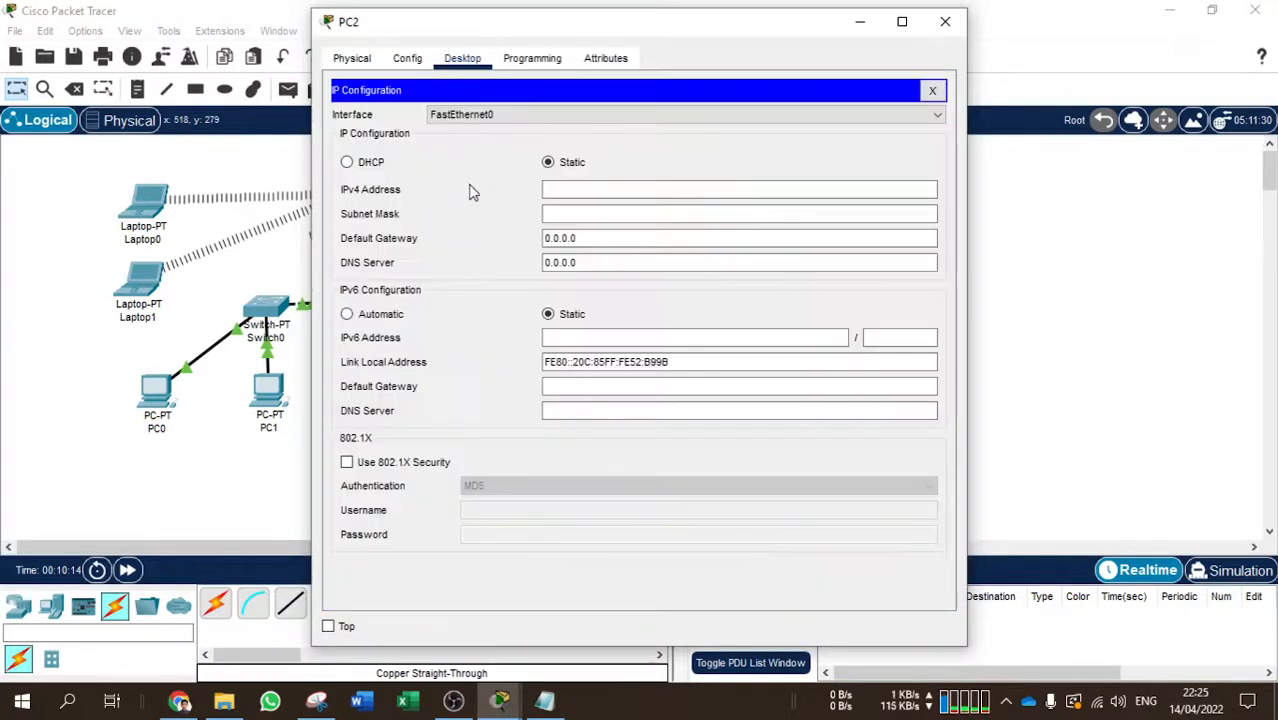
pyautogui.click(572, 191)
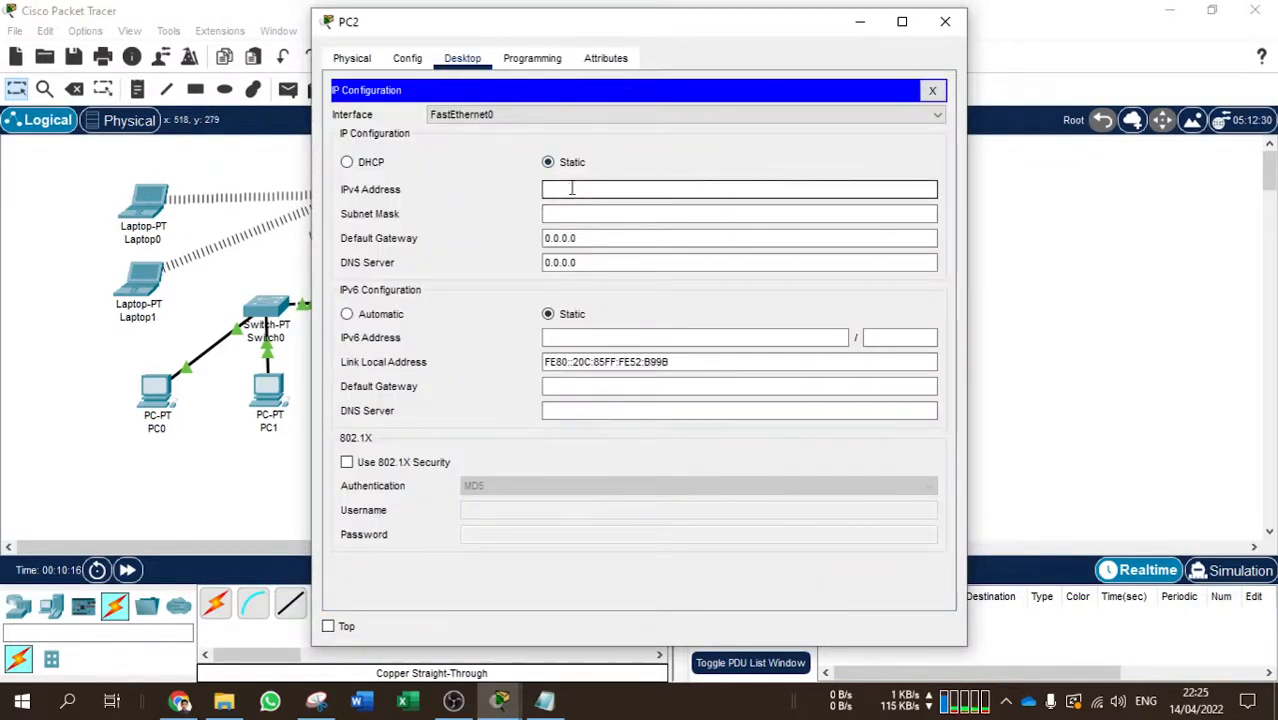
# In the Notepad address list, remove the stray backslash after pc1's address and add the line "pc2 : 192.168.0.15" below it
pyautogui.click(544, 700)
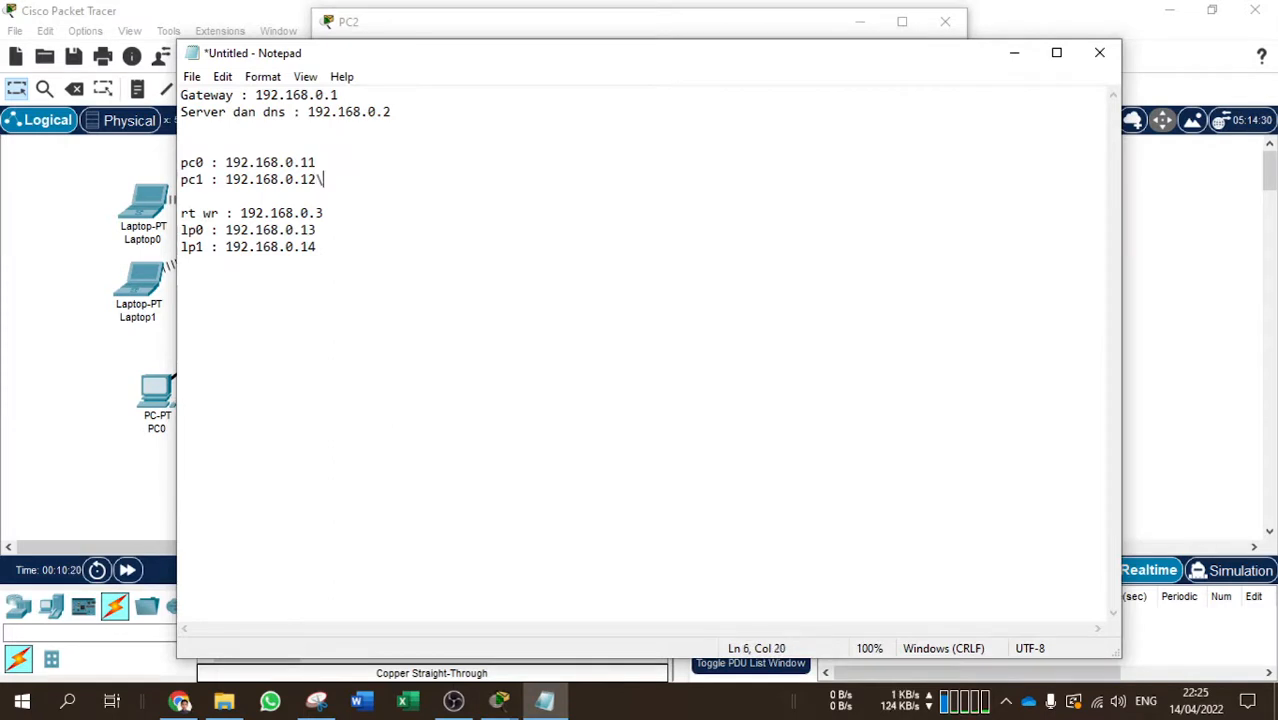
pyautogui.press('Return')
pyautogui.write('P')
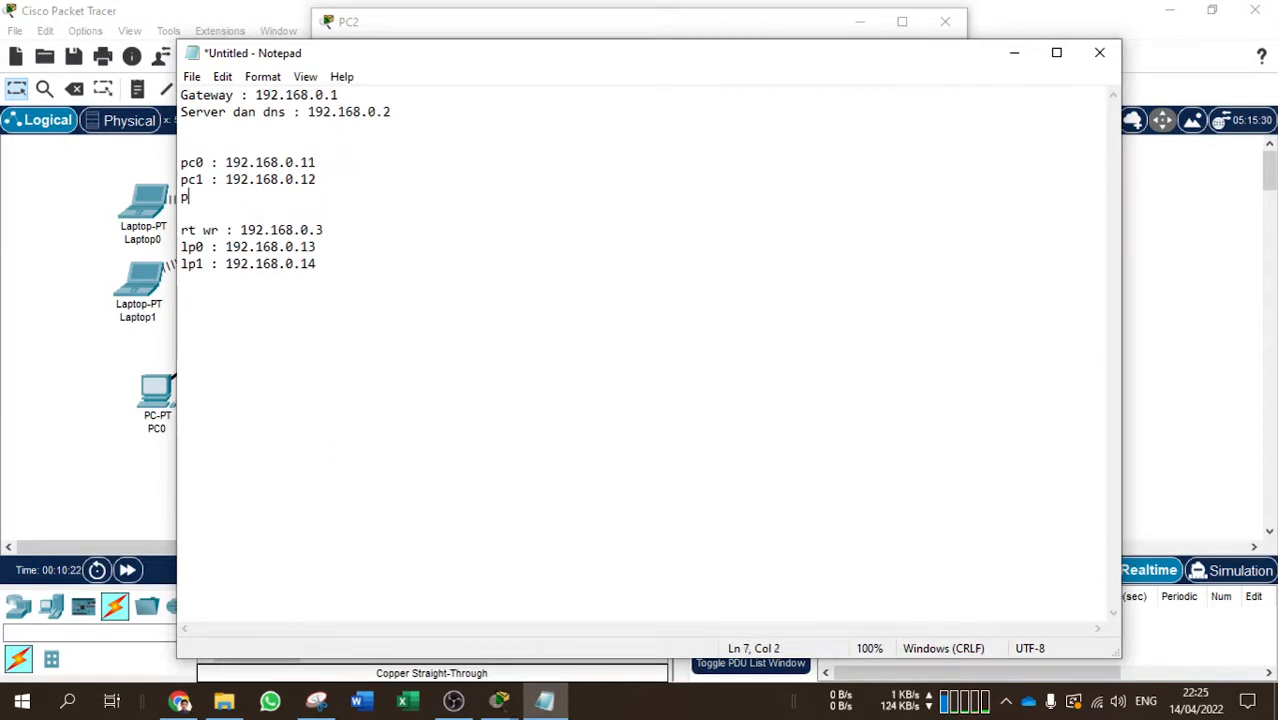
pyautogui.write('c2 :')
pyautogui.click(812, 26)
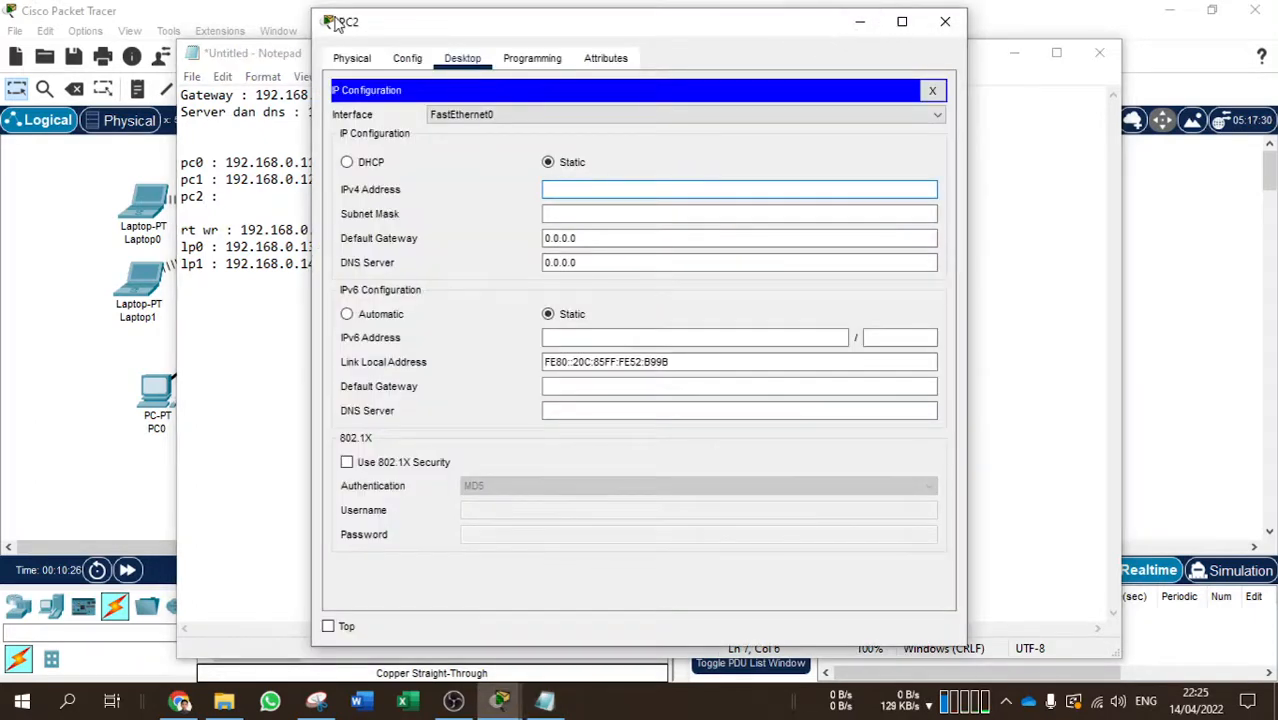
pyautogui.hotkey('alt', 'Tab')
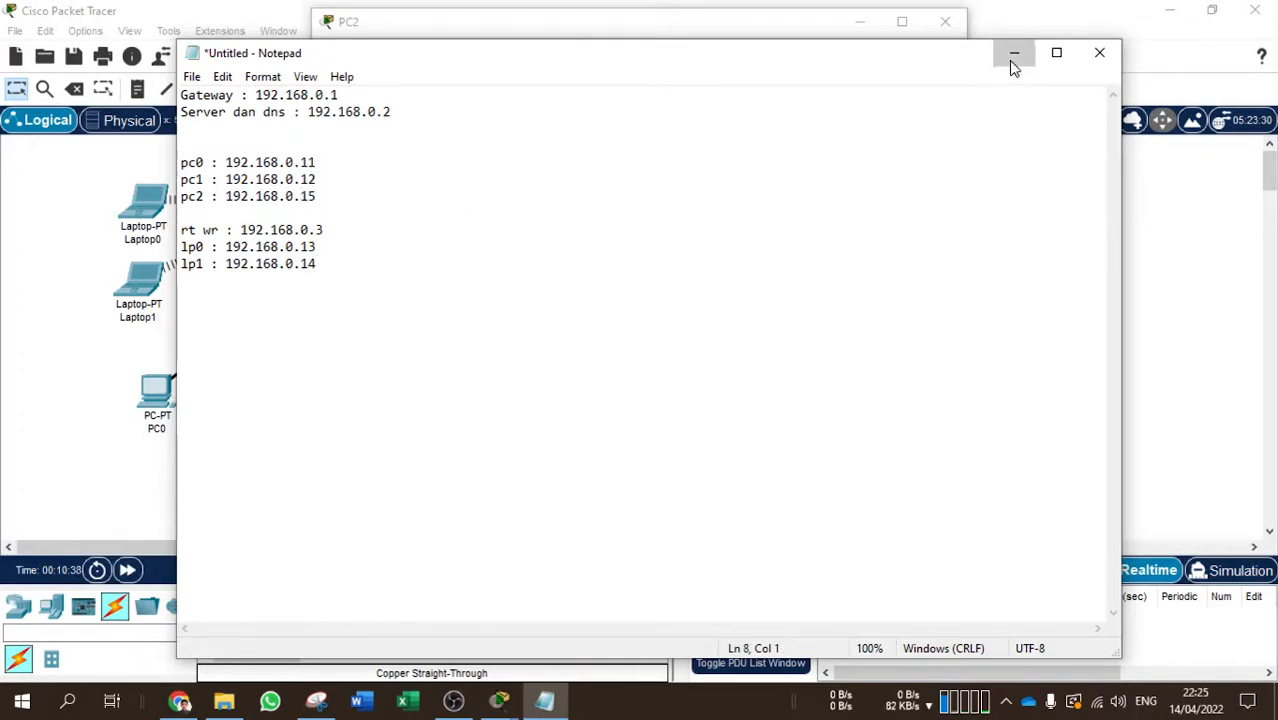
# Copy pc2's address from Notepad and give PC2 the static IPv4 address 192.168.0.15 with subnet mask 255.255.255.0
pyautogui.moveTo(335, 198); pyautogui.dragTo(229, 197)
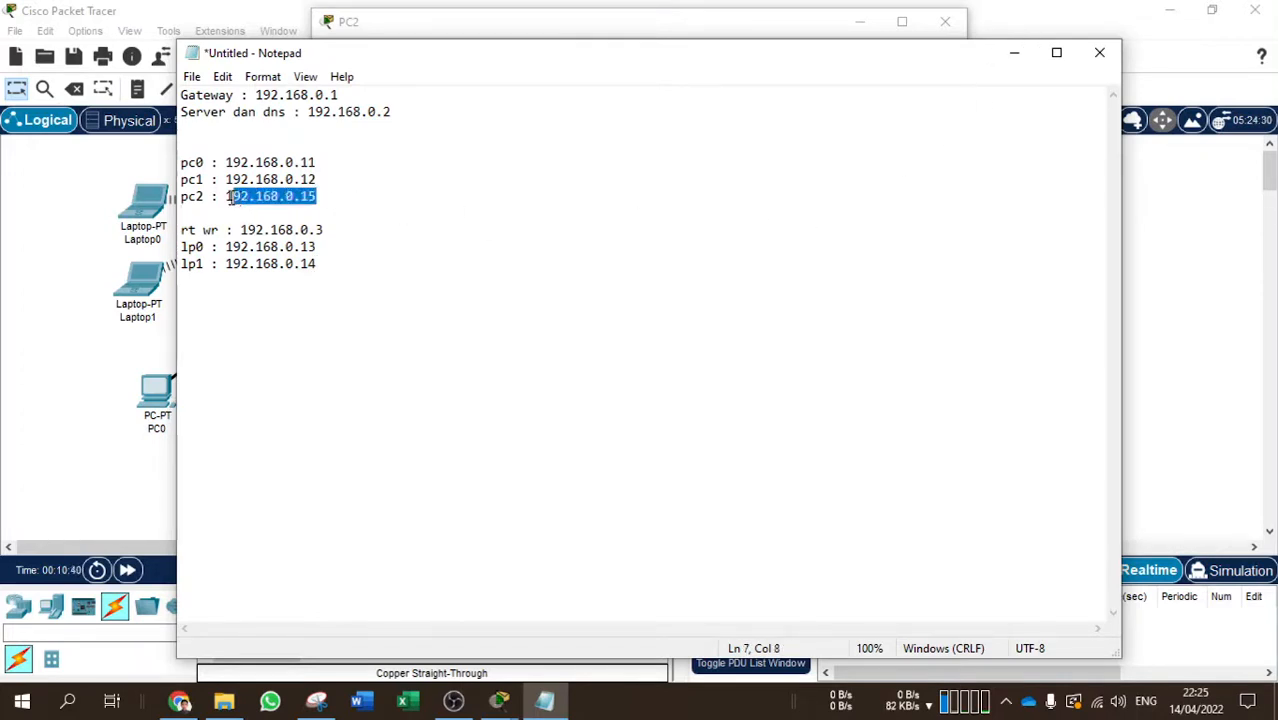
pyautogui.click(1014, 52)
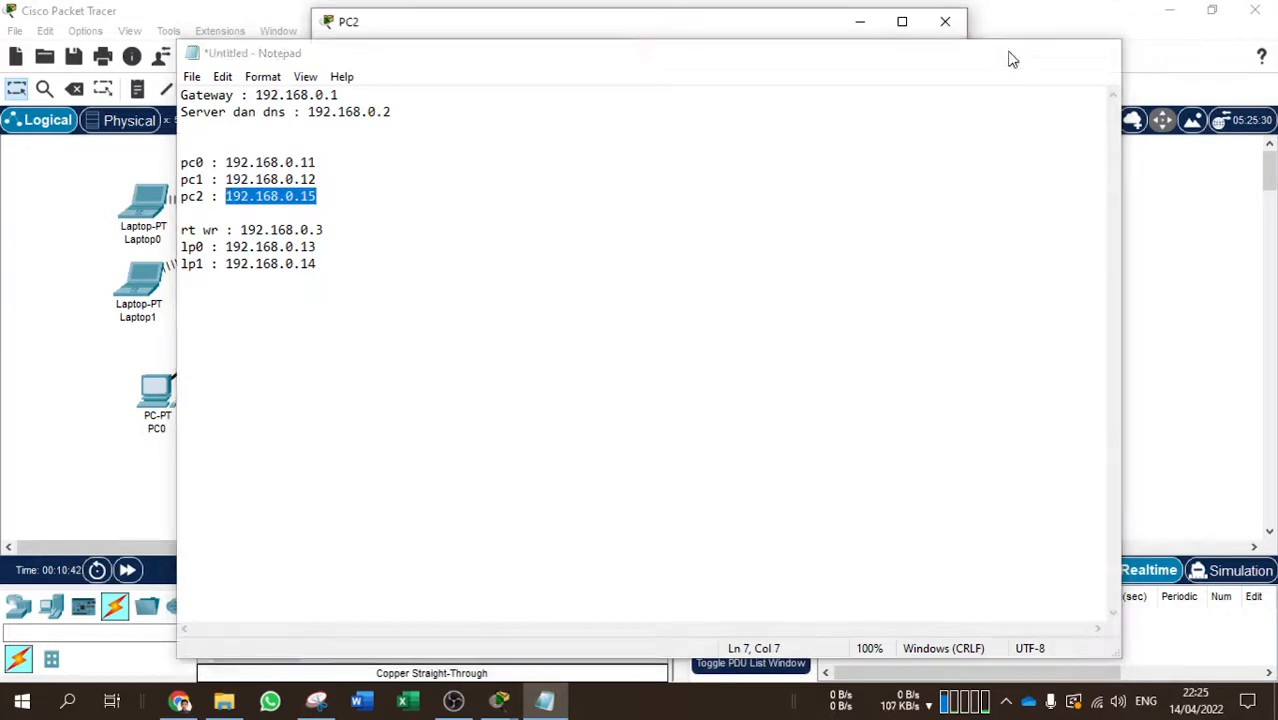
pyautogui.hotkey('ctrl', 'v')
pyautogui.click(590, 213)
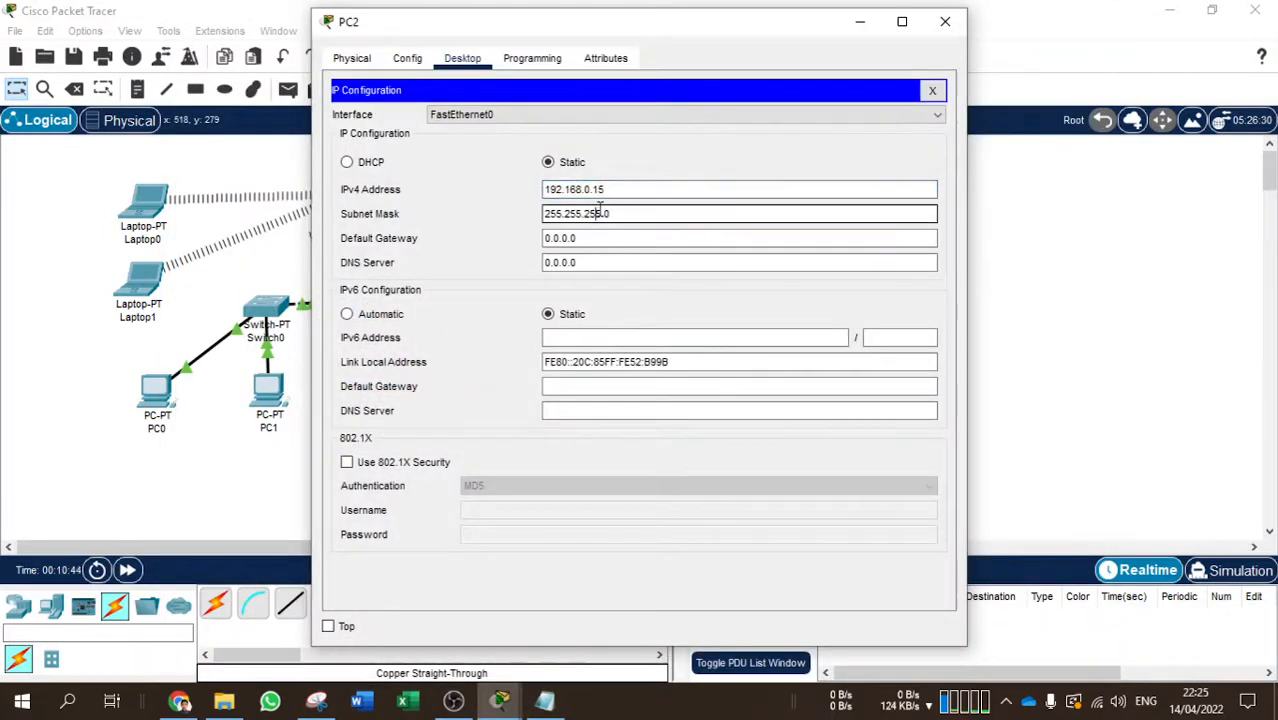
# Set PC2's default gateway to 192.168.0.1 and its DNS server to 192.168.0.2, and close its IP Configuration
pyautogui.click(591, 238)
pyautogui.moveTo(591, 238); pyautogui.dragTo(500, 230)
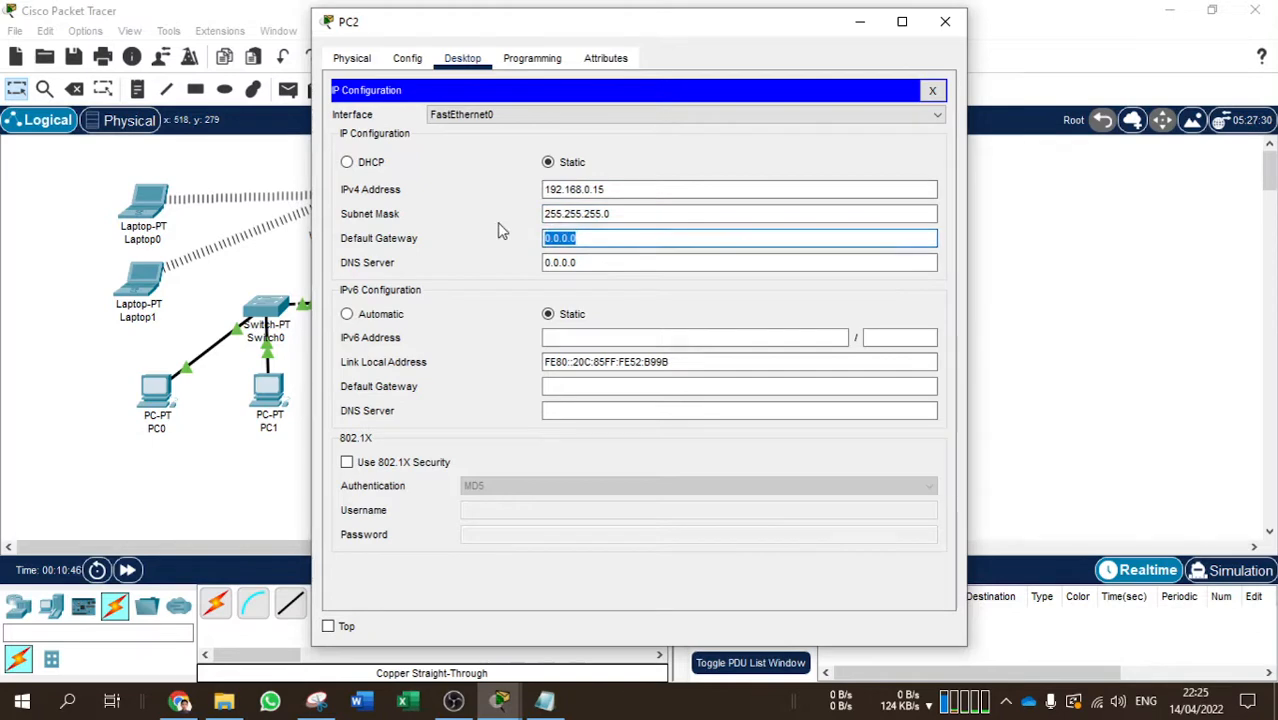
pyautogui.write('192.168.0.15')
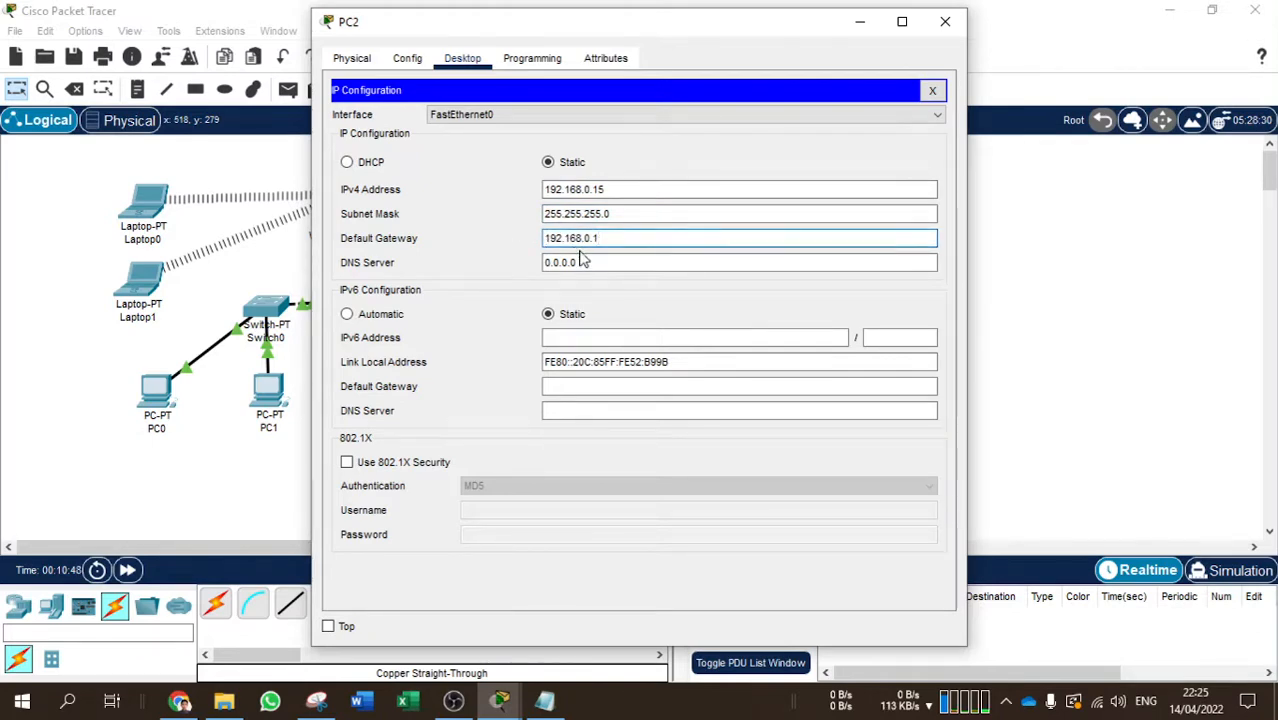
pyautogui.moveTo(582, 262); pyautogui.dragTo(507, 258)
pyautogui.write('192.168.0.15')
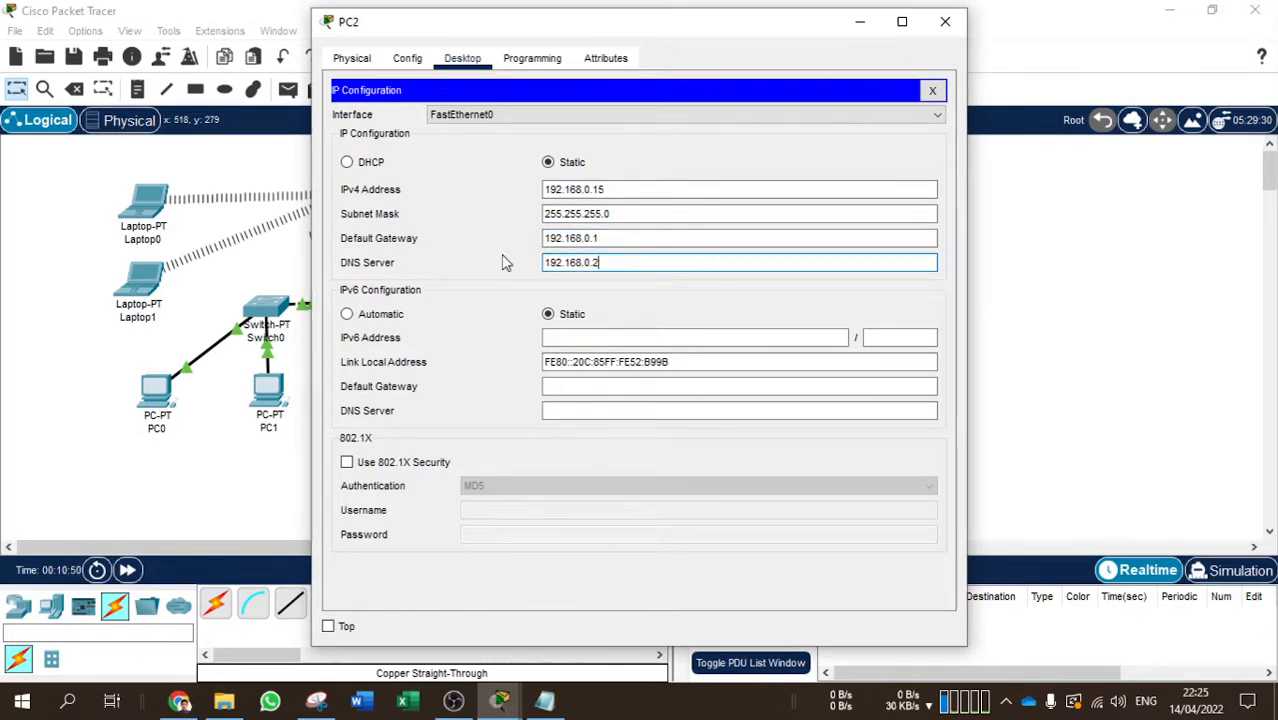
pyautogui.click(932, 90)
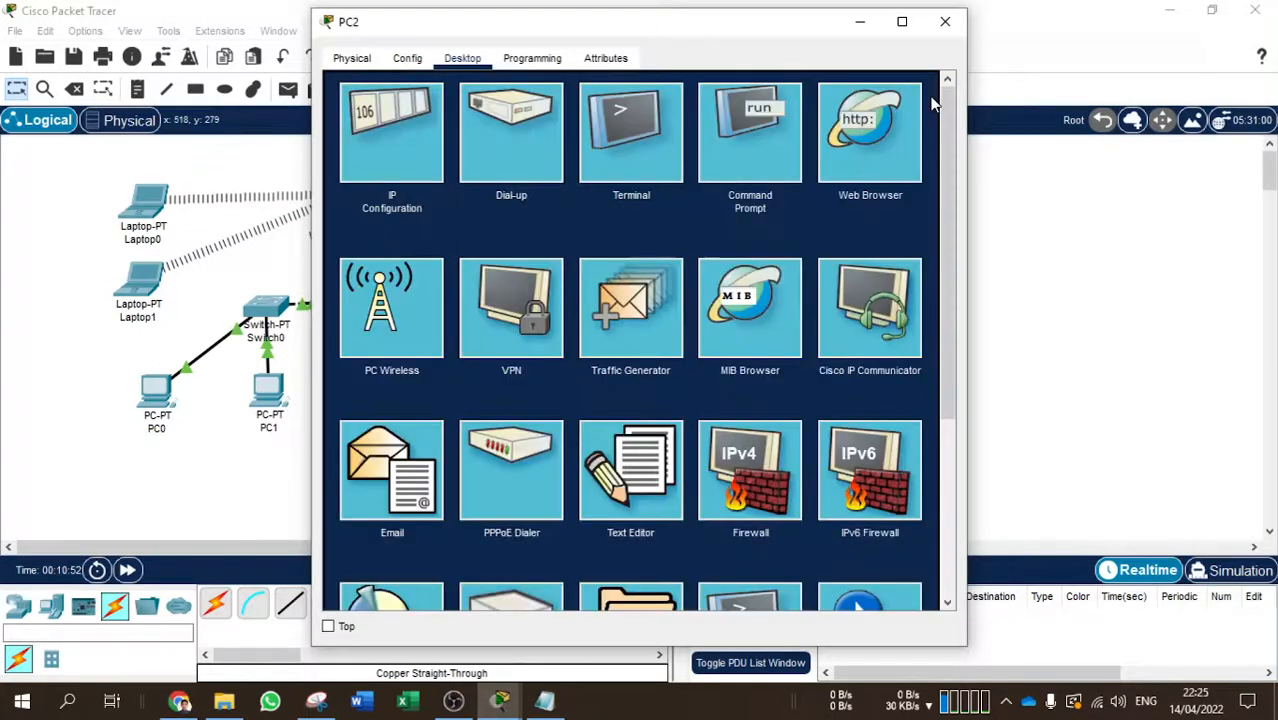
# Ping the server at 192.168.0.2 from PC2's Command Prompt, stop the ping and close the prompt
pyautogui.click(762, 145)
pyautogui.write('ping')
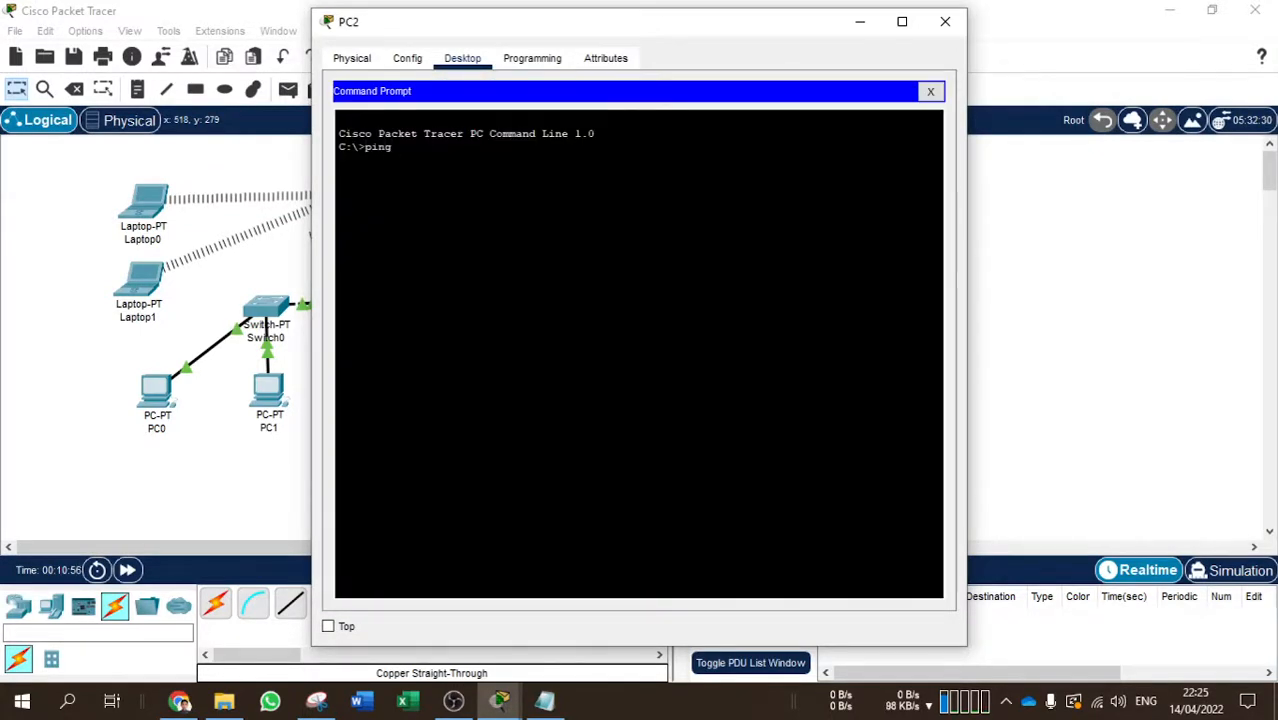
pyautogui.write(' 192.168.0.2')
pyautogui.press('Return')
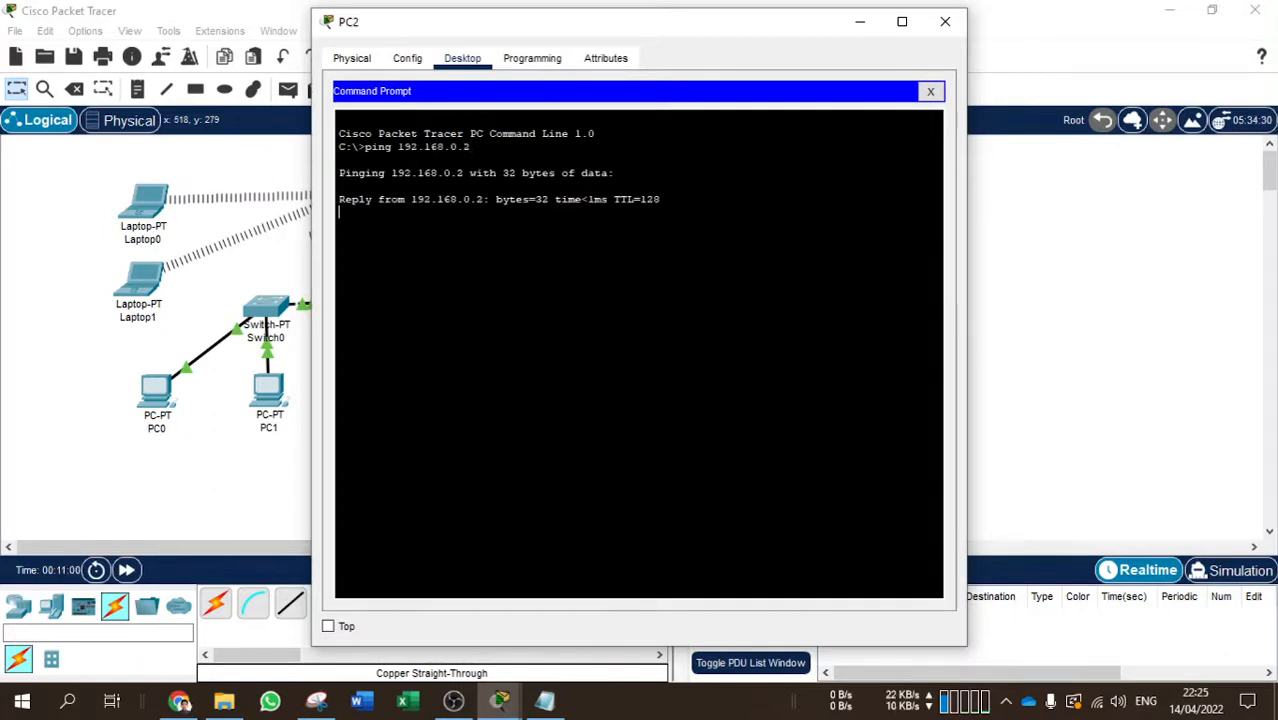
pyautogui.hotkey('ctrl', 'c')
pyautogui.click(931, 92)
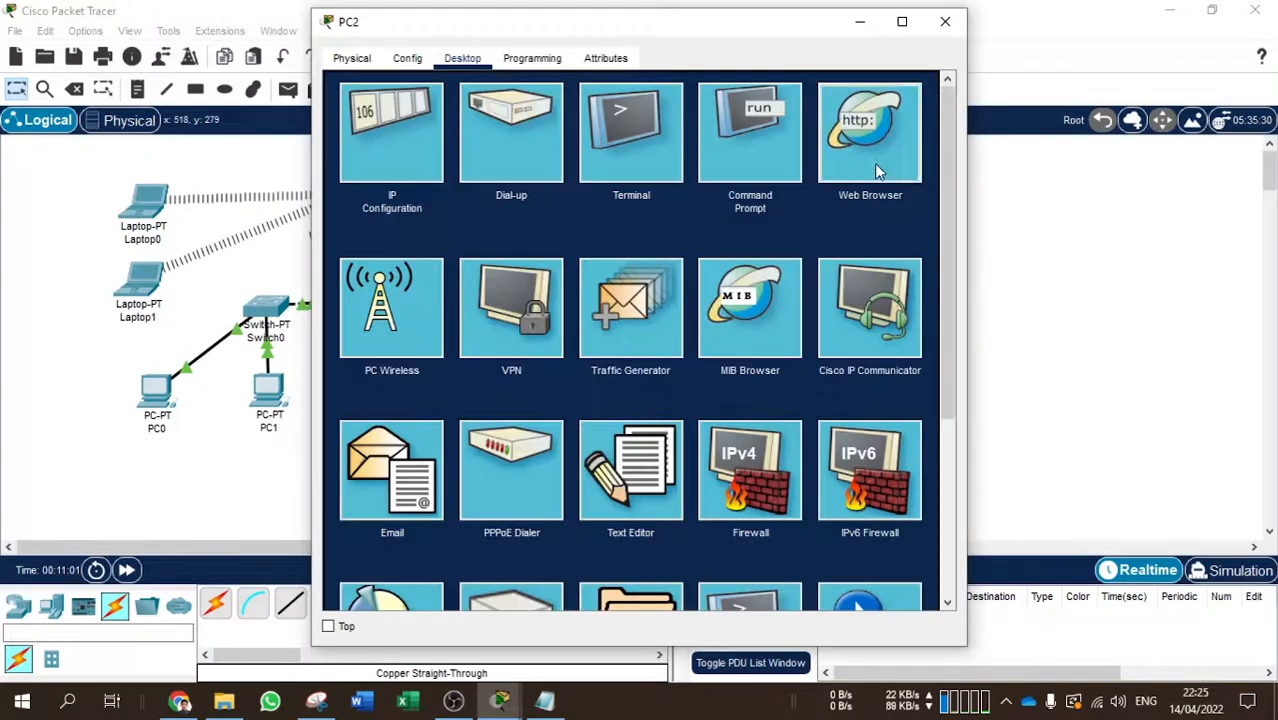
# Load akbar.com in PC2's Web Browser
pyautogui.click(872, 140)
pyautogui.click(504, 111)
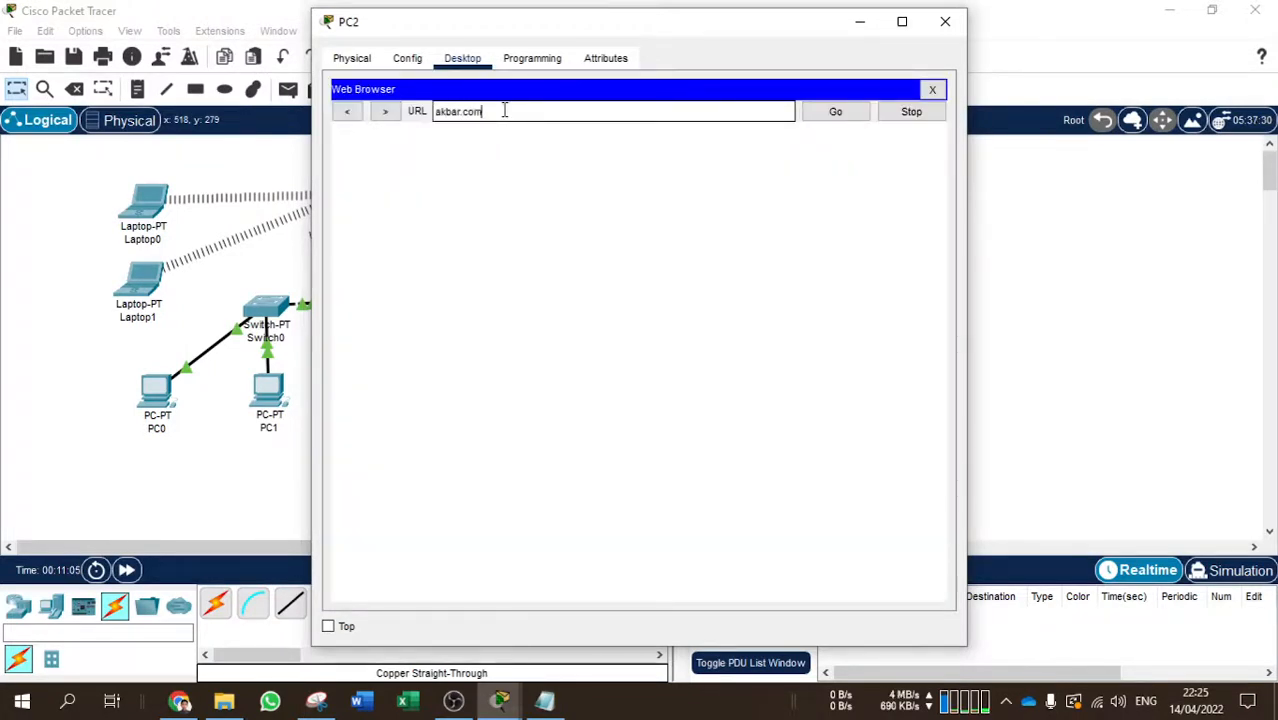
pyautogui.press('Return')
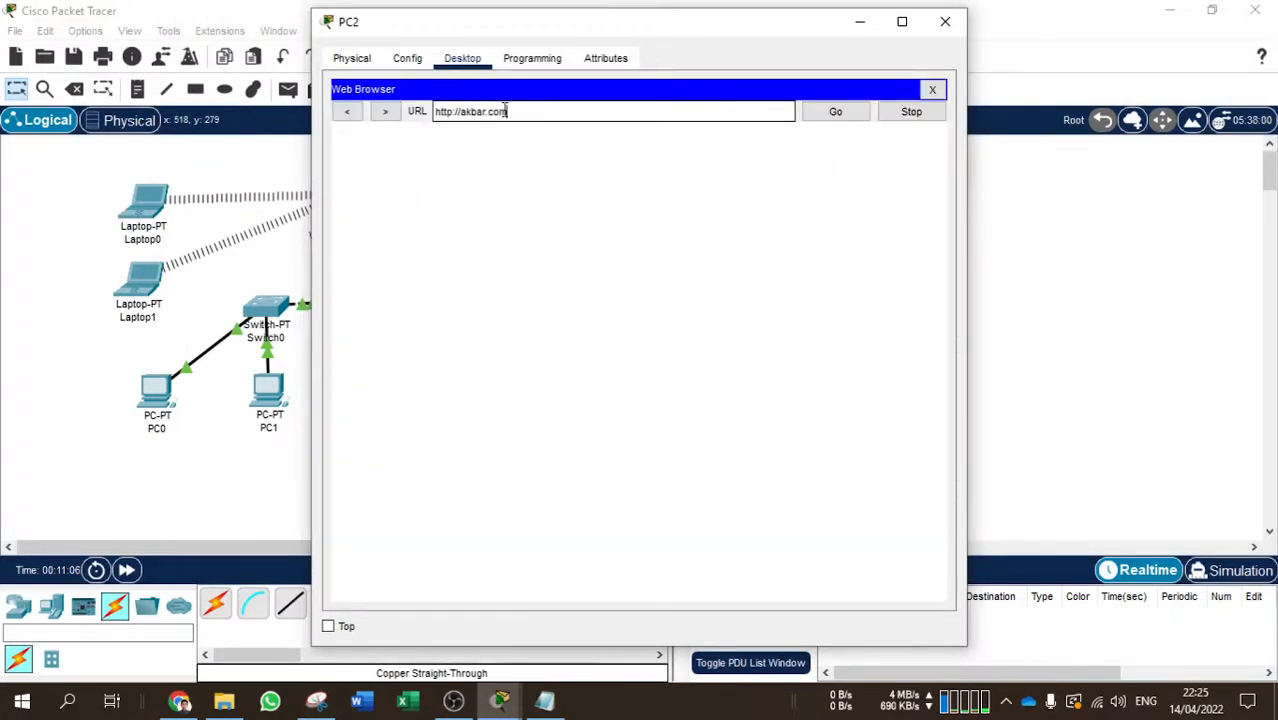
# Close PC2's Web Browser and turn on the DNS service on Server0
pyautogui.click(932, 92)
pyautogui.click(945, 21)
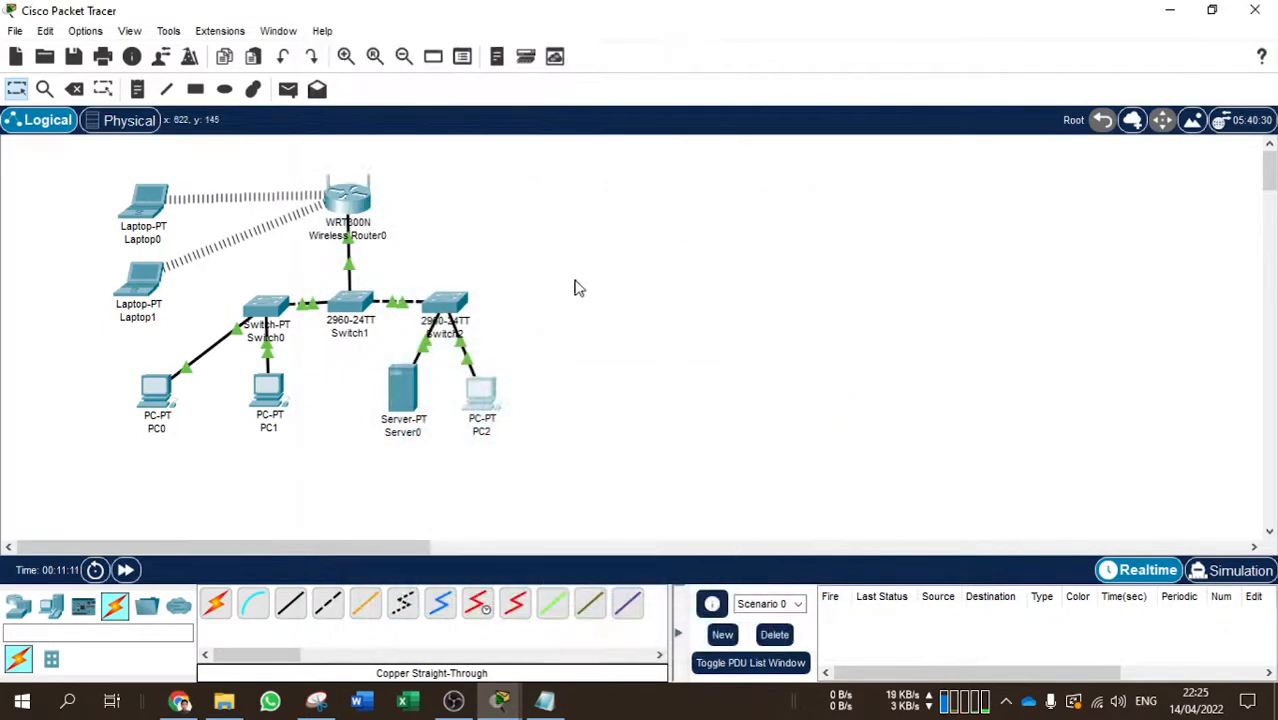
pyautogui.click(397, 400)
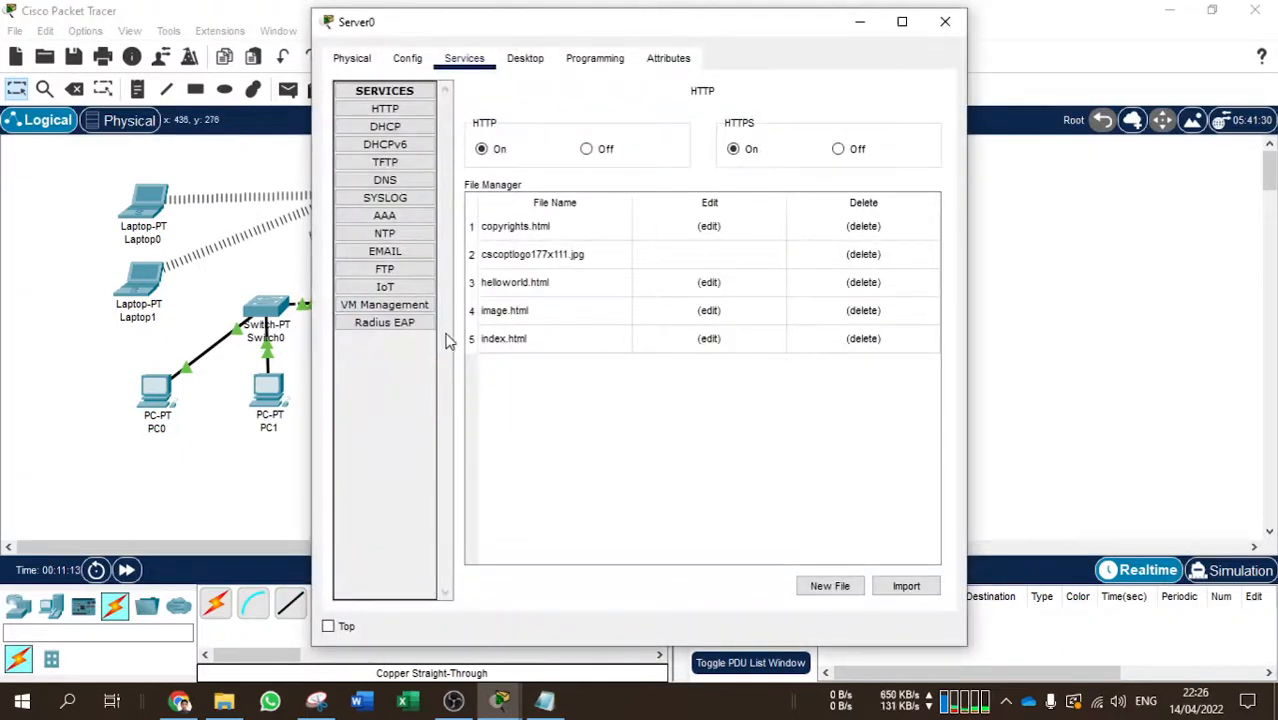
pyautogui.click(394, 183)
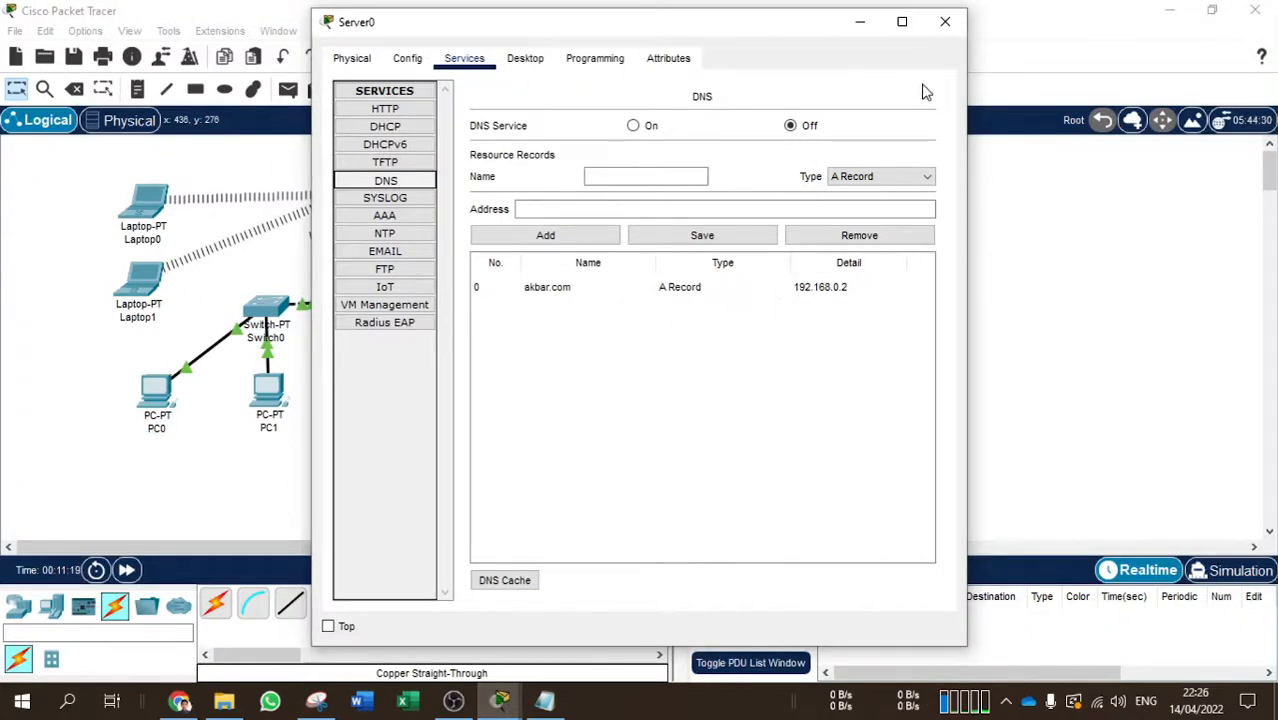
pyautogui.click(633, 125)
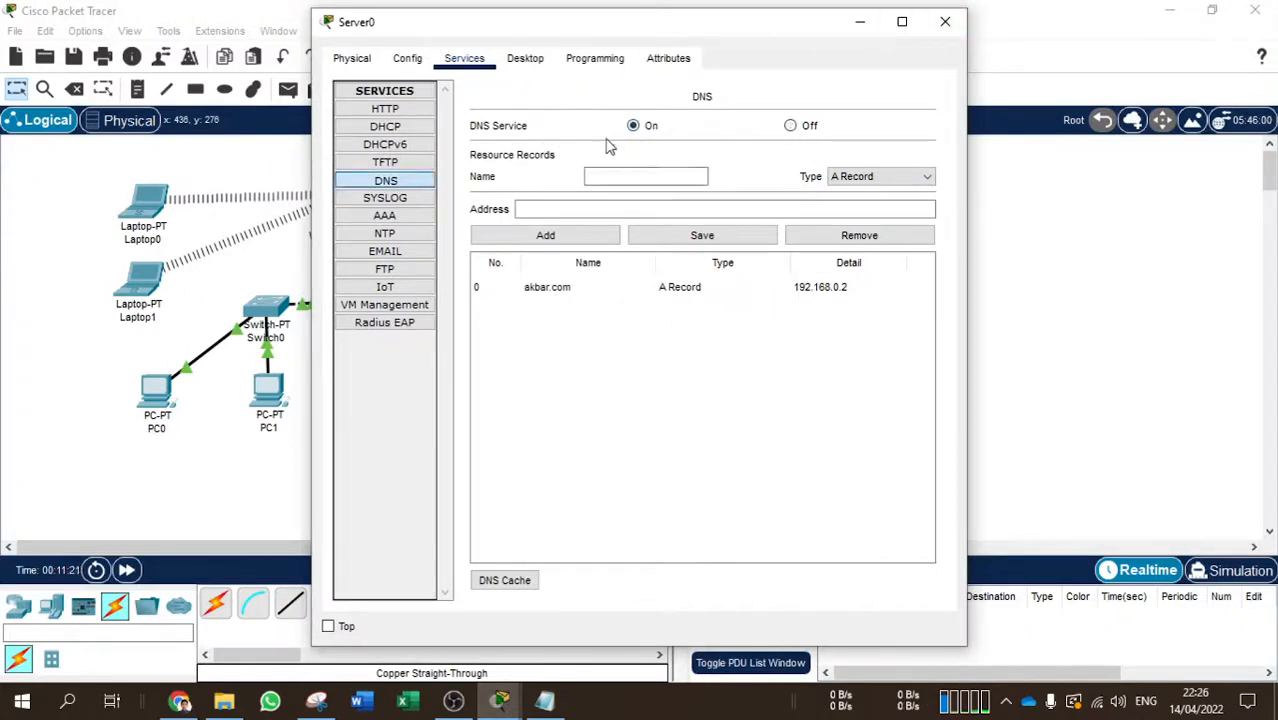
pyautogui.click(945, 21)
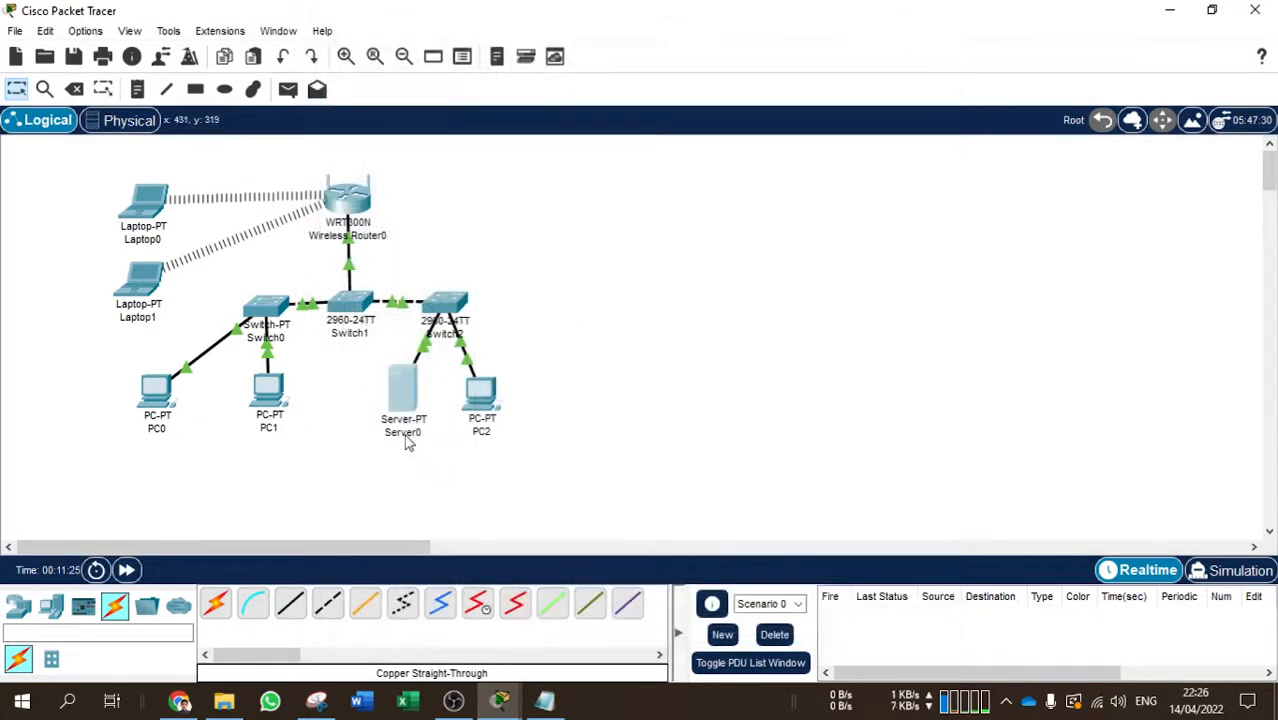
# Load akbar.com in PC2's Web Browser again, check the page, and close PC2's window
pyautogui.click(484, 400)
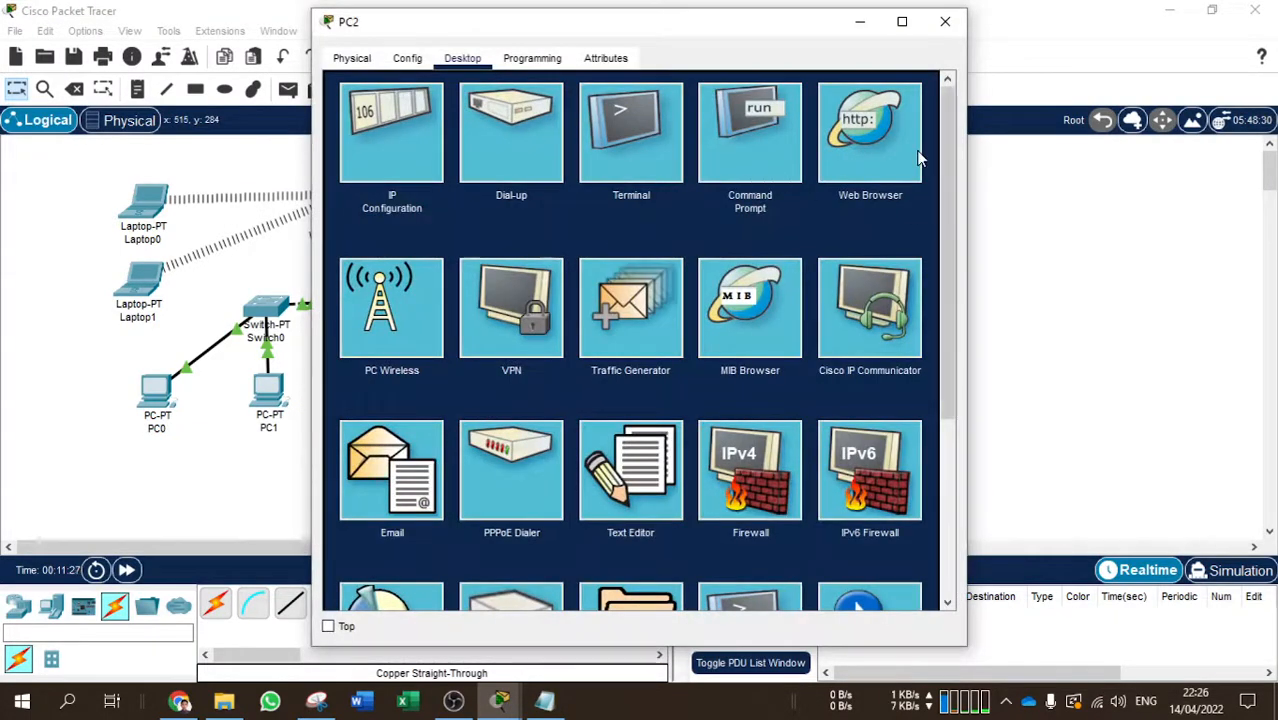
pyautogui.click(880, 149)
pyautogui.click(478, 114)
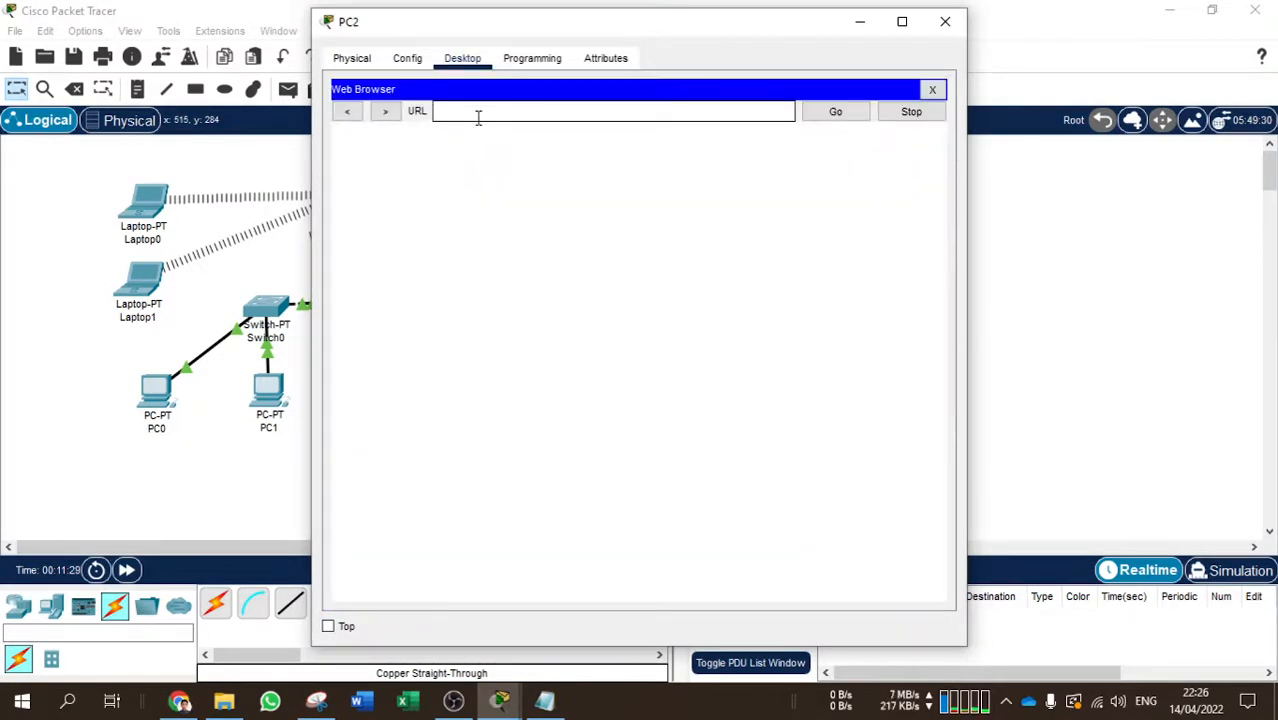
pyautogui.write('akbar.com')
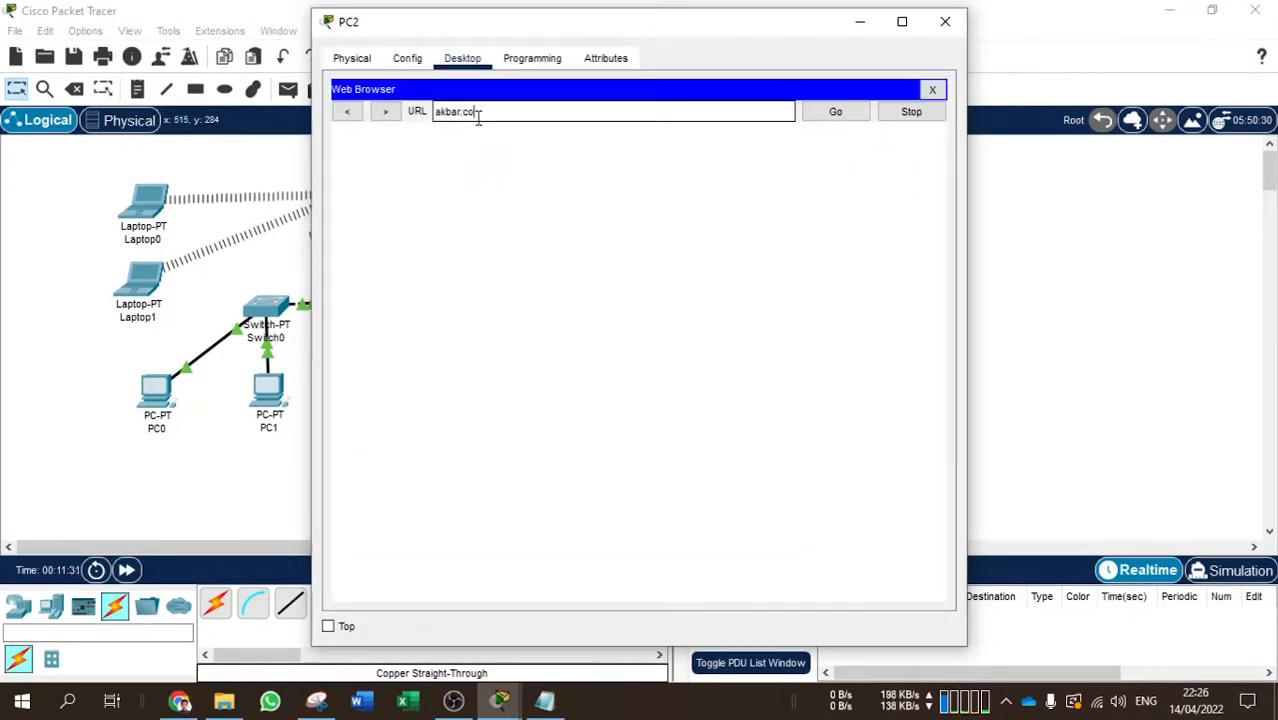
pyautogui.press('Return')
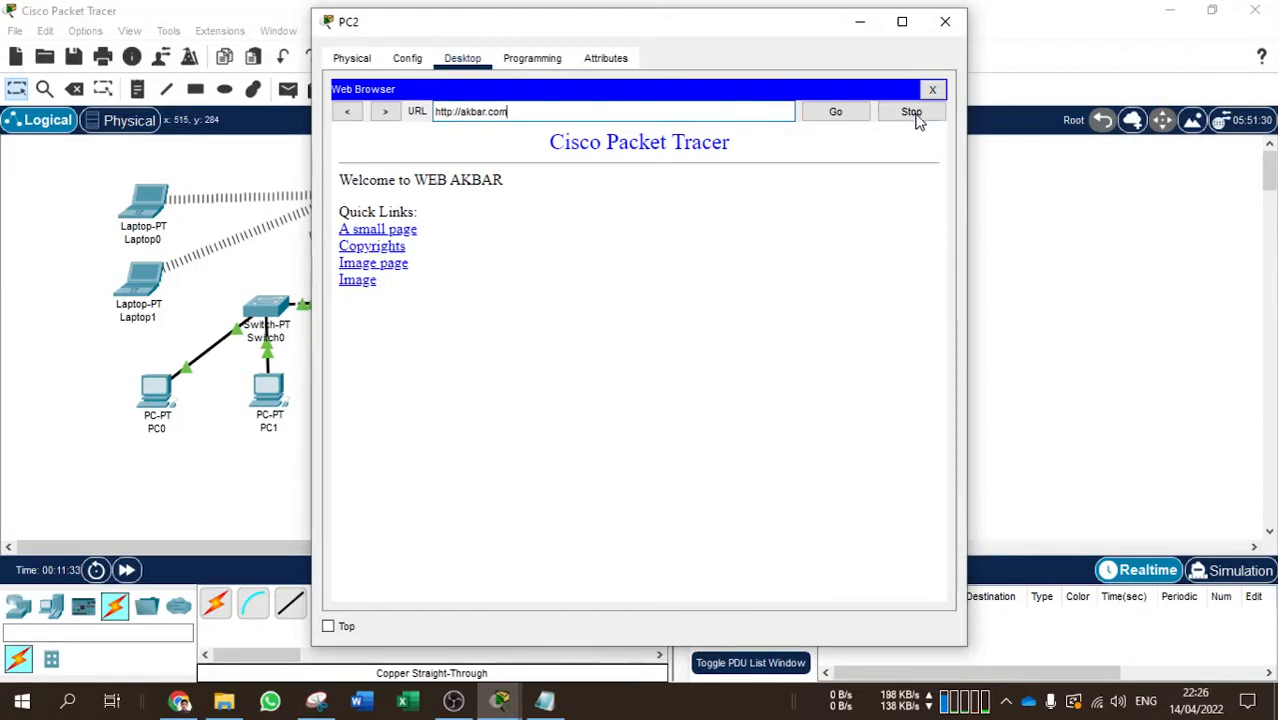
pyautogui.moveTo(369, 197); pyautogui.dragTo(380, 197)
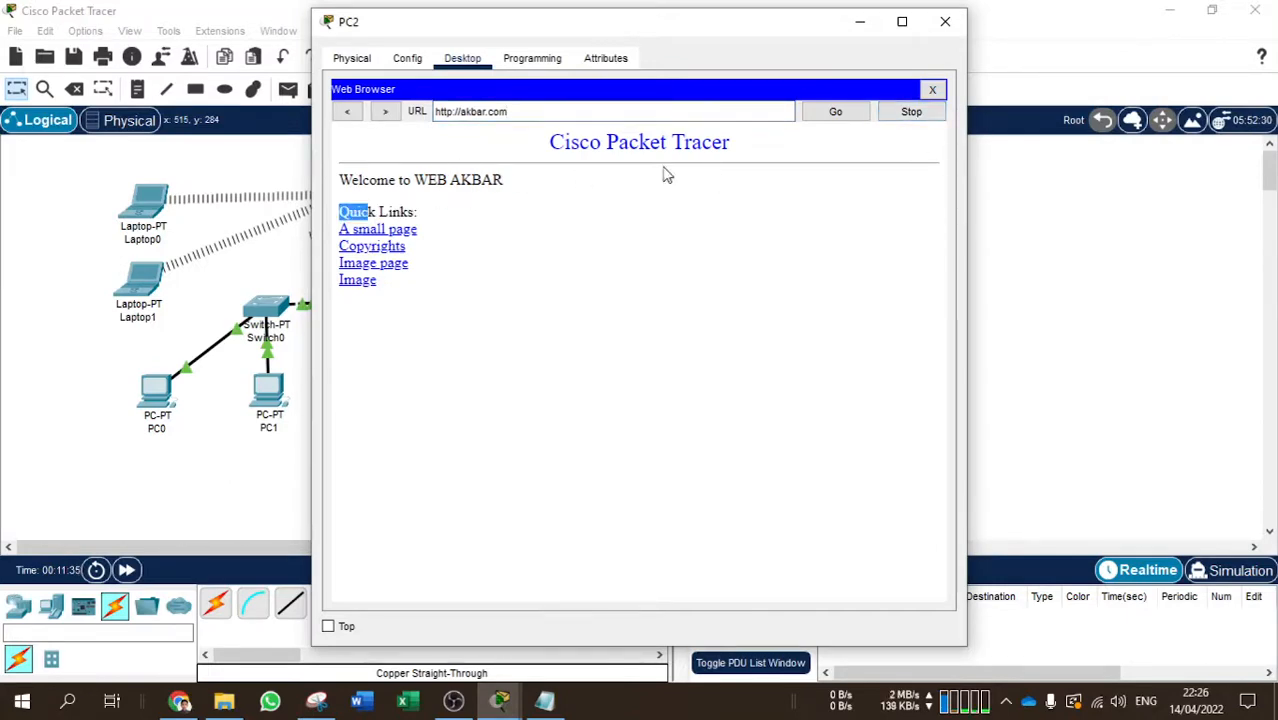
pyautogui.click(932, 89)
pyautogui.click(943, 23)
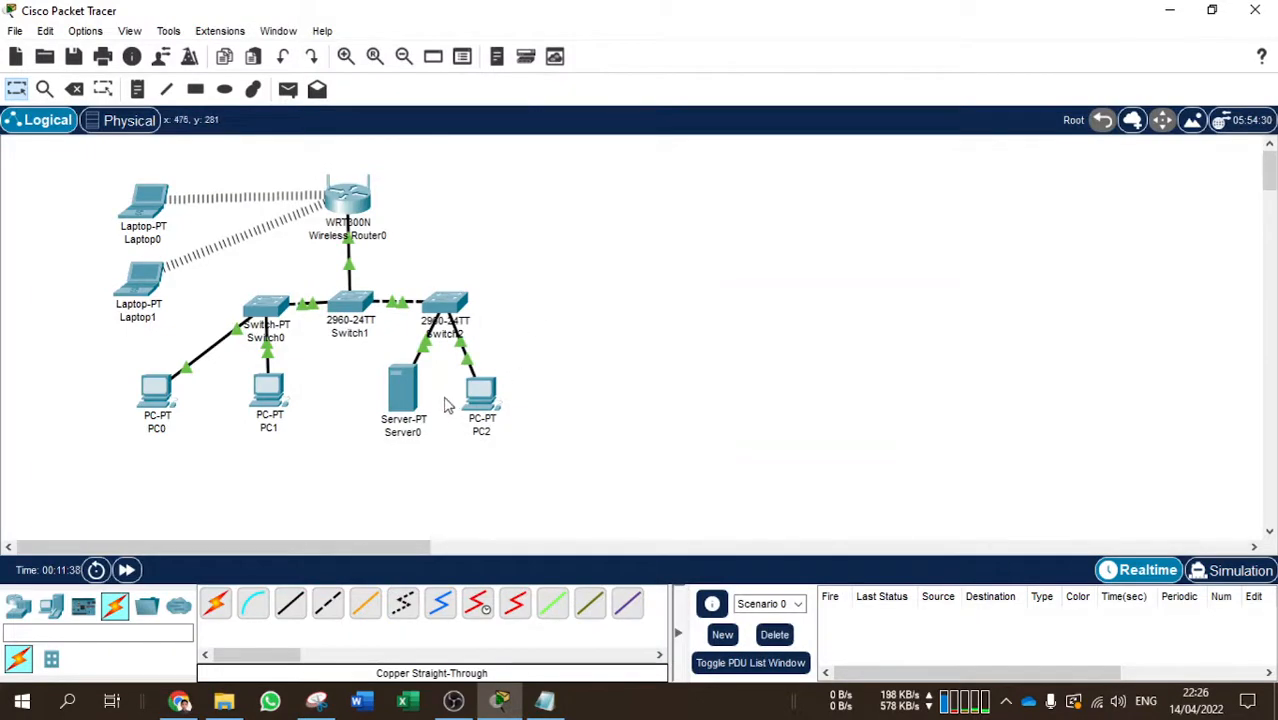
# Switch to the reference topology in Snipping Tool, circle Switch2 and Router_Pusat, scribble over Printer0, and return to Packet Tracer
pyautogui.click(543, 701)
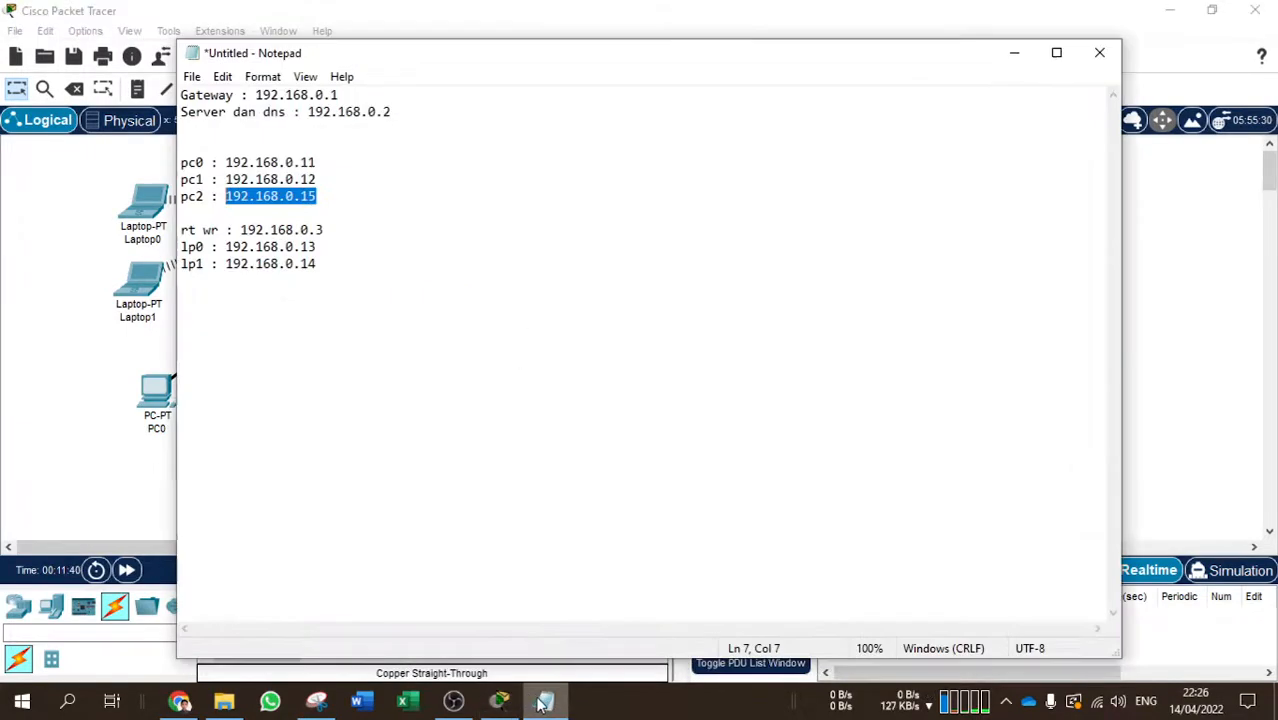
pyautogui.click(316, 701)
pyautogui.moveTo(458, 238); pyautogui.dragTo(484, 230)
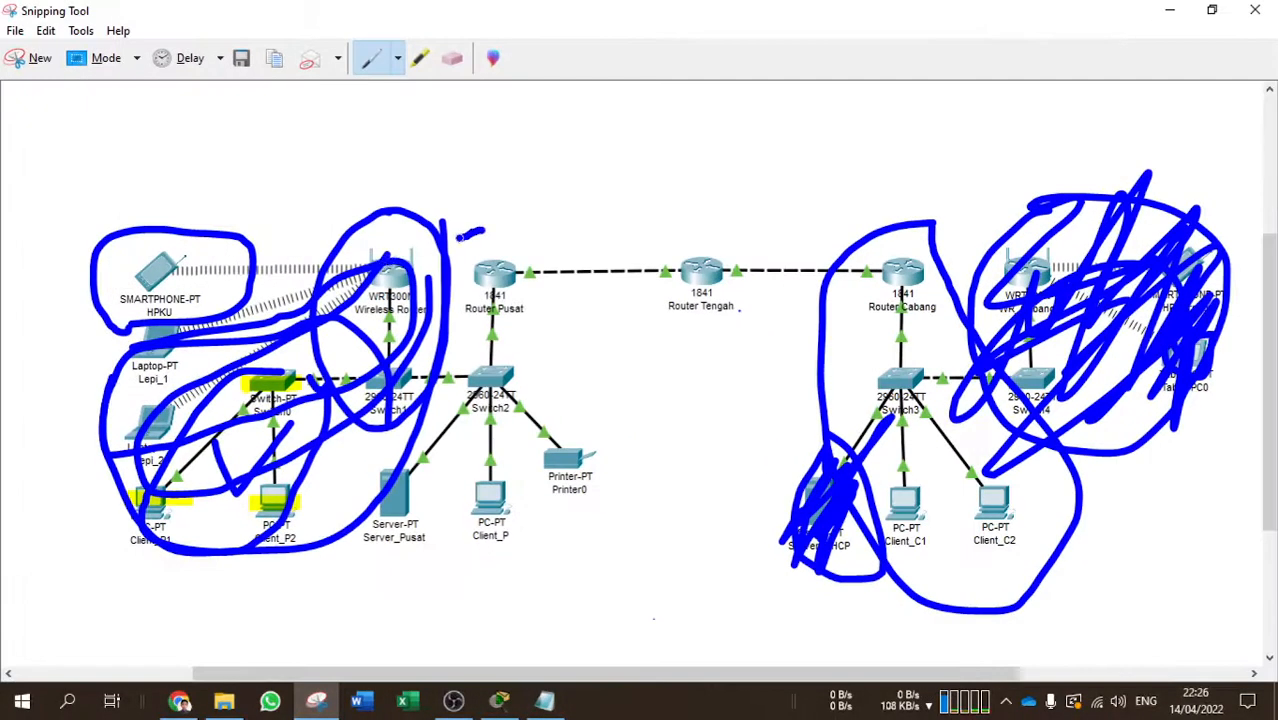
pyautogui.moveTo(456, 296)
pyautogui.mouseDown()
pyautogui.moveTo(540, 405)
pyautogui.moveTo(478, 304)
pyautogui.mouseUp()
pyautogui.scroll(-1, 478, 304)
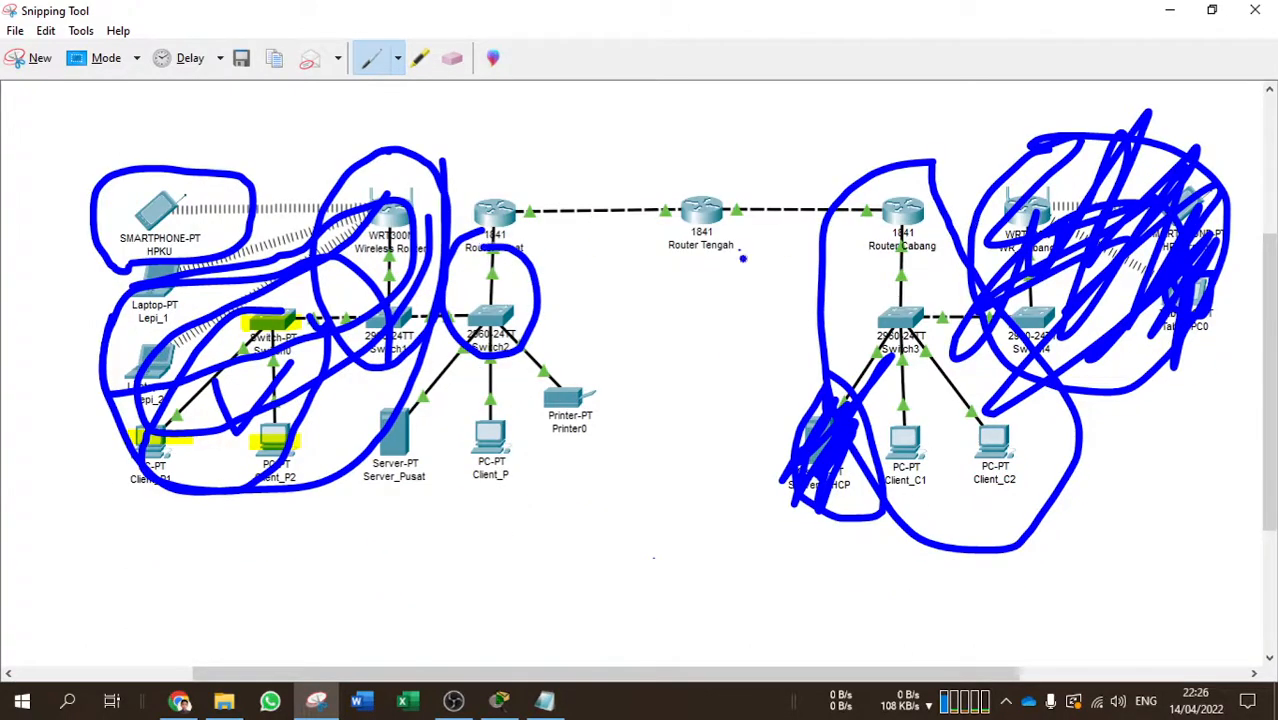
pyautogui.moveTo(505, 170); pyautogui.dragTo(501, 196)
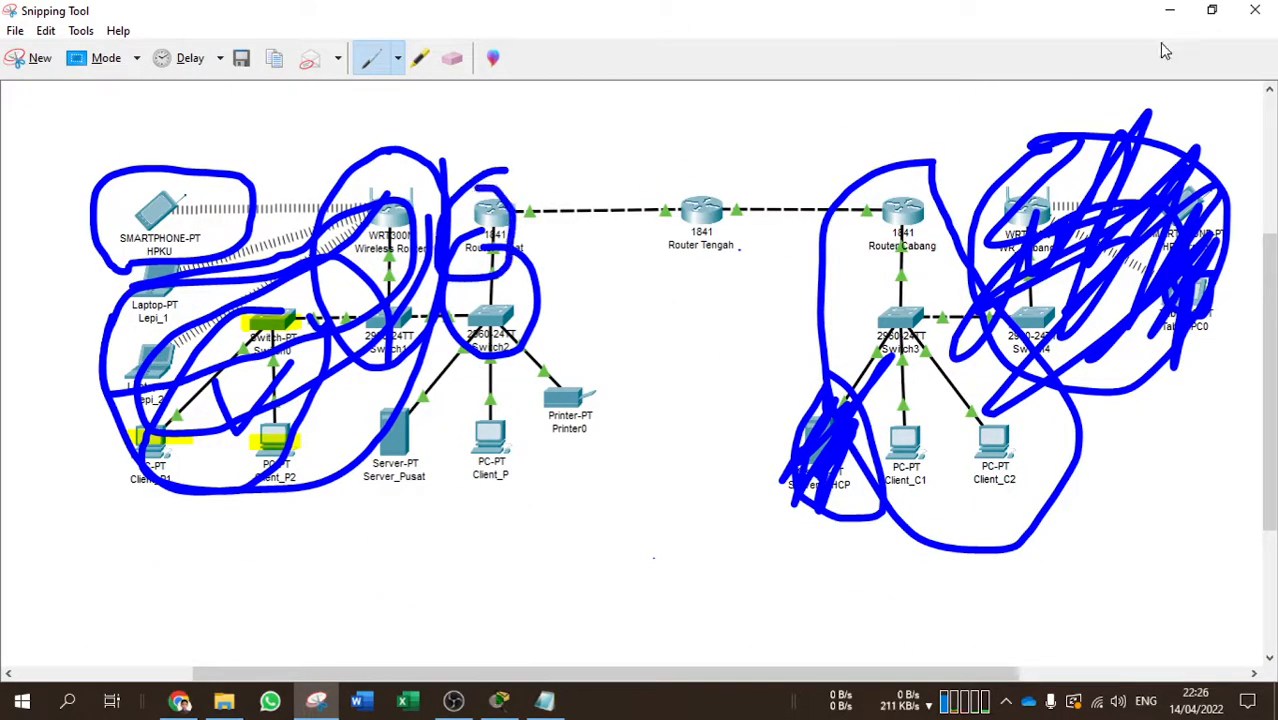
pyautogui.moveTo(575, 375)
pyautogui.mouseDown()
pyautogui.moveTo(580, 428)
pyautogui.moveTo(560, 412)
pyautogui.moveTo(585, 422)
pyautogui.mouseUp()
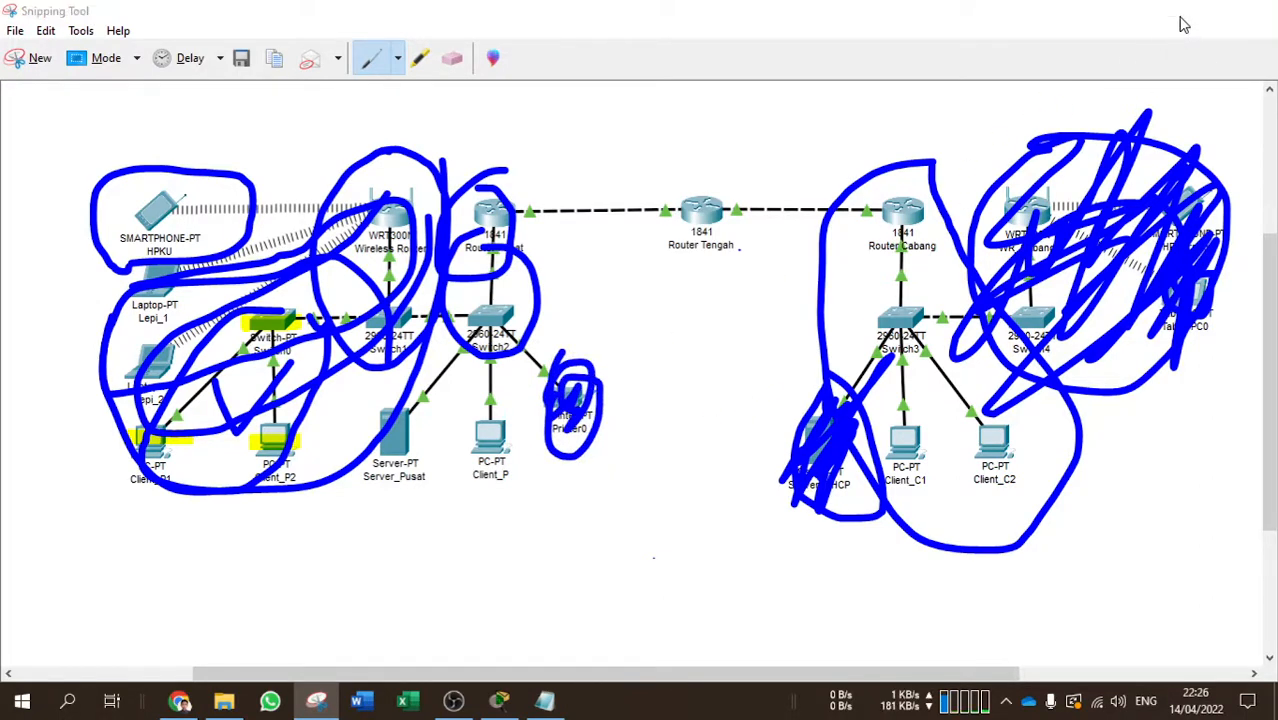
pyautogui.click(1172, 14)
pyautogui.click(1014, 53)
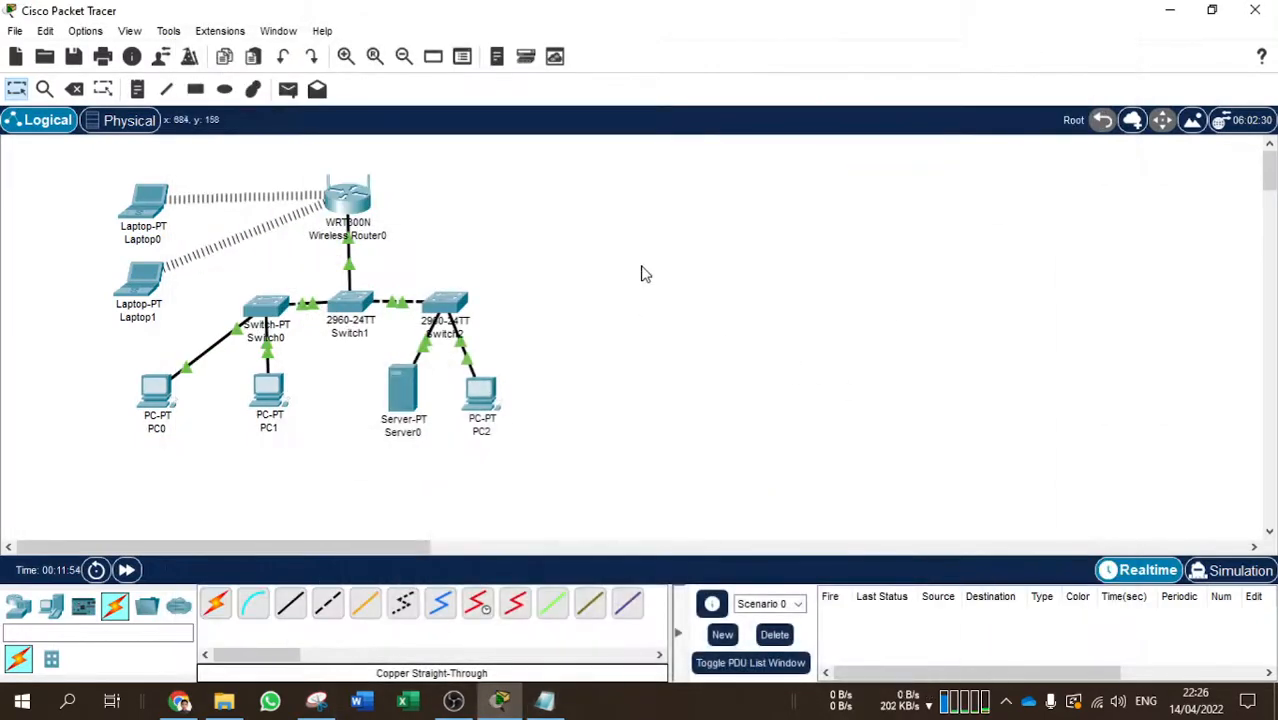
# Check the router model in the reference topology and place an 1841 router above Switch2
pyautogui.click(13, 607)
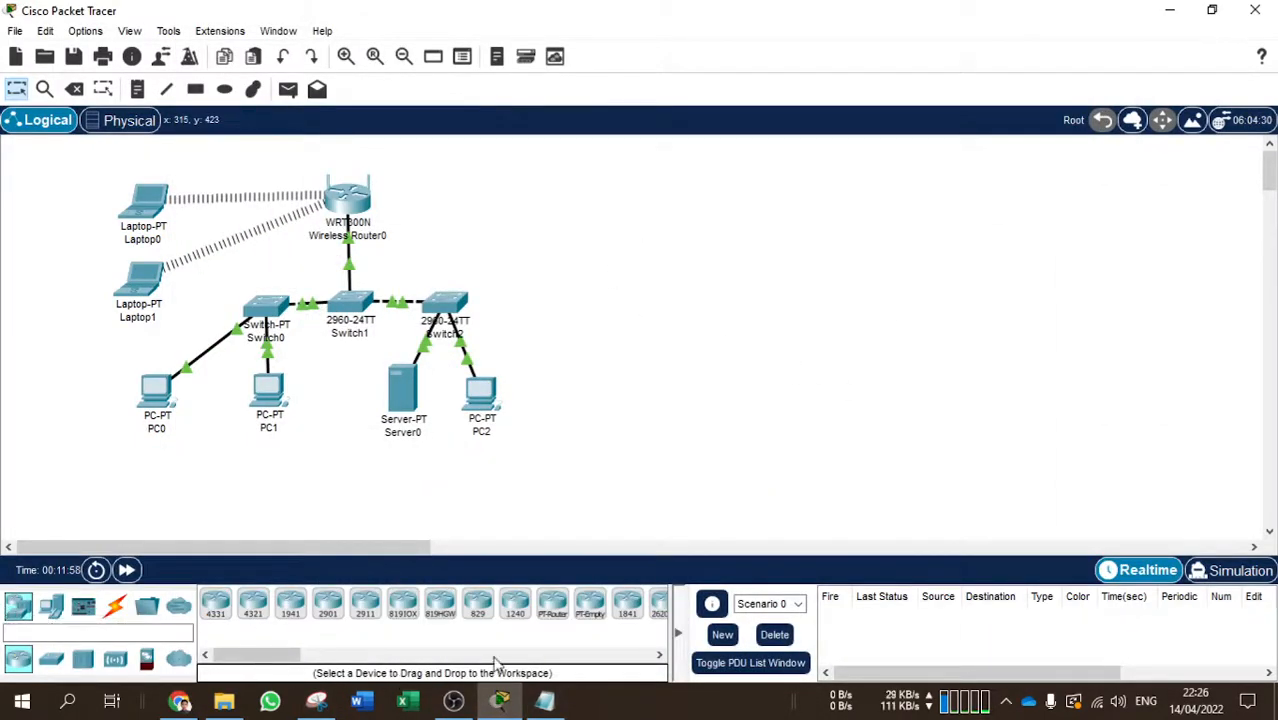
pyautogui.click(318, 702)
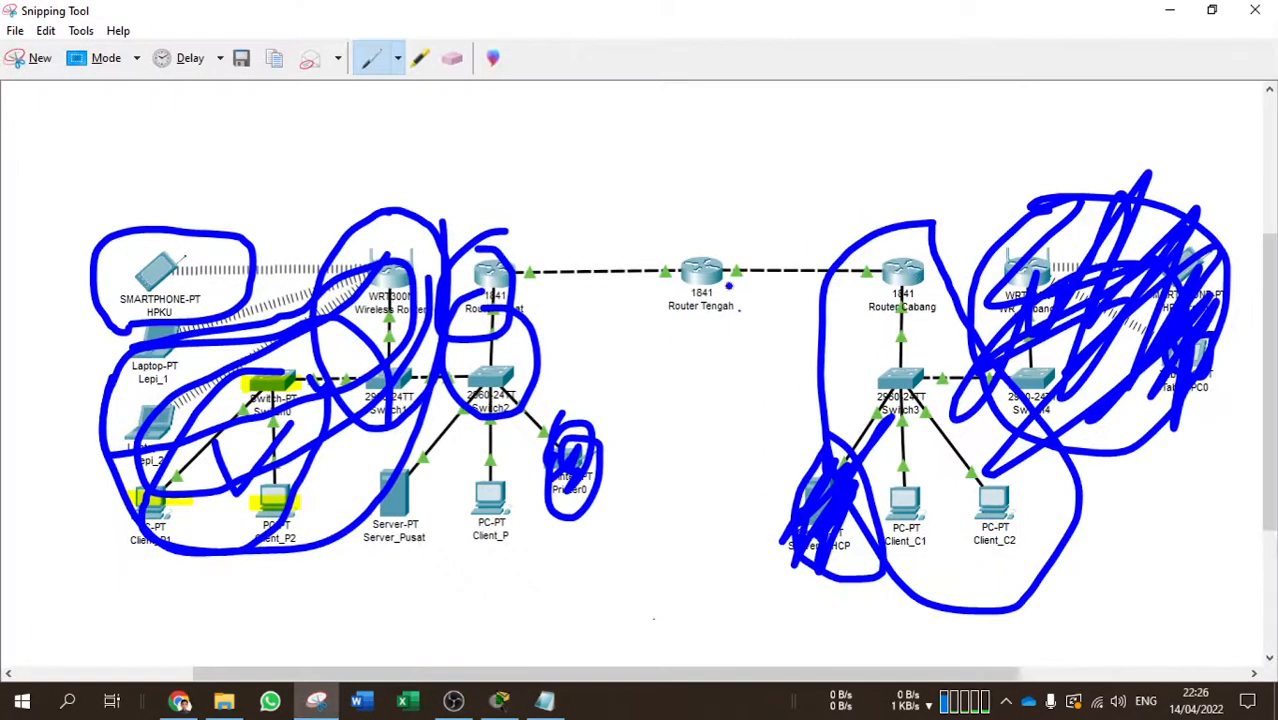
pyautogui.click(1170, 10)
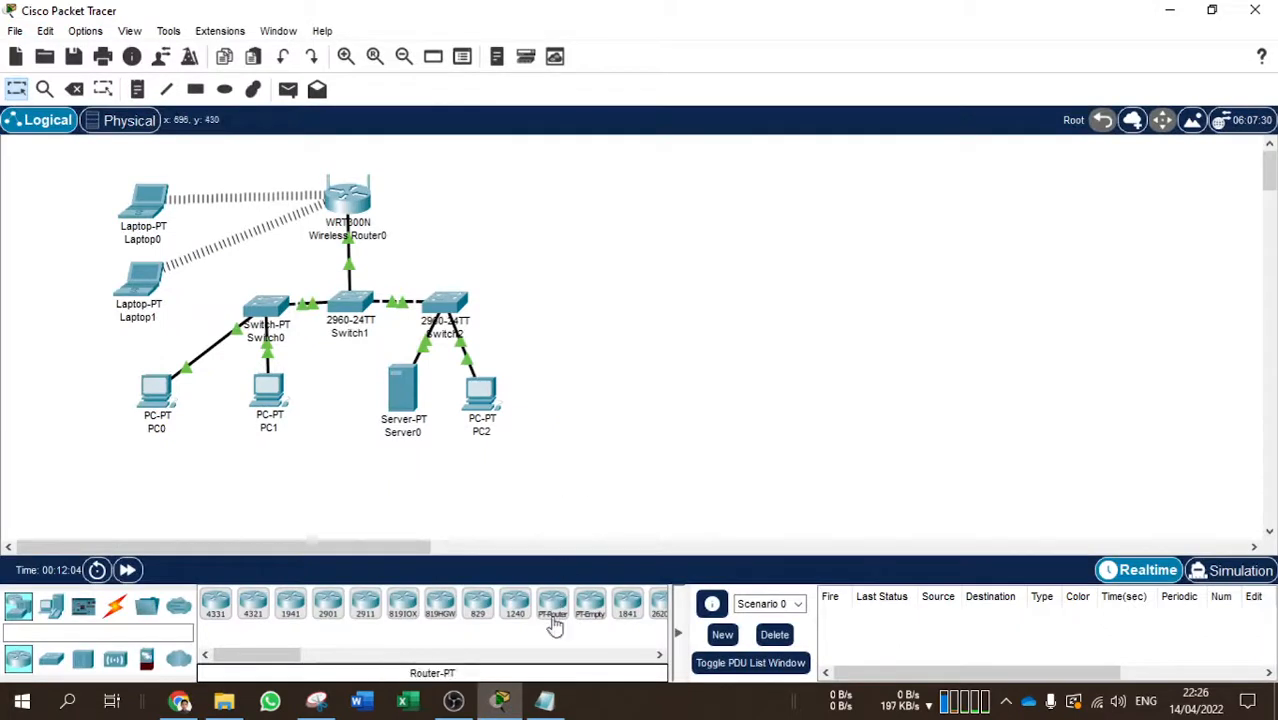
pyautogui.click(627, 603)
pyautogui.click(525, 209)
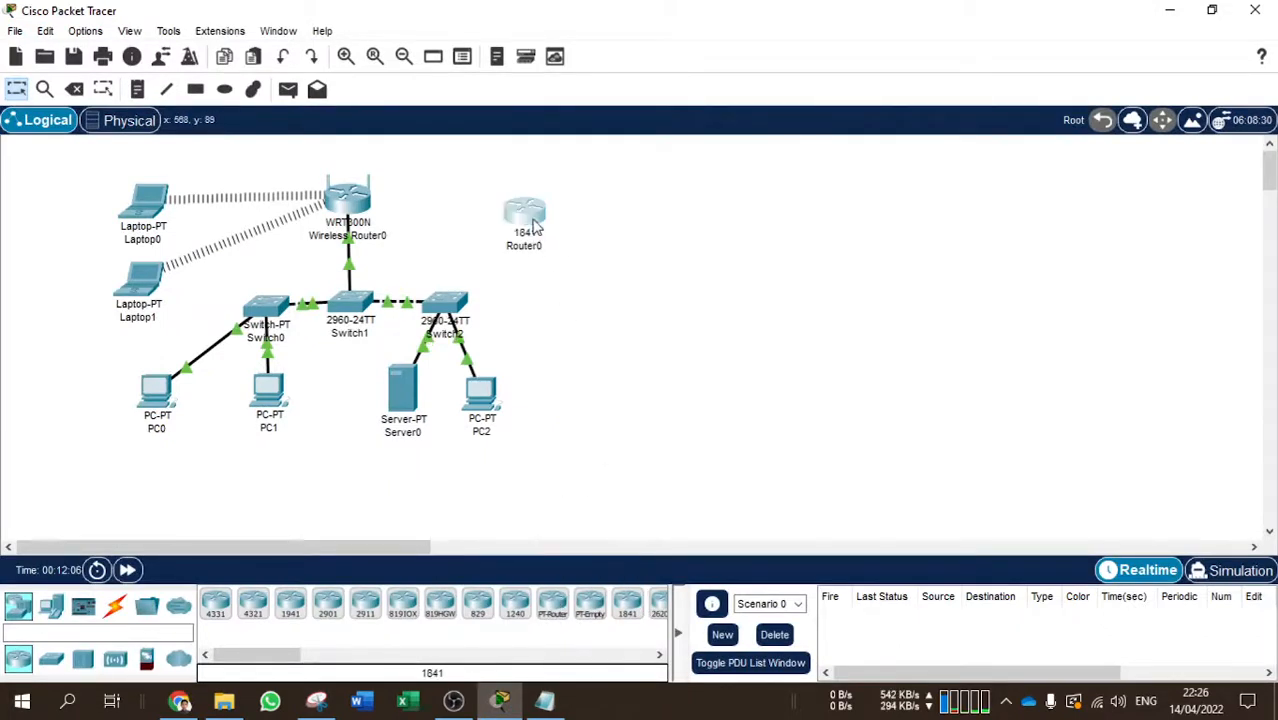
pyautogui.moveTo(527, 212); pyautogui.dragTo(458, 218)
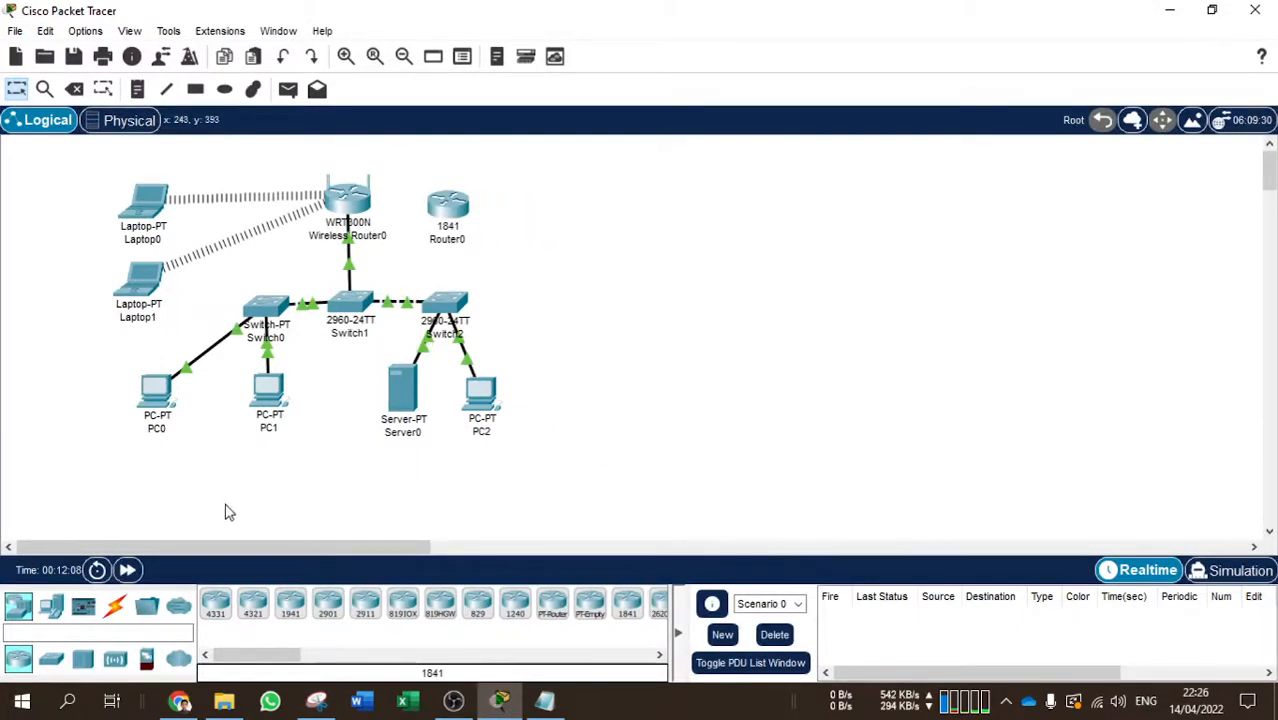
# Connect Switch2 to the 1841 router's FastEthernet0/0 with a Copper Straight-Through cable and align the router vertically above the switch
pyautogui.click(115, 606)
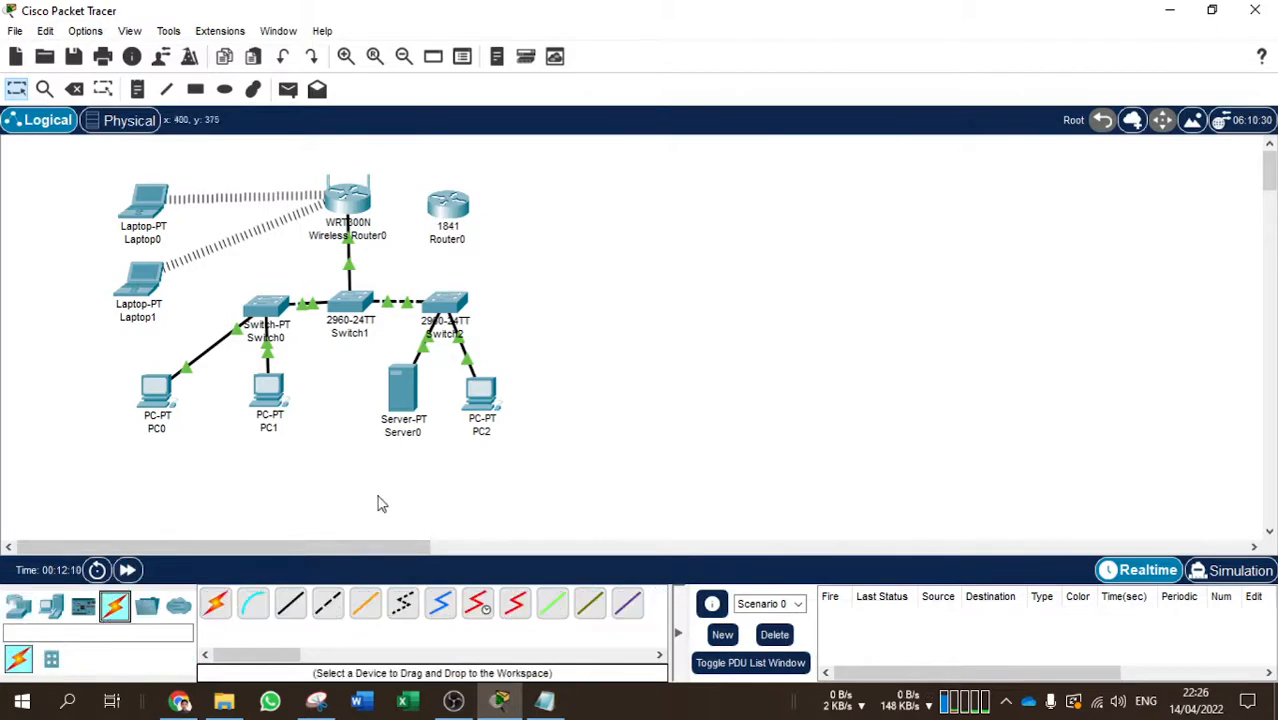
pyautogui.click(290, 606)
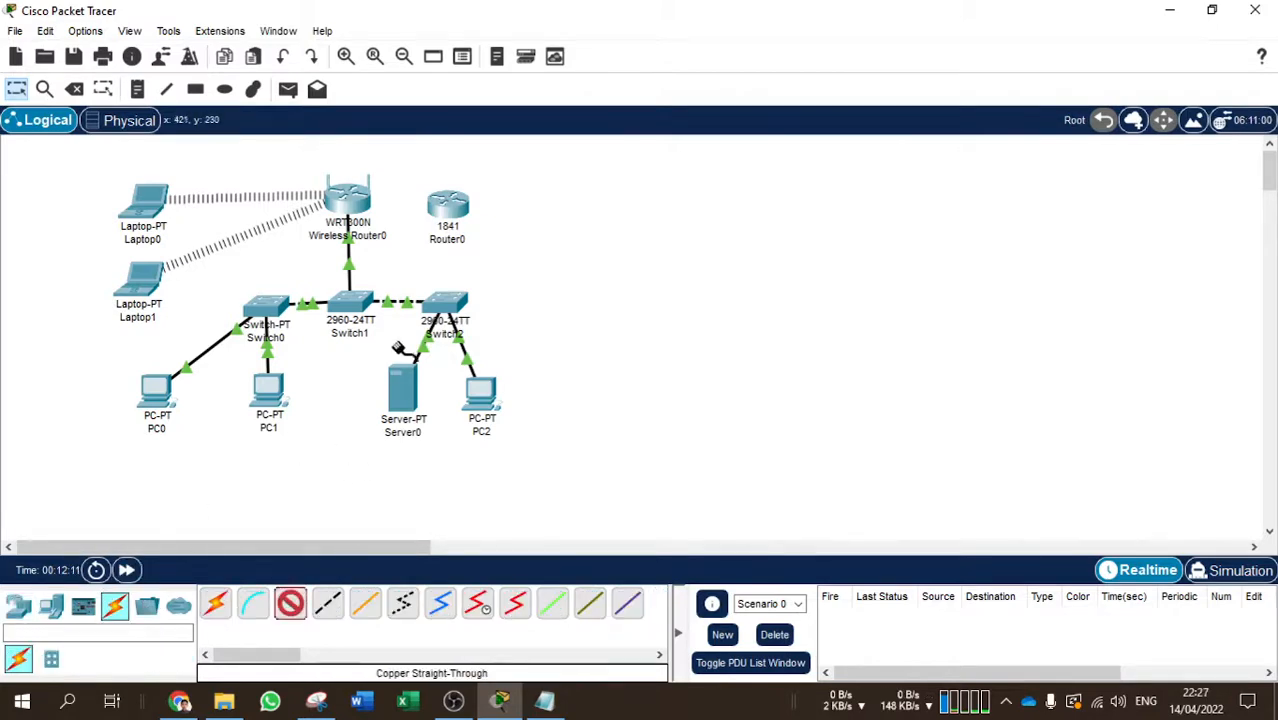
pyautogui.click(448, 303)
pyautogui.click(548, 8)
pyautogui.click(448, 205)
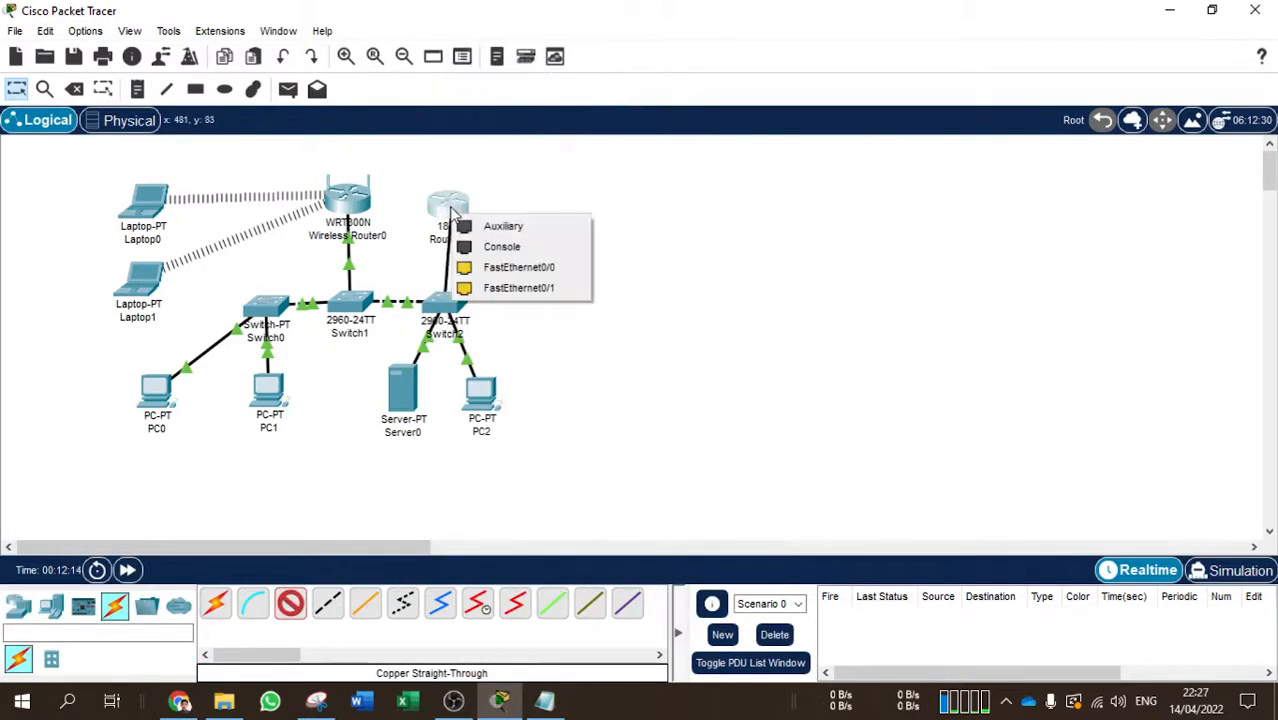
pyautogui.click(505, 279)
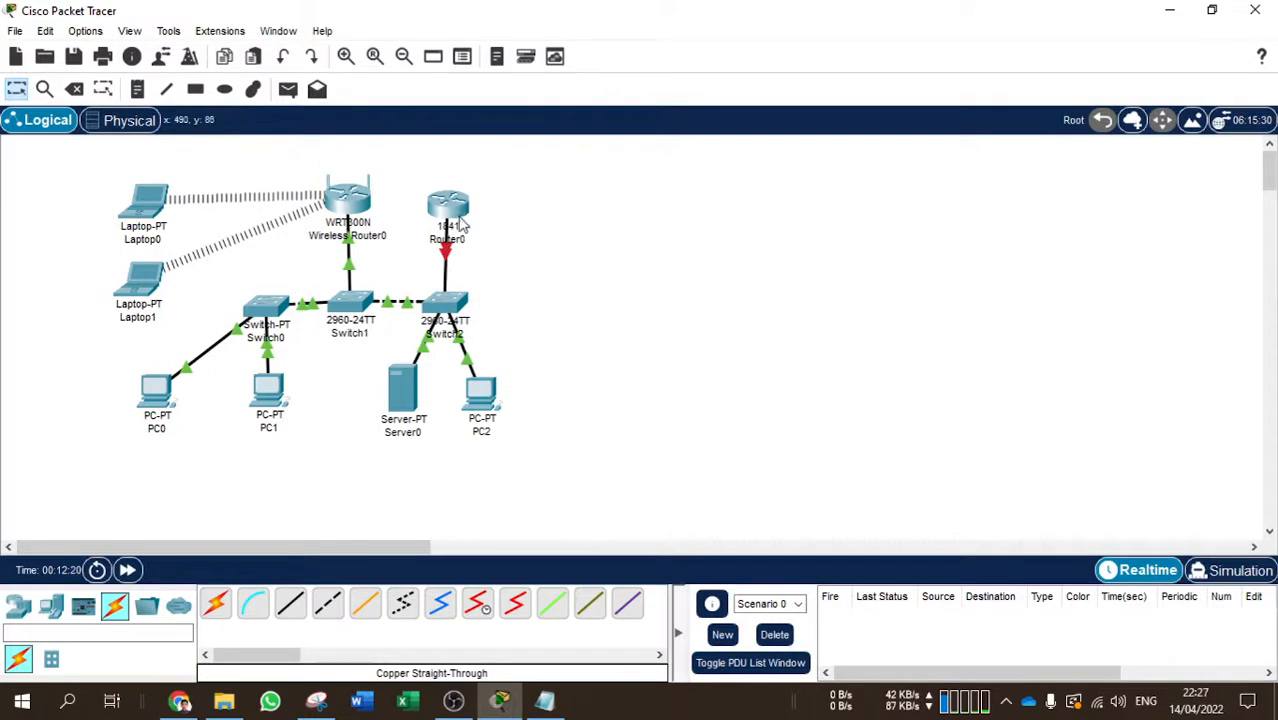
pyautogui.moveTo(462, 226); pyautogui.dragTo(457, 205)
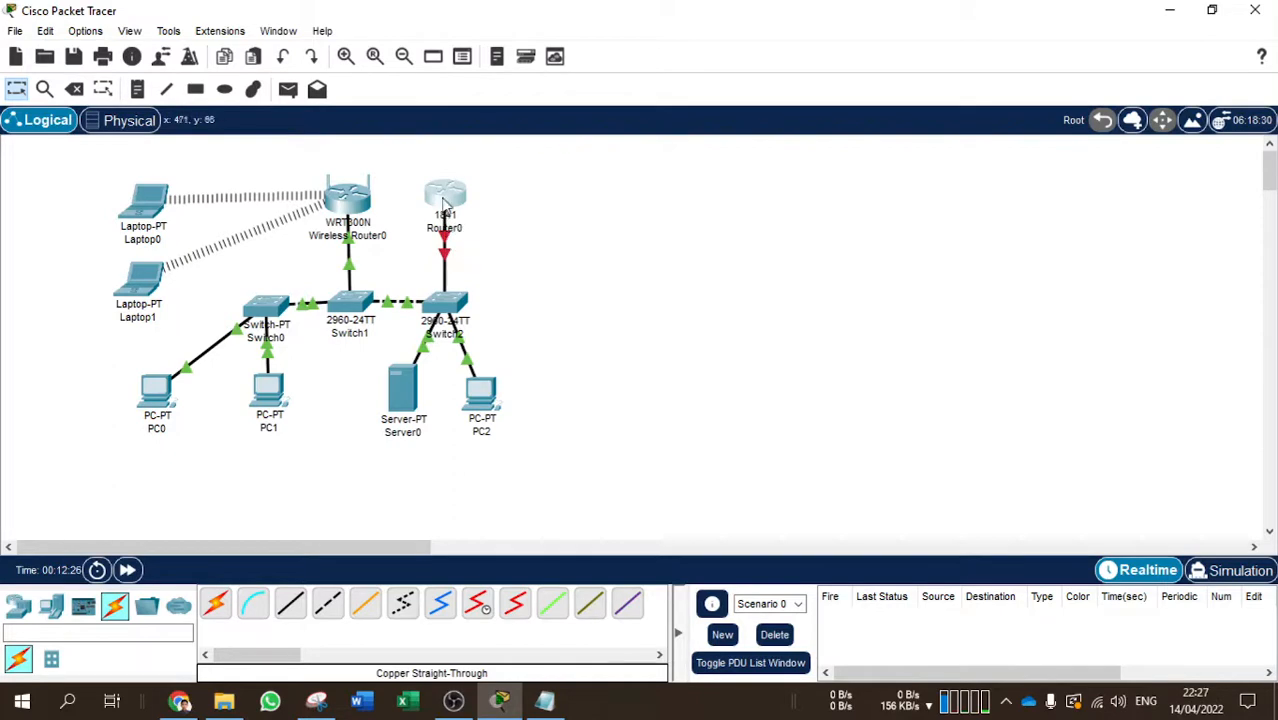
# Turn on the FastEthernet0/0 port in Router0's configuration
pyautogui.click(444, 204)
pyautogui.click(407, 59)
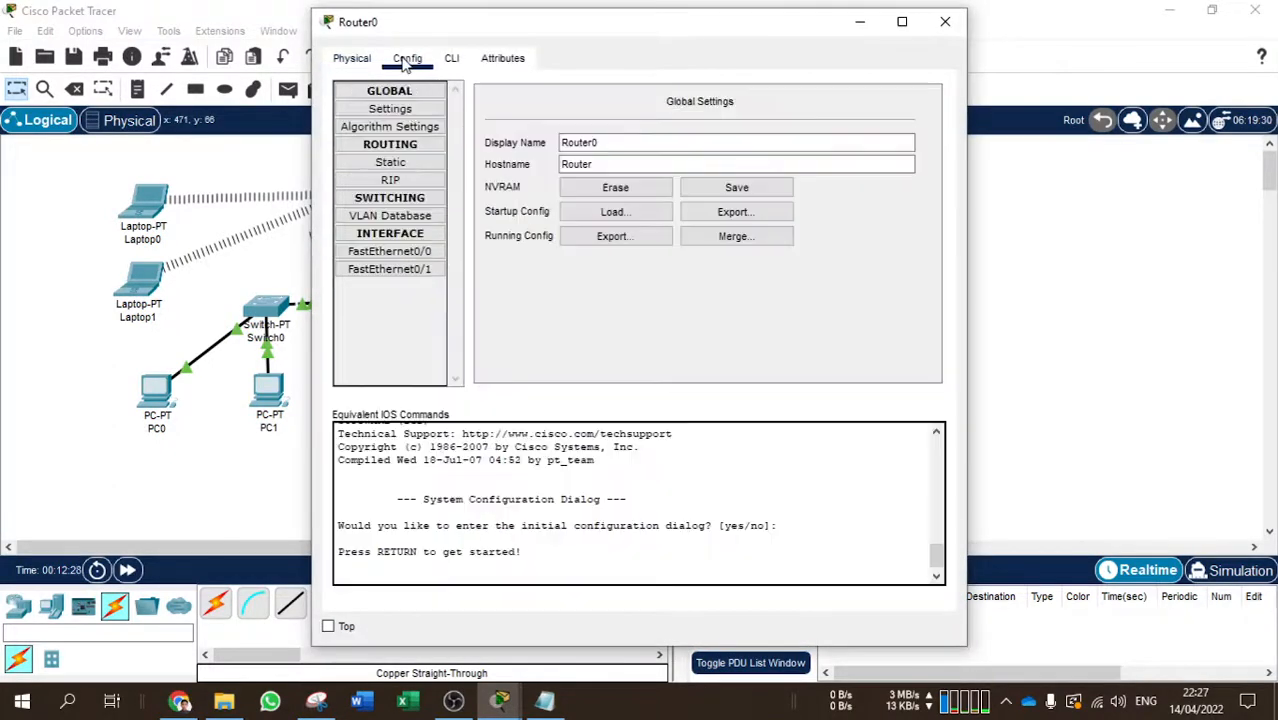
pyautogui.click(399, 252)
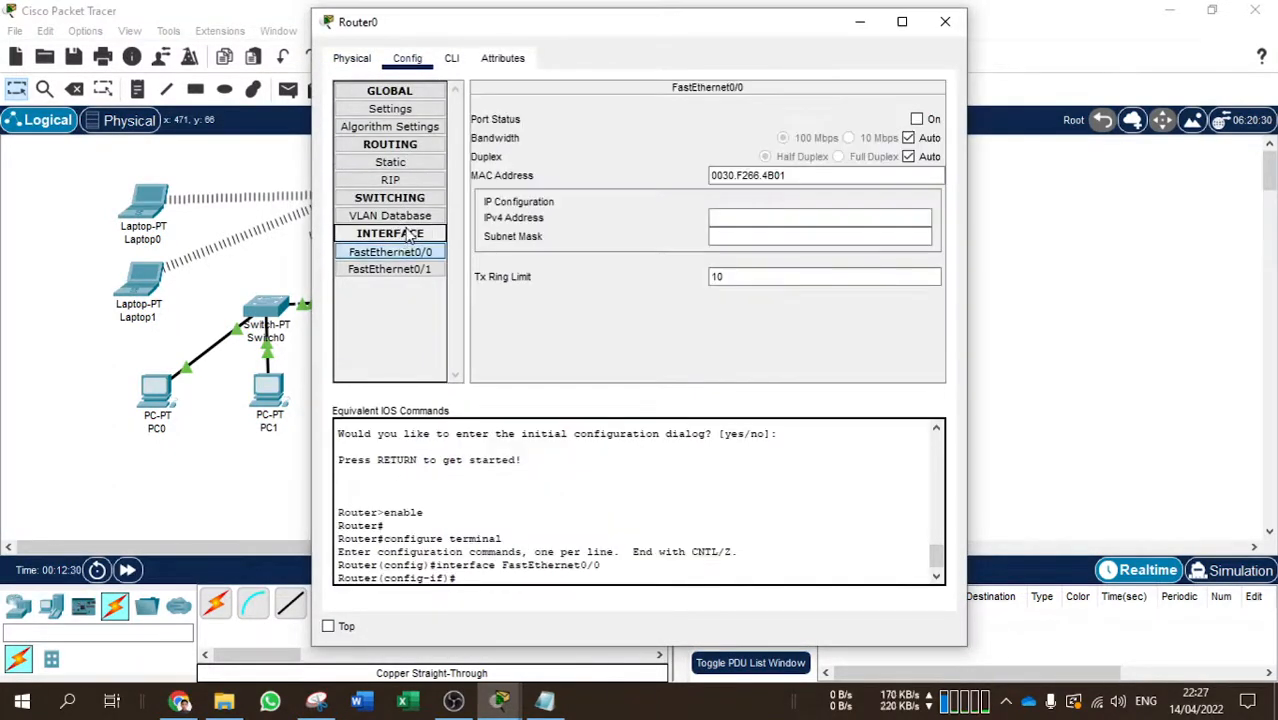
pyautogui.click(916, 120)
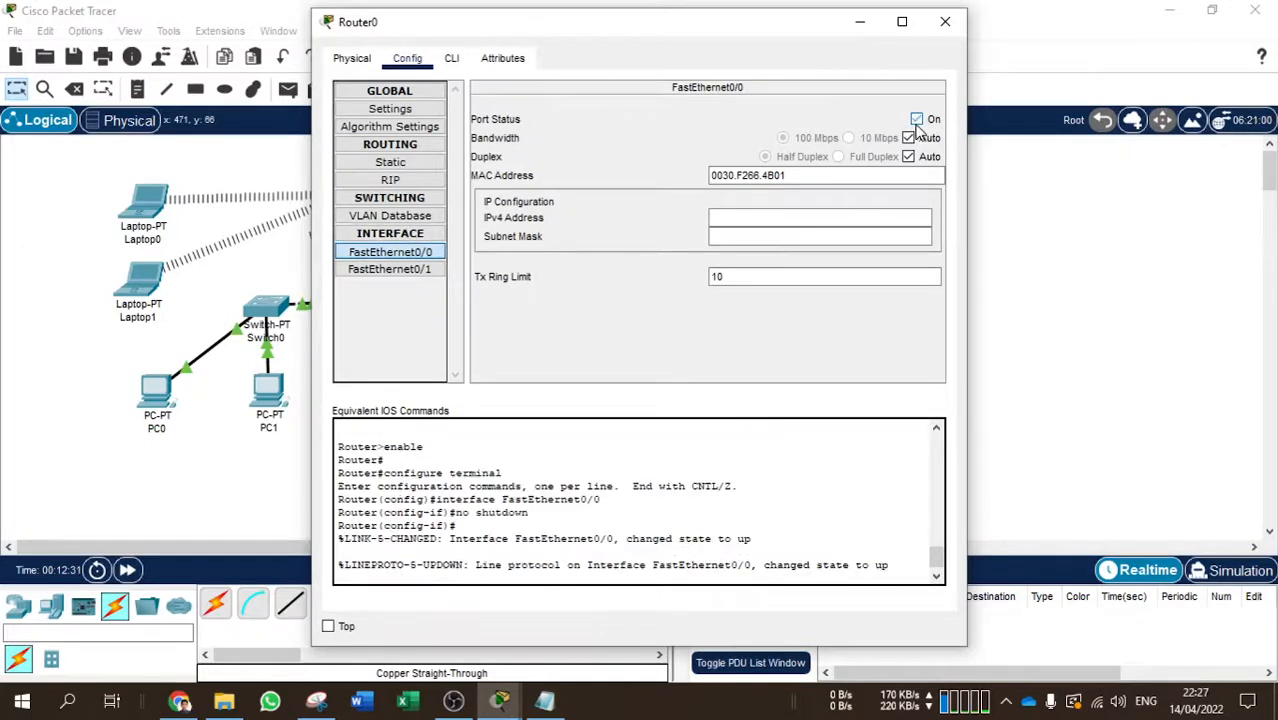
# Switch from Router0's IPv4 address field to the address list in Notepad and place the cursor below the lp1 entry
pyautogui.click(751, 210)
pyautogui.click(544, 700)
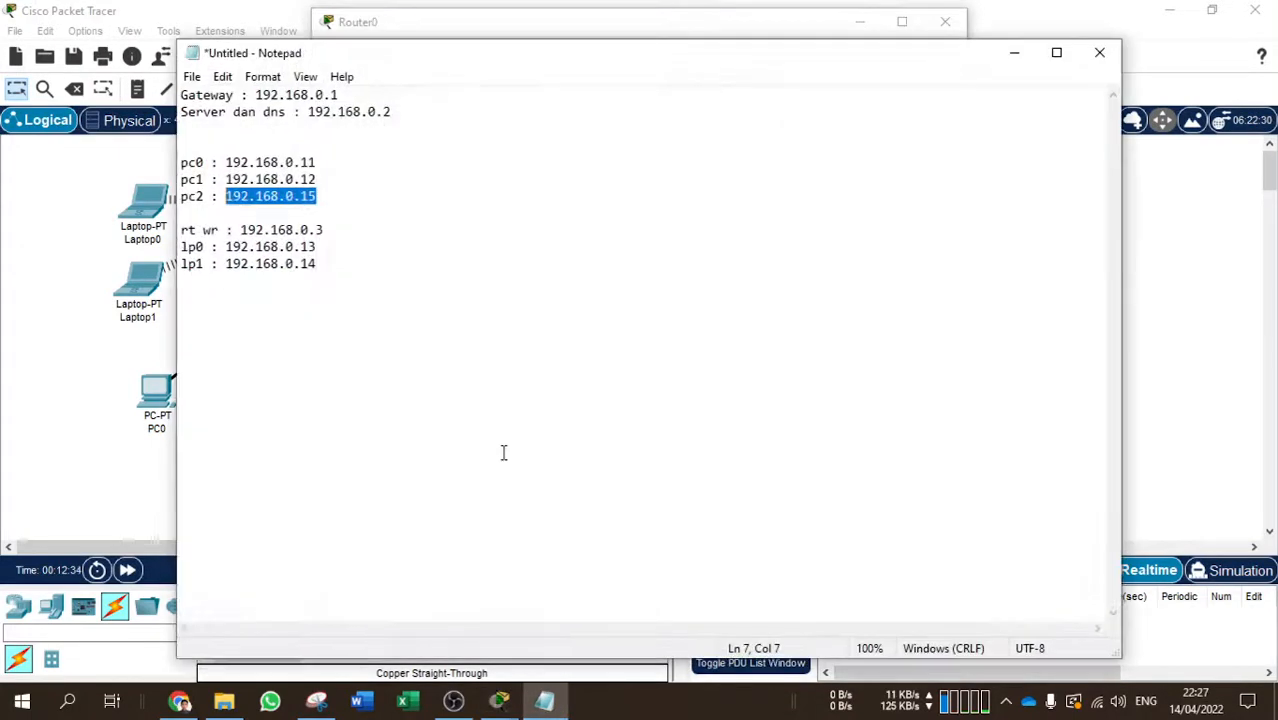
pyautogui.click(341, 271)
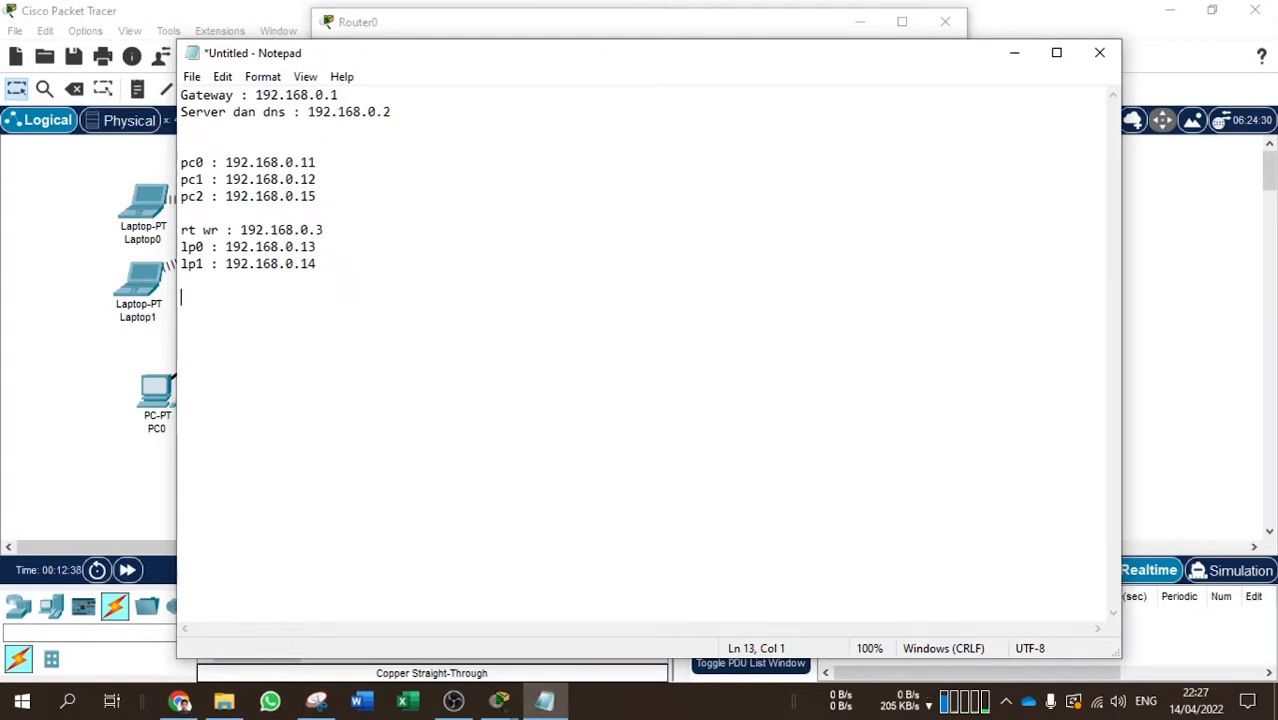
# Look through the clipboard history for a copied IP address and close it without pasting anything
pyautogui.press('super+v')
pyautogui.scroll(-5, 362, 243)
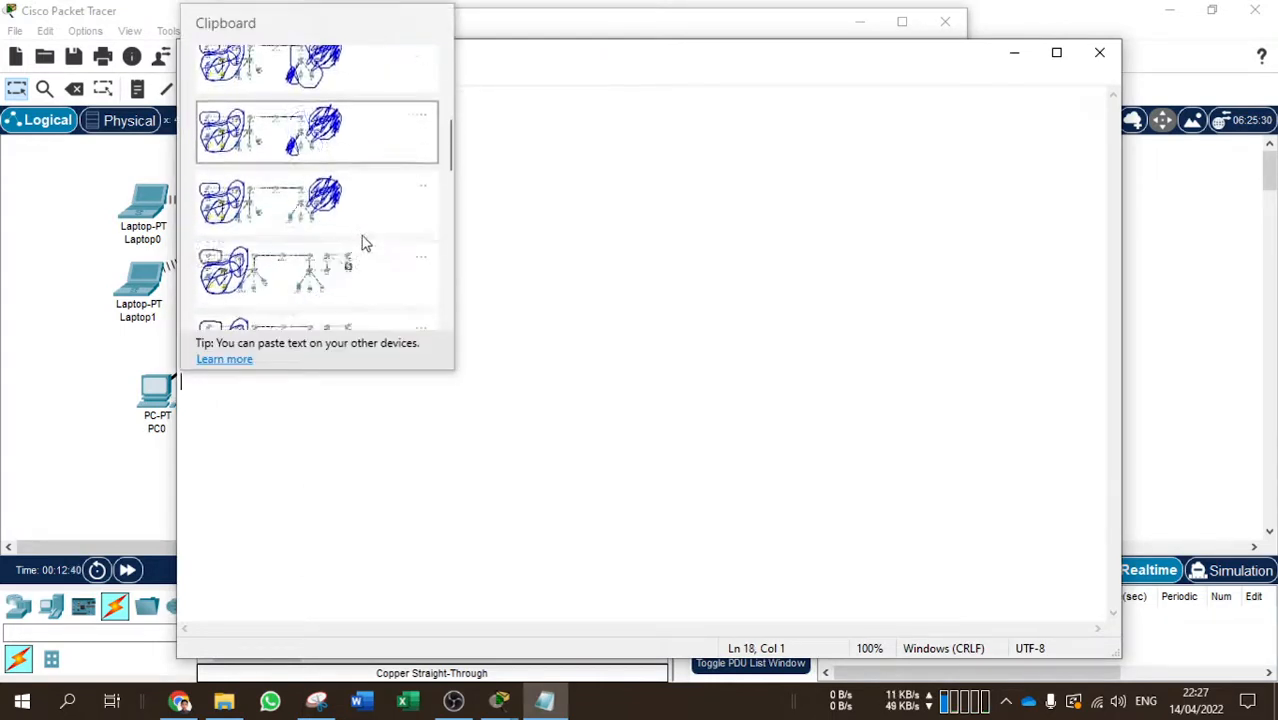
pyautogui.scroll(-3, 366, 240)
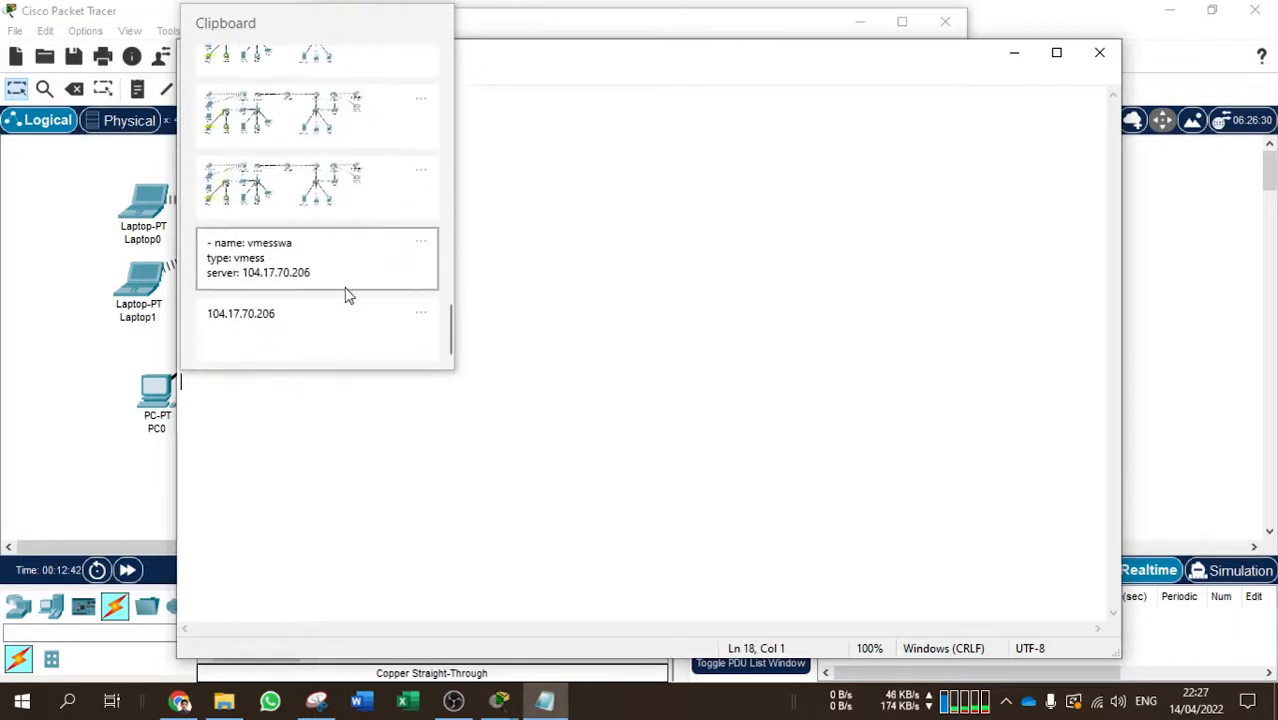
pyautogui.scroll(5, 322, 316)
pyautogui.scroll(10, 322, 316)
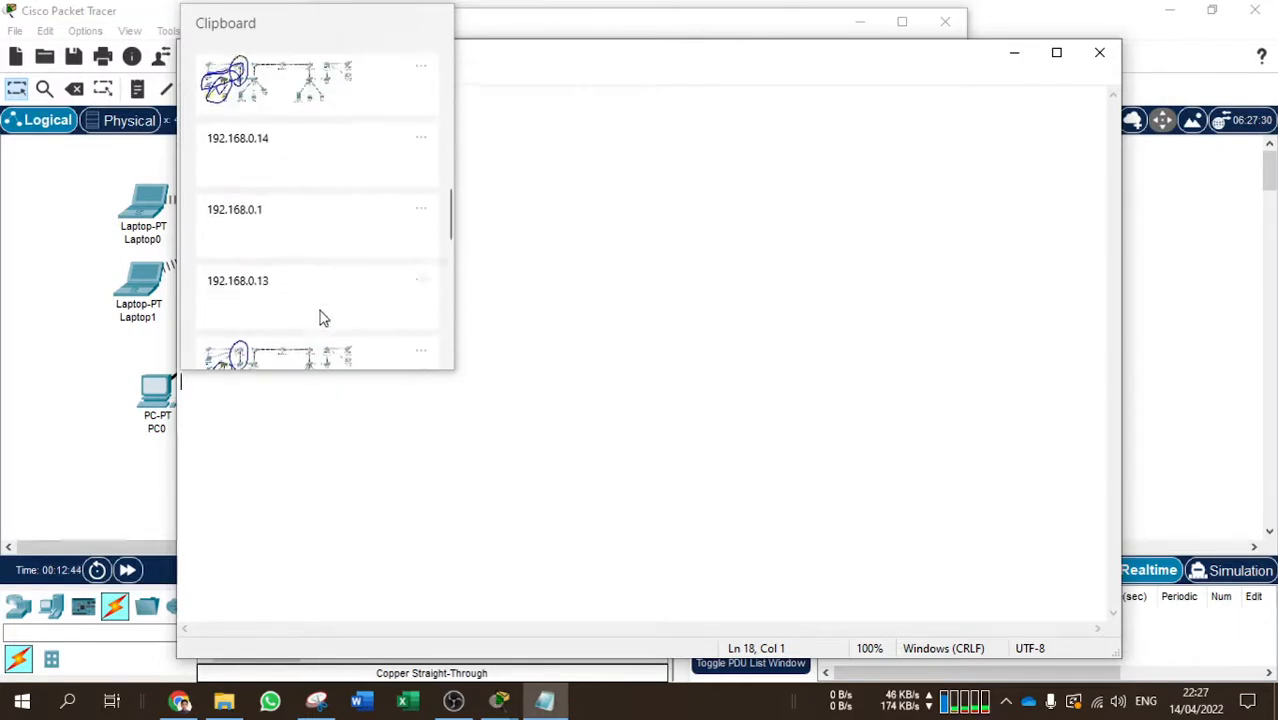
pyautogui.scroll(-3, 322, 316)
pyautogui.scroll(2, 320, 316)
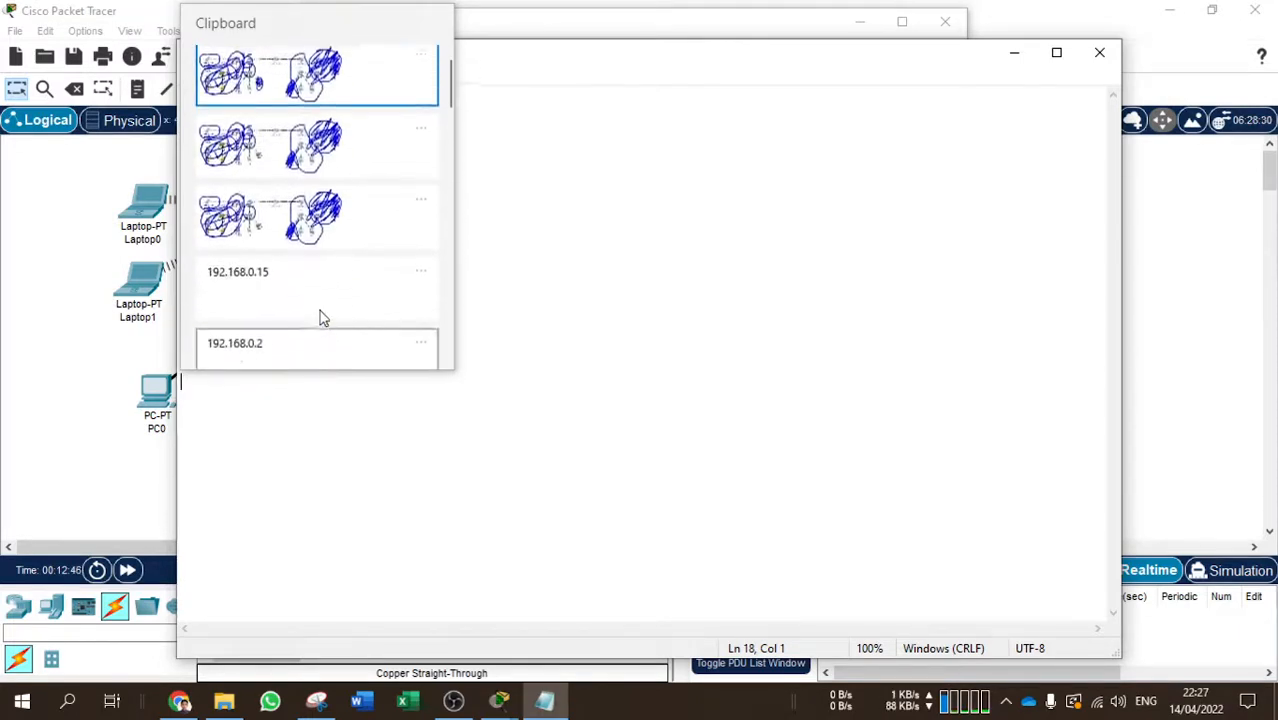
pyautogui.click(618, 306)
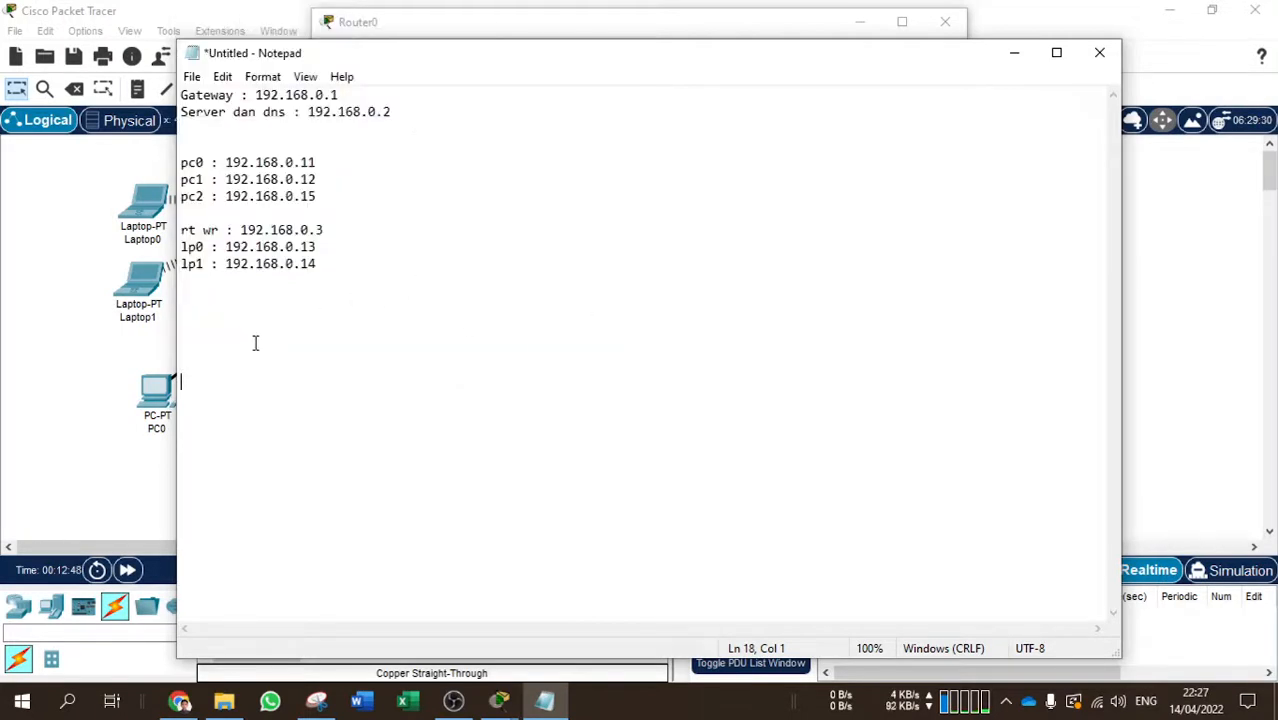
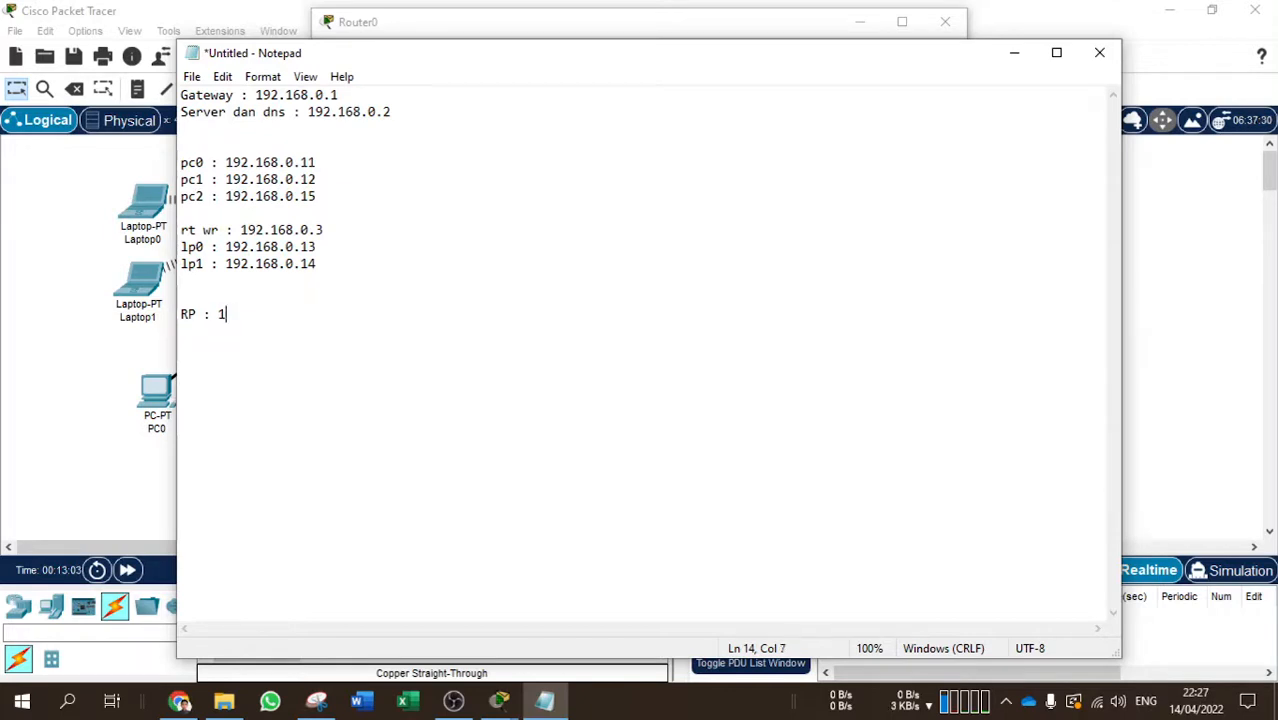
# Add the line "RP : 192.168.0.1" below the lp1 entry in the address list
pyautogui.moveTo(348, 94); pyautogui.dragTo(285, 95)
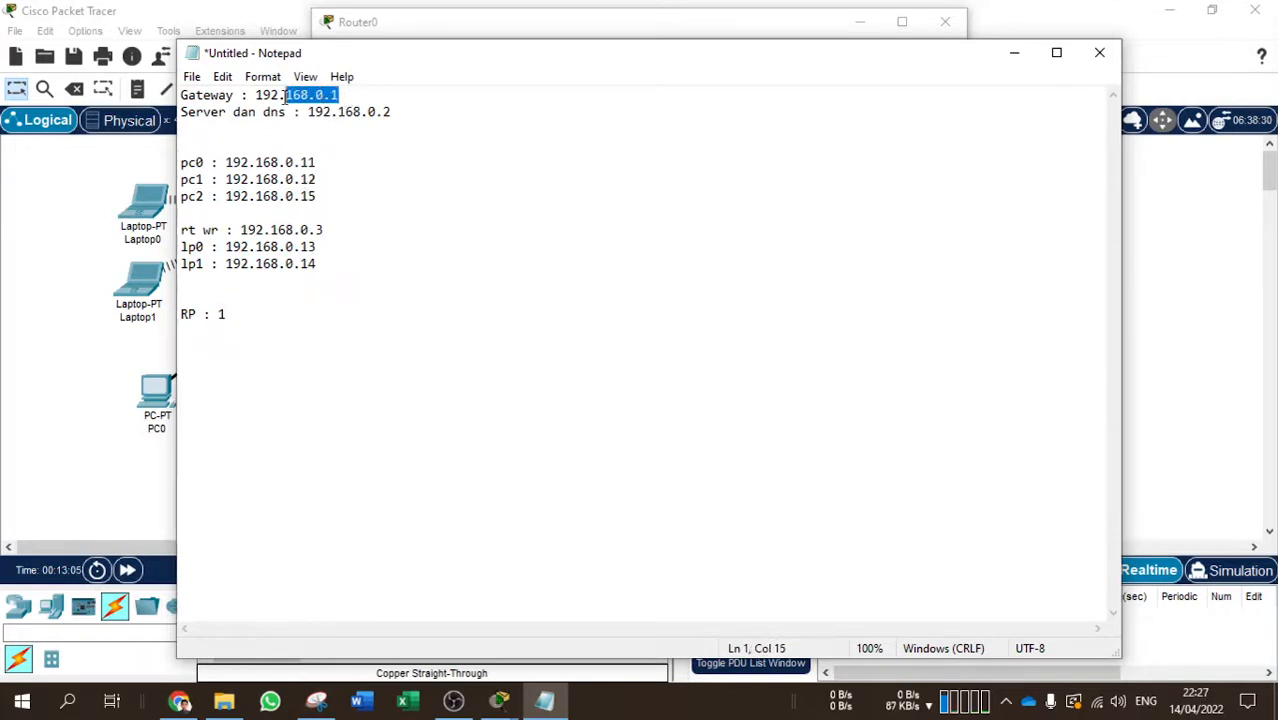
pyautogui.click(239, 298)
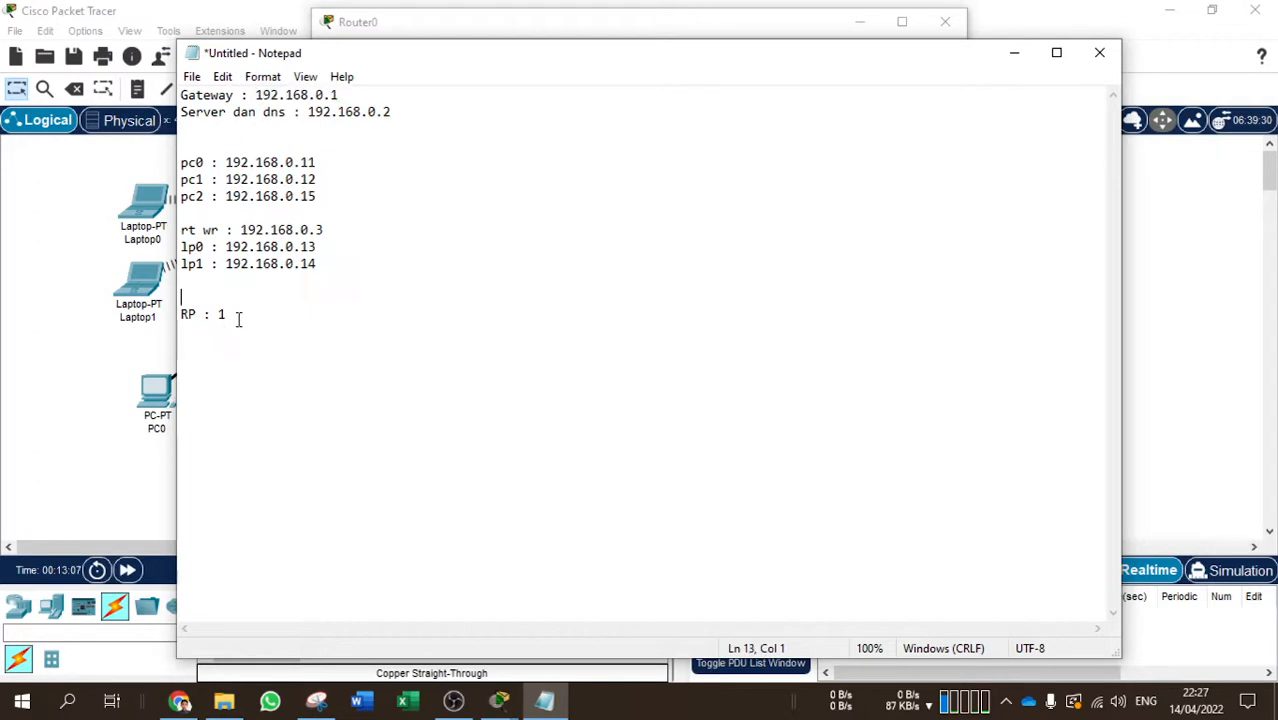
pyautogui.press('BackSpace')
pyautogui.write('192.168.0.1')
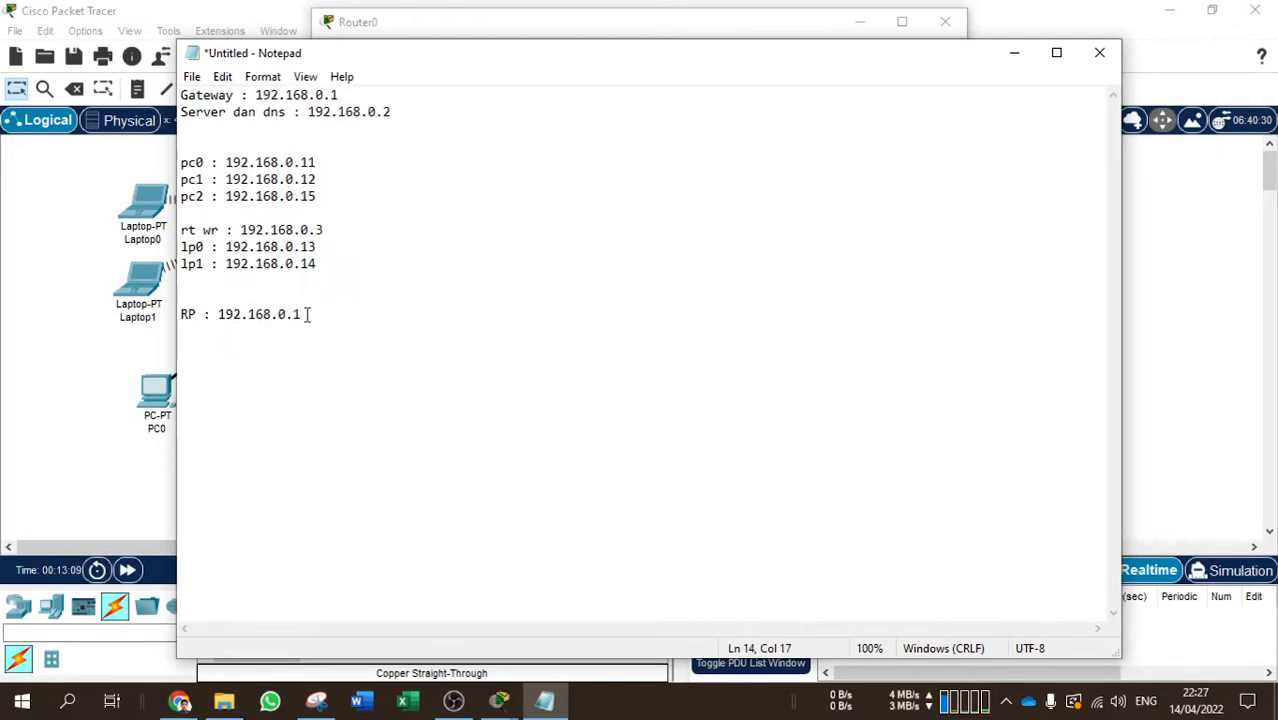
# Copy the RP address to Router0's FastEthernet0/0 as IPv4 address 192.168.0.1 with subnet mask 255.255.255.0, and close the router's configuration
pyautogui.moveTo(308, 314); pyautogui.dragTo(233, 314)
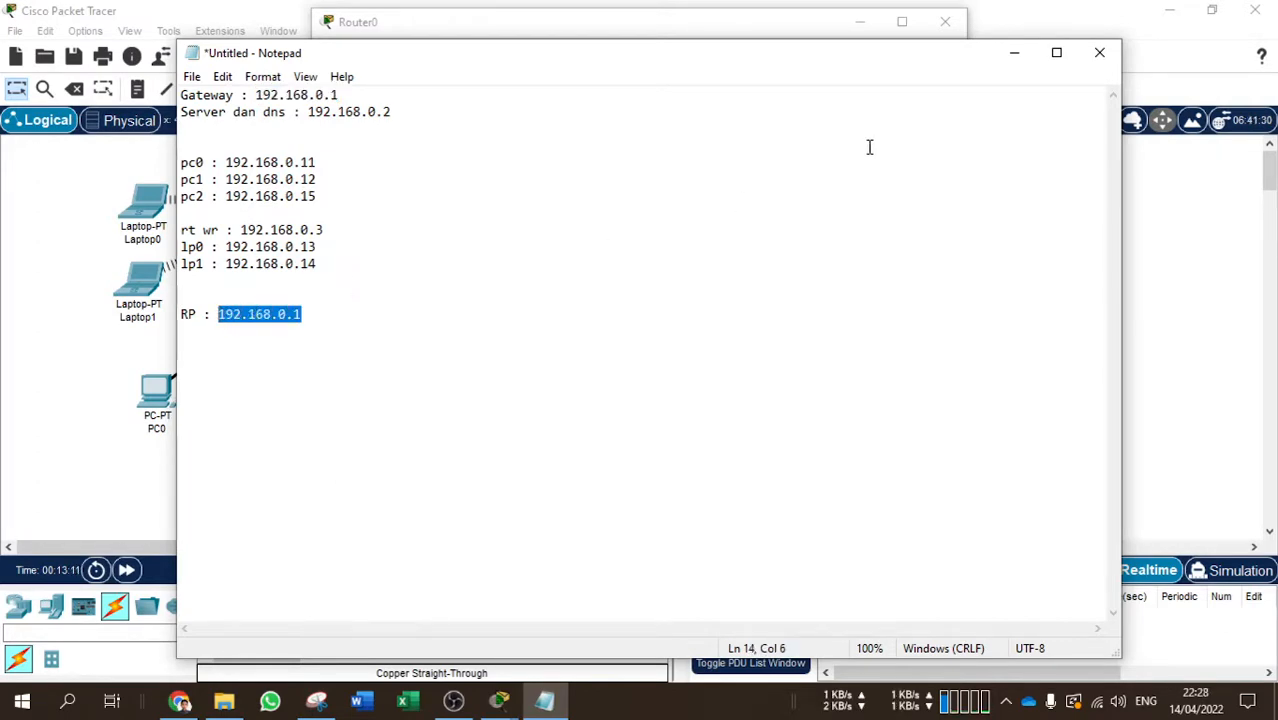
pyautogui.click(1014, 53)
pyautogui.write('192.168.0.1')
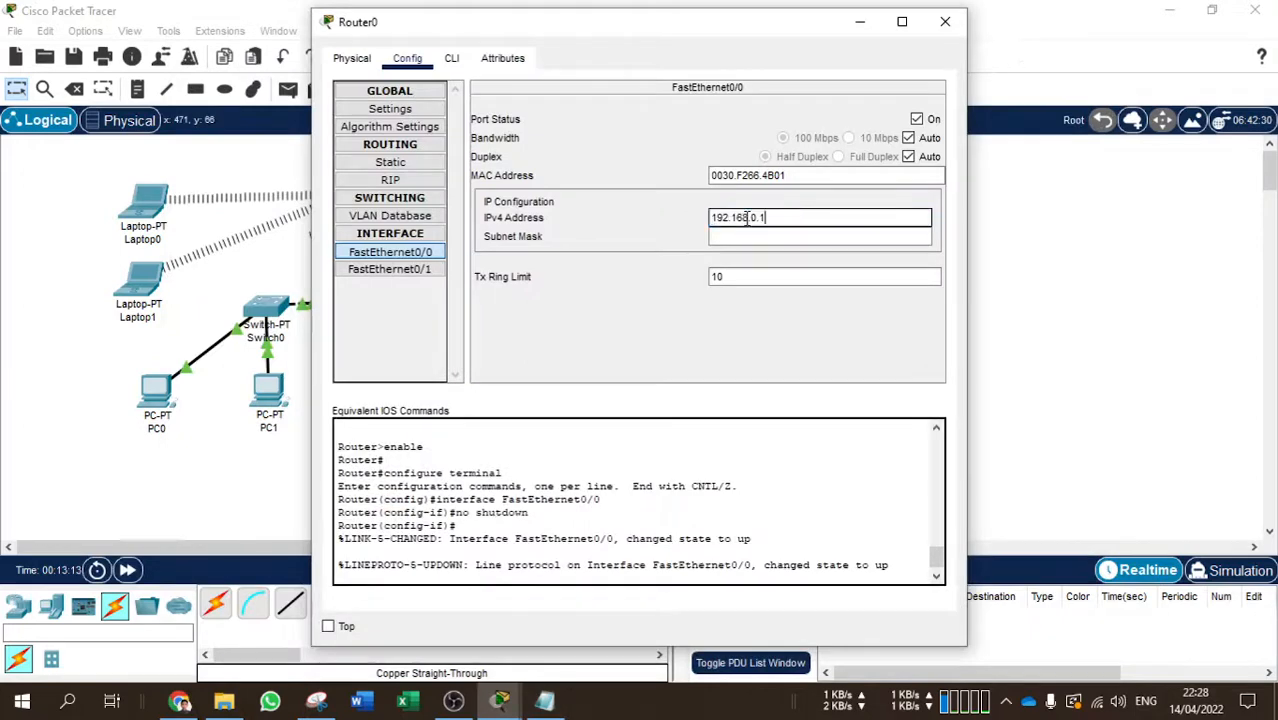
pyautogui.press('Tab')
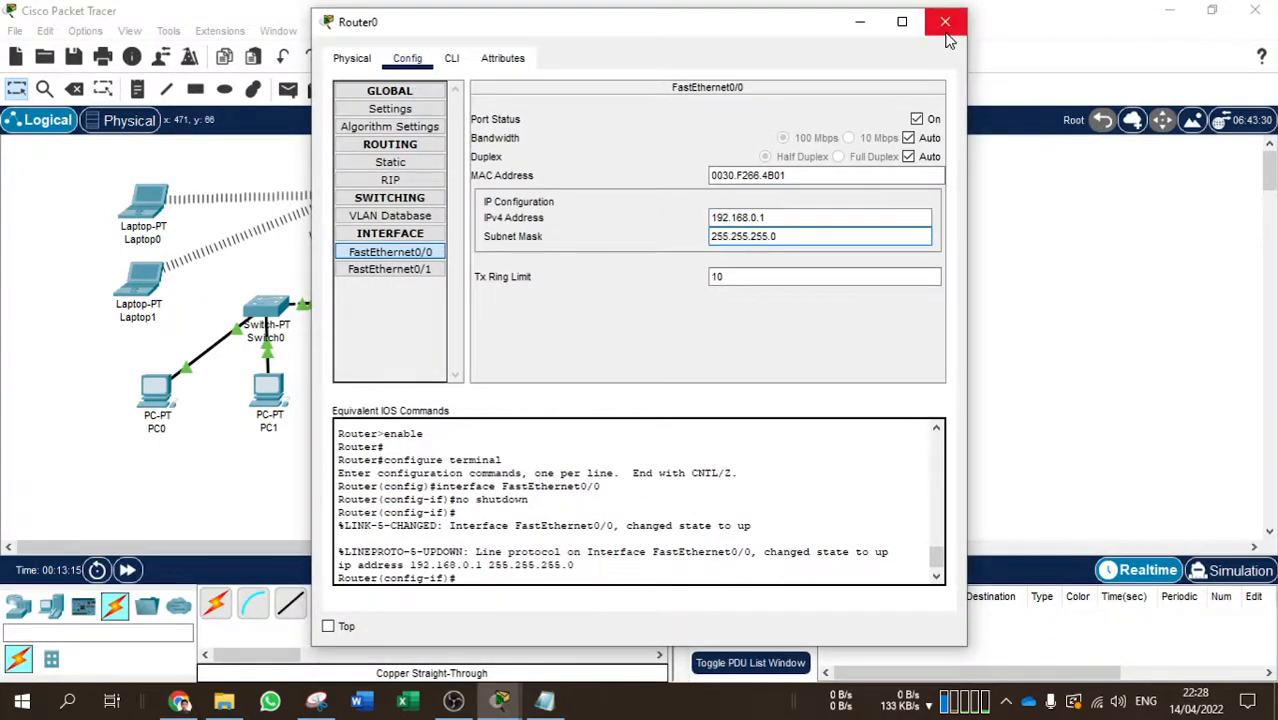
pyautogui.click(945, 22)
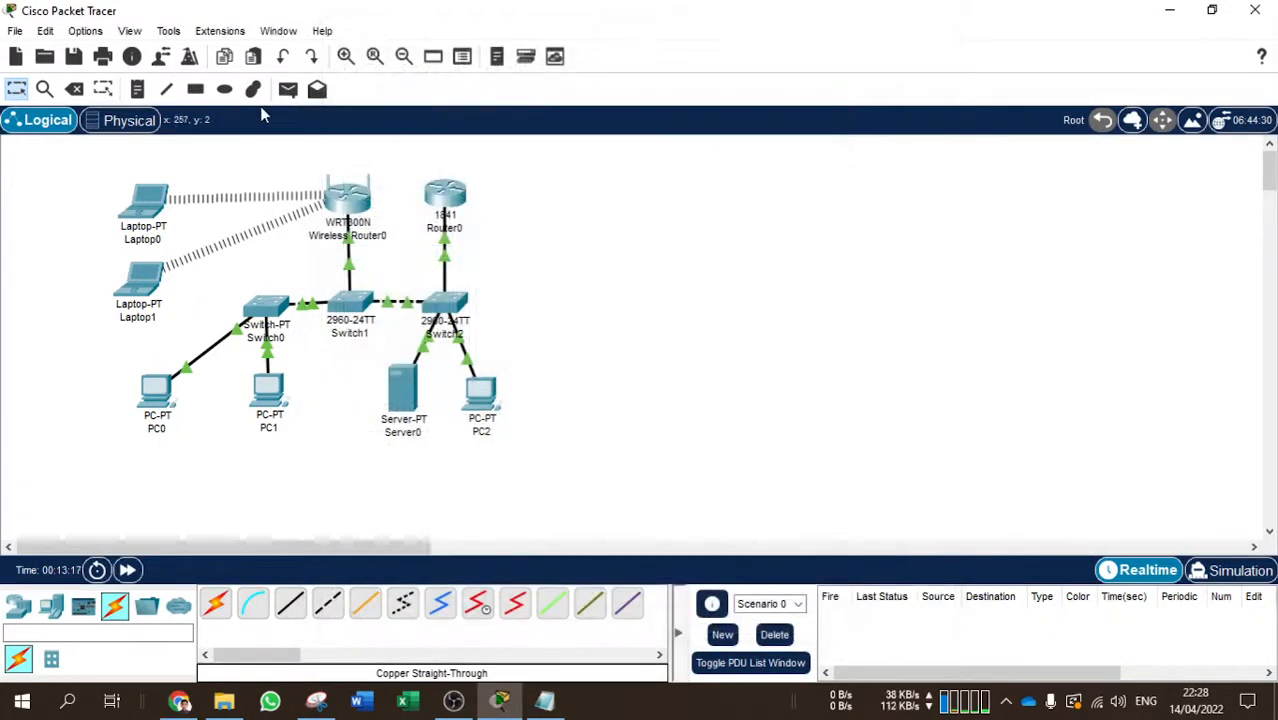
# Send a simple PDU from PC2 to Router0 and delete the test scenario
pyautogui.click(288, 89)
pyautogui.click(480, 393)
pyautogui.click(441, 212)
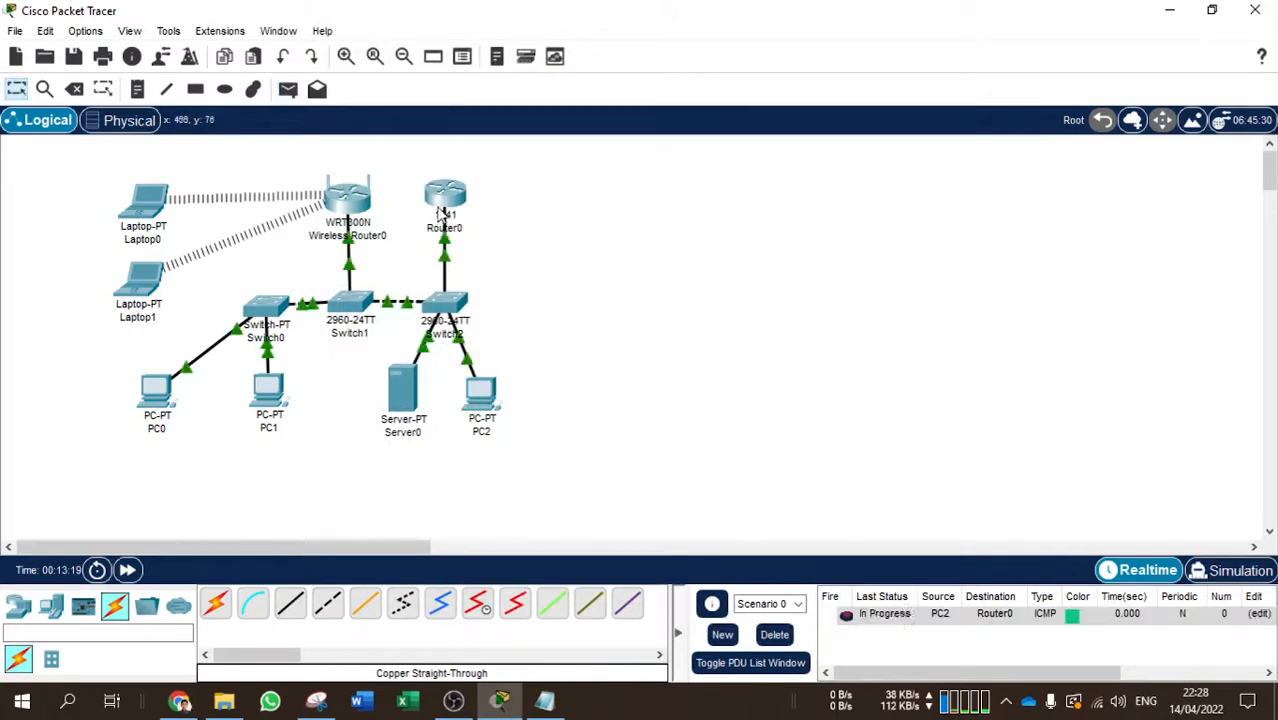
pyautogui.click(772, 634)
# Test the connection by sending a simple PDU from Router0 to PC2
pyautogui.click(286, 92)
pyautogui.click(444, 192)
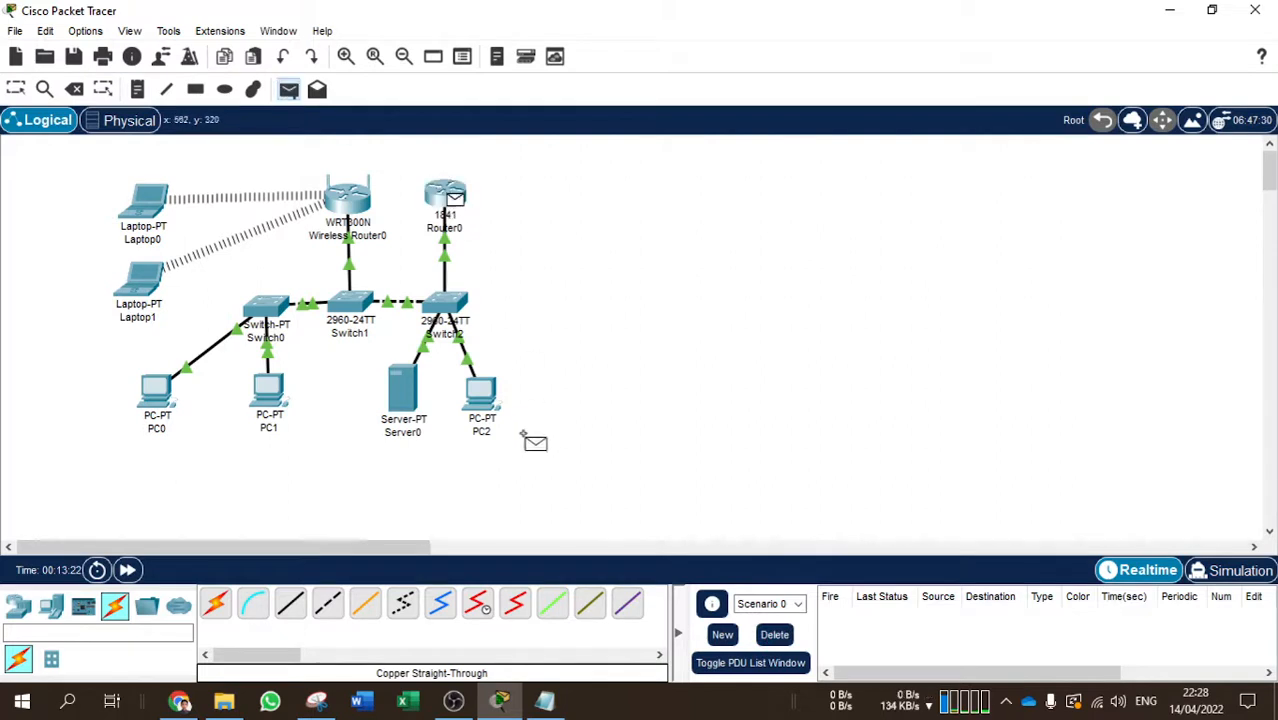
pyautogui.click(480, 392)
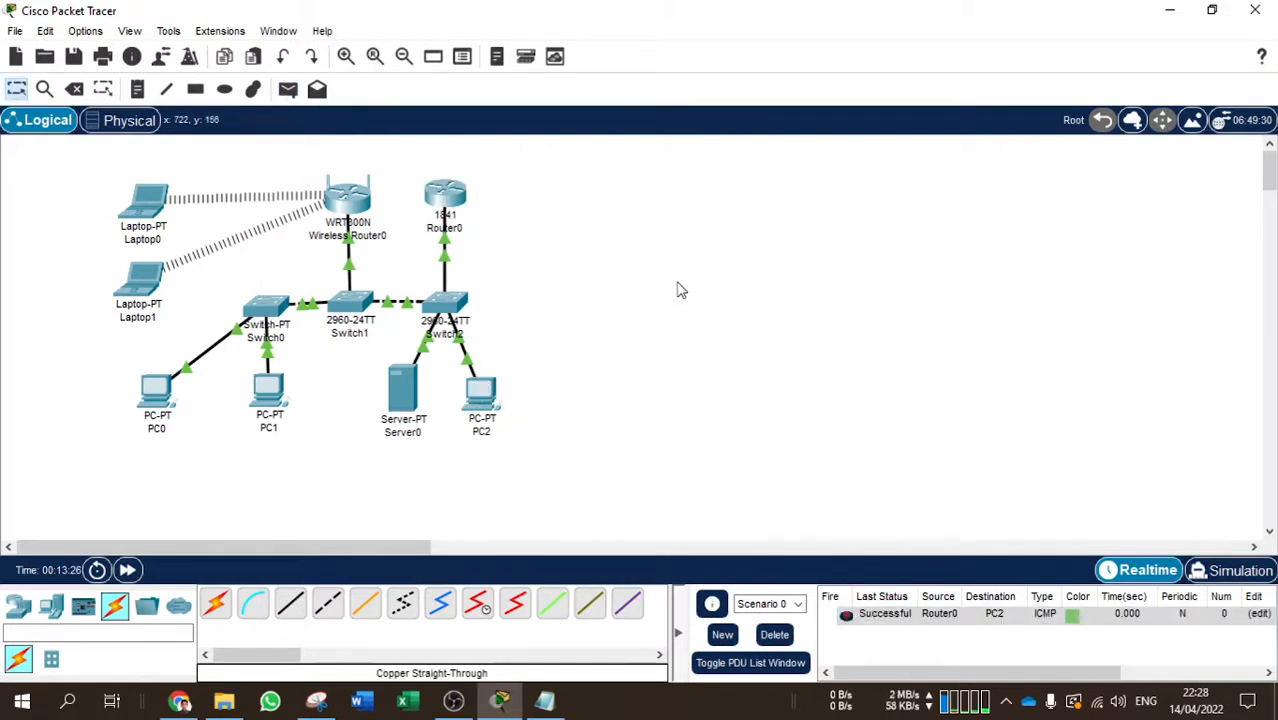
pyautogui.moveTo(986, 212); pyautogui.dragTo(1002, 318)
pyautogui.moveTo(944, 184); pyautogui.dragTo(814, 438)
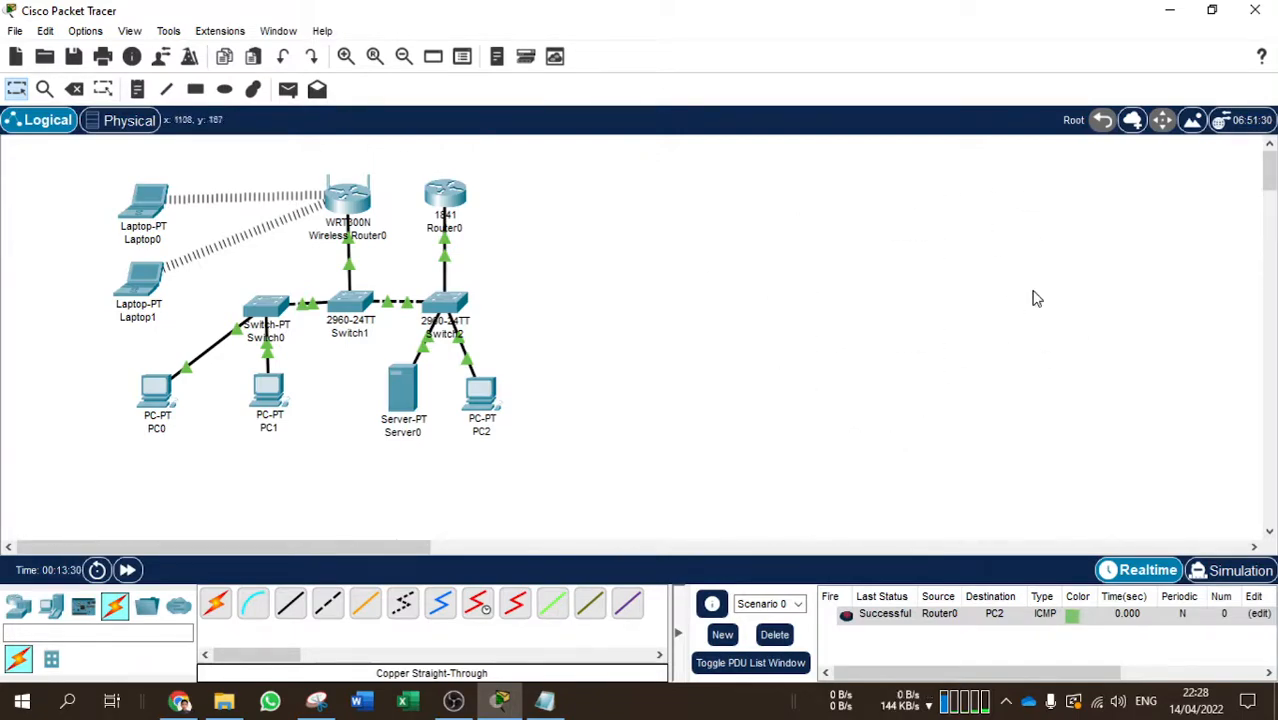
# Switch to the reference topology in Snipping Tool to check which devices remain to build
pyautogui.click(320, 701)
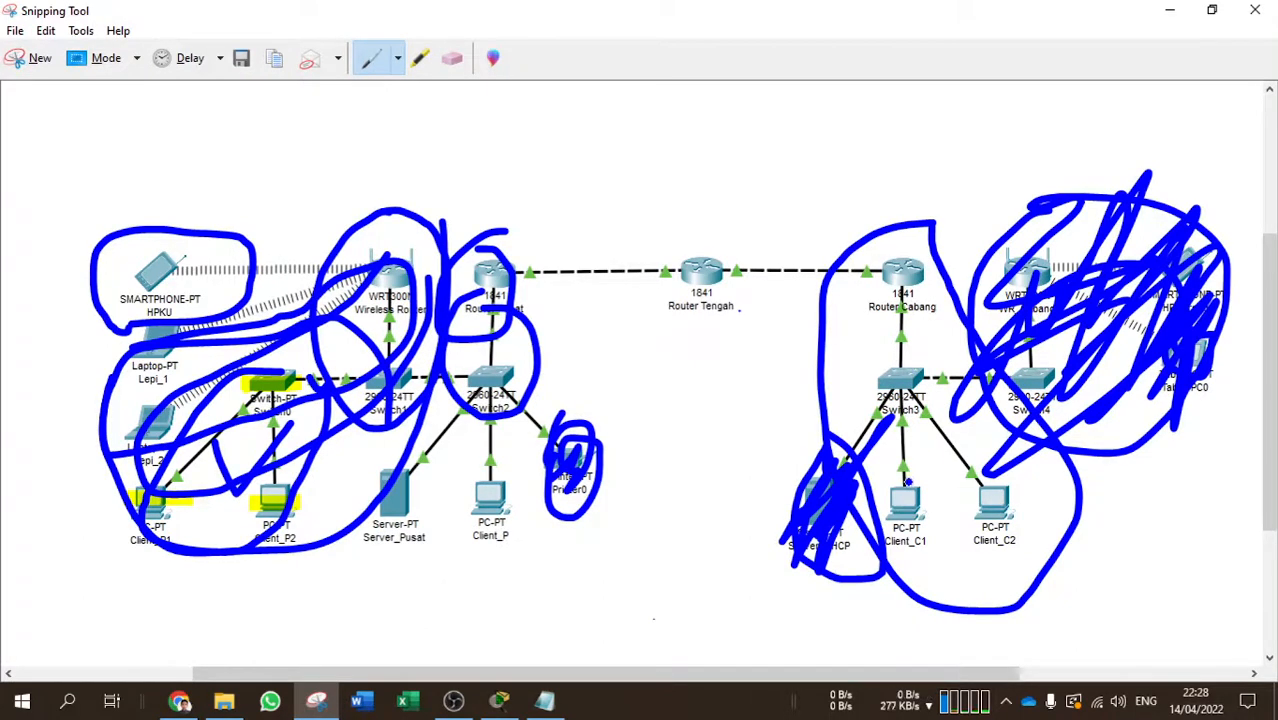
# Switch to Cisco Packet Tracer and add a second 1841 router level with Router0, to the east of the existing network
pyautogui.click(1172, 18)
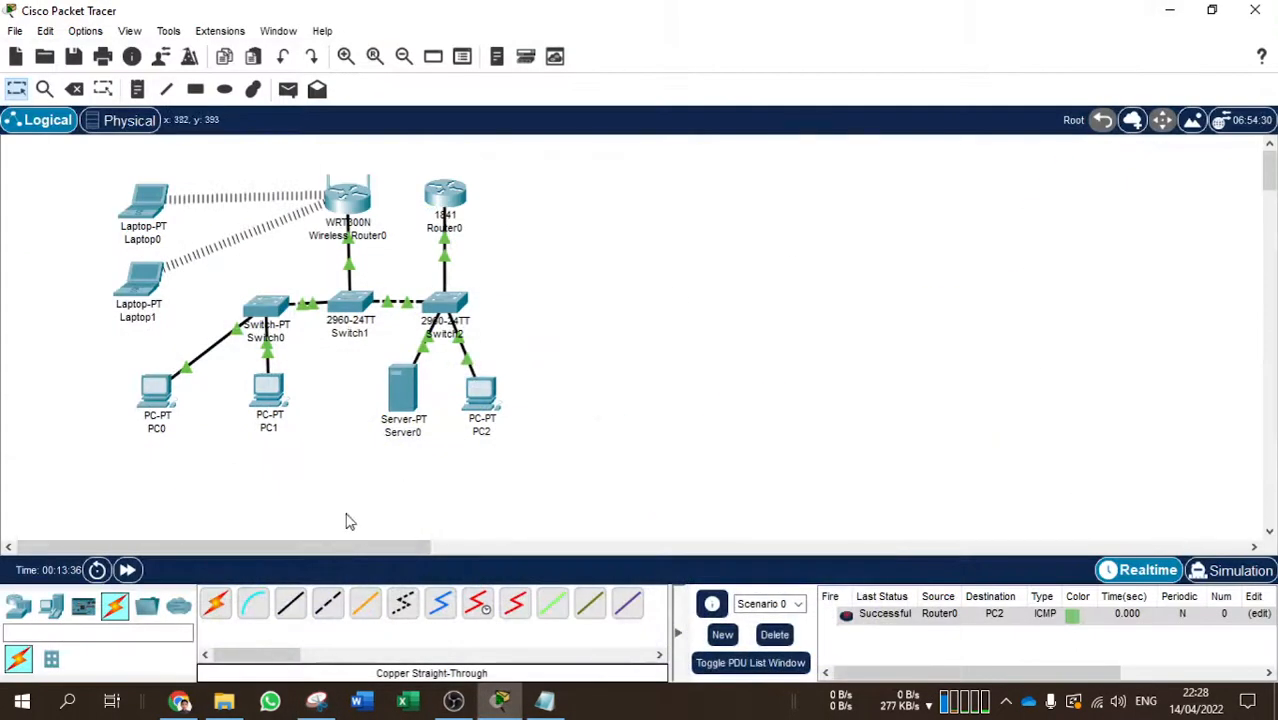
pyautogui.click(19, 608)
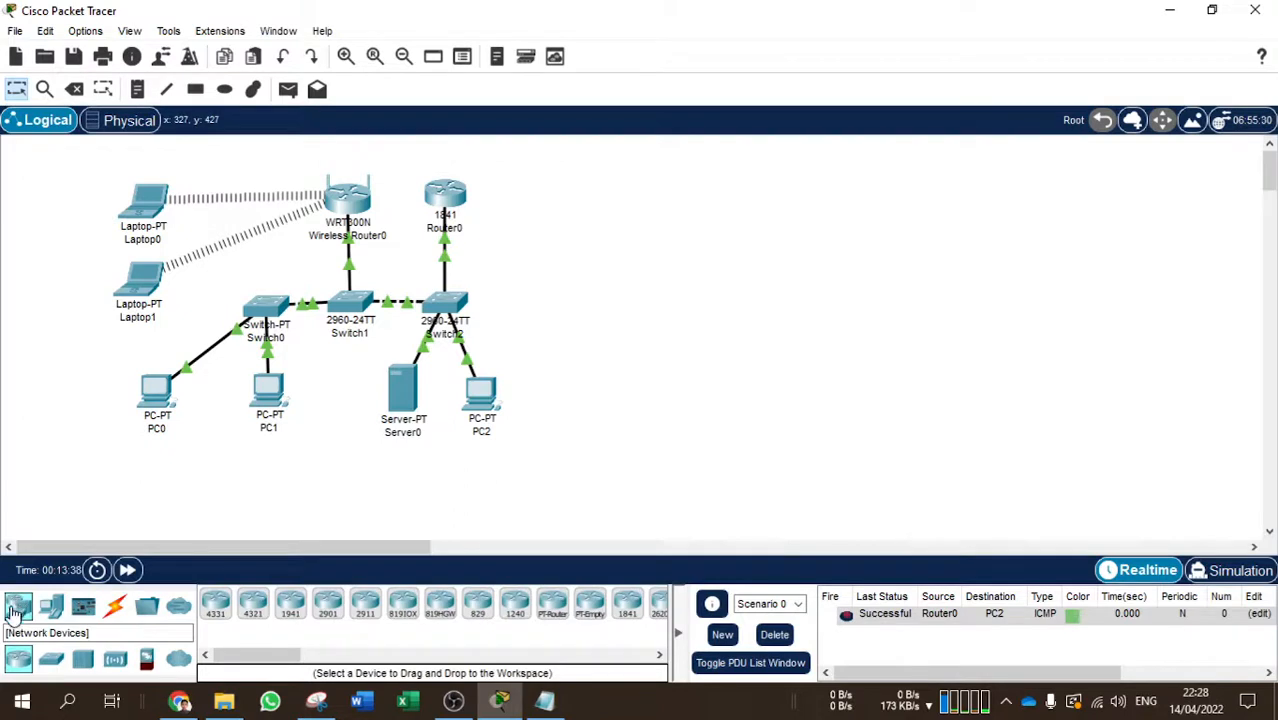
pyautogui.click(627, 603)
pyautogui.click(688, 200)
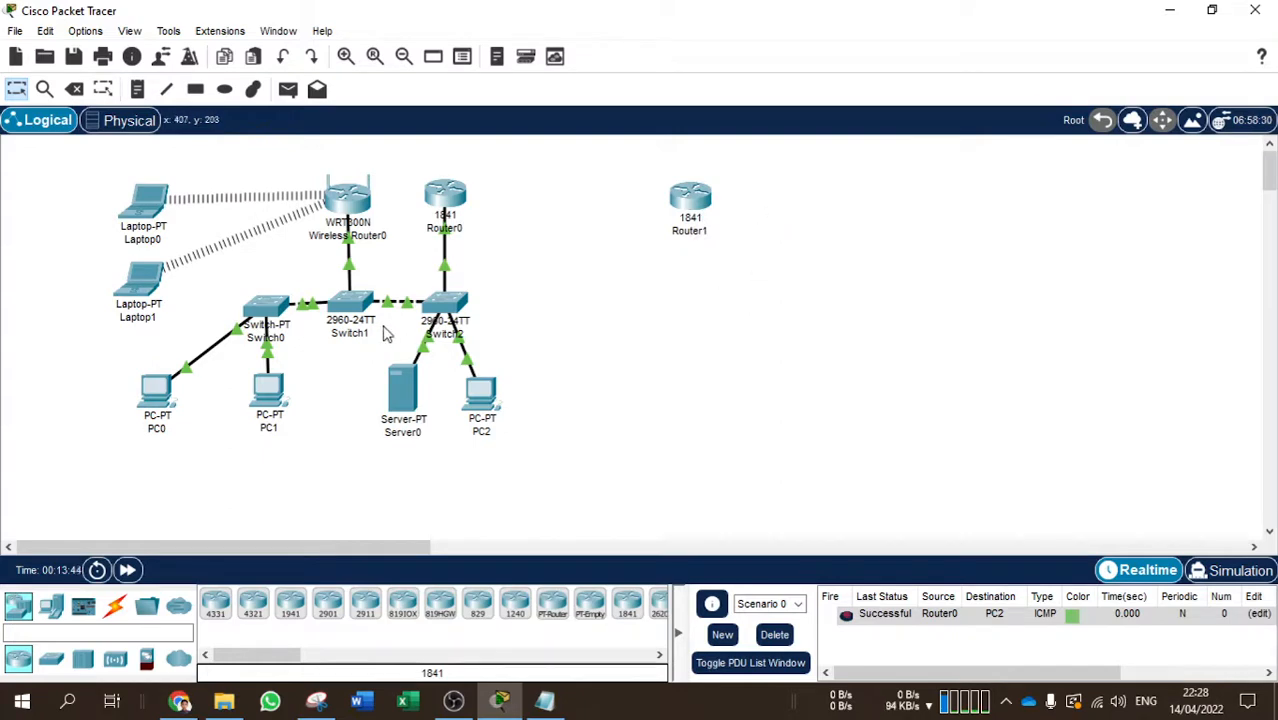
# Rename the original 1841 router as Router Pusat and the new one as Router Cabang
pyautogui.click(462, 232)
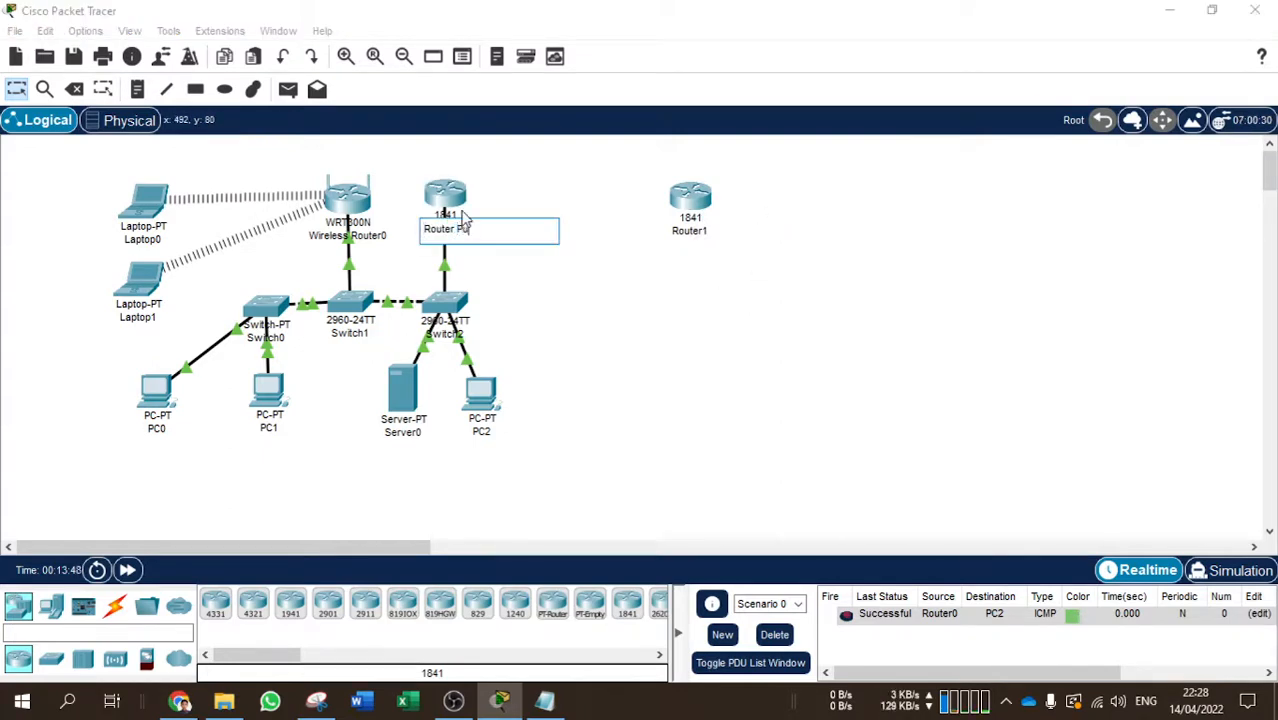
pyautogui.press('Return')
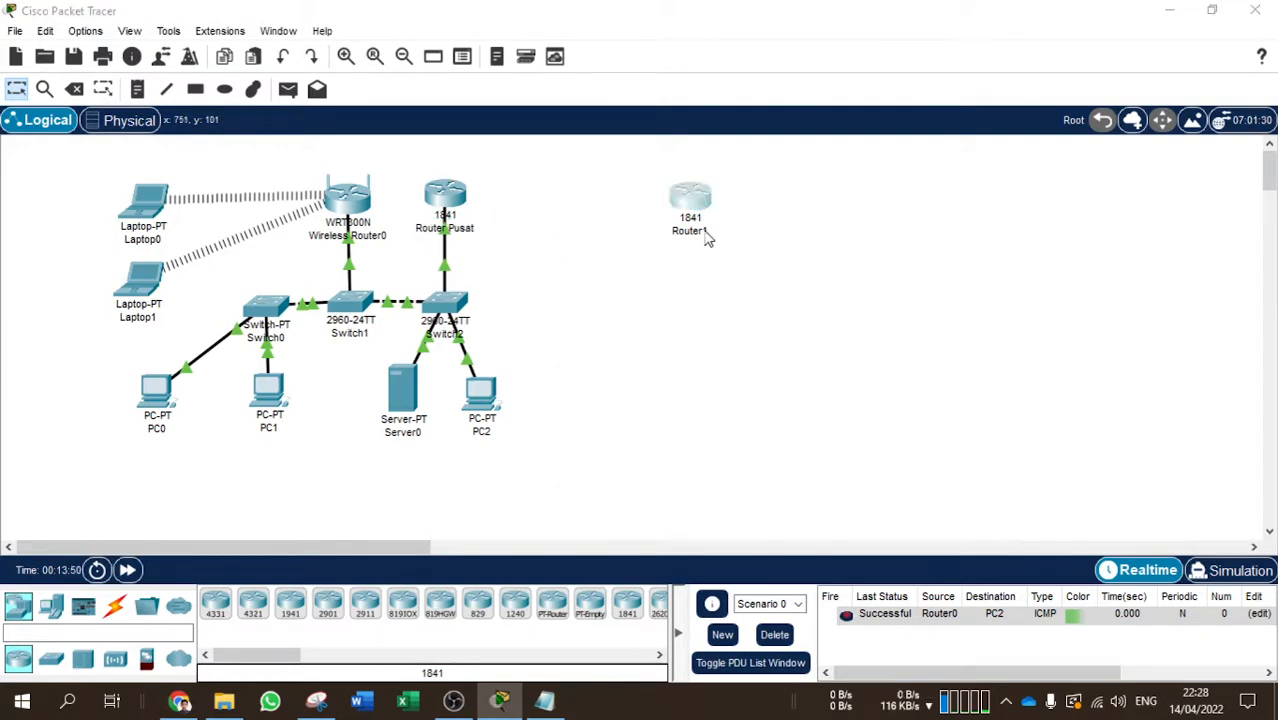
pyautogui.click(700, 233)
pyautogui.click(740, 232)
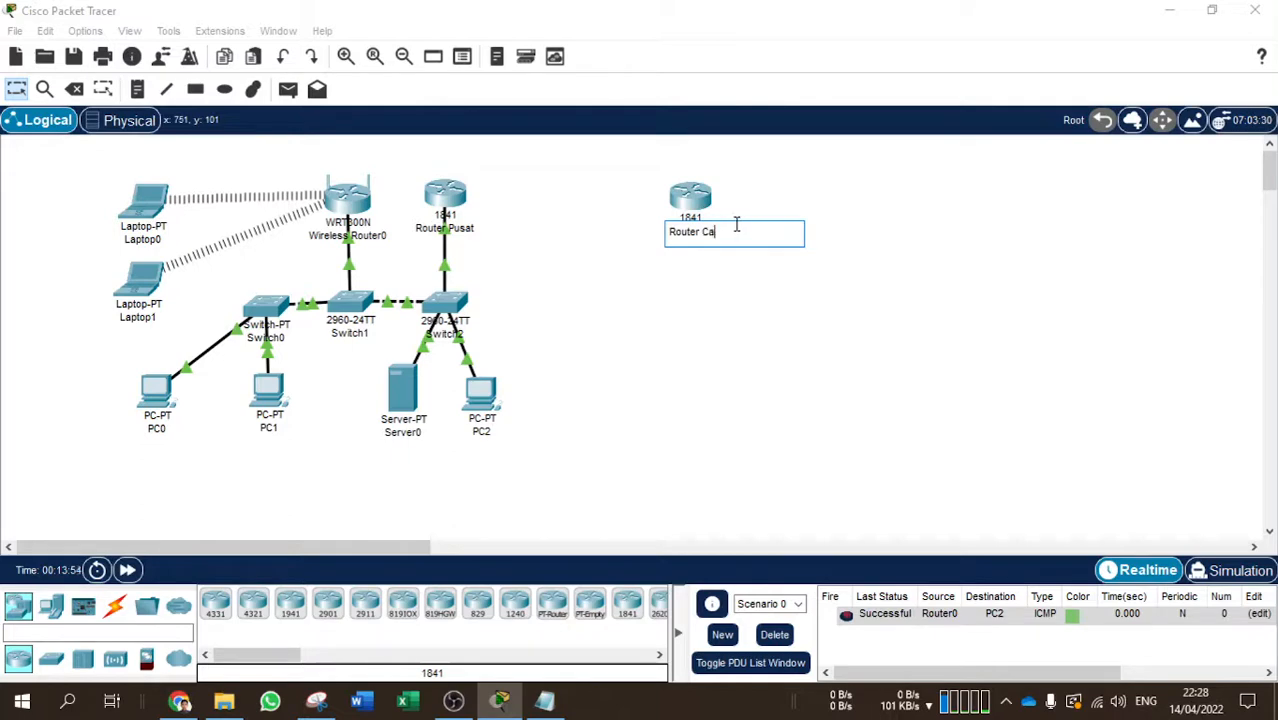
pyautogui.press('Return')
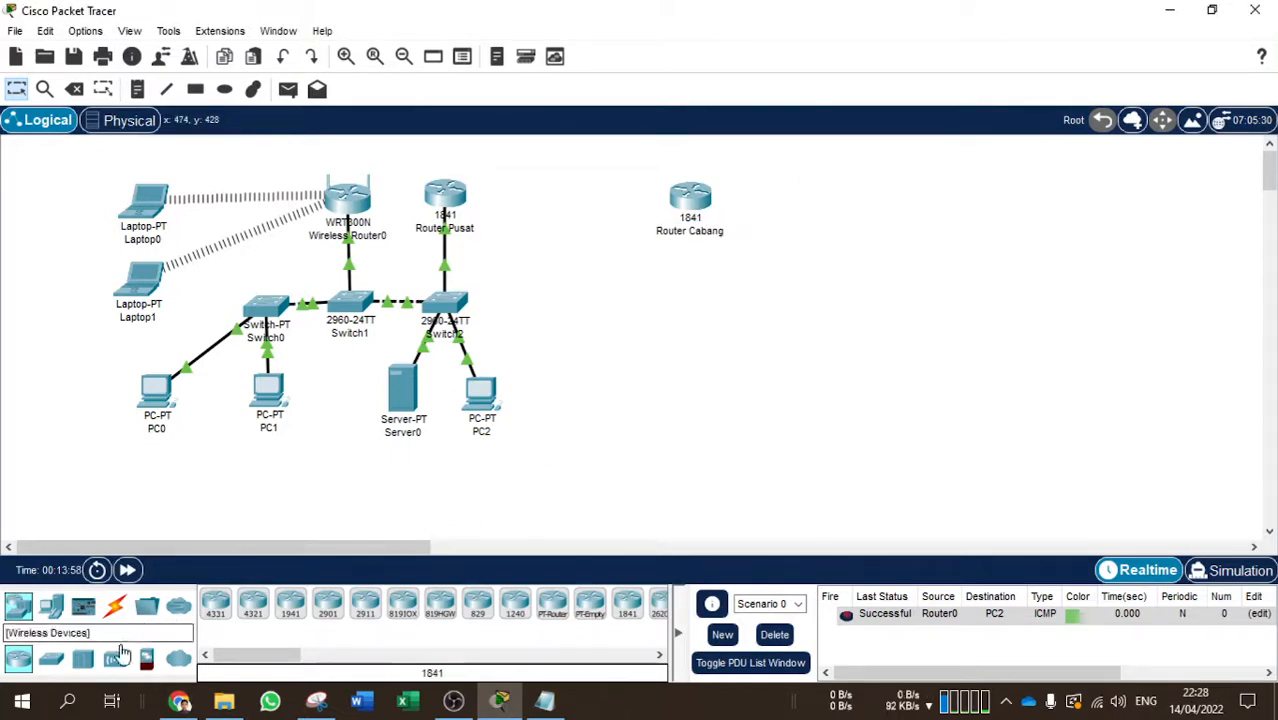
# Connect Router Pusat's FastEthernet0/1 to Router Cabang's FastEthernet0/0 with a copper cross-over cable, and straighten Router Cabang's position
pyautogui.click(115, 605)
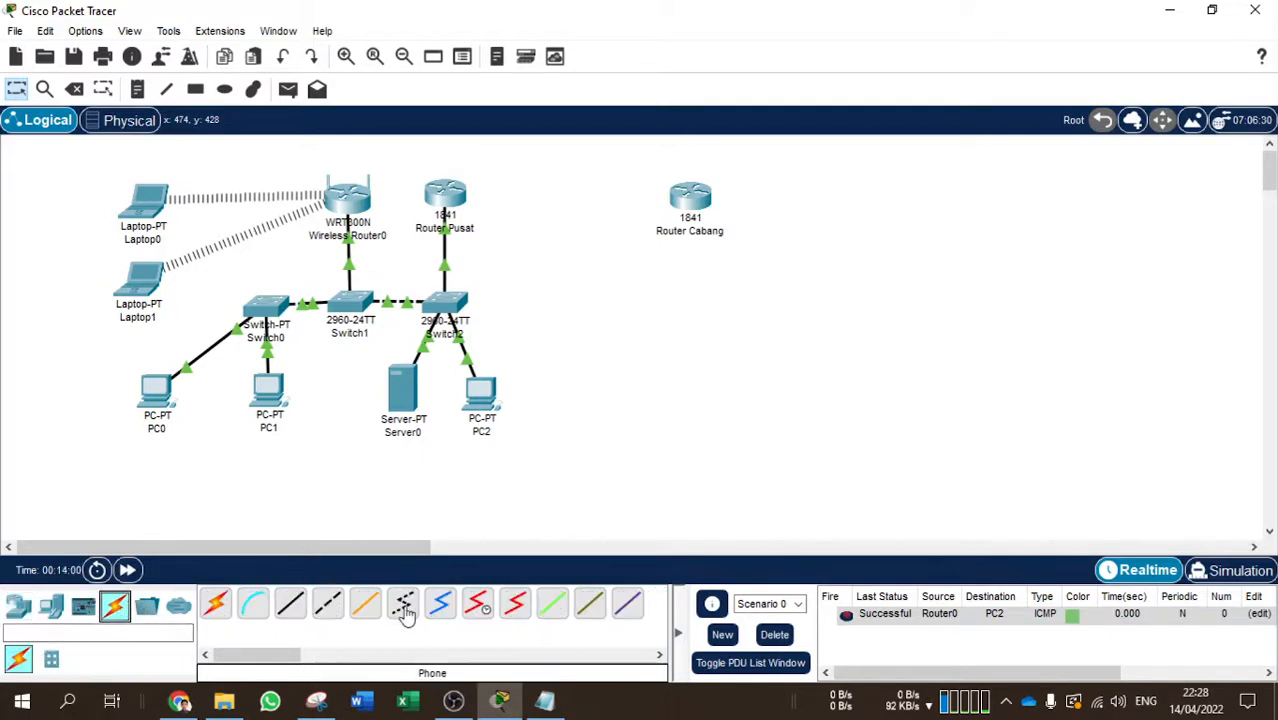
pyautogui.click(328, 604)
pyautogui.click(445, 192)
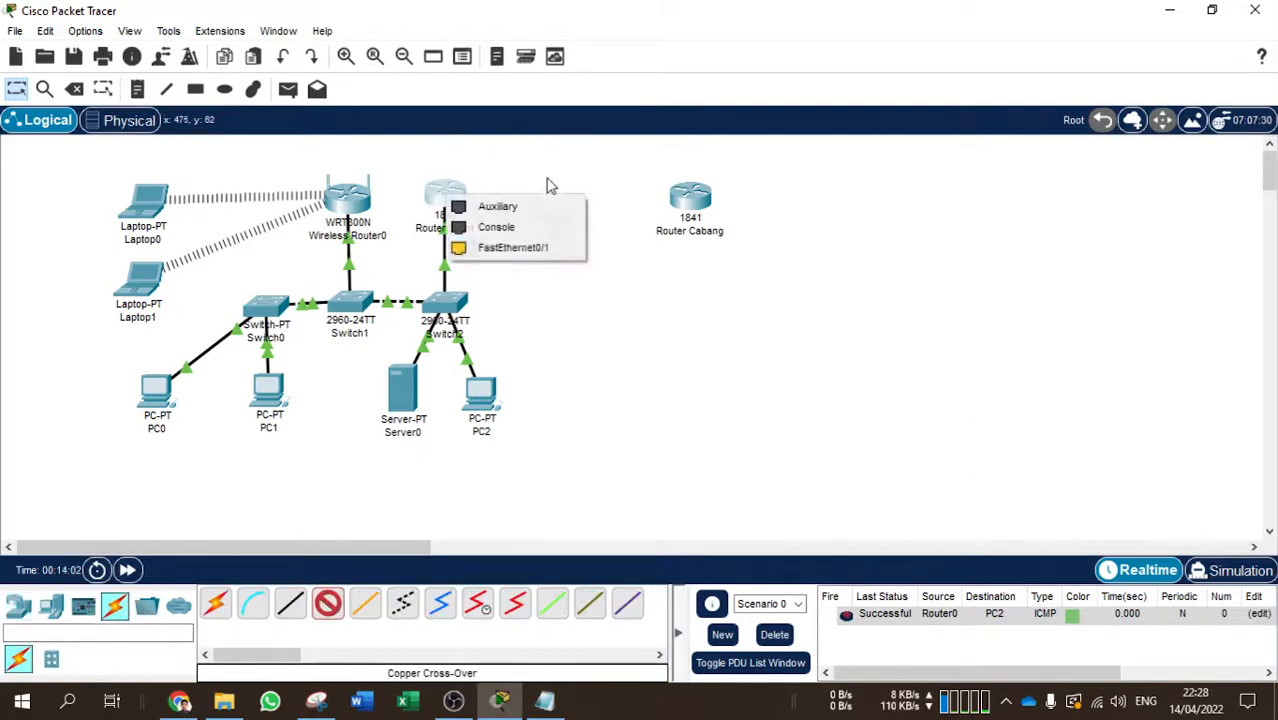
pyautogui.click(520, 248)
pyautogui.click(672, 196)
pyautogui.click(753, 244)
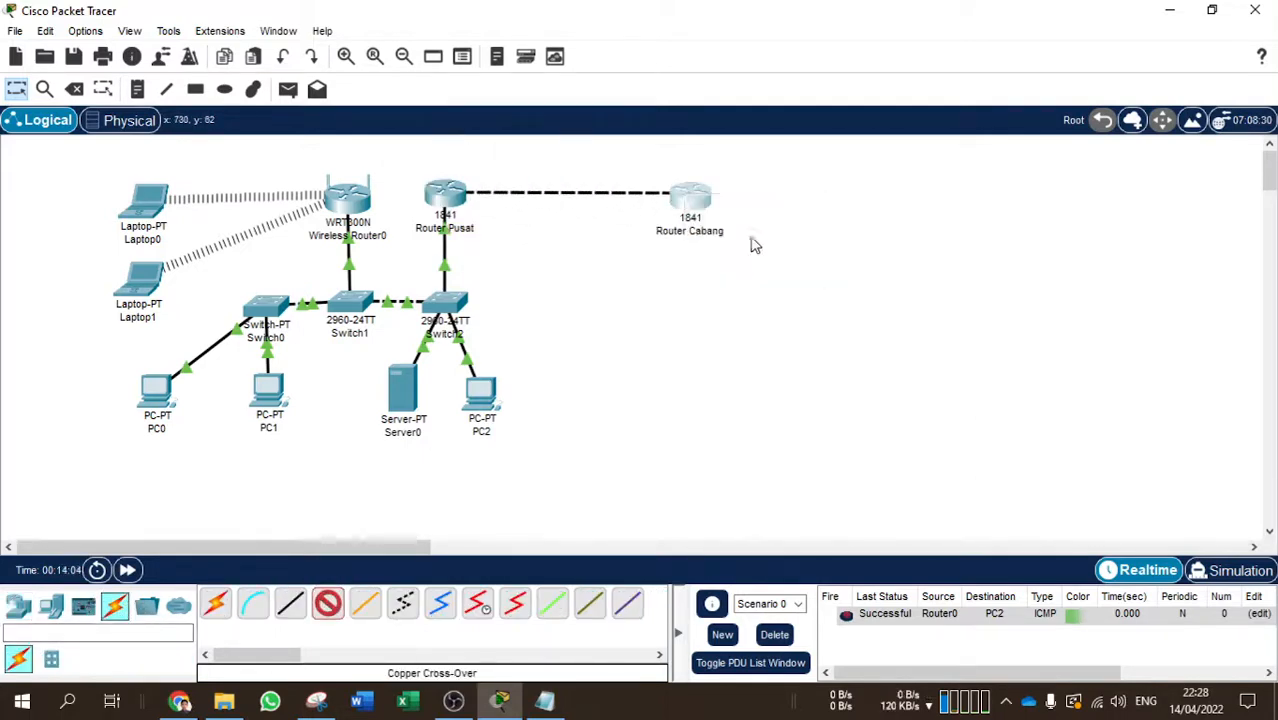
pyautogui.moveTo(699, 204); pyautogui.dragTo(705, 201)
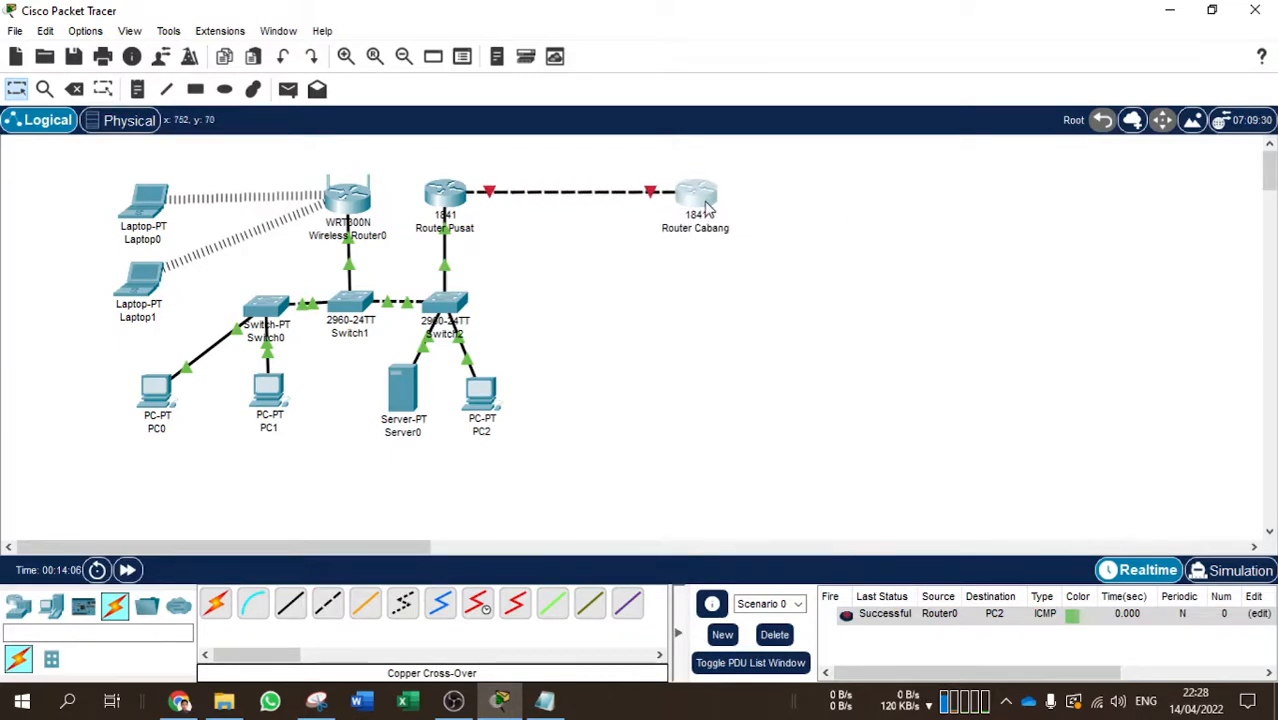
# Add a 2960 switch directly below Router Cabang, checking its placement against the annotated reference diagram
pyautogui.click(47, 618)
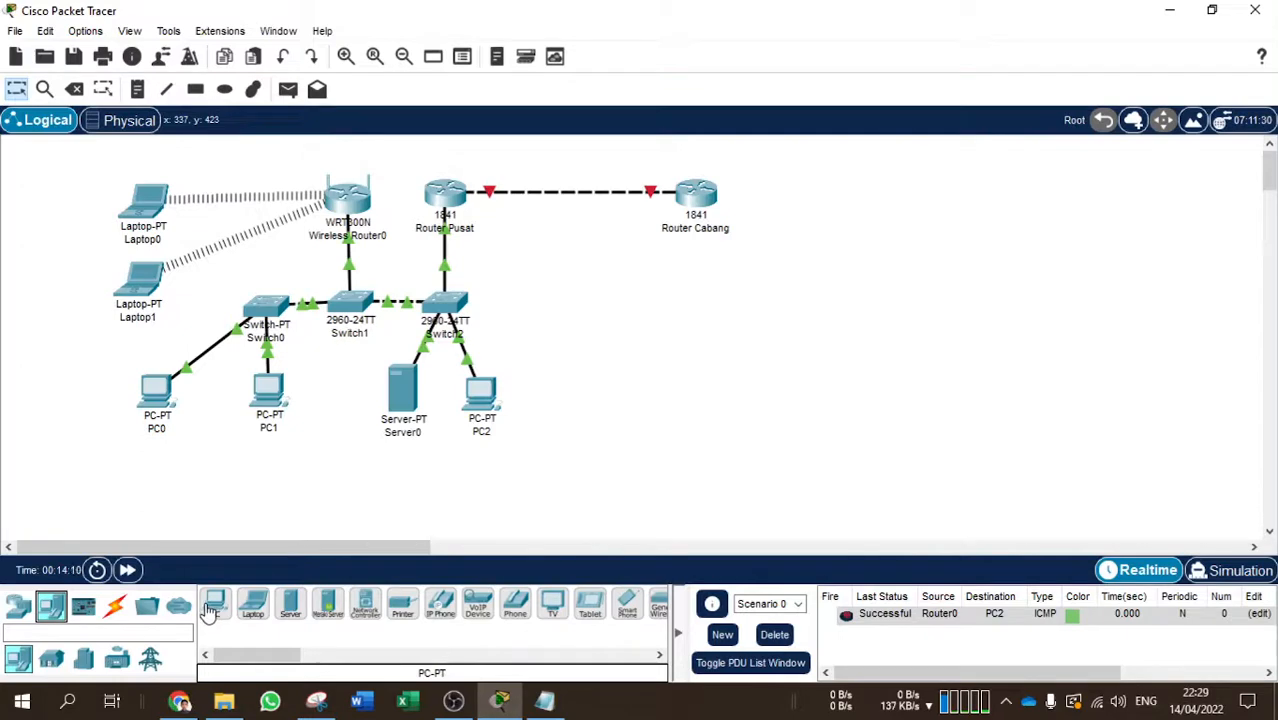
pyautogui.click(22, 610)
pyautogui.click(51, 658)
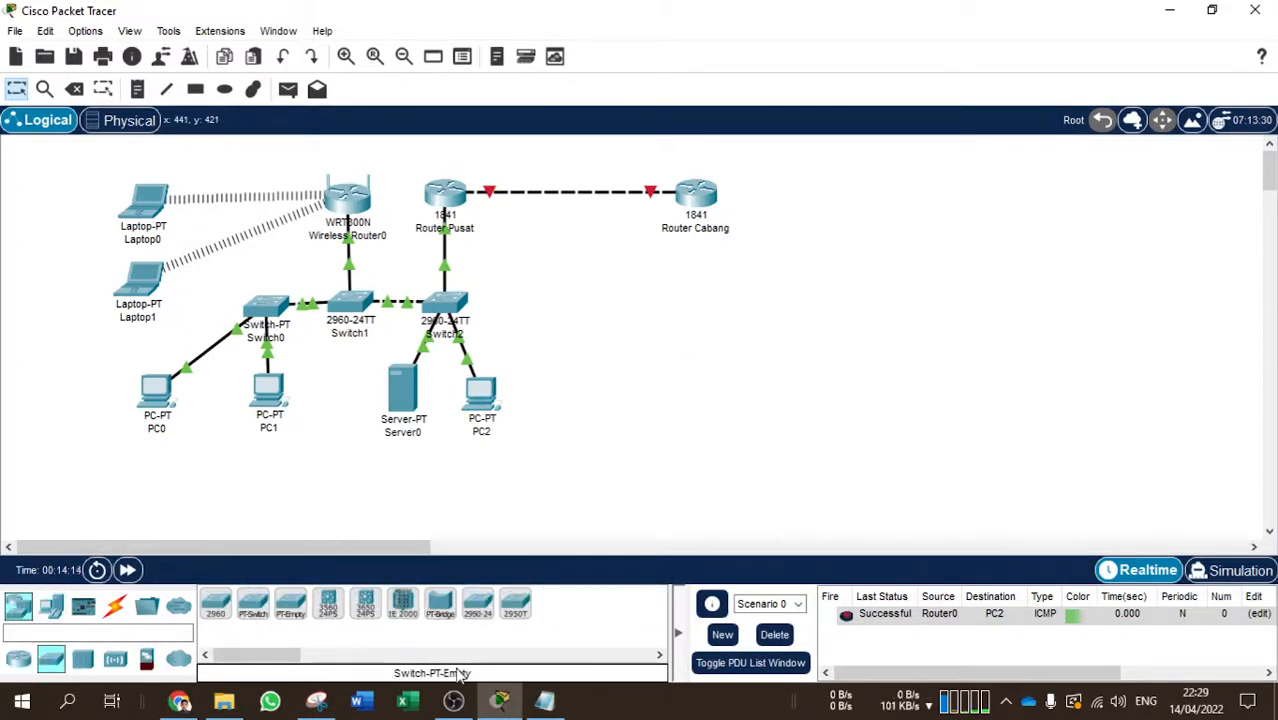
pyautogui.click(216, 607)
pyautogui.click(720, 320)
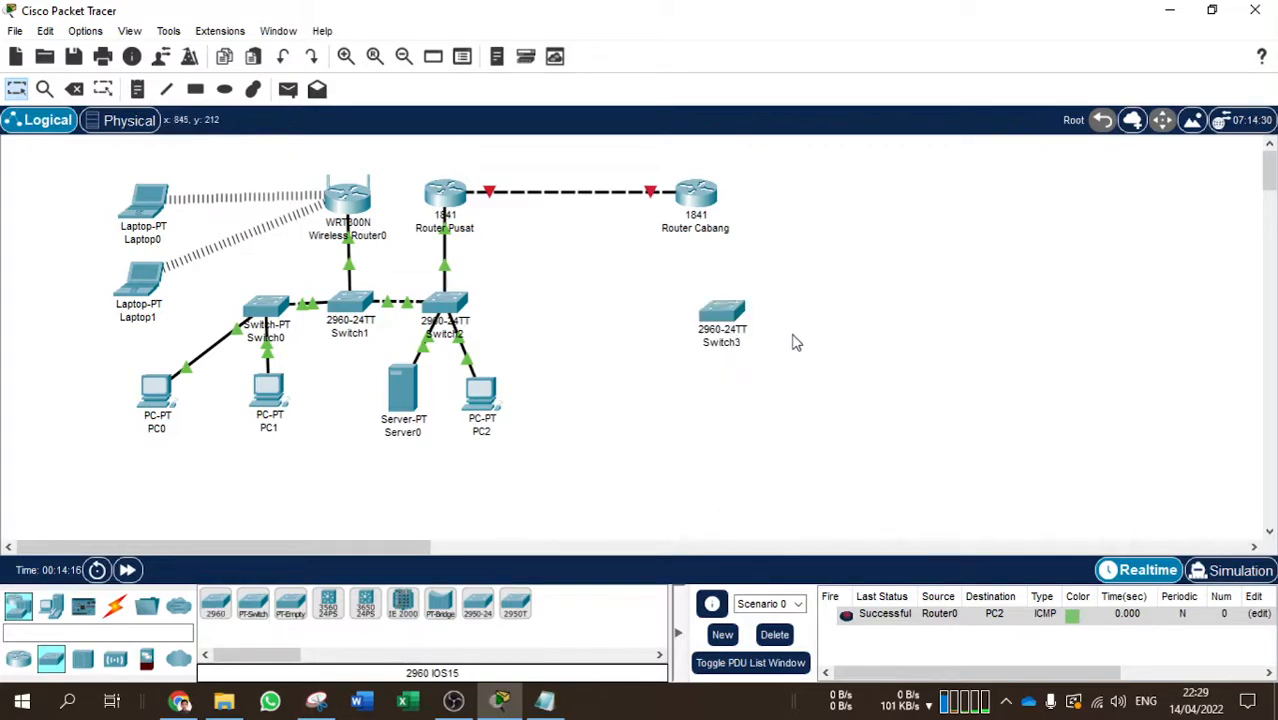
pyautogui.click(314, 703)
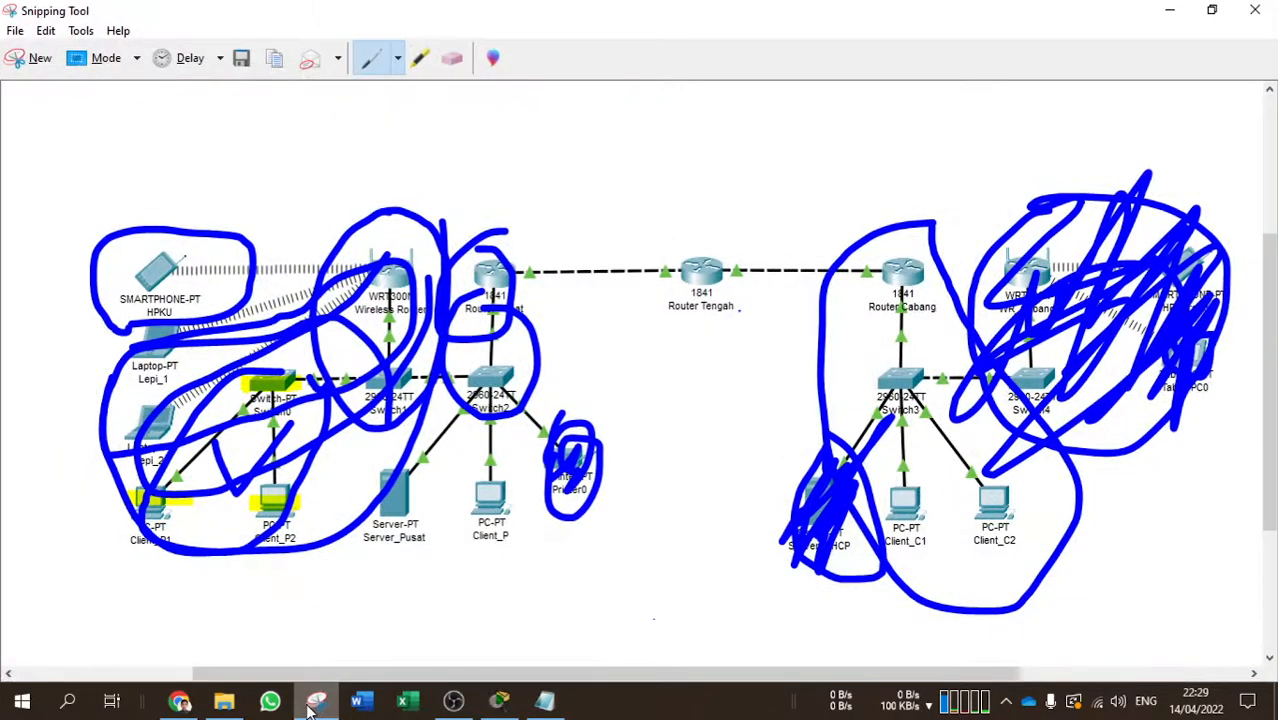
pyautogui.click(314, 703)
pyautogui.moveTo(724, 318)
pyautogui.mouseDown()
pyautogui.moveTo(698, 325)
pyautogui.moveTo(700, 312)
pyautogui.mouseUp()
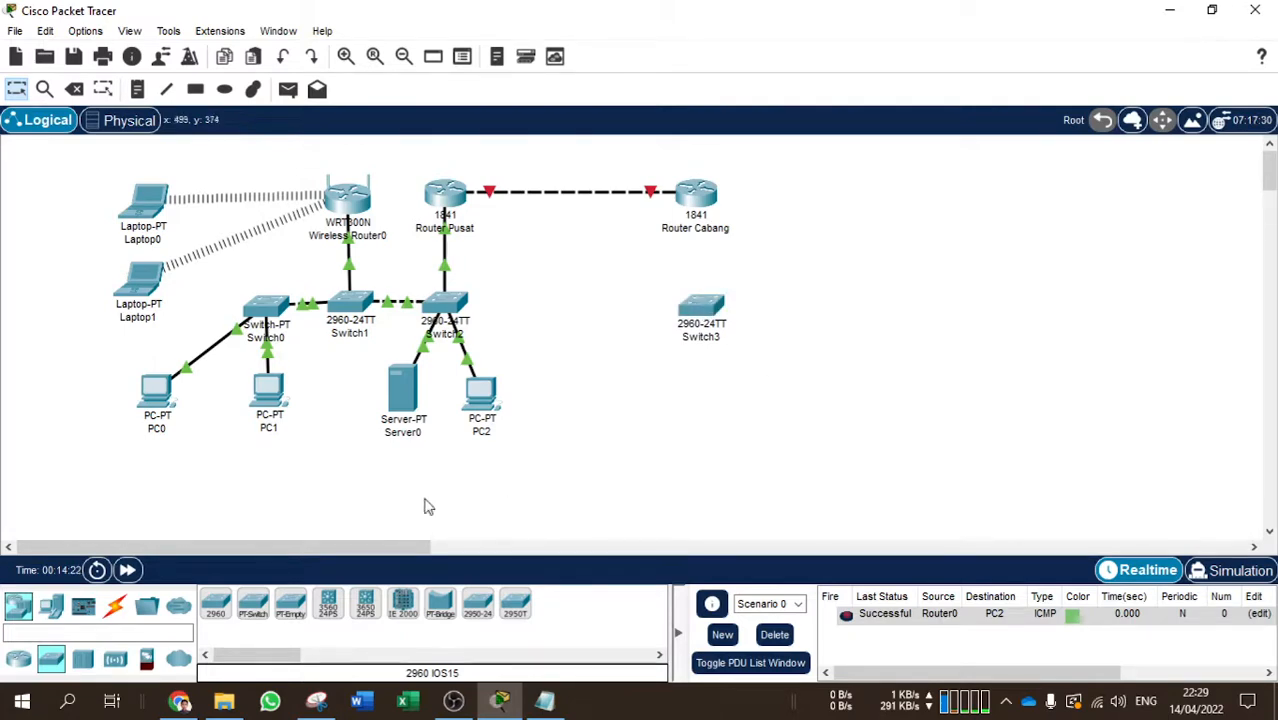
# Place two PCs side by side below Switch3, the first one directly under the switch
pyautogui.click(62, 605)
pyautogui.click(215, 603)
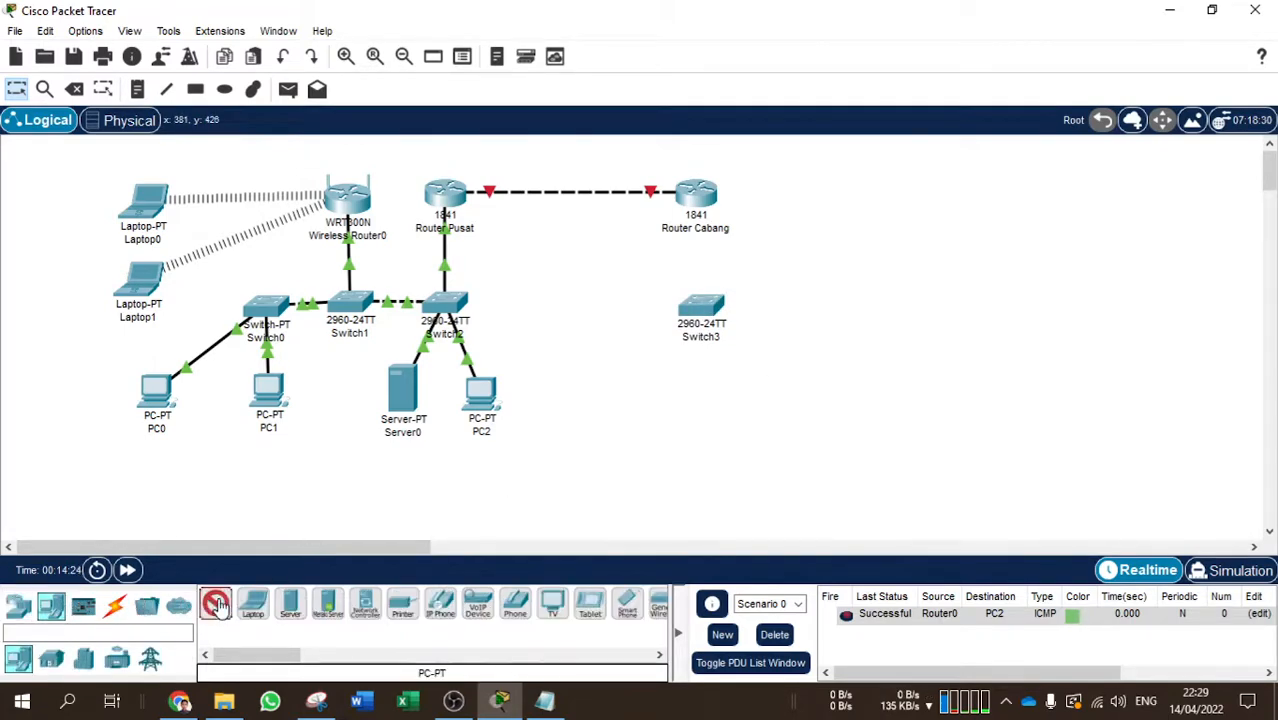
pyautogui.click(708, 405)
pyautogui.moveTo(710, 408); pyautogui.dragTo(703, 406)
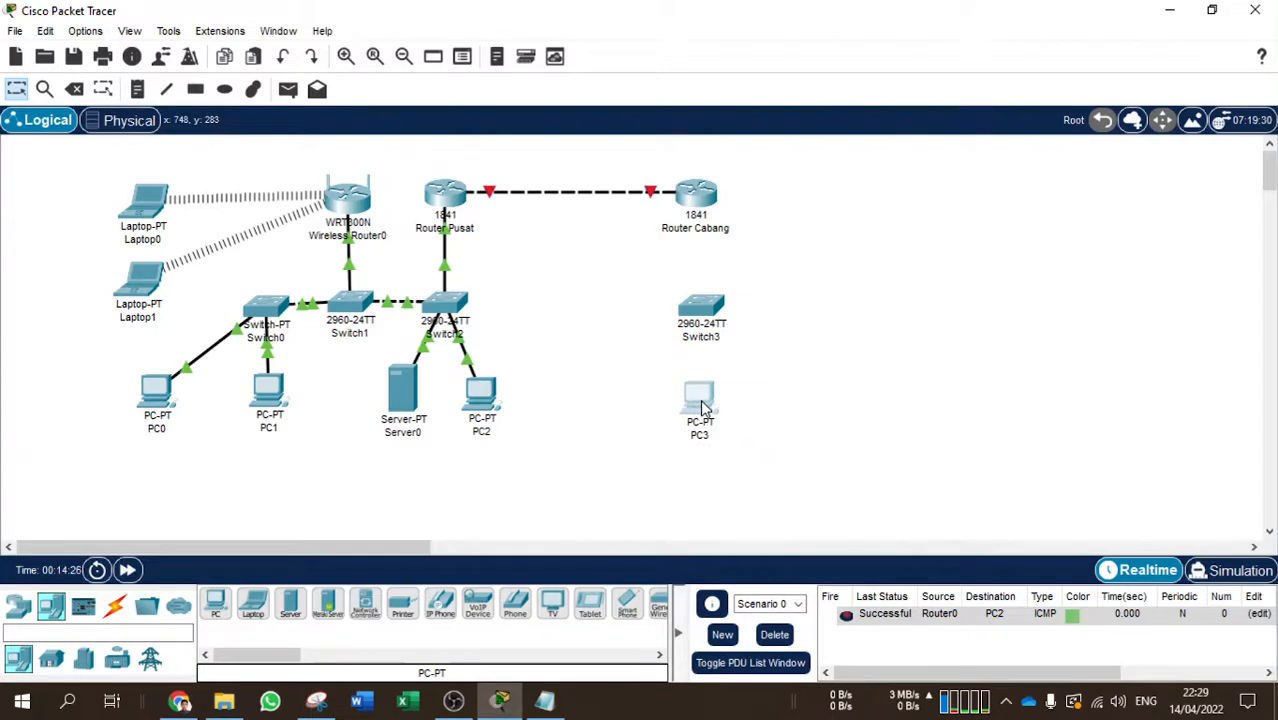
pyautogui.click(215, 603)
pyautogui.click(792, 405)
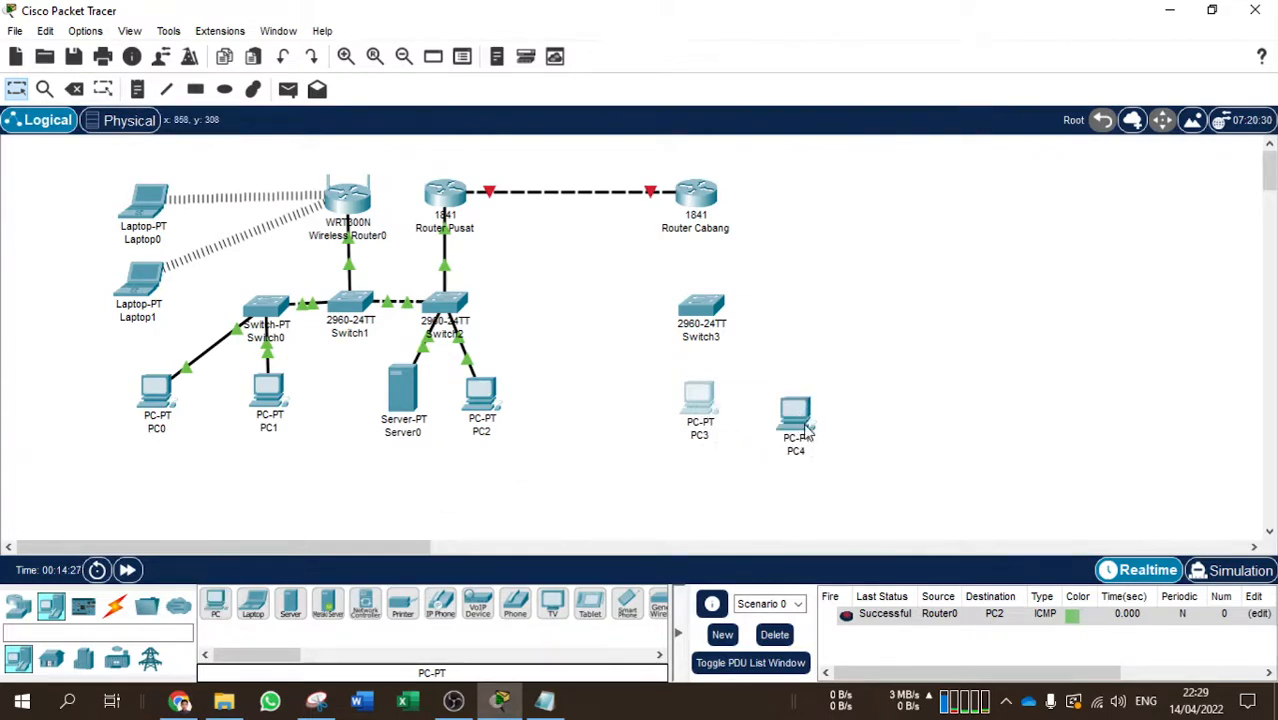
pyautogui.moveTo(800, 405); pyautogui.dragTo(800, 412)
pyautogui.click(868, 353)
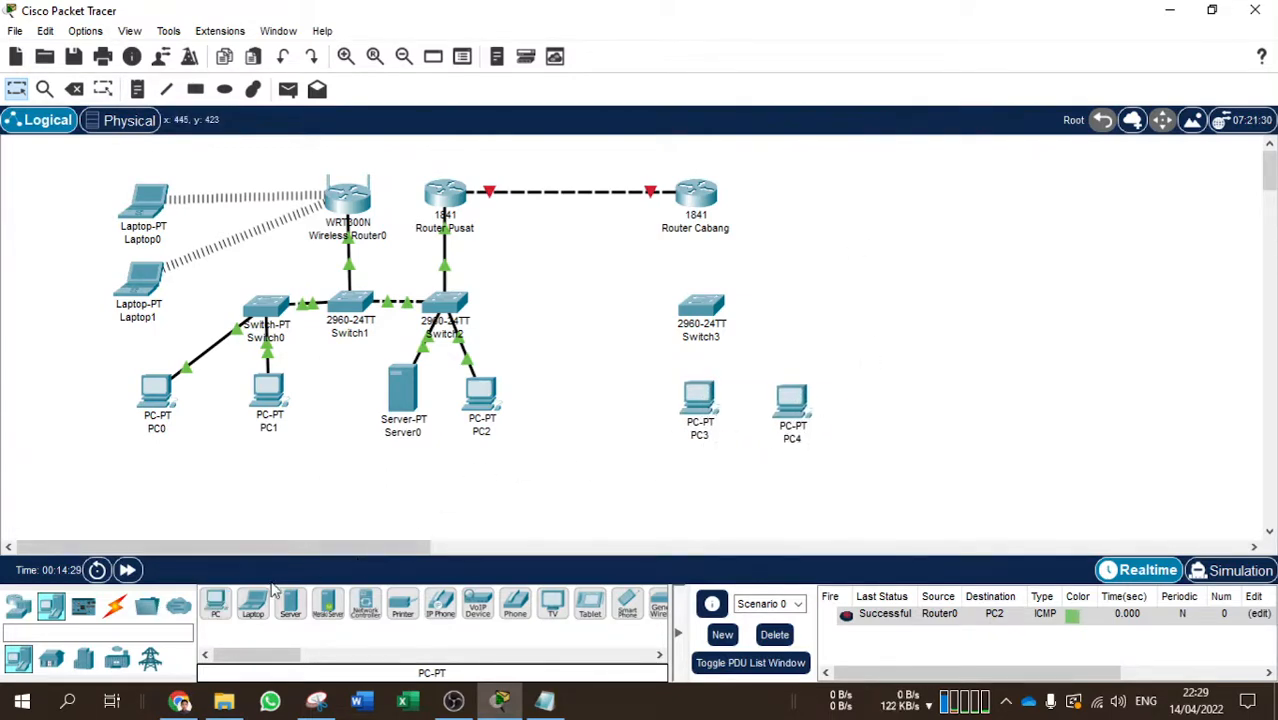
# Connect Router Cabang to Switch3 with a copper straight-through cable
pyautogui.click(115, 605)
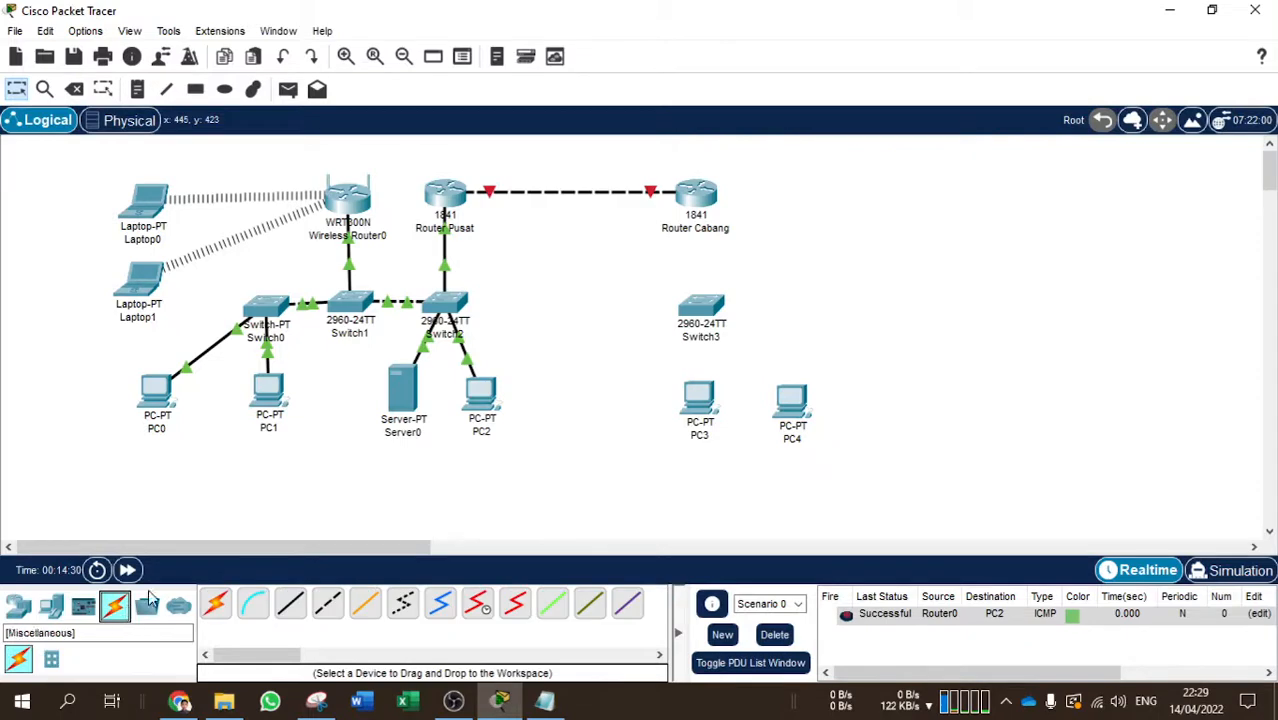
pyautogui.click(288, 606)
pyautogui.click(696, 196)
pyautogui.click(745, 246)
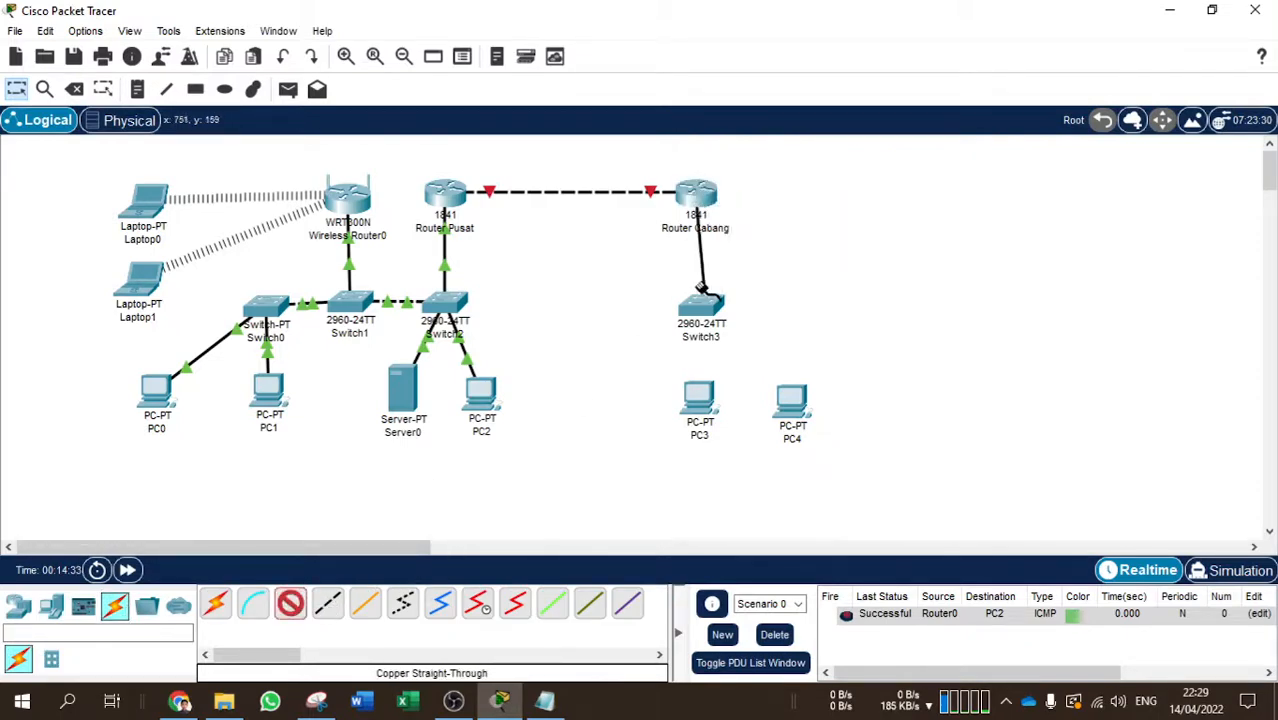
pyautogui.click(702, 290)
pyautogui.click(740, 96)
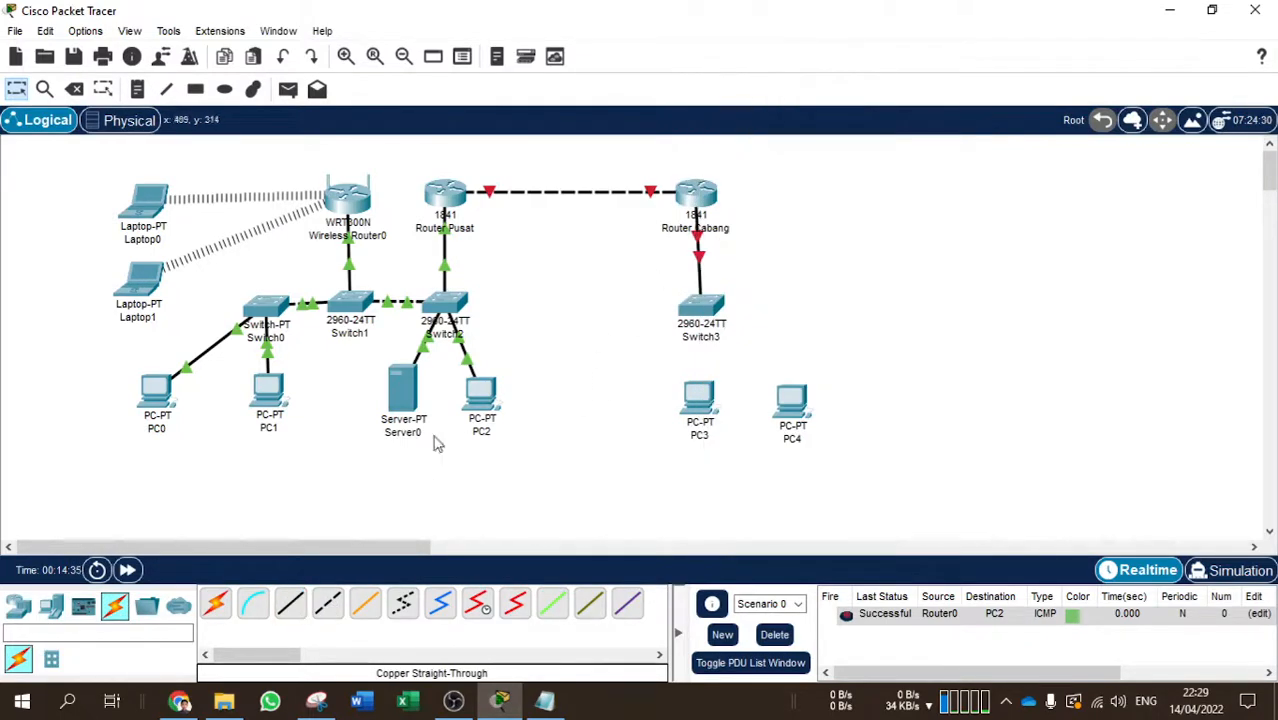
# Connect Switch3 to PC3 with a copper straight-through cable
pyautogui.click(290, 604)
pyautogui.click(703, 307)
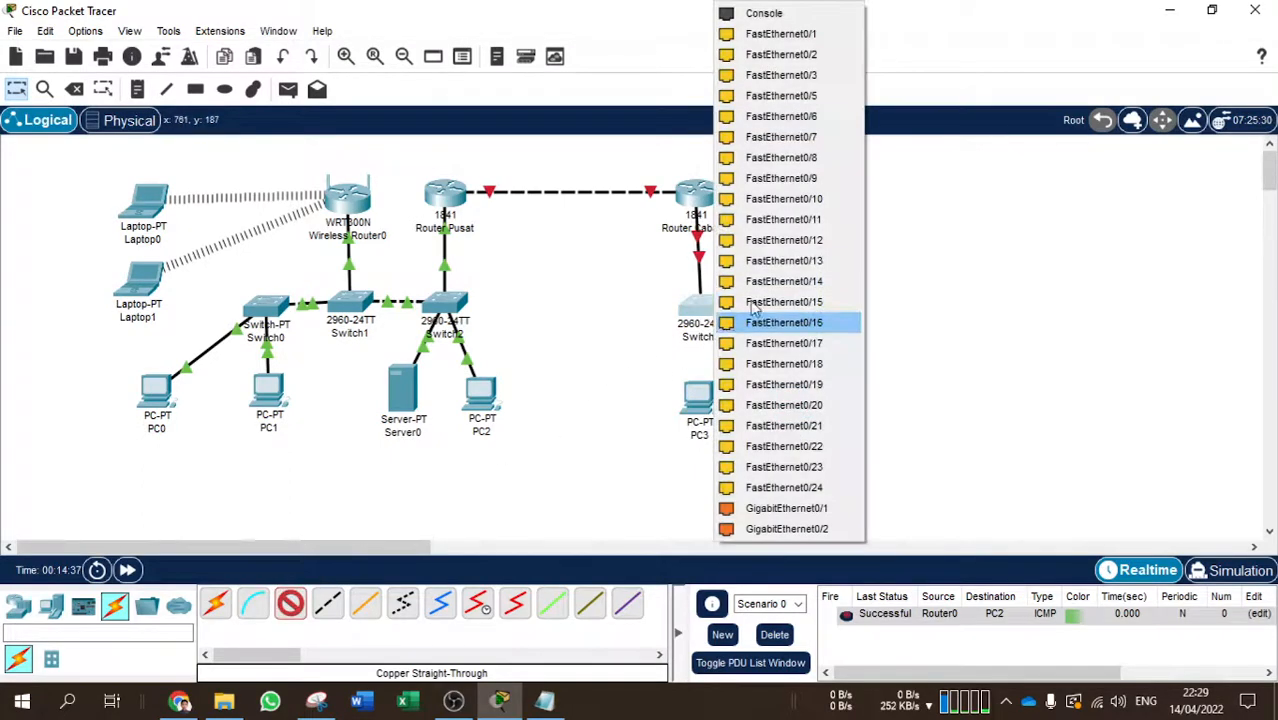
pyautogui.click(753, 306)
pyautogui.click(698, 400)
pyautogui.click(758, 466)
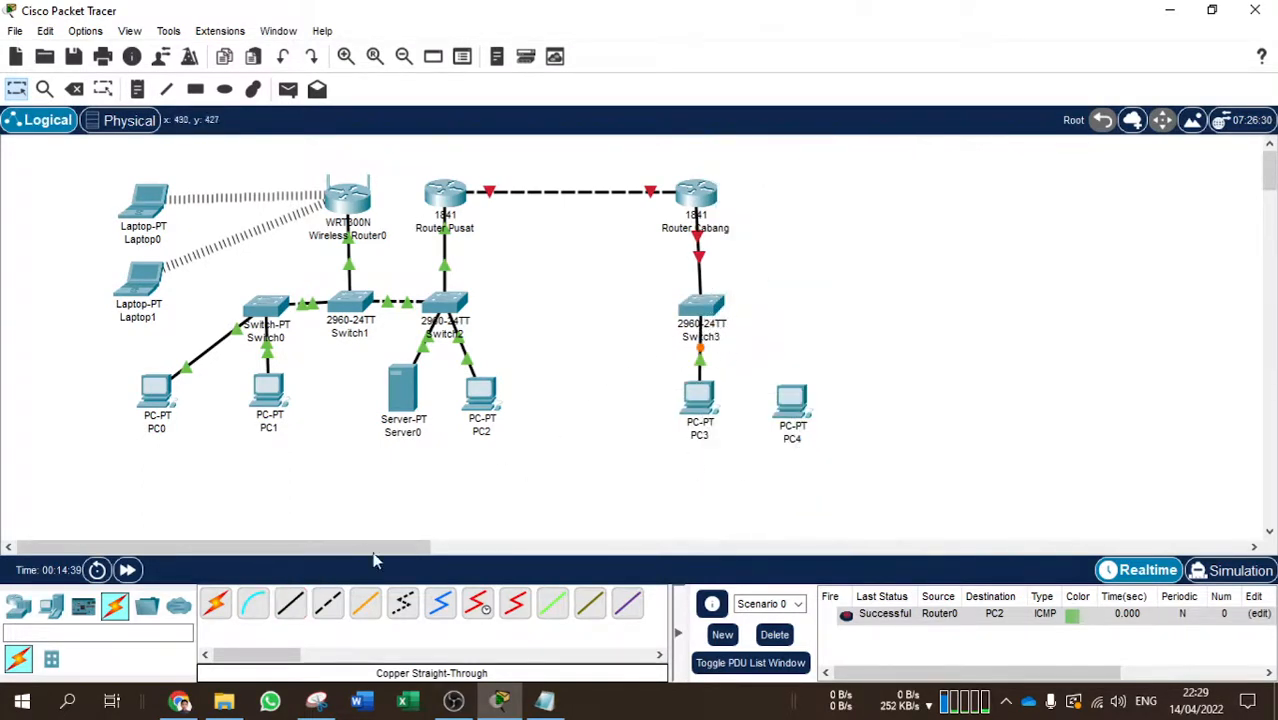
# Connect PC4 to Switch3 with a copper straight-through cable
pyautogui.click(290, 604)
pyautogui.click(788, 400)
pyautogui.click(845, 472)
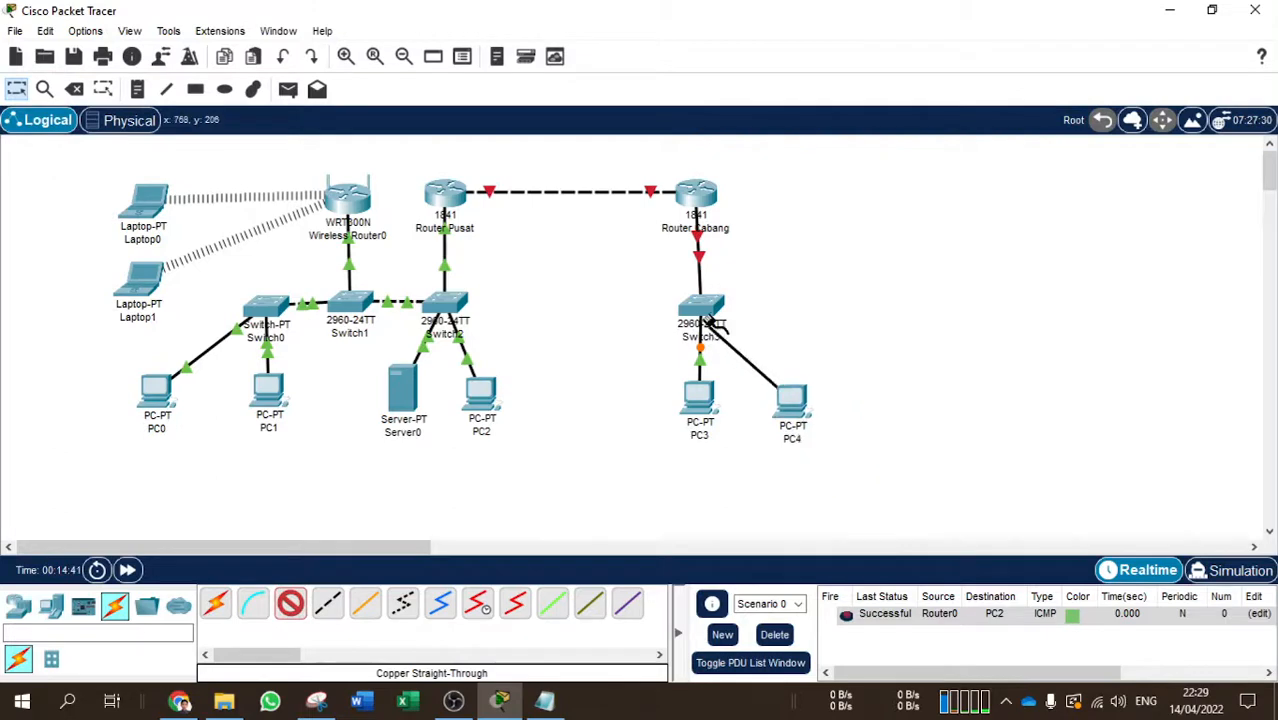
pyautogui.click(708, 318)
pyautogui.click(790, 263)
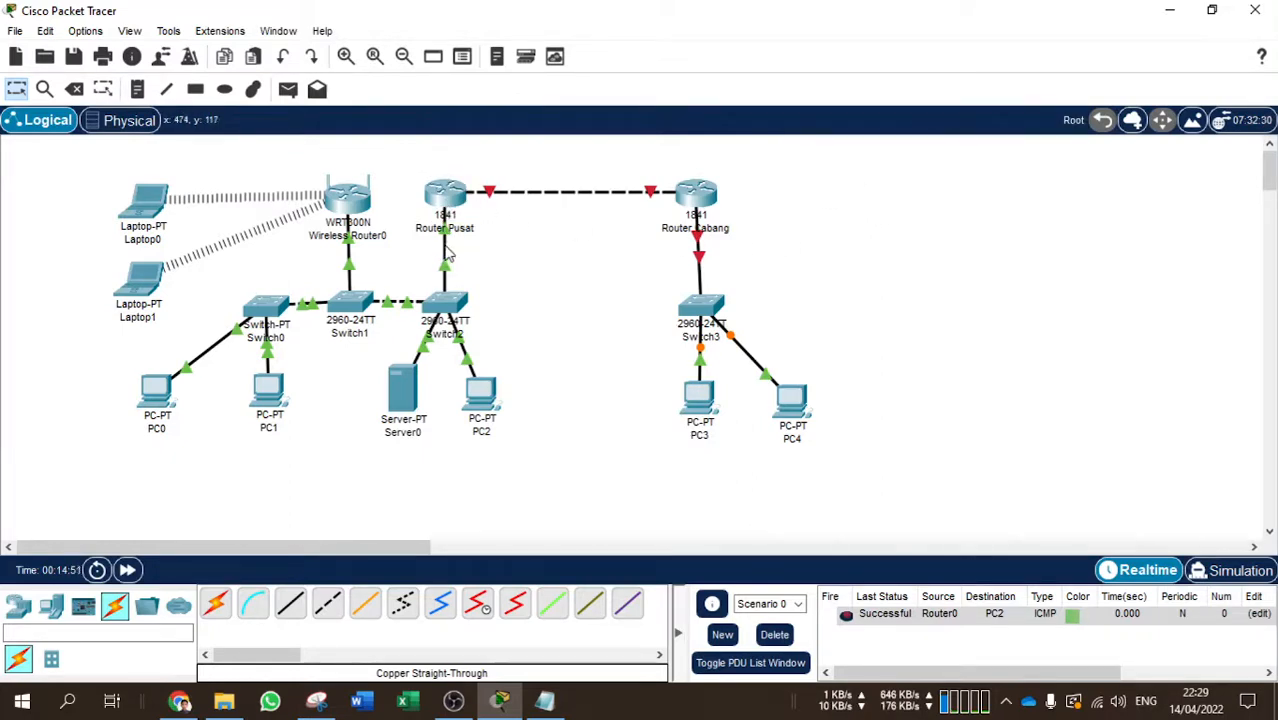
# Check which Router Pusat port links to Router Cabang and turn on its FastEthernet0/1 interface
pyautogui.click(450, 204)
pyautogui.click(430, 270)
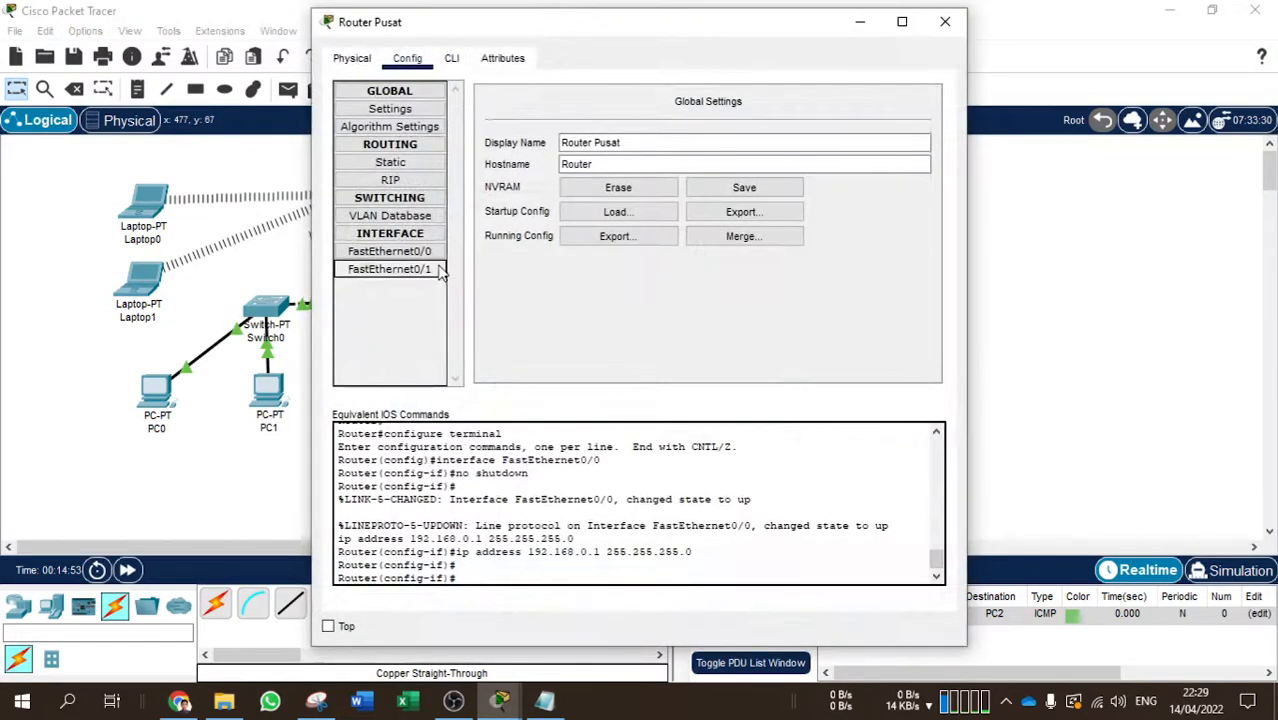
pyautogui.click(945, 21)
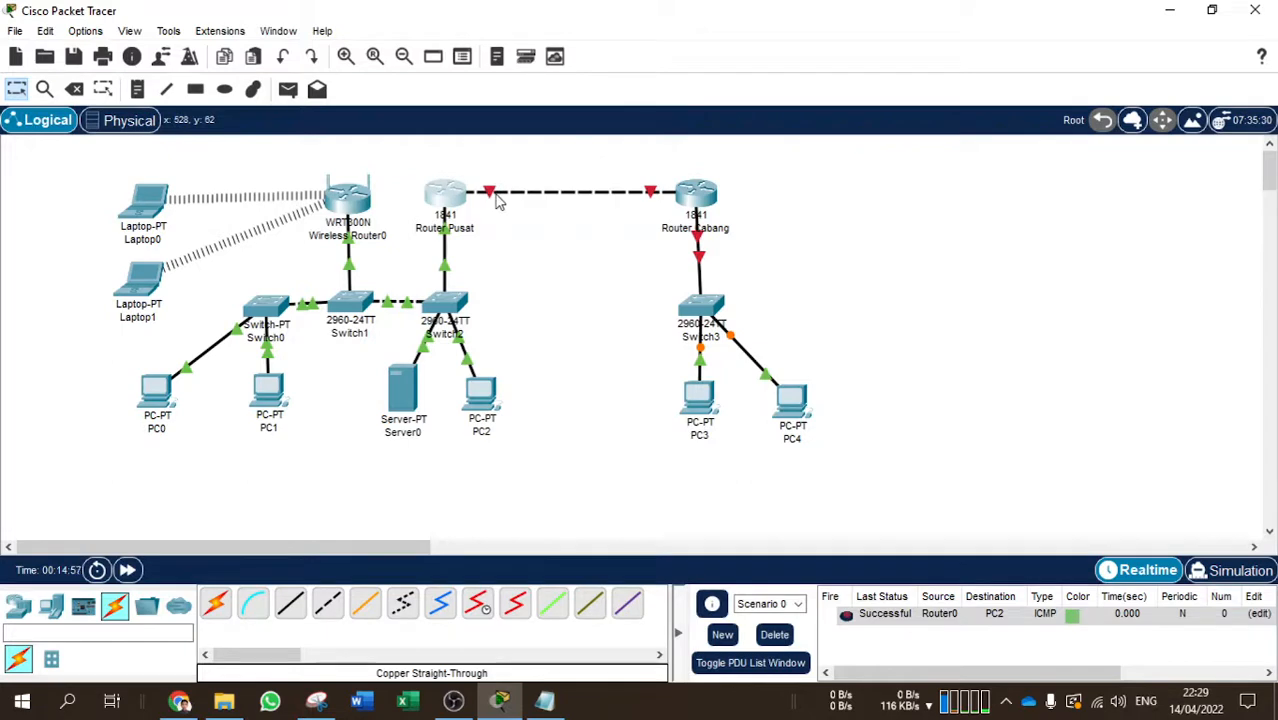
pyautogui.moveTo(492, 199)
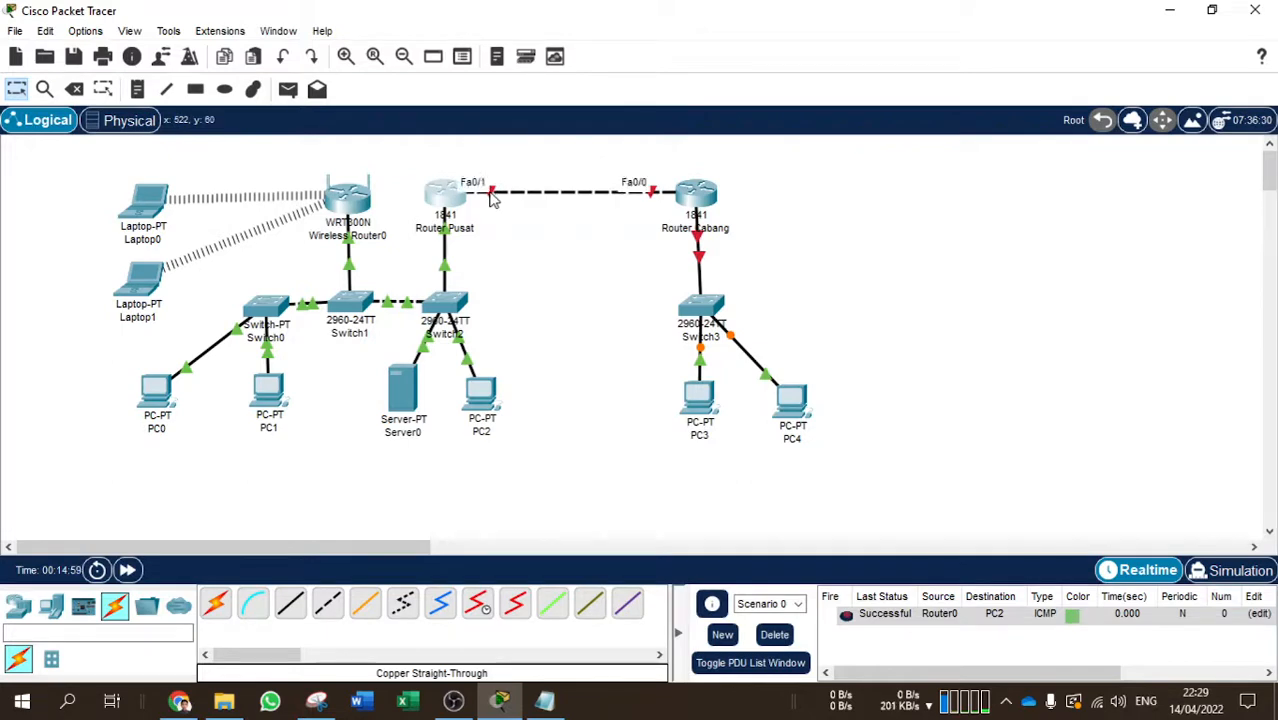
pyautogui.click(451, 200)
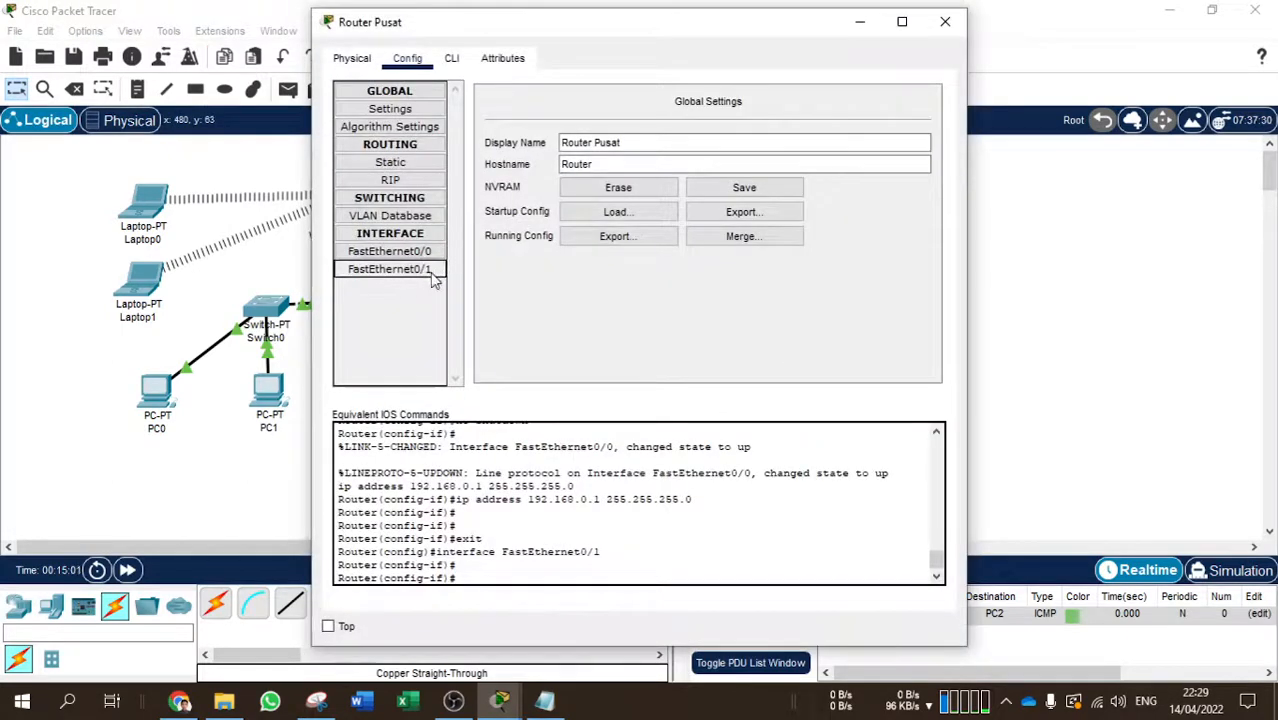
pyautogui.click(390, 270)
pyautogui.click(917, 120)
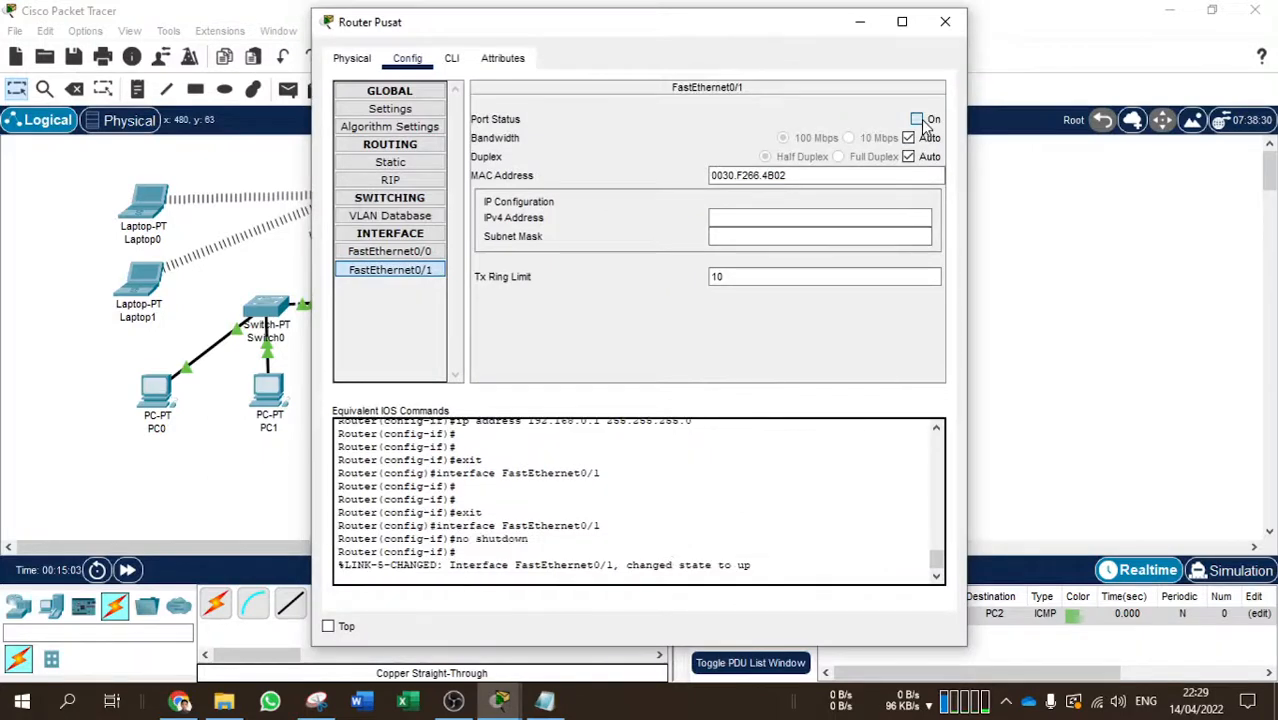
pyautogui.moveTo(790, 20); pyautogui.dragTo(636, 326)
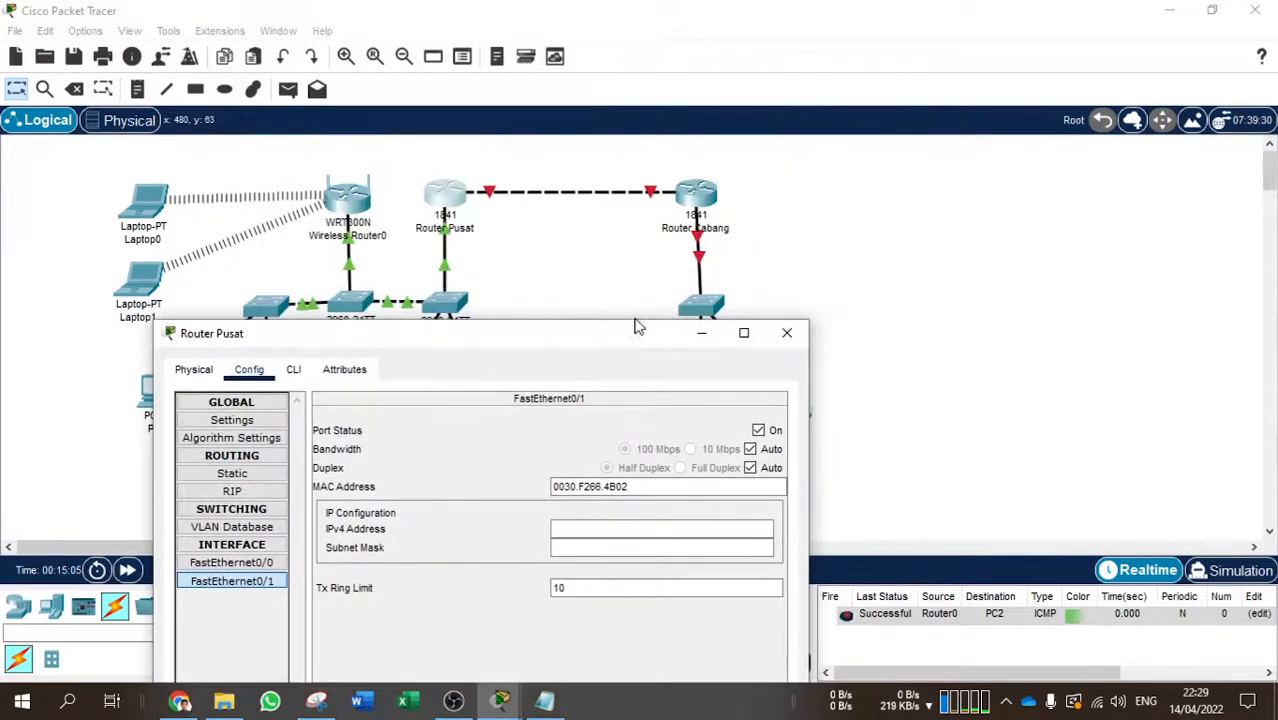
# Assign Router Pusat's FastEthernet0/1 interface the IPv4 address 10.0.0.1 with subnet mask 255.0.0.0, and review its FastEthernet0/0 settings
pyautogui.click(497, 201)
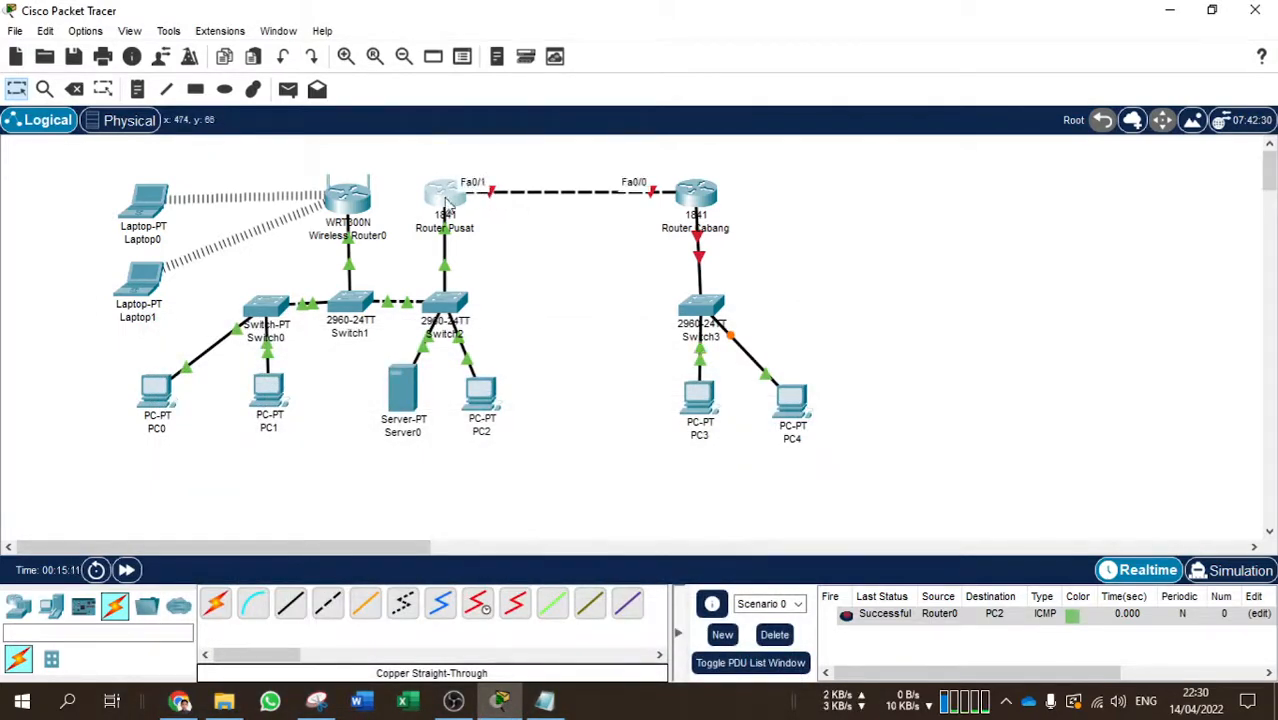
pyautogui.click(445, 201)
pyautogui.click(420, 276)
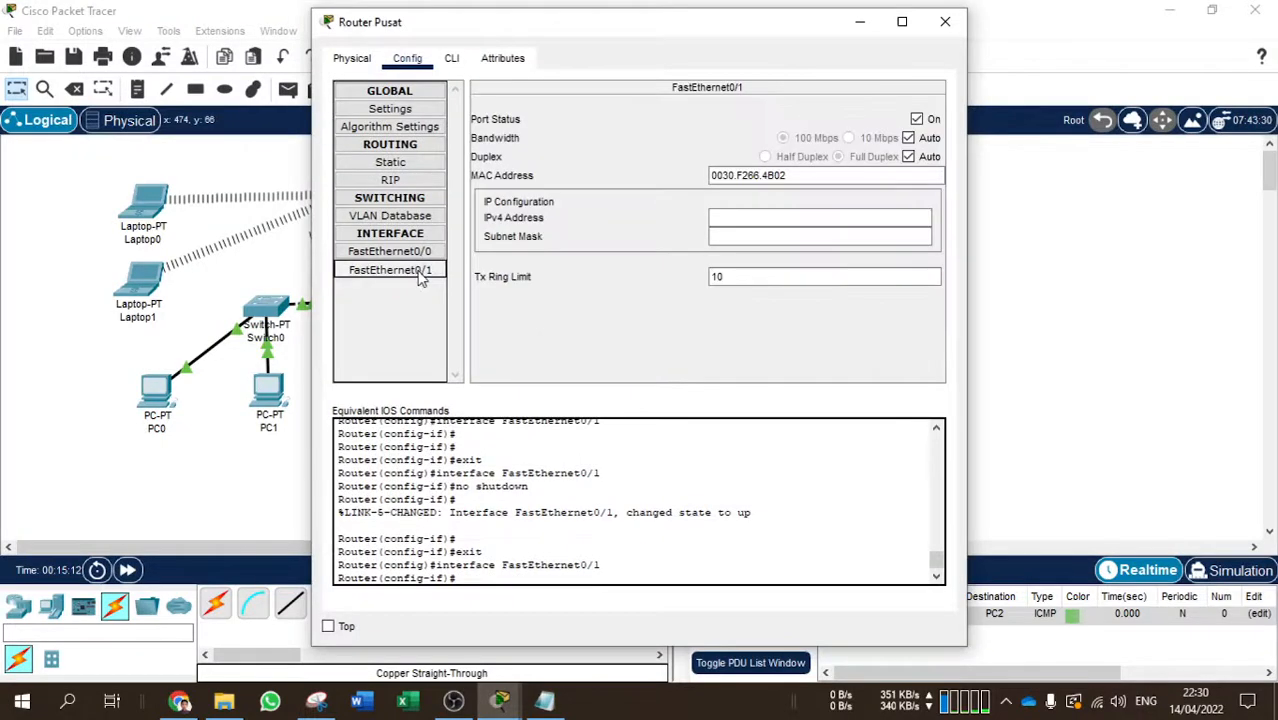
pyautogui.click(752, 219)
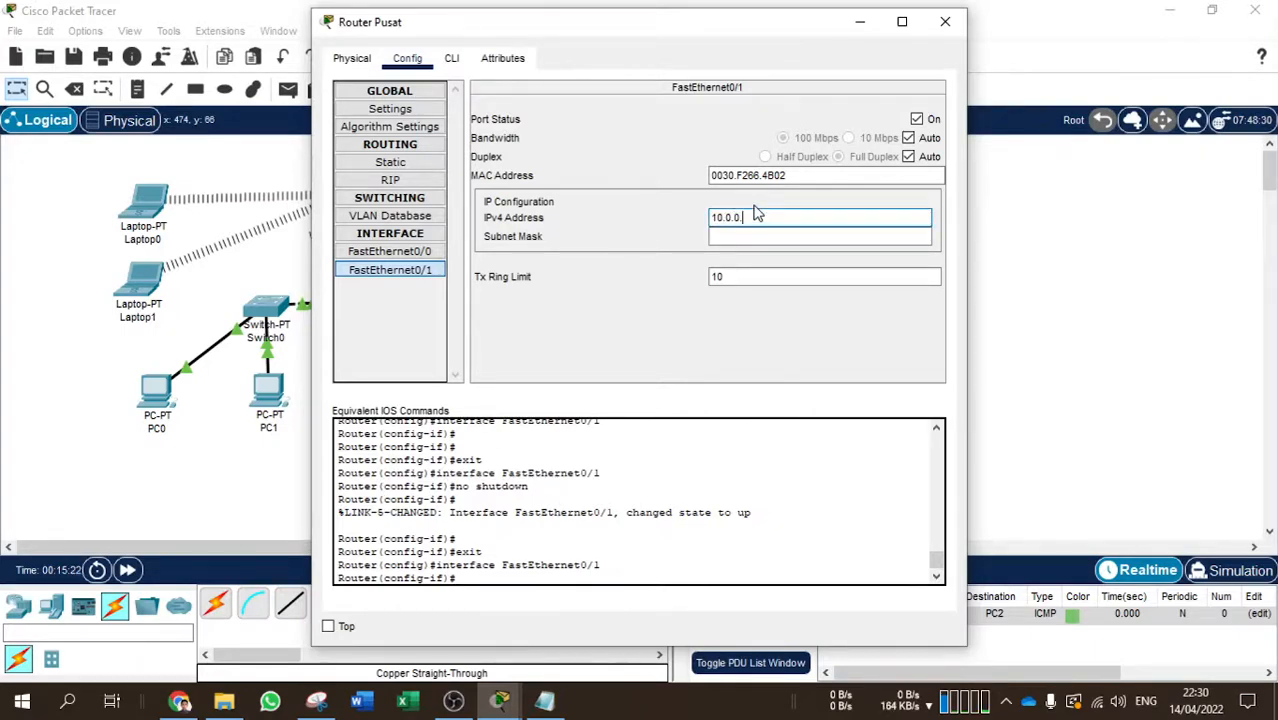
pyautogui.click(766, 237)
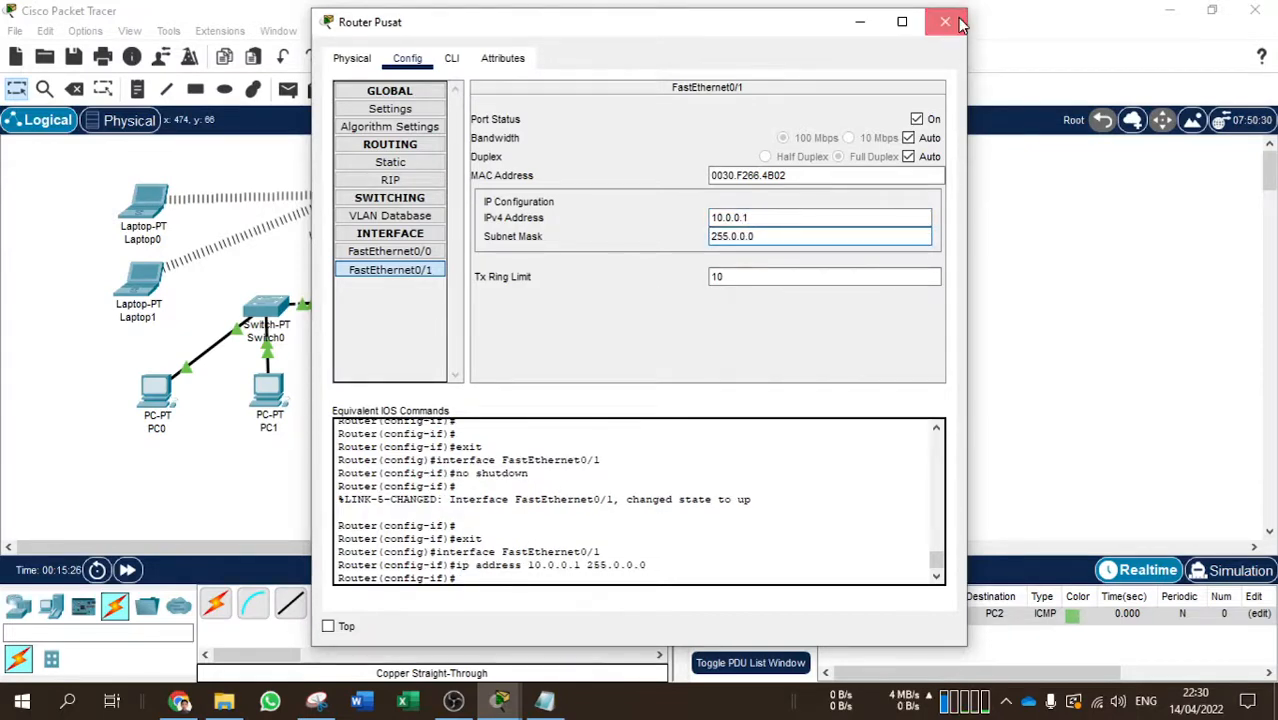
pyautogui.click(389, 251)
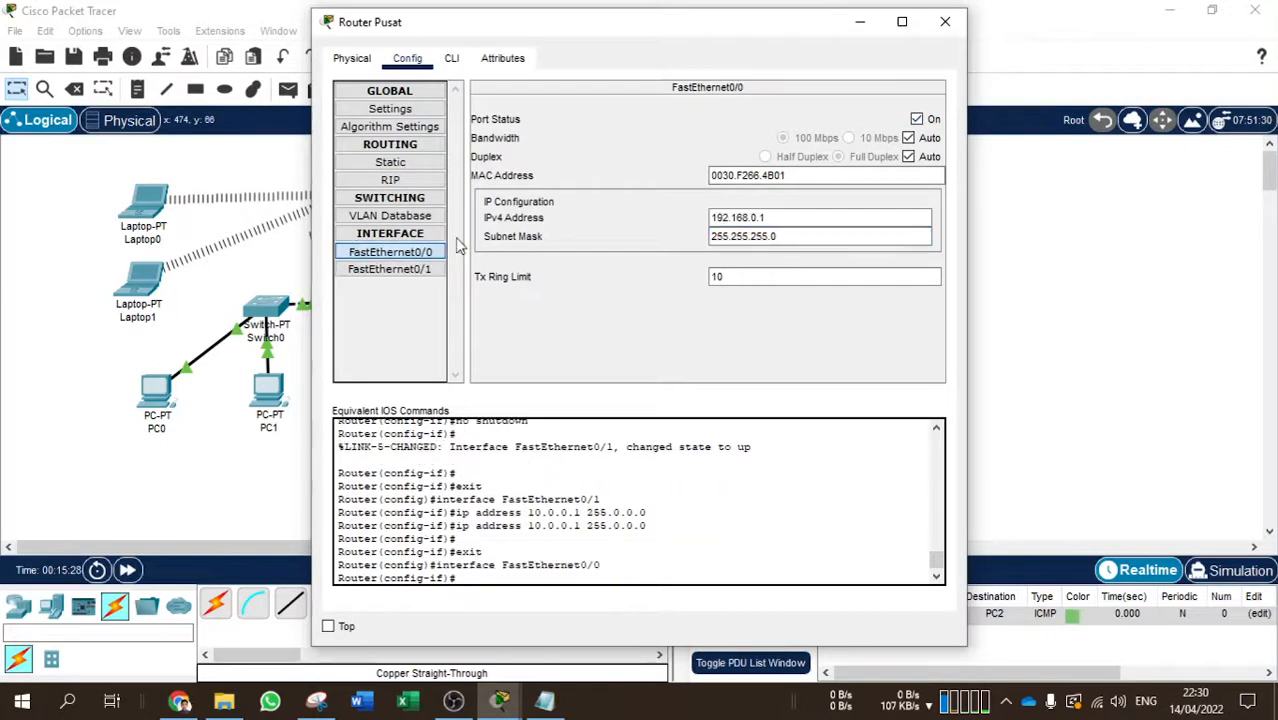
pyautogui.click(944, 21)
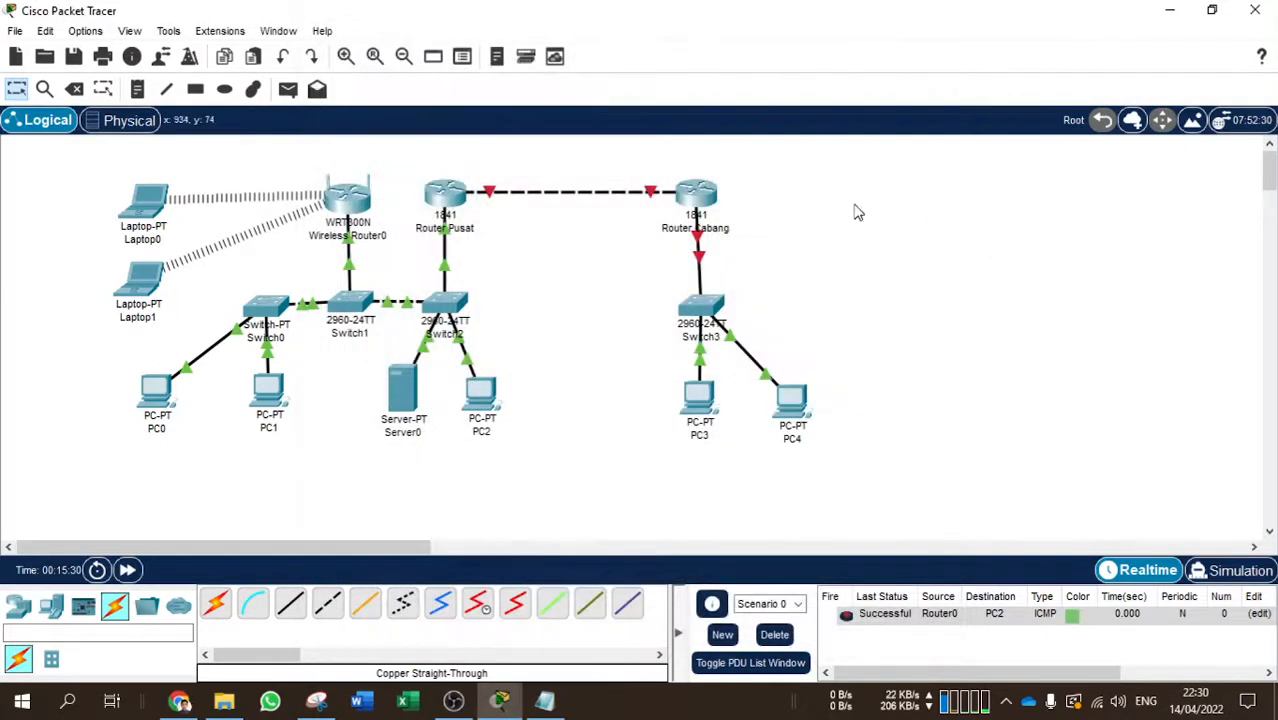
# Turn on Router Cabang's FastEthernet0/0 interface and give it the IPv4 address 10.0.0.2 with subnet mask 255.0.0.0
pyautogui.click(697, 203)
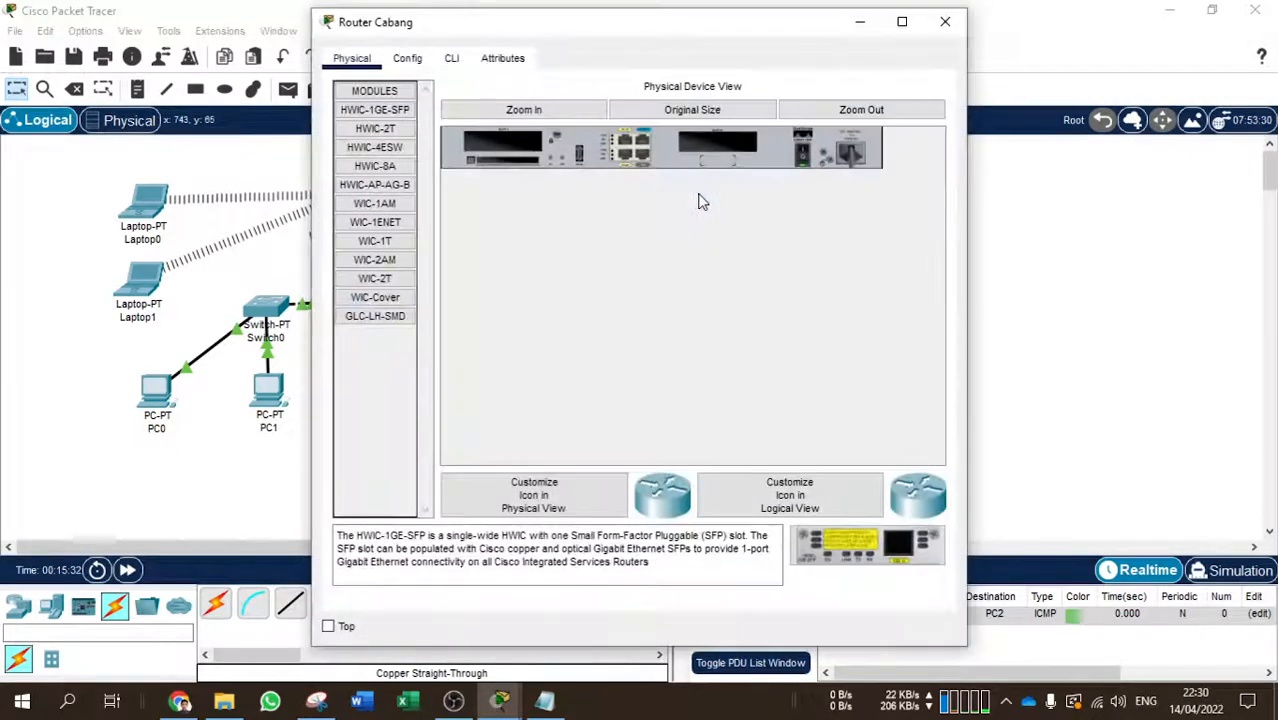
pyautogui.click(944, 22)
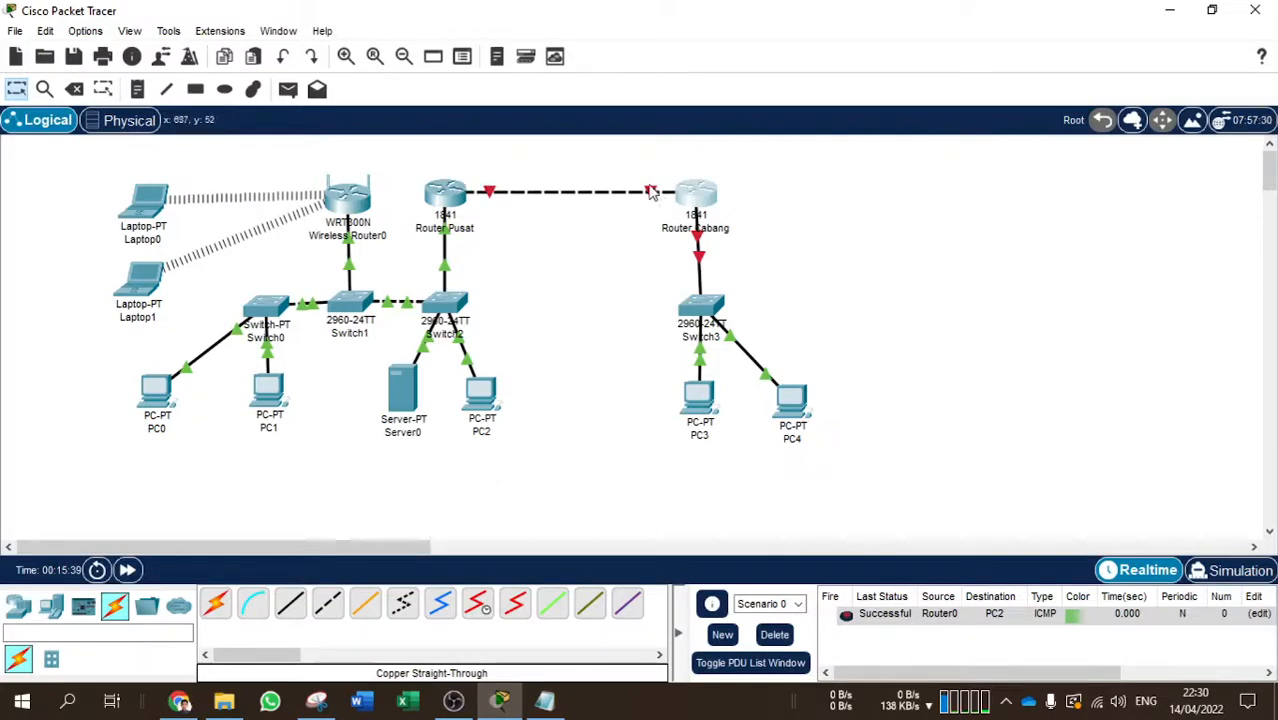
pyautogui.click(692, 202)
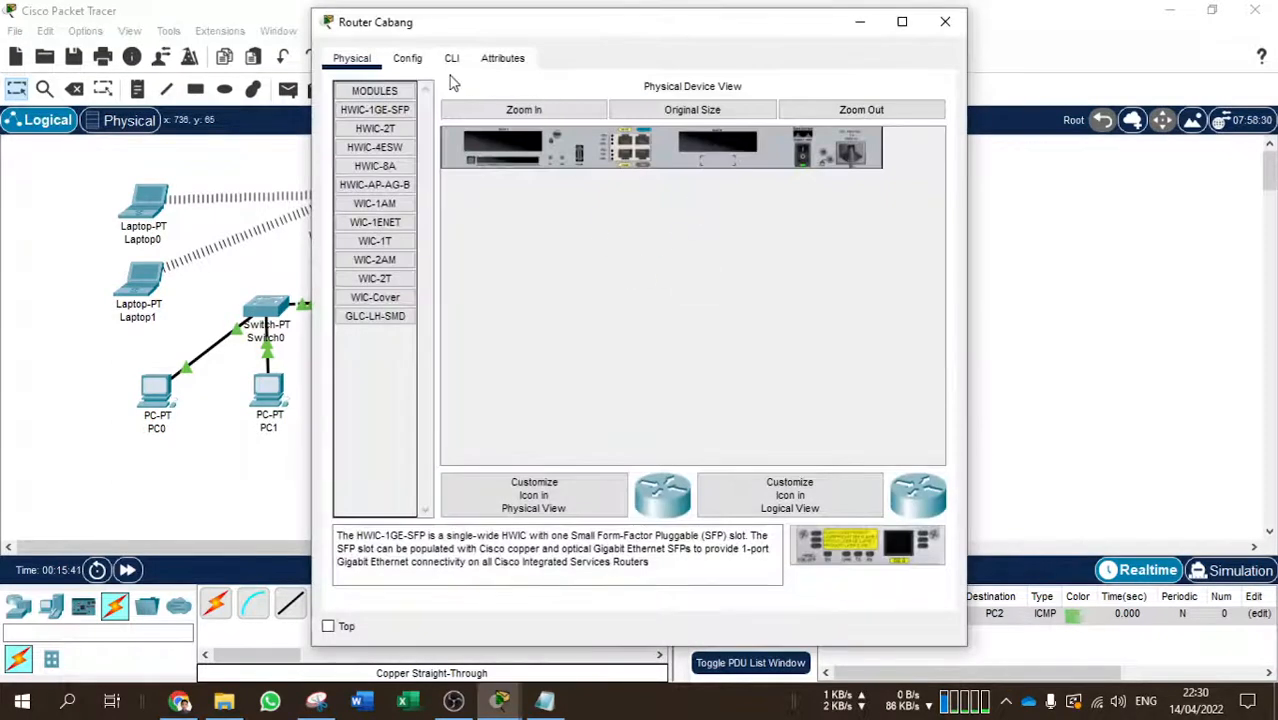
pyautogui.click(414, 62)
pyautogui.click(420, 251)
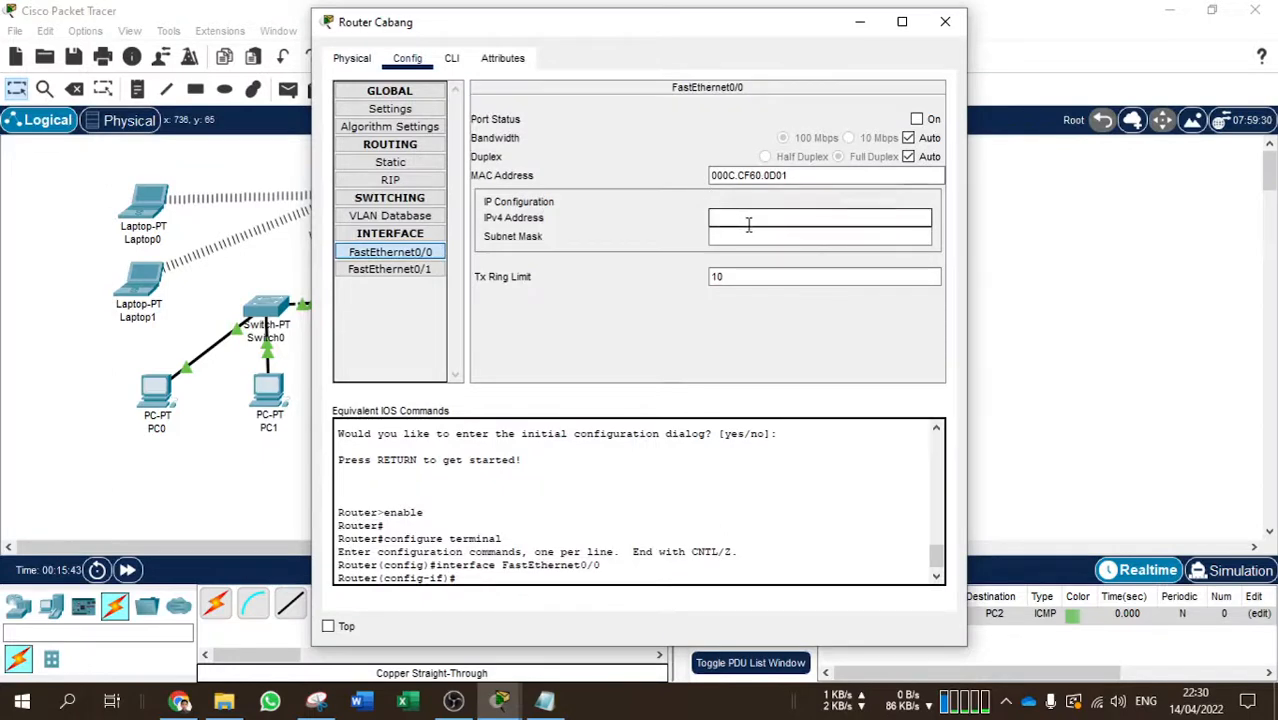
pyautogui.click(917, 119)
pyautogui.click(765, 220)
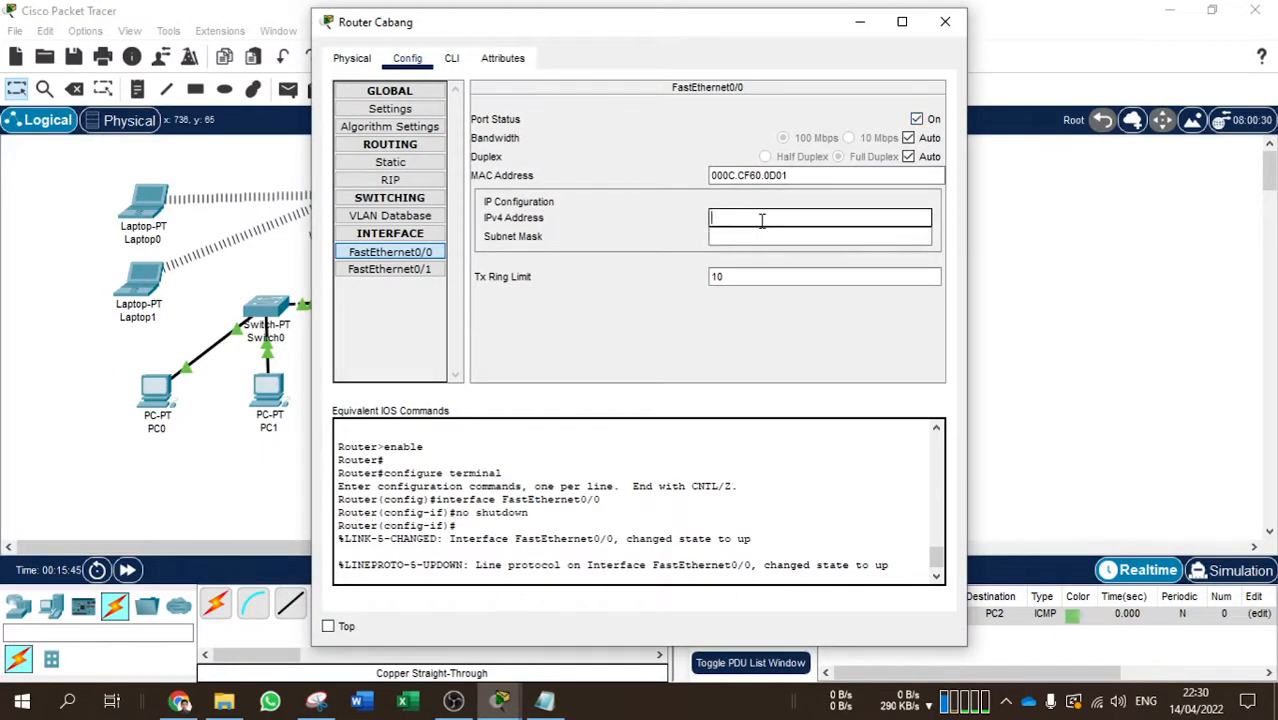
pyautogui.write('10.0.0.0')
pyautogui.press('BackSpace')
pyautogui.press('BackSpace')
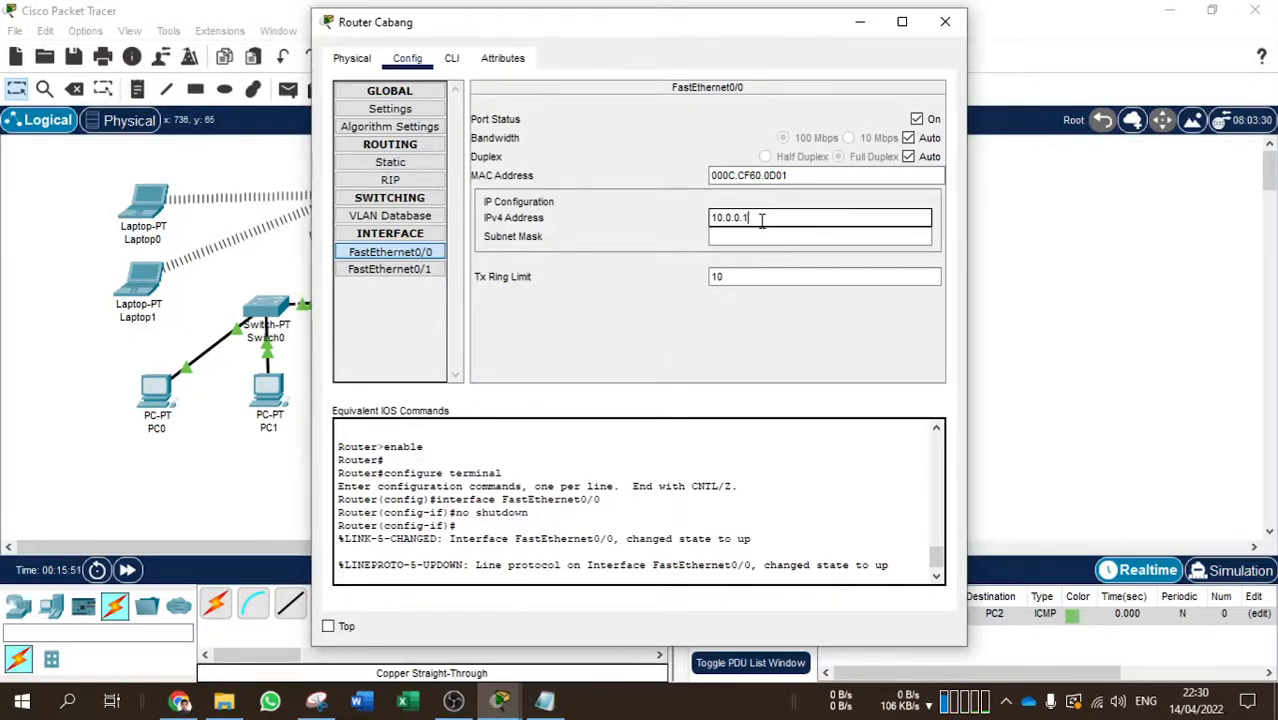
pyautogui.write('0.2')
pyautogui.click(769, 236)
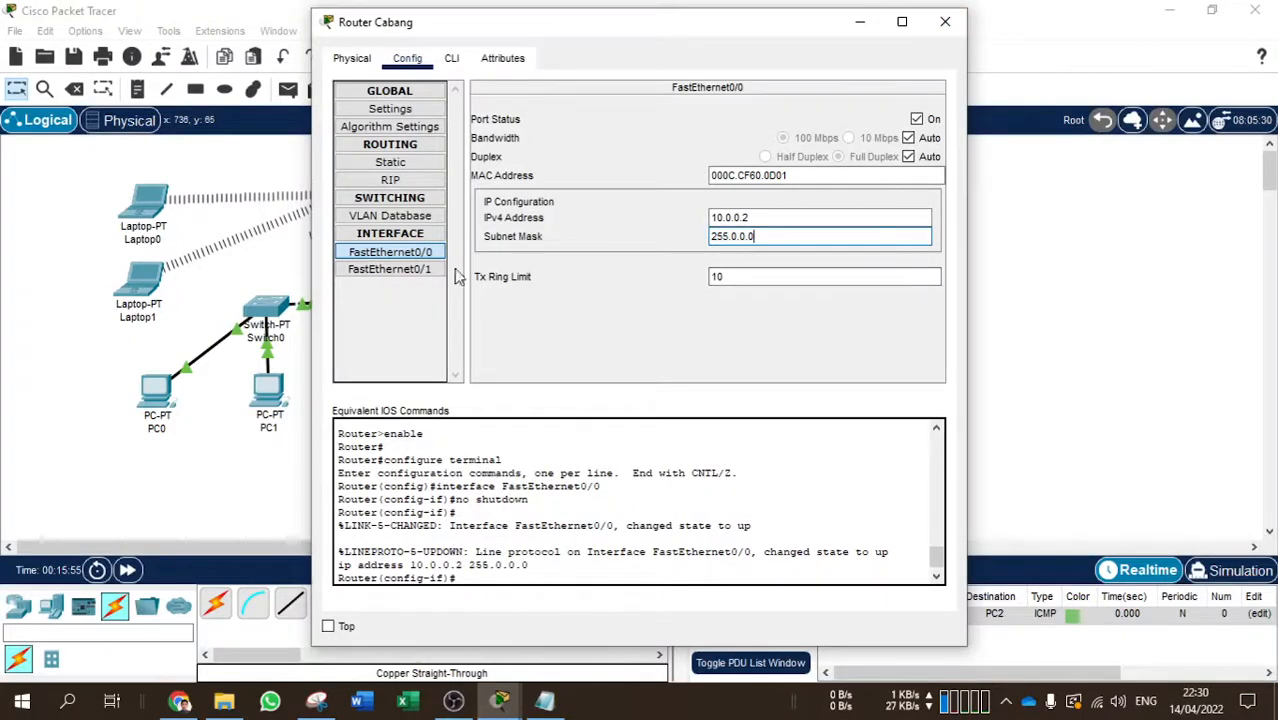
# Turn on Router Cabang's FastEthernet0/1 interface and give it the IPv4 address 172.16.0.1 with subnet mask 255.255.0.0
pyautogui.click(410, 274)
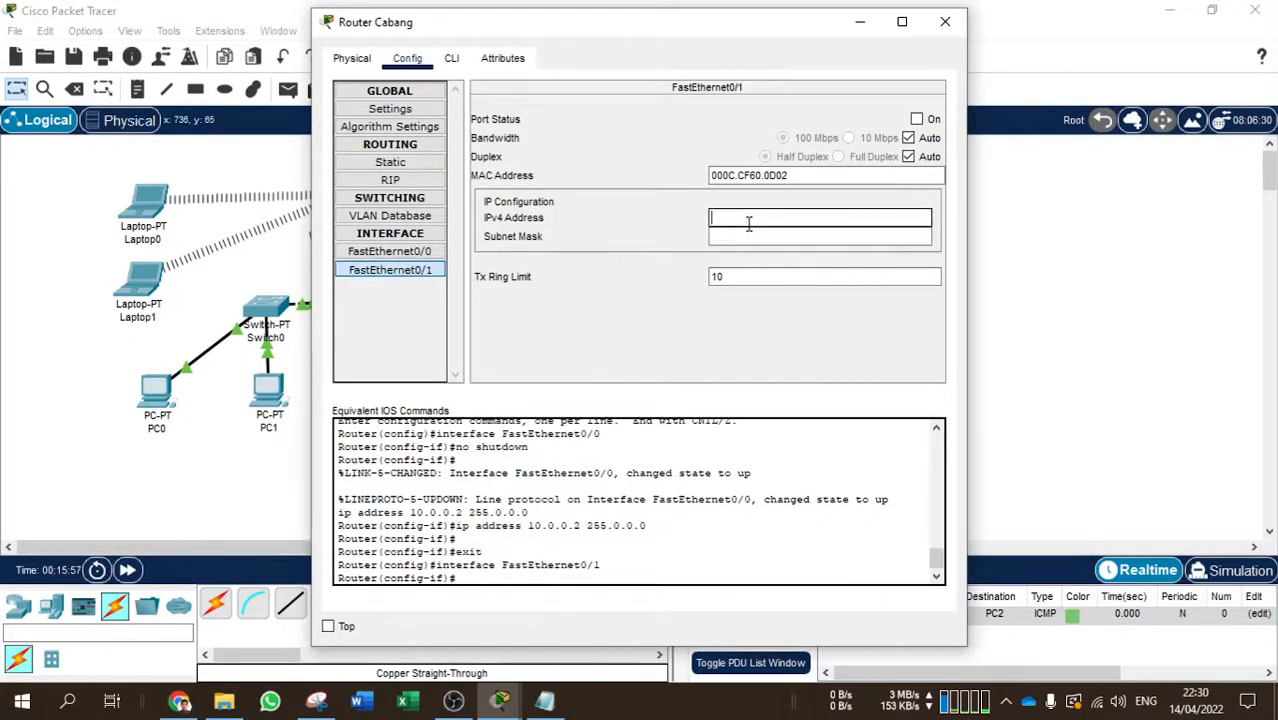
pyautogui.click(916, 119)
pyautogui.click(765, 216)
pyautogui.write('172.16.0.')
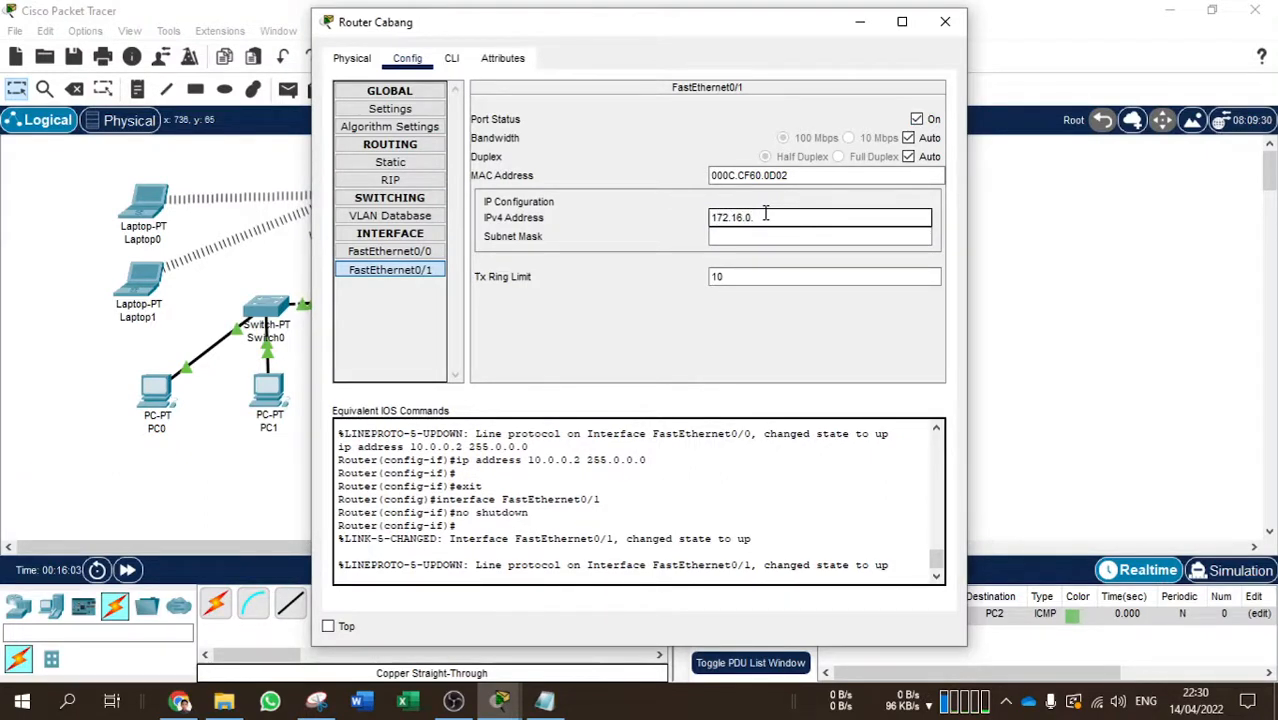
pyautogui.write('1')
pyautogui.press('Tab')
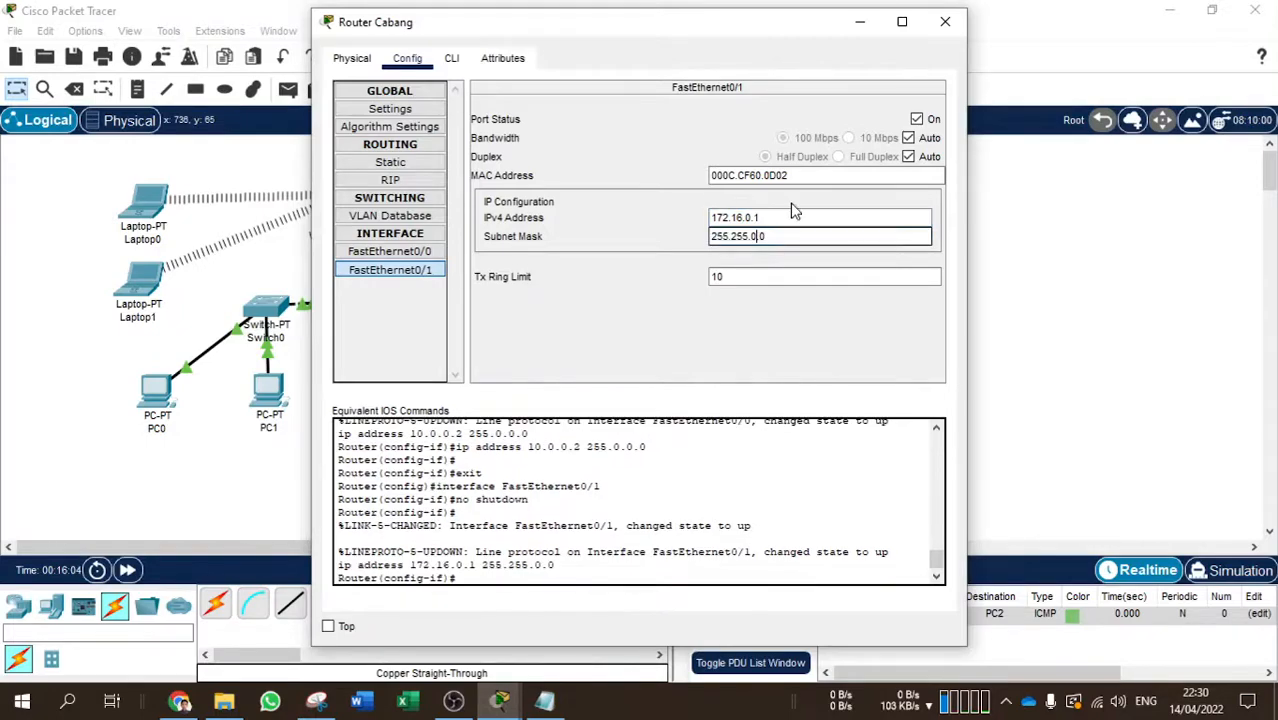
pyautogui.click(945, 21)
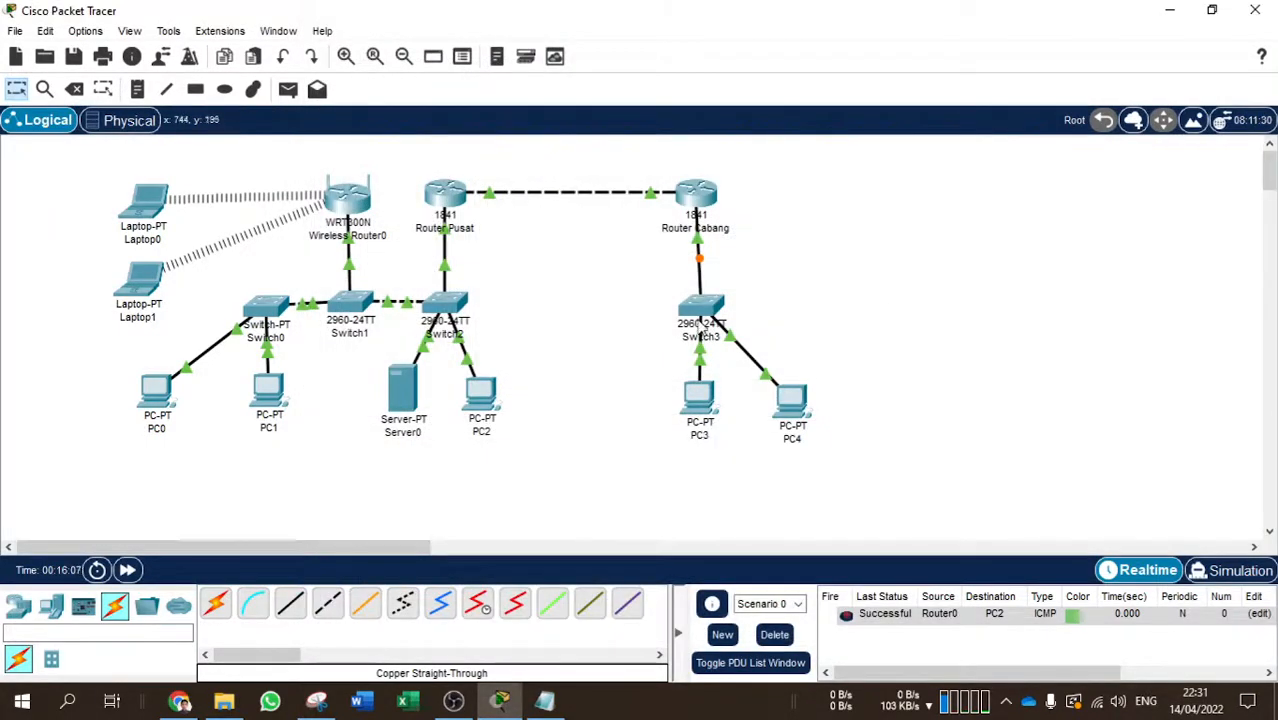
# Give PC3 the static IPv4 address 172.16.0.11 with subnet mask 255.255.0.0
pyautogui.click(695, 405)
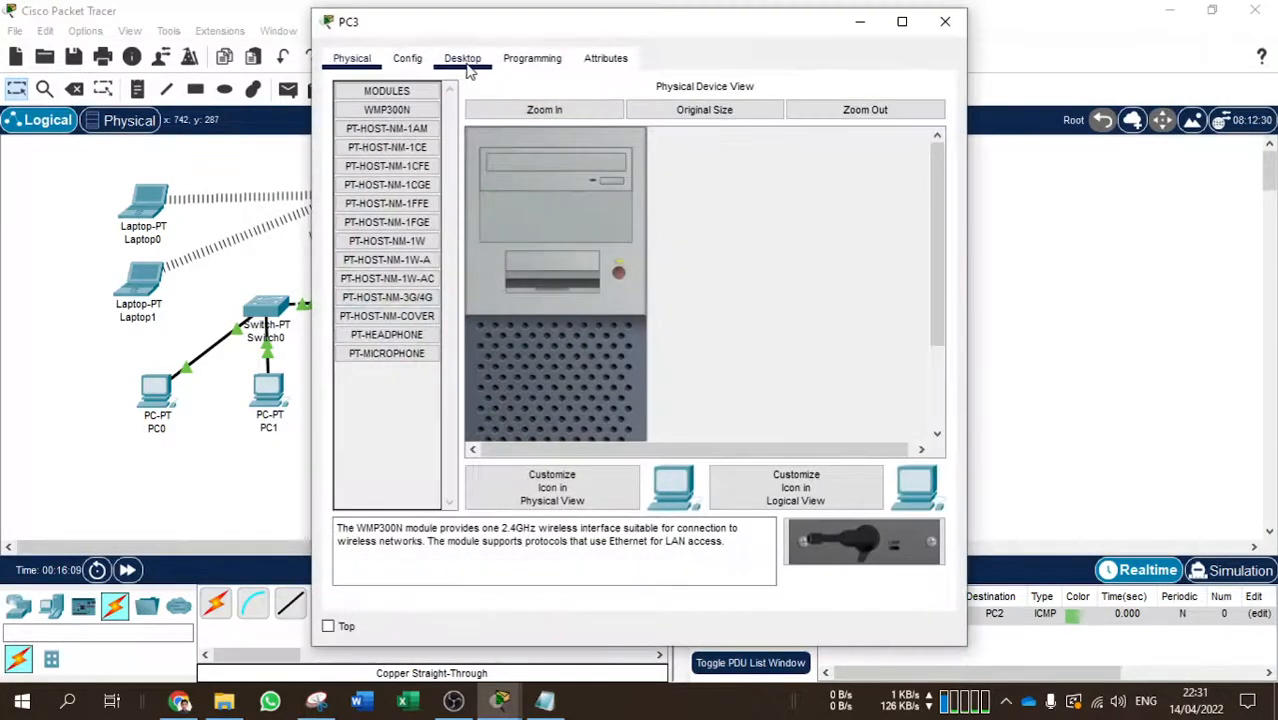
pyautogui.click(464, 58)
pyautogui.click(417, 143)
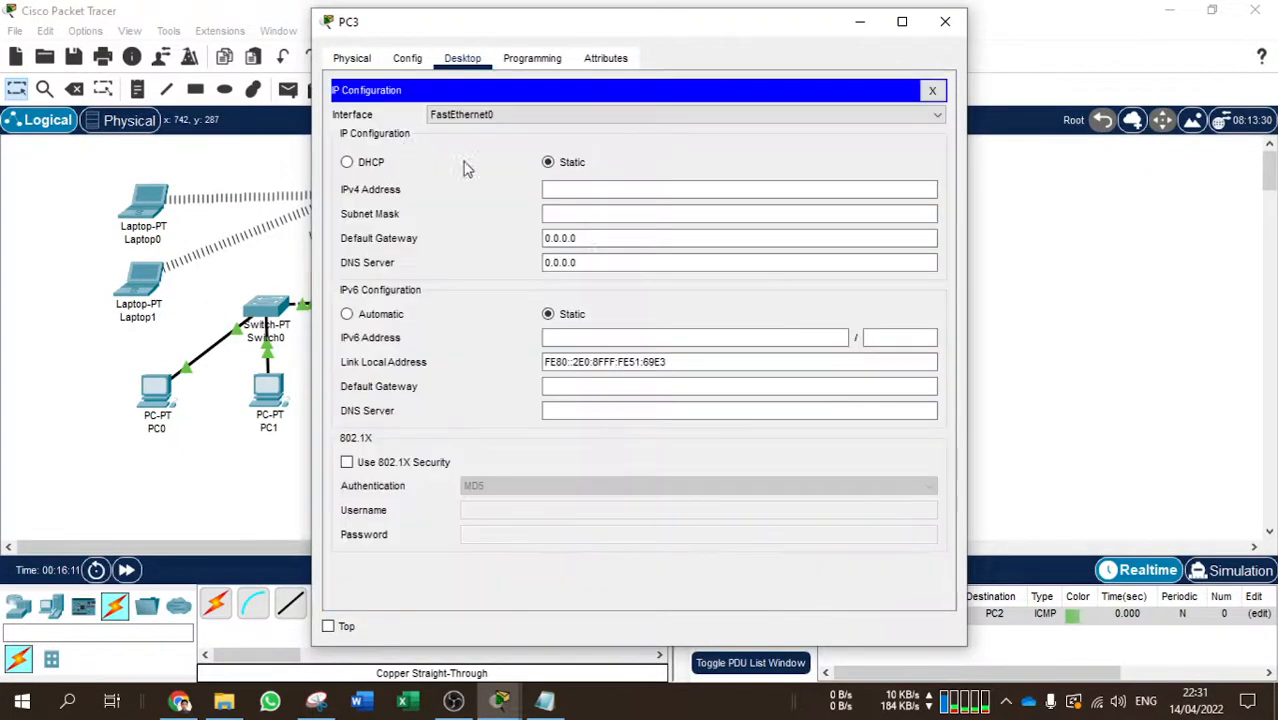
pyautogui.click(592, 190)
pyautogui.write('172')
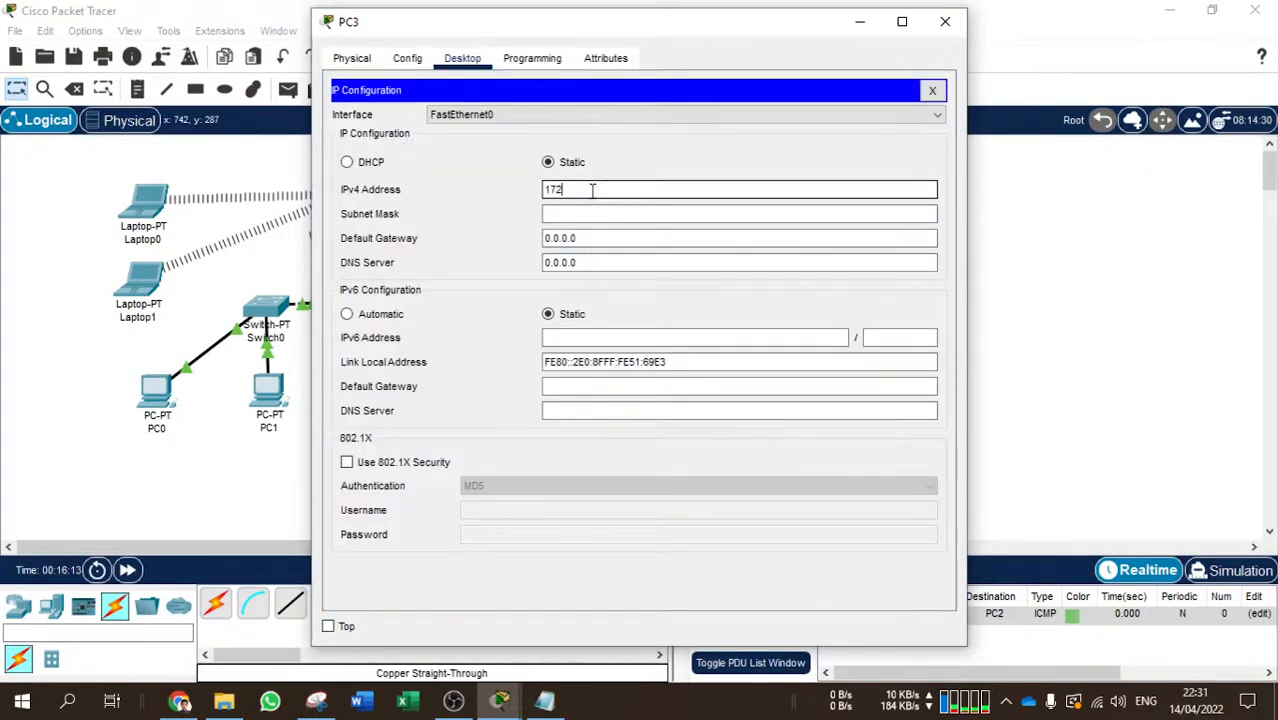
pyautogui.write('.16.0.')
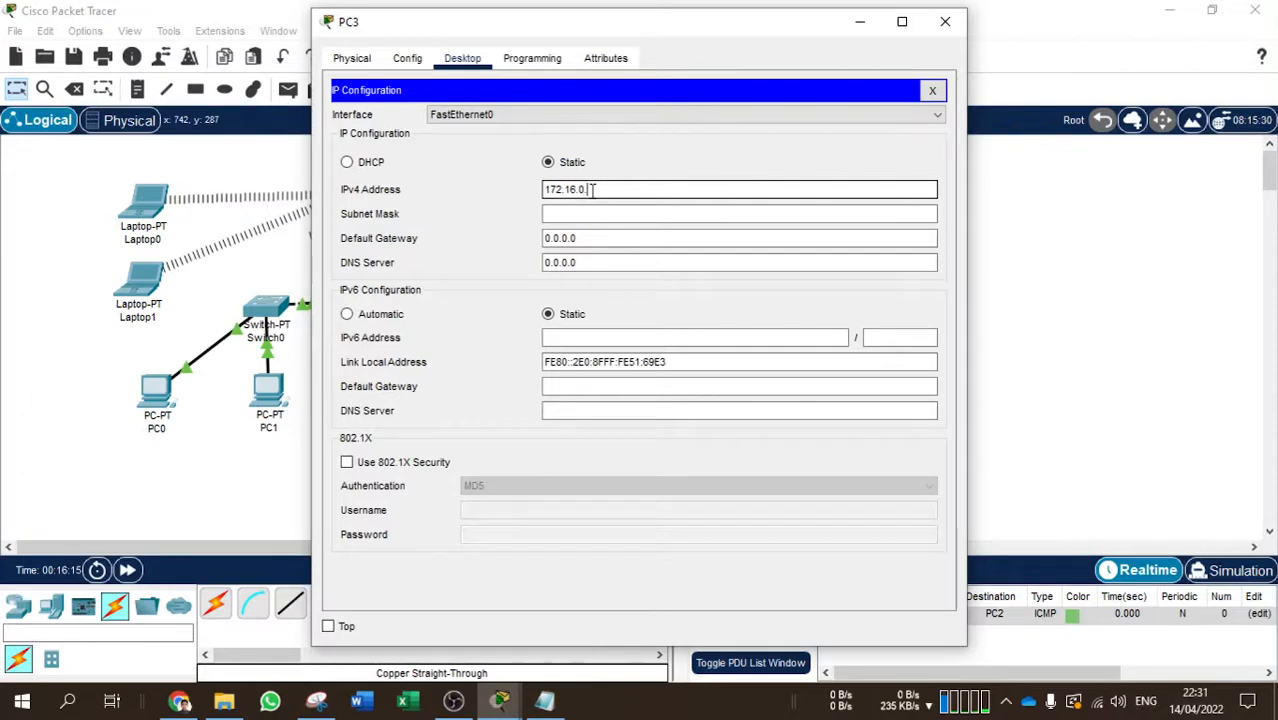
pyautogui.write('11')
pyautogui.click(585, 213)
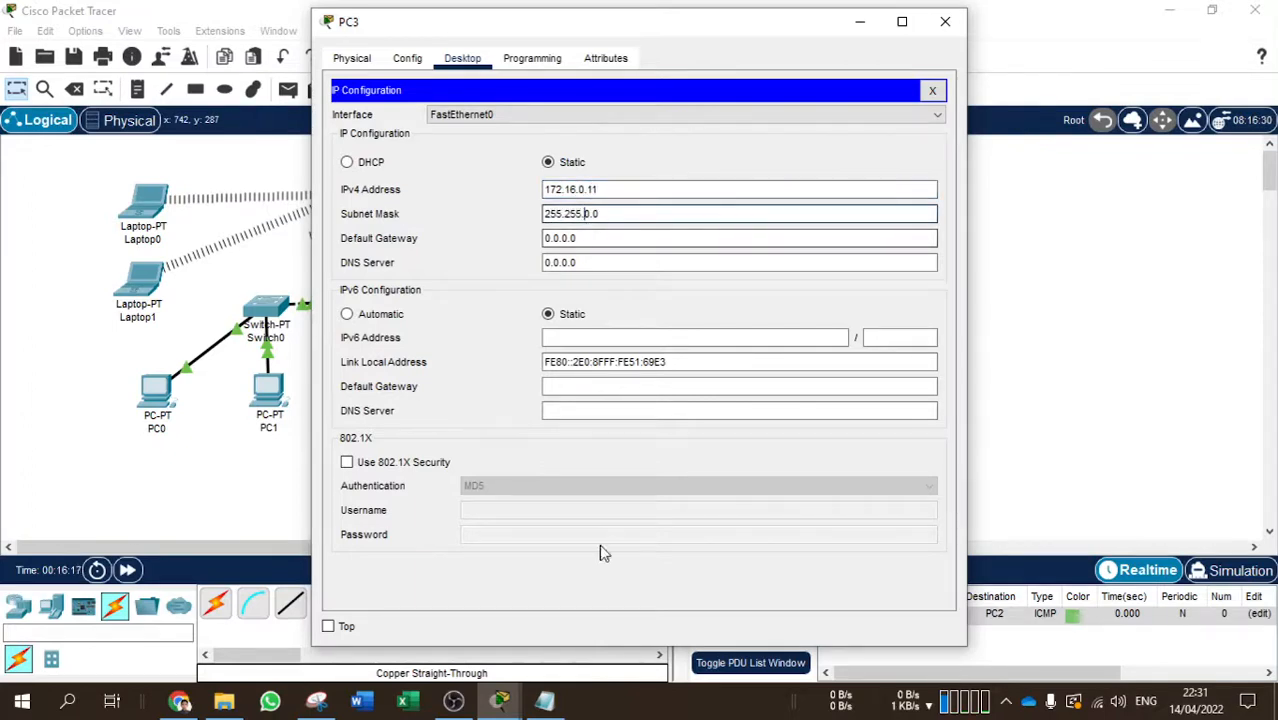
# Switch to the Notepad address list and add a "cabang" section below the RP entry with the line "pc1 : 172.16.0.11"
pyautogui.hotkey('alt', 'Tab')
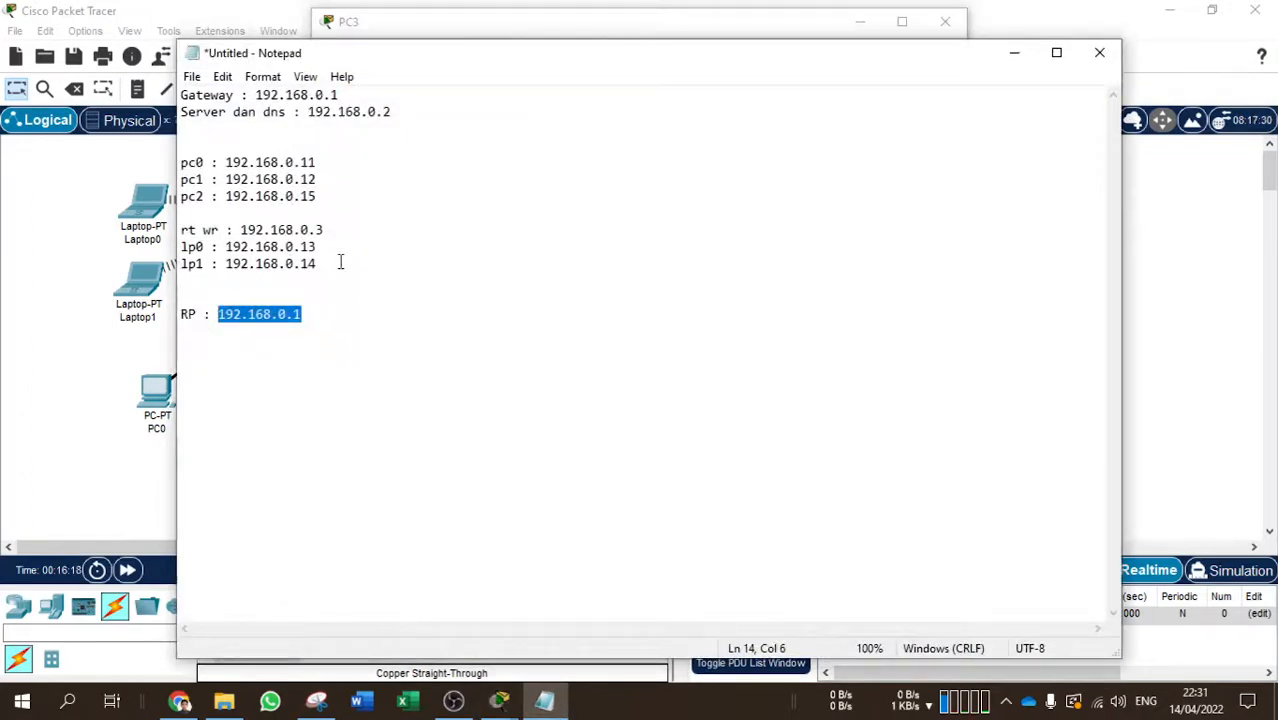
pyautogui.moveTo(342, 322); pyautogui.dragTo(168, 116)
pyautogui.click(303, 316)
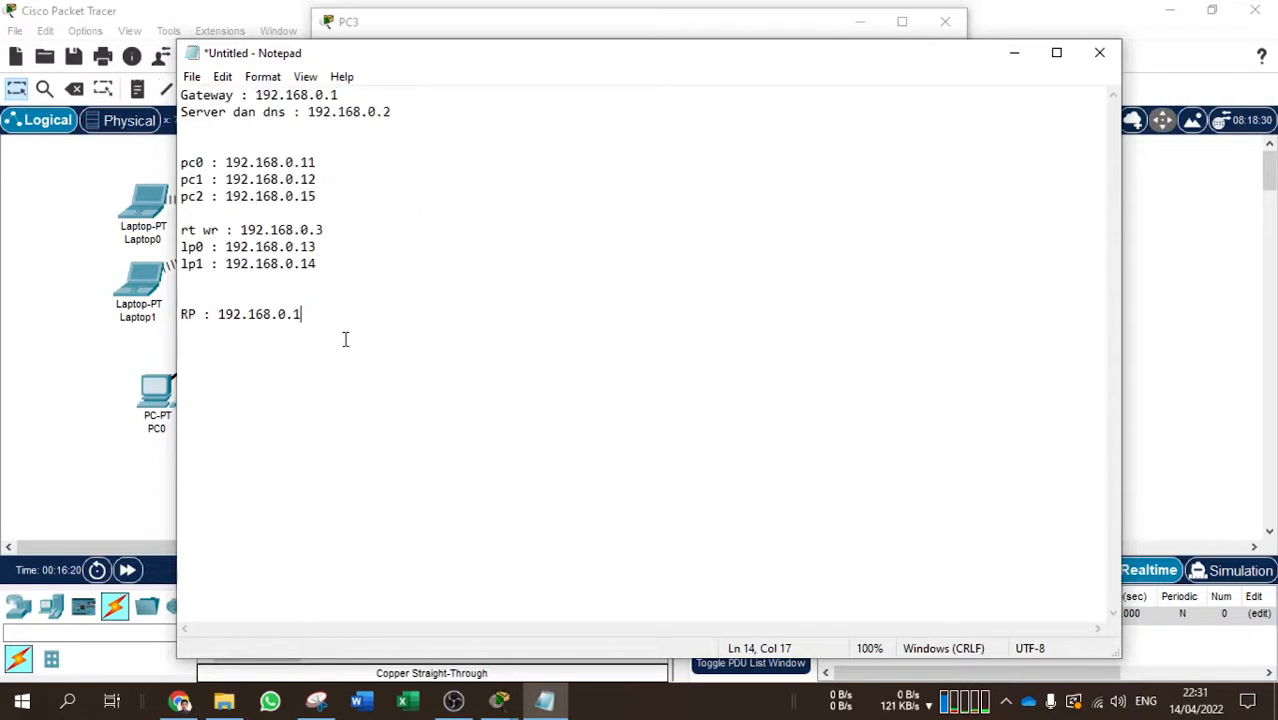
pyautogui.write('c1')
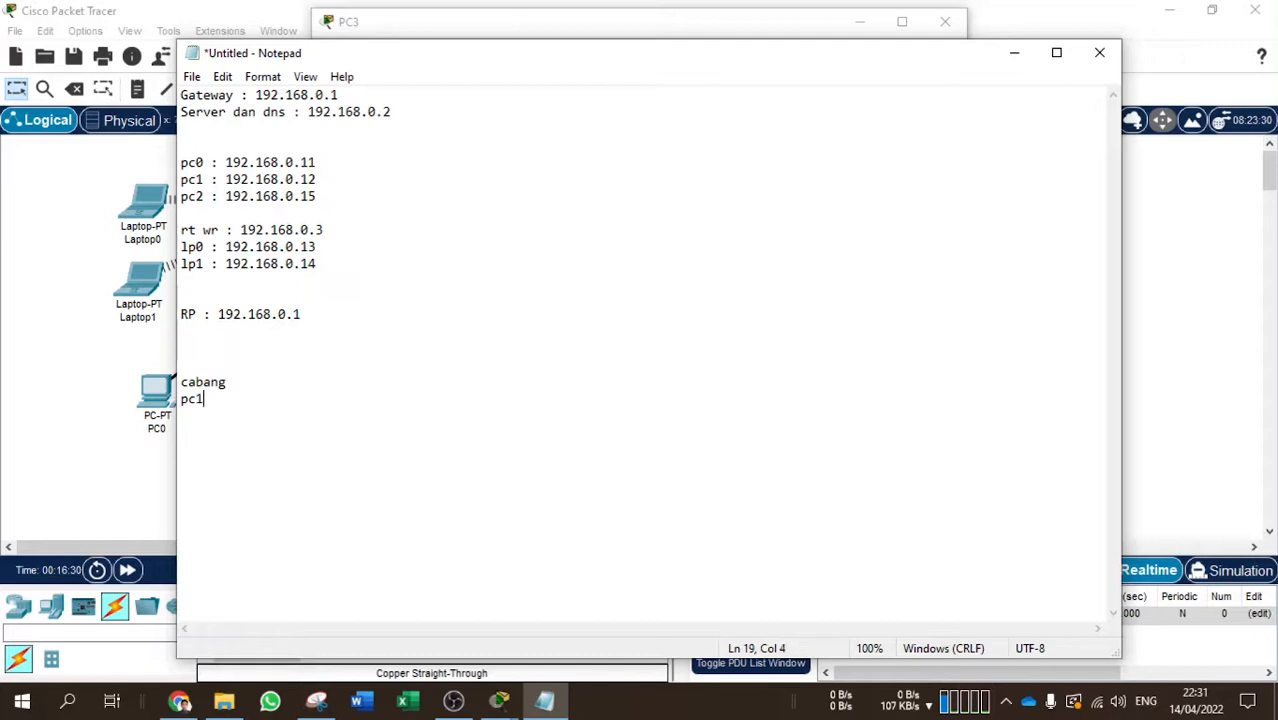
pyautogui.write(';')
pyautogui.write(' 172.16.0.11')
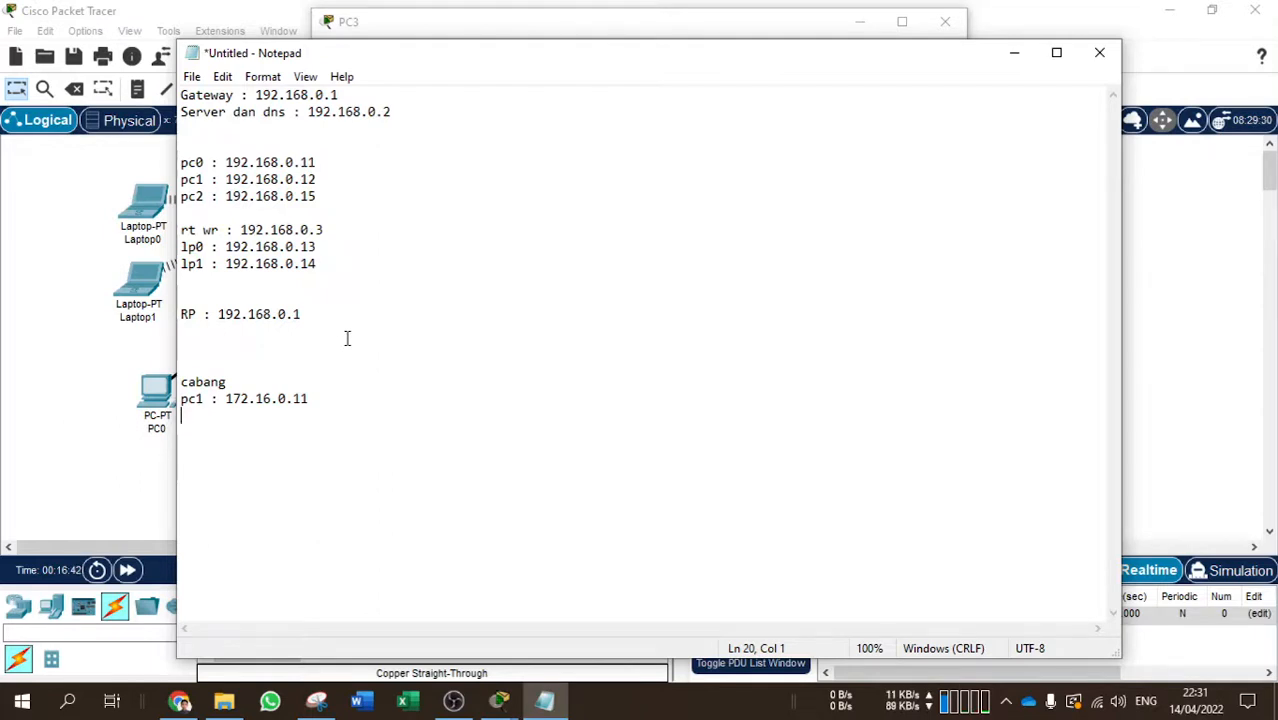
# Add the line "pc2 : 172.16.0.12" under the cabang section, reusing a copy of the pc1 address
pyautogui.write('pc')
pyautogui.moveTo(318, 399); pyautogui.dragTo(225, 400)
pyautogui.hotkey('ctrl', 'c')
pyautogui.click(264, 417)
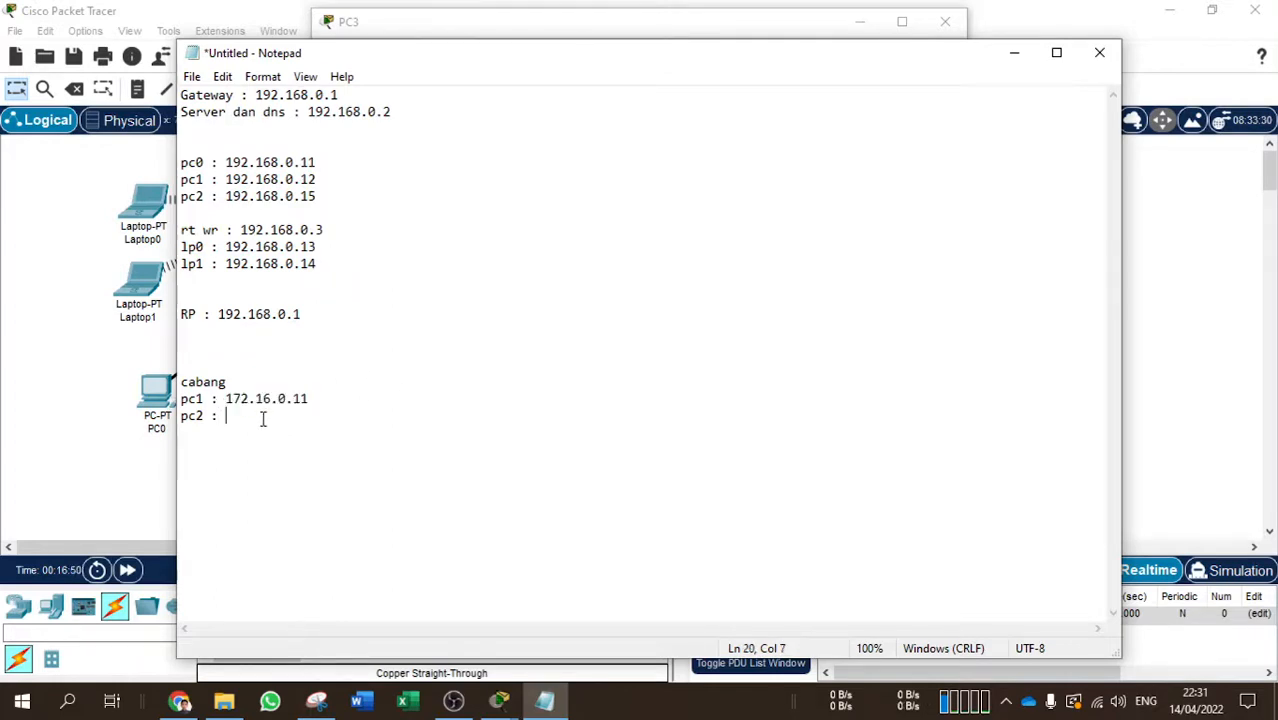
pyautogui.hotkey('ctrl', 'v')
pyautogui.click(453, 700)
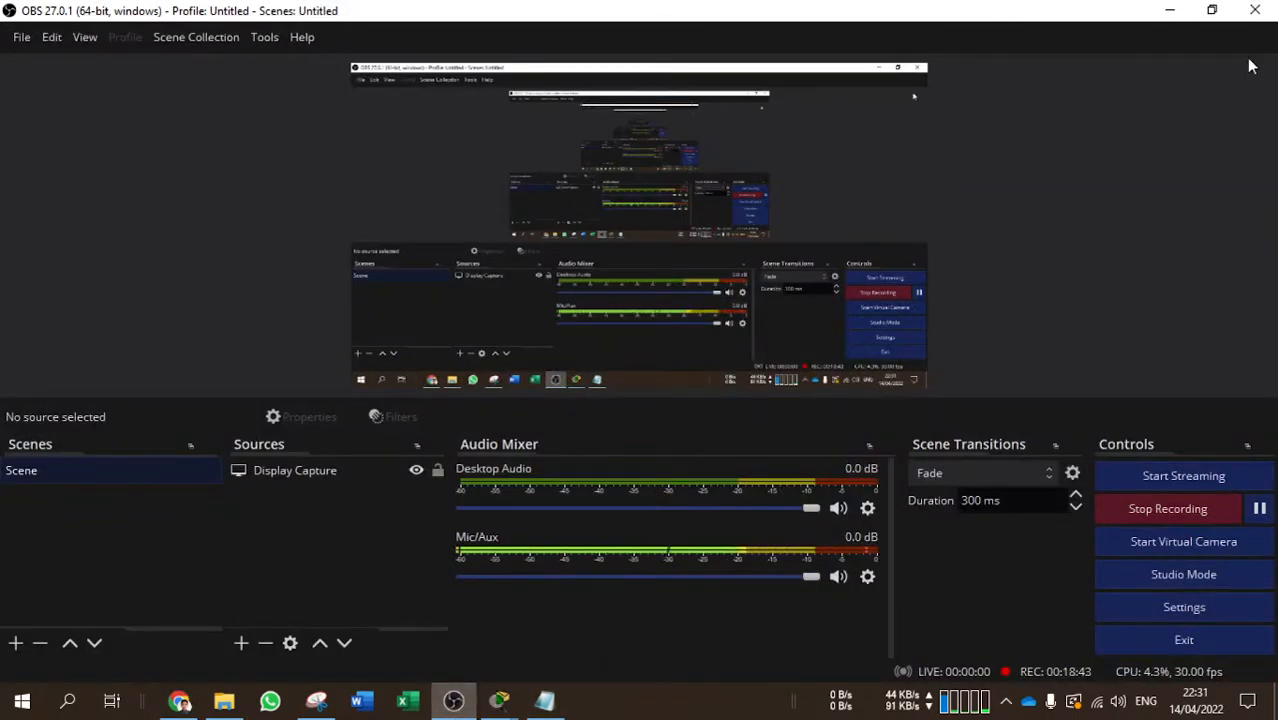
pyautogui.click(1168, 10)
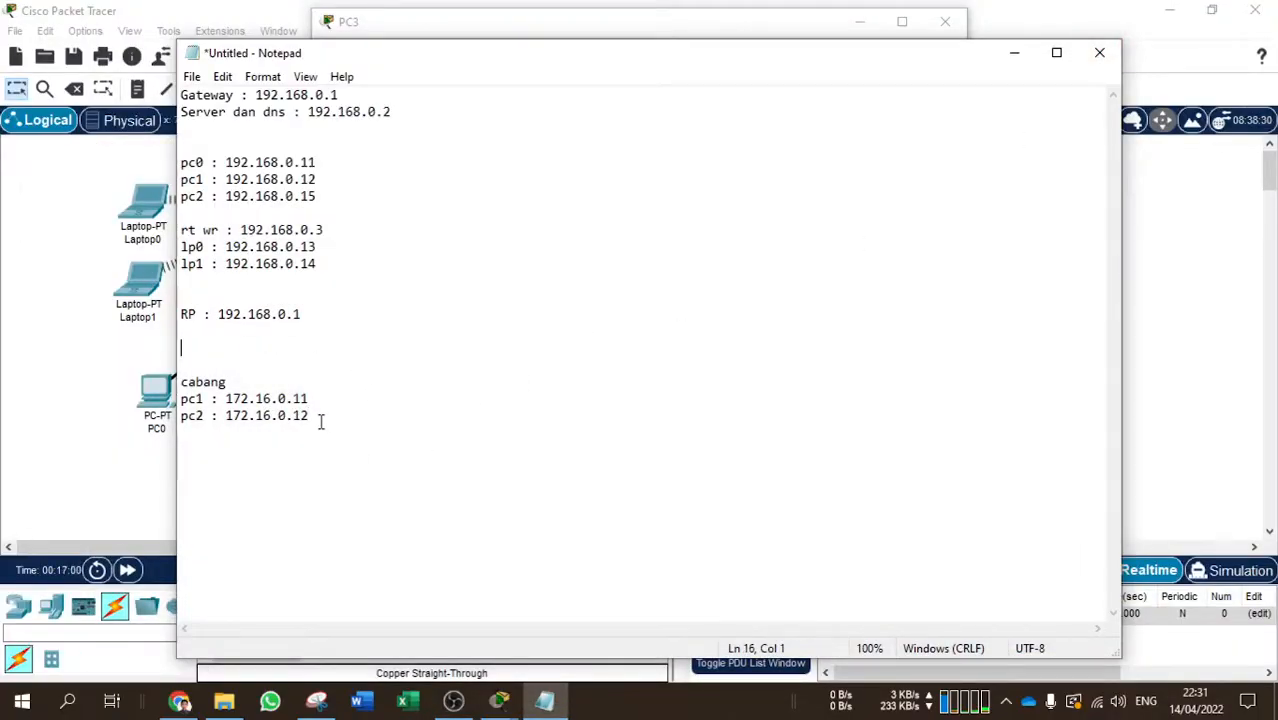
# Return to PC3's IP configuration in Packet Tracer and set the IPv4 default gateway to 192.168.0.1
pyautogui.click(1012, 51)
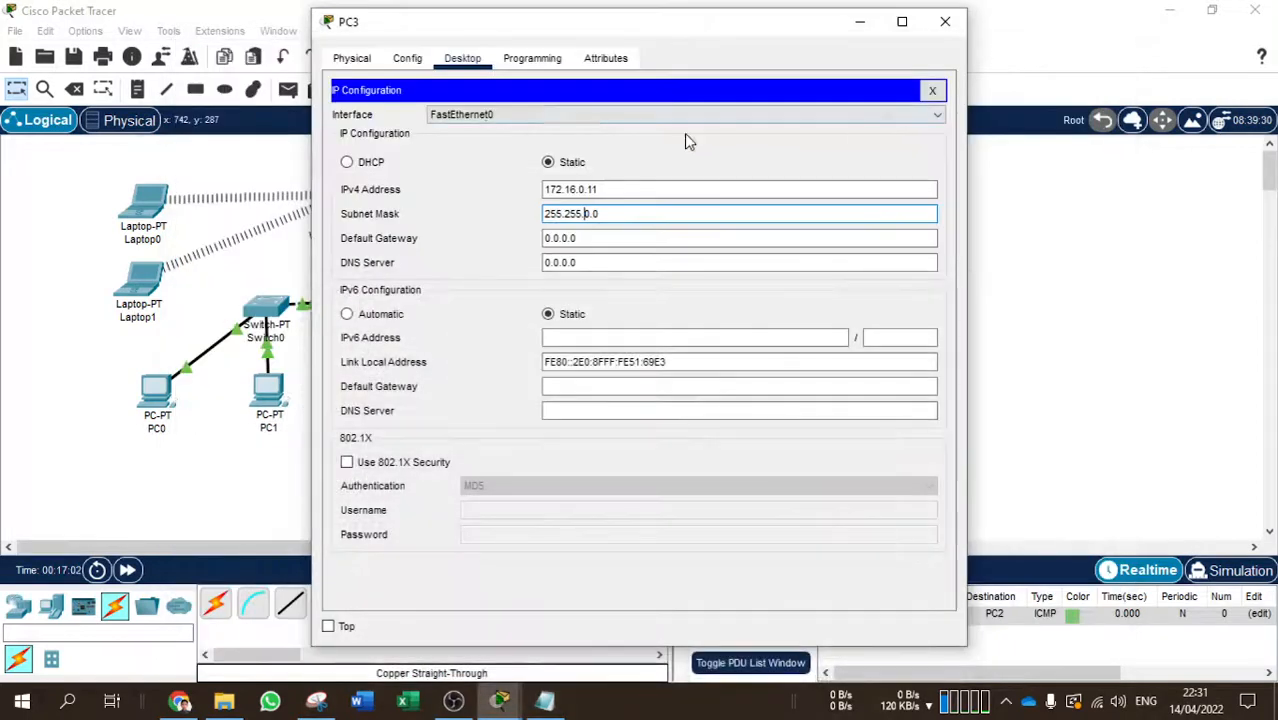
pyautogui.click(583, 237)
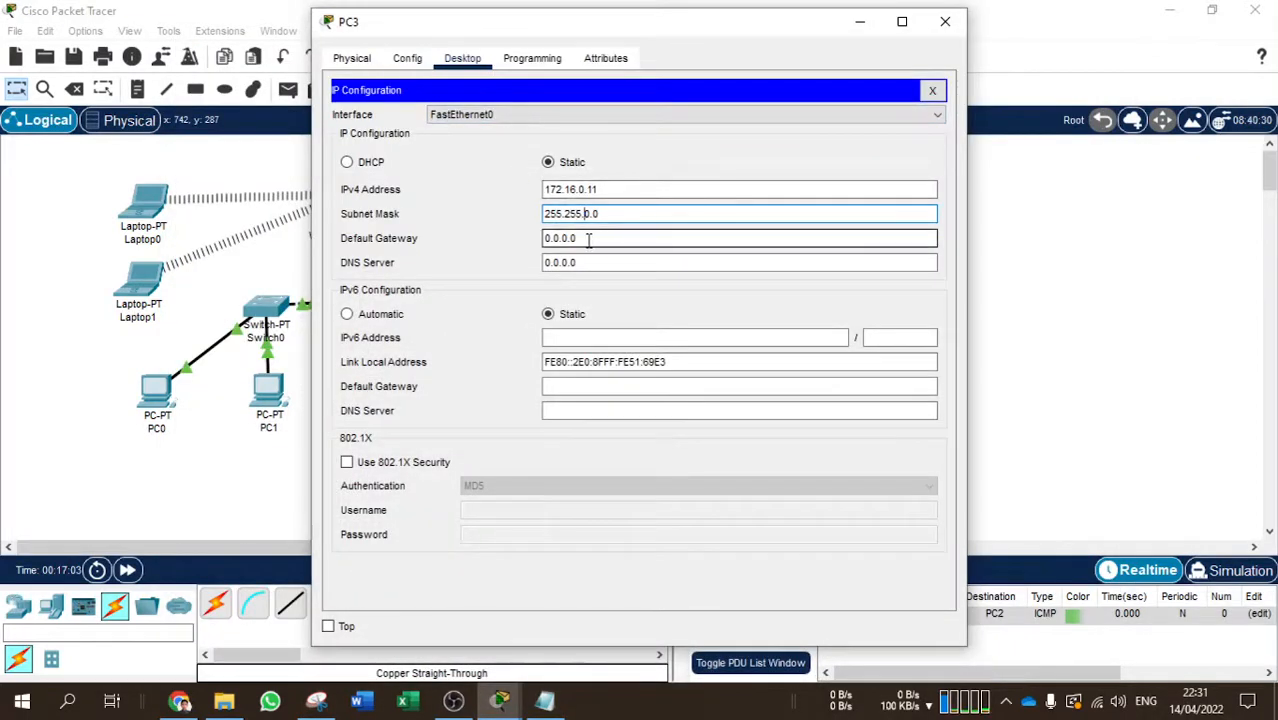
pyautogui.moveTo(570, 238); pyautogui.dragTo(494, 236)
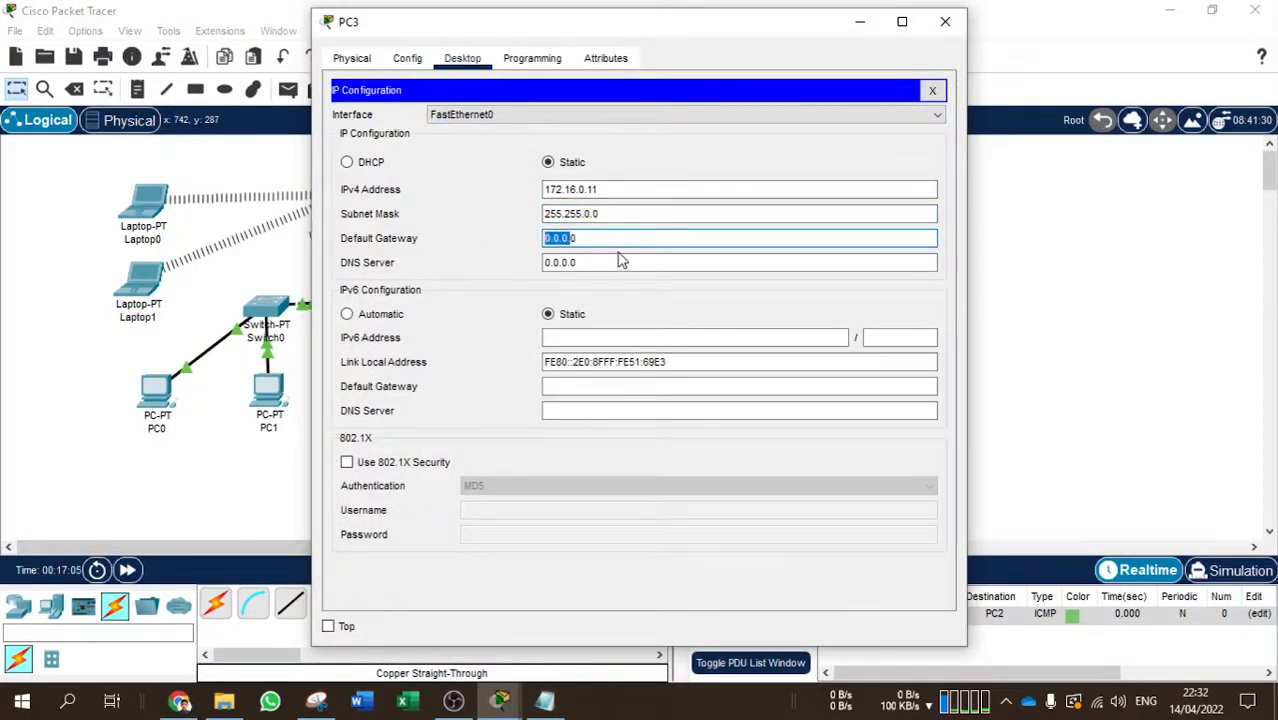
pyautogui.moveTo(585, 238); pyautogui.dragTo(513, 237)
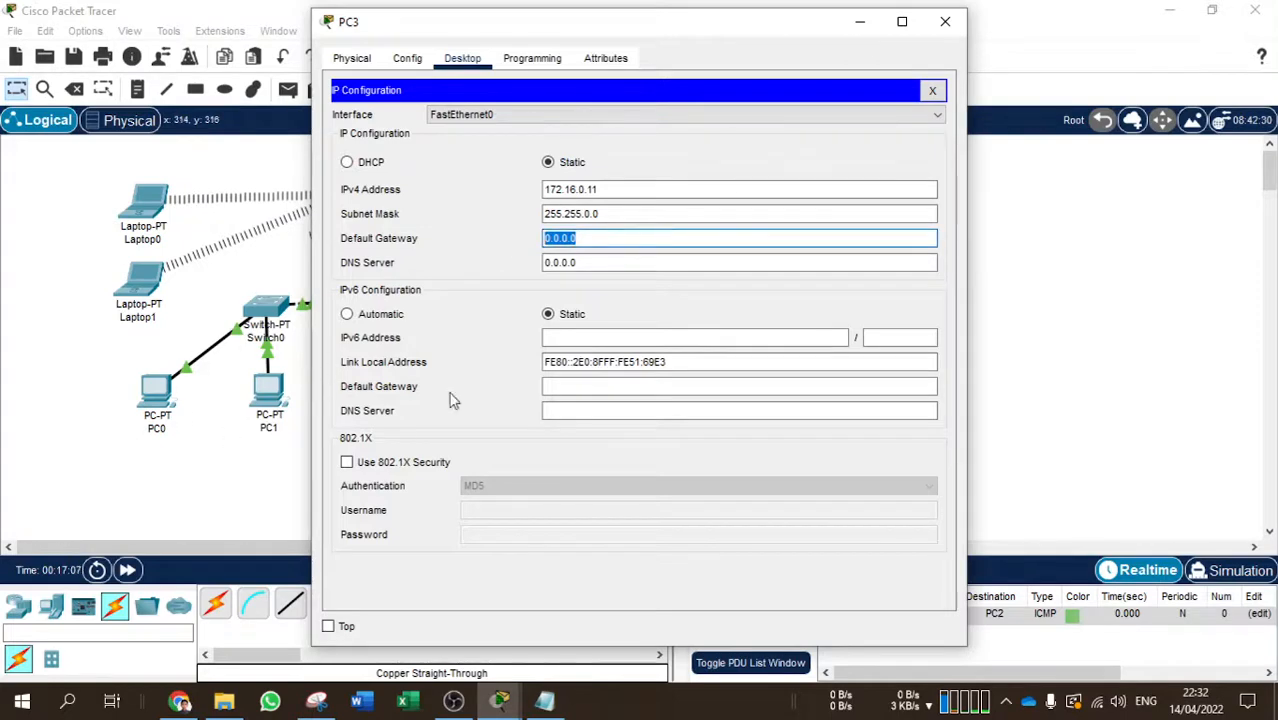
pyautogui.write('192.')
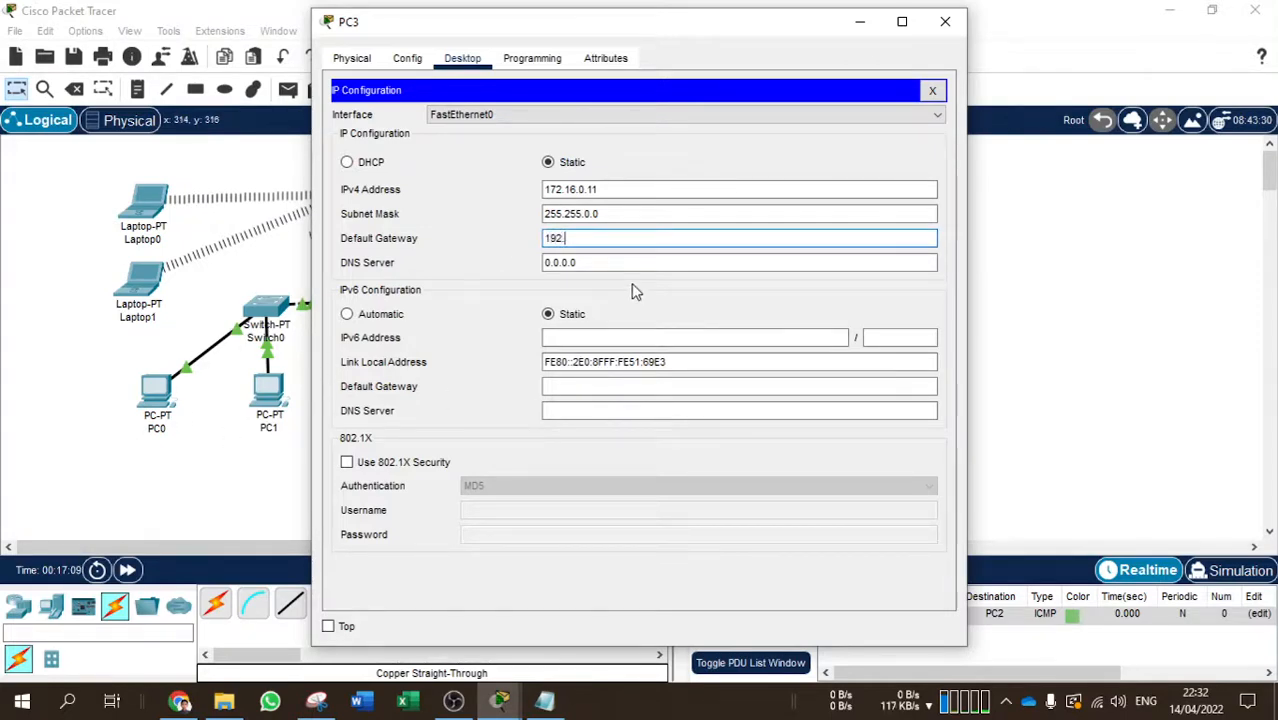
pyautogui.write('168.0.')
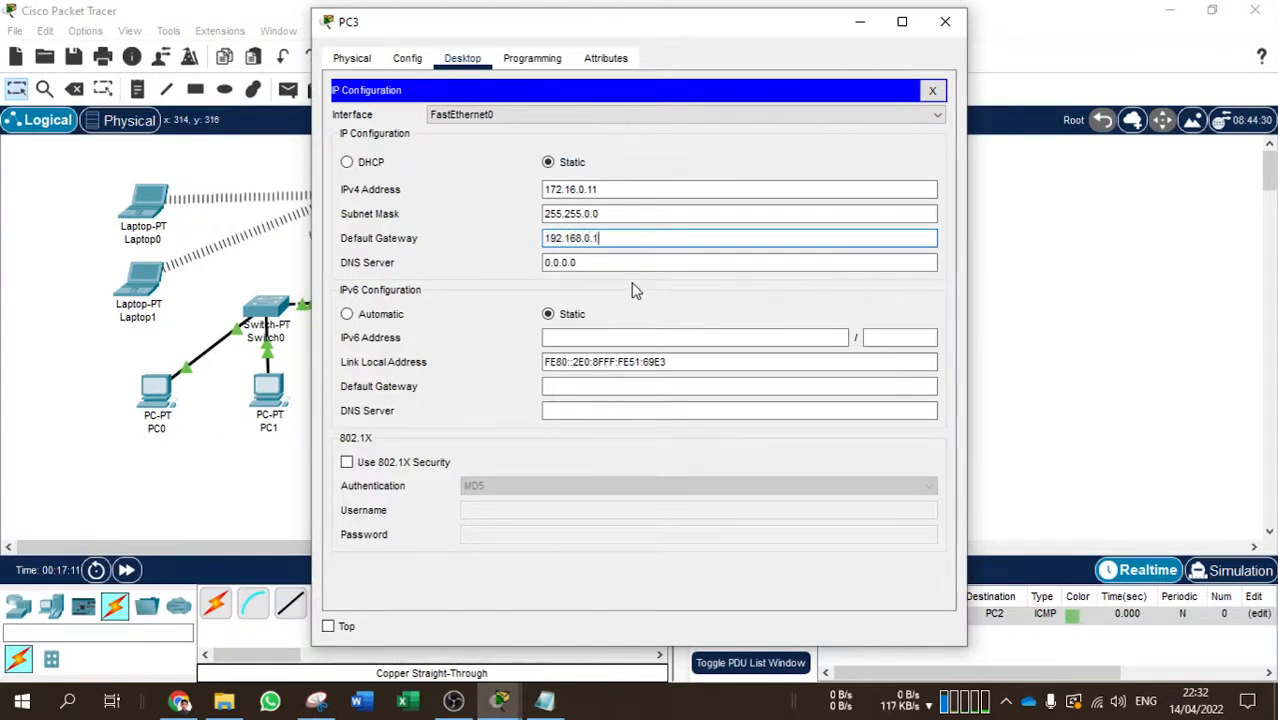
# Set PC3's IPv4 DNS server to 192.168.0.2, reusing the default gateway address, and close the PC3 window
pyautogui.write('1')
pyautogui.moveTo(620, 238); pyautogui.dragTo(508, 237)
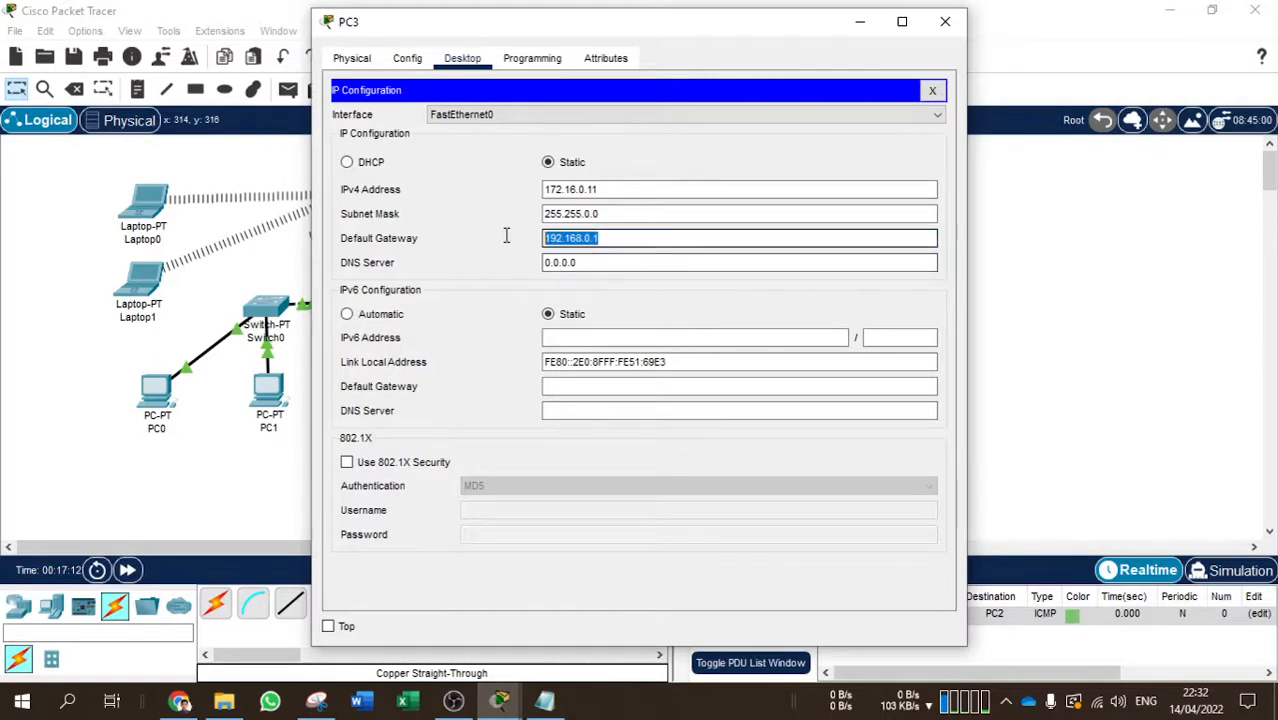
pyautogui.tripleClick(583, 262)
pyautogui.hotkey('ctrl', 'v')
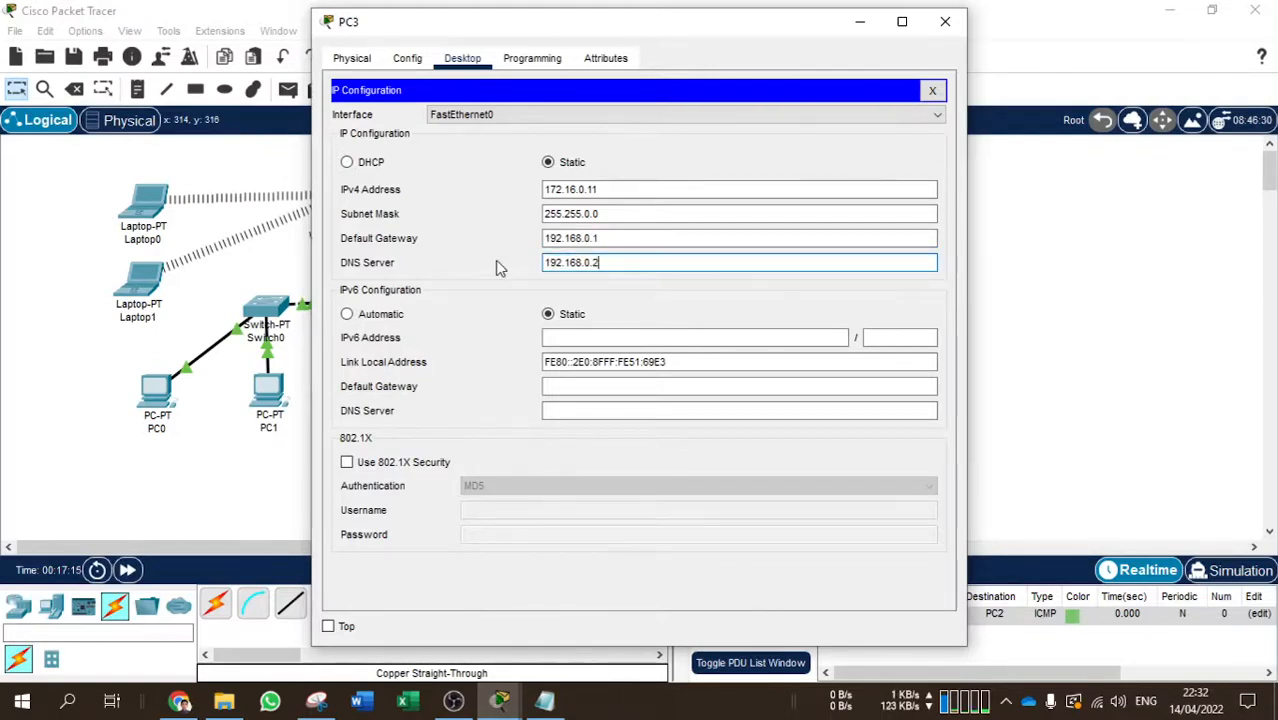
pyautogui.click(601, 503)
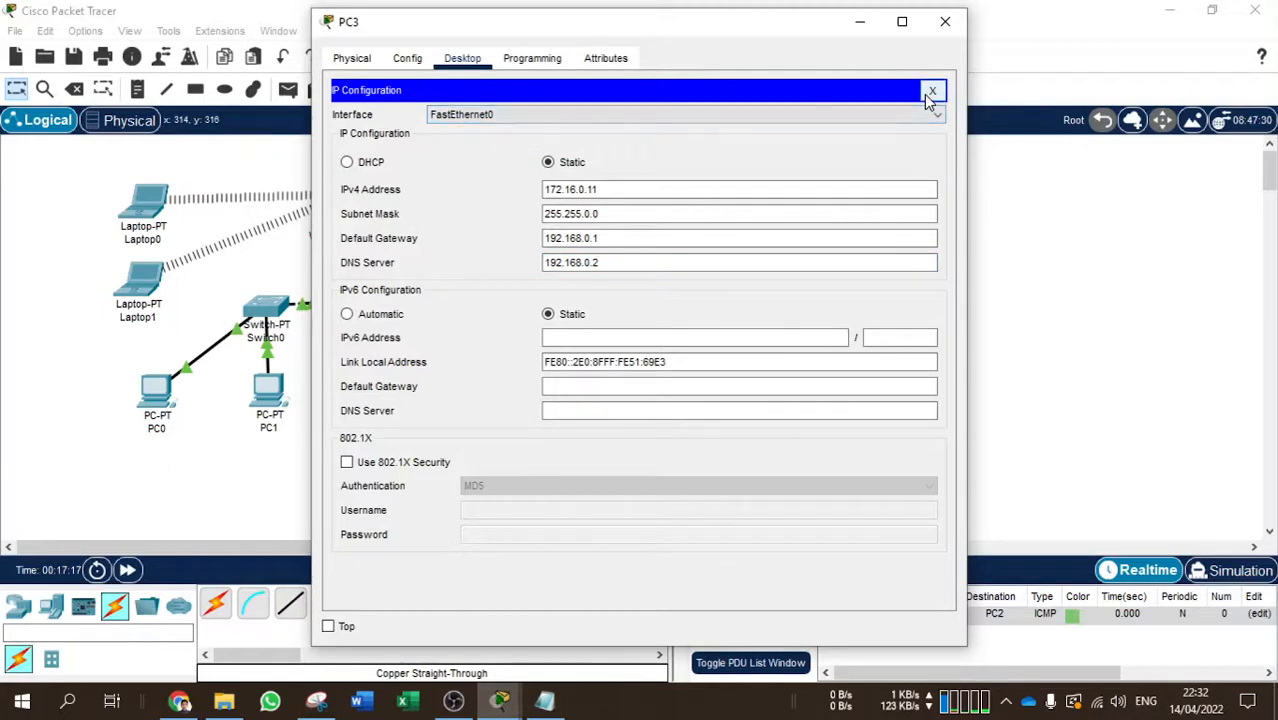
pyautogui.click(930, 93)
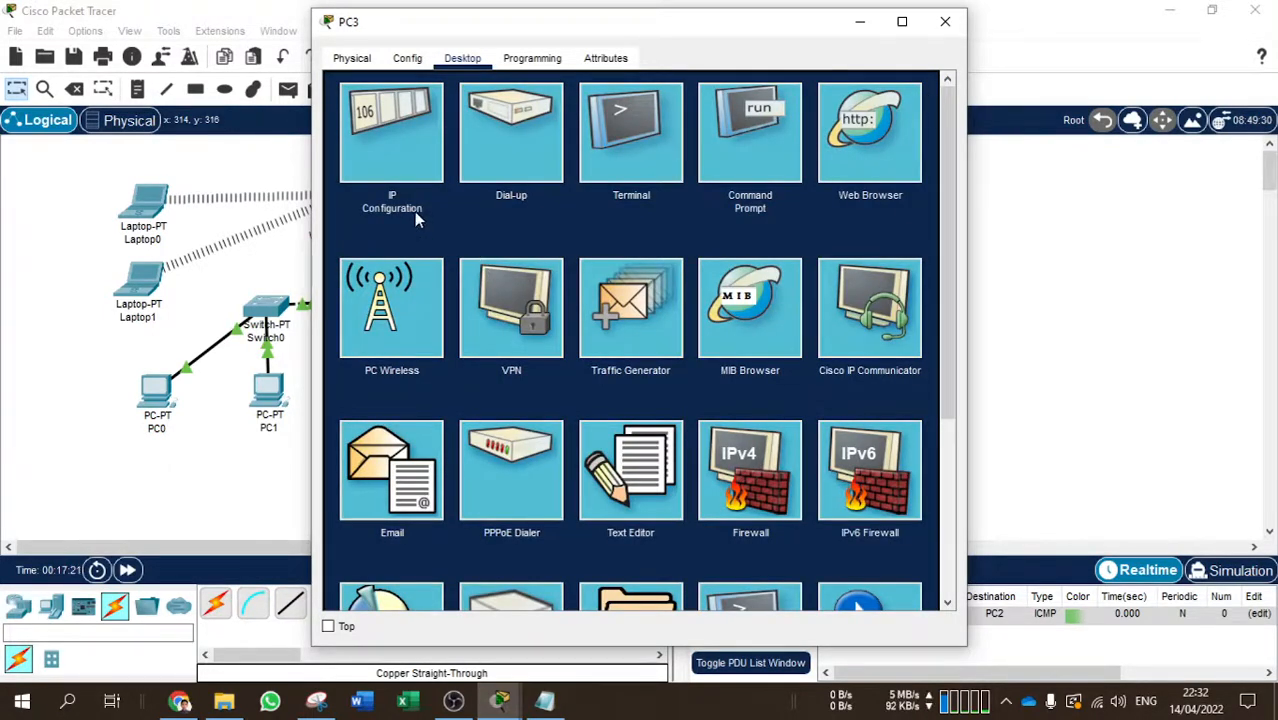
pyautogui.click(944, 21)
# Give PC4 the static IPv4 address 172.16.0.12 with subnet mask 255.255.0.0
pyautogui.click(792, 410)
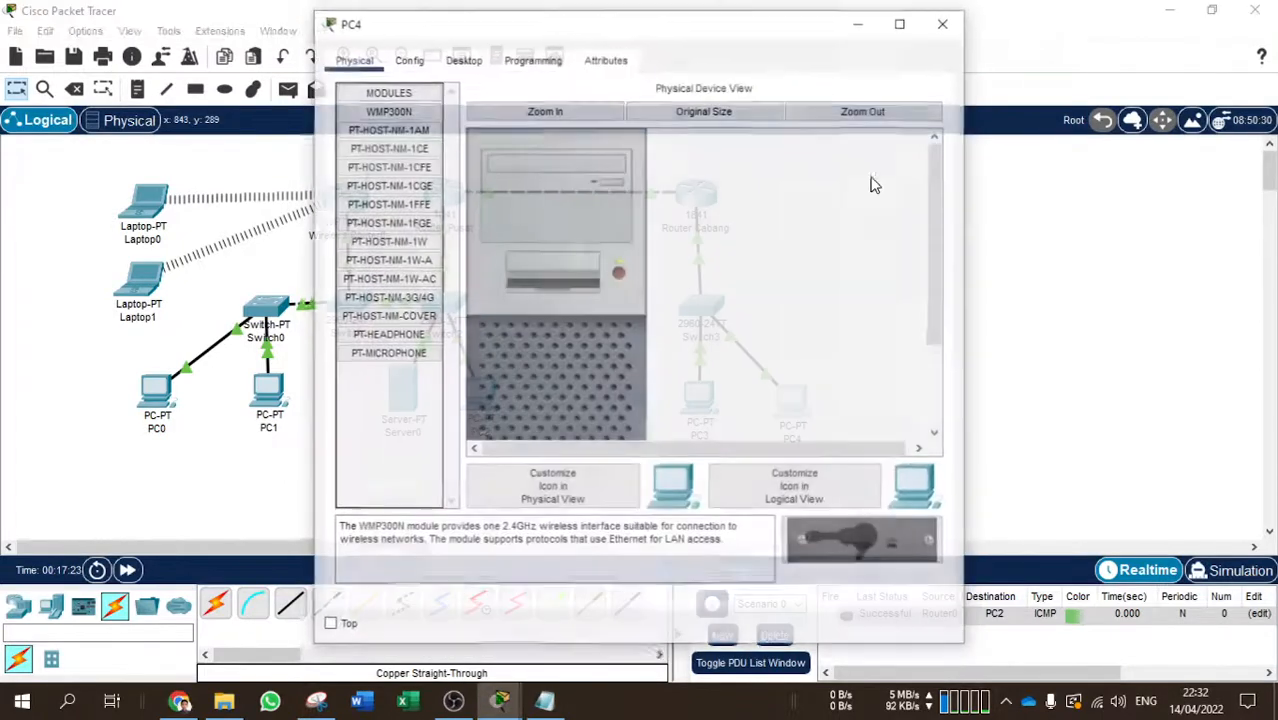
pyautogui.click(462, 58)
pyautogui.click(391, 125)
pyautogui.click(628, 185)
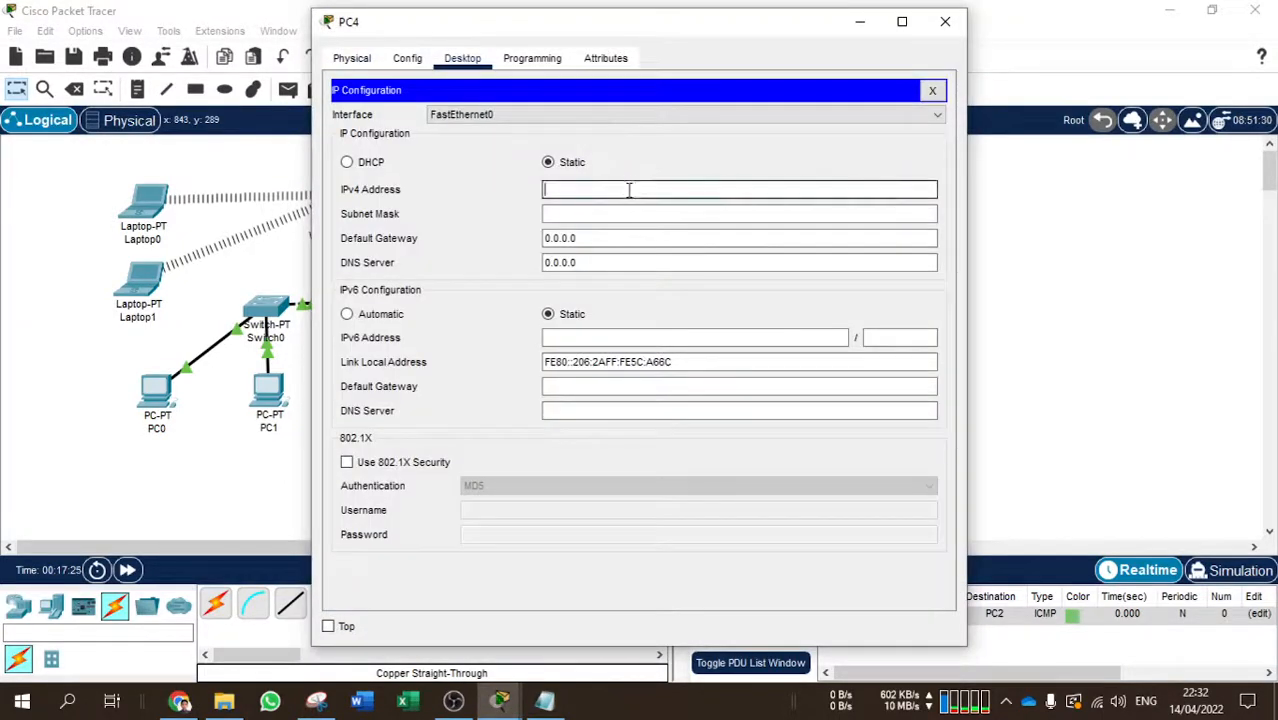
pyautogui.write('172.')
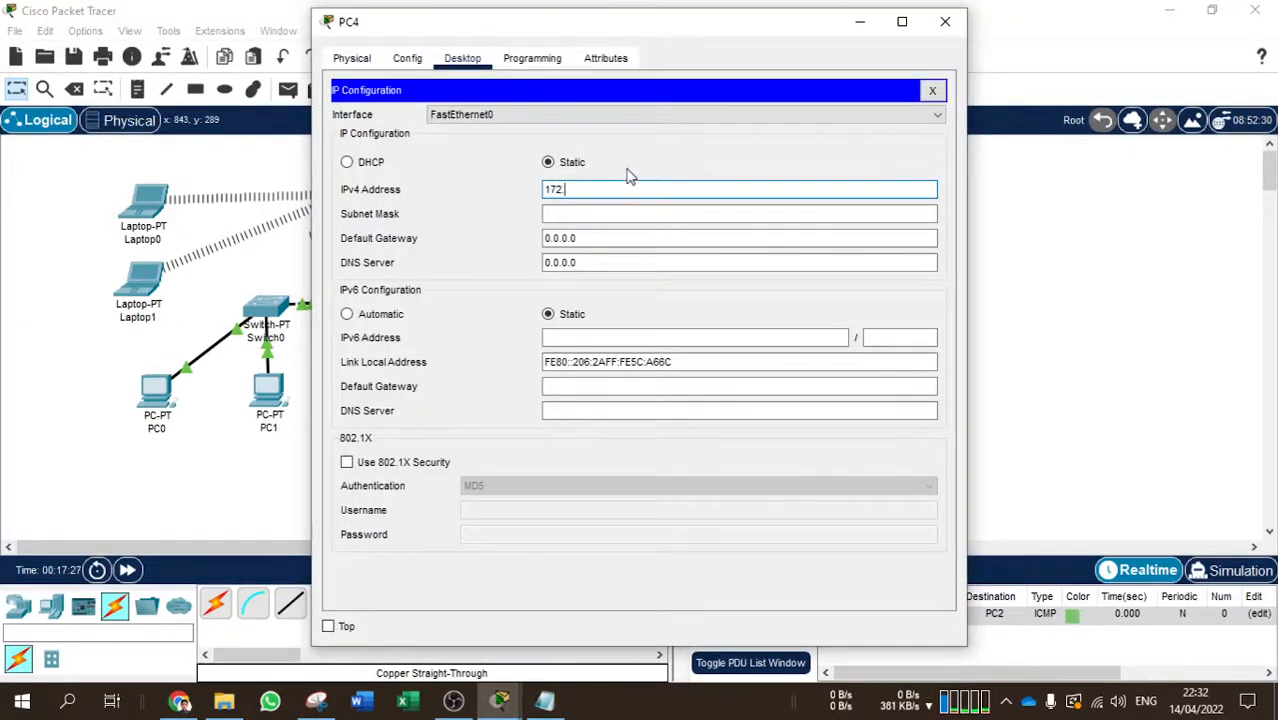
pyautogui.write('16.0.12')
pyautogui.click(632, 211)
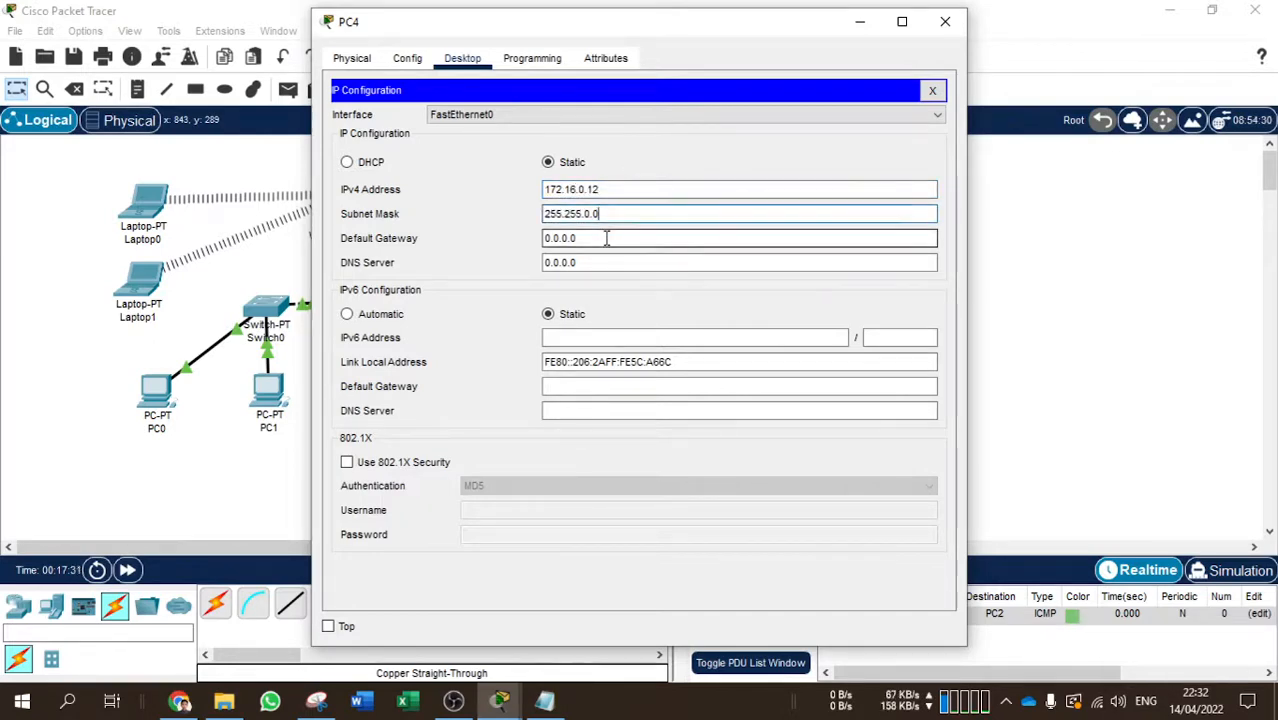
# Set PC4's IPv4 default gateway to 192.168.0.1
pyautogui.moveTo(602, 238); pyautogui.dragTo(527, 240)
pyautogui.press('BackSpace')
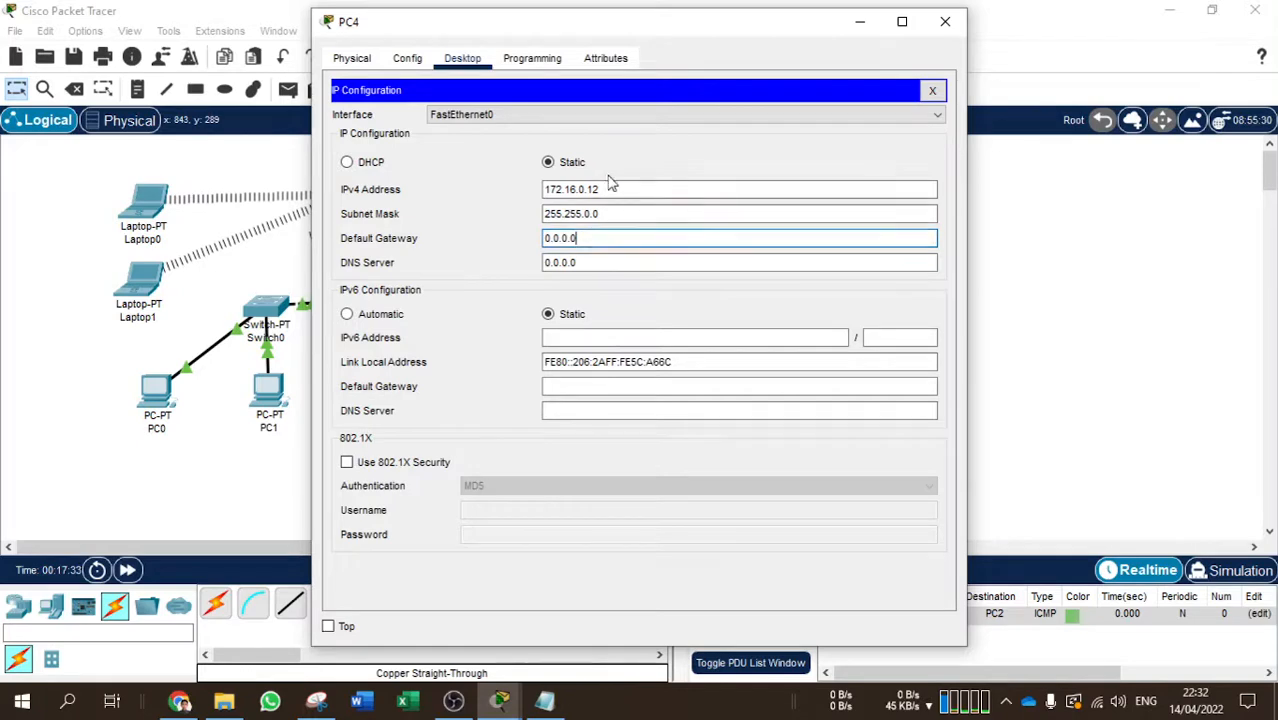
pyautogui.moveTo(606, 189); pyautogui.dragTo(522, 189)
pyautogui.moveTo(590, 235); pyautogui.dragTo(522, 238)
pyautogui.write('192.168.0.1')
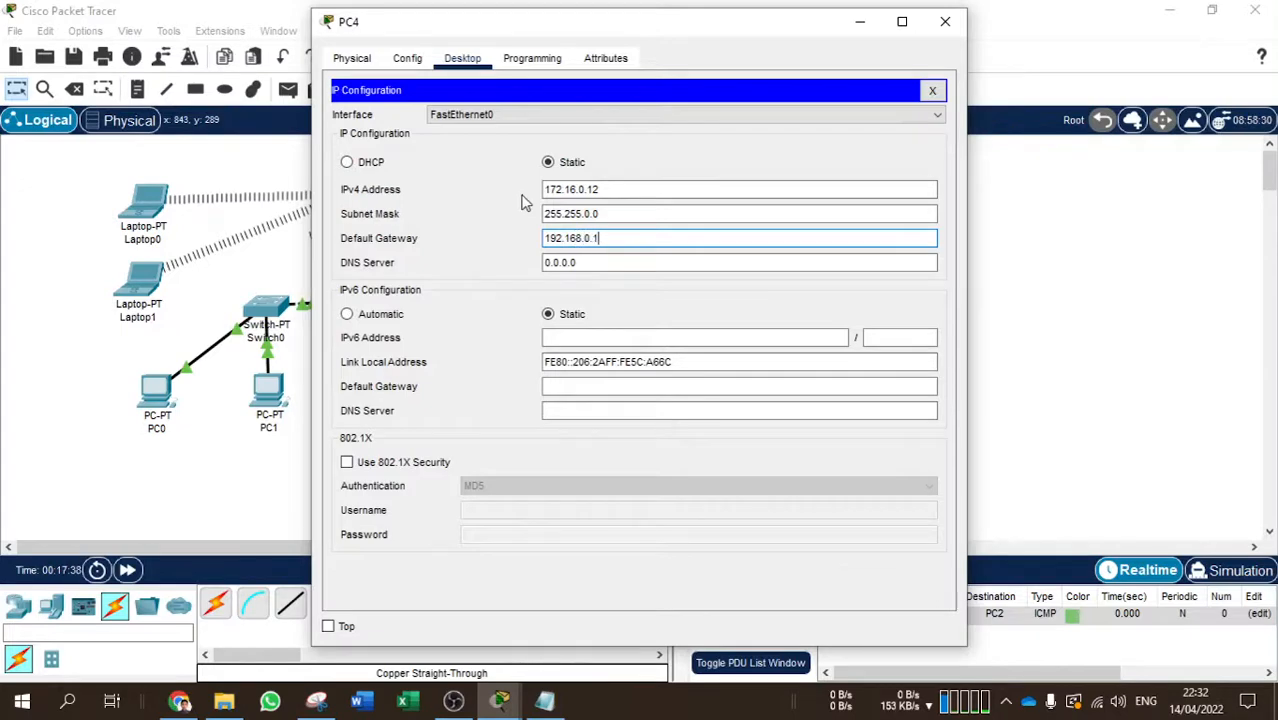
# Set PC4's IPv4 DNS server to 192.168.0.2, reusing the gateway address, and close the PC4 window
pyautogui.doubleClick(576, 240)
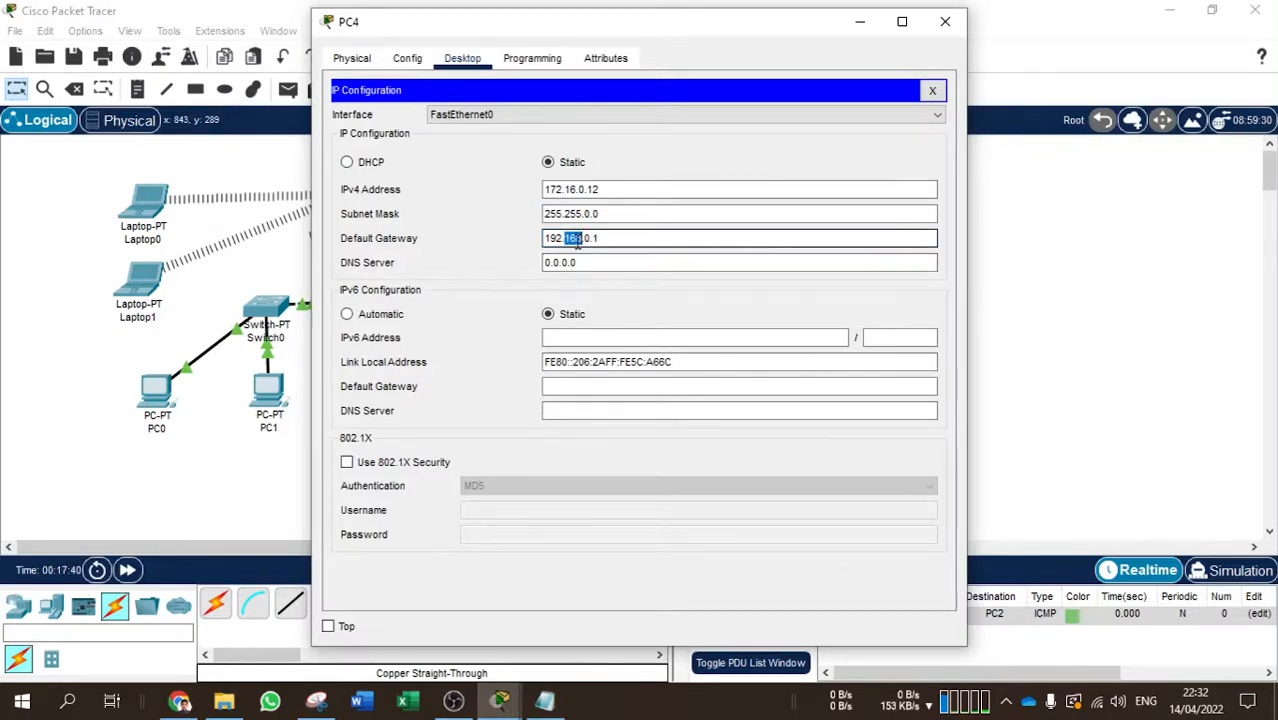
pyautogui.hotkey('ctrl', 'a')
pyautogui.hotkey('ctrl', 'c')
pyautogui.moveTo(578, 262); pyautogui.dragTo(515, 262)
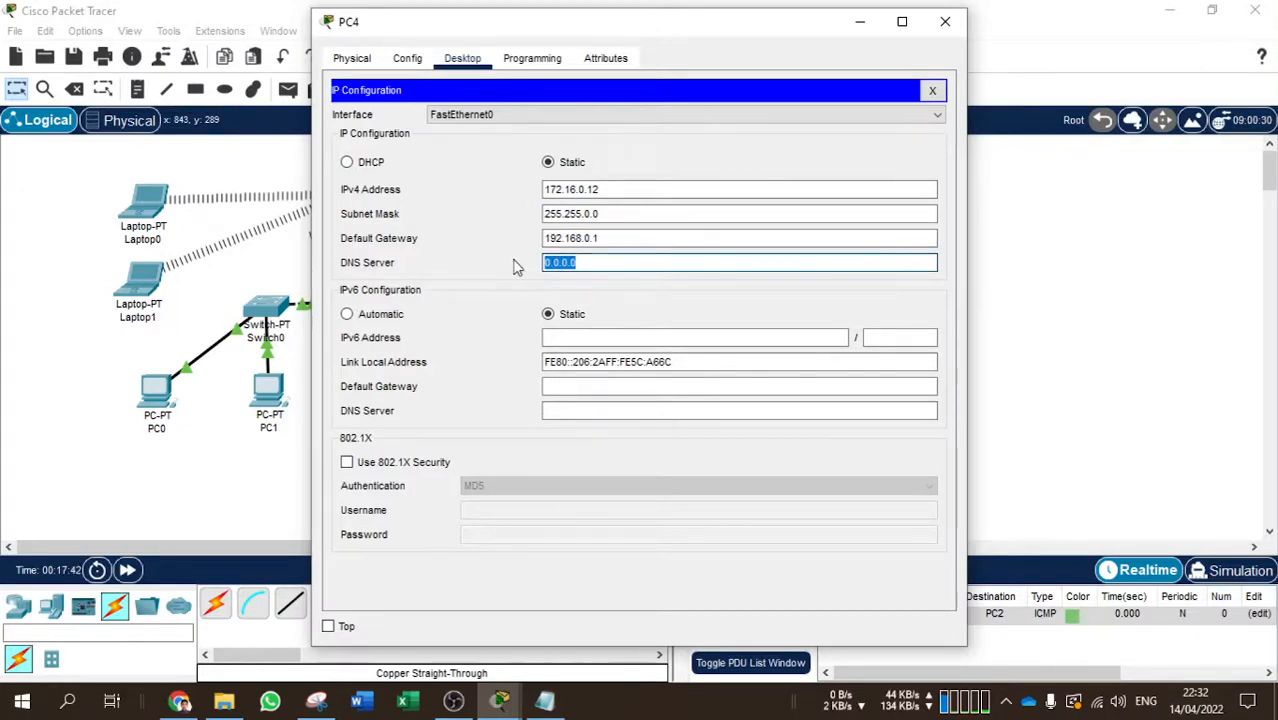
pyautogui.hotkey('ctrl', 'v')
pyautogui.write('2')
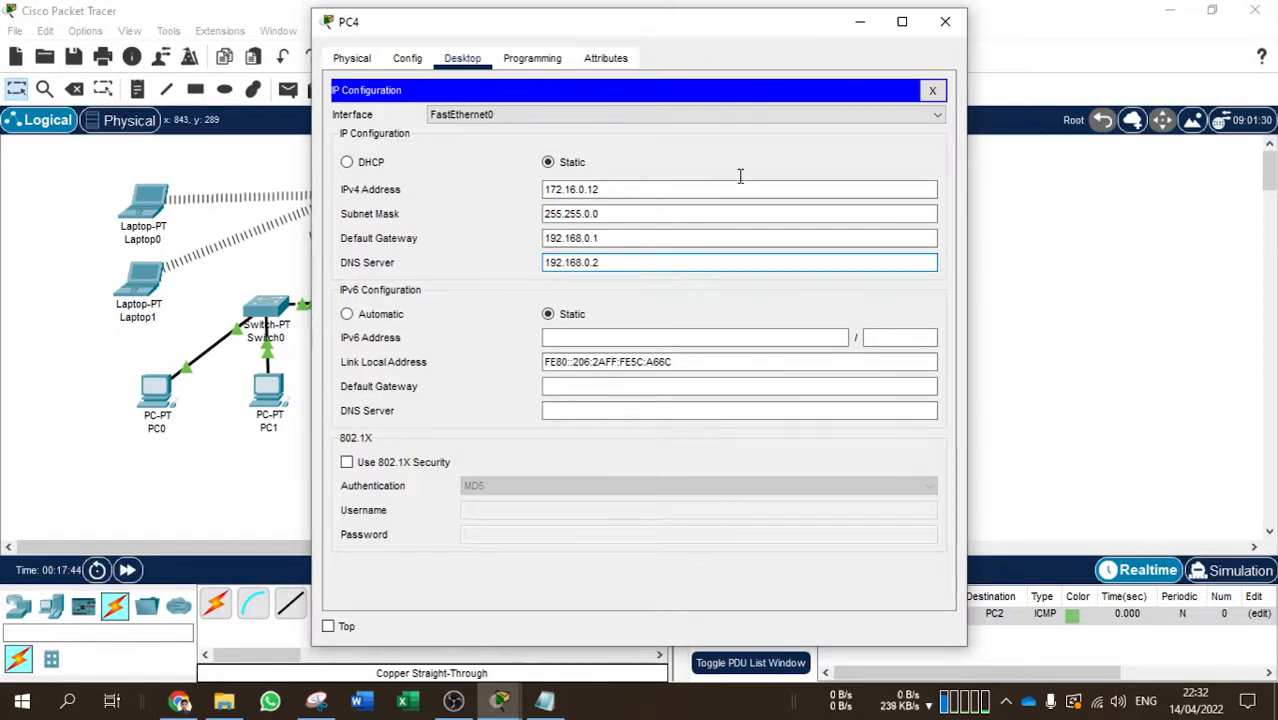
pyautogui.click(931, 90)
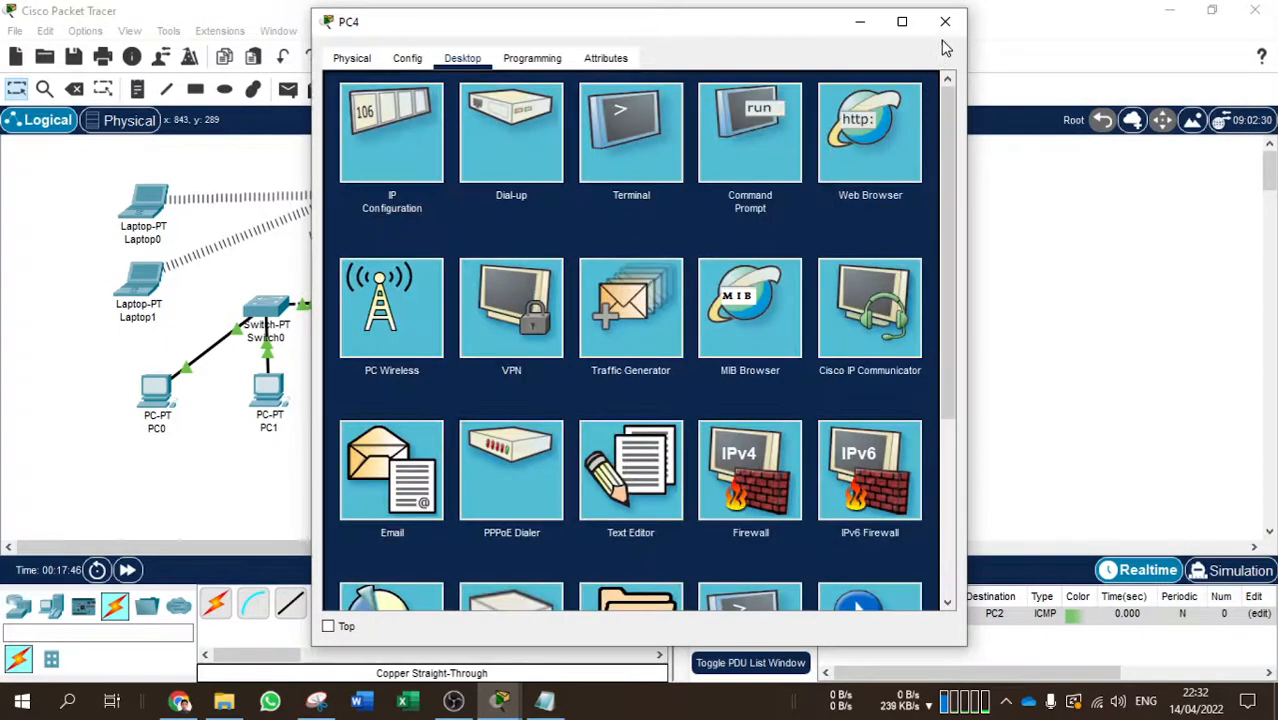
pyautogui.click(415, 58)
pyautogui.click(355, 58)
pyautogui.click(405, 60)
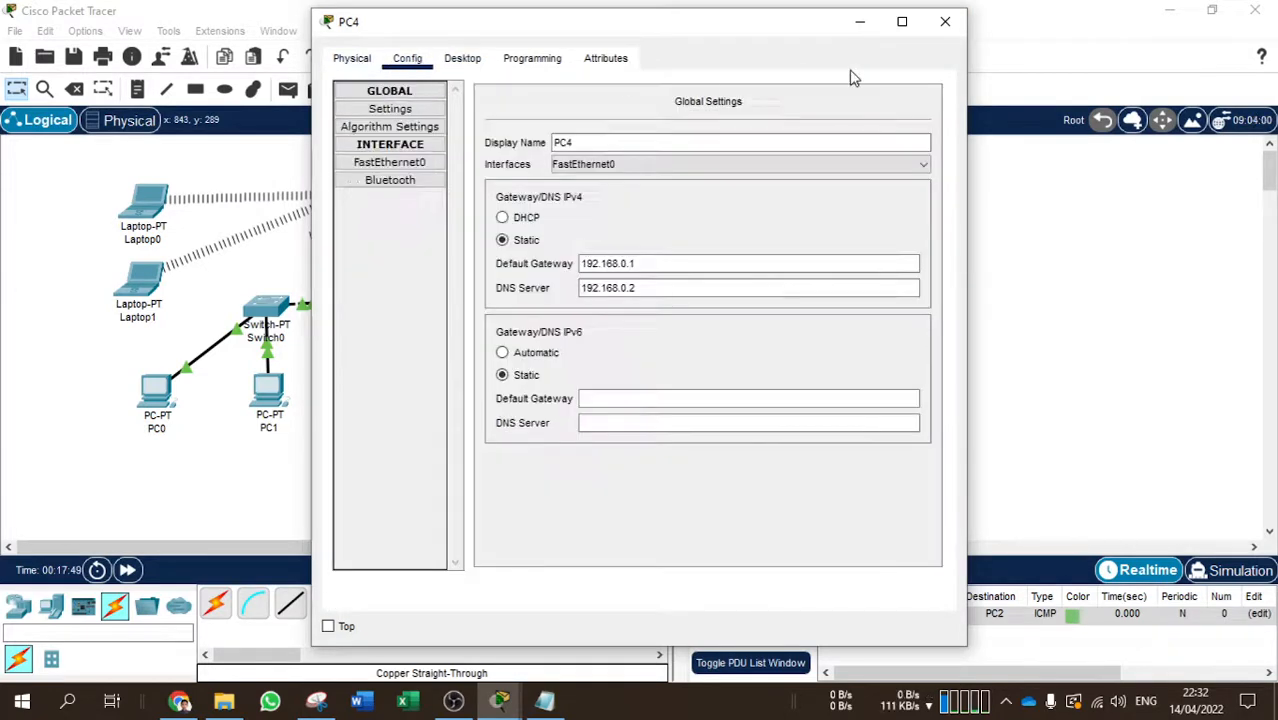
pyautogui.click(942, 24)
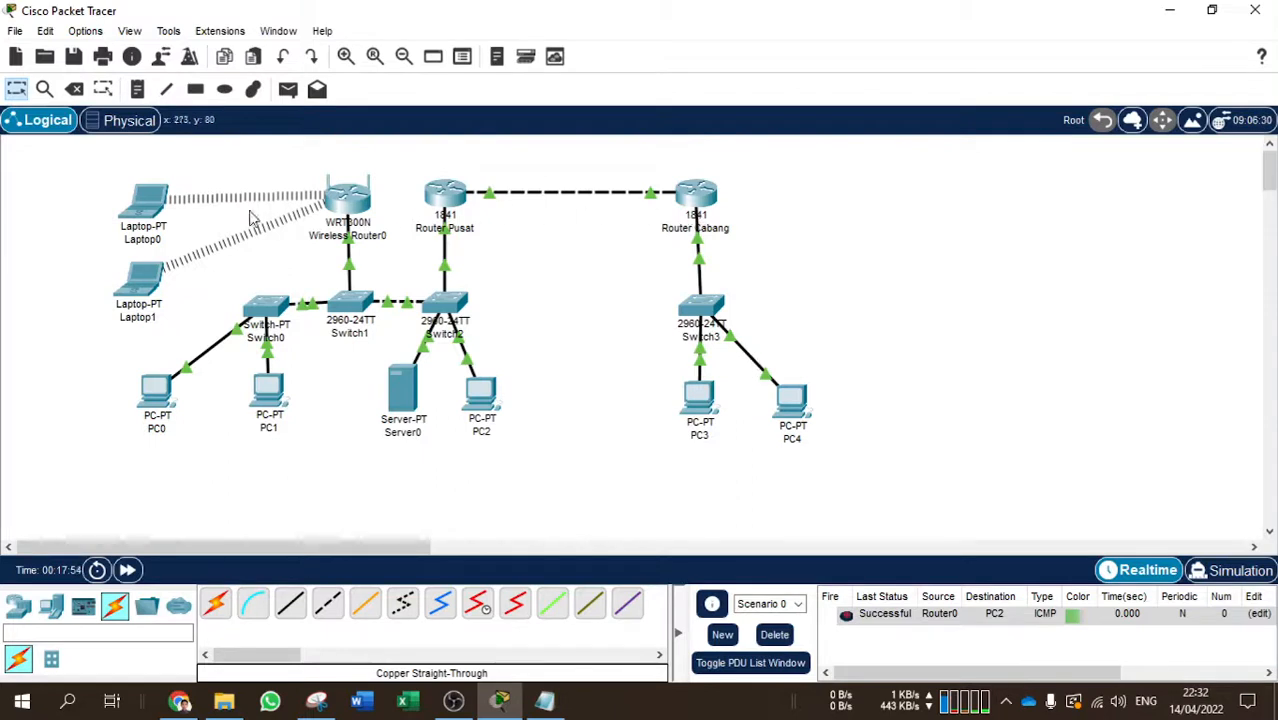
pyautogui.moveTo(802, 240); pyautogui.dragTo(716, 502)
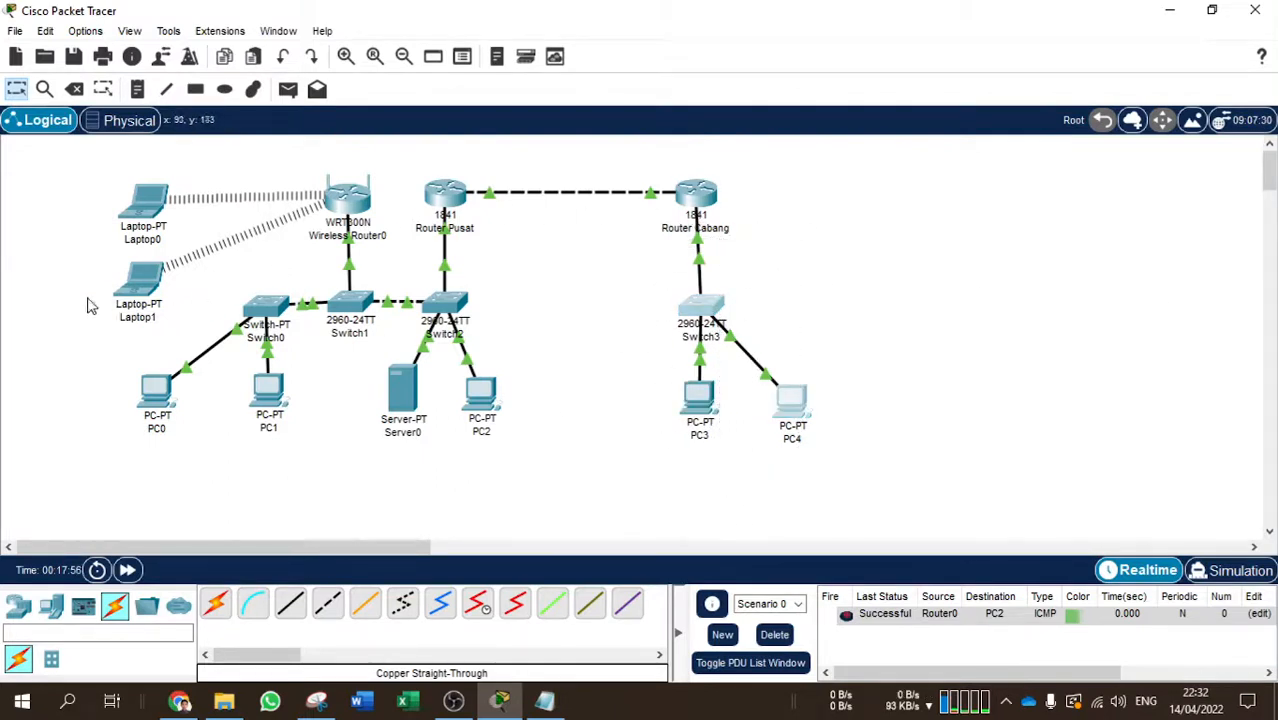
pyautogui.click(859, 245)
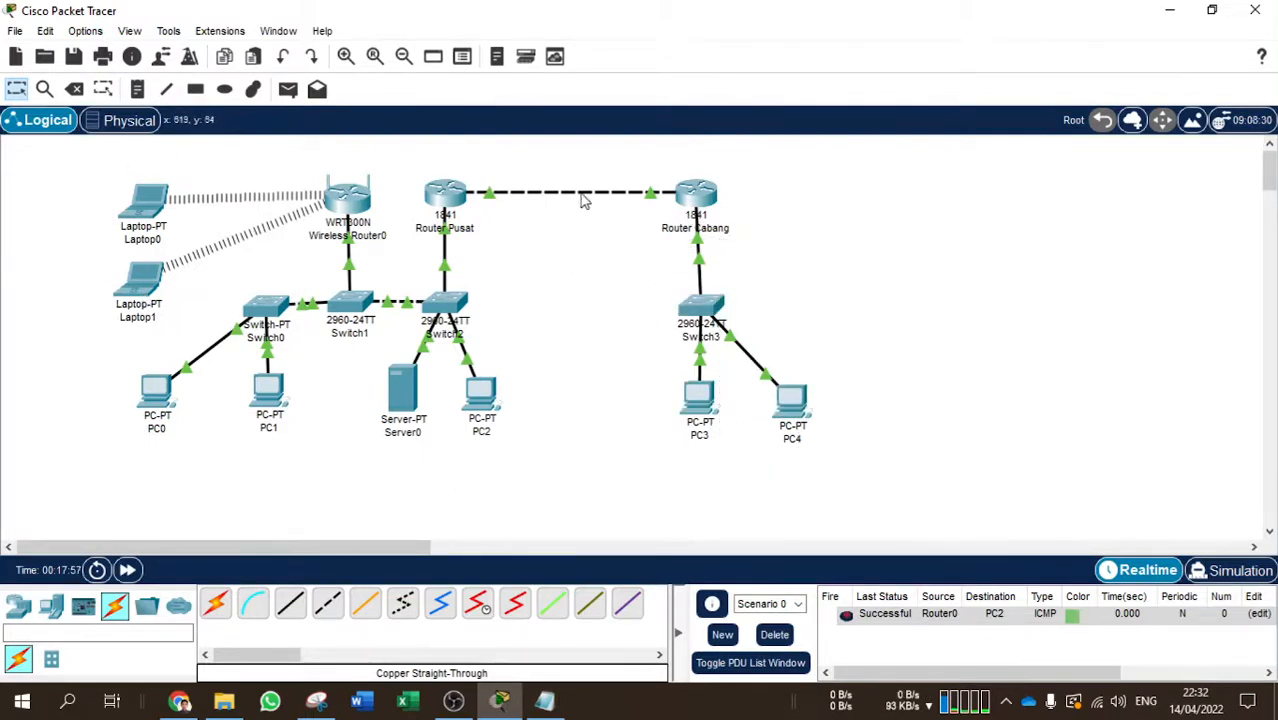
pyautogui.moveTo(613, 143); pyautogui.dragTo(946, 494)
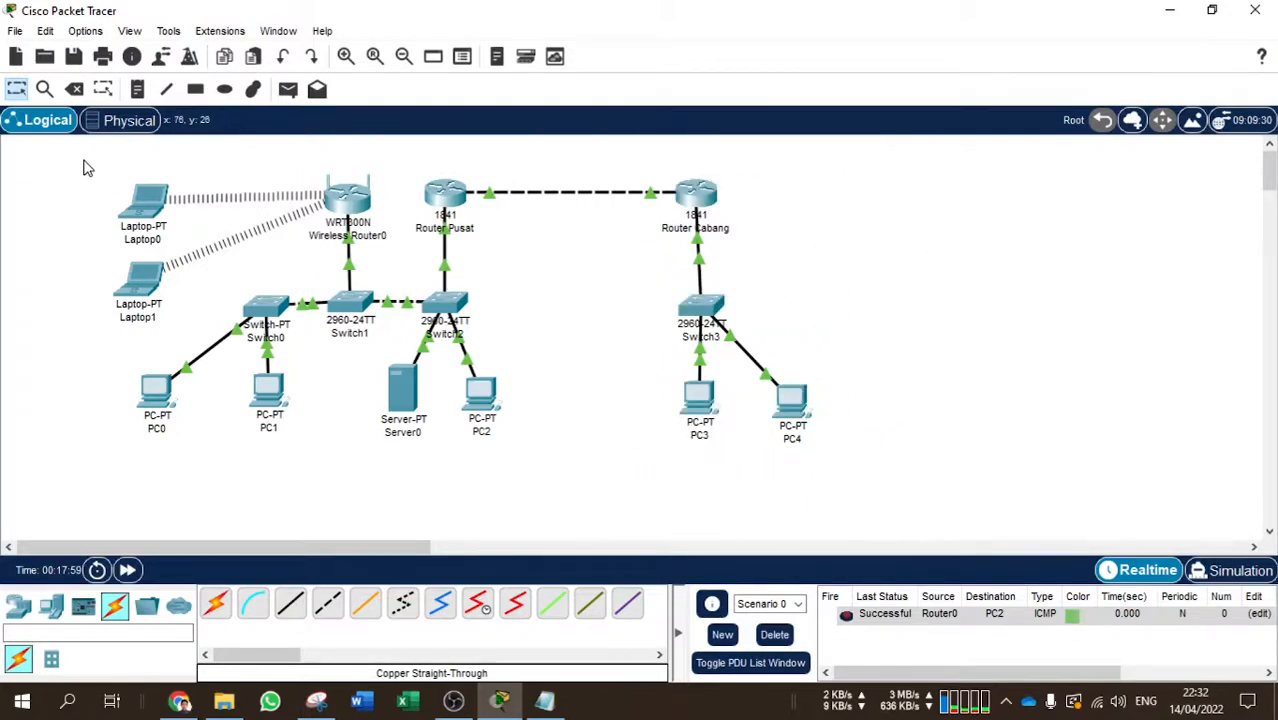
pyautogui.moveTo(72, 159); pyautogui.dragTo(546, 466)
pyautogui.click(962, 295)
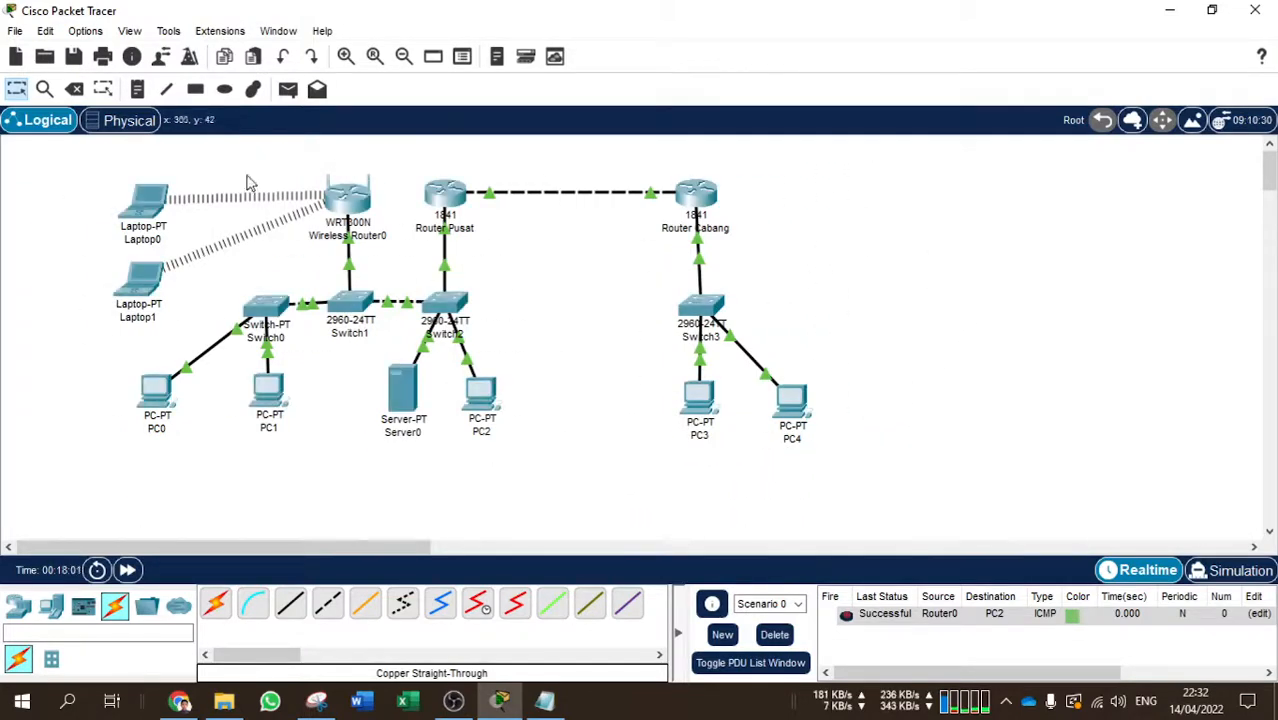
# Test connectivity with simple PDUs from PC4 to PC2 and from PC2 to PC4, and clear the scenario's PDU list
pyautogui.click(288, 89)
pyautogui.click(793, 405)
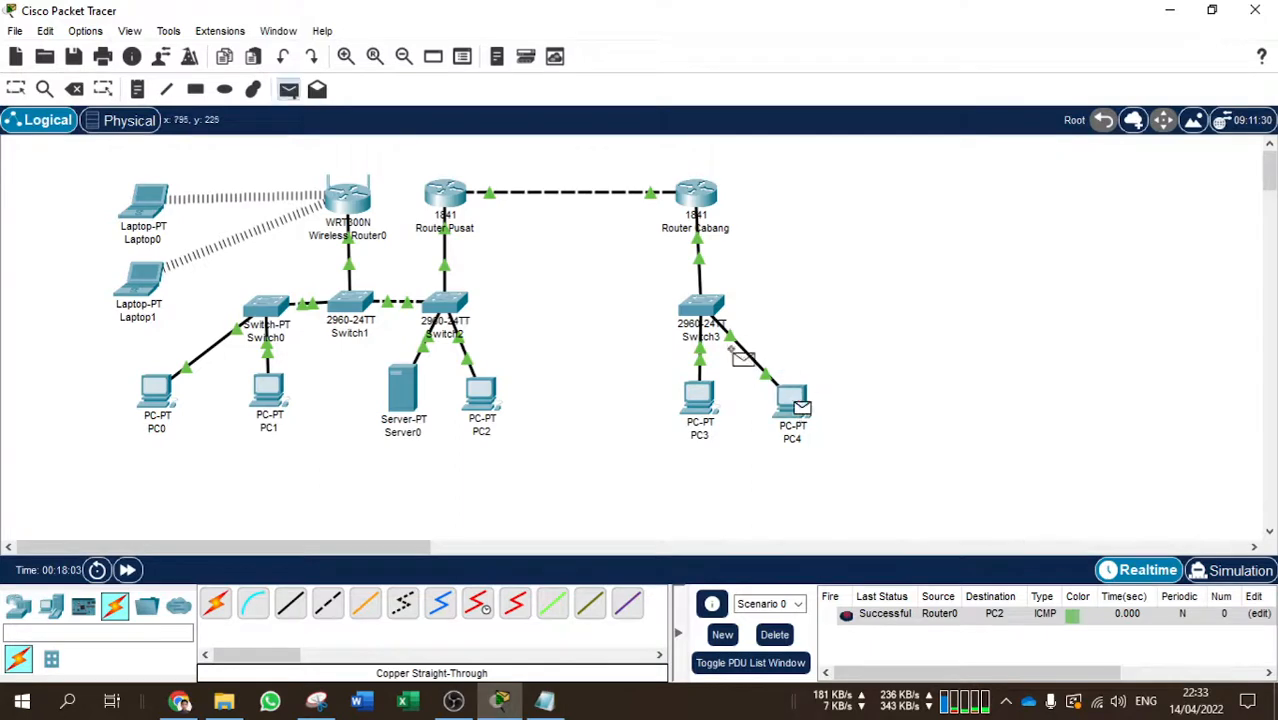
pyautogui.click(481, 395)
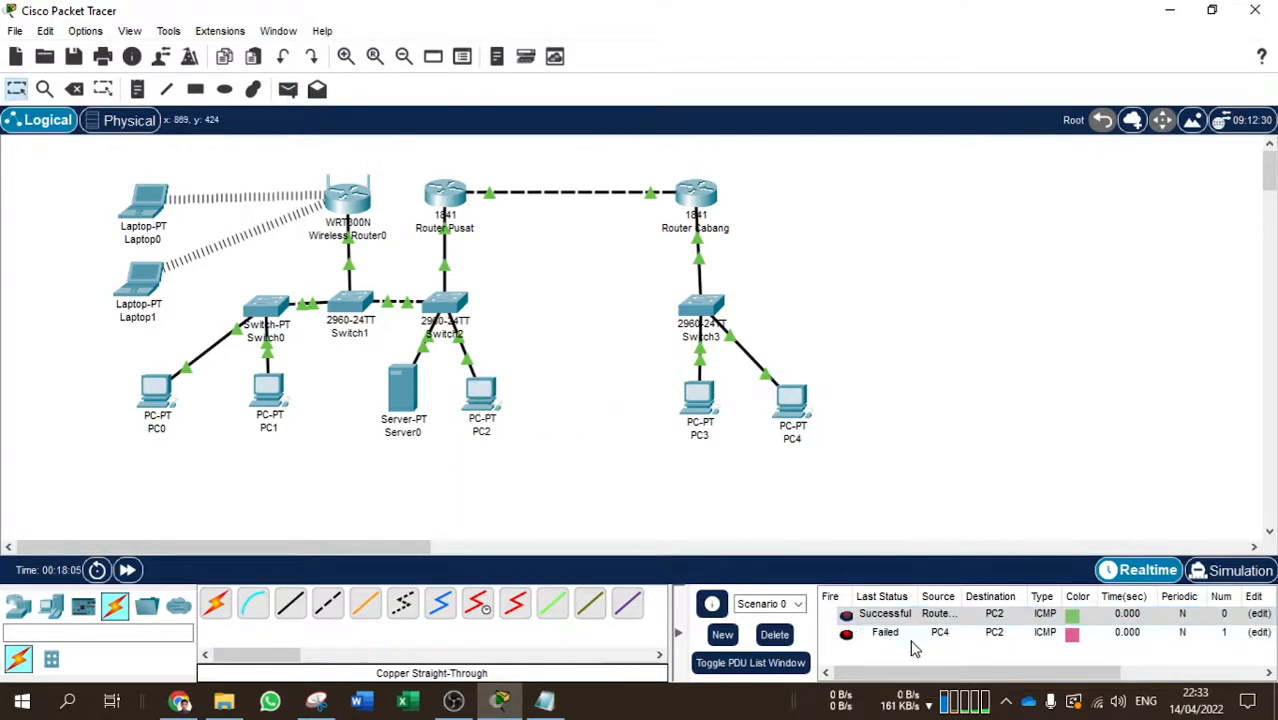
pyautogui.click(288, 89)
pyautogui.click(481, 393)
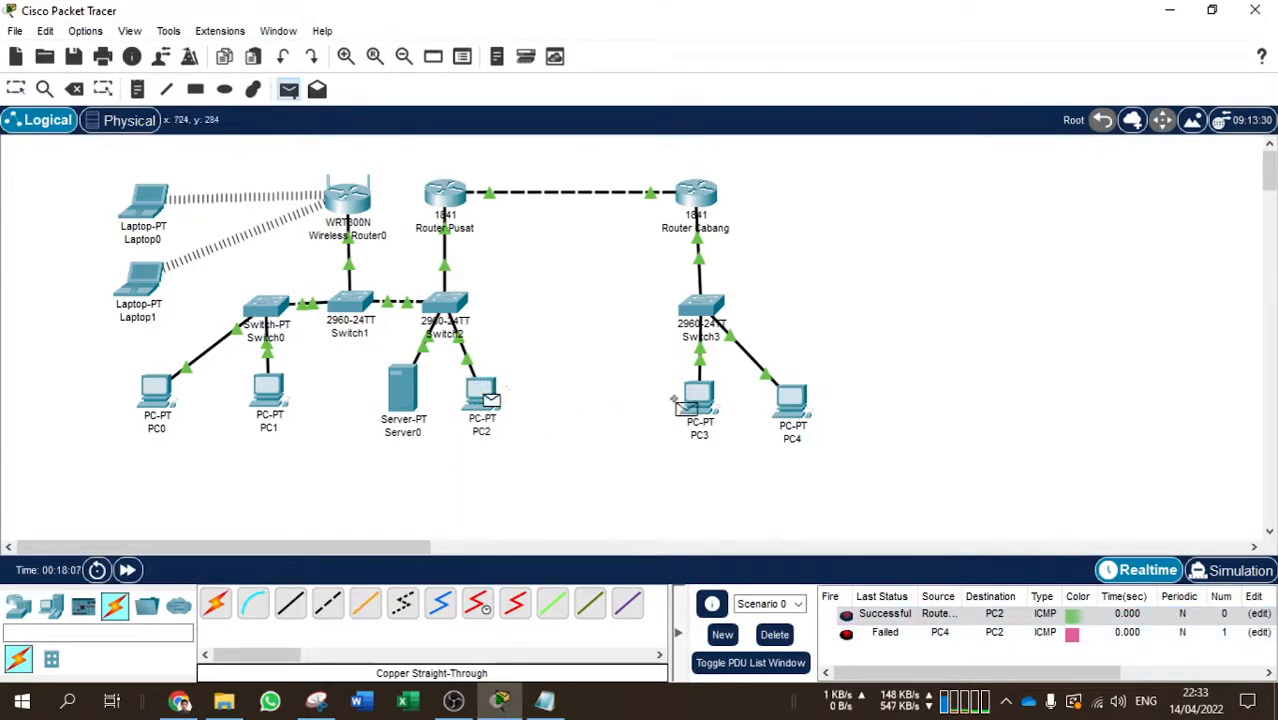
pyautogui.click(791, 405)
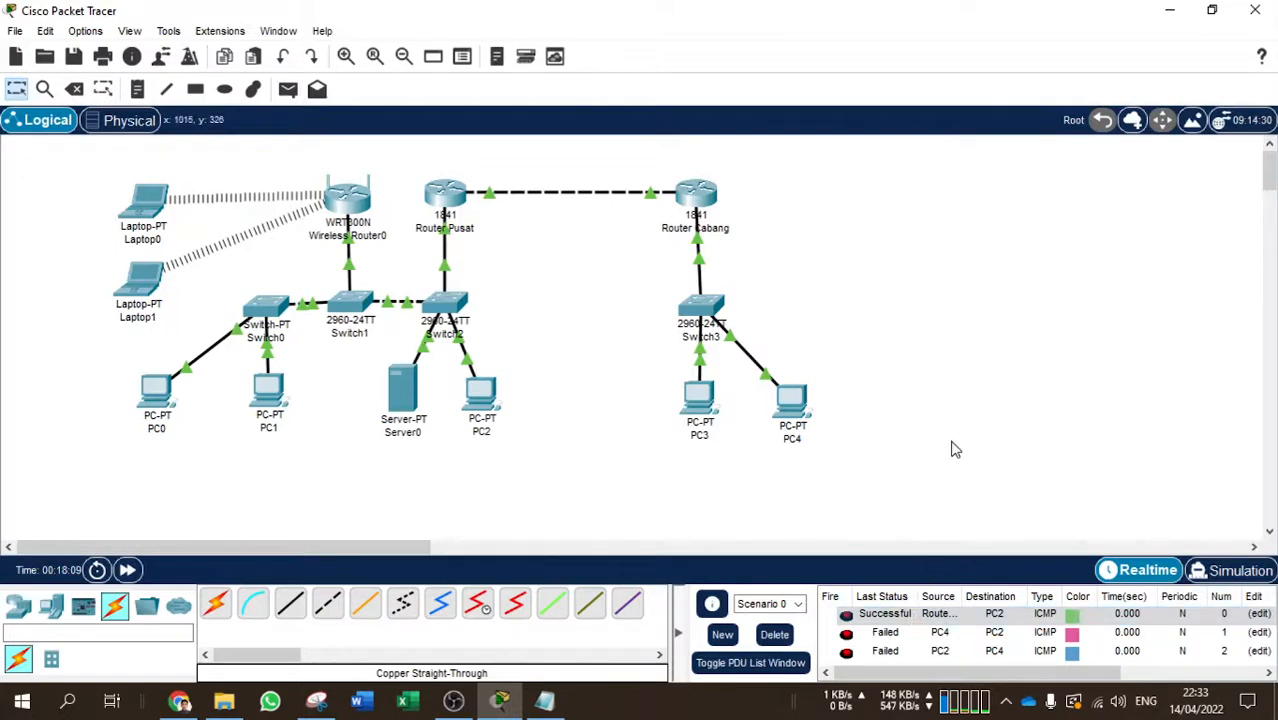
pyautogui.click(774, 634)
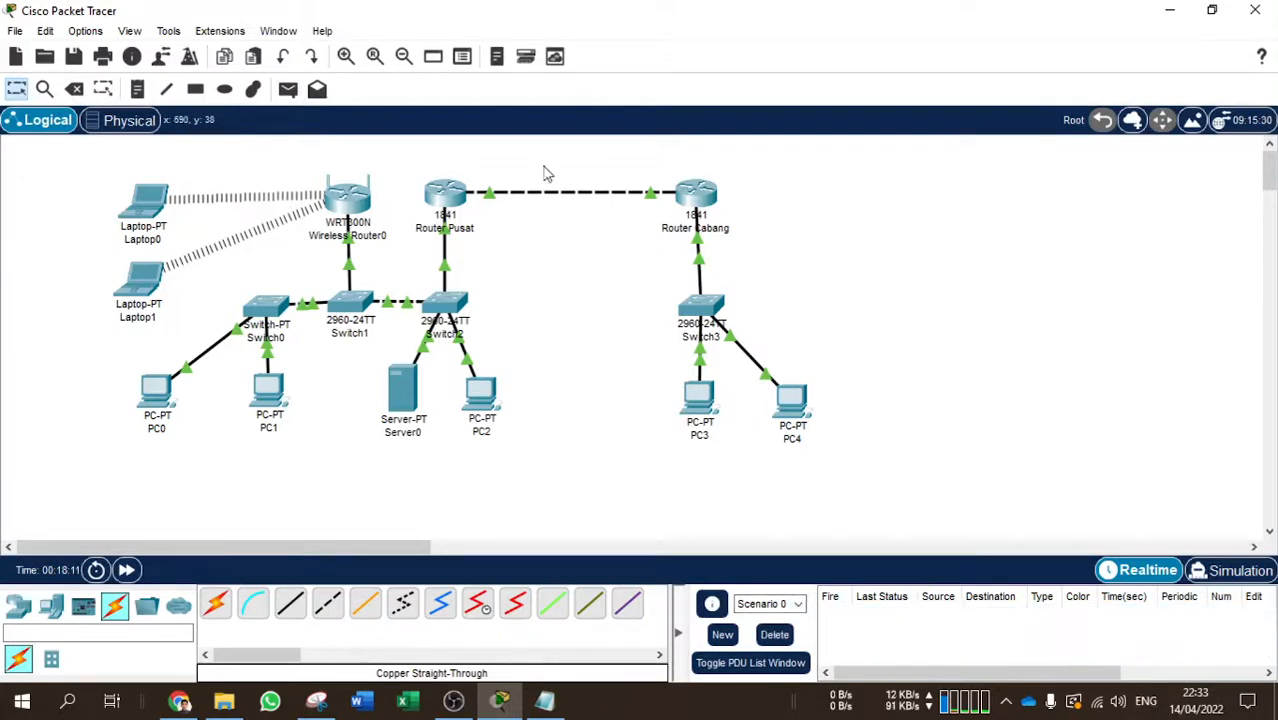
# Enter network 172.16.0.0 with mask 255.255.0.0 for a new static route on Router Pusat
pyautogui.click(452, 195)
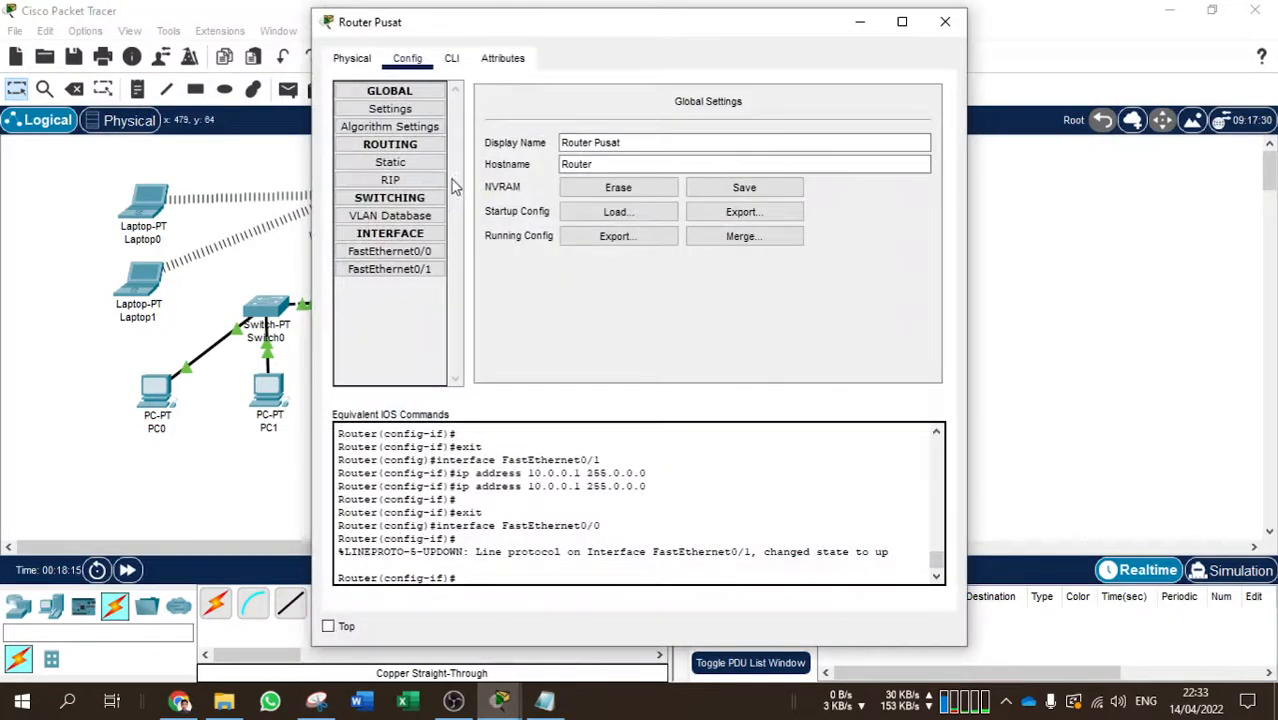
pyautogui.click(412, 255)
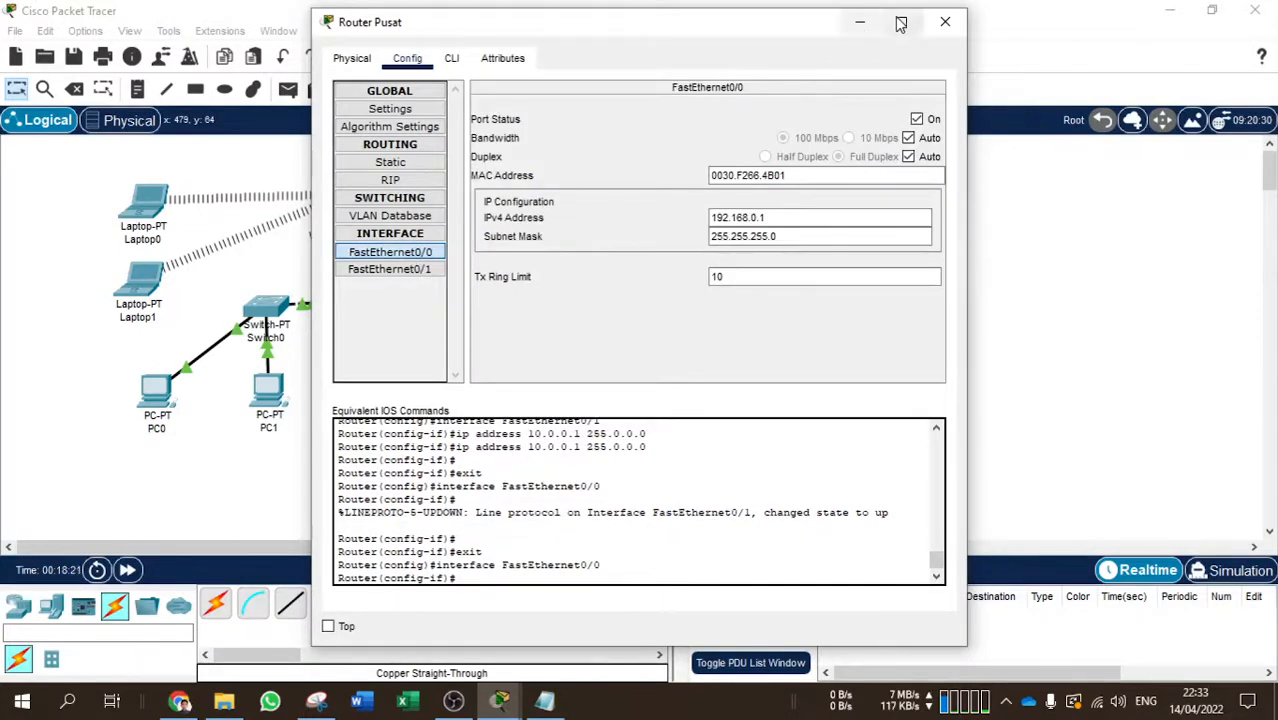
pyautogui.click(391, 163)
pyautogui.click(610, 124)
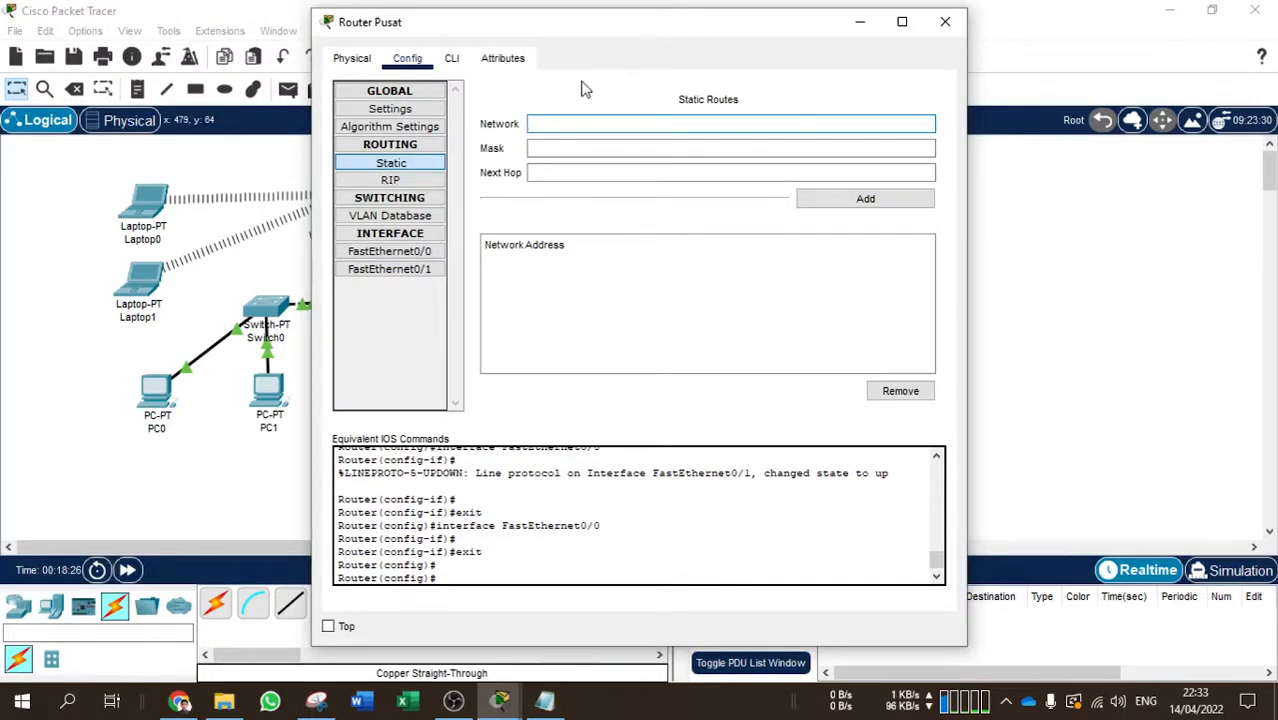
pyautogui.write('17')
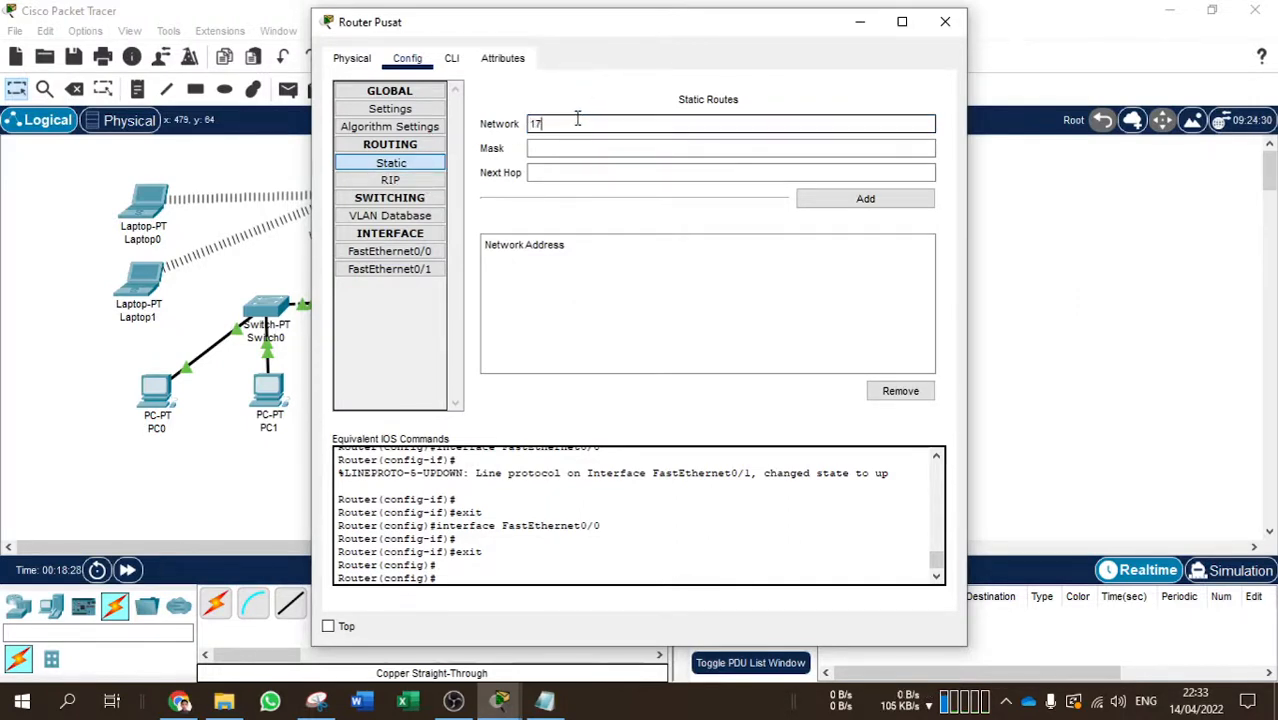
pyautogui.write('2.16.0.')
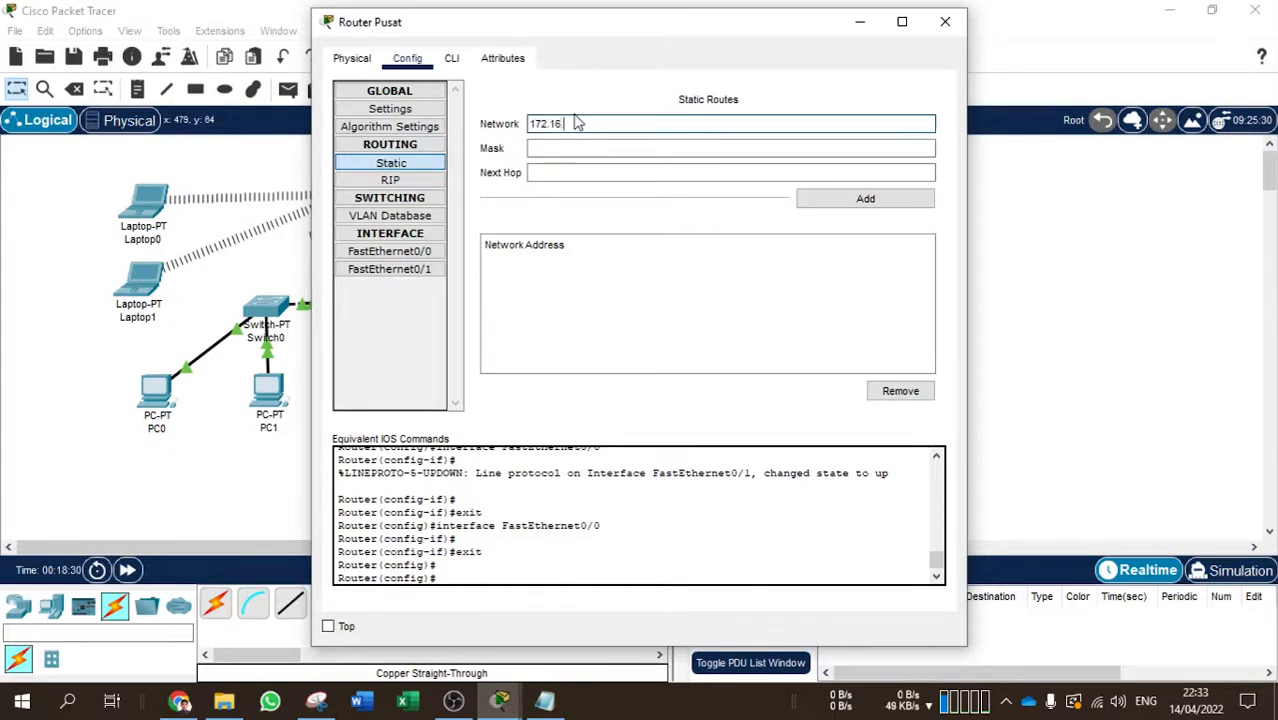
pyautogui.write('0')
pyautogui.click(592, 145)
pyautogui.write('155')
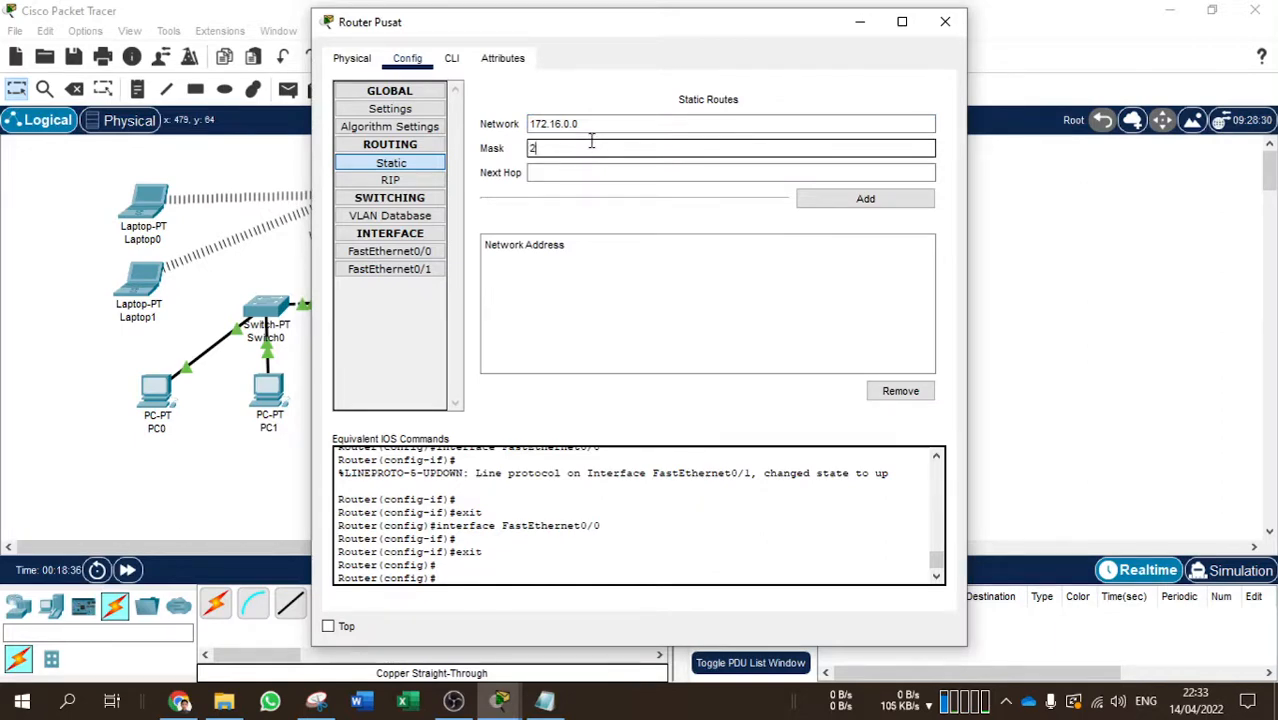
pyautogui.write('.255.0.0')
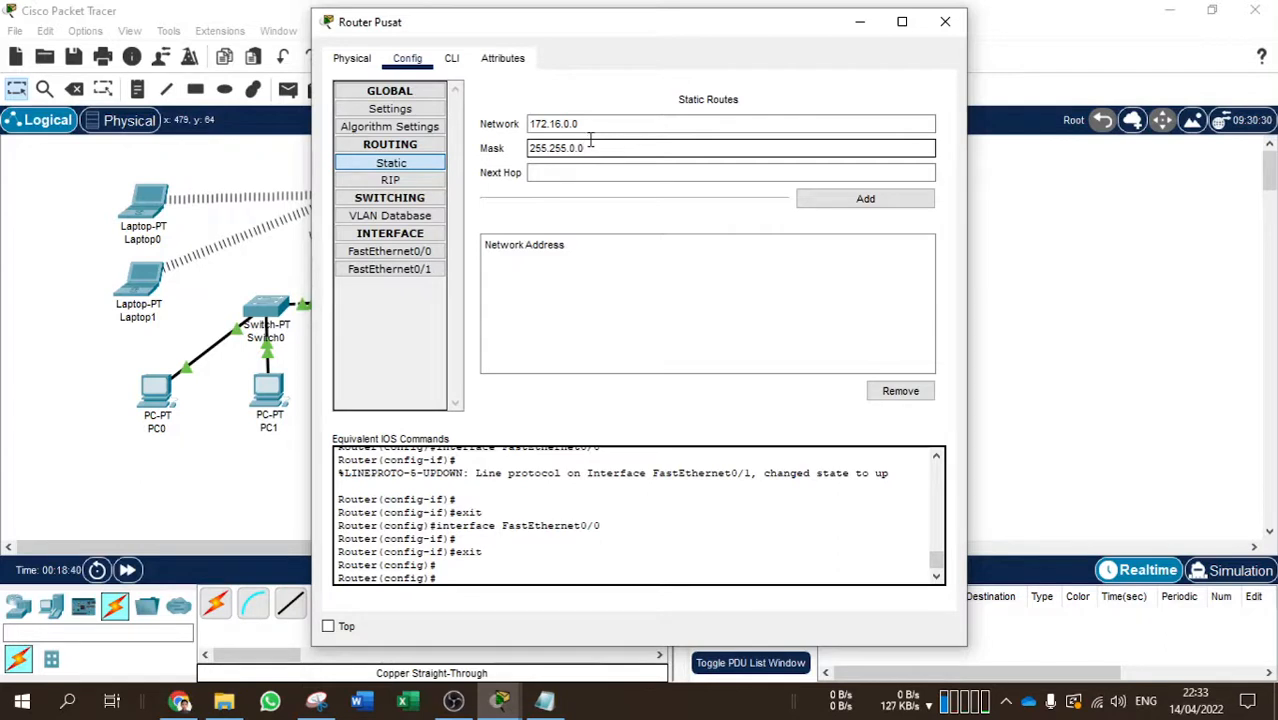
# Set the static route's next hop to 10.0.0.2, add the route, and close Router Pusat's window
pyautogui.click(582, 172)
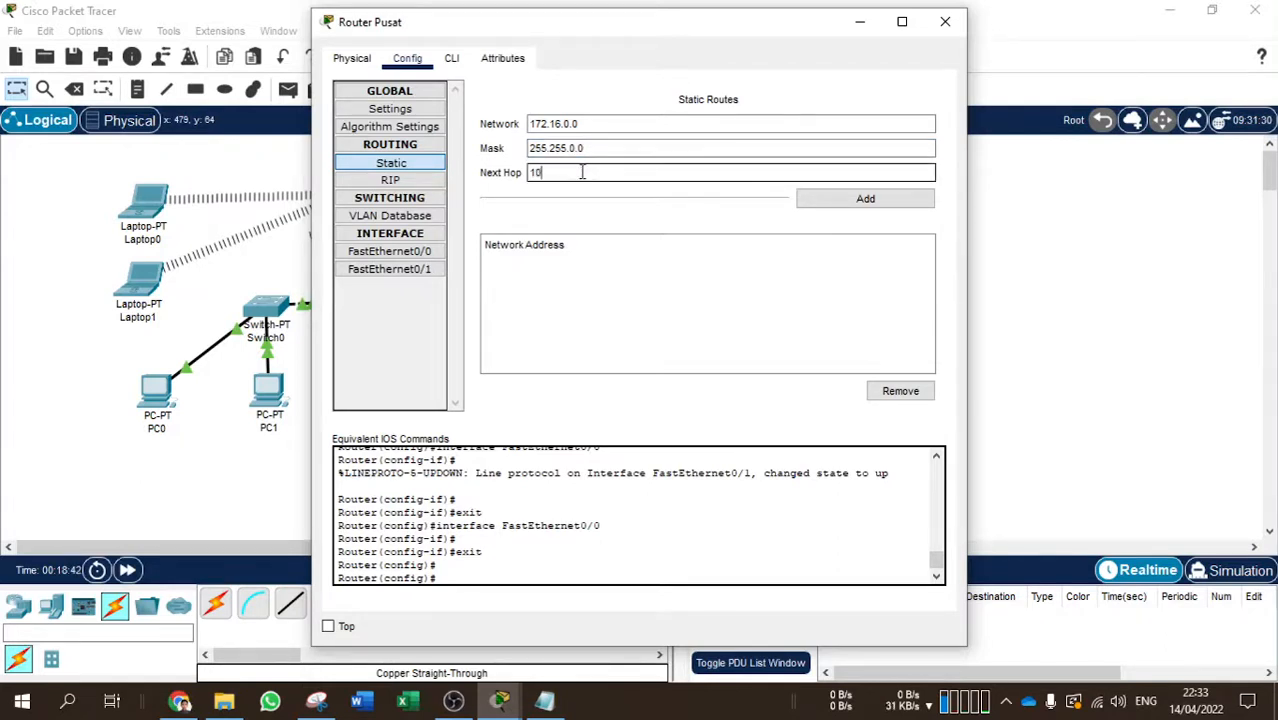
pyautogui.write('10.0.0.2')
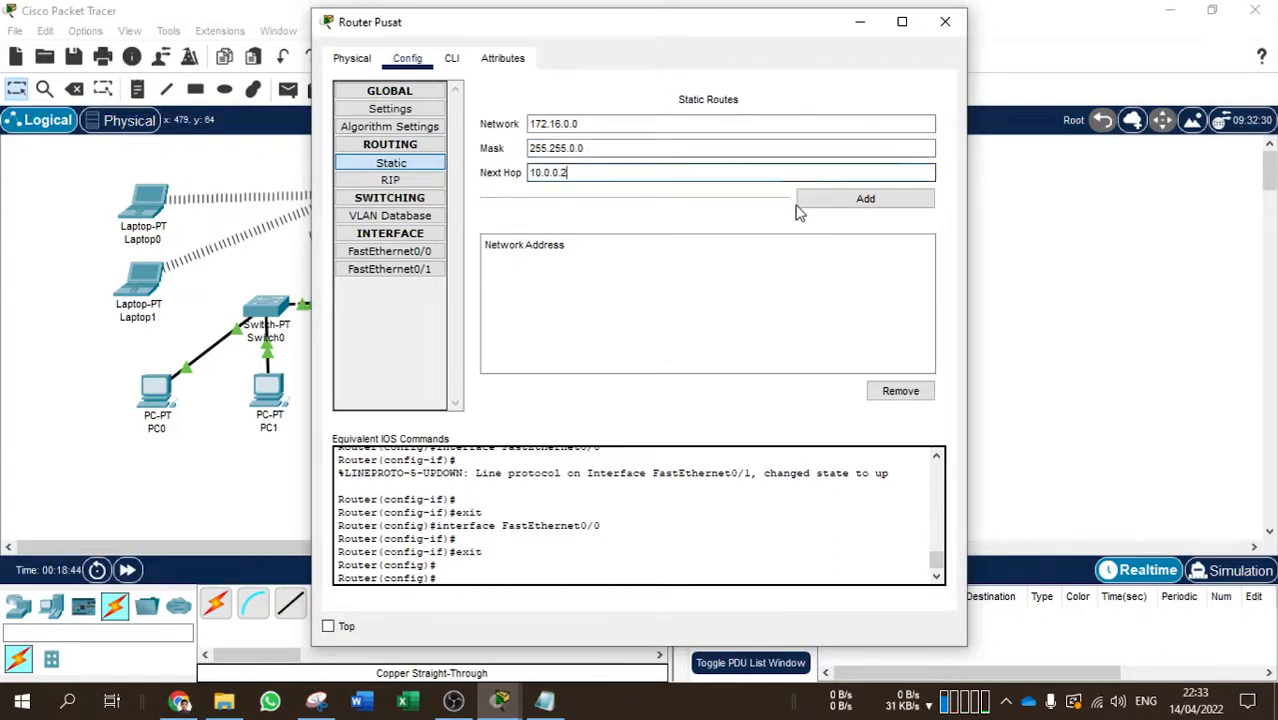
pyautogui.click(803, 203)
pyautogui.click(945, 21)
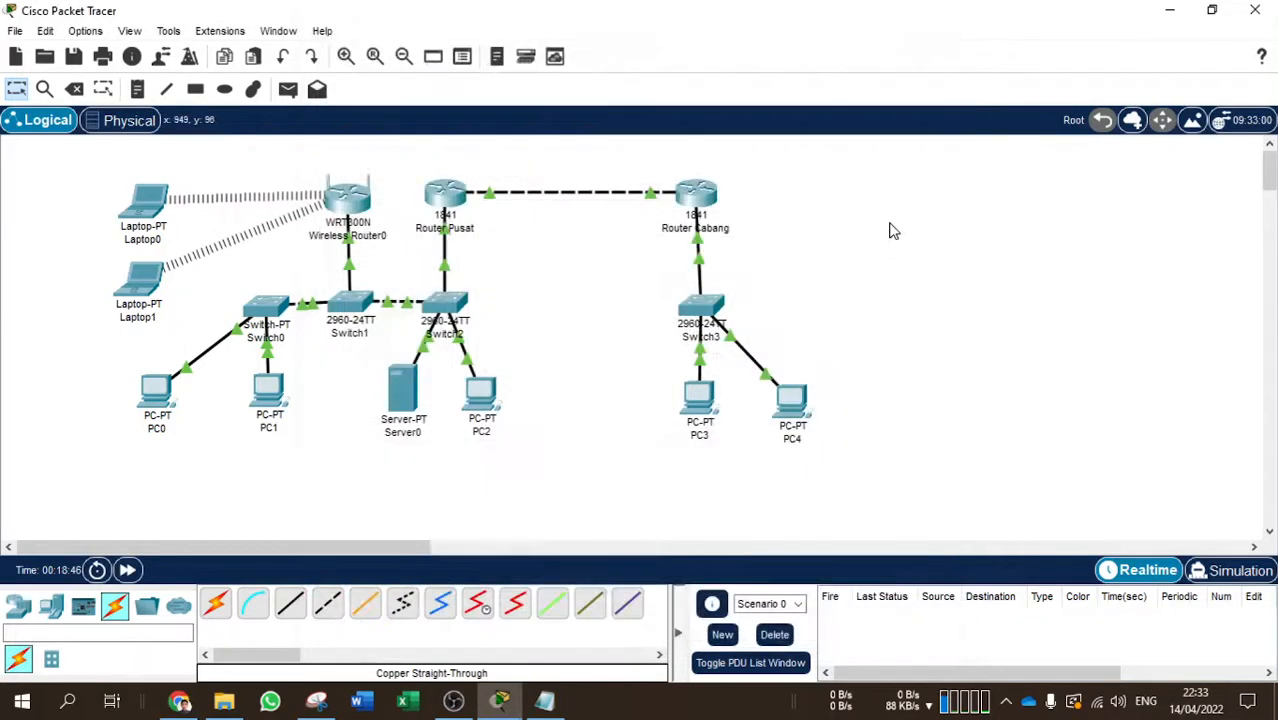
# Enter network 192.168.0.0 with mask 255.255.255.0 for a new static route on Router Cabang
pyautogui.click(699, 195)
pyautogui.click(945, 21)
pyautogui.click(706, 203)
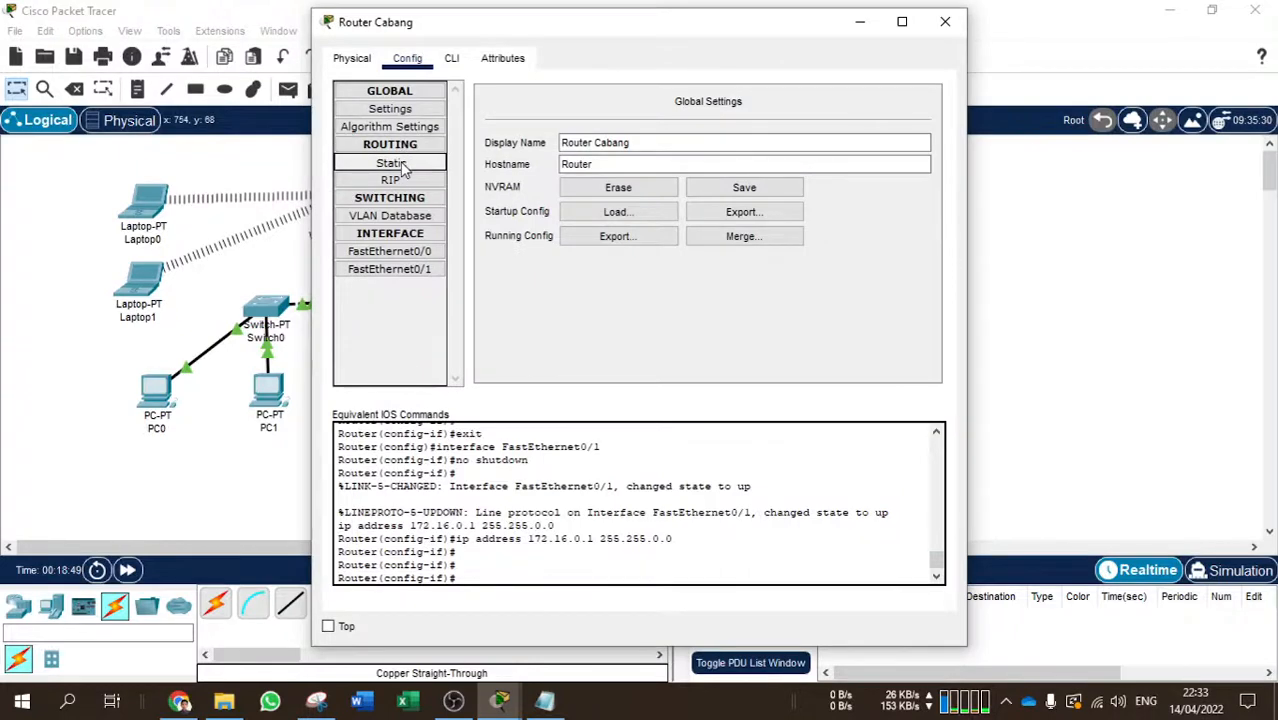
pyautogui.click(396, 164)
pyautogui.click(573, 126)
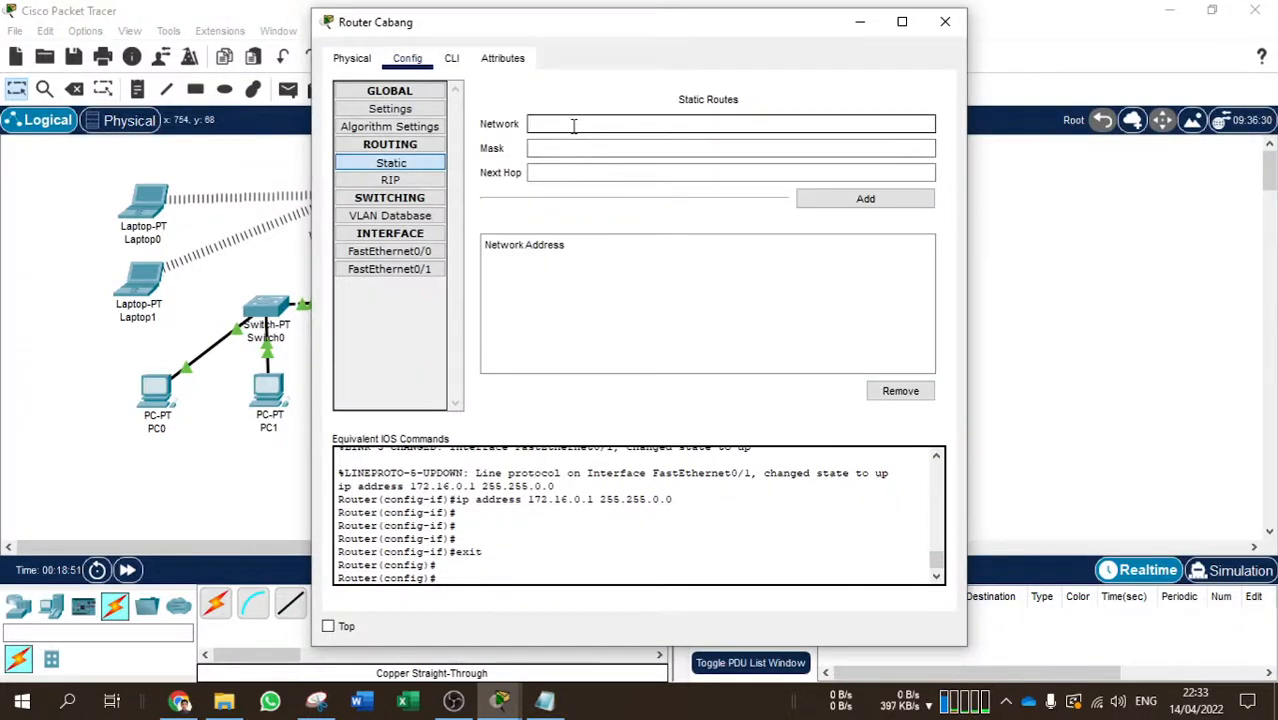
pyautogui.write('192.168.0.0')
pyautogui.click(574, 149)
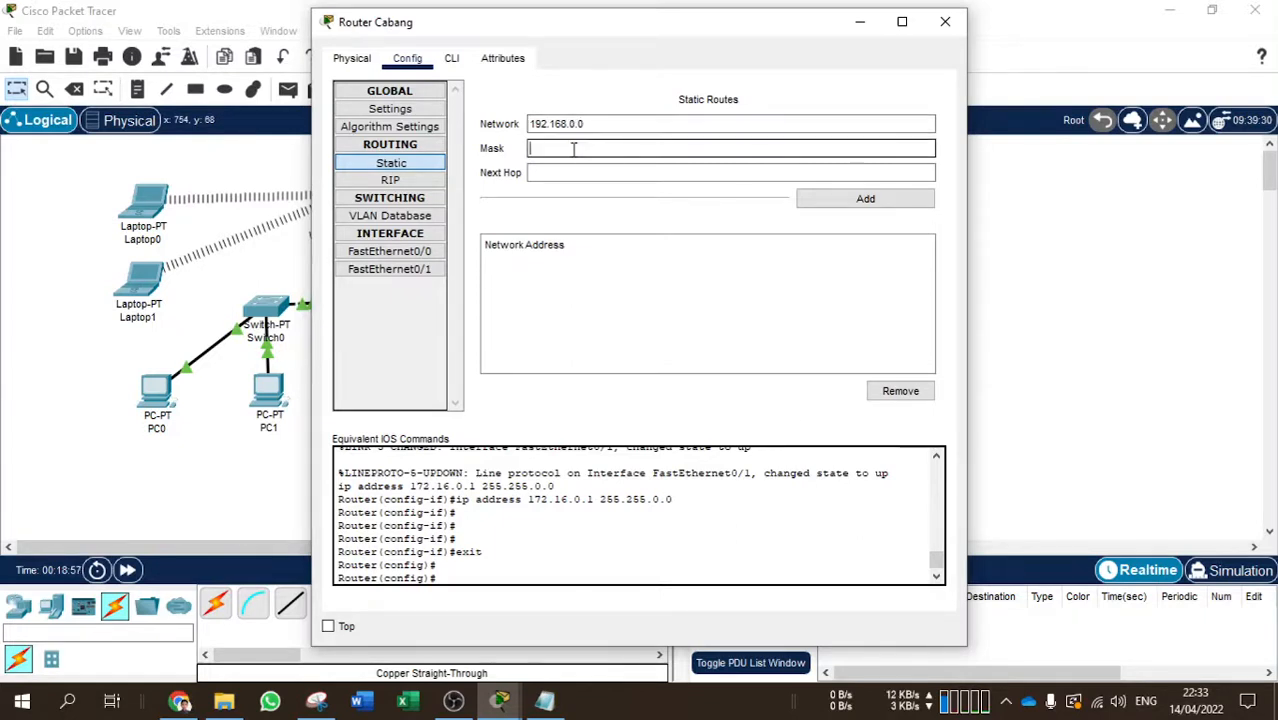
pyautogui.write('255.255.2')
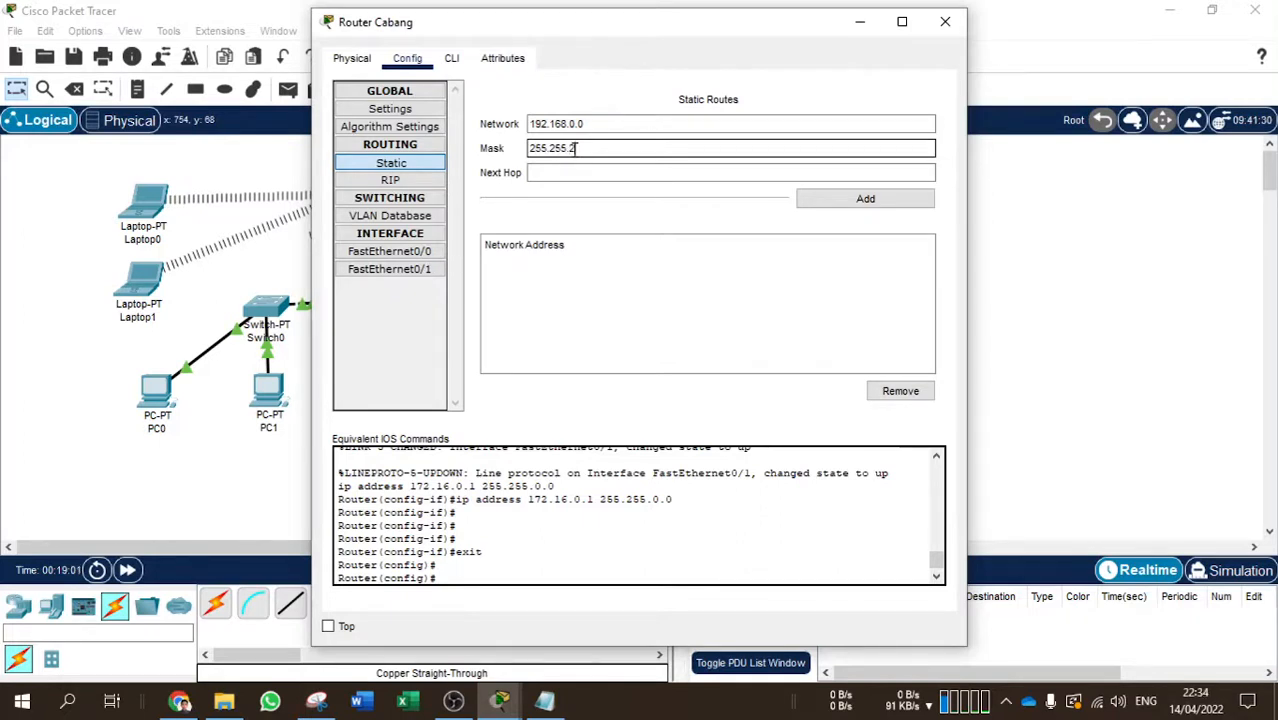
pyautogui.write('55.0')
# Set the next hop of Router Cabang's static route to 10.0.0.1, add the route, and close the router's window
pyautogui.click(565, 172)
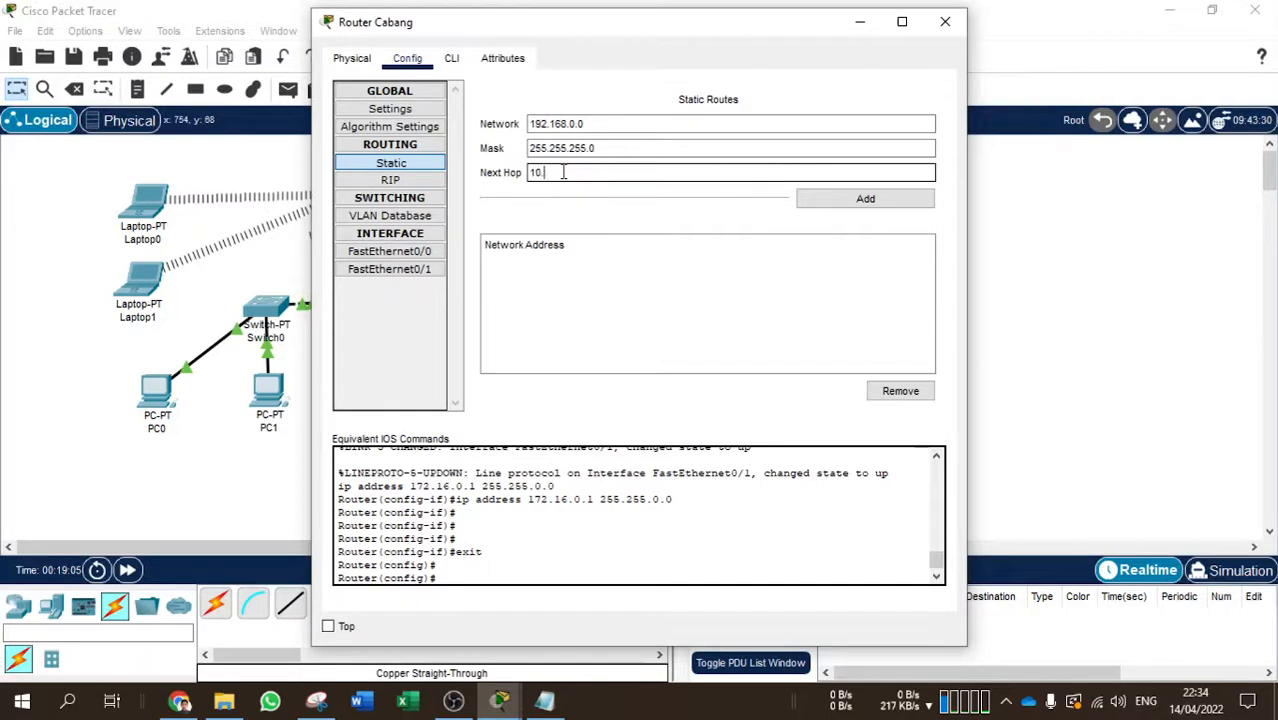
pyautogui.write('10.0.0.1')
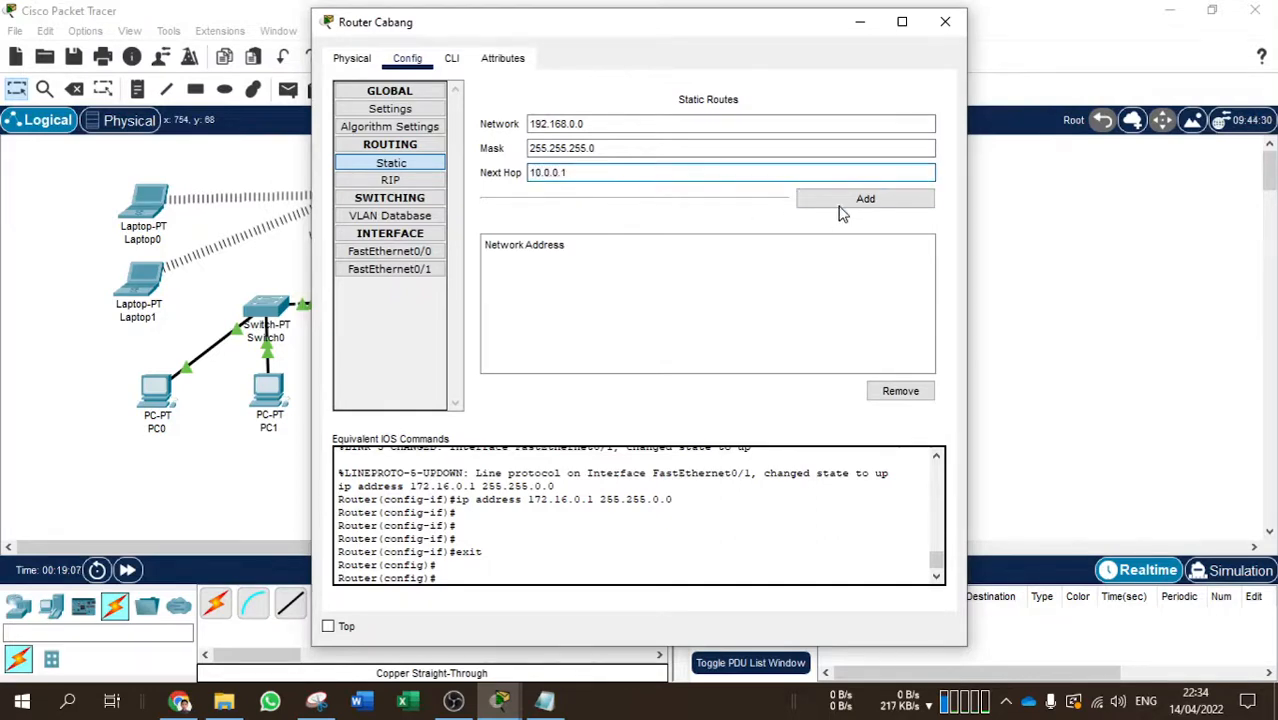
pyautogui.click(845, 198)
pyautogui.click(945, 21)
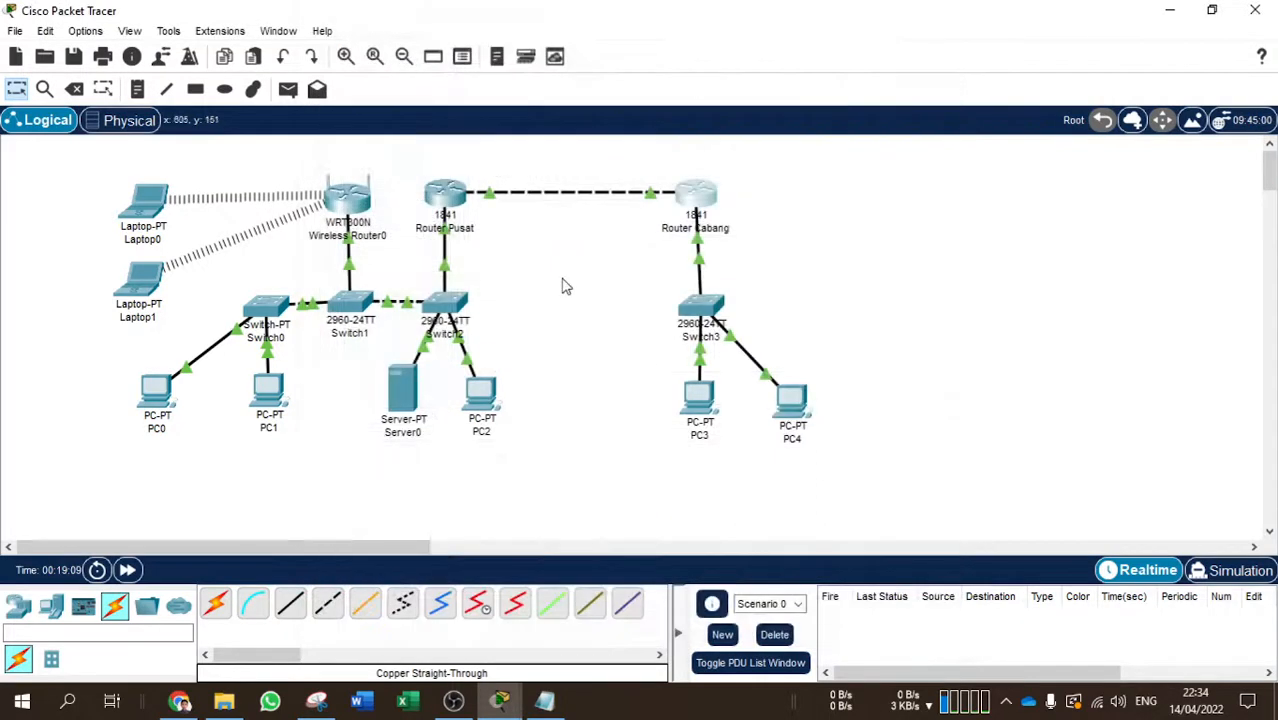
# Review the static route list on Router Pusat and close its window
pyautogui.click(450, 213)
pyautogui.click(440, 163)
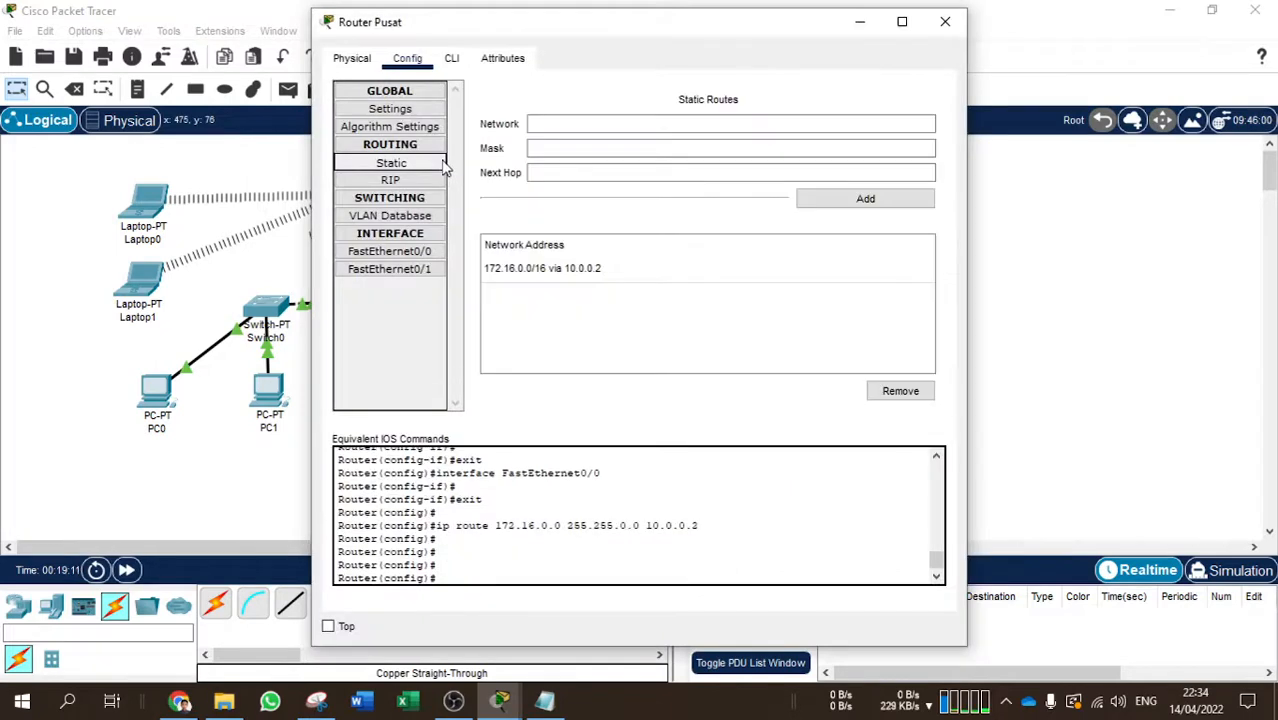
pyautogui.click(583, 272)
pyautogui.click(945, 21)
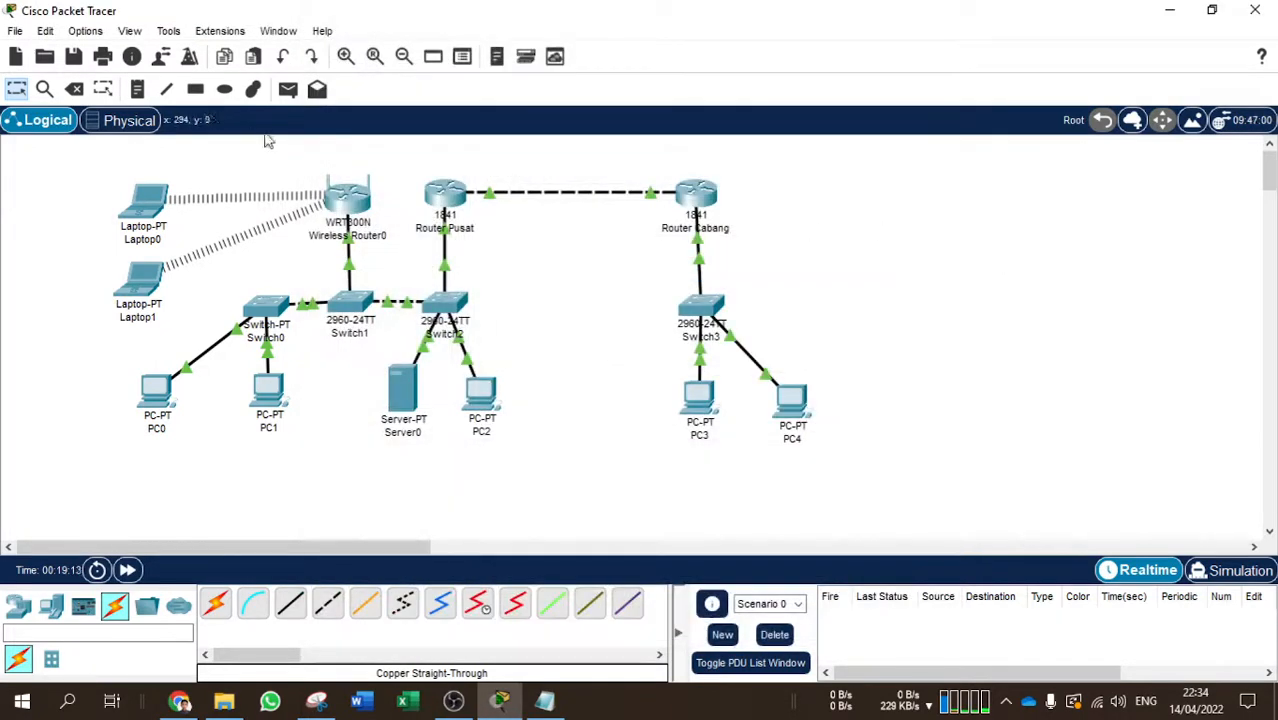
# Test connectivity by sending two simple PDUs from PC4 to PC2
pyautogui.click(288, 89)
pyautogui.click(792, 400)
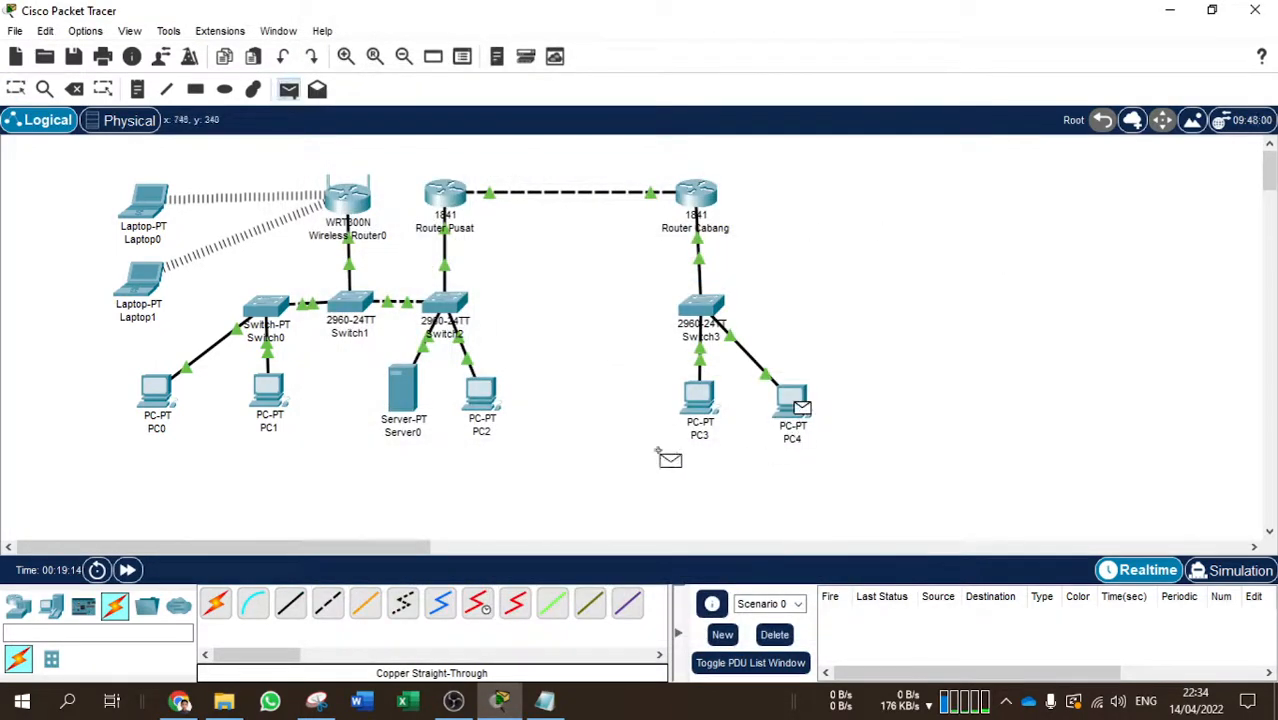
pyautogui.click(488, 414)
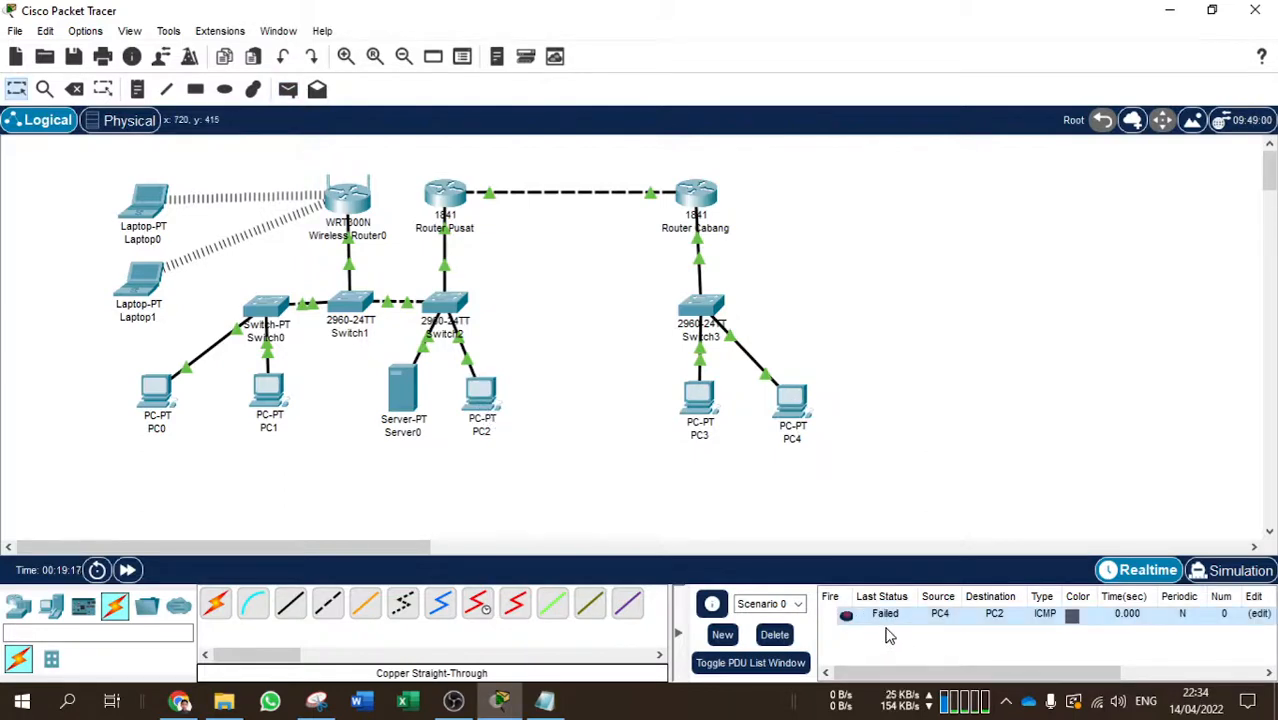
pyautogui.click(288, 89)
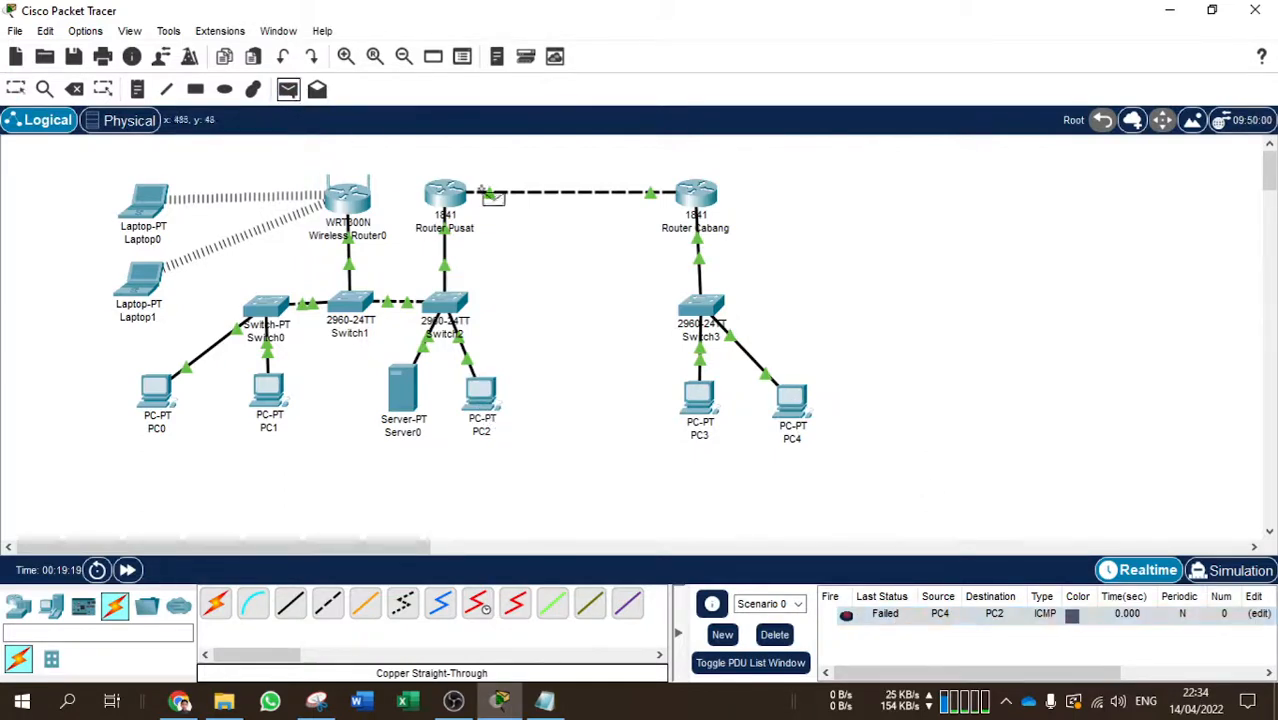
pyautogui.click(791, 414)
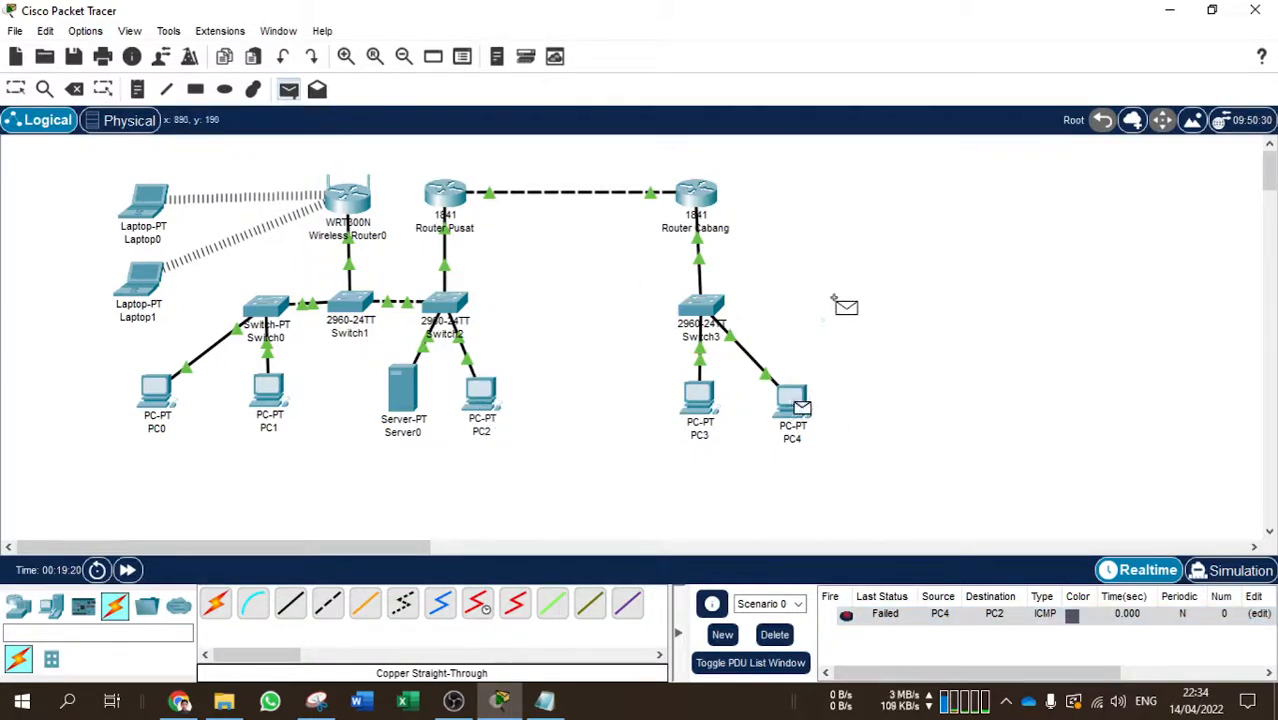
pyautogui.click(488, 398)
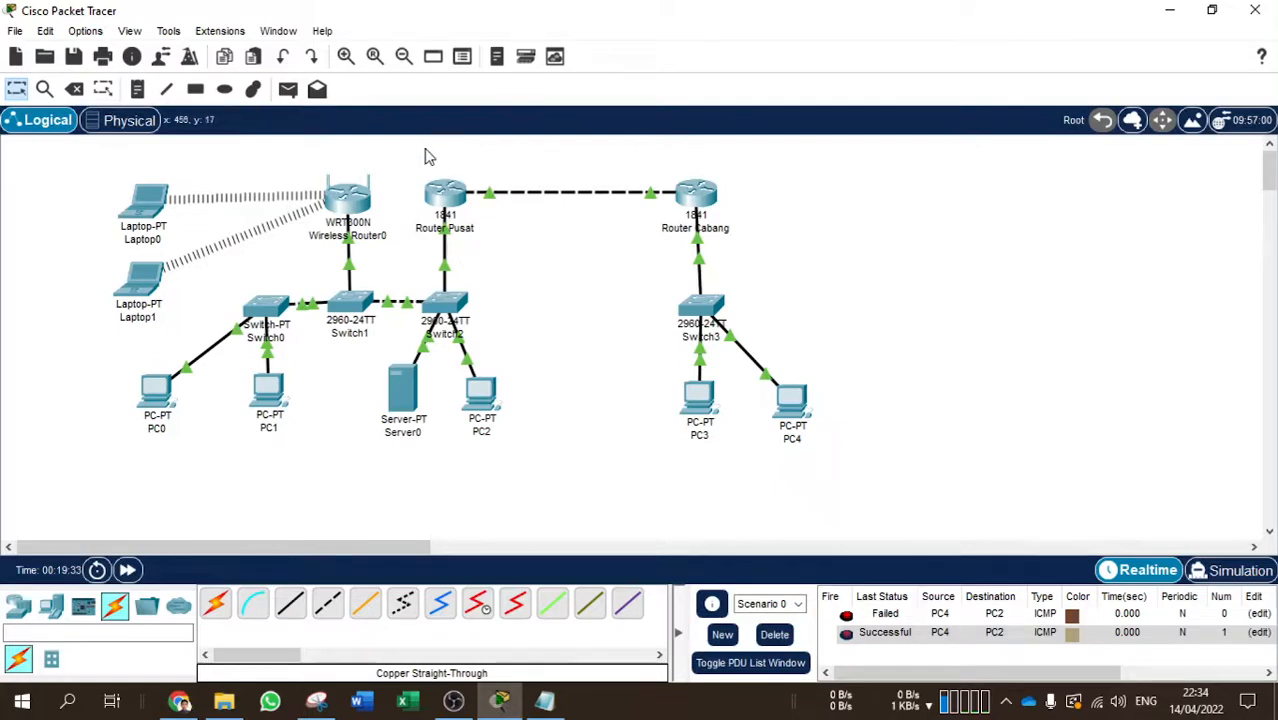
# Delete the cable between Router Pusat and Router Cabang and move all branch devices farther away from Router Pusat
pyautogui.click(74, 89)
pyautogui.click(588, 196)
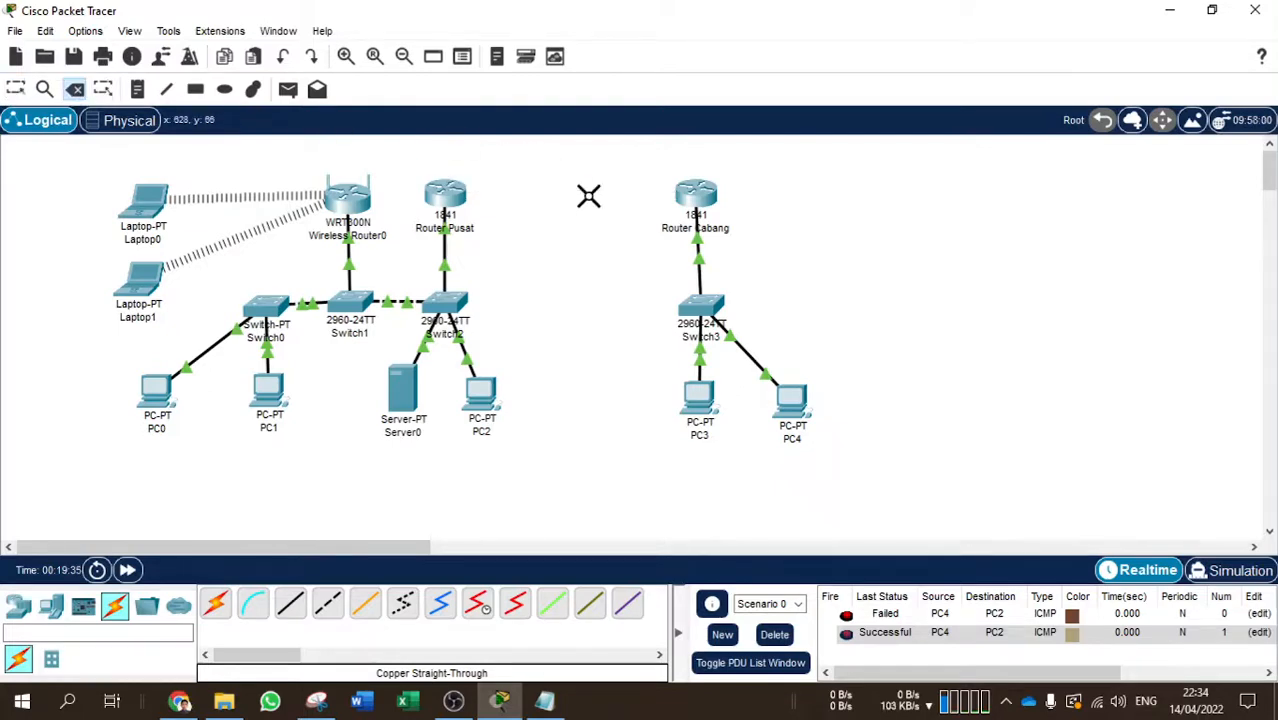
pyautogui.click(16, 89)
pyautogui.moveTo(655, 156); pyautogui.dragTo(833, 450)
pyautogui.moveTo(698, 412); pyautogui.dragTo(761, 410)
pyautogui.click(1045, 318)
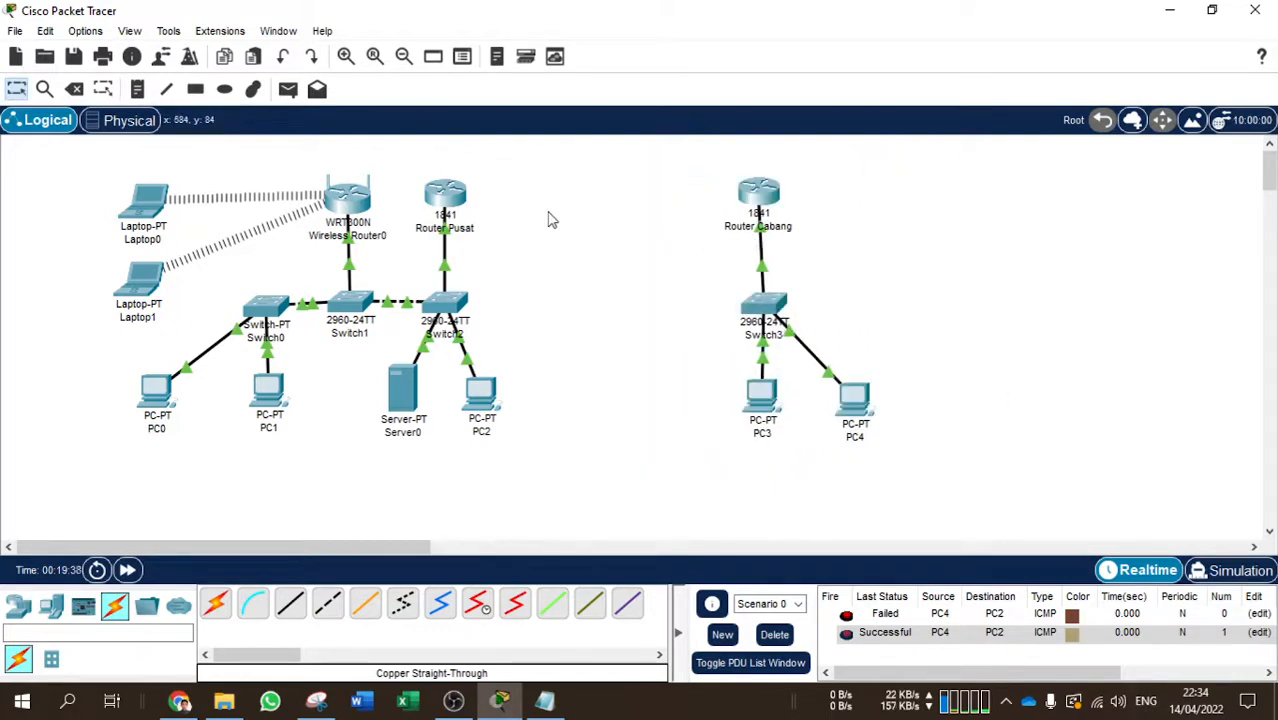
# Add an 1841 router in the gap between Router Pusat and Router Cabang, aligned with them
pyautogui.click(17, 605)
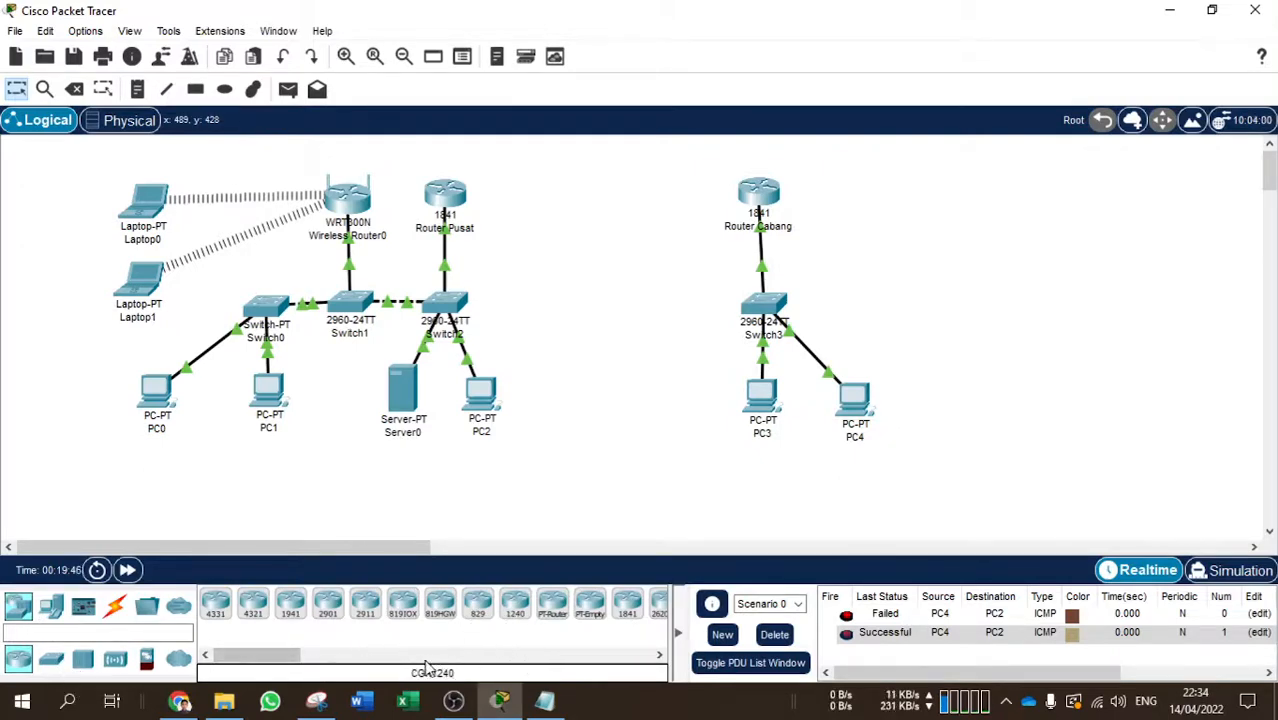
pyautogui.click(627, 605)
pyautogui.click(587, 185)
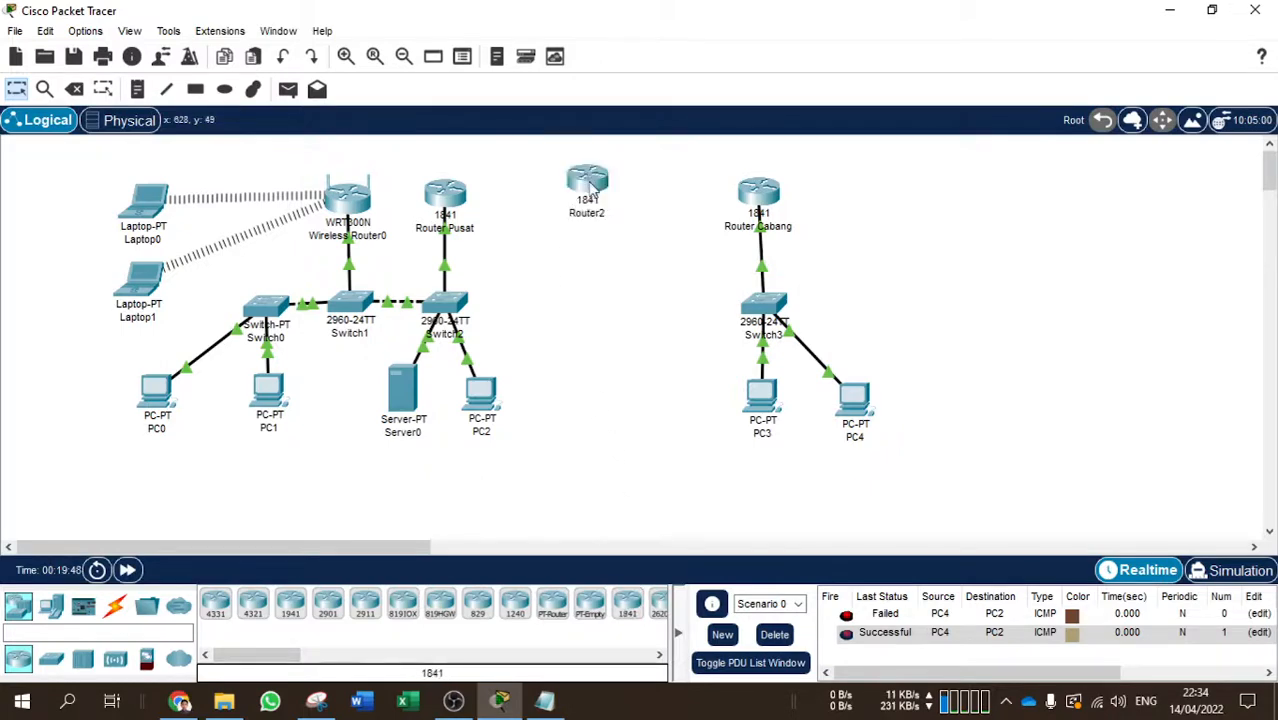
pyautogui.moveTo(597, 210); pyautogui.dragTo(610, 226)
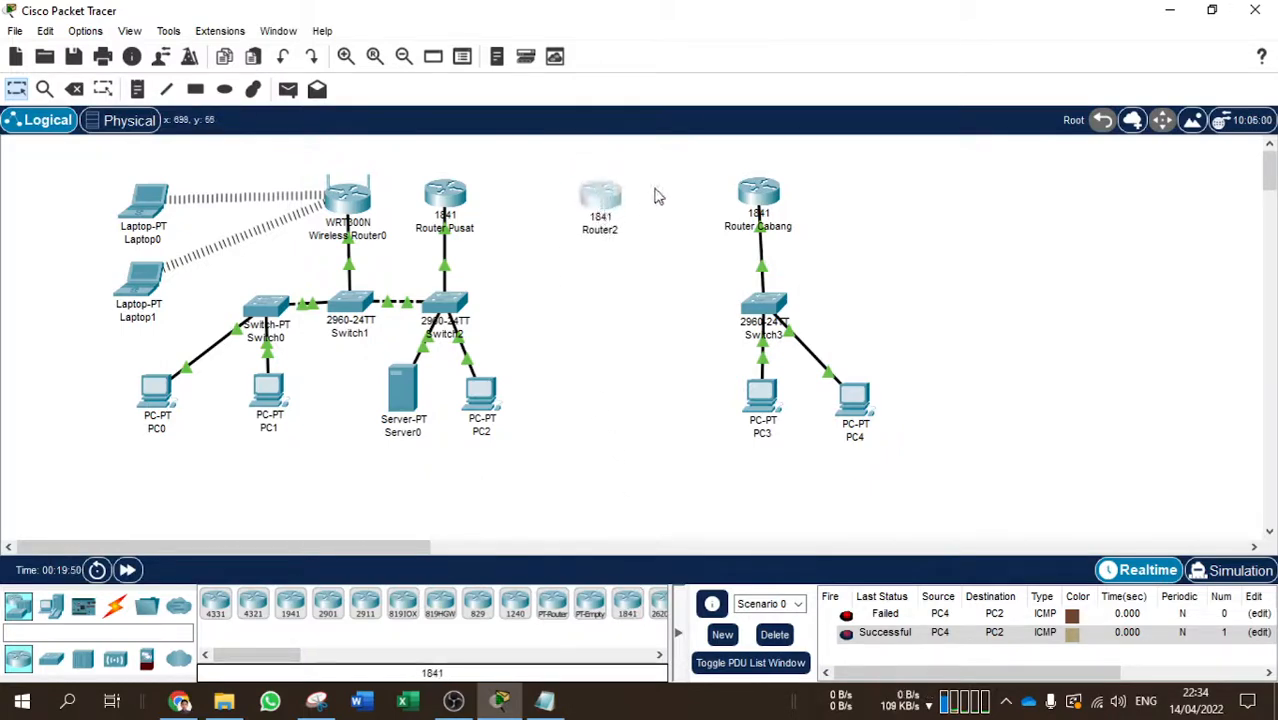
# Connect Router Pusat's FastEthernet0/1 port to the new middle router, Router2, with a copper cross-over cable
pyautogui.click(115, 605)
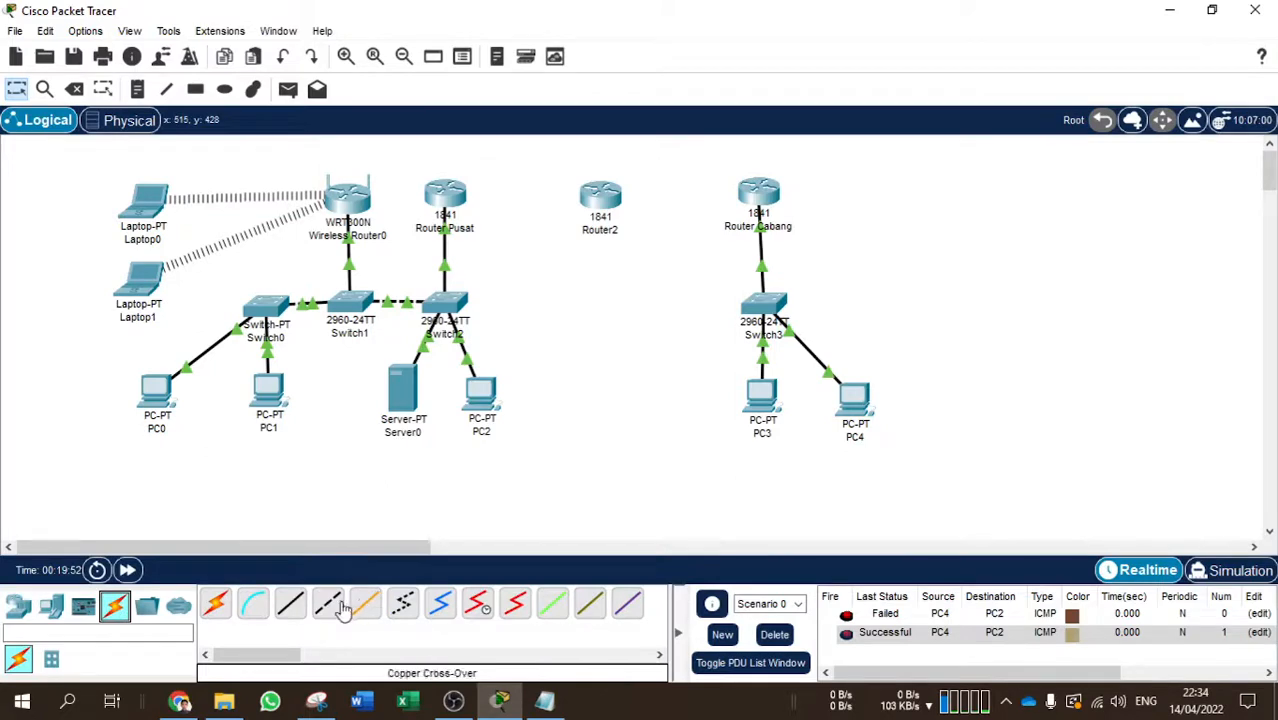
pyautogui.click(328, 603)
pyautogui.click(445, 195)
pyautogui.click(520, 256)
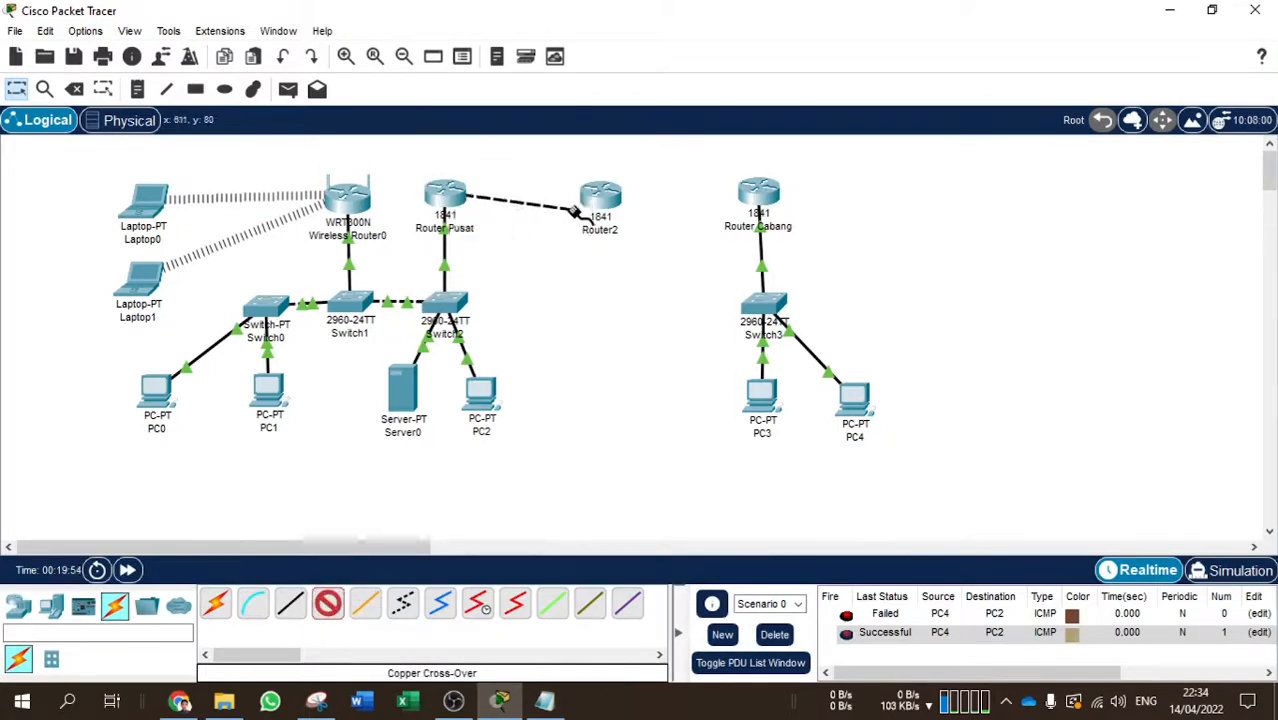
pyautogui.click(598, 198)
pyautogui.click(662, 266)
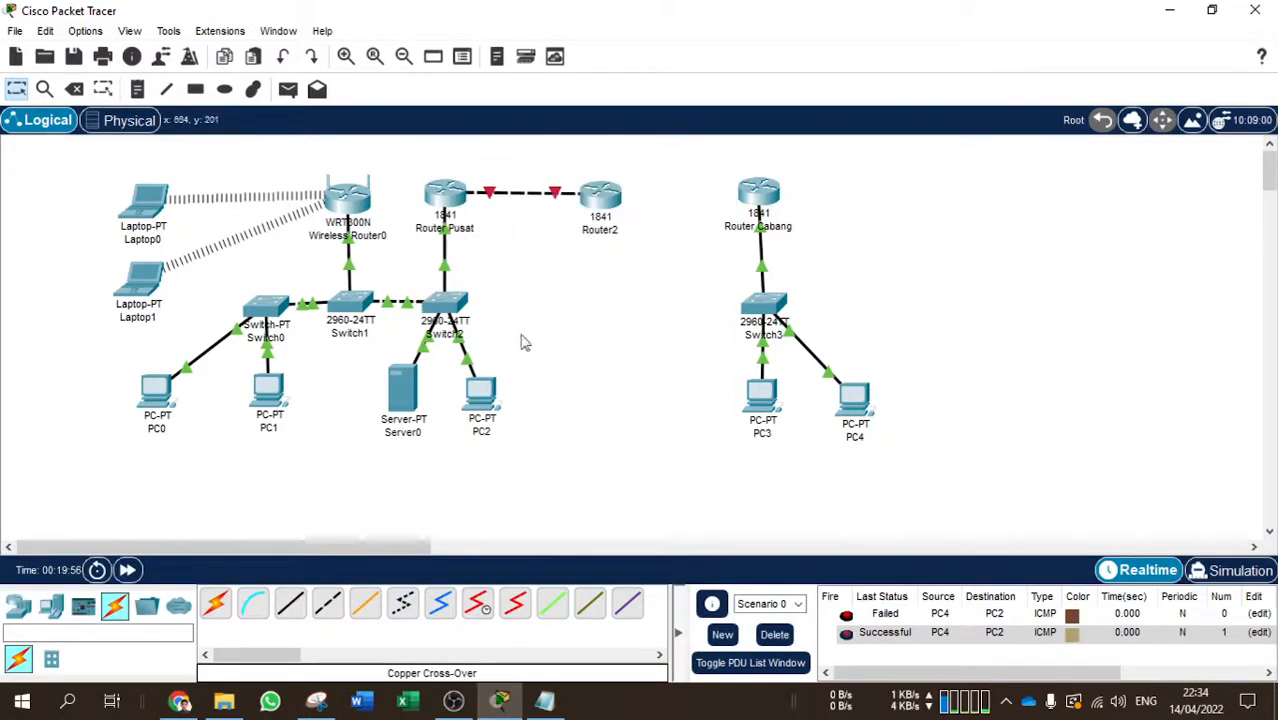
# Connect Router2 to Router Cabang's FastEthernet0/0 port with a copper cross-over cable and nudge Router2 slightly towards Router Cabang
pyautogui.click(328, 603)
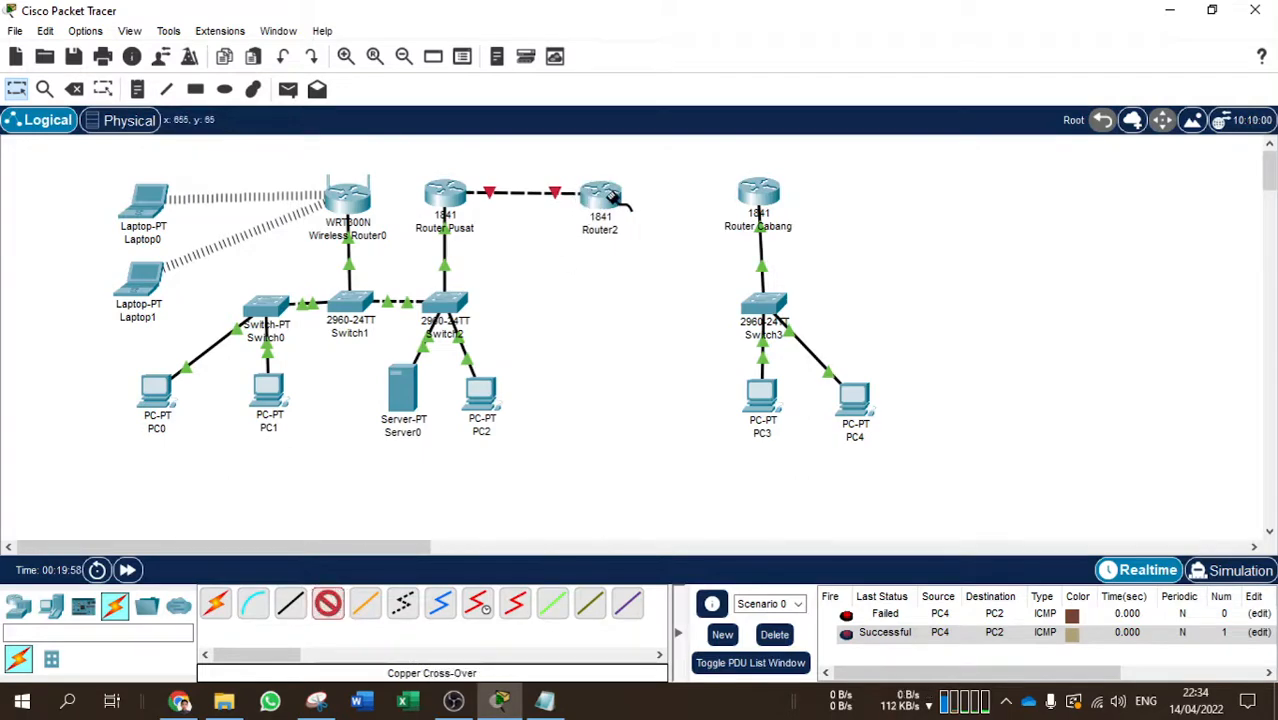
pyautogui.click(608, 196)
pyautogui.click(668, 252)
pyautogui.click(758, 192)
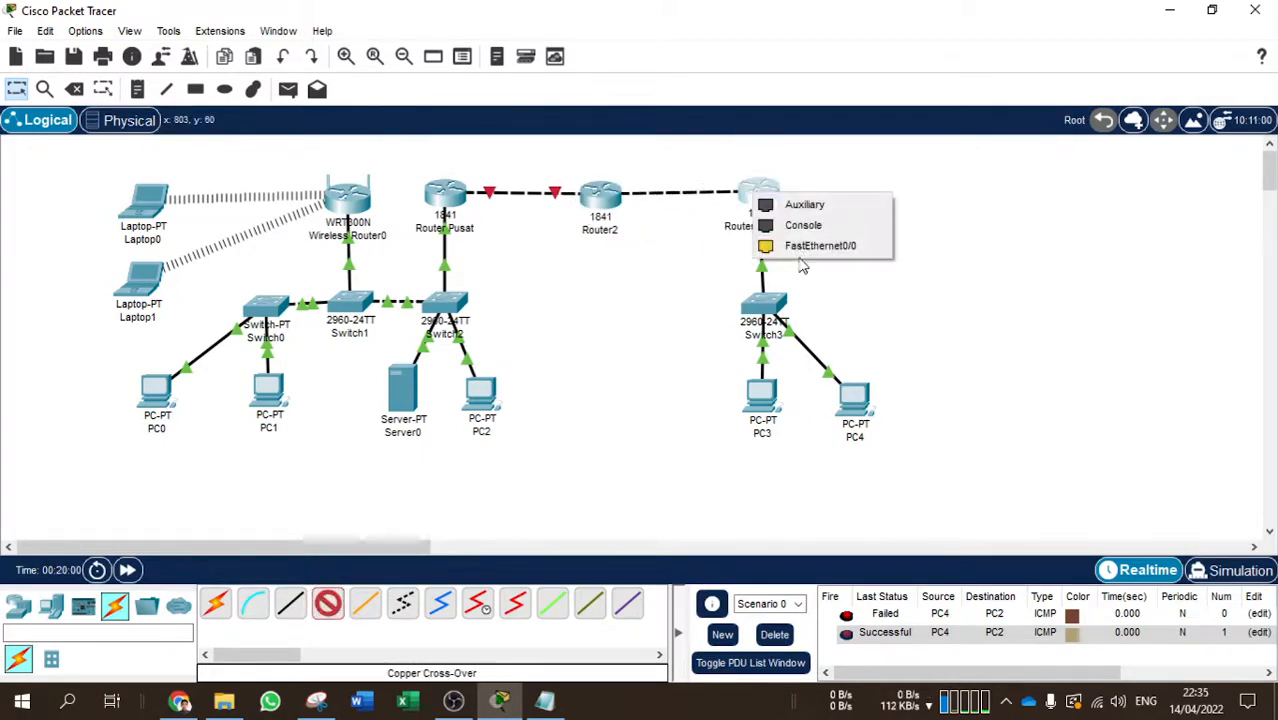
pyautogui.click(835, 249)
pyautogui.moveTo(600, 194); pyautogui.dragTo(609, 193)
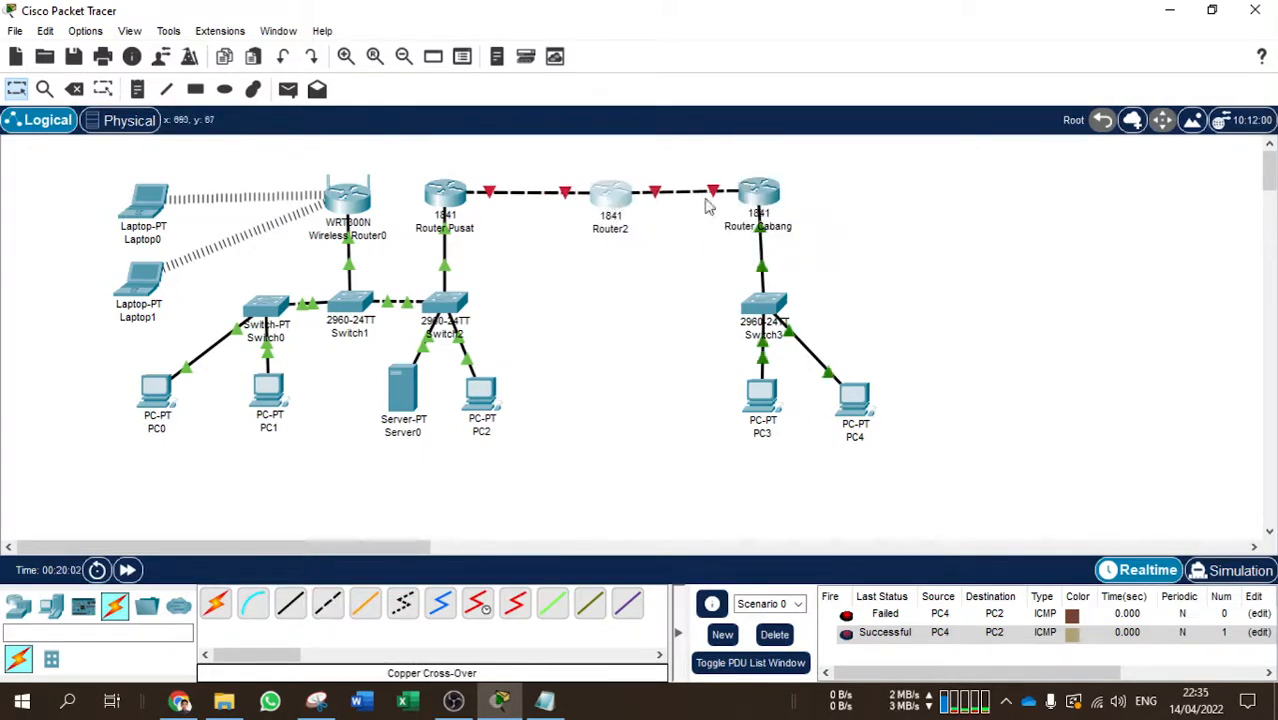
pyautogui.click(444, 194)
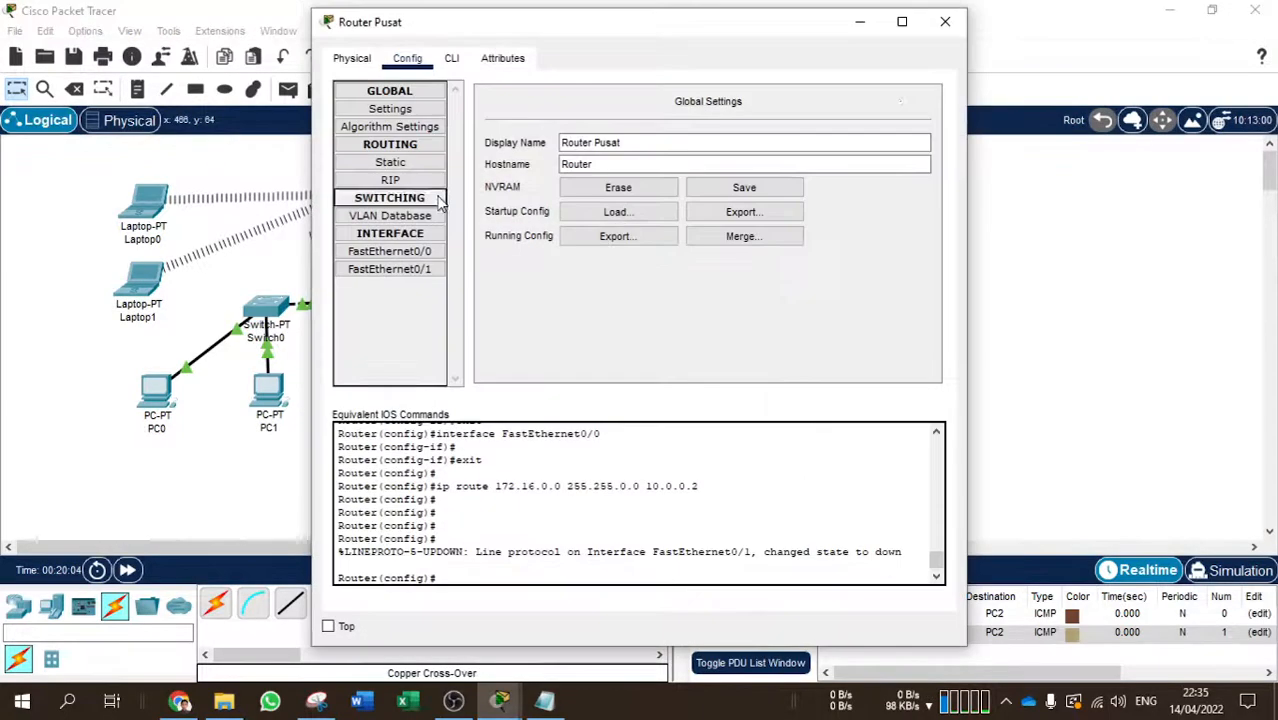
pyautogui.click(962, 27)
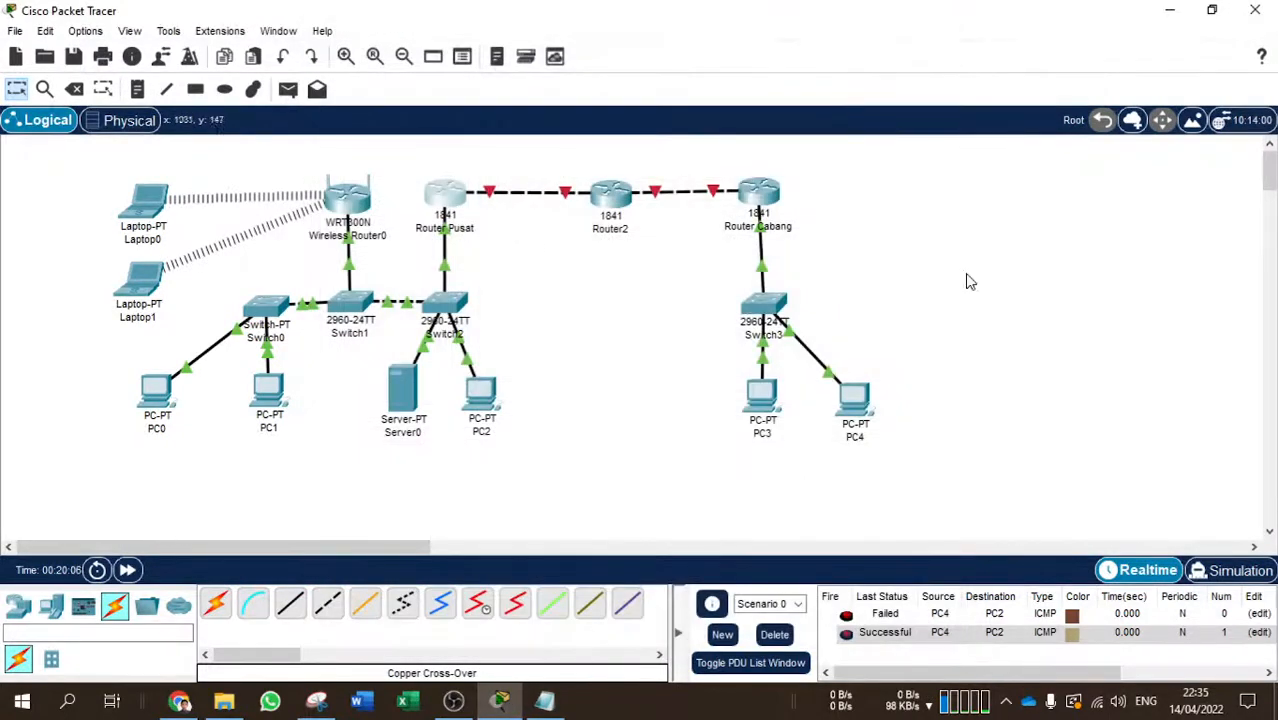
# Switch to YouTube Studio in Chrome, and remove the two extra blank lines above "cabang" in the Notepad IP list
pyautogui.click(181, 702)
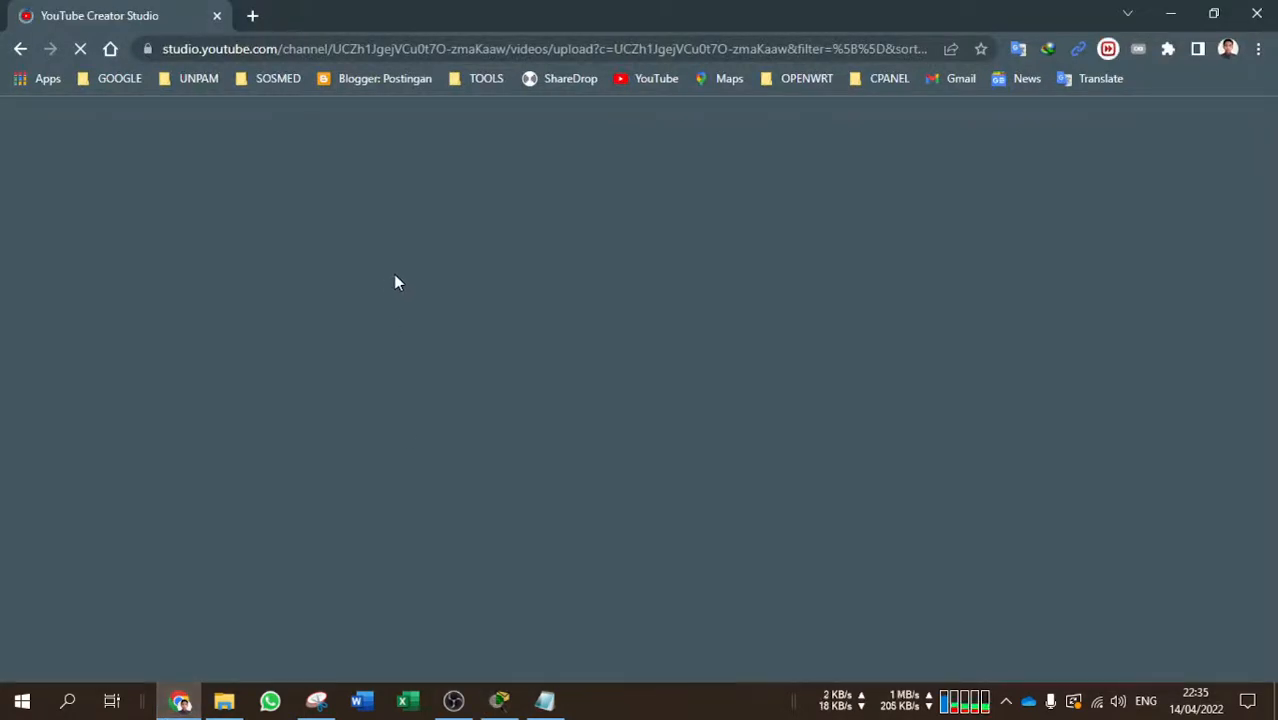
pyautogui.click(548, 703)
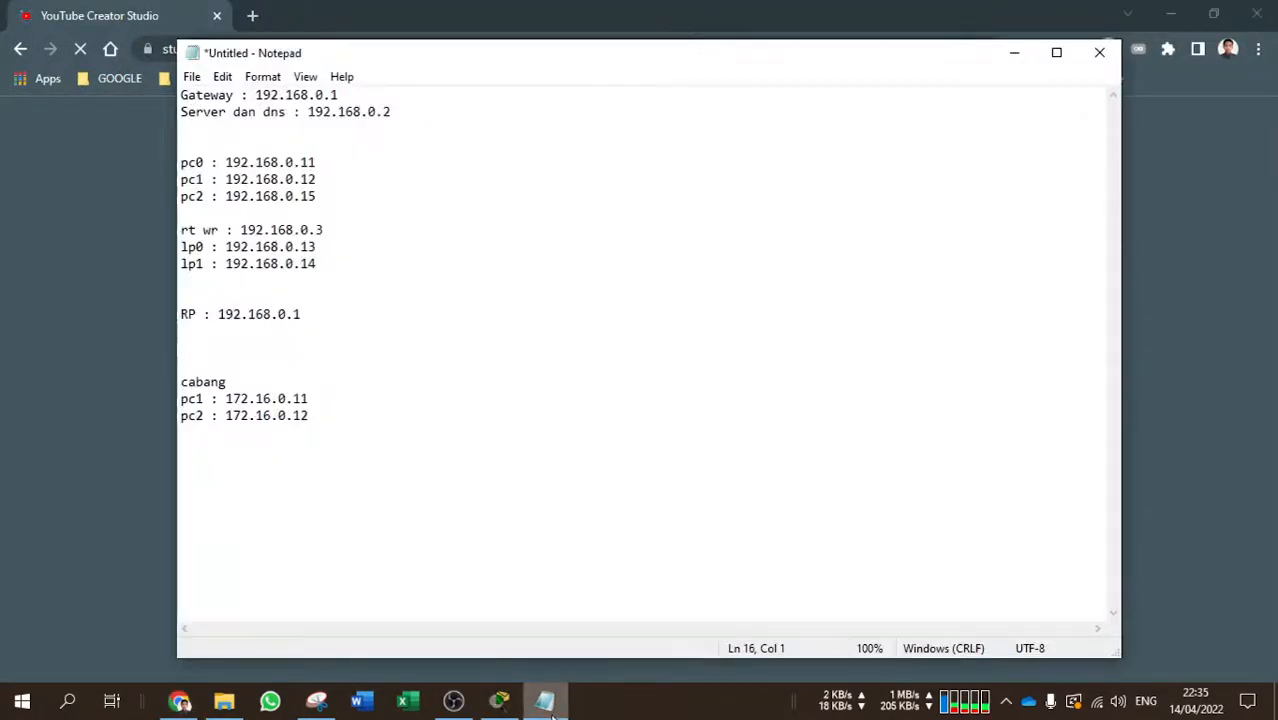
pyautogui.press('BackSpace')
pyautogui.press('BackSpace')
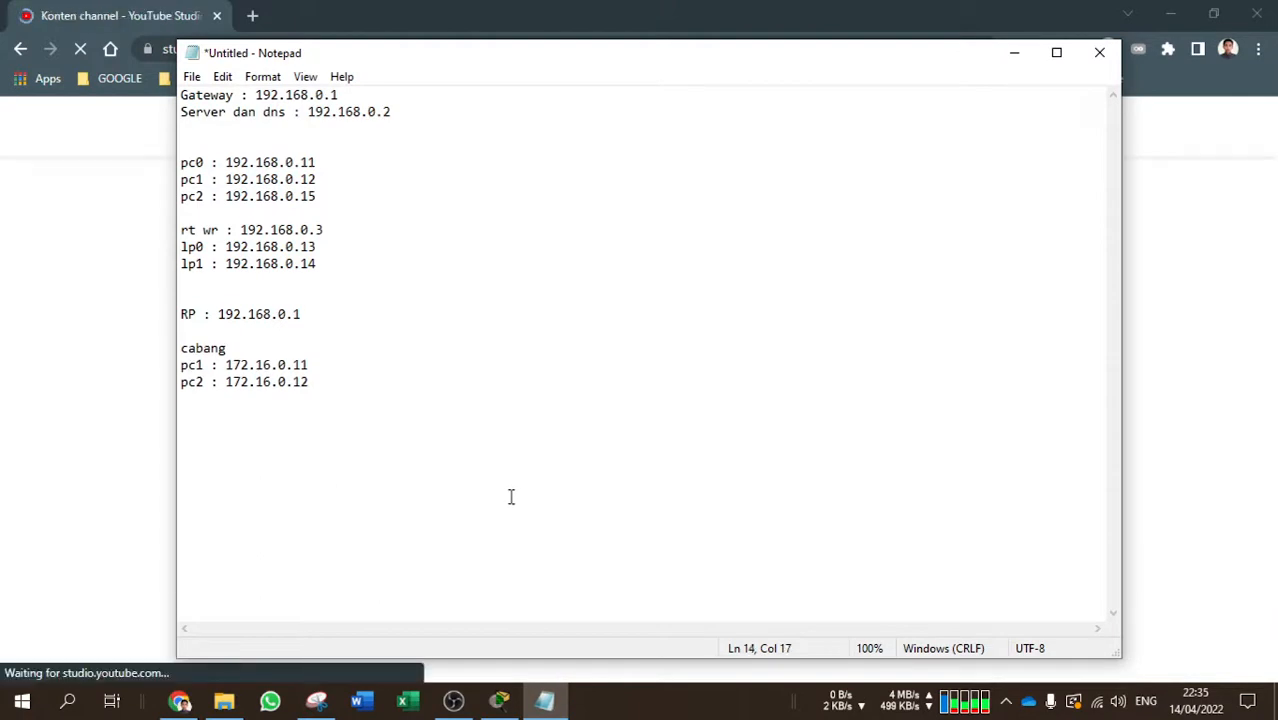
pyautogui.click(3, 270)
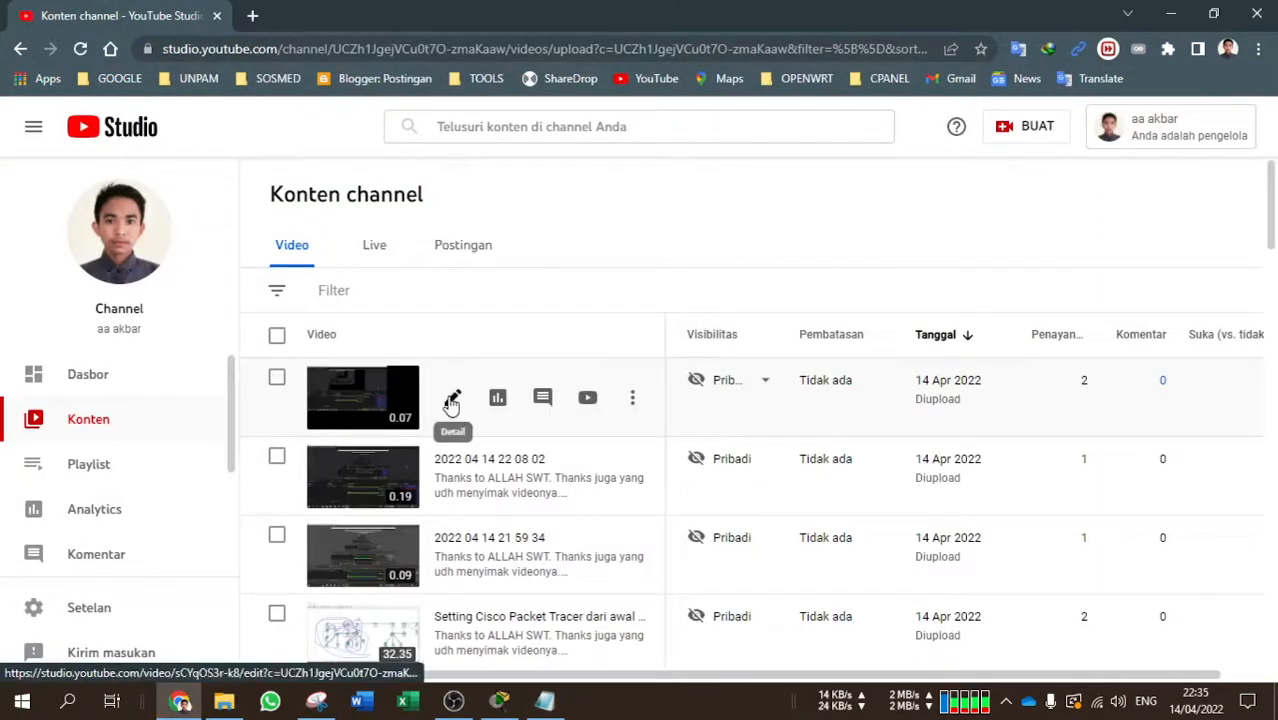
# Open the details of the 17:31 "Cisco Packet Tracer routing 3 router" video and copy the router IP configuration from its description
pyautogui.scroll(-3, 452, 405)
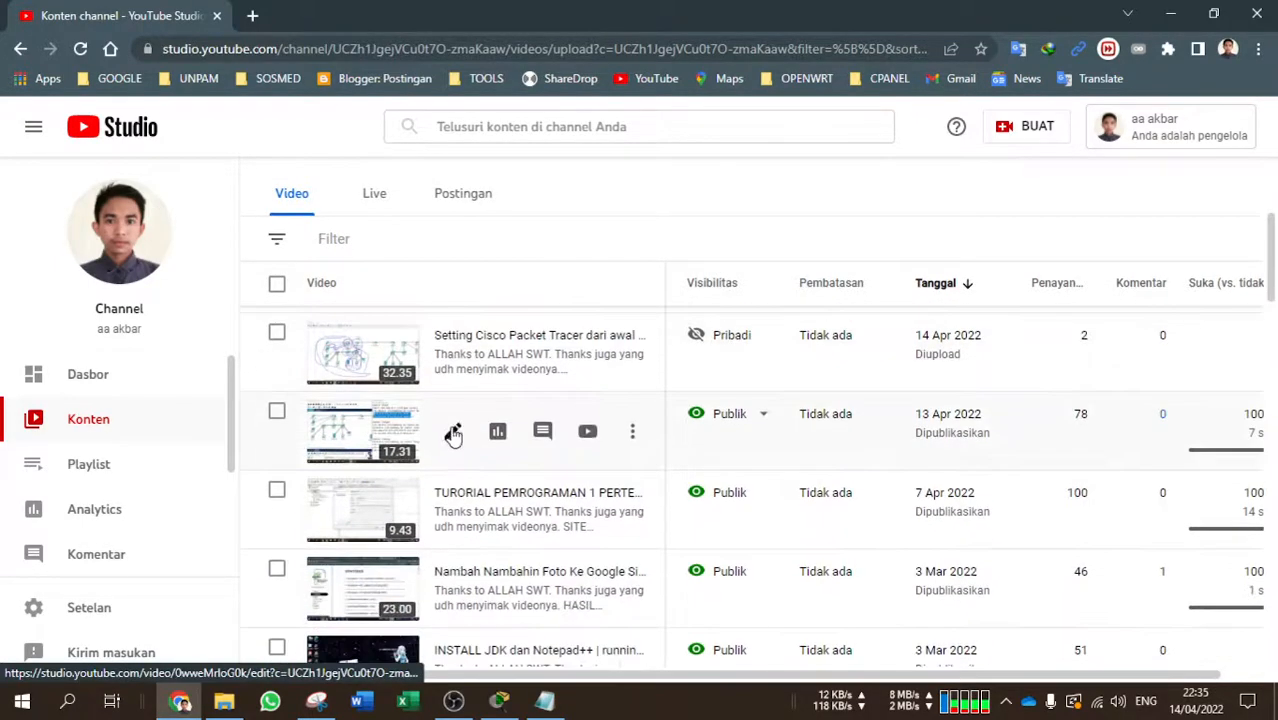
pyautogui.click(453, 432)
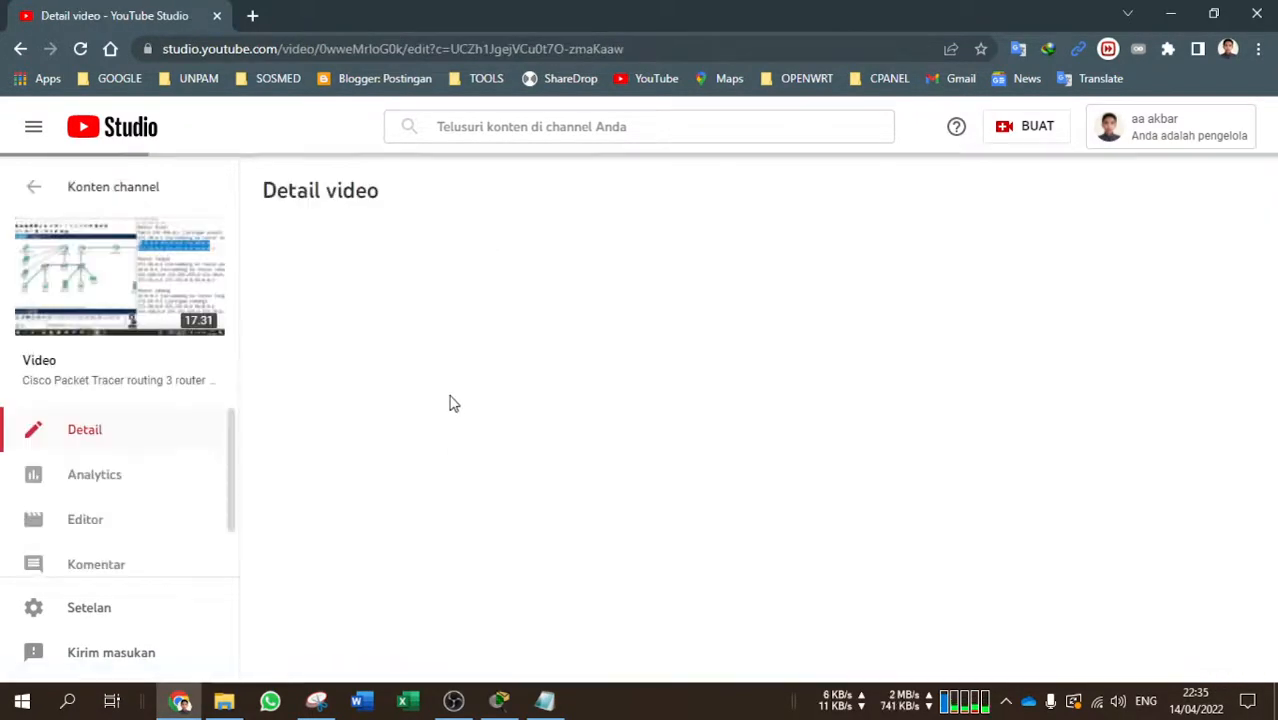
pyautogui.scroll(-1, 693, 438)
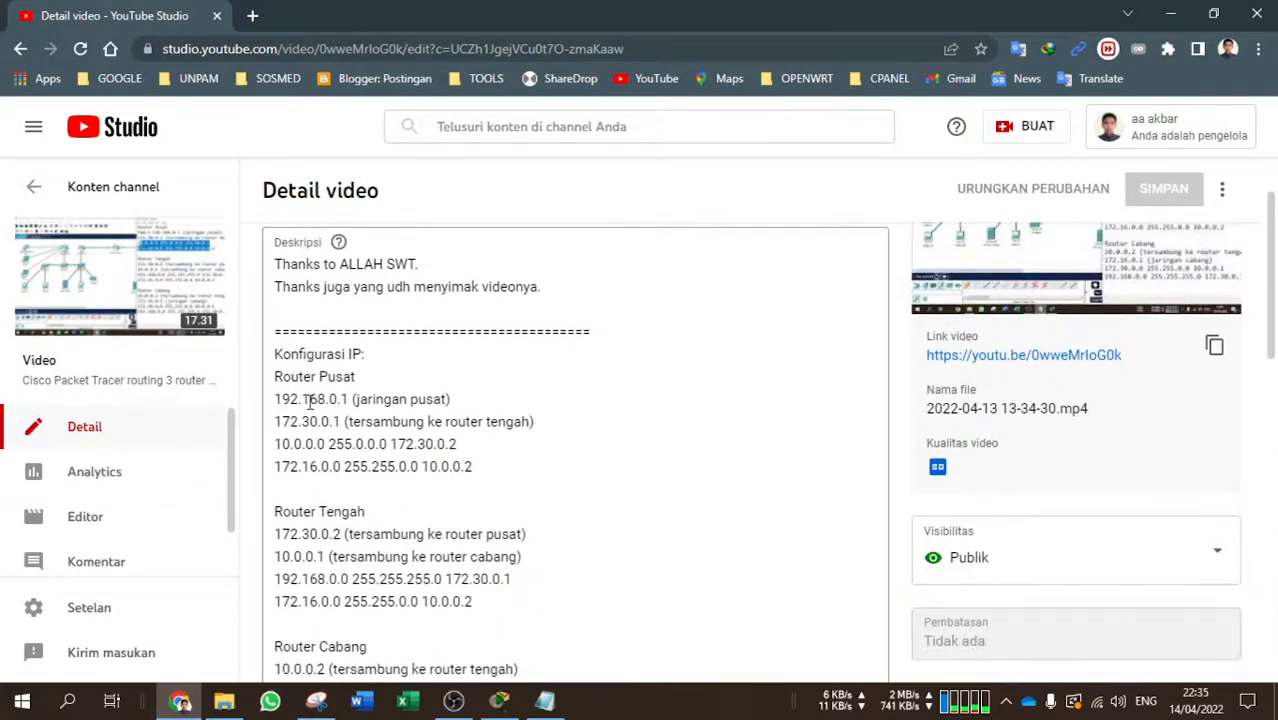
pyautogui.moveTo(277, 360); pyautogui.dragTo(573, 445)
pyautogui.hotkey('ctrl', 'c')
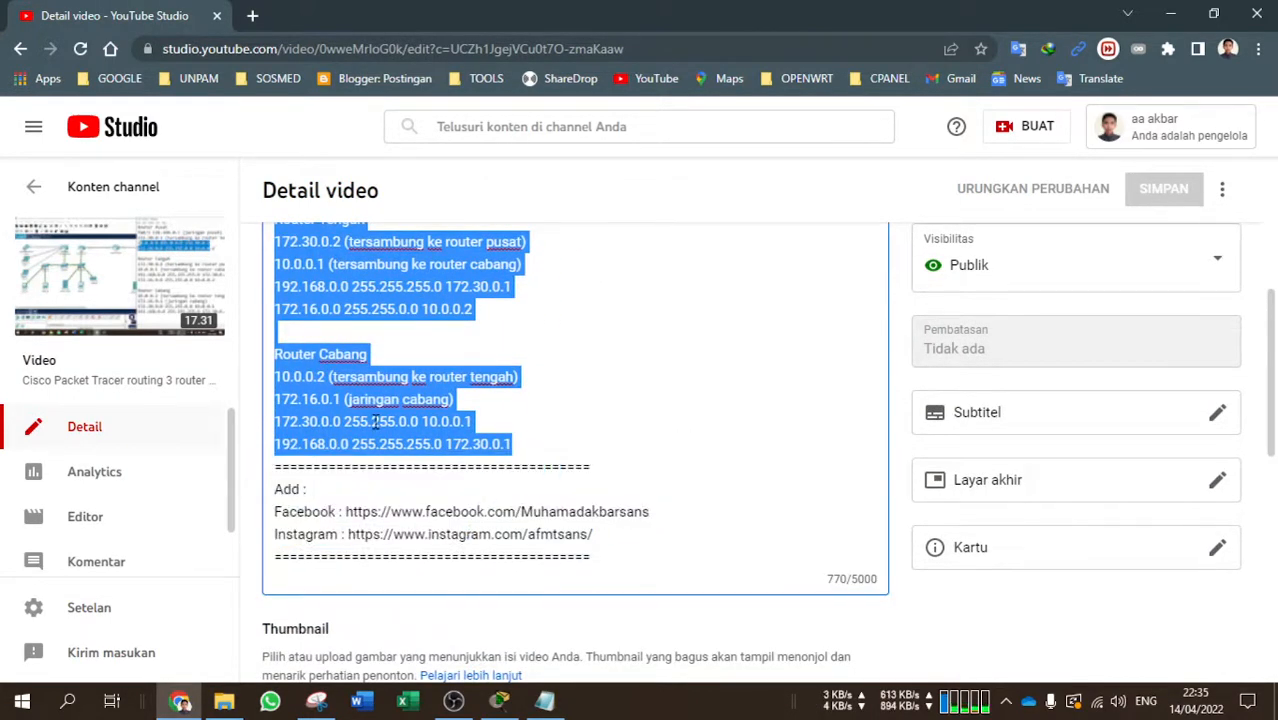
# Switch to Notepad, paste the router IP configuration below the "cabang" addresses, and select Router Pusat's 172.30.0.1 address
pyautogui.click(544, 701)
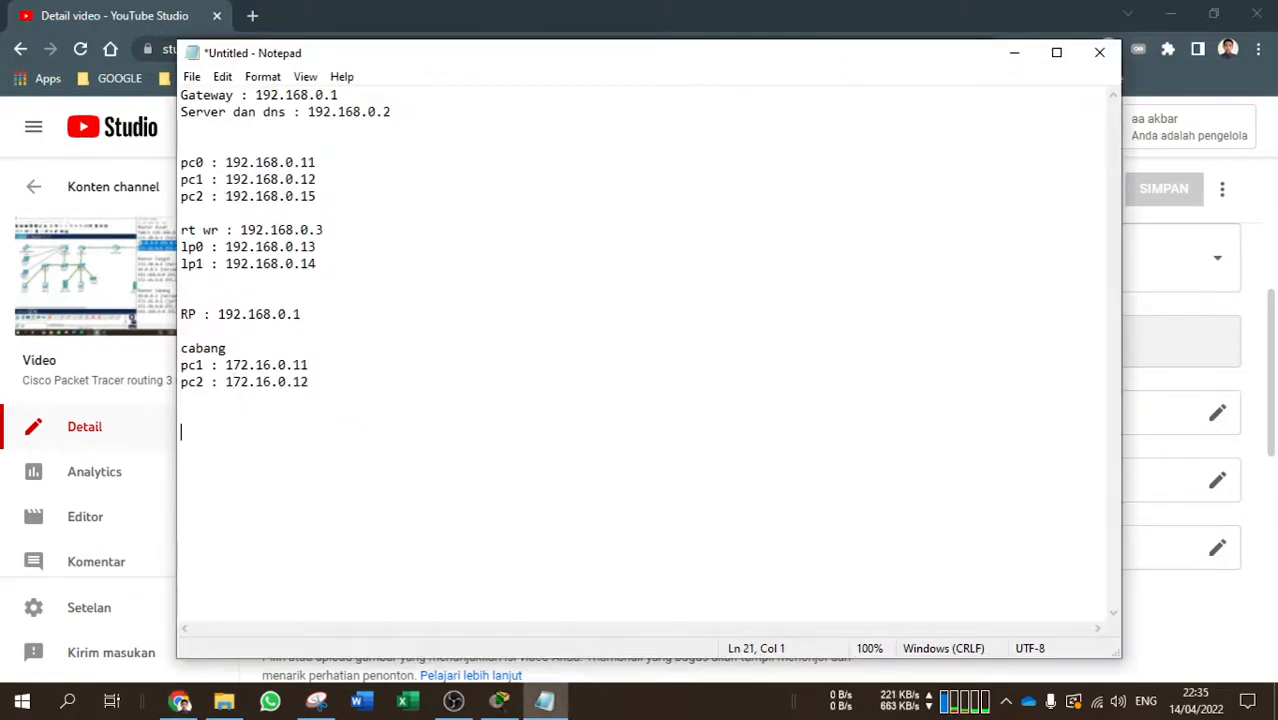
pyautogui.hotkey('ctrl', 'v')
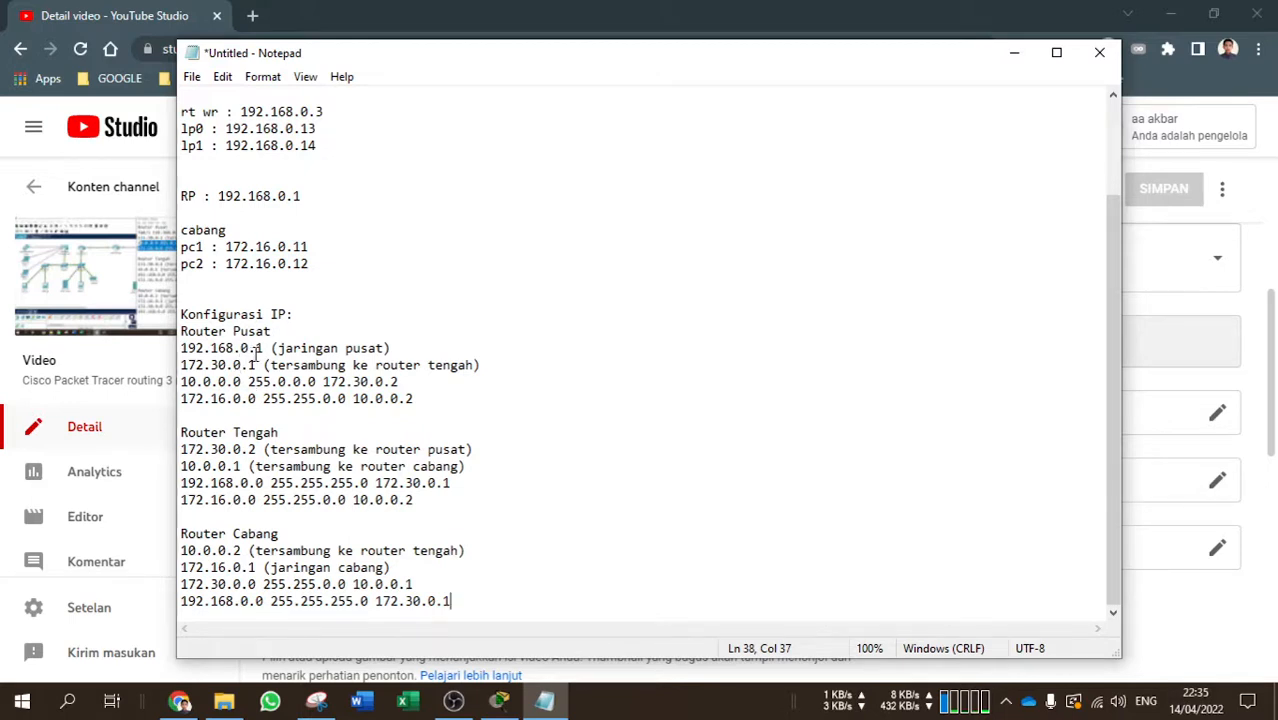
pyautogui.moveTo(264, 348); pyautogui.dragTo(182, 347)
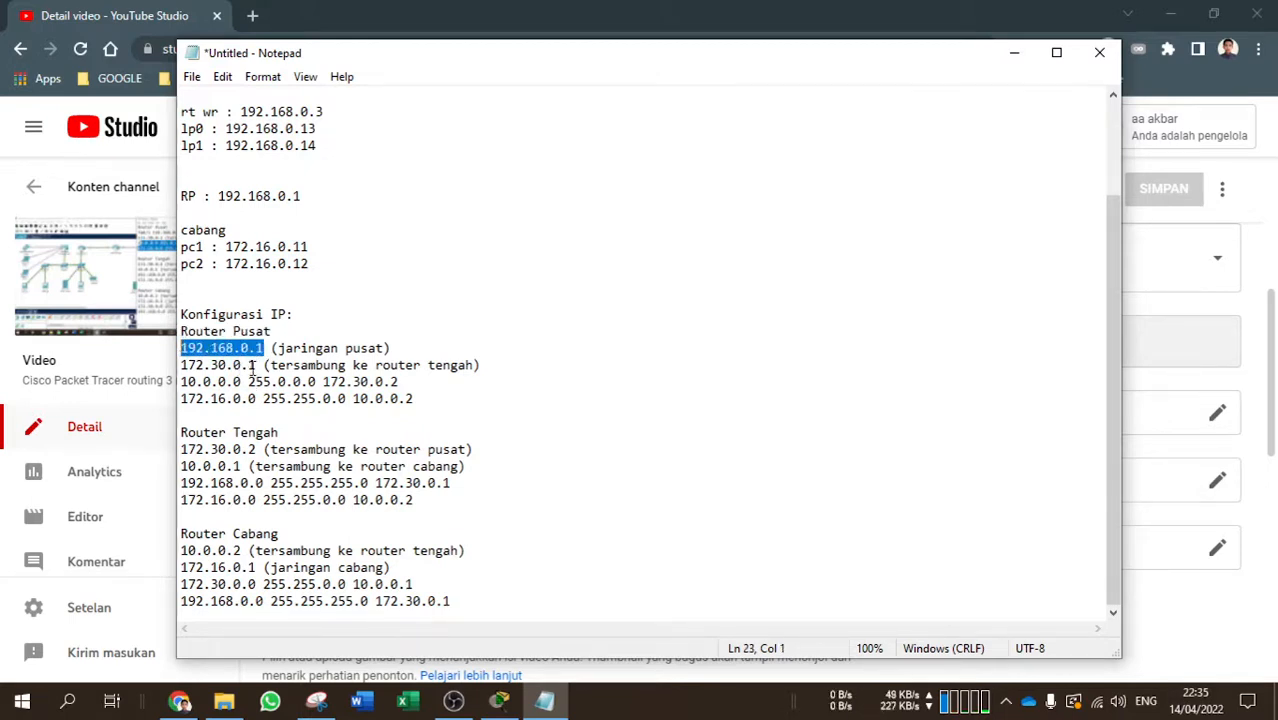
pyautogui.moveTo(263, 365)
pyautogui.mouseDown()
pyautogui.moveTo(212, 365)
pyautogui.moveTo(251, 365)
pyautogui.mouseUp()
pyautogui.click(195, 365)
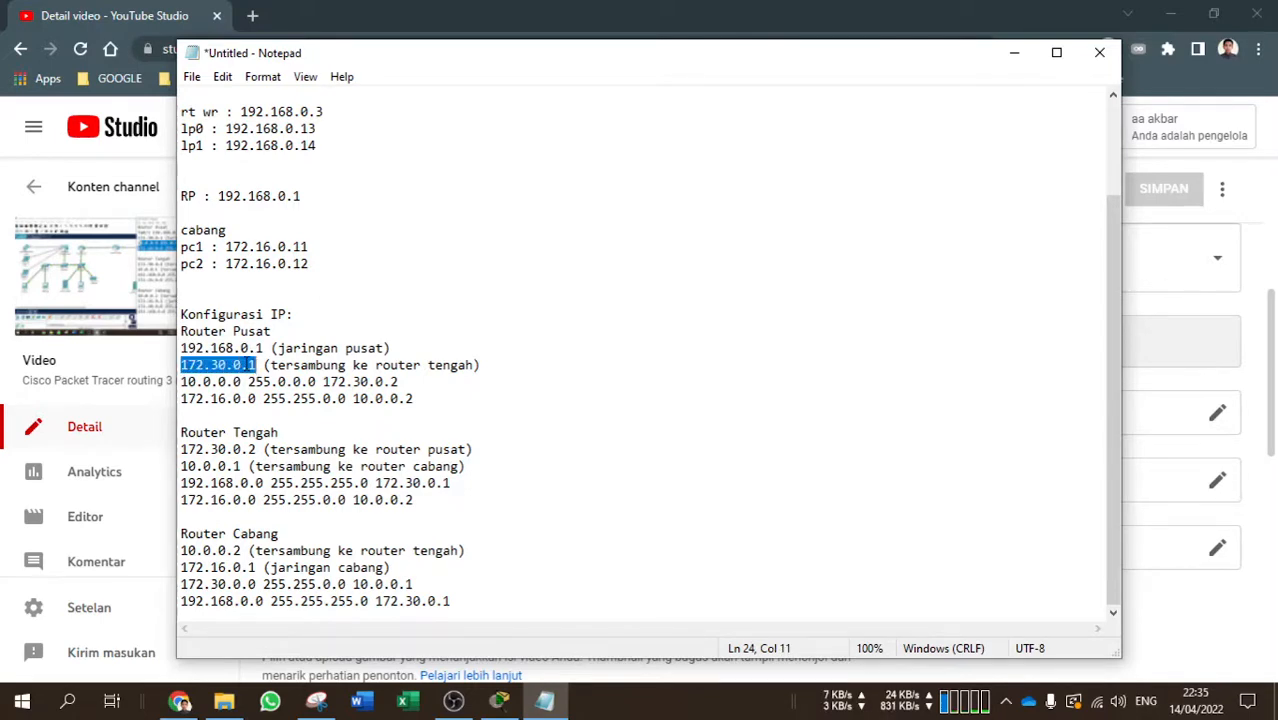
# Switch to Packet Tracer and set Router Pusat's FastEthernet0/1 to IPv4 address 172.30.0.1 with subnet mask 255.255.0.0
pyautogui.click(499, 700)
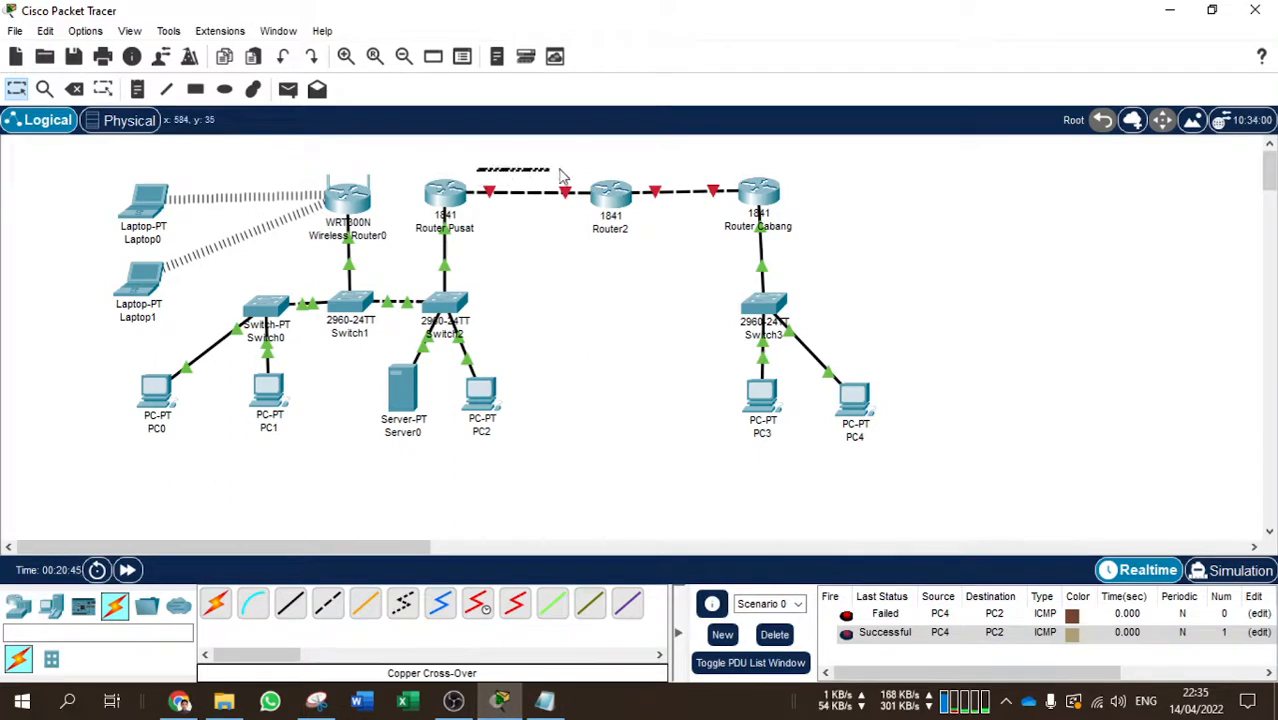
pyautogui.click(447, 200)
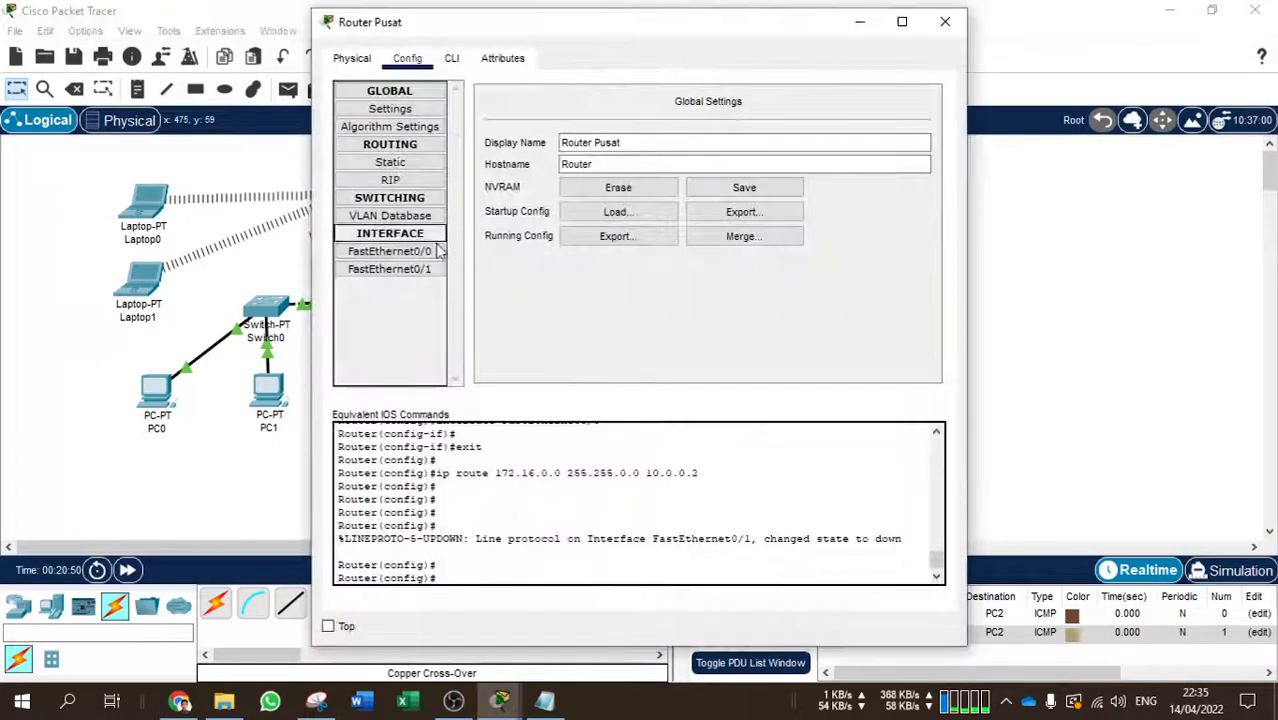
pyautogui.click(424, 272)
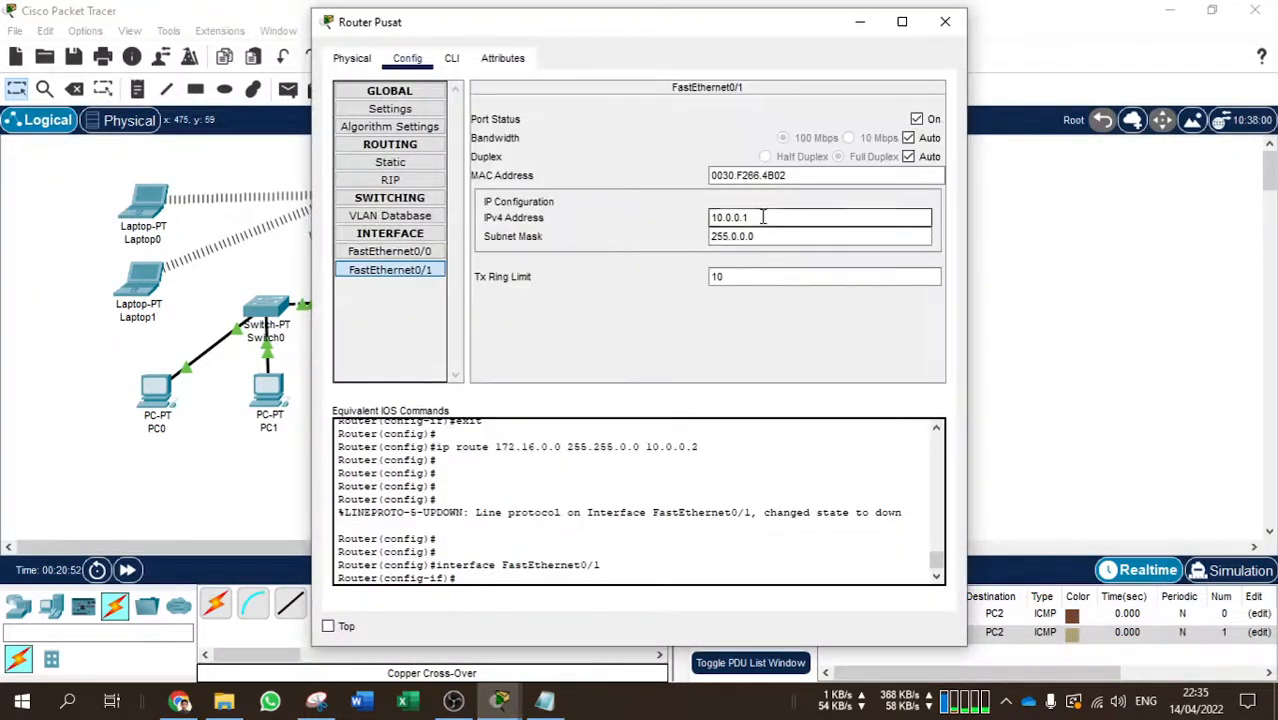
pyautogui.moveTo(770, 217); pyautogui.dragTo(684, 220)
pyautogui.write('172.30.0.1')
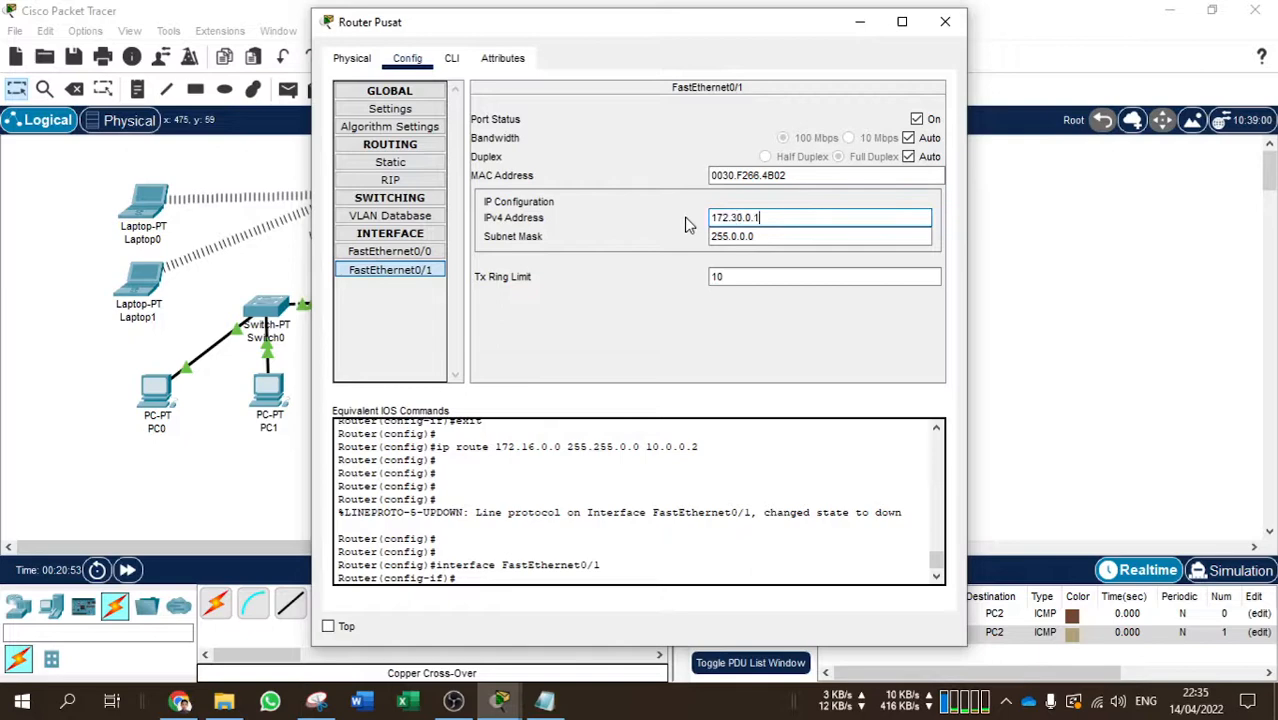
pyautogui.click(765, 236)
pyautogui.moveTo(765, 236); pyautogui.dragTo(704, 237)
pyautogui.press('BackSpace')
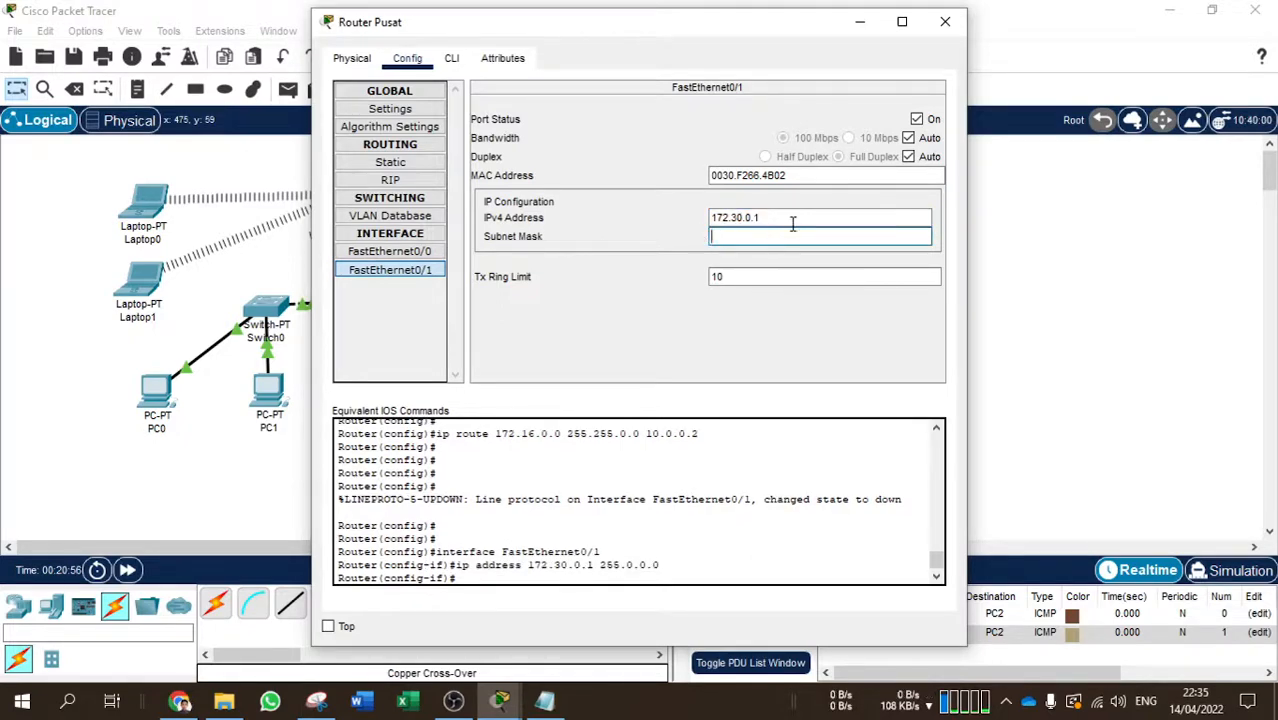
pyautogui.click(775, 217)
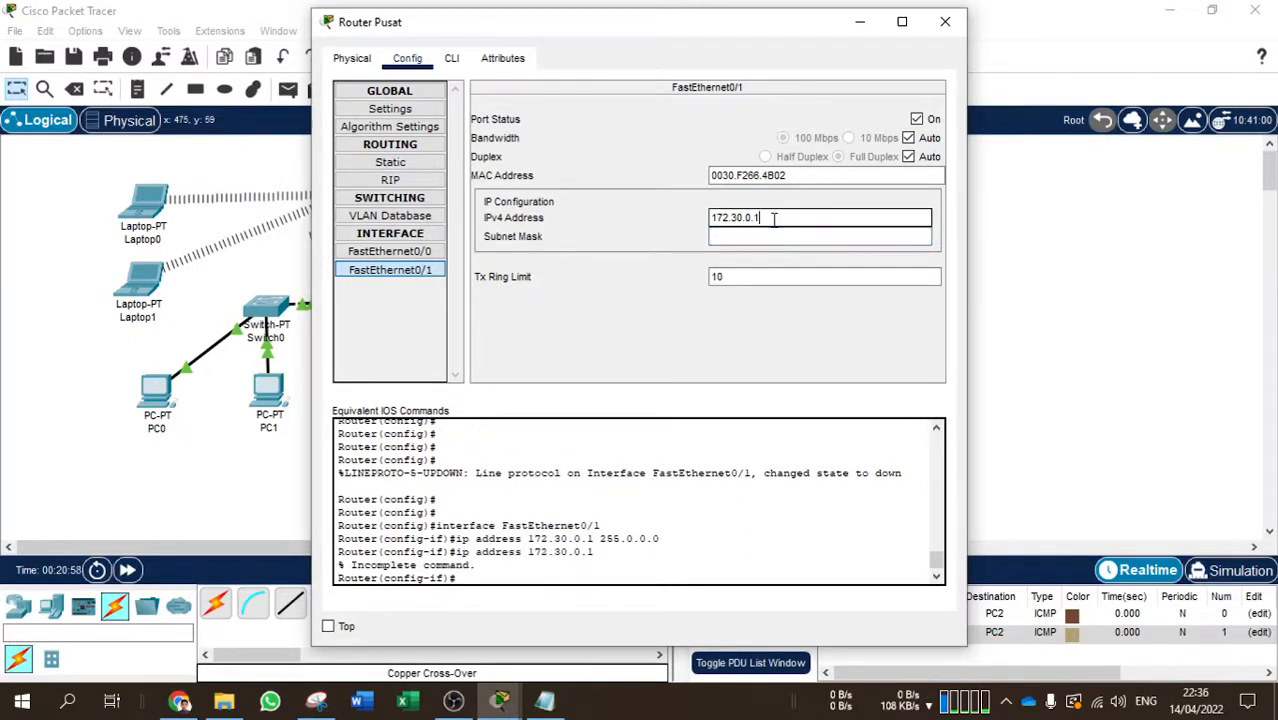
pyautogui.press('Return')
pyautogui.click(770, 237)
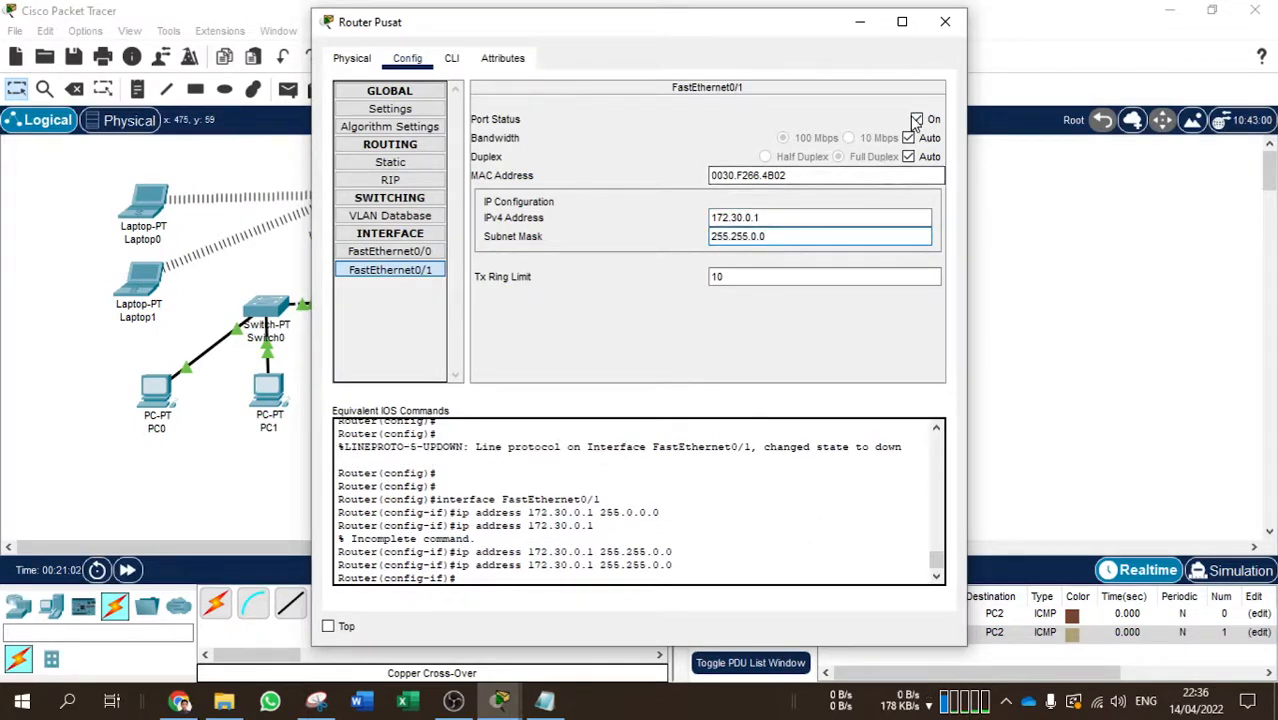
pyautogui.click(944, 23)
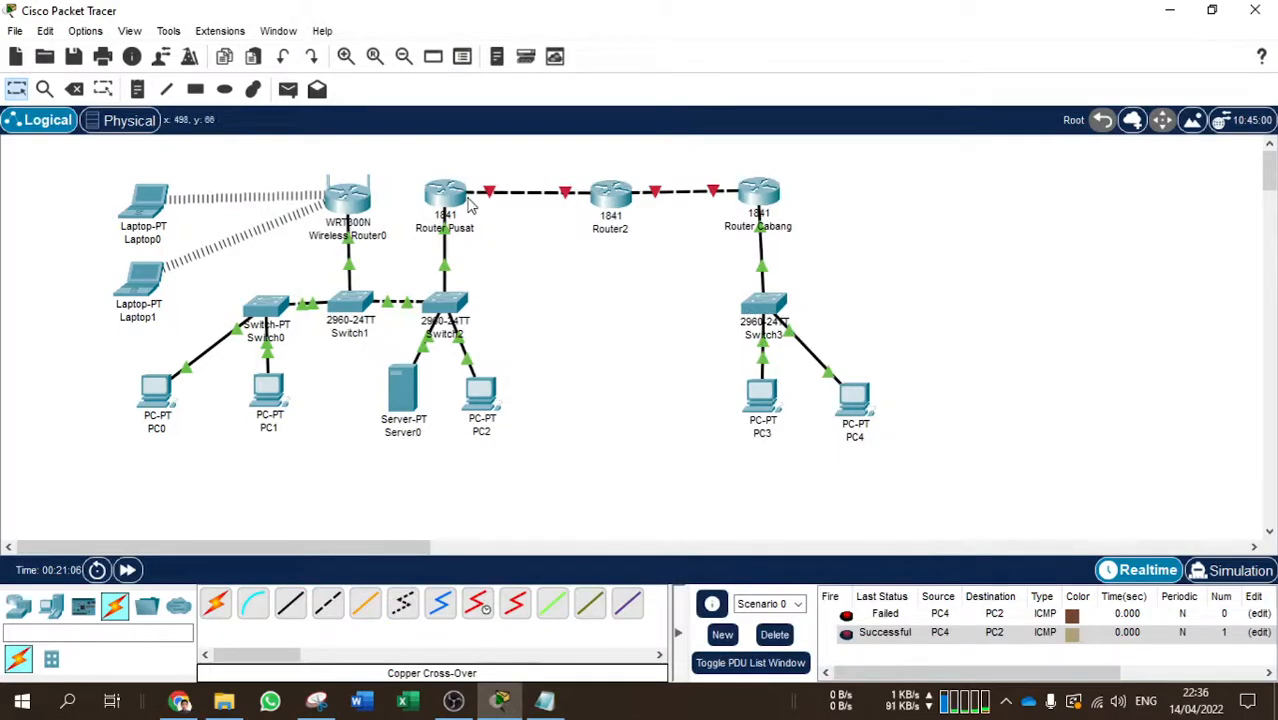
# Nudge Router2 slightly towards Router Pusat and view its global configuration settings
pyautogui.moveTo(615, 200); pyautogui.dragTo(607, 201)
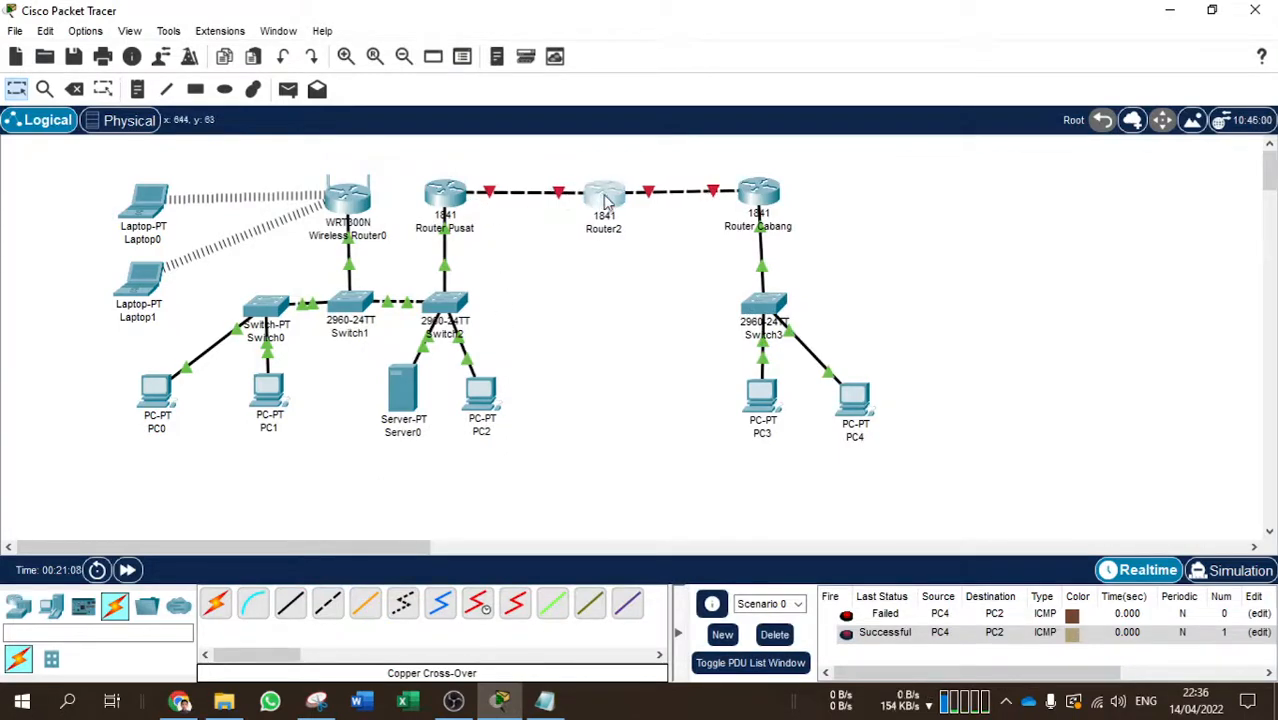
pyautogui.click(604, 203)
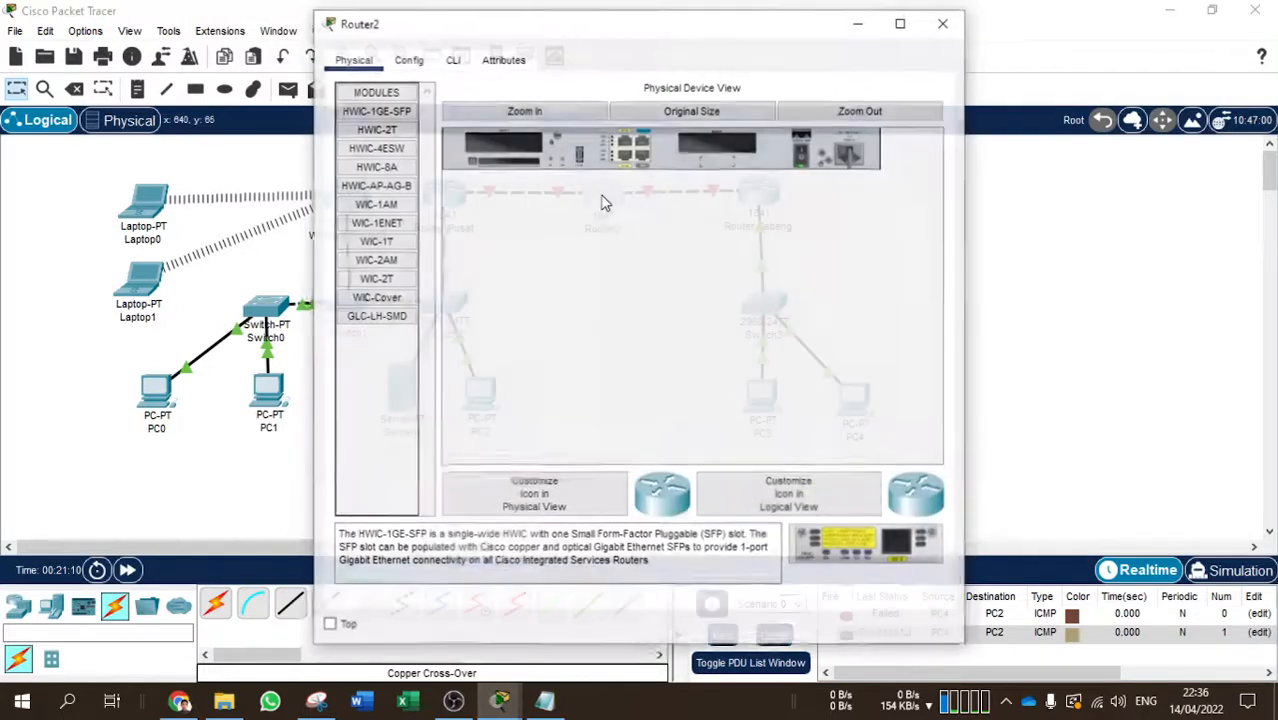
pyautogui.click(407, 59)
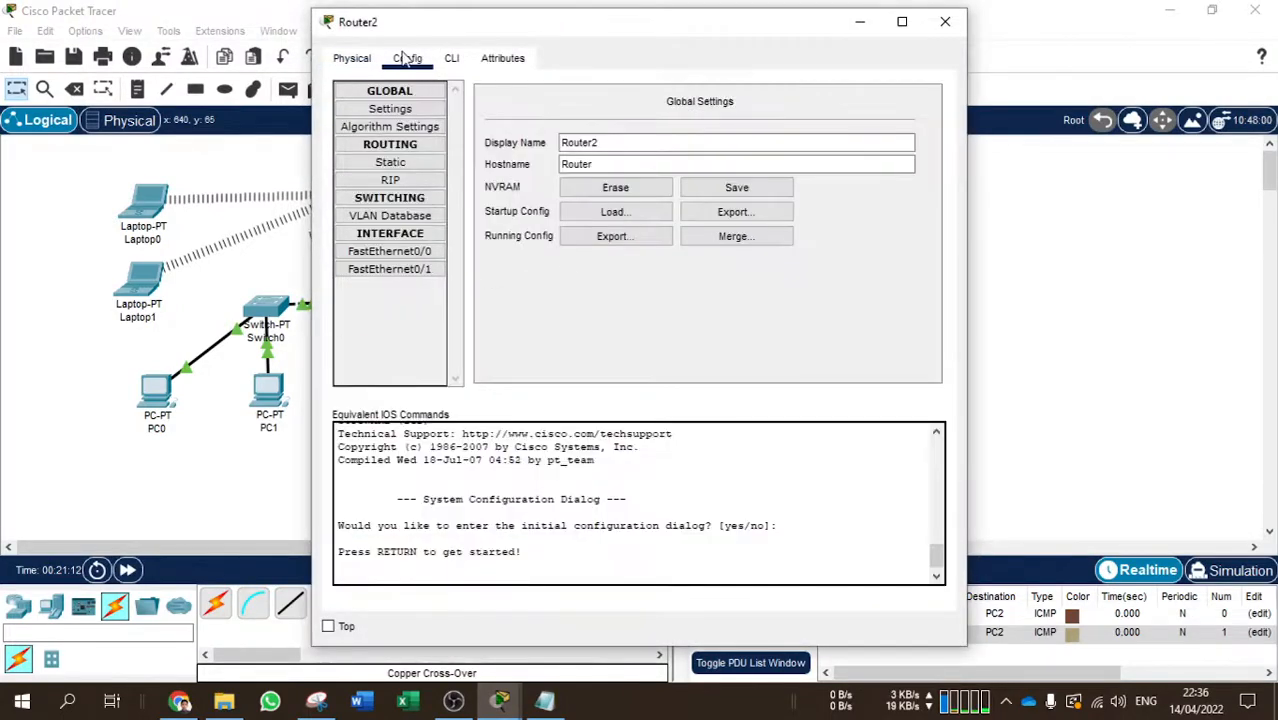
pyautogui.click(944, 22)
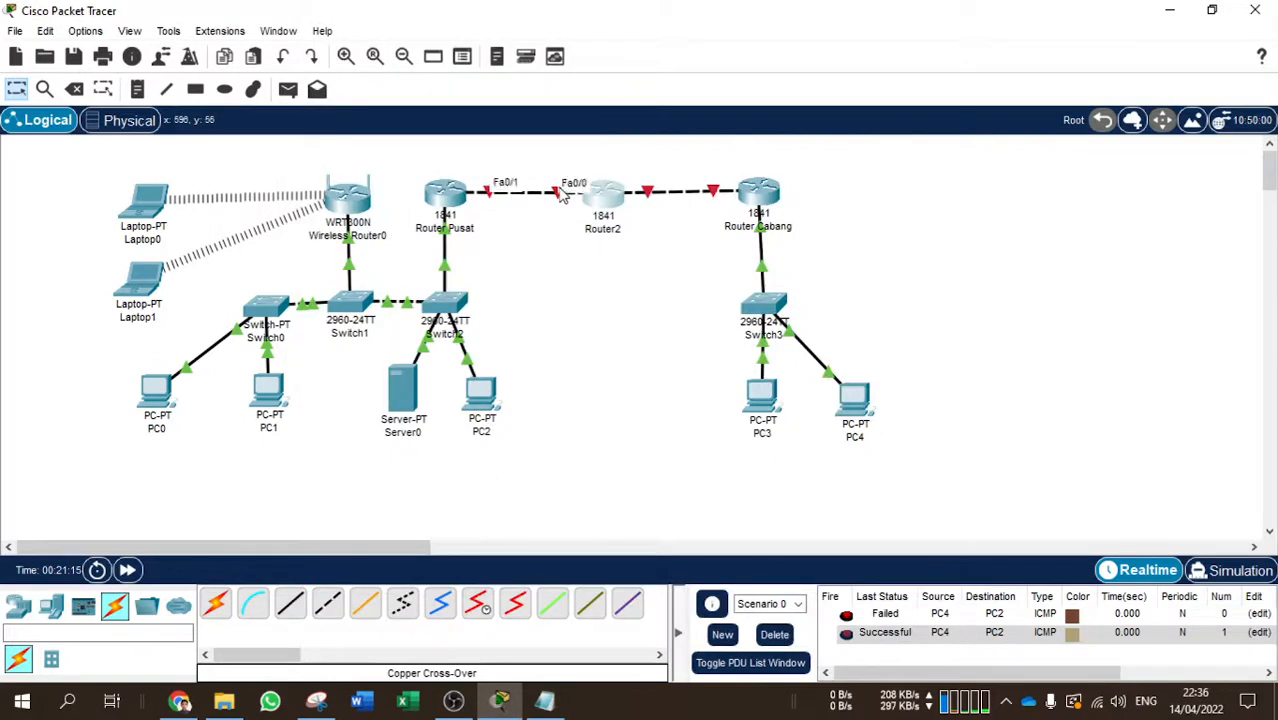
# Using the Router Tengah entry in Notepad, enable Router2's FastEthernet0/0 and assign it 172.30.0.2 with subnet mask 255.255.0.0
pyautogui.click(590, 196)
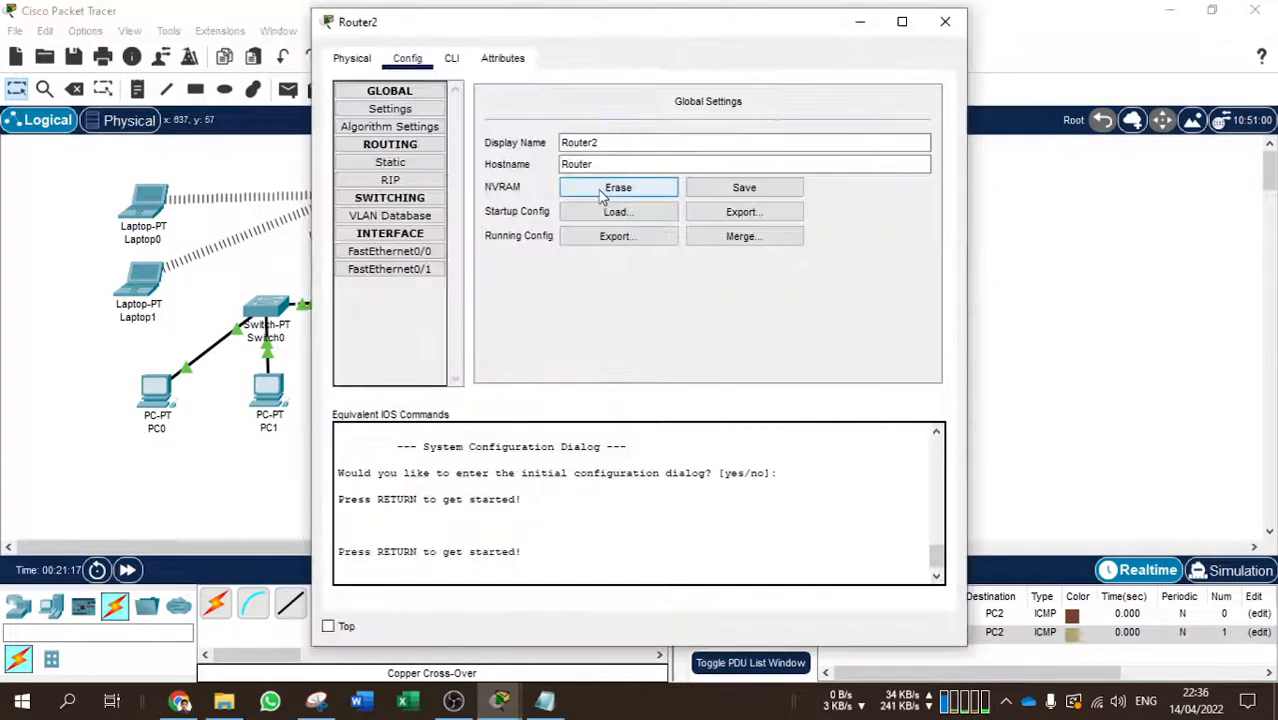
pyautogui.click(390, 252)
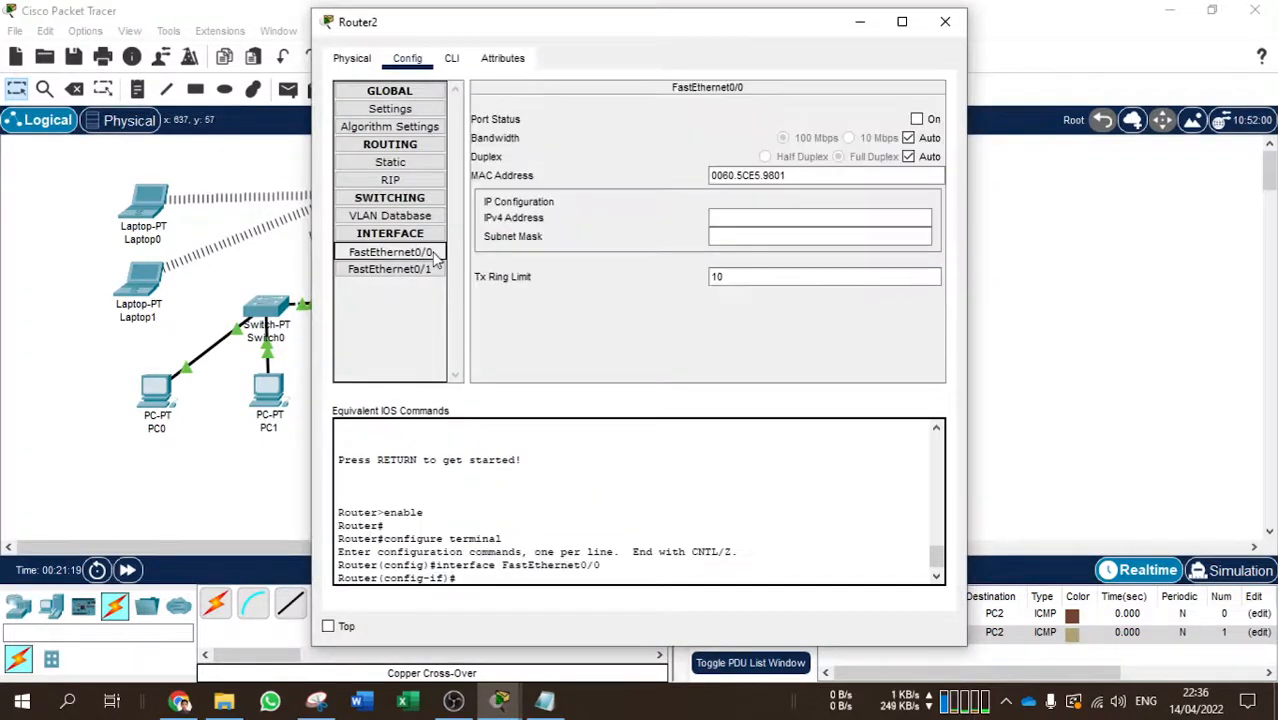
pyautogui.click(544, 700)
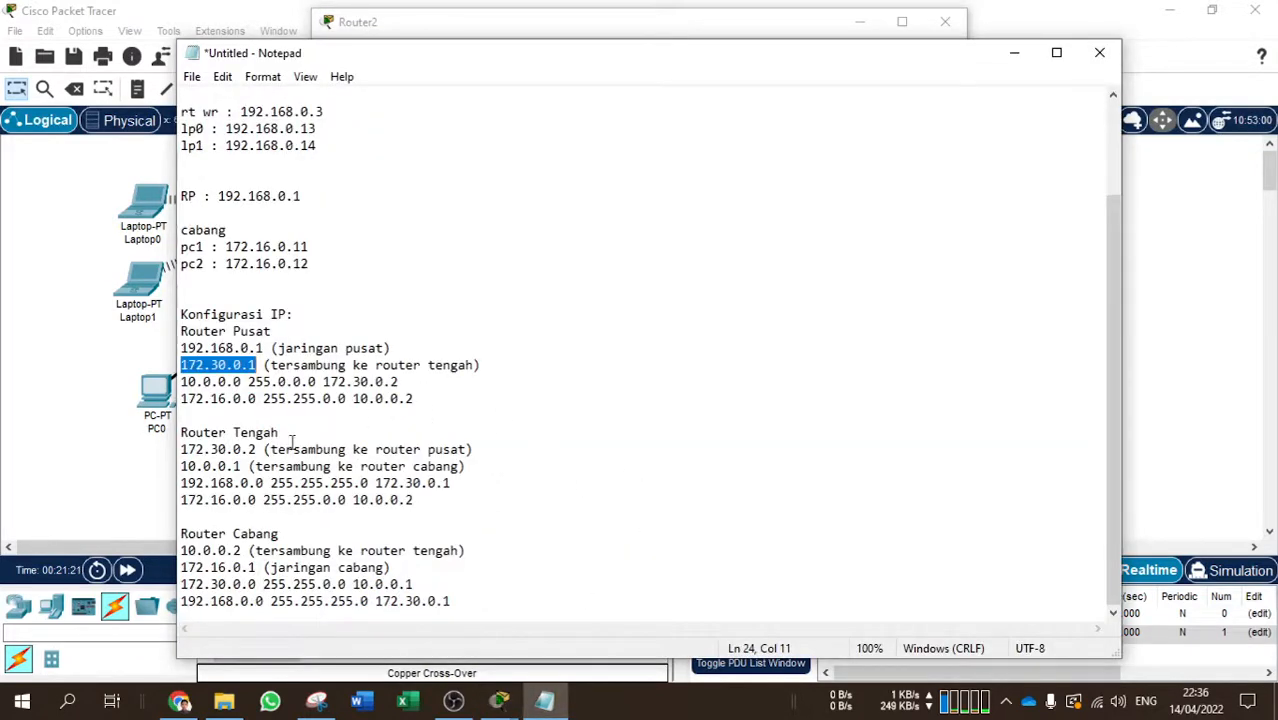
pyautogui.moveTo(182, 451); pyautogui.dragTo(246, 453)
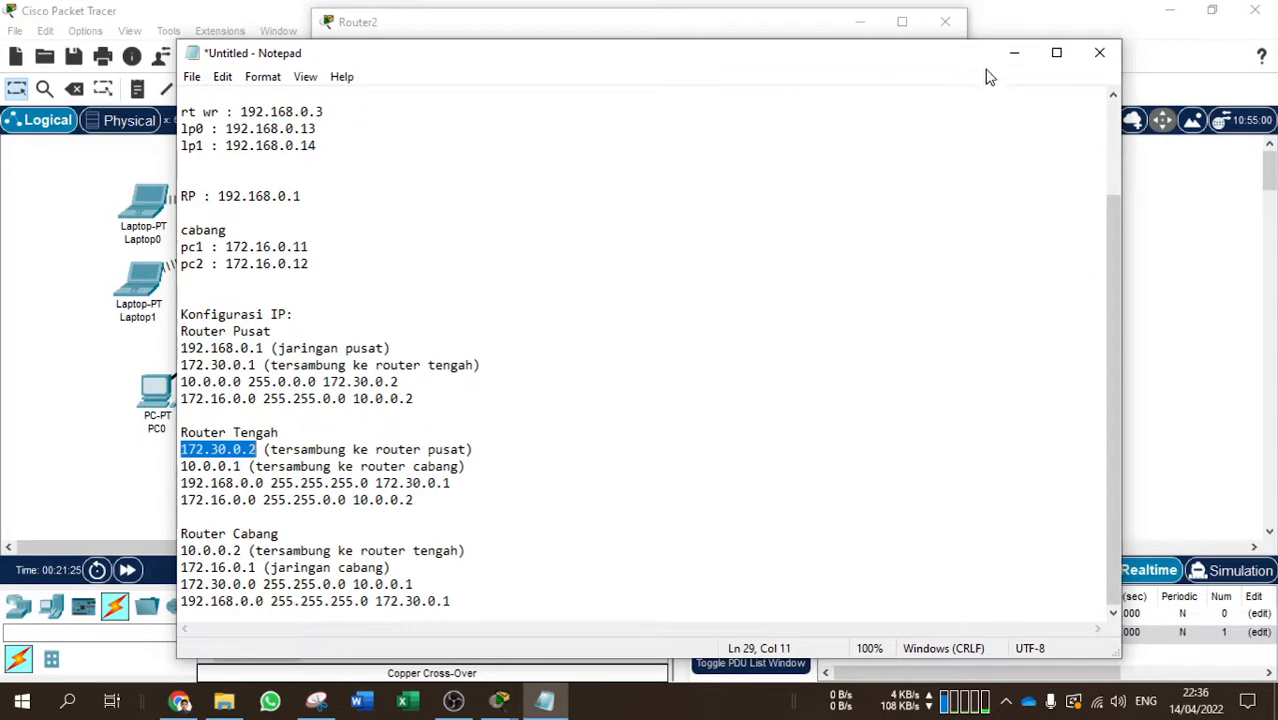
pyautogui.click(1013, 52)
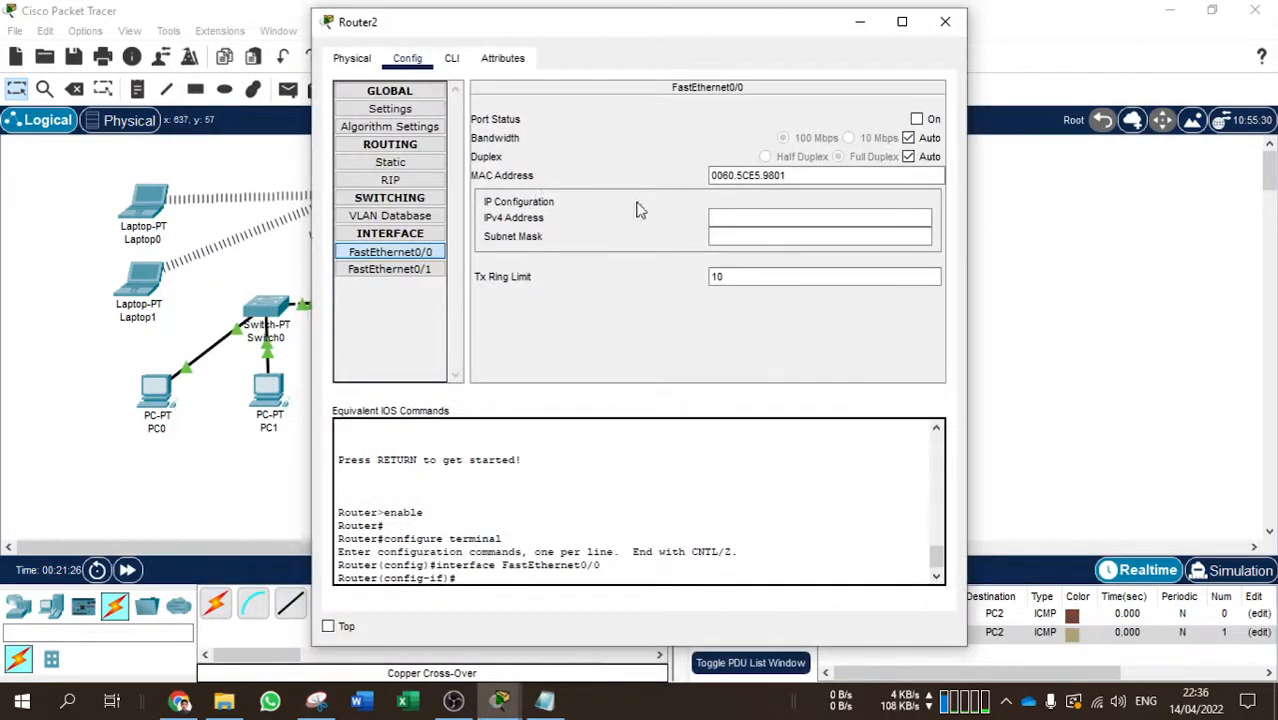
pyautogui.click(917, 119)
pyautogui.click(753, 217)
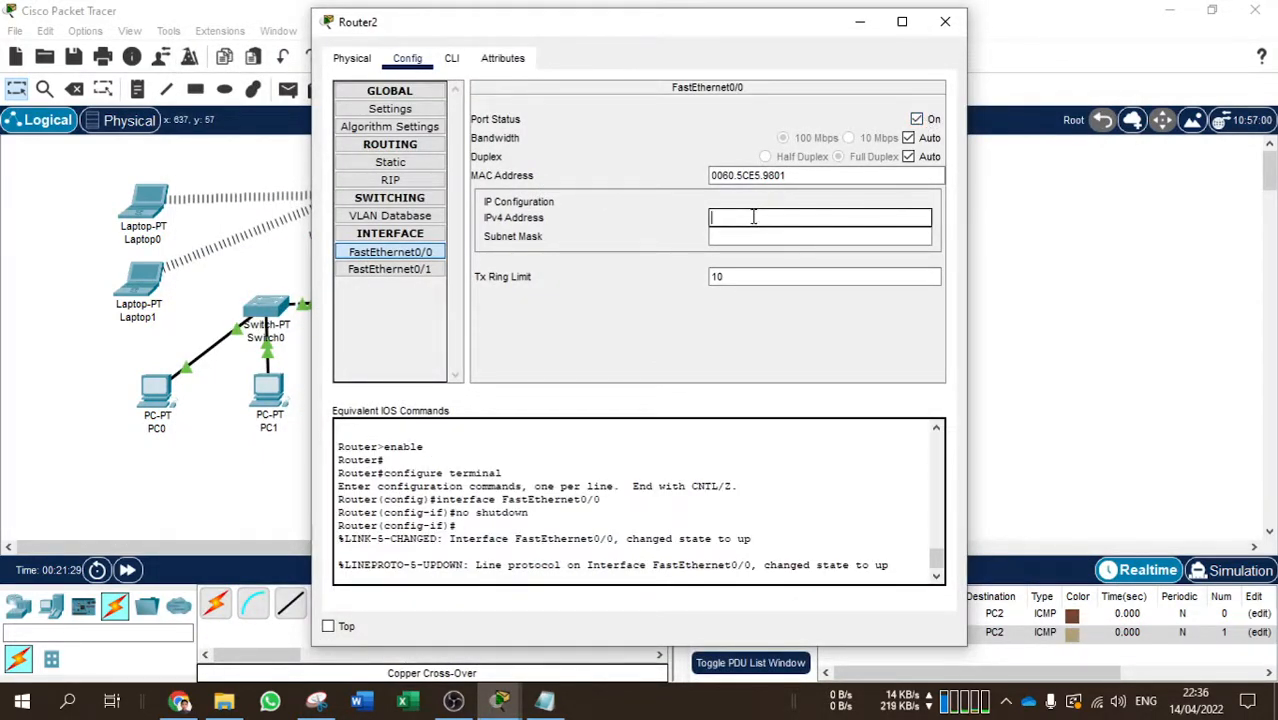
pyautogui.write('172.30.0.2')
pyautogui.press('Return')
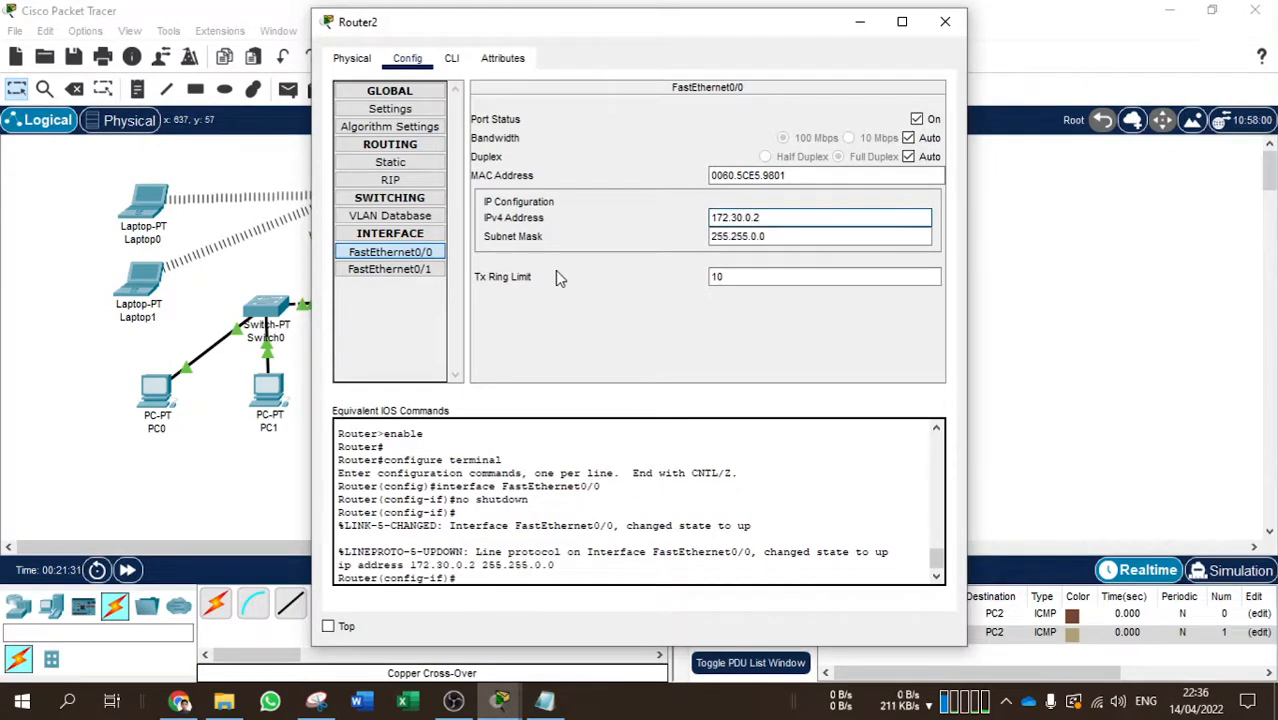
pyautogui.click(944, 21)
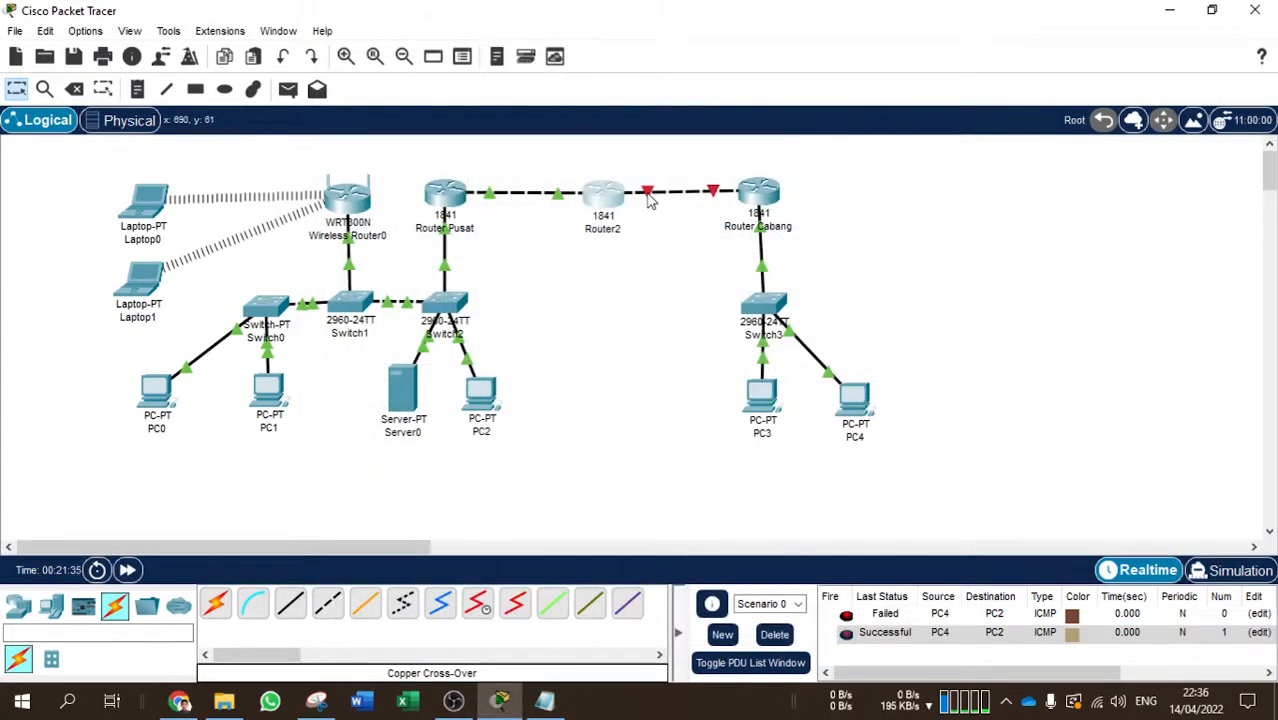
# Open Router2's FastEthernet0/1 settings and copy the address 10.0.0.1 from the Router Tengah section of the Notepad list
pyautogui.moveTo(648, 197)
pyautogui.click(620, 198)
pyautogui.click(390, 270)
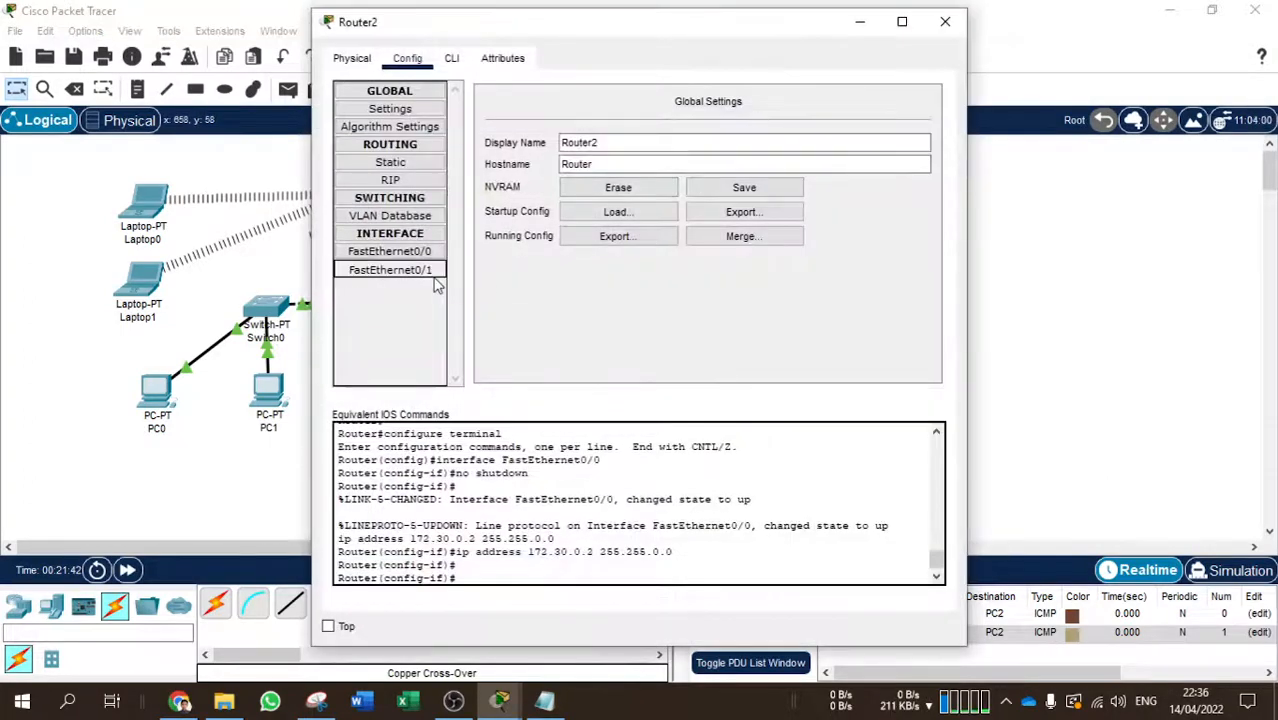
pyautogui.click(544, 700)
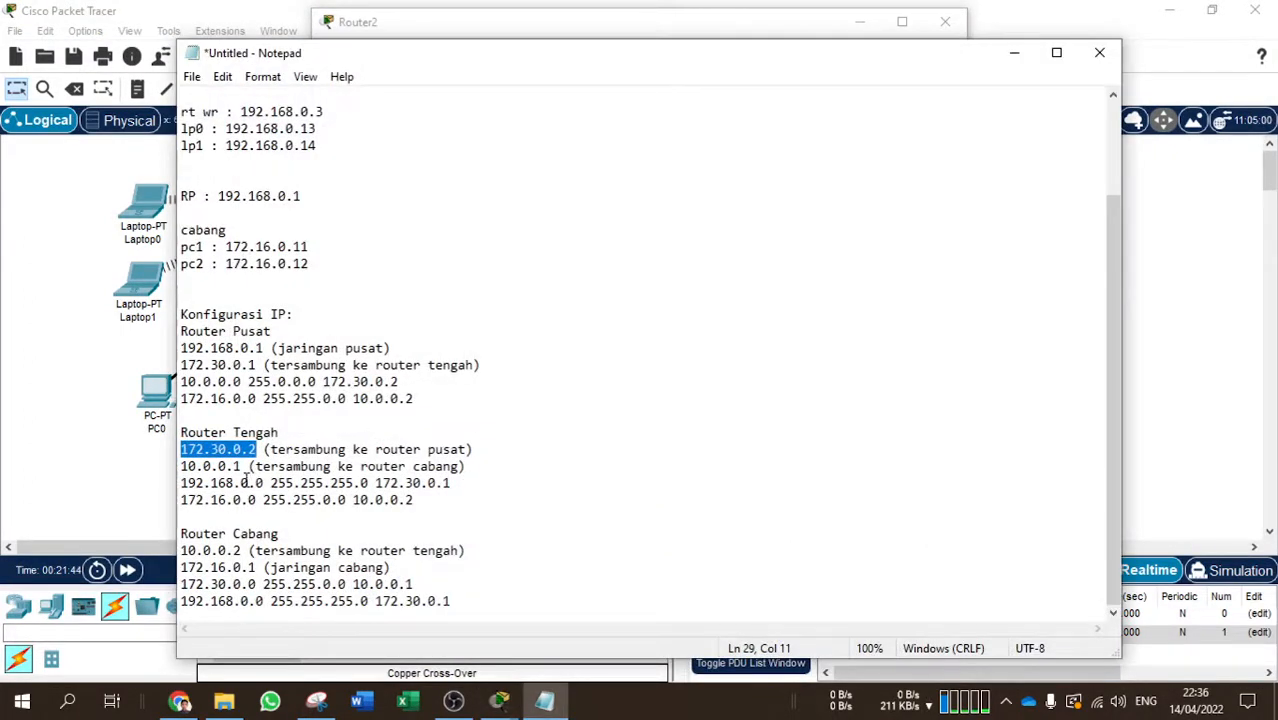
pyautogui.moveTo(241, 467); pyautogui.dragTo(180, 468)
pyautogui.hotkey('ctrl', 'c')
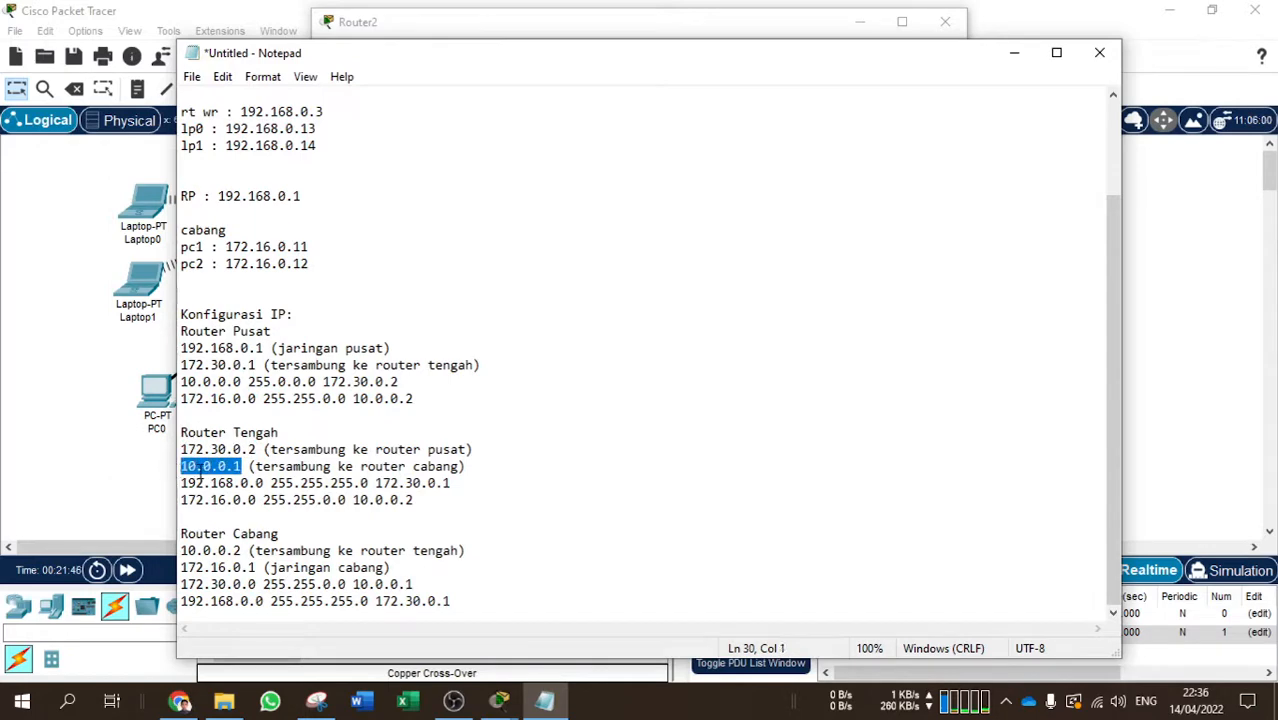
pyautogui.click(1099, 52)
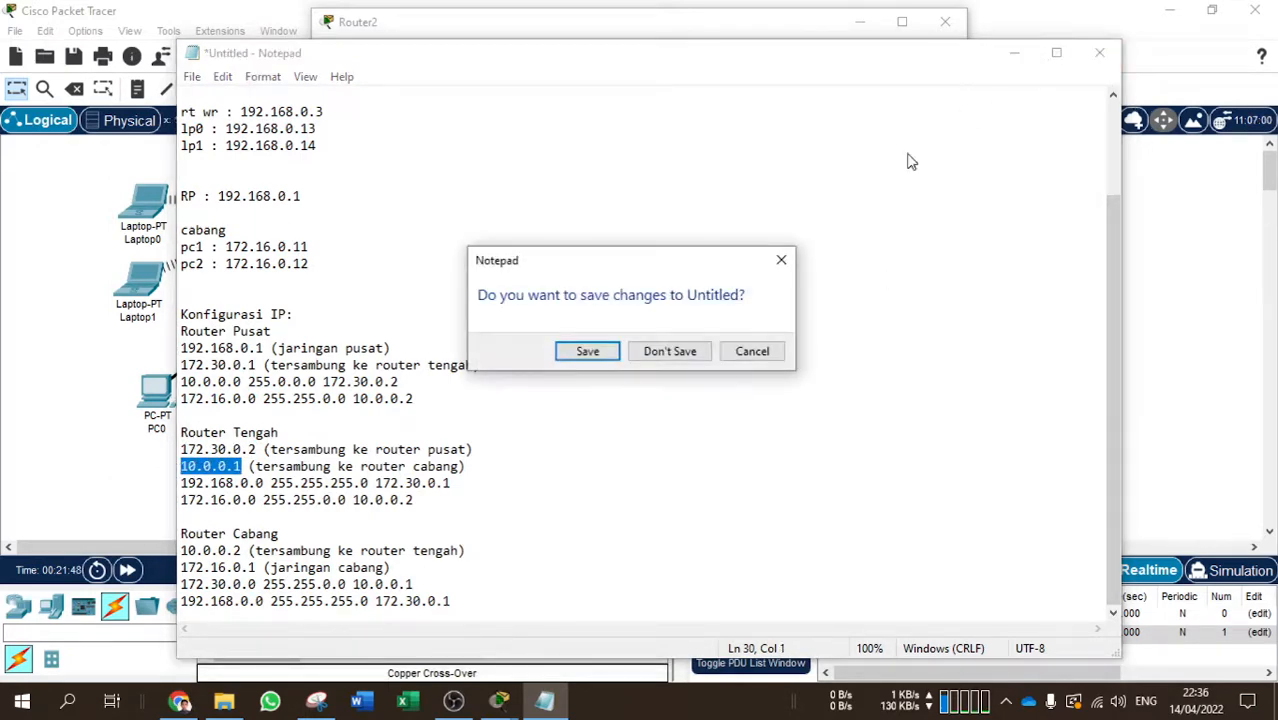
pyautogui.click(752, 354)
pyautogui.click(1012, 52)
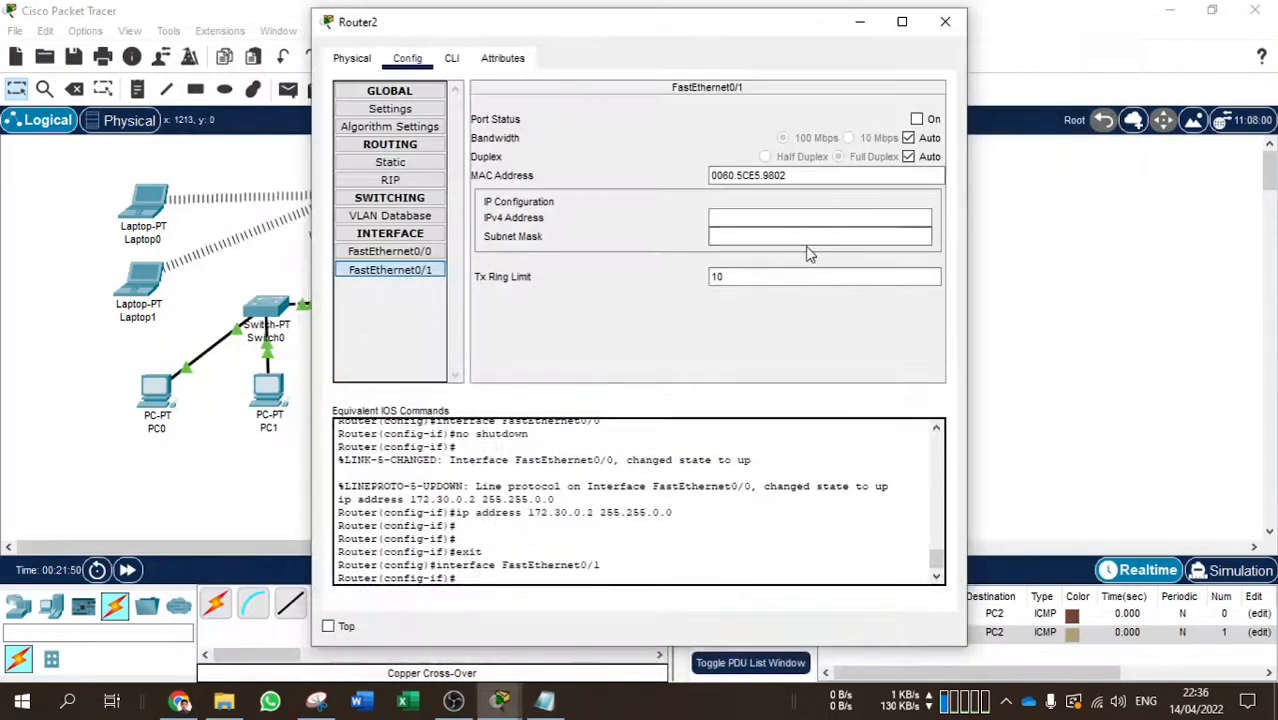
# Assign Router2's FastEthernet0/1 the address 10.0.0.1 with subnet mask 255.0.0.0 and enable the port
pyautogui.click(779, 217)
pyautogui.hotkey('ctrl', 'v')
pyautogui.click(925, 121)
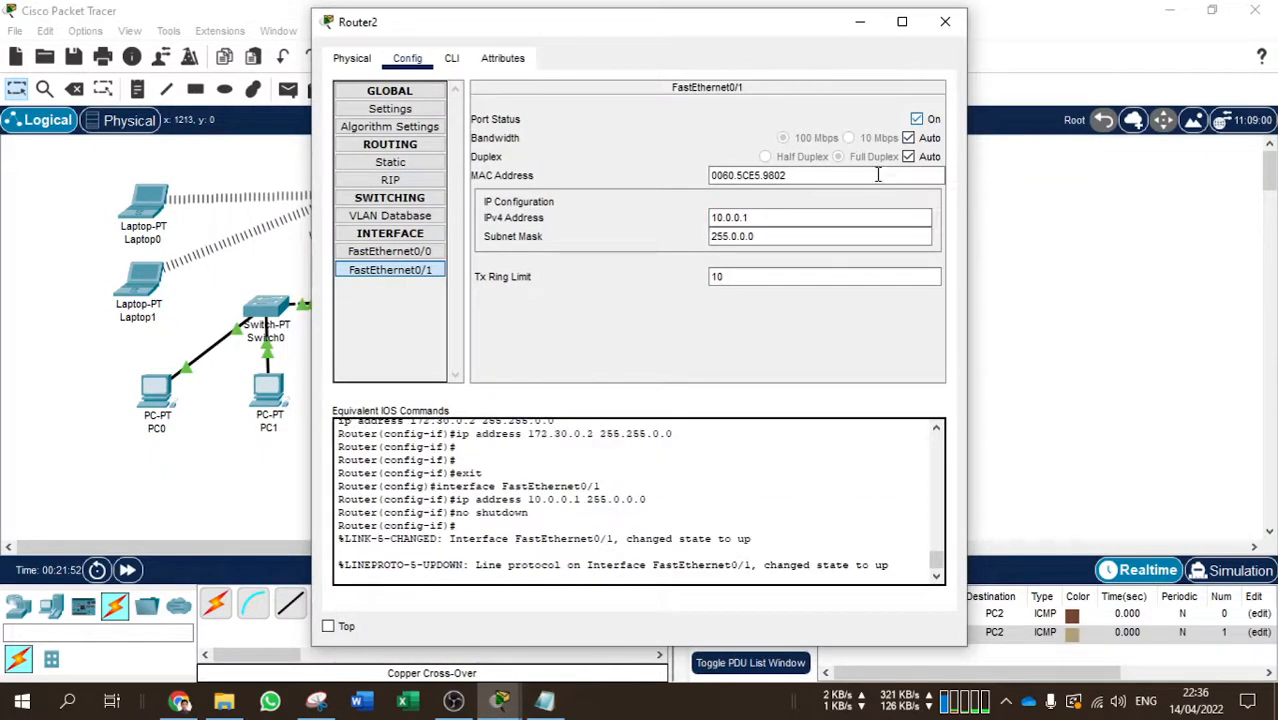
pyautogui.click(785, 240)
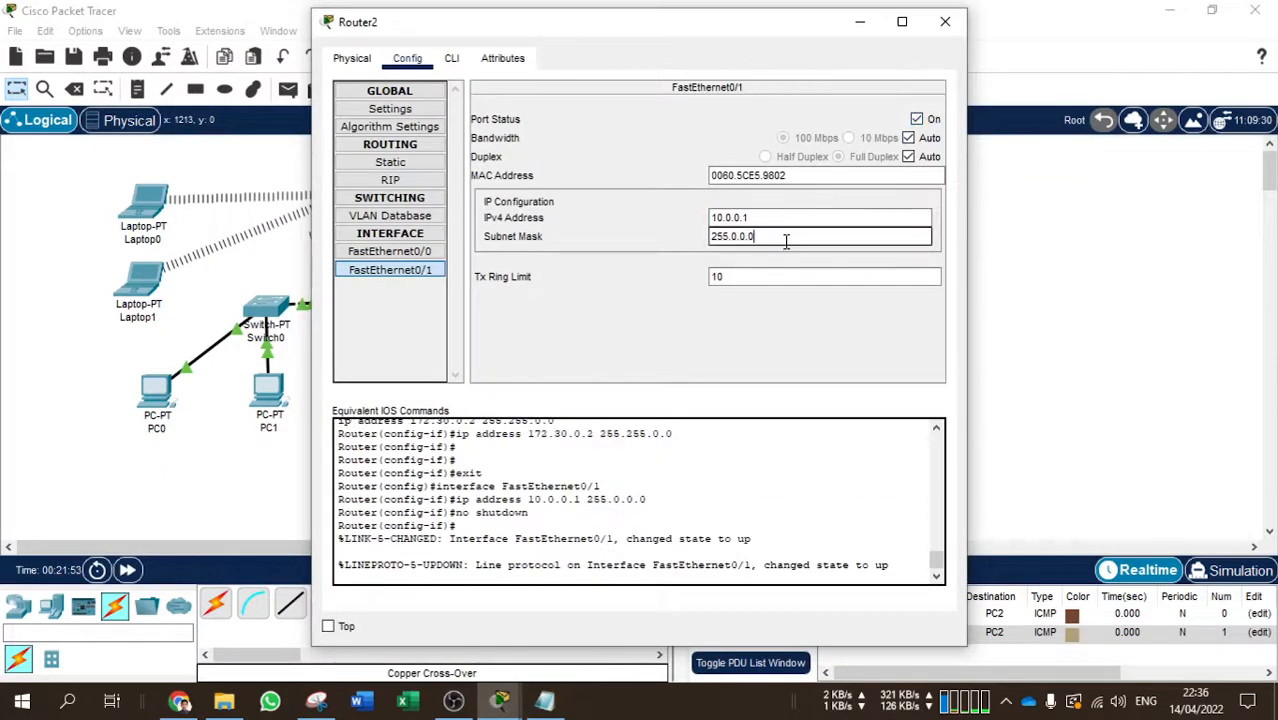
pyautogui.click(944, 21)
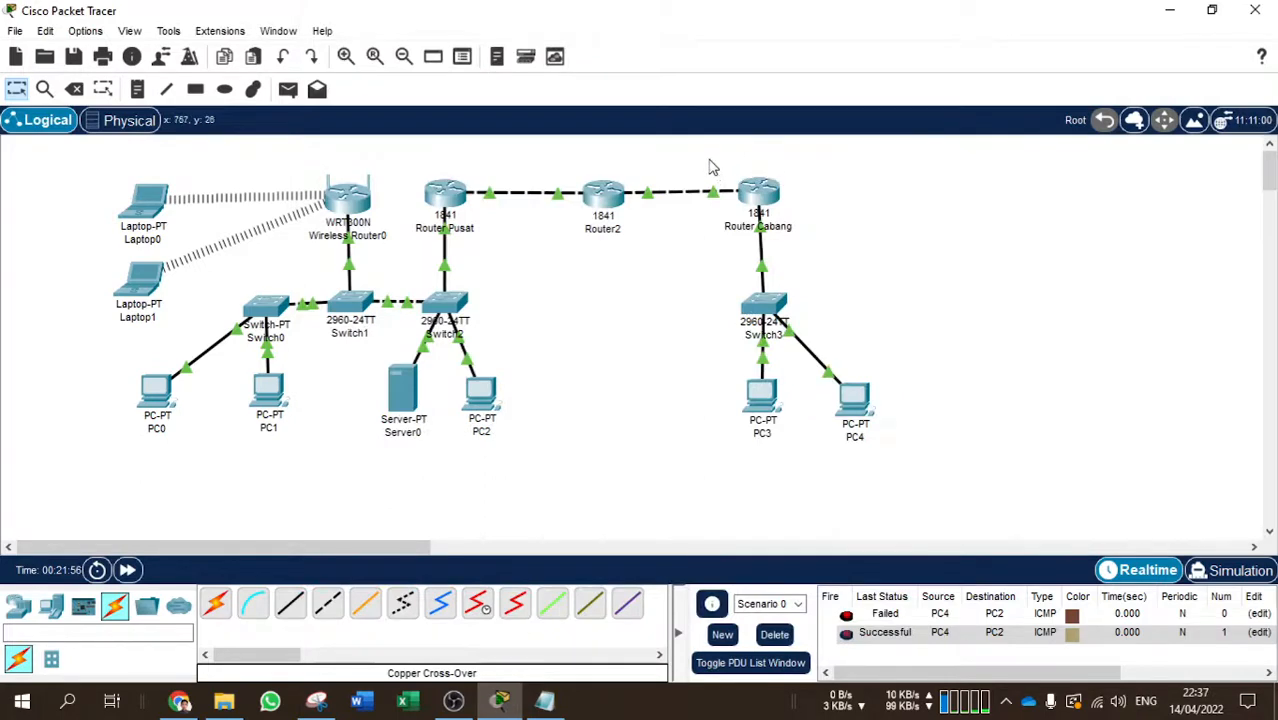
# Check Router Cabang's interface addresses towards the middle router and the branch network in the Notepad list
pyautogui.moveTo(708, 160); pyautogui.dragTo(885, 266)
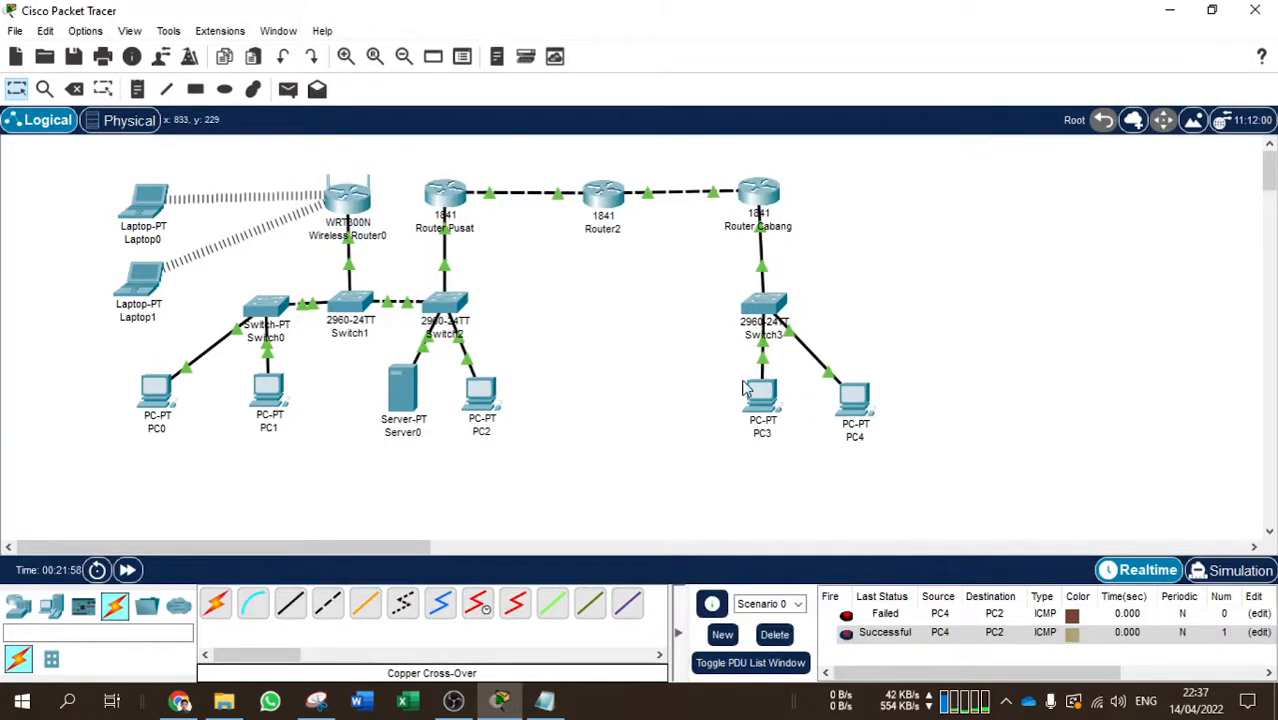
pyautogui.click(544, 700)
pyautogui.click(240, 567)
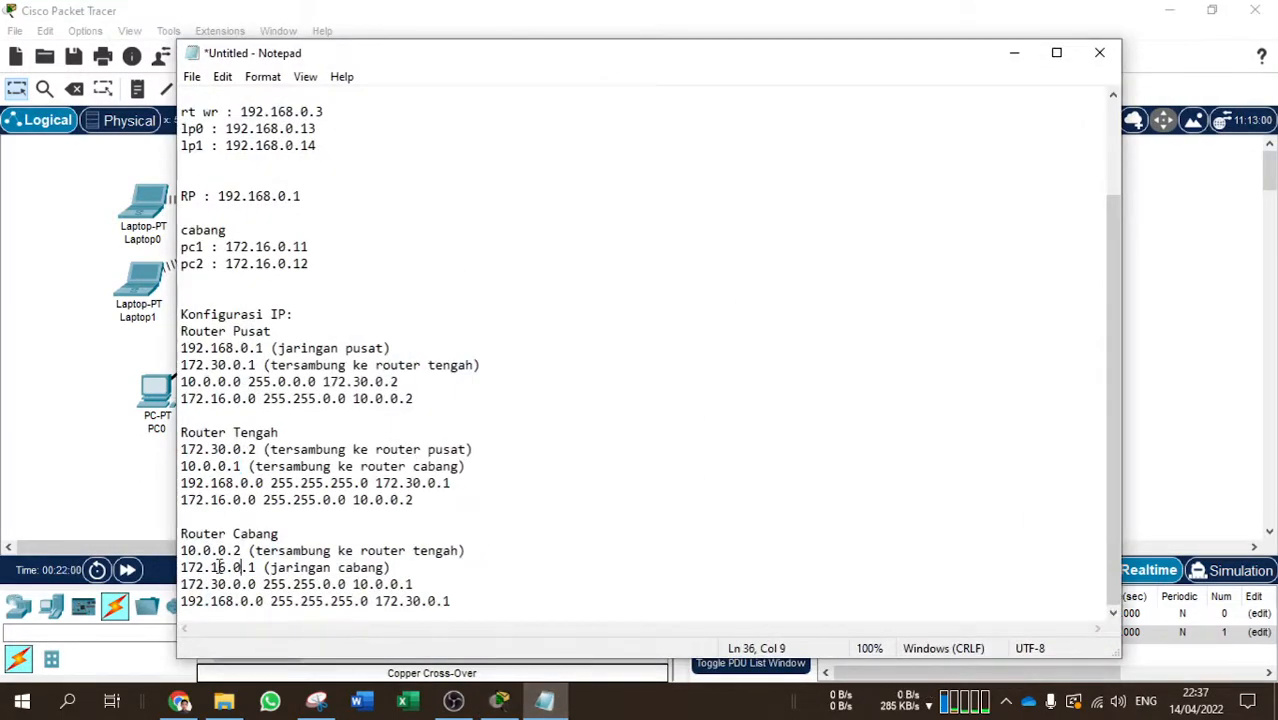
pyautogui.moveTo(181, 550); pyautogui.dragTo(266, 550)
pyautogui.click(221, 567)
pyautogui.click(1014, 56)
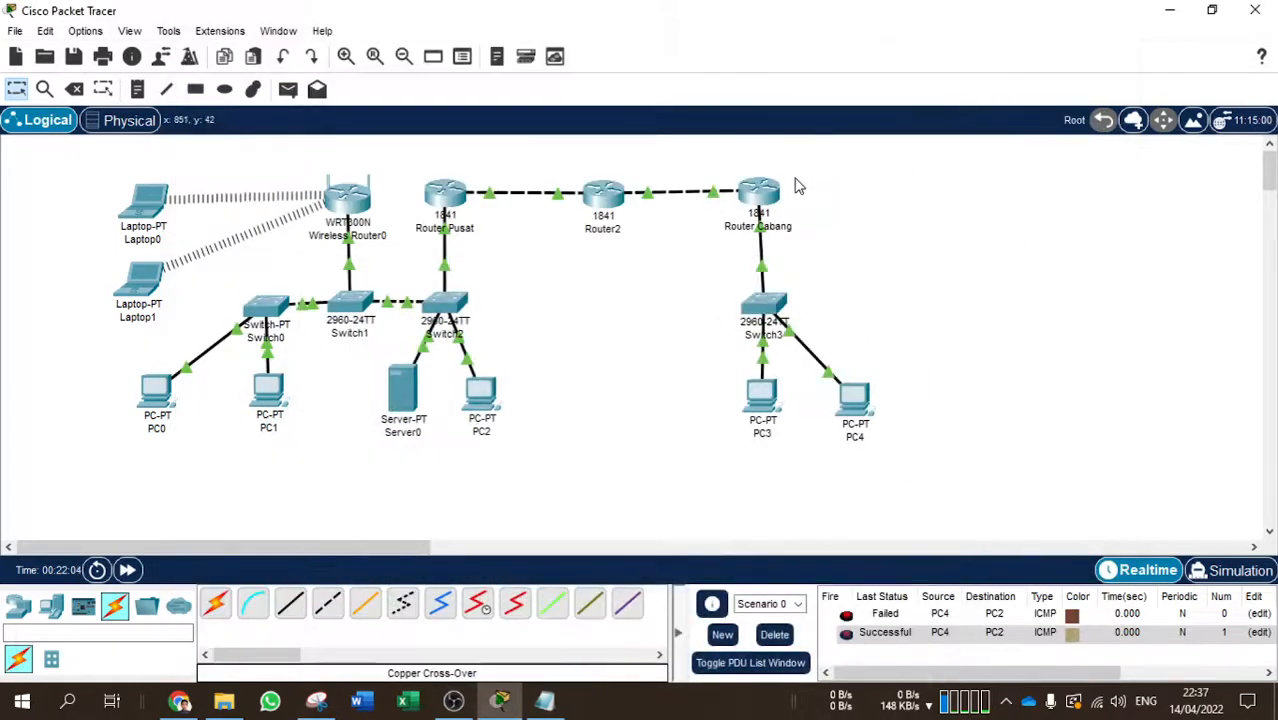
# Check the addresses assigned to Router Cabang's FastEthernet0/0 and FastEthernet0/1 interfaces
pyautogui.click(751, 200)
pyautogui.click(390, 252)
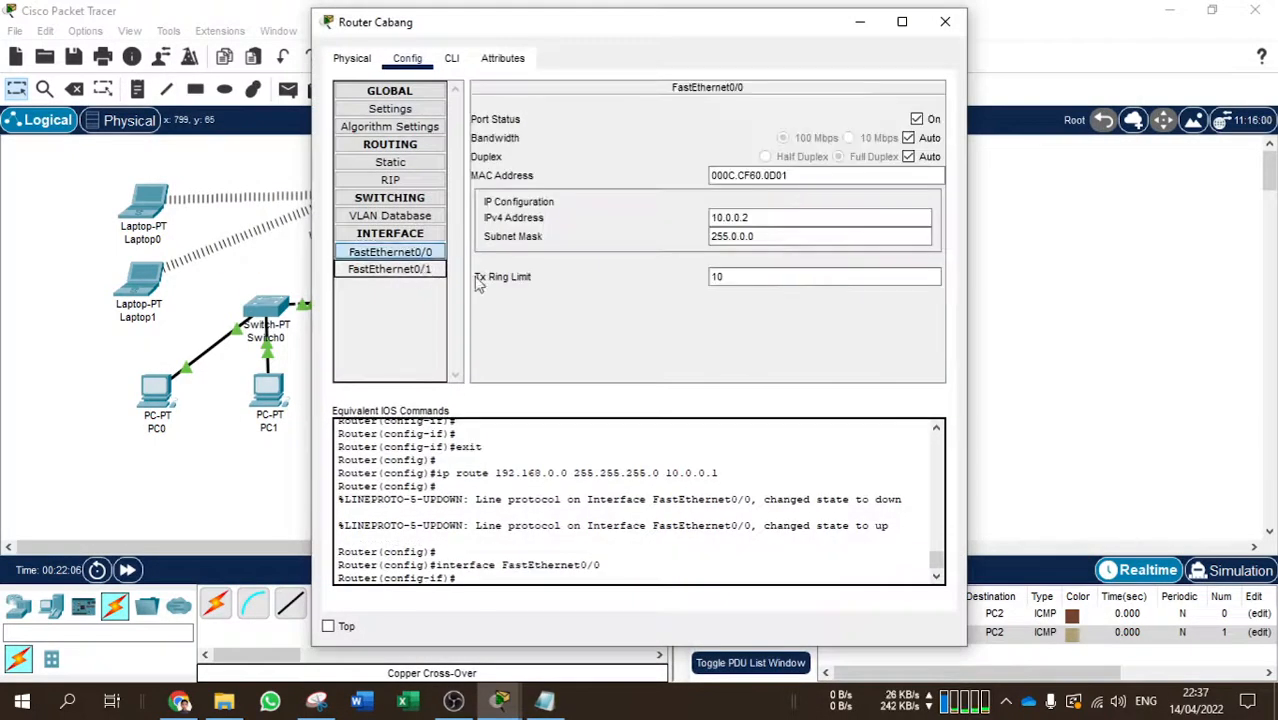
pyautogui.click(390, 269)
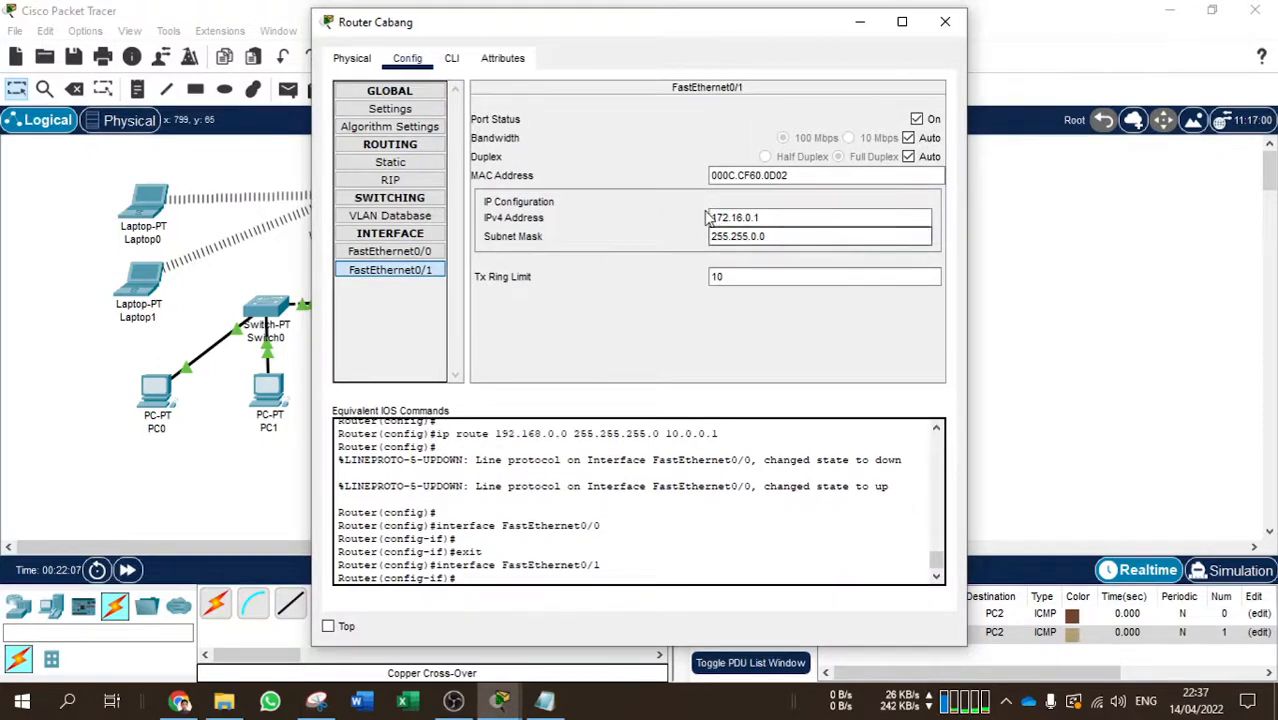
pyautogui.click(945, 21)
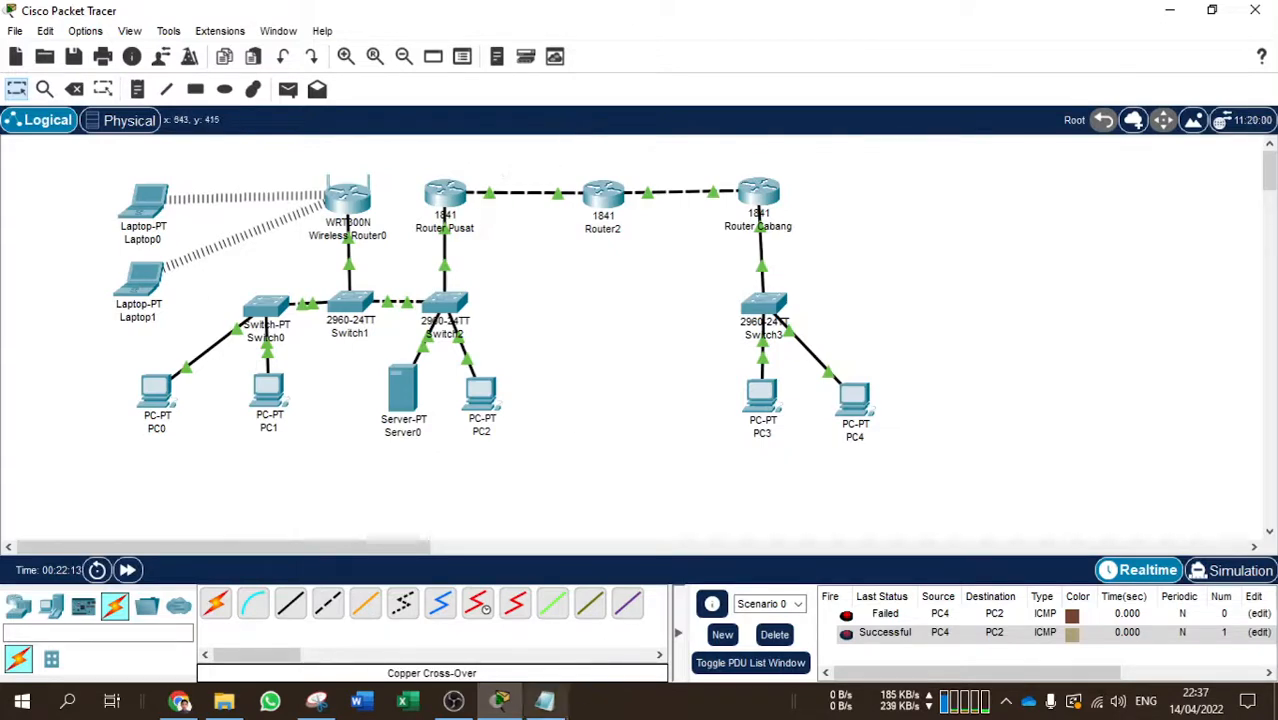
# Review the static route lines for Router Tengah, Router Cabang and Router Pusat in the Notepad list
pyautogui.hotkey('alt', 'Tab')
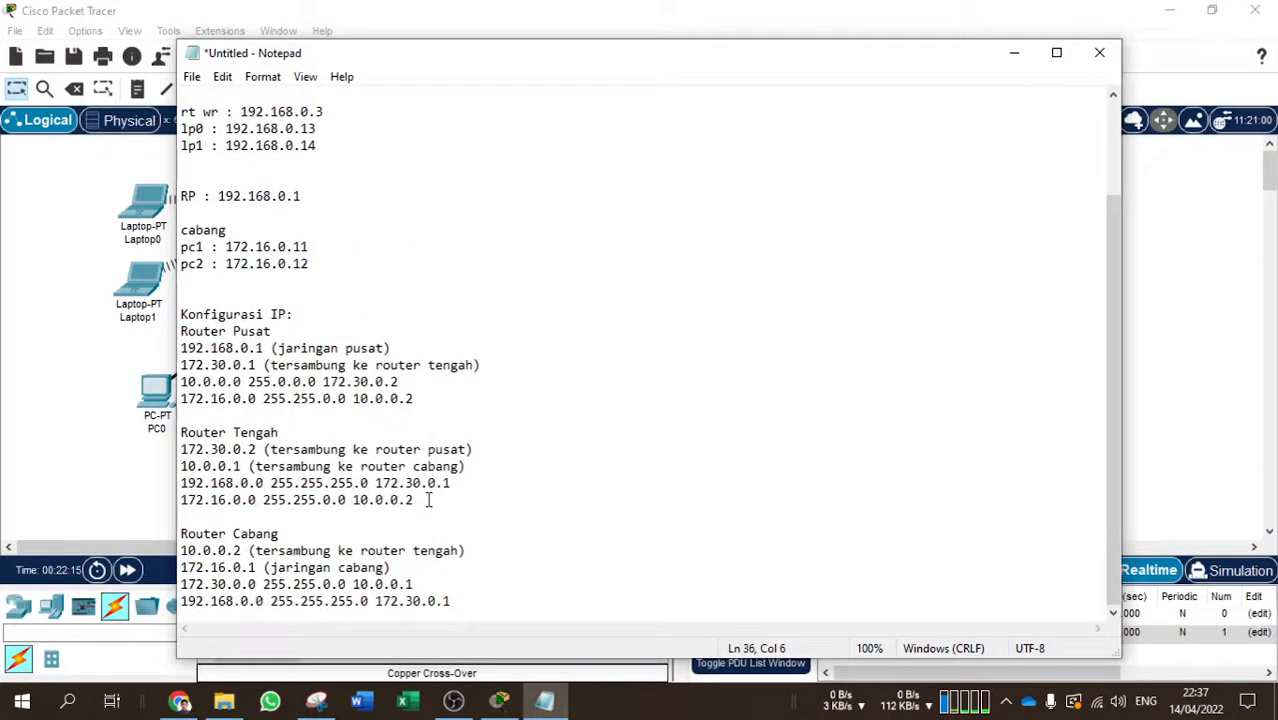
pyautogui.moveTo(428, 499); pyautogui.dragTo(171, 489)
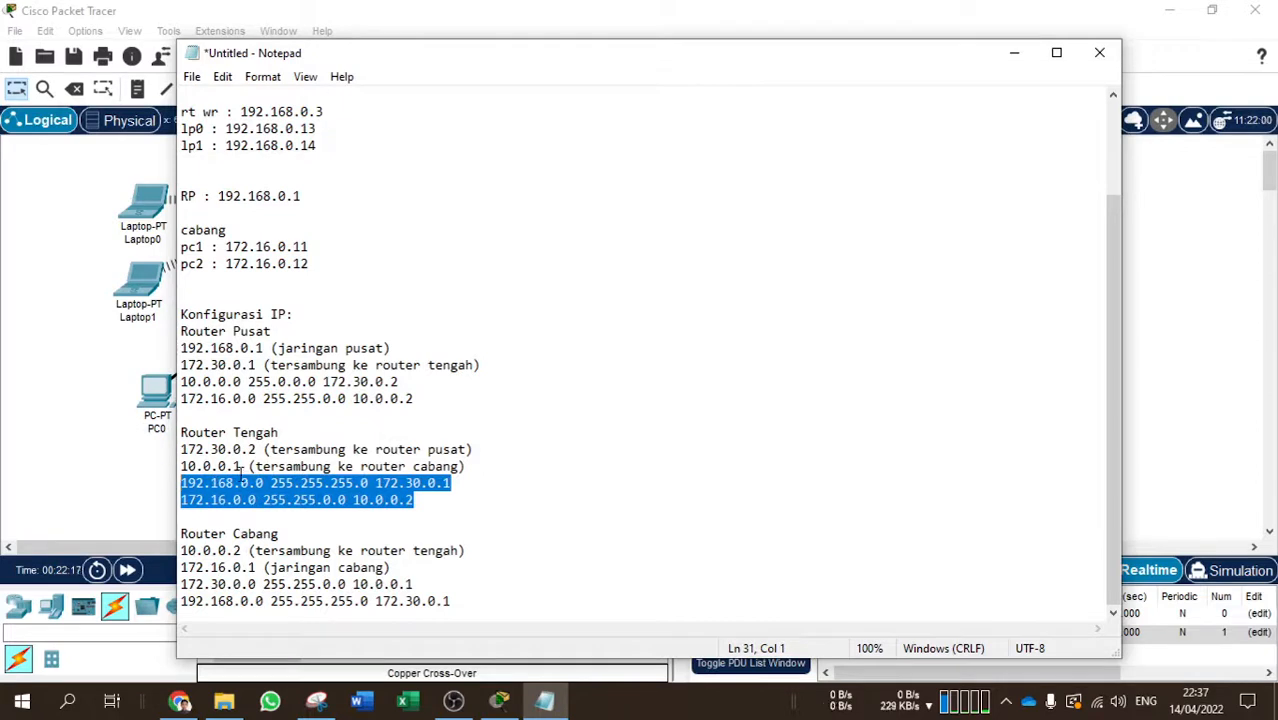
pyautogui.click(348, 537)
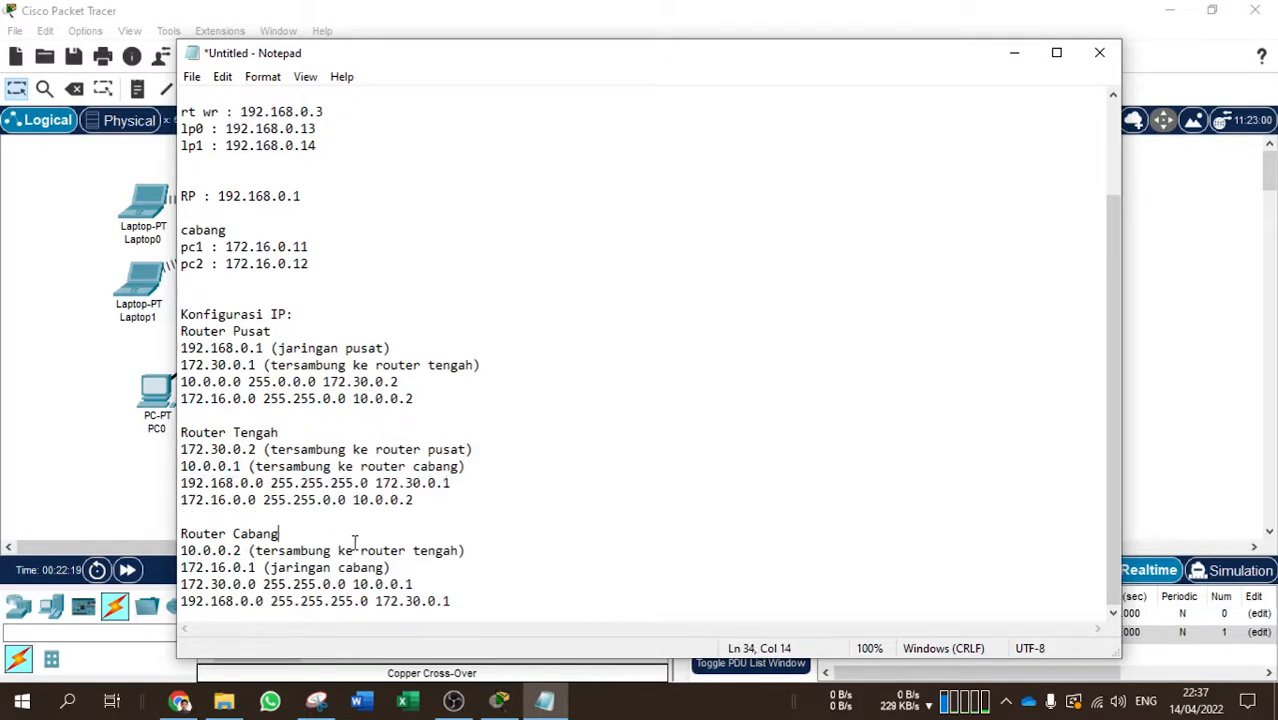
pyautogui.moveTo(451, 601); pyautogui.dragTo(180, 584)
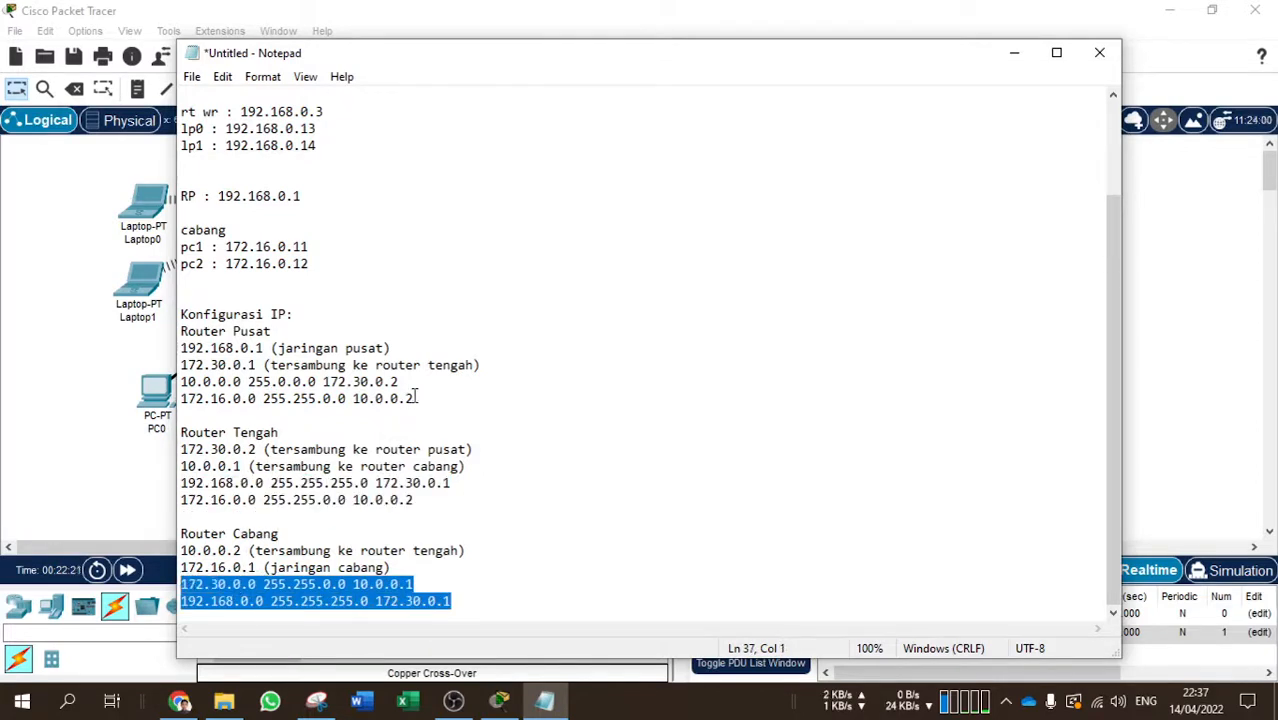
pyautogui.moveTo(417, 397); pyautogui.dragTo(173, 388)
pyautogui.click(181, 415)
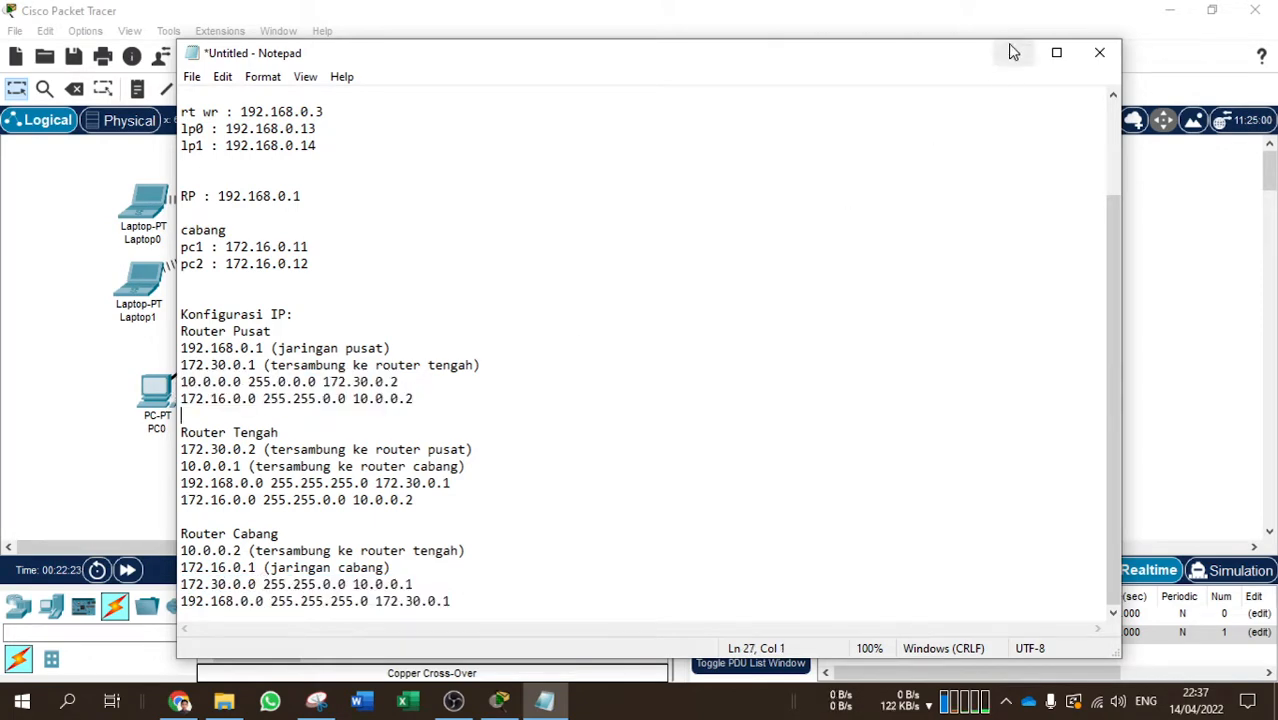
pyautogui.click(1012, 52)
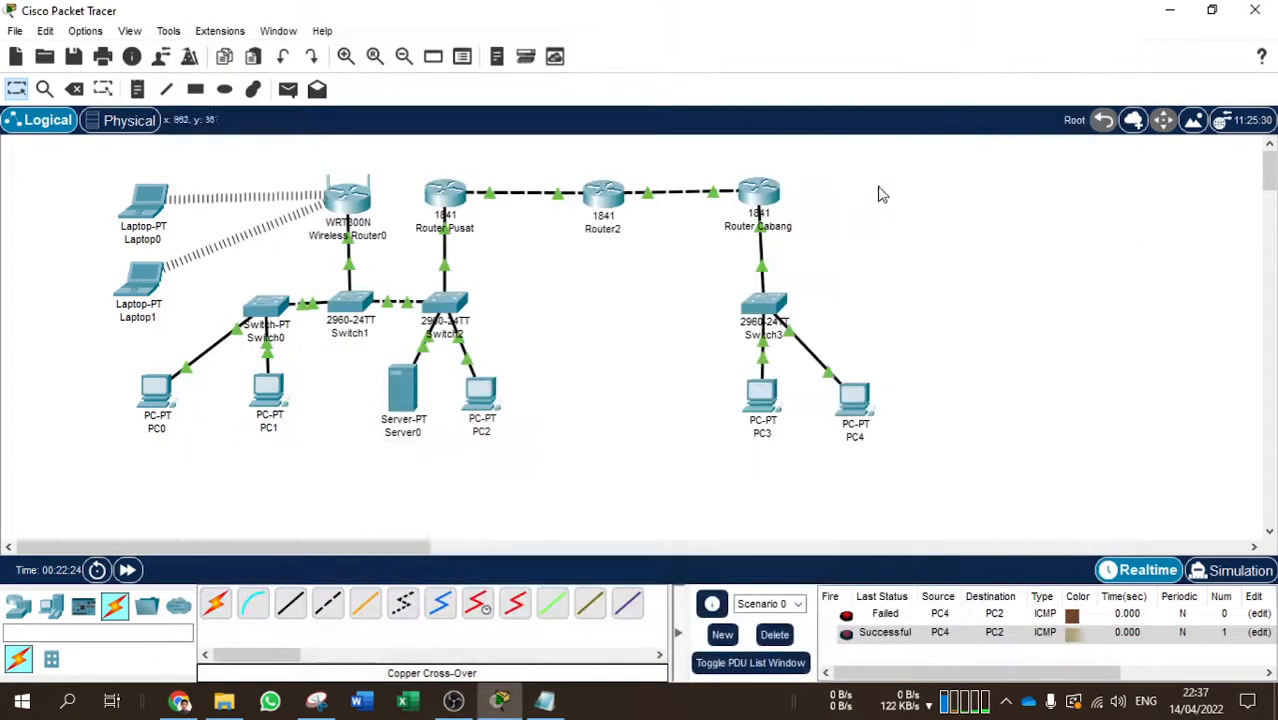
# Remove the existing static route to 172.16.0.0/16 via 10.0.0.2 from Router Pusat
pyautogui.click(450, 200)
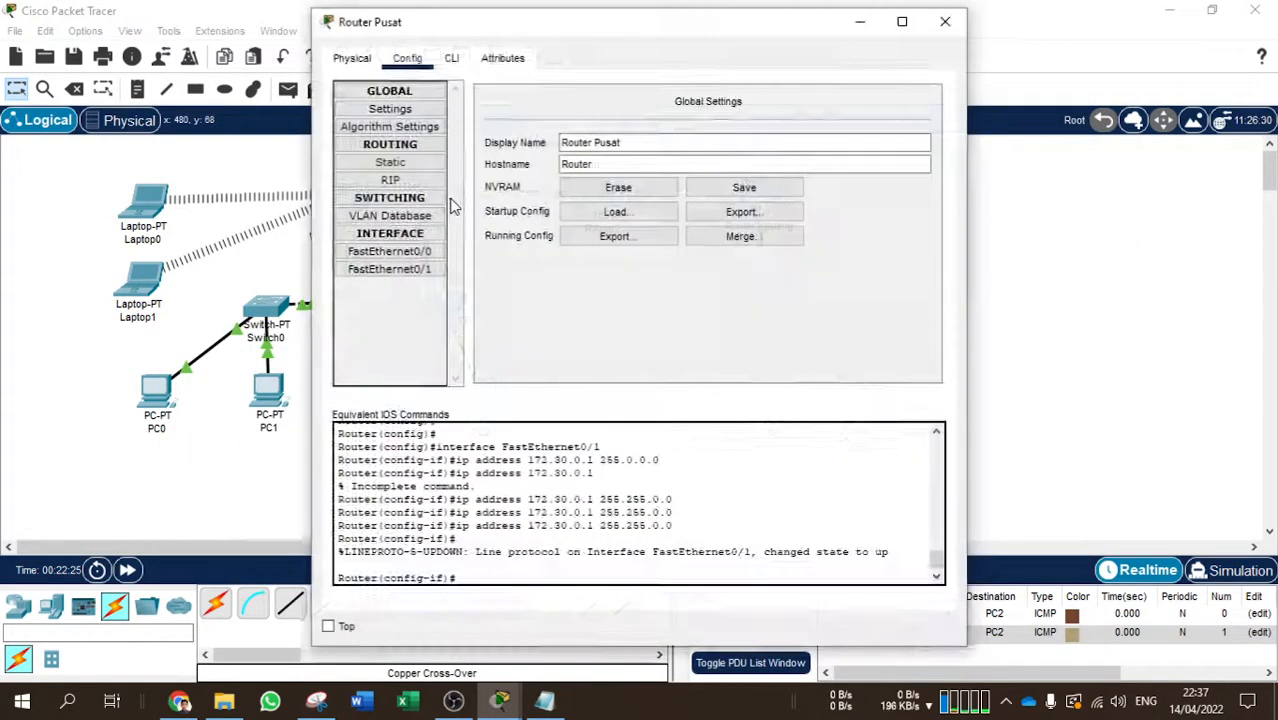
pyautogui.click(396, 164)
pyautogui.click(542, 270)
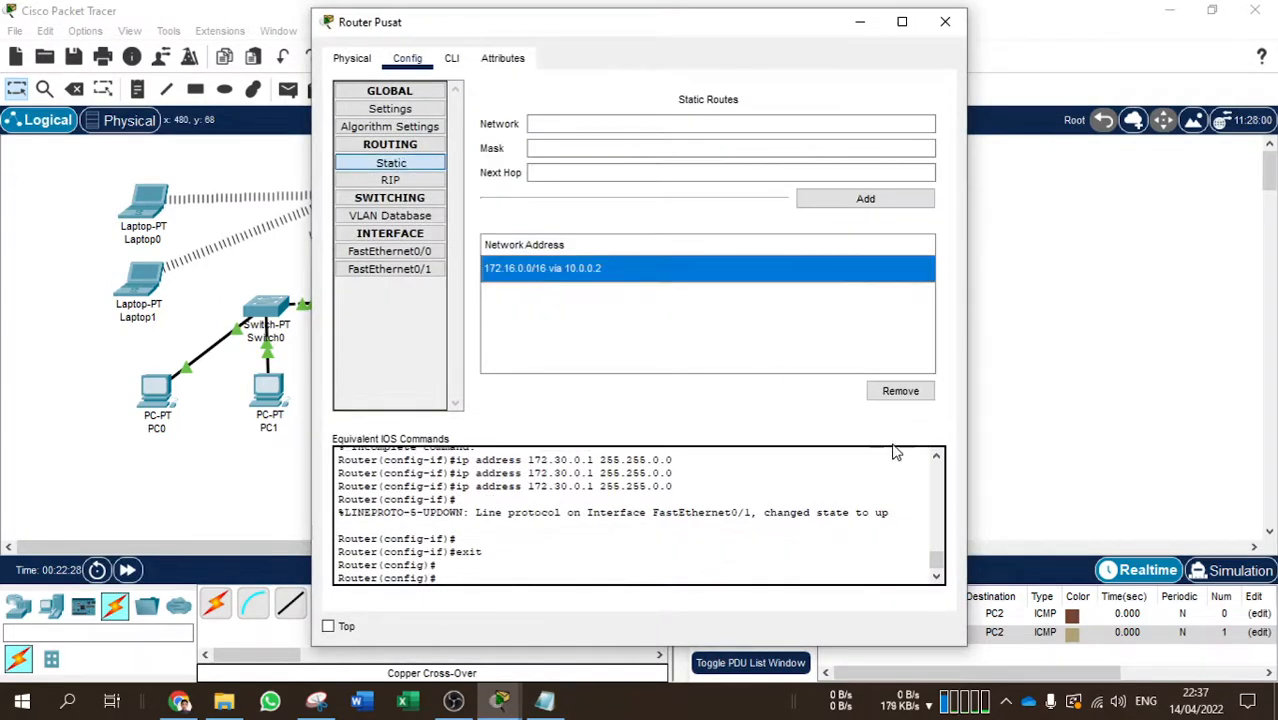
pyautogui.click(903, 391)
pyautogui.click(619, 126)
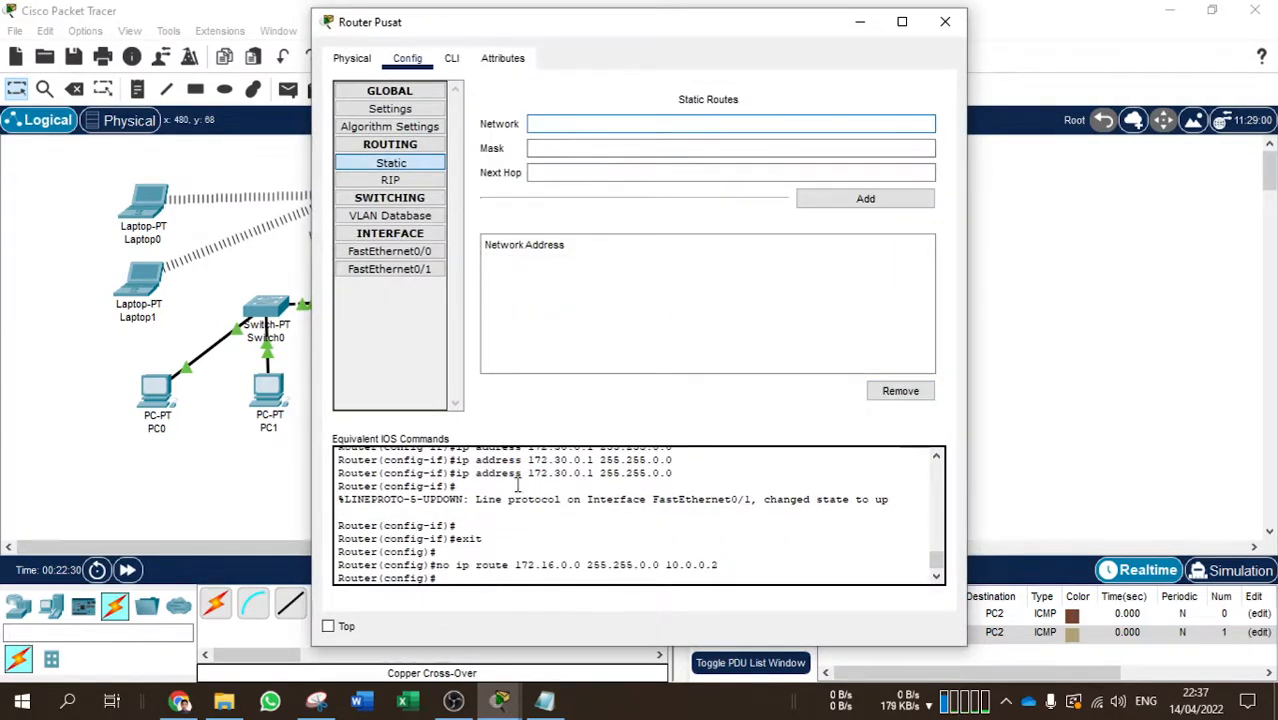
# Arrange the Notepad address list and Router Pusat's configuration window side by side
pyautogui.click(544, 700)
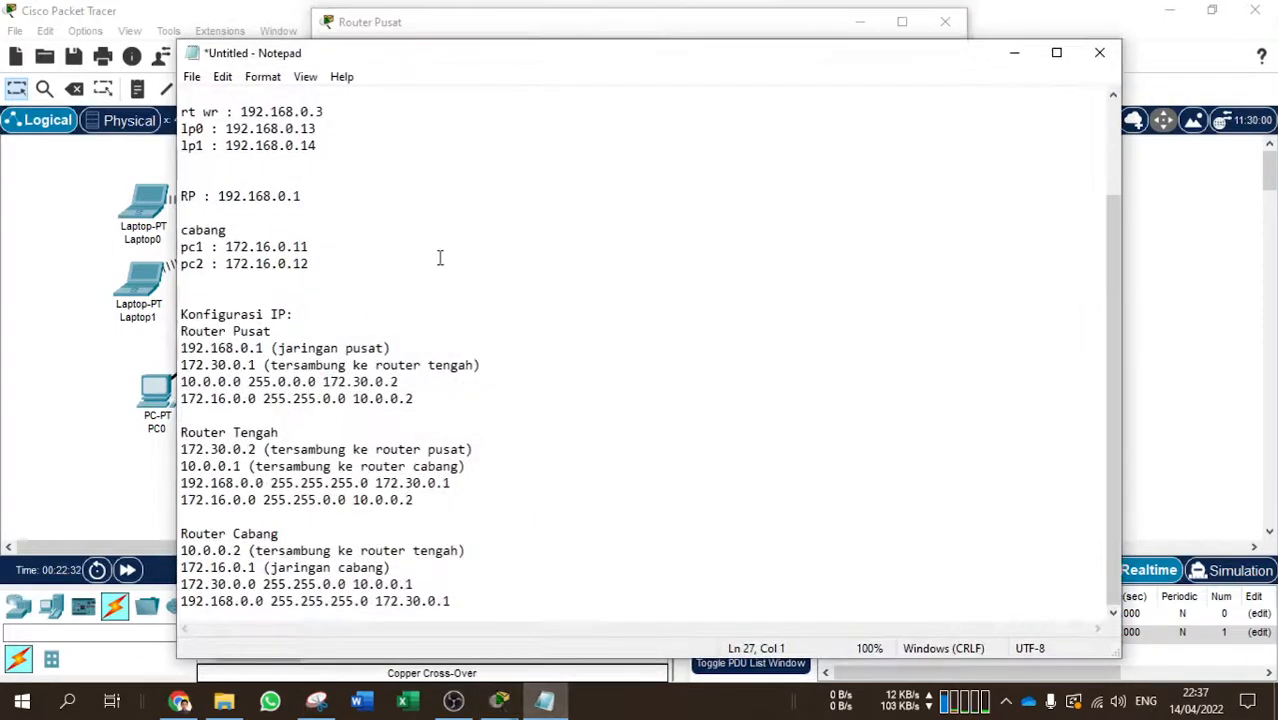
pyautogui.press('super+Right')
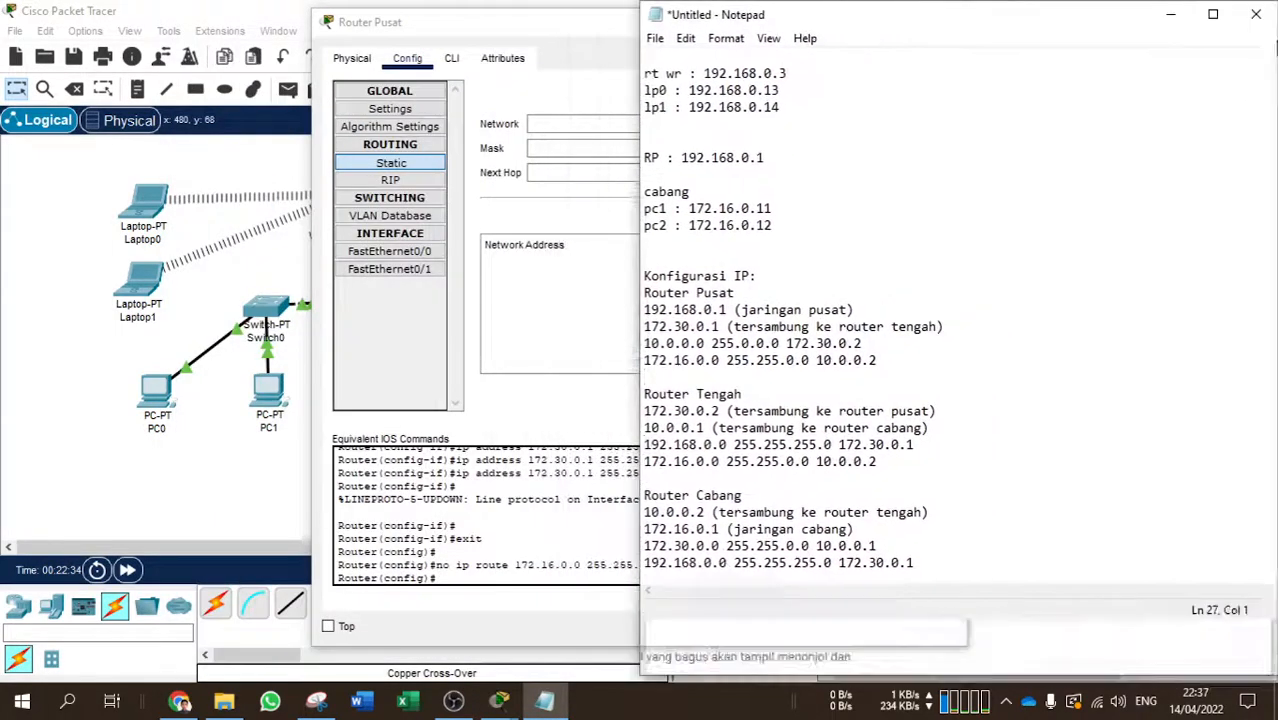
pyautogui.moveTo(670, 29); pyautogui.dragTo(367, 34)
pyautogui.click(838, 377)
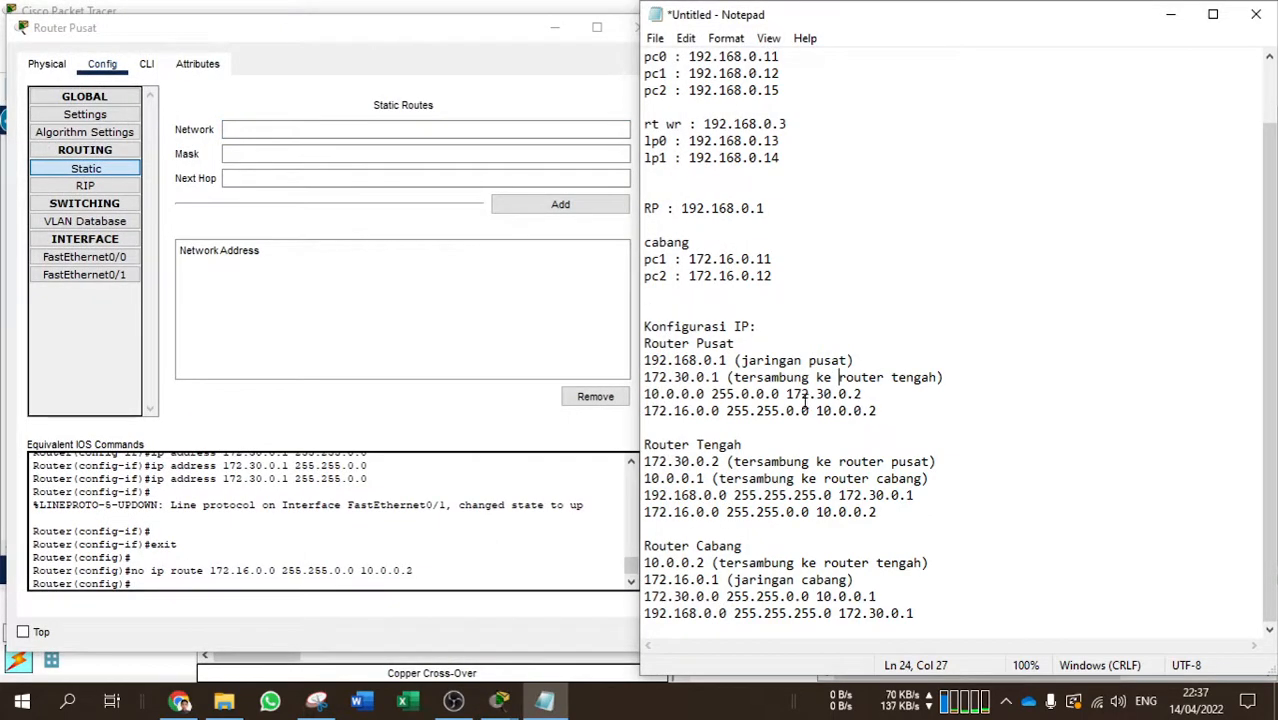
# Copy network 10.0.0.0 and mask 255.0.0.0 from Notepad's Router Pusat section into Router Pusat's new static route
pyautogui.moveTo(705, 396)
pyautogui.mouseDown()
pyautogui.moveTo(636, 396)
pyautogui.moveTo(707, 396)
pyautogui.mouseUp()
pyautogui.hotkey('ctrl', 'c')
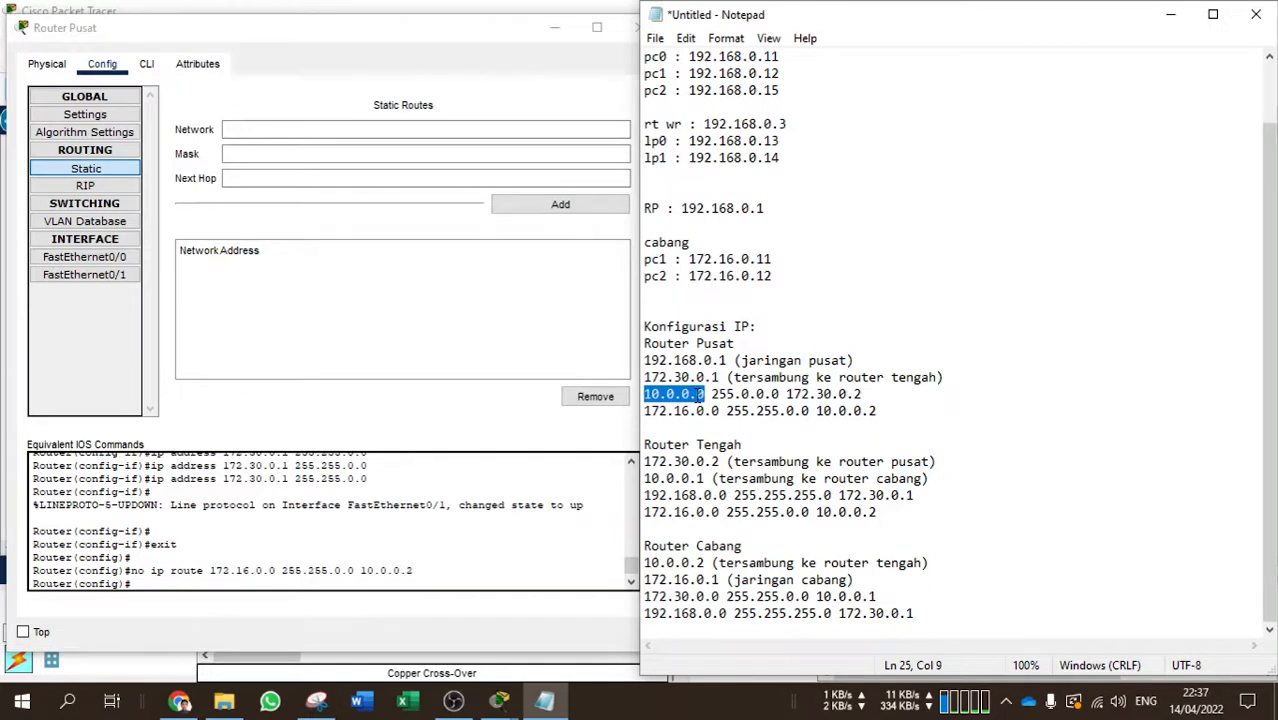
pyautogui.click(426, 130)
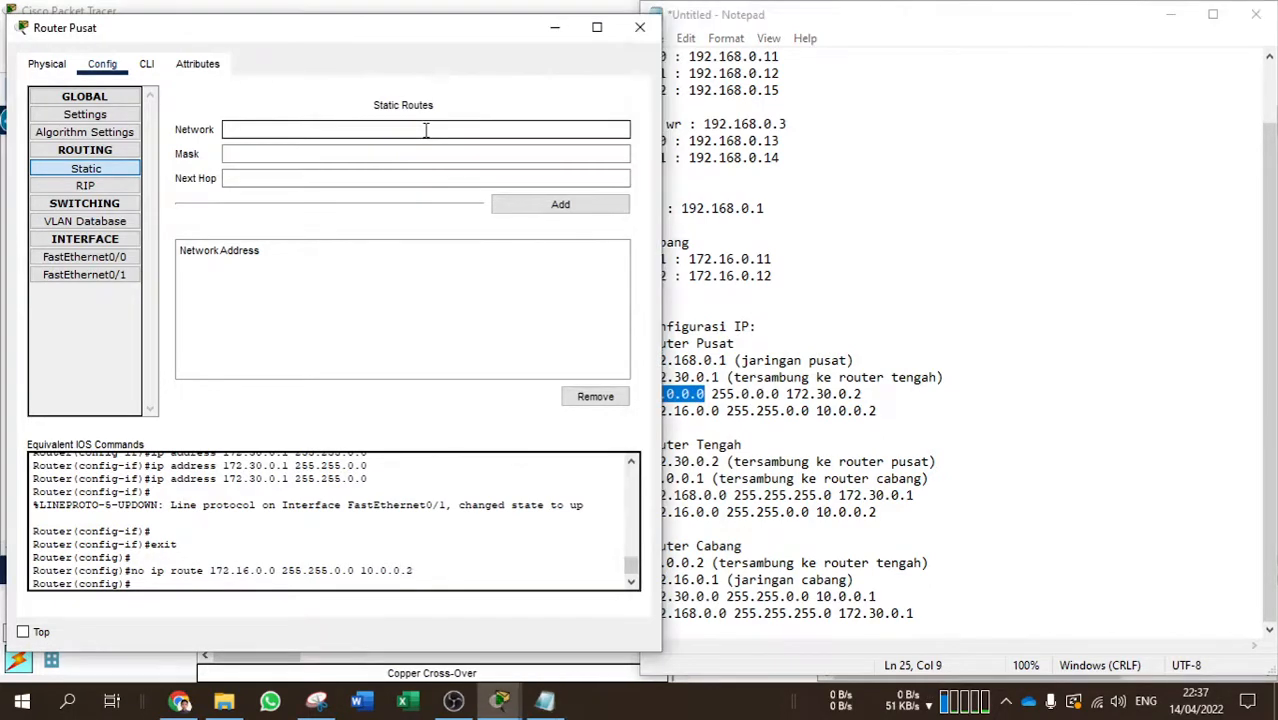
pyautogui.hotkey('ctrl', 'v')
pyautogui.click(916, 312)
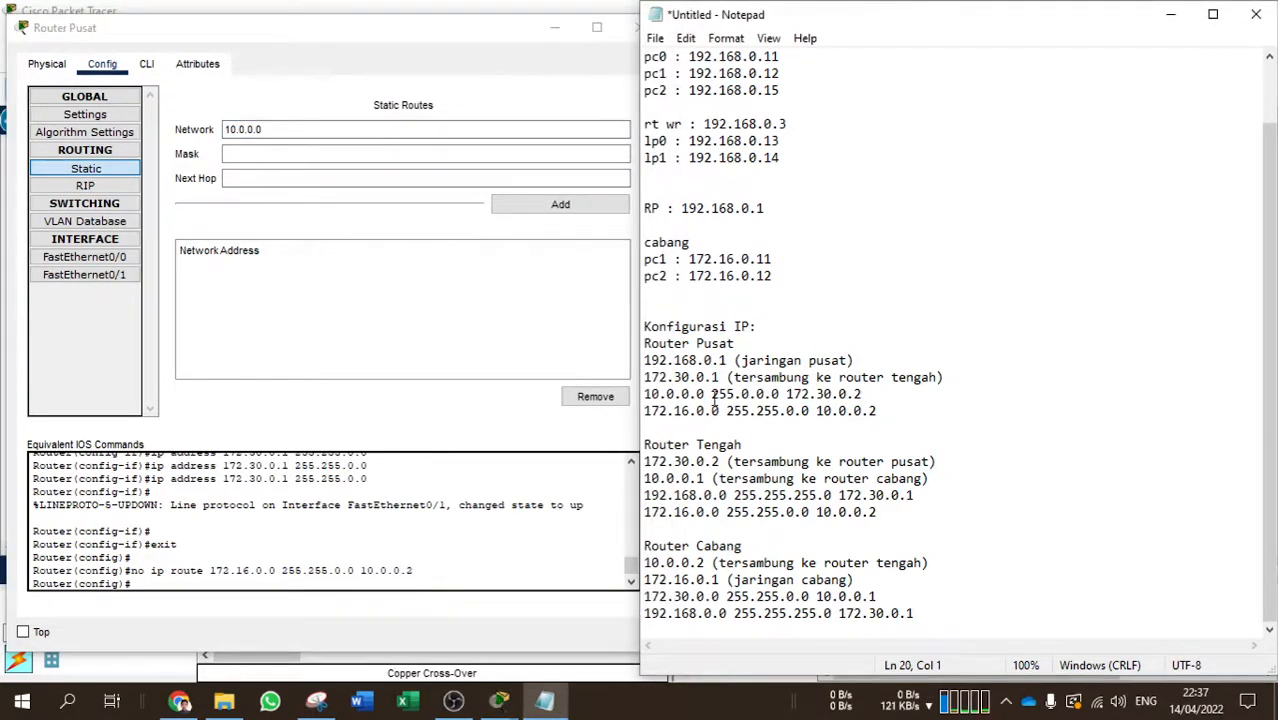
pyautogui.moveTo(711, 396); pyautogui.dragTo(786, 396)
pyautogui.hotkey('ctrl', 'c')
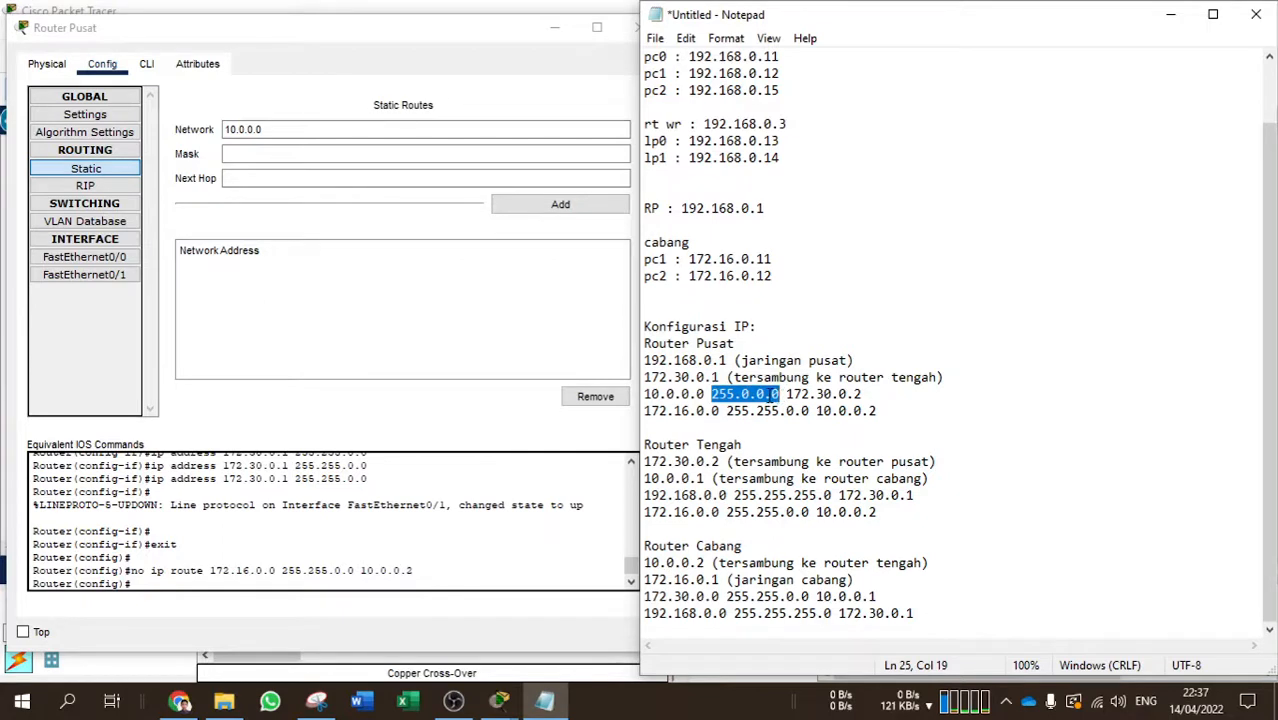
pyautogui.click(402, 155)
pyautogui.hotkey('ctrl', 'v')
# Set the route's next hop to 172.30.0.2 from the Notepad list and add the static route
pyautogui.click(851, 341)
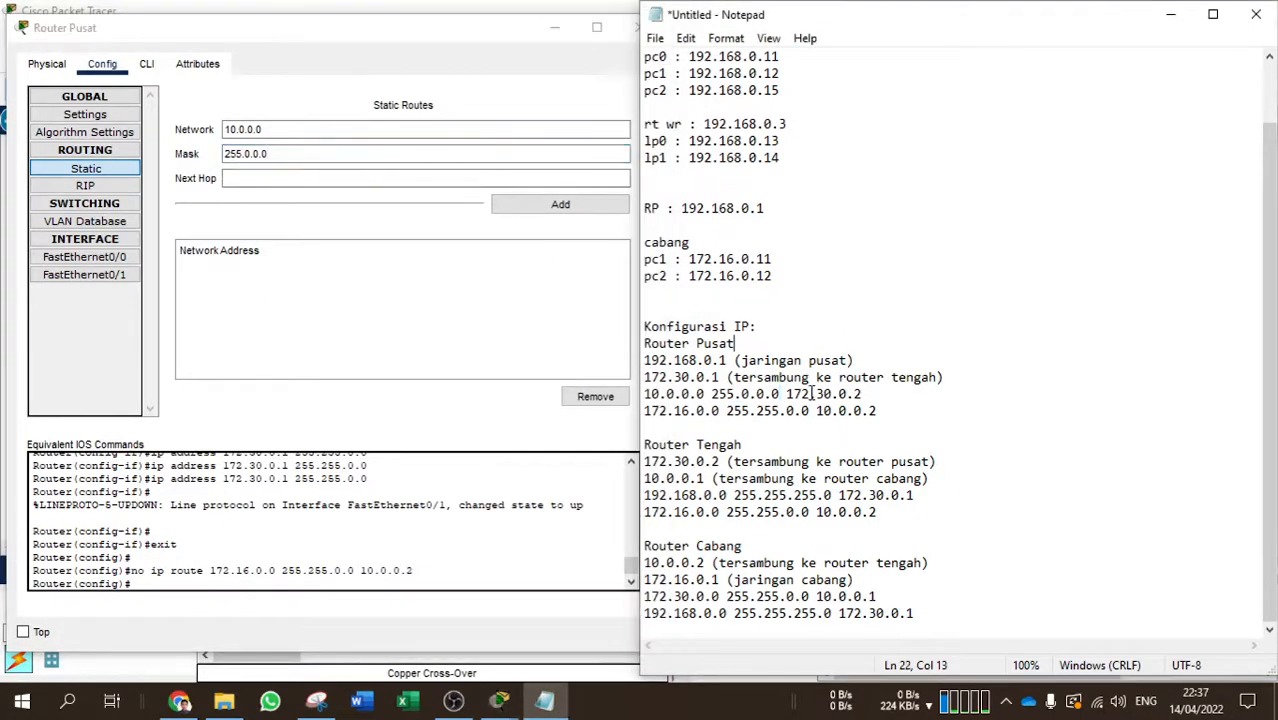
pyautogui.moveTo(786, 396); pyautogui.dragTo(862, 395)
pyautogui.hotkey('ctrl', 'c')
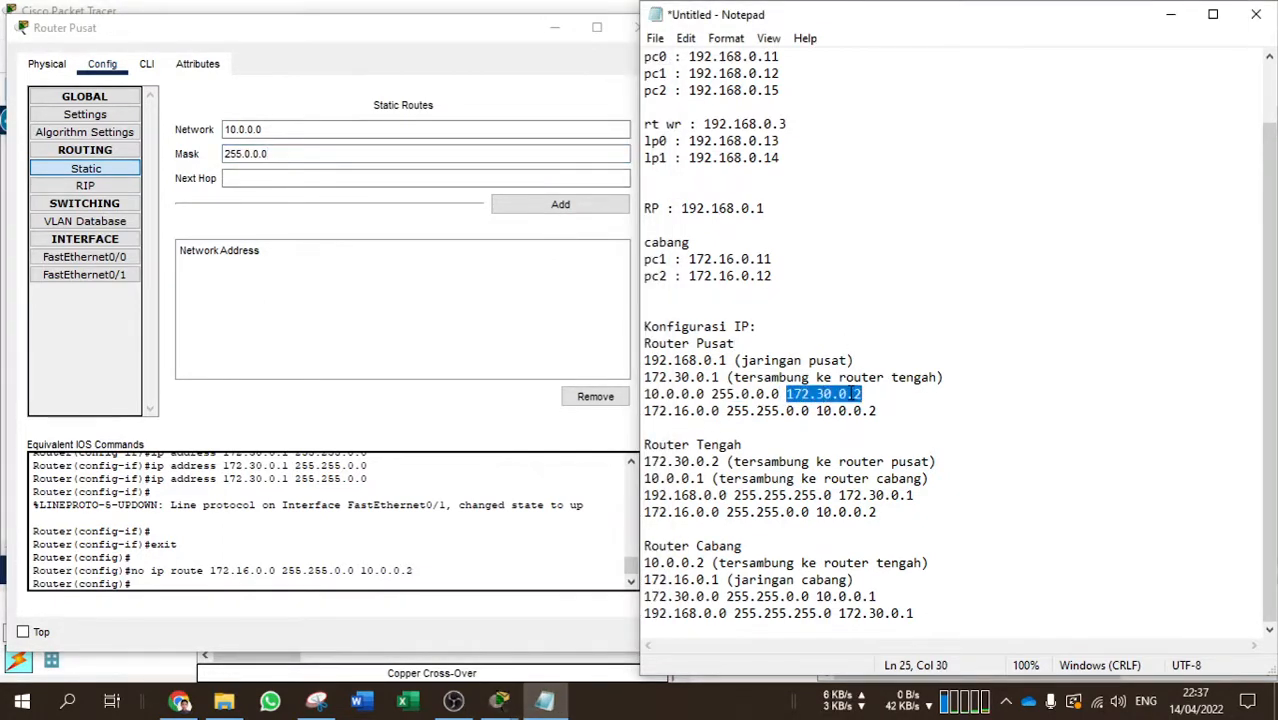
pyautogui.click(334, 178)
pyautogui.hotkey('ctrl', 'v')
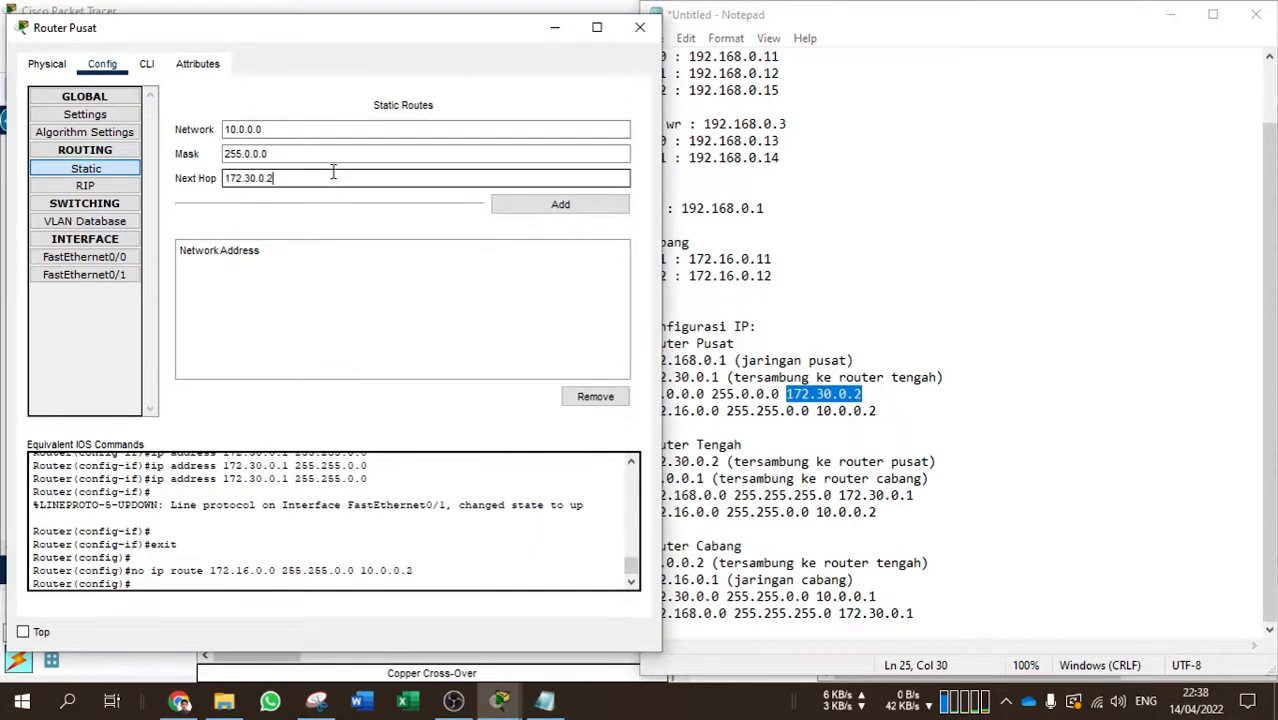
pyautogui.click(535, 214)
# Fill in Router Pusat's second static route with network 172.16.0.0 and mask 255.255.0.0 from the Notepad list
pyautogui.click(974, 309)
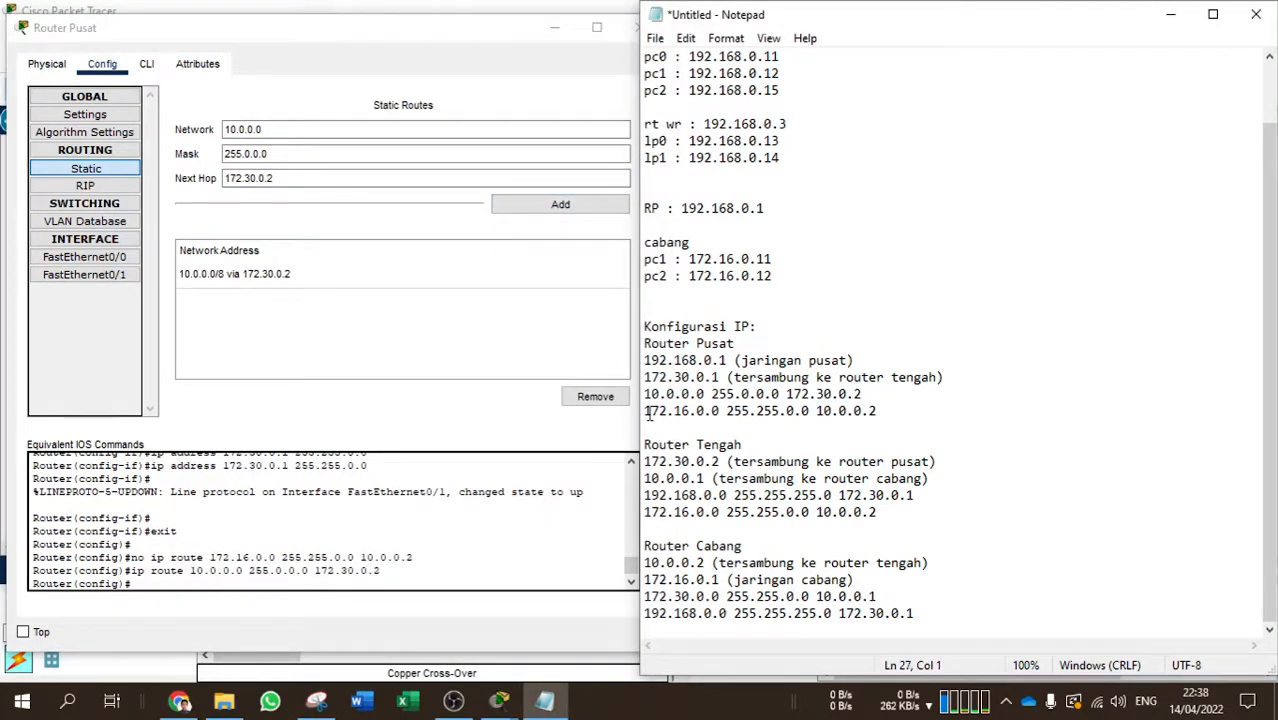
pyautogui.moveTo(646, 411); pyautogui.dragTo(716, 416)
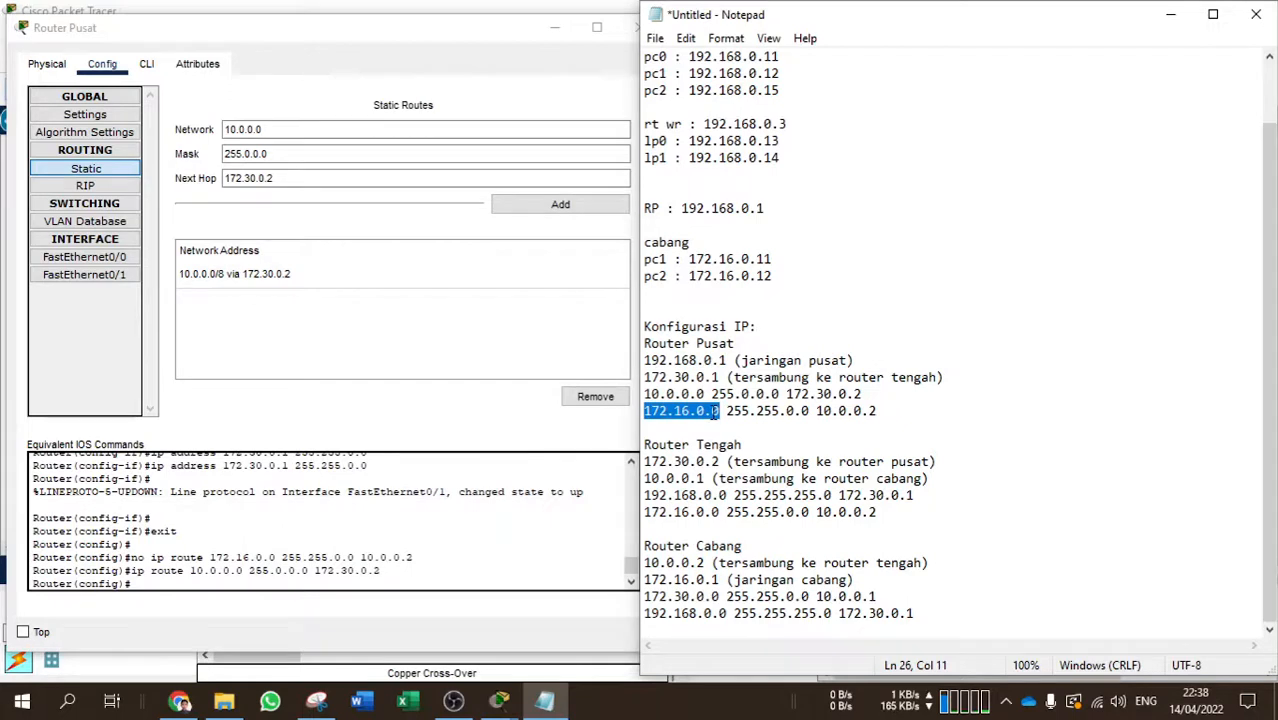
pyautogui.hotkey('ctrl', 'c')
pyautogui.doubleClick(252, 130)
pyautogui.hotkey('ctrl', 'v')
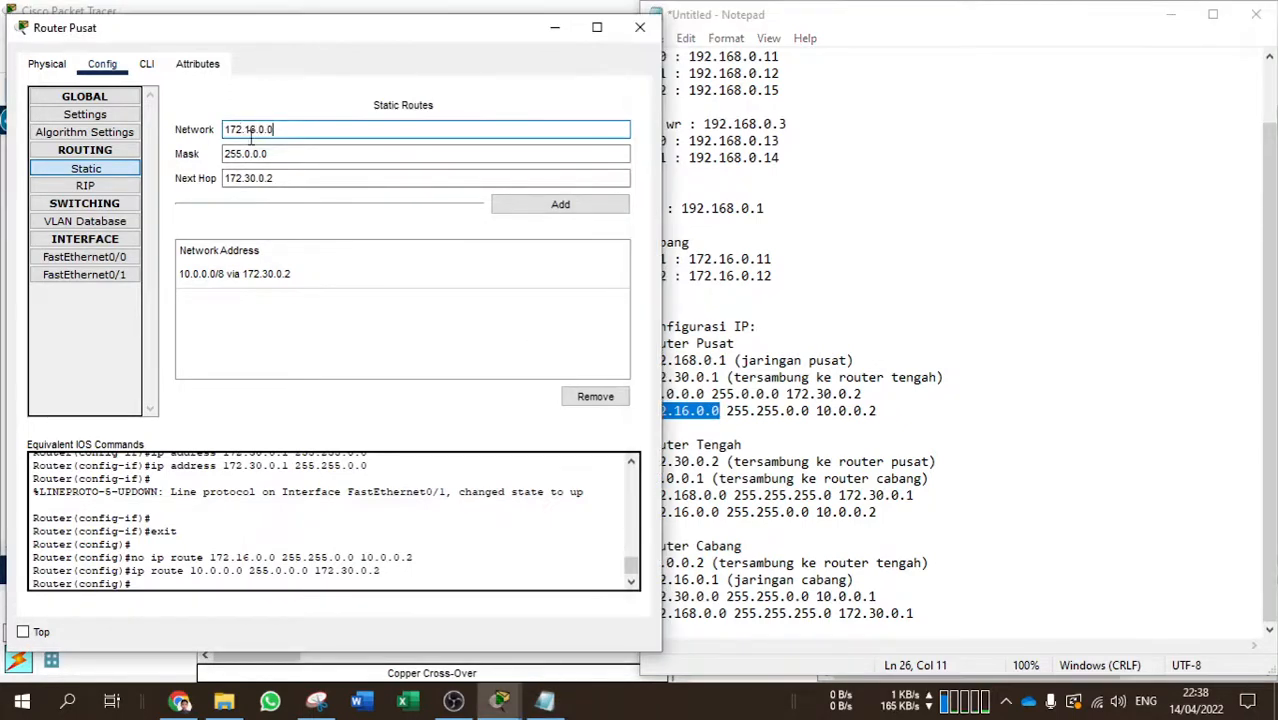
pyautogui.click(286, 151)
pyautogui.click(768, 328)
pyautogui.moveTo(727, 413); pyautogui.dragTo(797, 413)
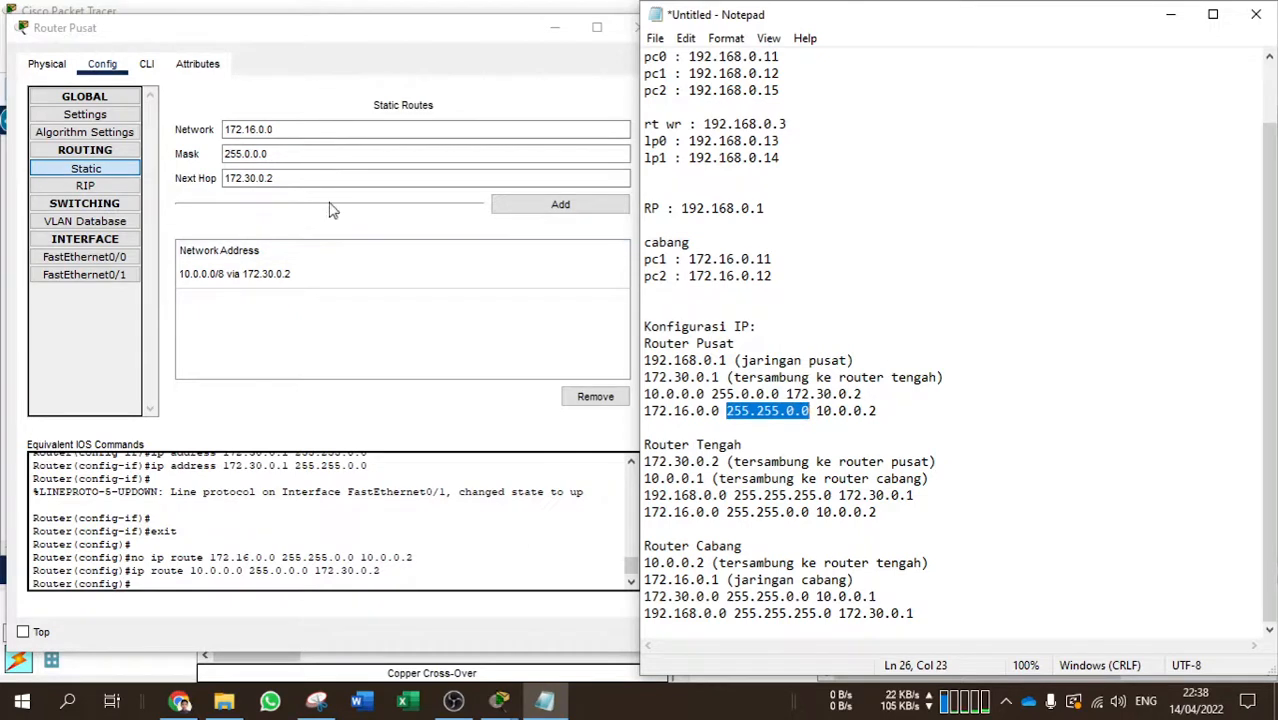
pyautogui.doubleClick(286, 154)
pyautogui.hotkey('ctrl', 'v')
# Replace the next hop with 10.0.0.2 from the Notepad list and add the second static route to Router Pusat
pyautogui.click(320, 180)
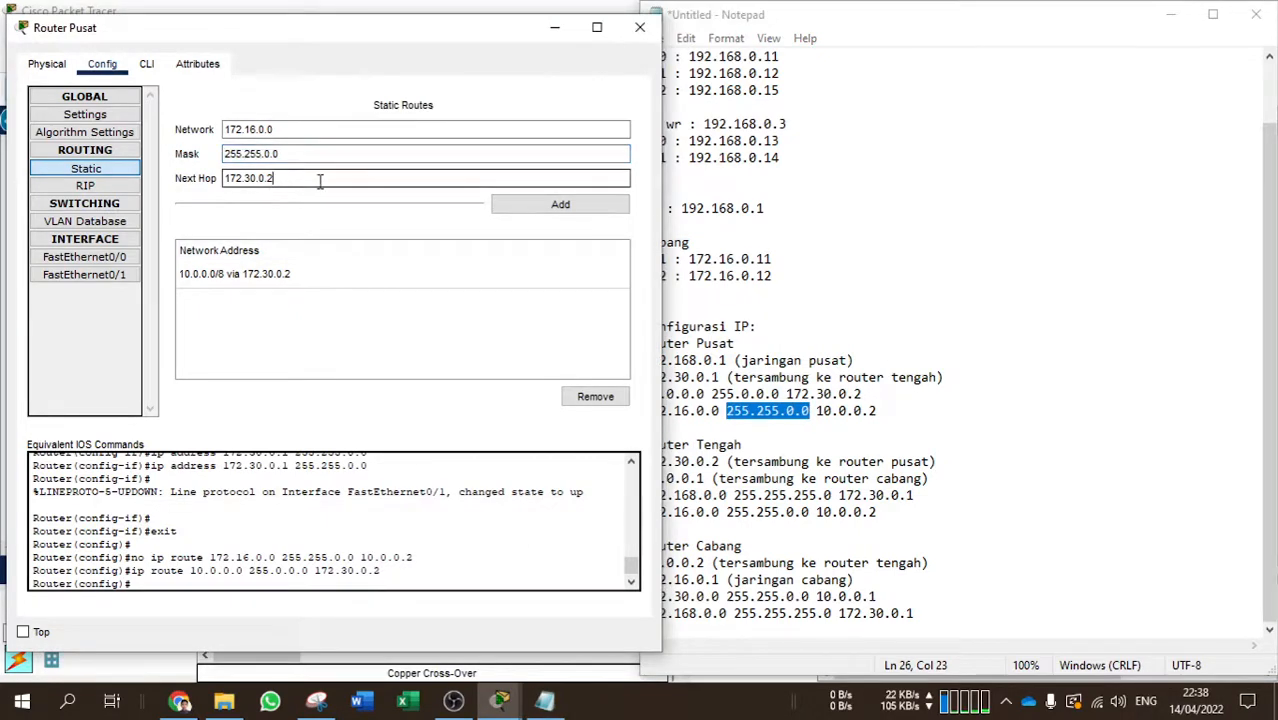
pyautogui.click(818, 411)
pyautogui.moveTo(818, 411); pyautogui.dragTo(880, 413)
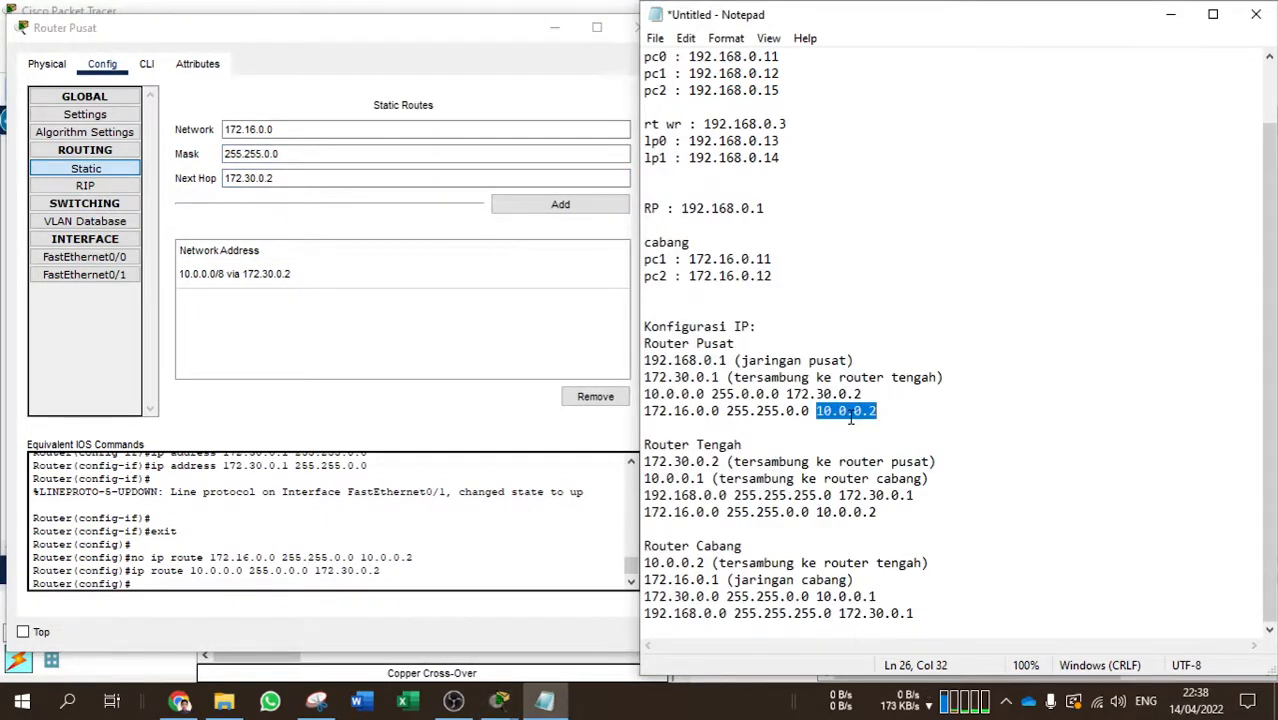
pyautogui.hotkey('ctrl', 'c')
pyautogui.doubleClick(245, 178)
pyautogui.hotkey('ctrl', 'v')
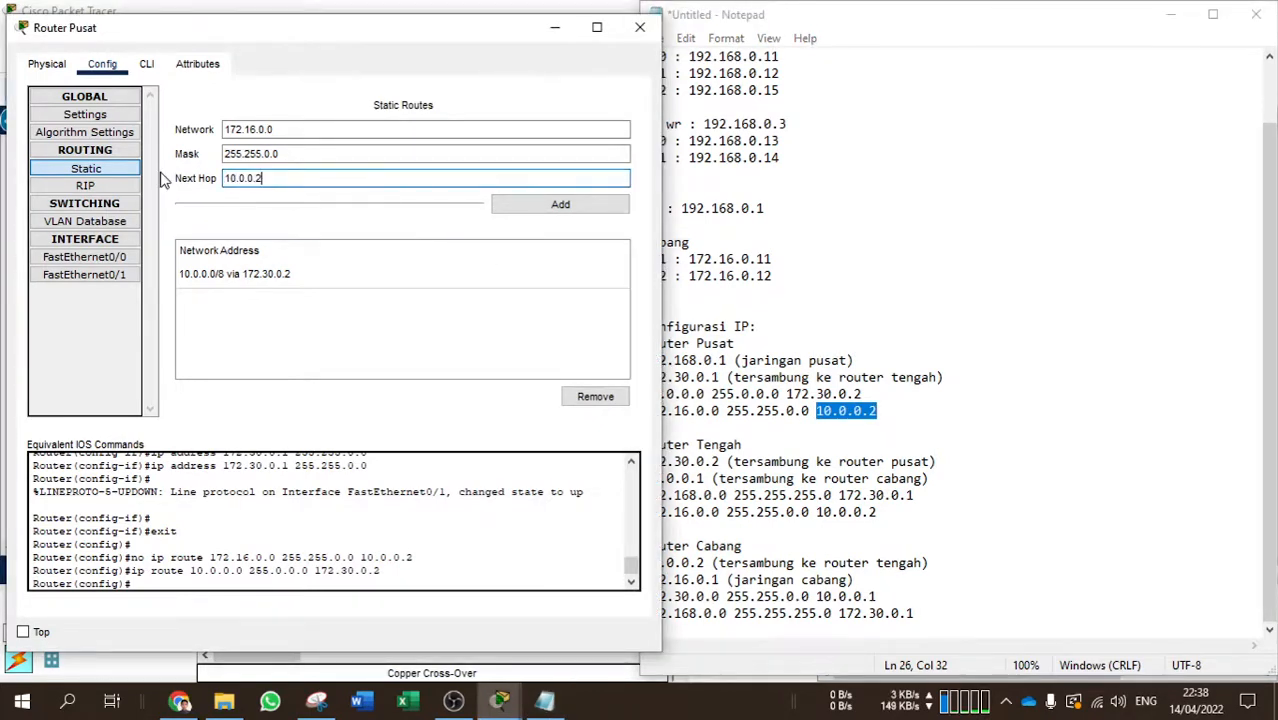
pyautogui.click(533, 210)
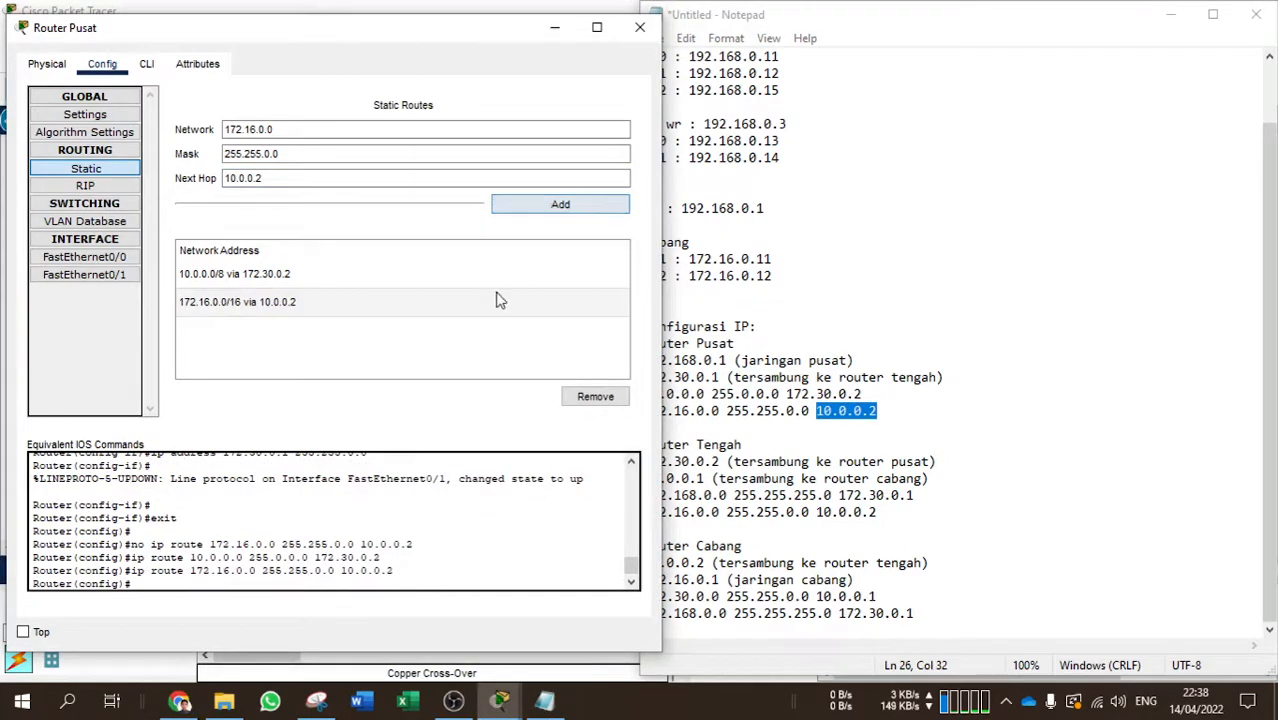
# Compare Router Pusat's two static routes with the Router Pusat lines in Notepad
pyautogui.click(280, 302)
pyautogui.click(300, 270)
pyautogui.click(308, 306)
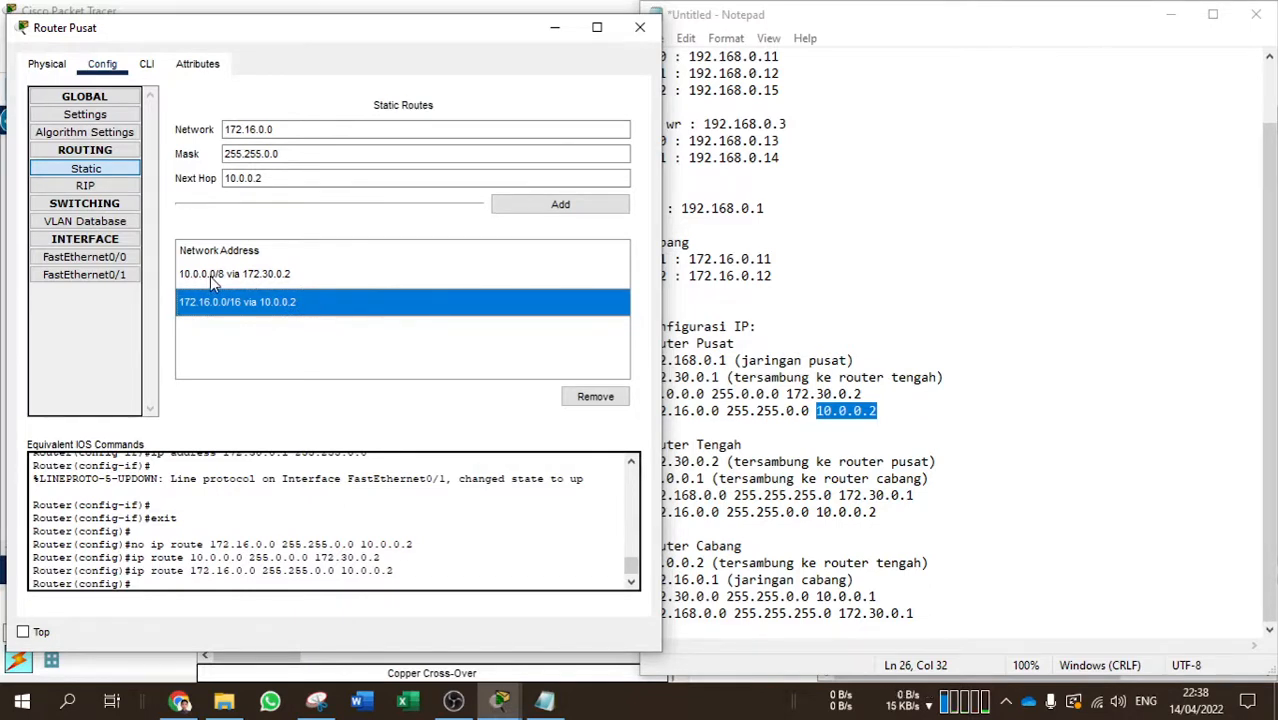
pyautogui.click(851, 396)
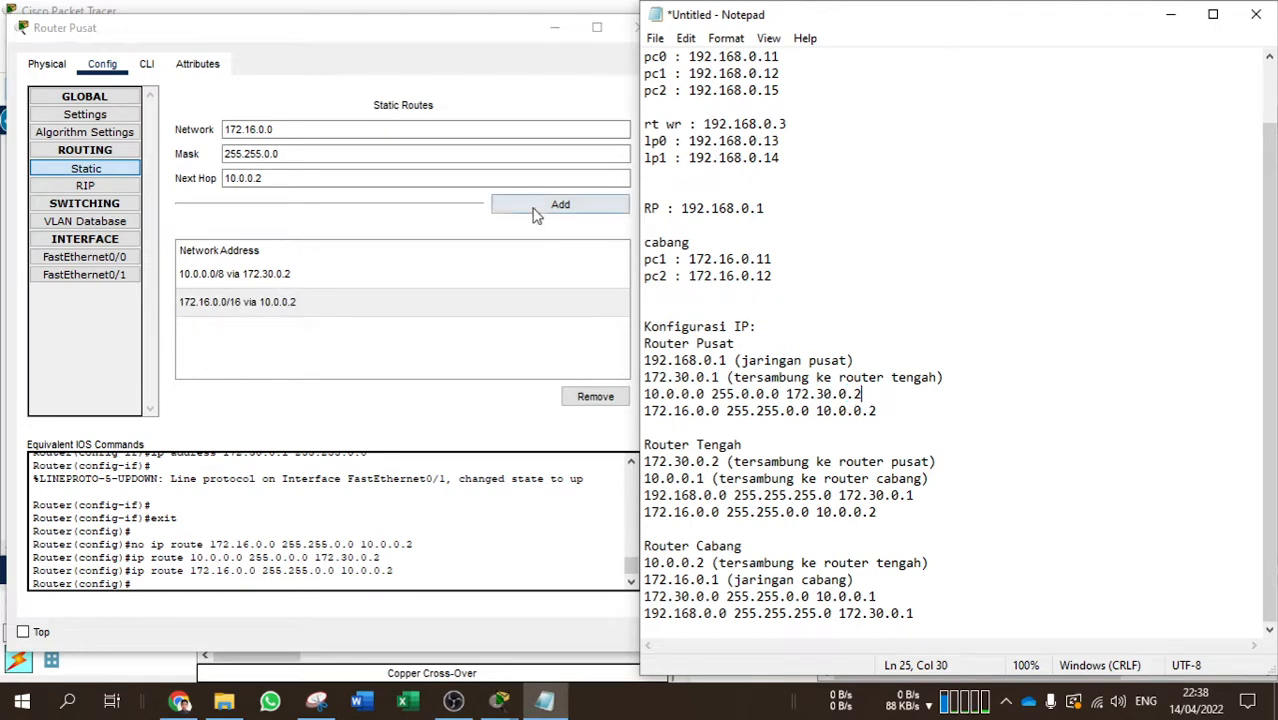
pyautogui.click(416, 352)
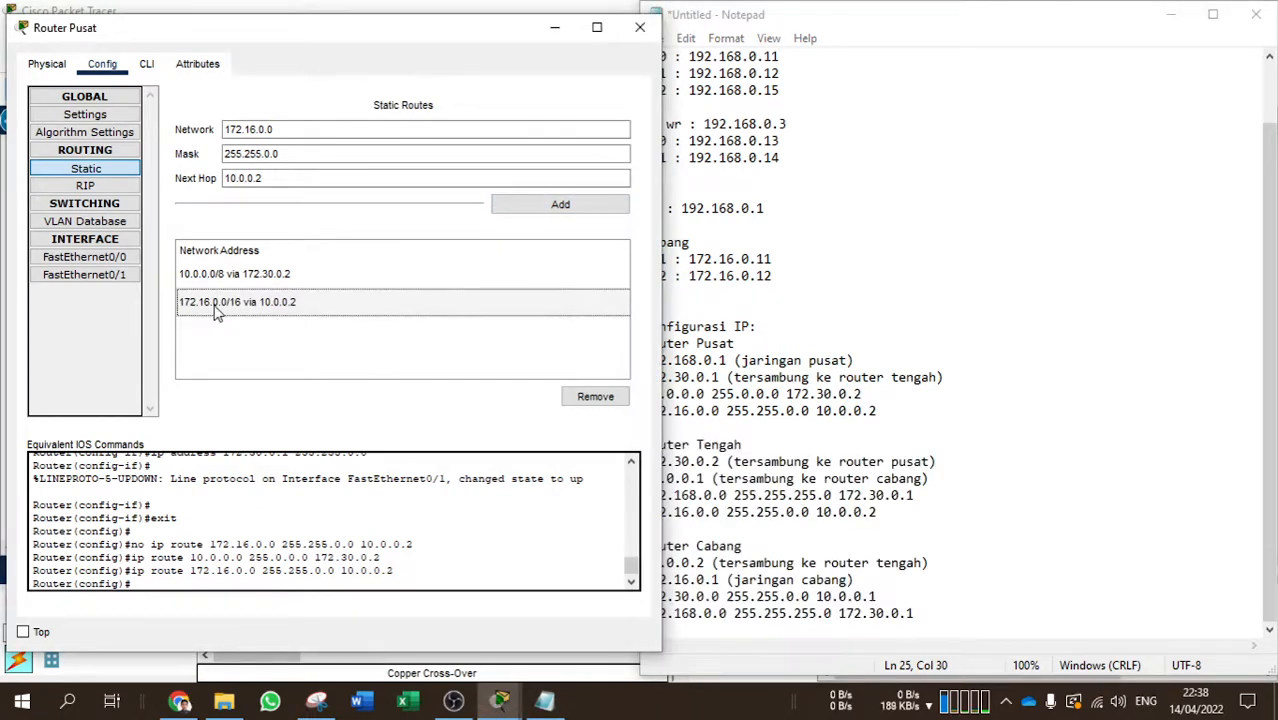
pyautogui.click(1062, 372)
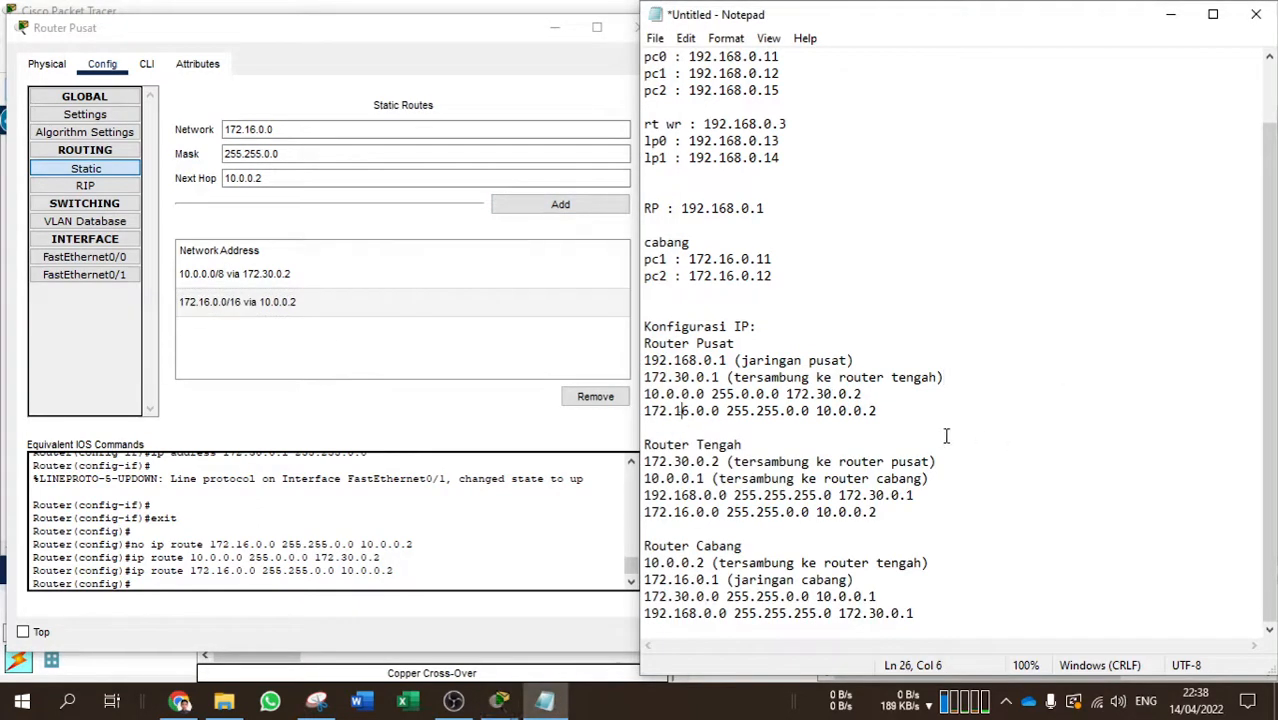
pyautogui.click(335, 323)
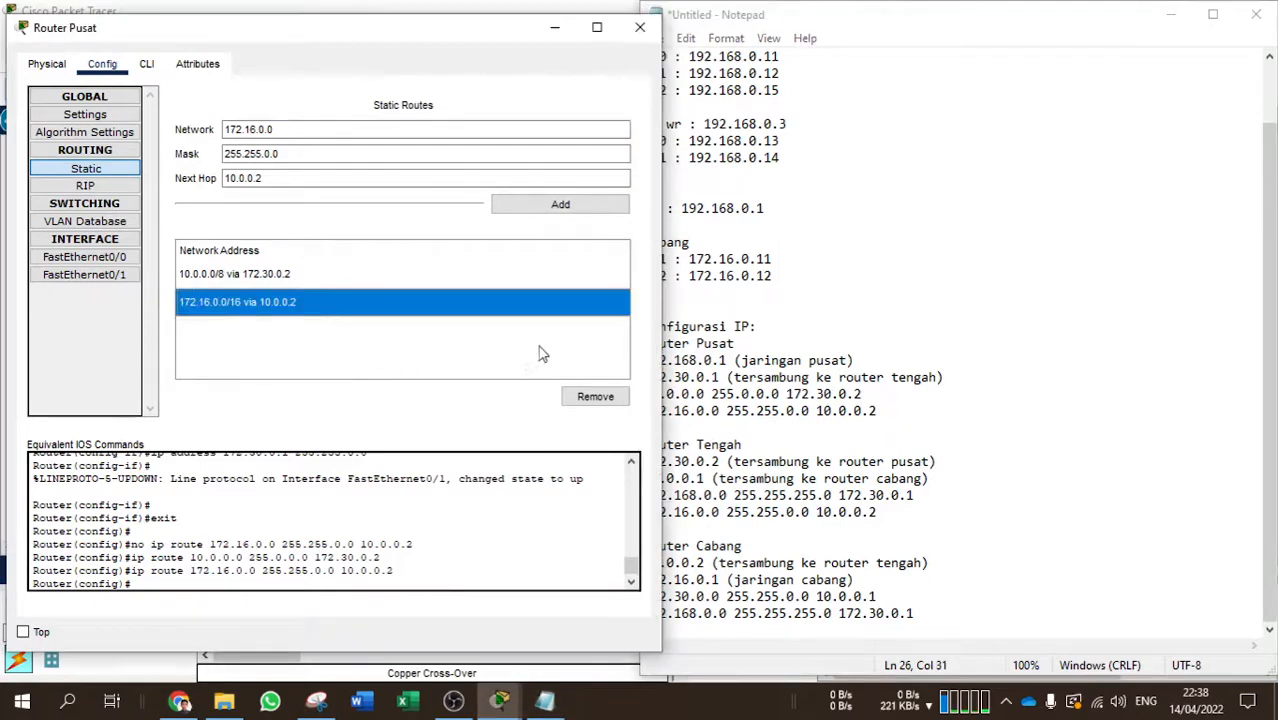
# Close Router Pusat's window and open Router2's static routing settings beside the Notepad address list
pyautogui.click(640, 27)
pyautogui.click(587, 372)
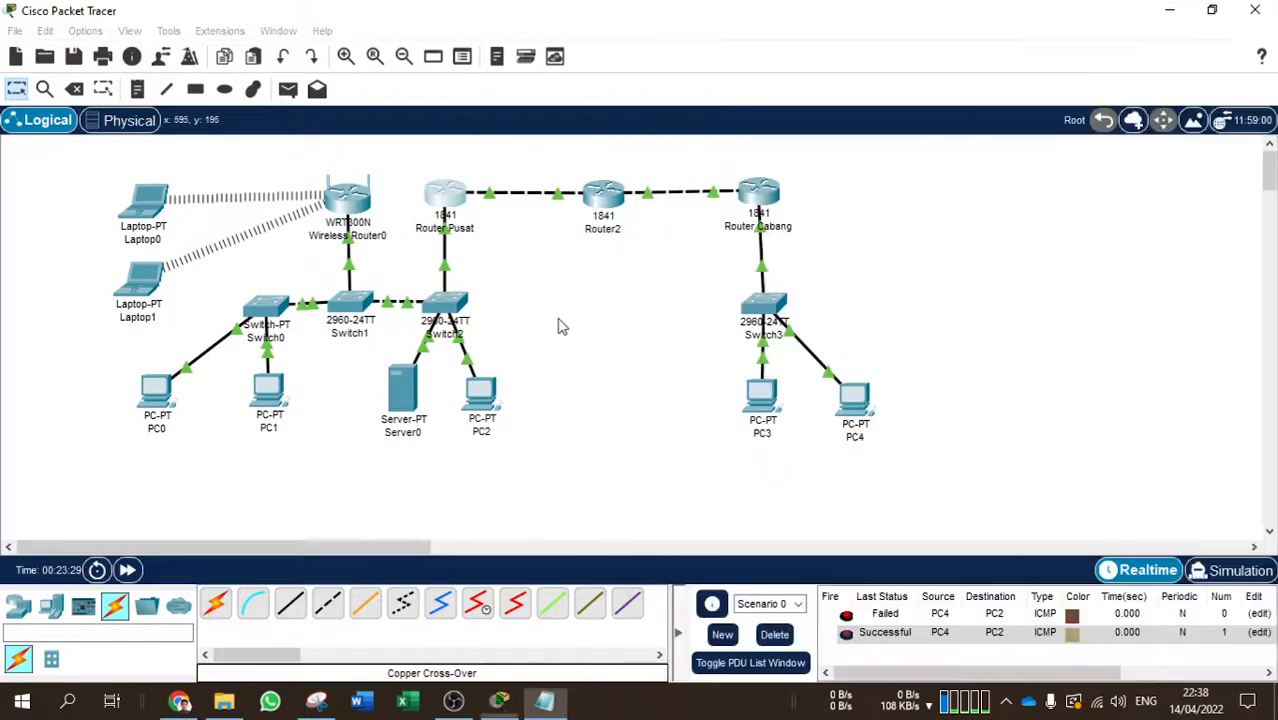
pyautogui.click(592, 212)
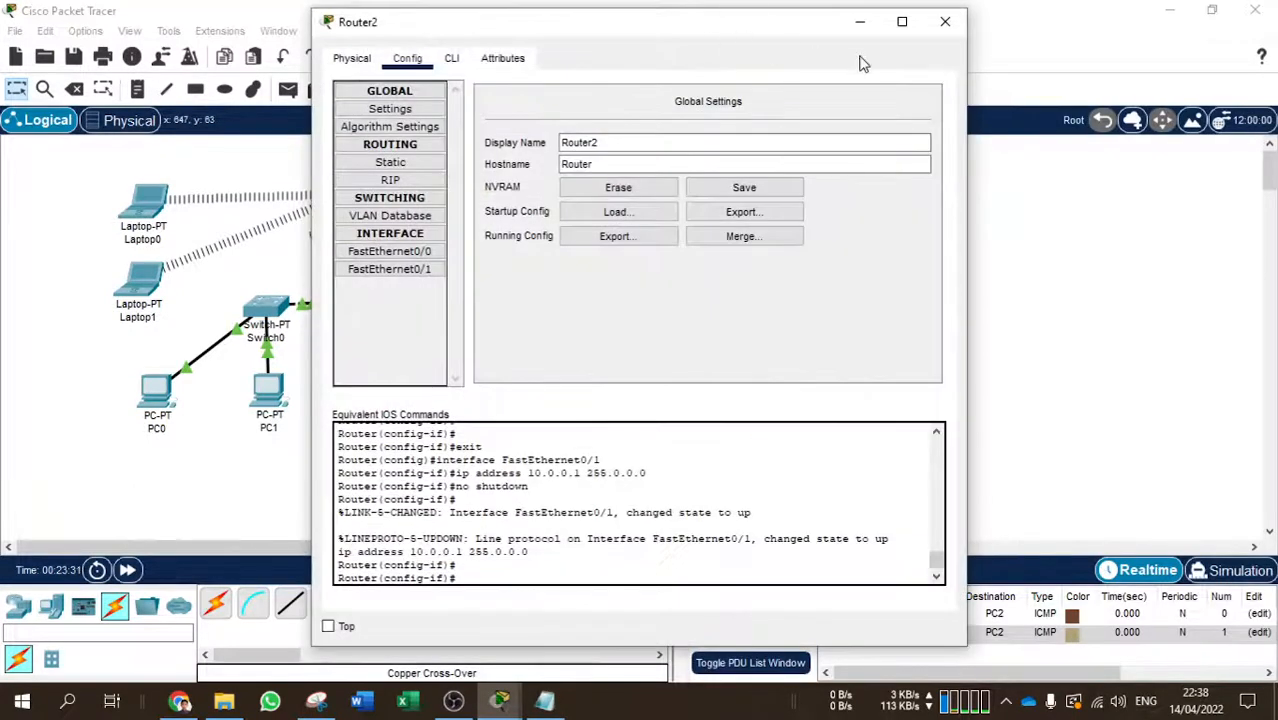
pyautogui.click(943, 22)
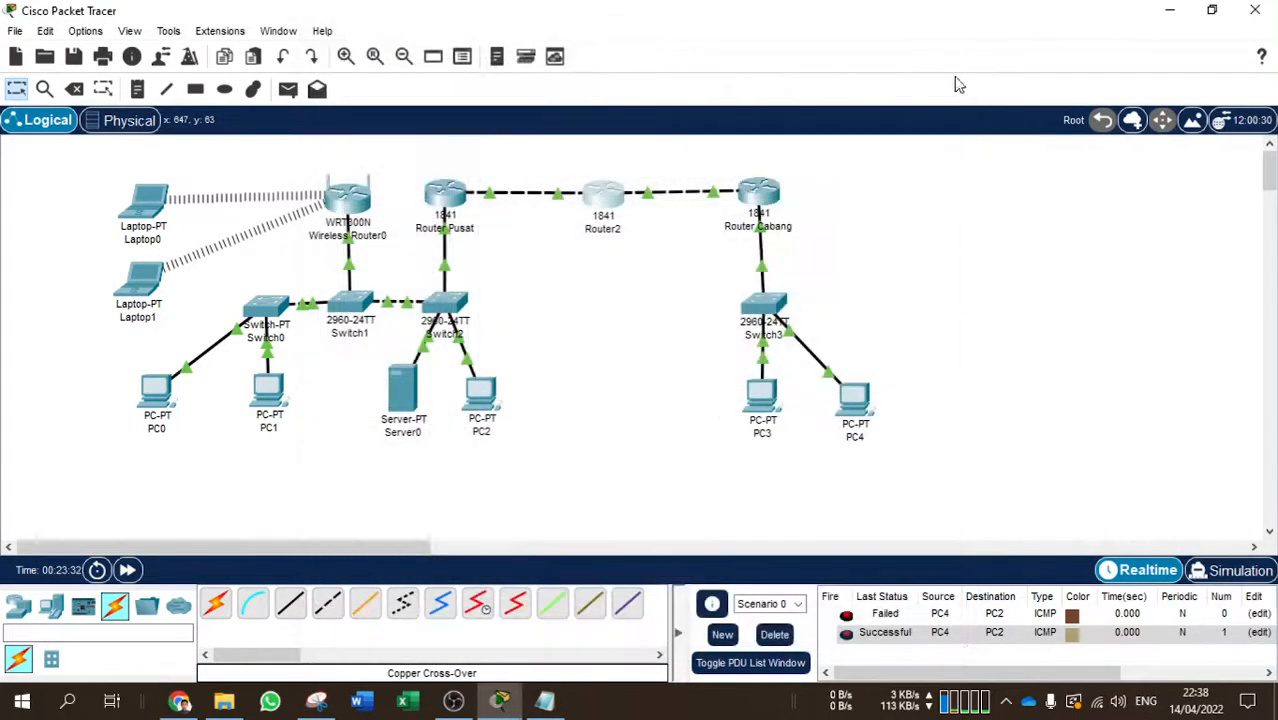
pyautogui.click(607, 200)
pyautogui.click(391, 163)
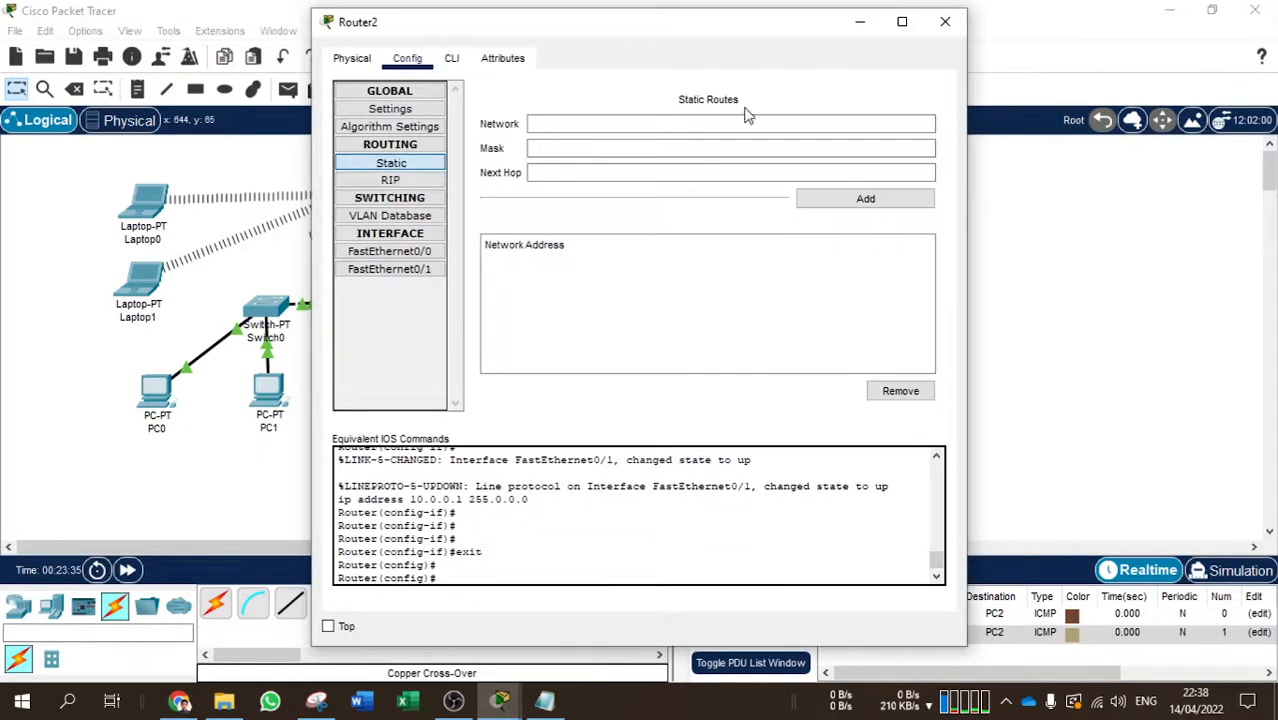
pyautogui.click(551, 128)
pyautogui.moveTo(676, 29); pyautogui.dragTo(349, 44)
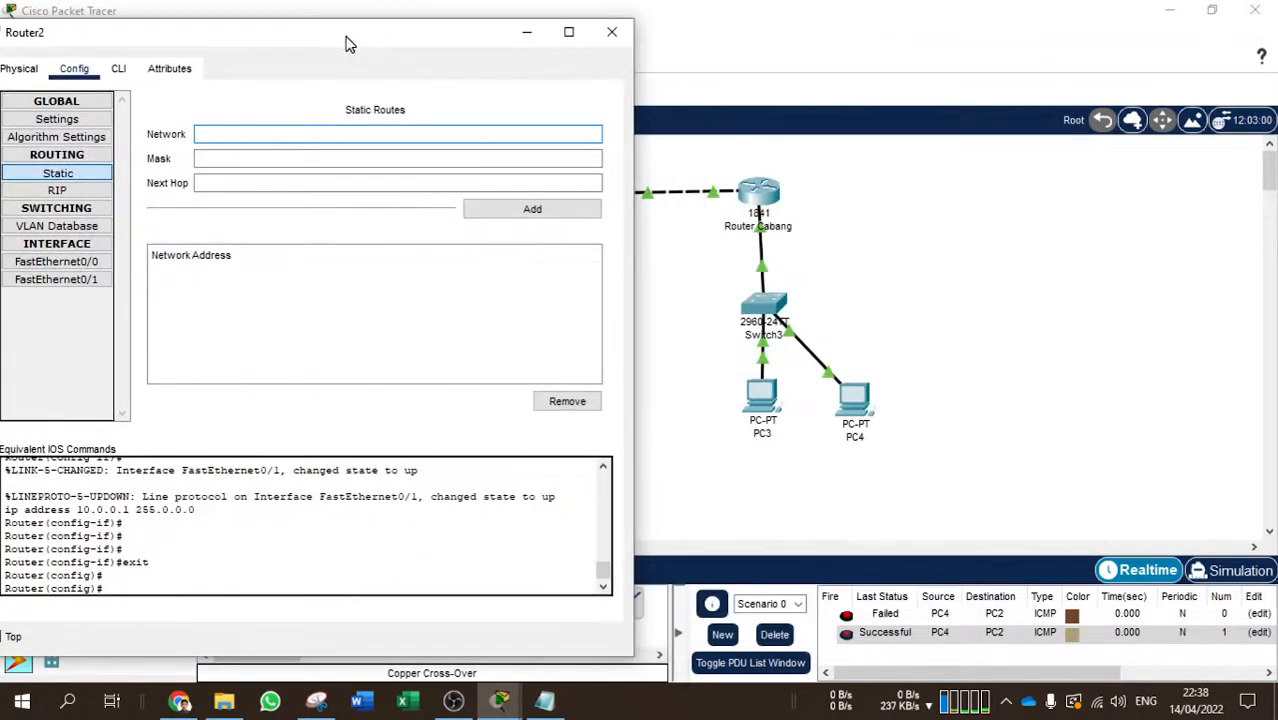
pyautogui.click(543, 698)
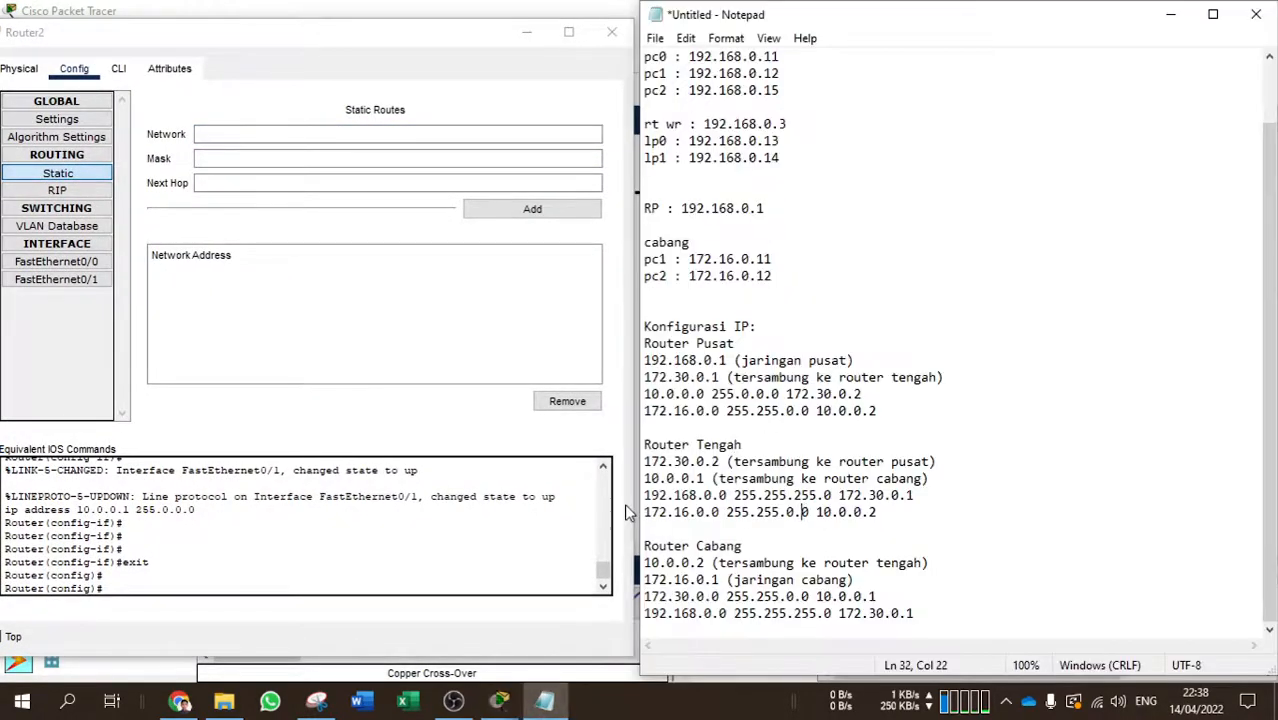
# Fill in Router2's first static route with network 192.168.0.0 and mask 255.255.255.0 from the Router Tengah lines in Notepad
pyautogui.moveTo(647, 503); pyautogui.dragTo(720, 503)
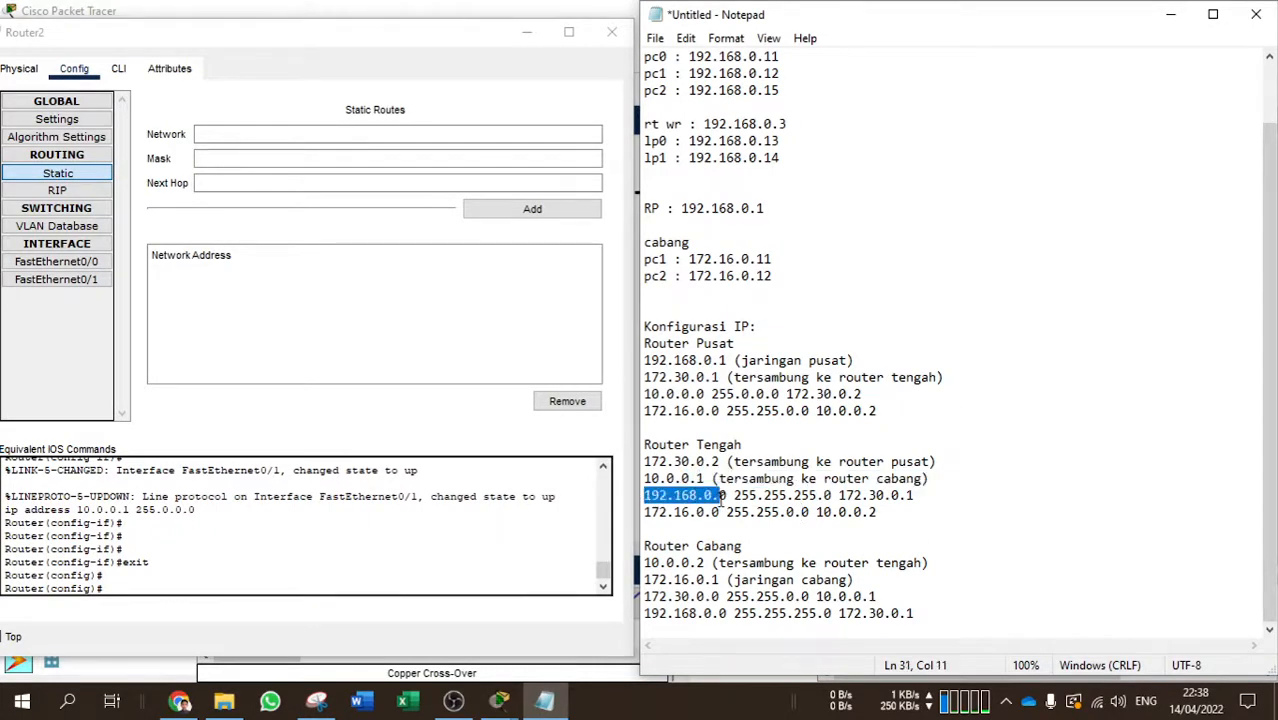
pyautogui.click(200, 136)
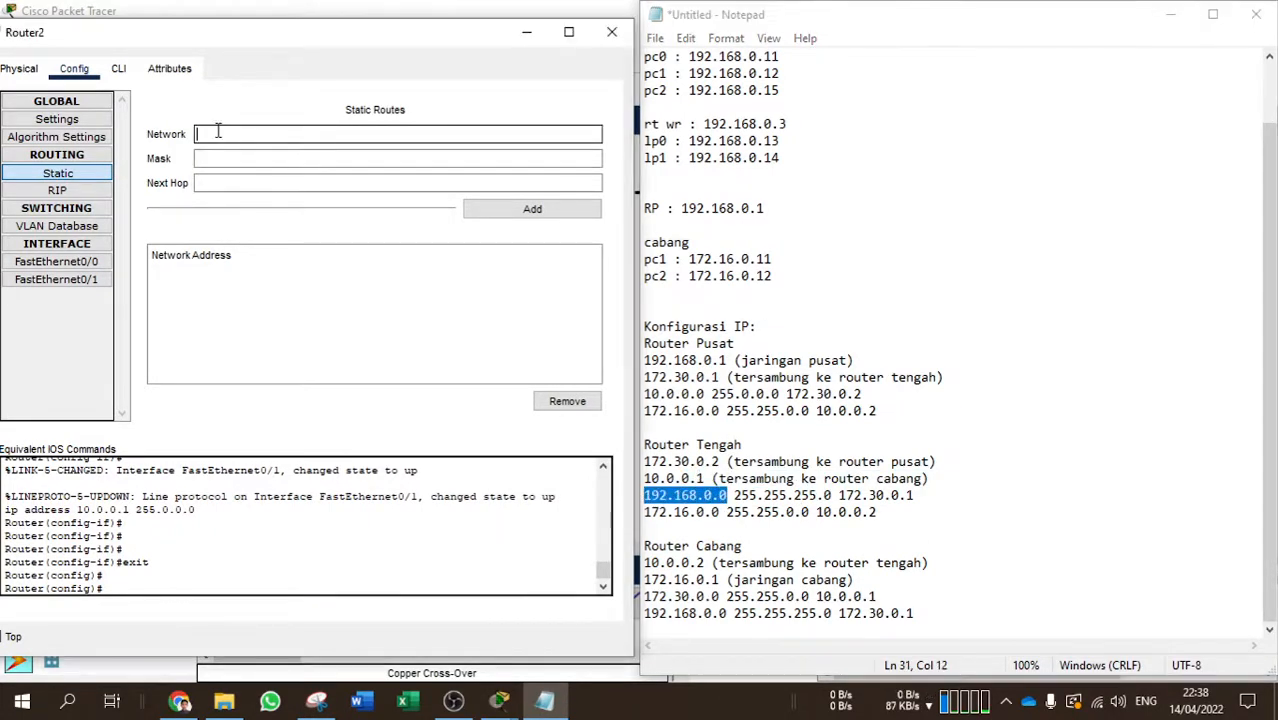
pyautogui.hotkey('ctrl', 'v')
pyautogui.click(808, 428)
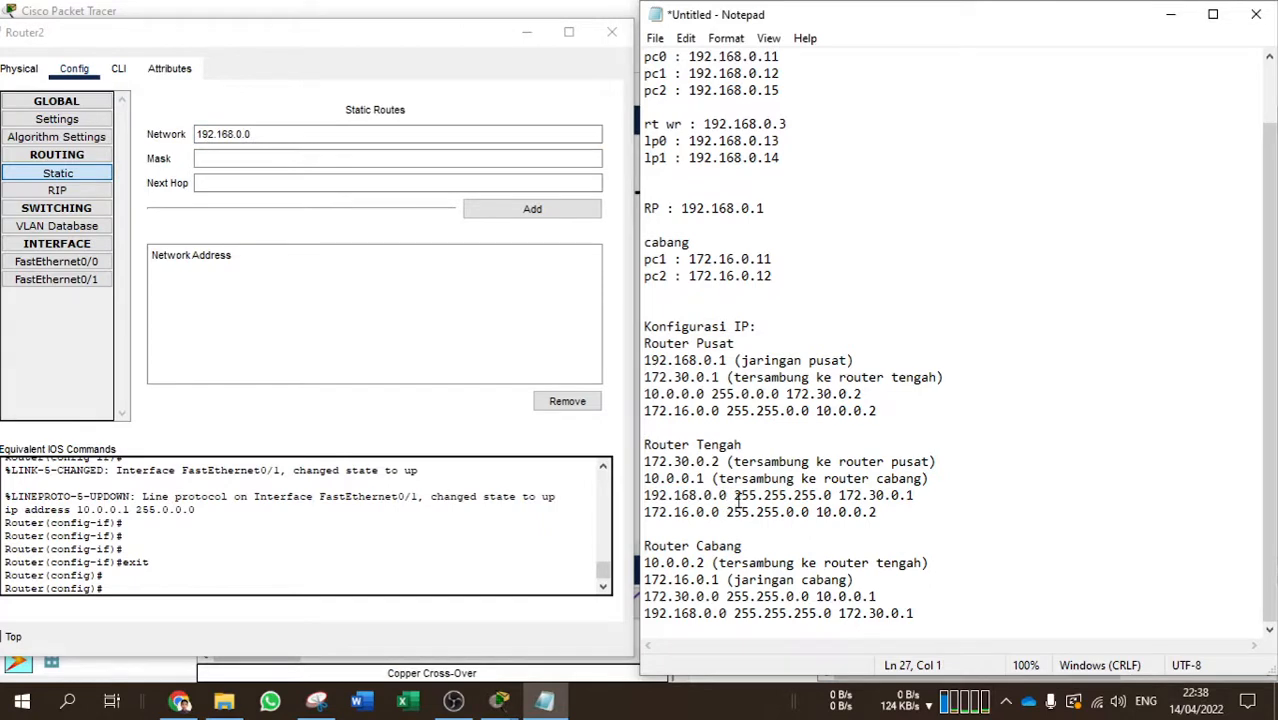
pyautogui.moveTo(735, 497); pyautogui.dragTo(819, 495)
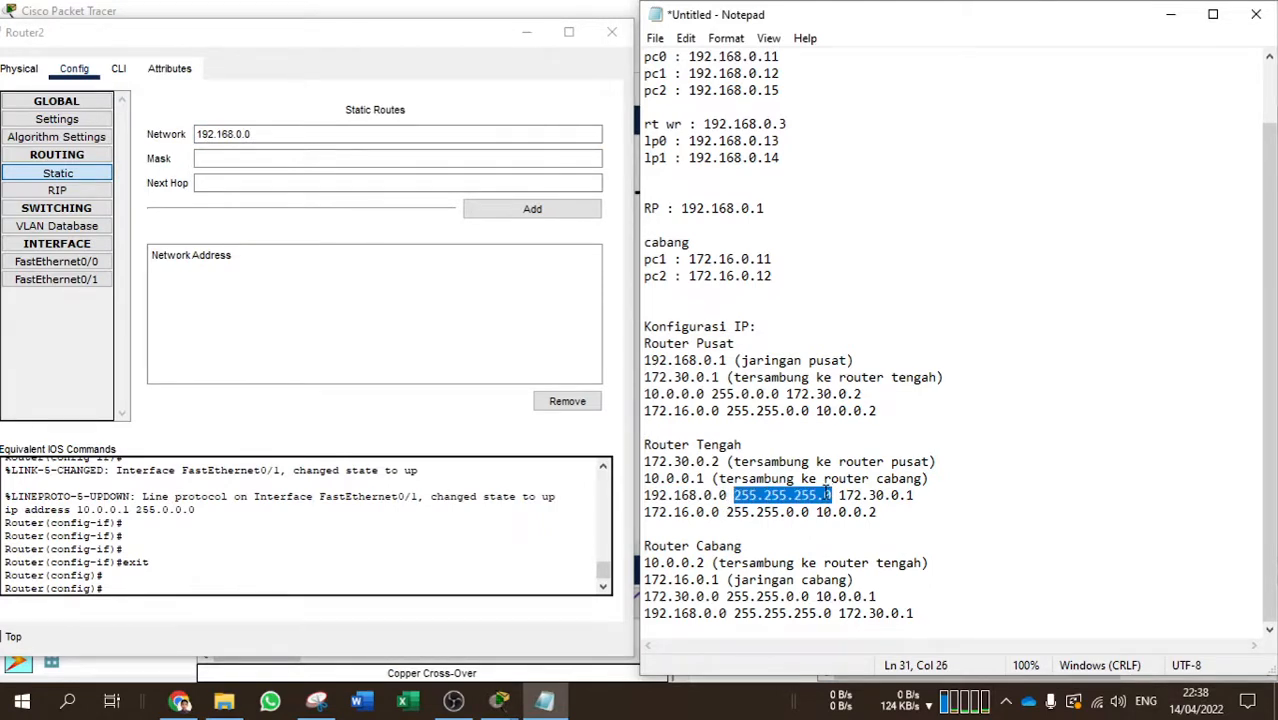
pyautogui.hotkey('ctrl', 'c')
pyautogui.hotkey('alt', 'Tab')
pyautogui.press('Tab')
pyautogui.hotkey('ctrl', 'v')
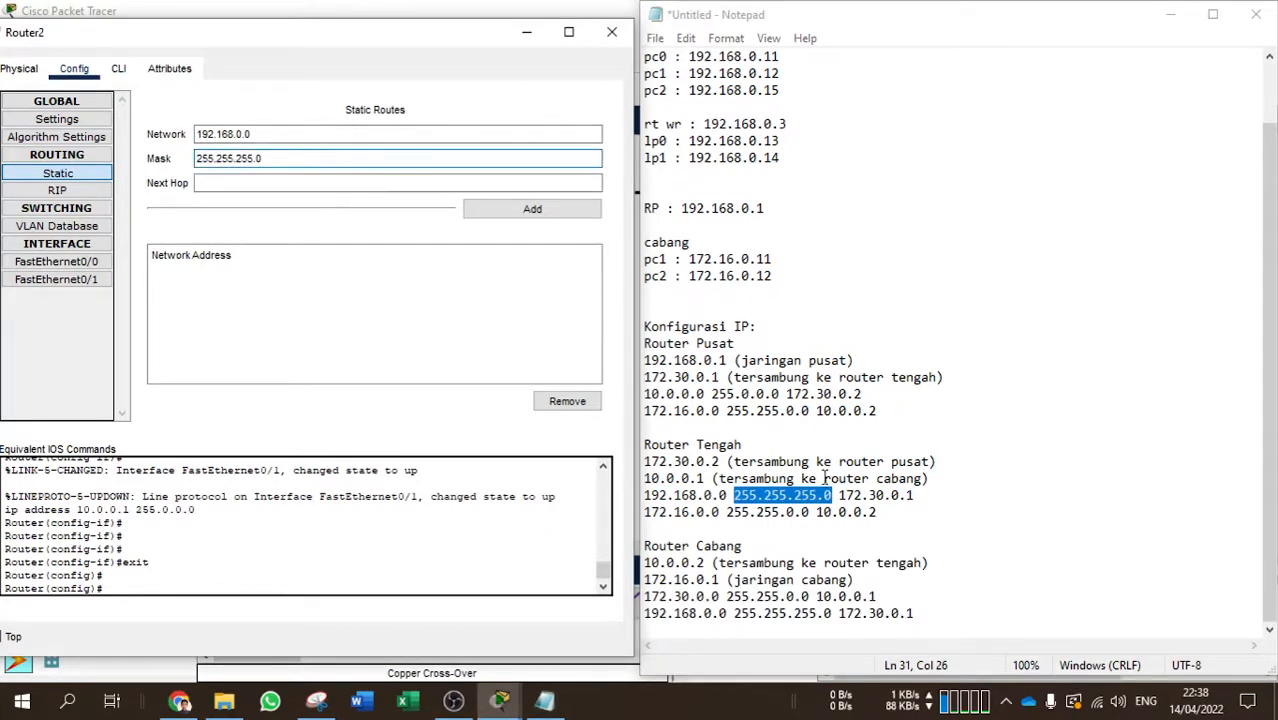
# Set the next hop to 172.30.0.1 from the Notepad list and add the first static route to Router2
pyautogui.moveTo(838, 497); pyautogui.dragTo(914, 497)
pyautogui.hotkey('ctrl', 'c')
pyautogui.click(265, 183)
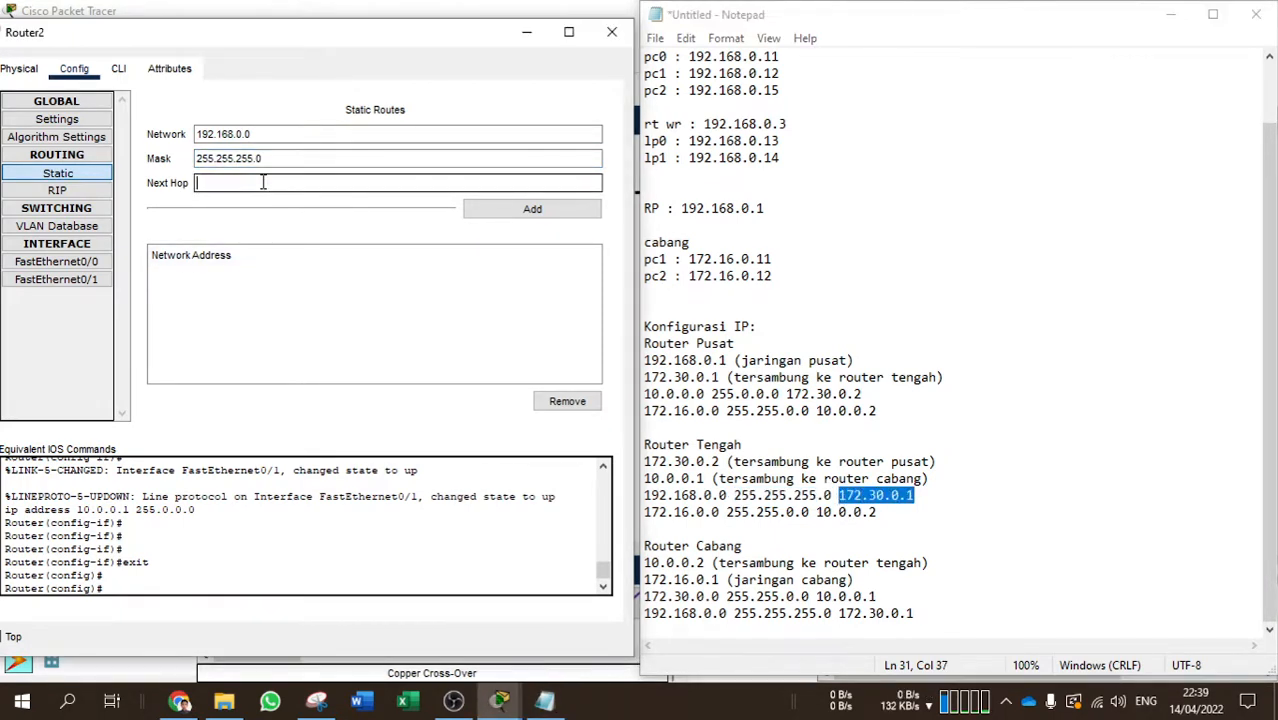
pyautogui.hotkey('ctrl', 'v')
pyautogui.click(548, 219)
# Replace Router2's route entries with network 172.16.0.0 and mask 255.255.0.0 from the Notepad list
pyautogui.click(910, 377)
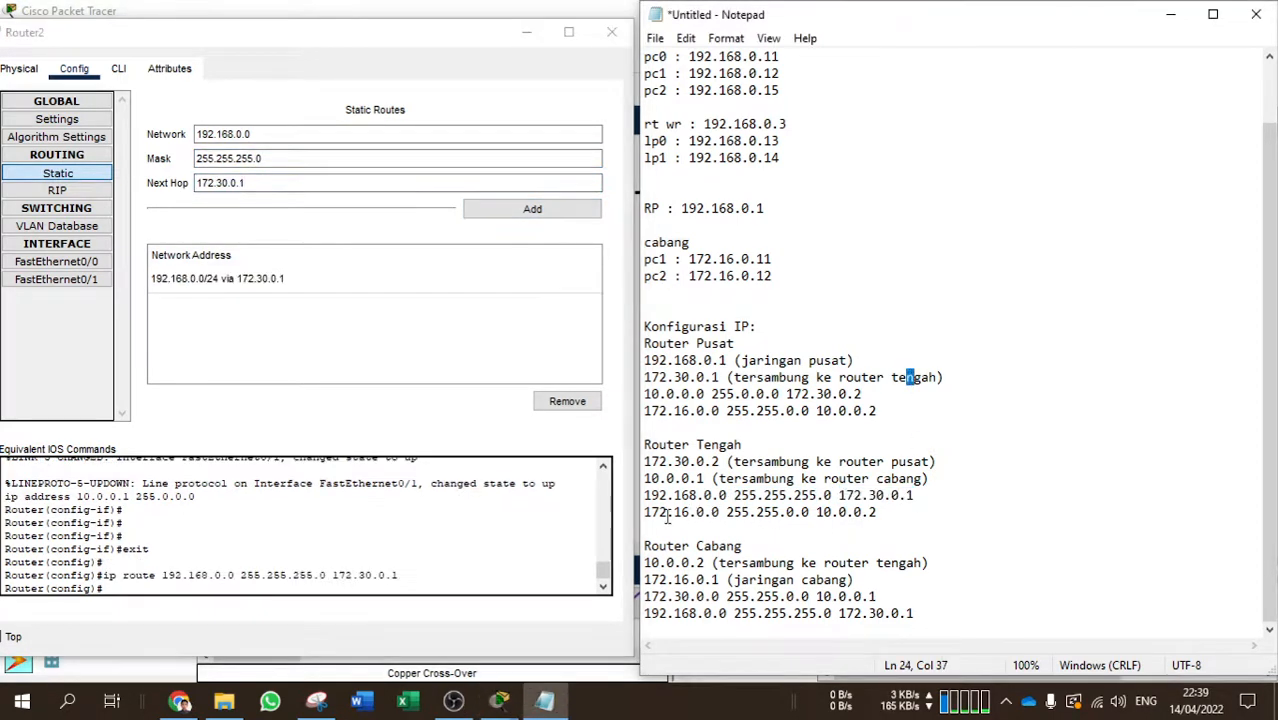
pyautogui.moveTo(647, 514); pyautogui.dragTo(718, 512)
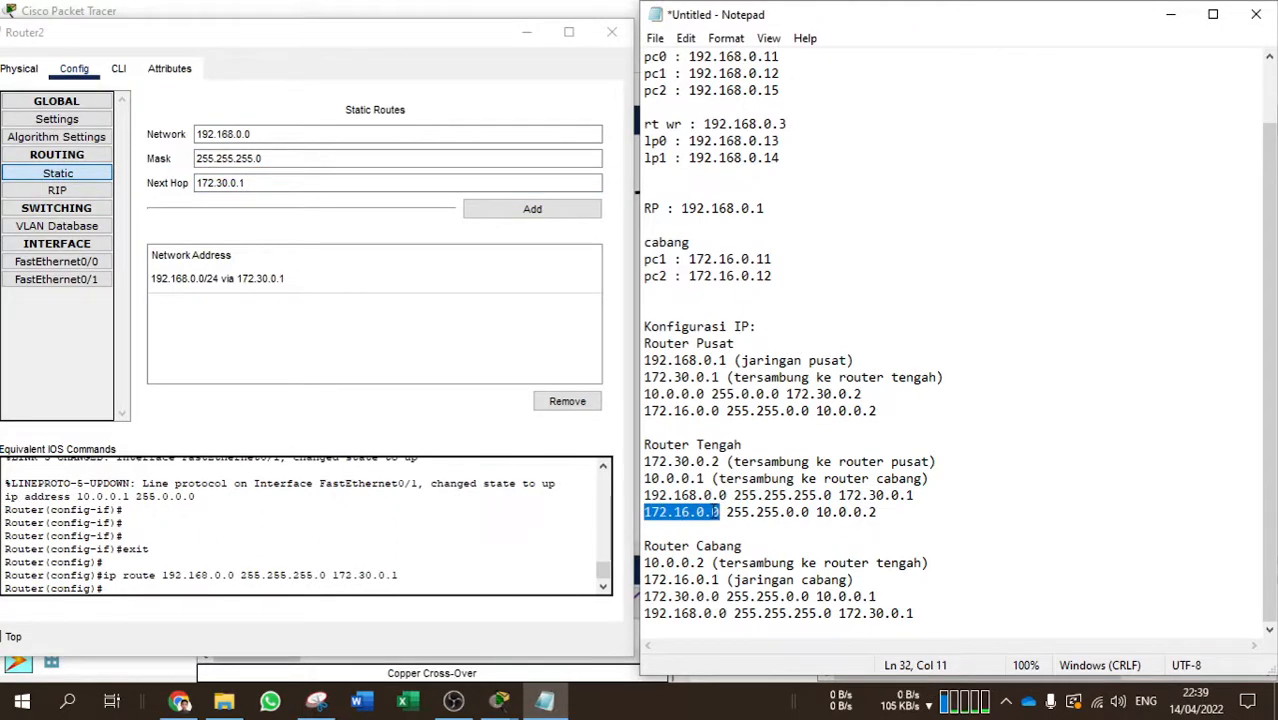
pyautogui.tripleClick(205, 134)
pyautogui.hotkey('ctrl', 'v')
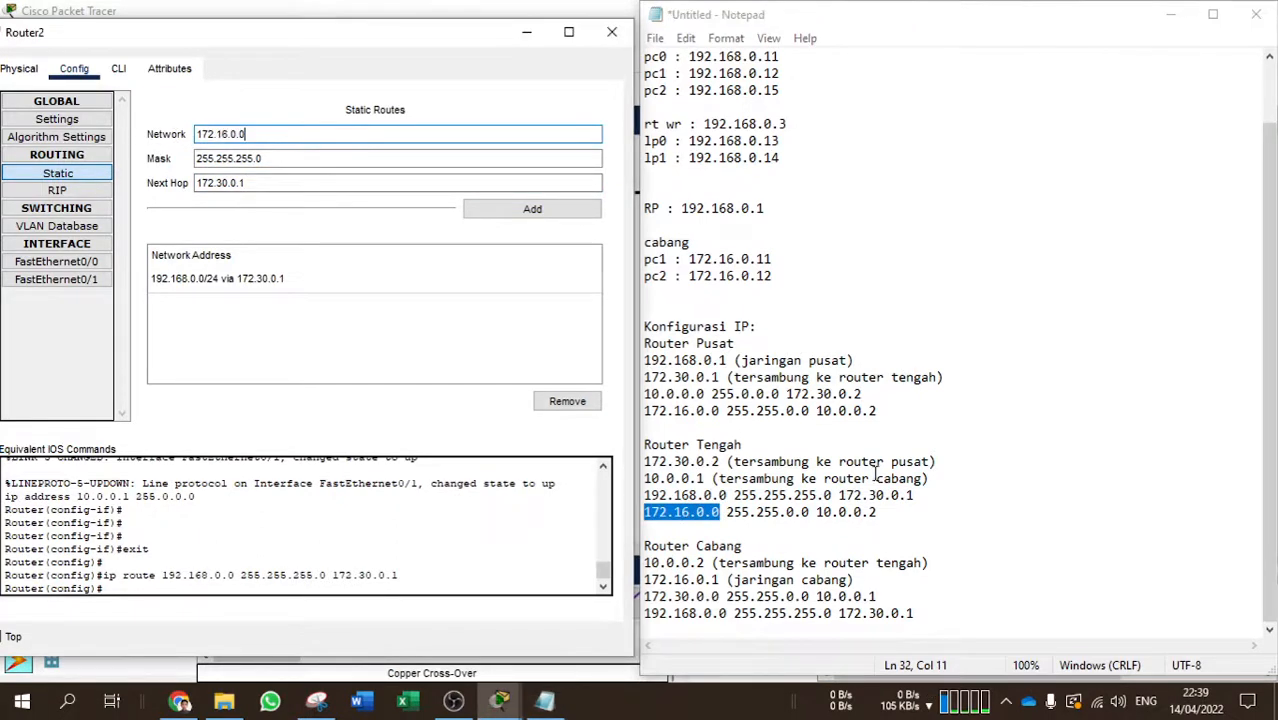
pyautogui.click(795, 495)
pyautogui.moveTo(727, 513); pyautogui.dragTo(805, 514)
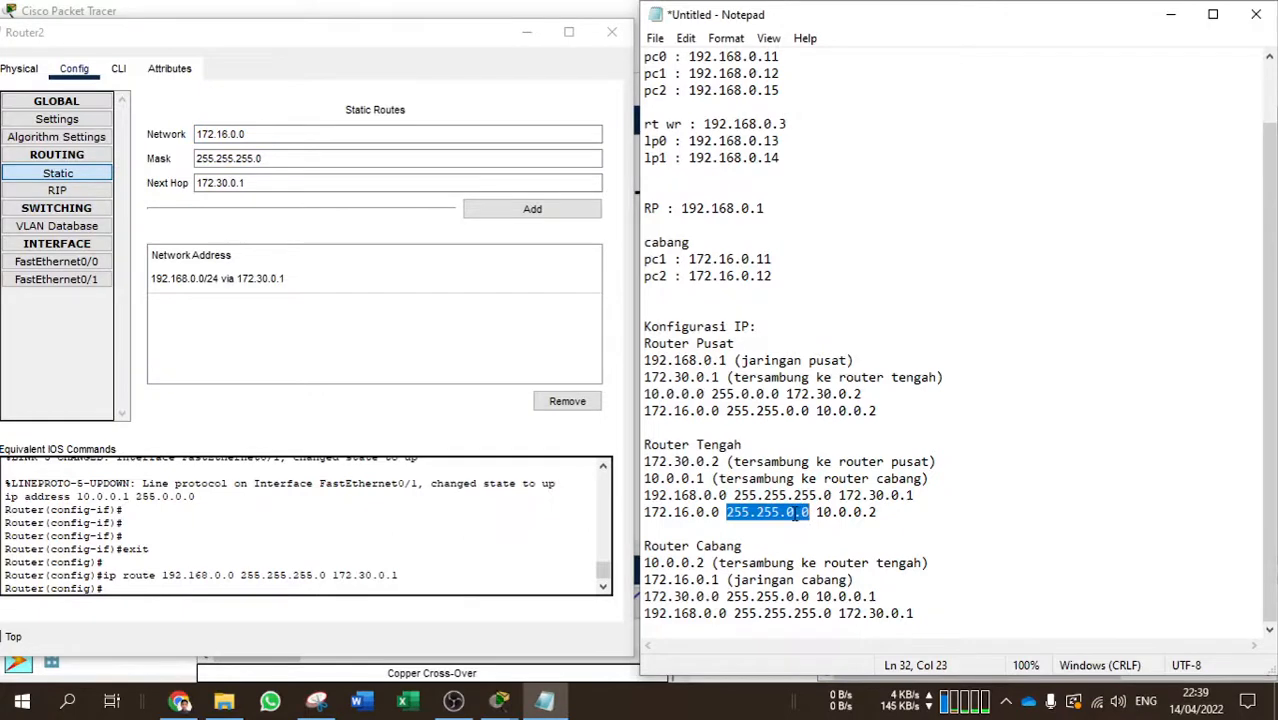
pyautogui.hotkey('ctrl', 'c')
pyautogui.moveTo(300, 158); pyautogui.dragTo(167, 163)
pyautogui.hotkey('ctrl', 'v')
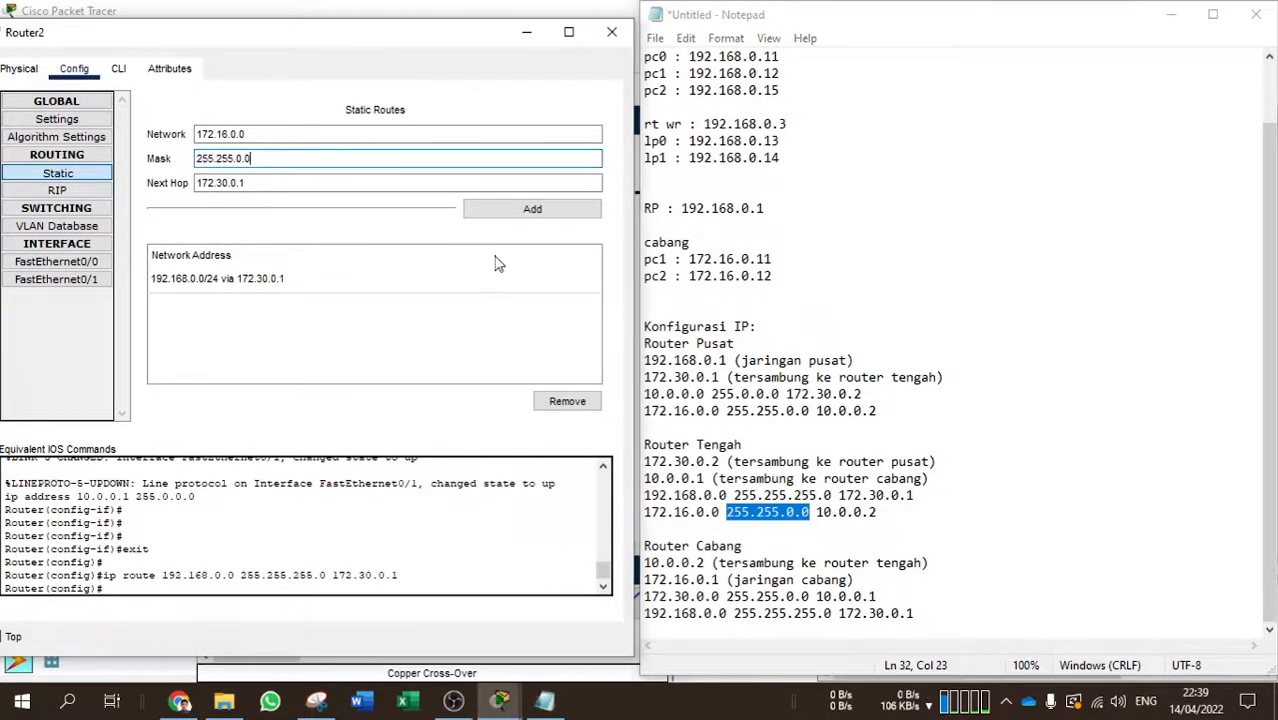
# Replace the next hop with 10.0.0.2 from the Notepad list and add the second static route to Router2
pyautogui.click(810, 461)
pyautogui.moveTo(816, 513); pyautogui.dragTo(895, 517)
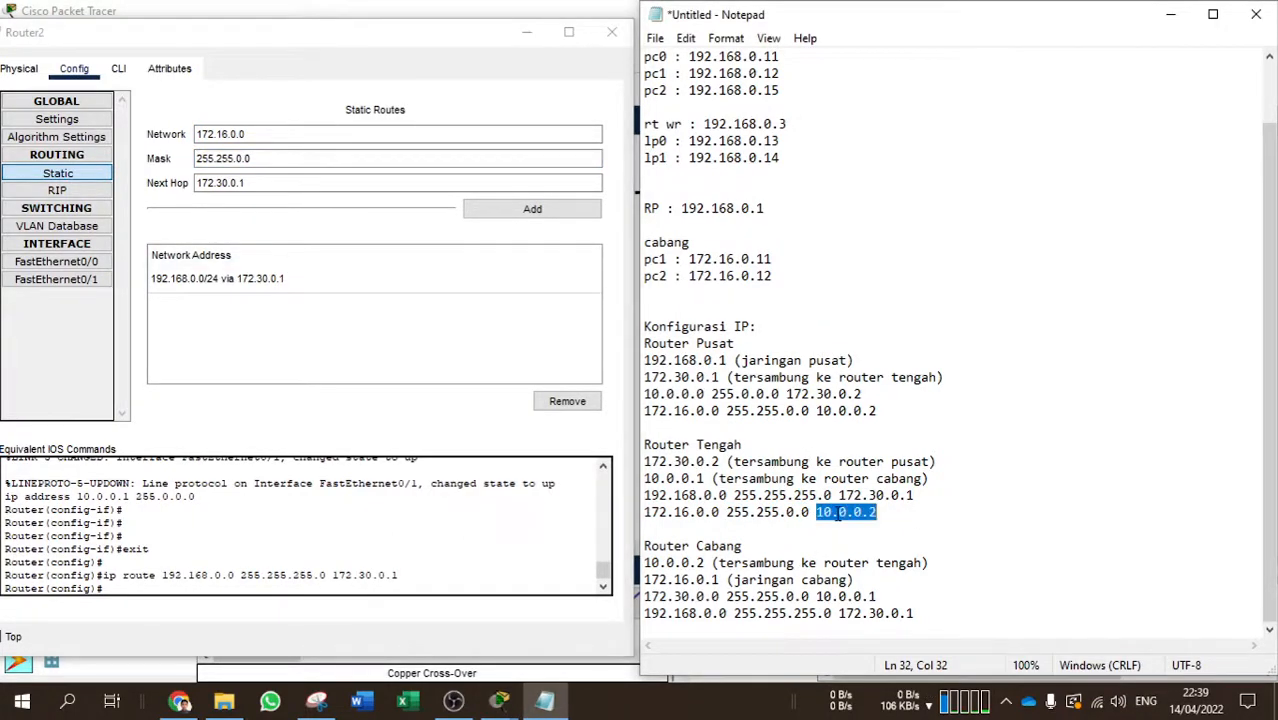
pyautogui.hotkey('ctrl', 'c')
pyautogui.moveTo(290, 183); pyautogui.dragTo(142, 185)
pyautogui.hotkey('ctrl', 'v')
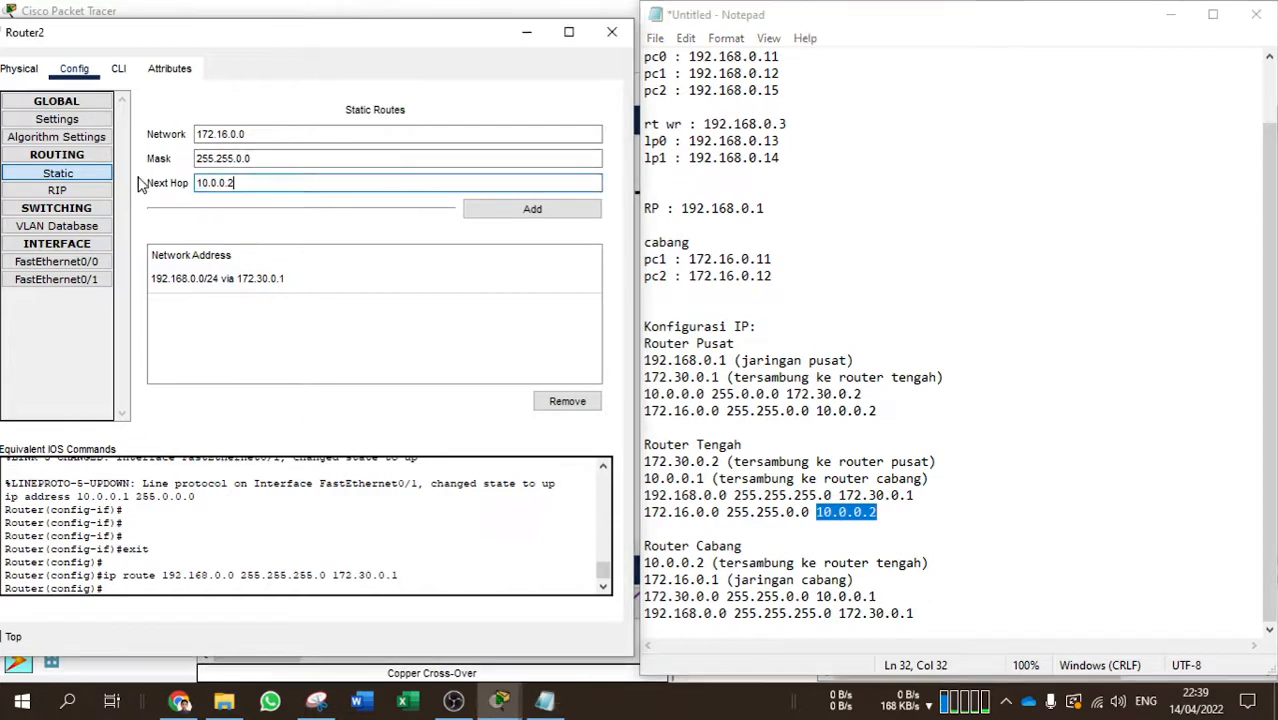
pyautogui.click(533, 212)
# Compare Router2's two static routes with the Router Tengah lines in Notepad
pyautogui.click(257, 310)
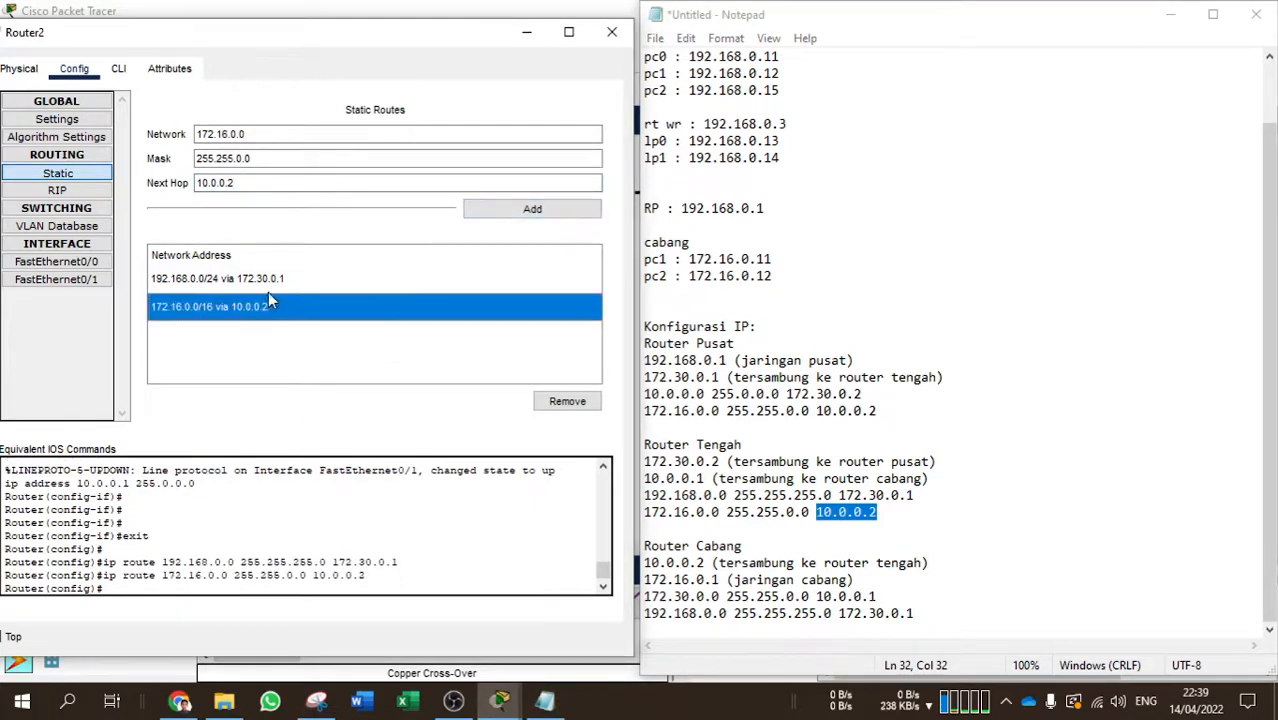
pyautogui.click(280, 289)
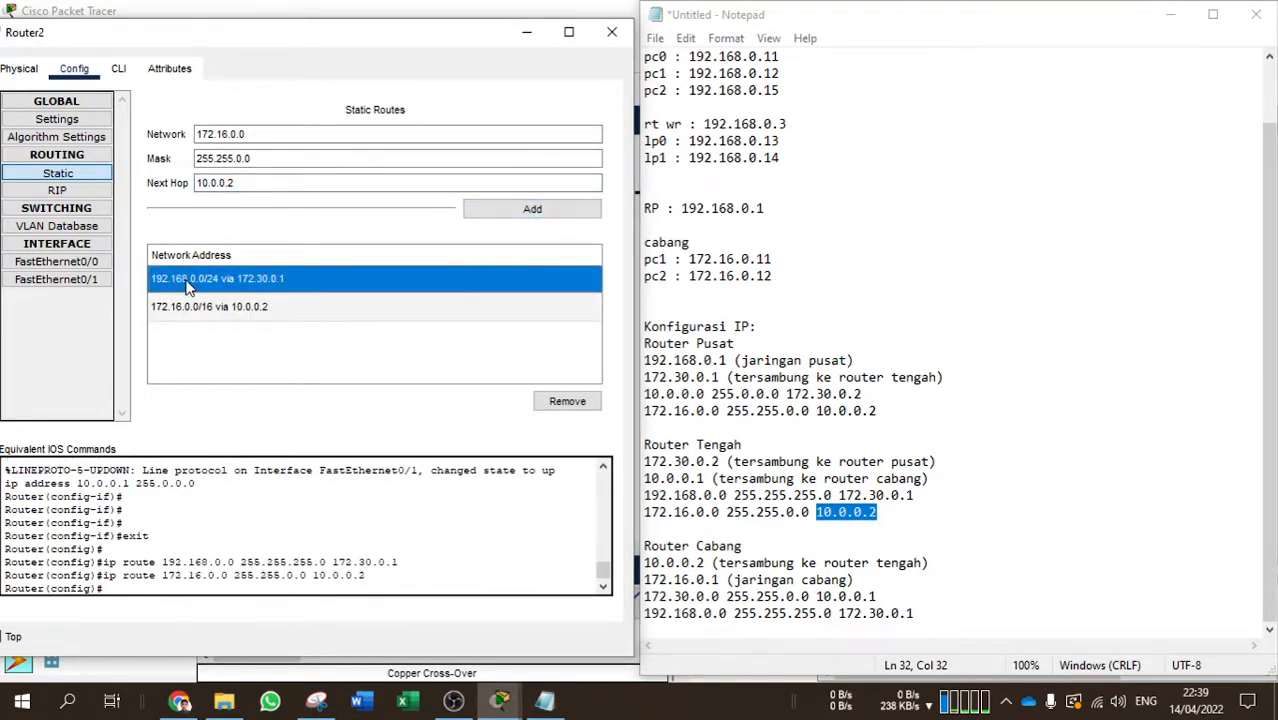
pyautogui.click(939, 502)
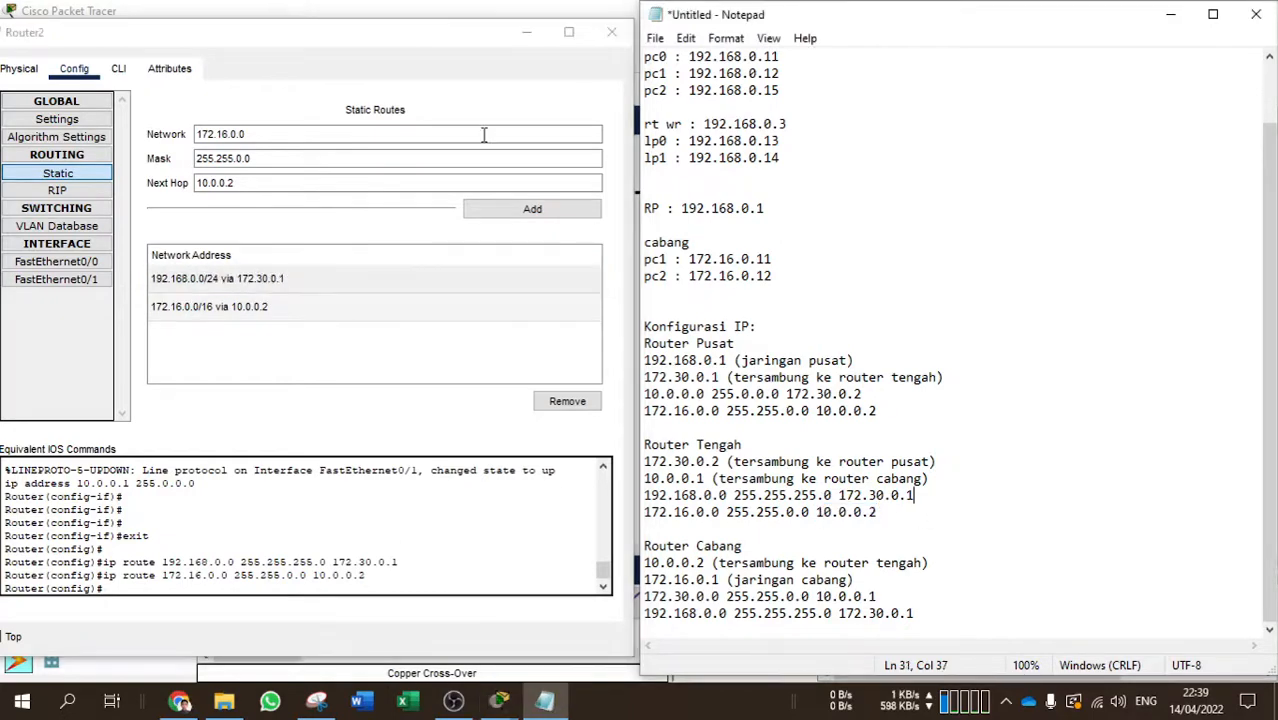
# Close Router2, open Router Cabang's static routes and remove the existing 192.168.0.0/24 route via 10.0.0.1
pyautogui.click(612, 33)
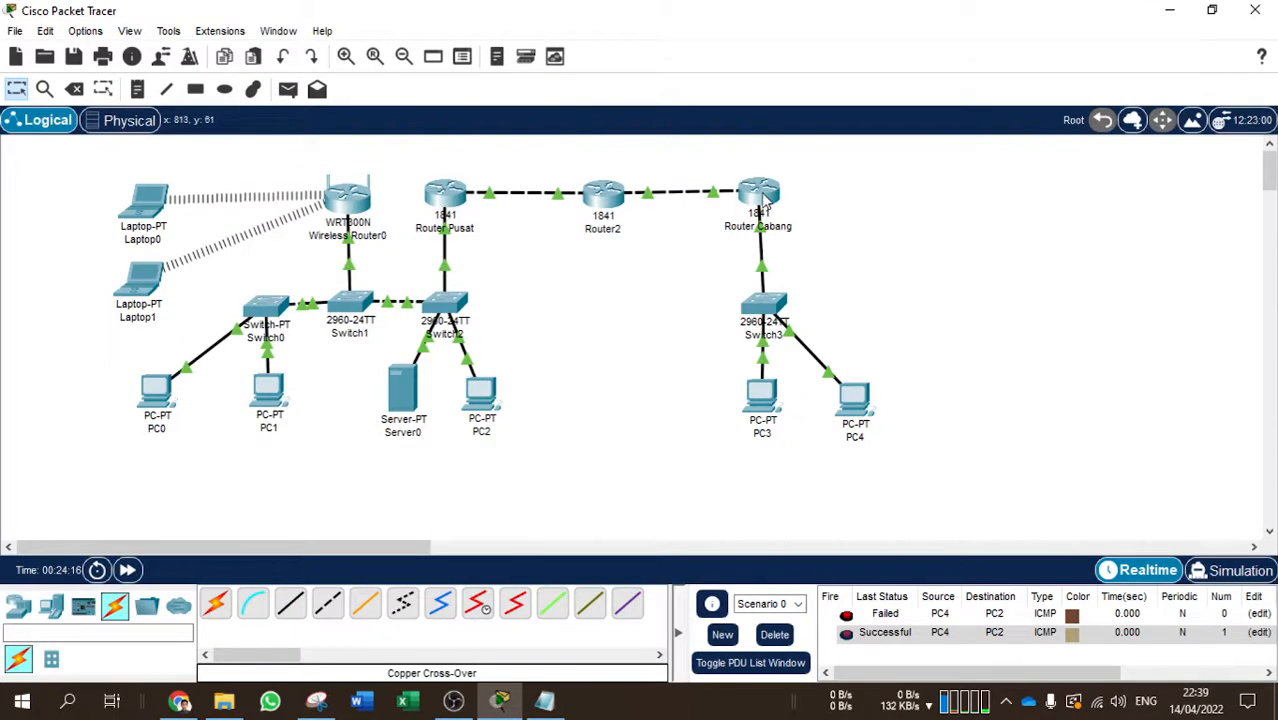
pyautogui.click(762, 196)
pyautogui.click(390, 162)
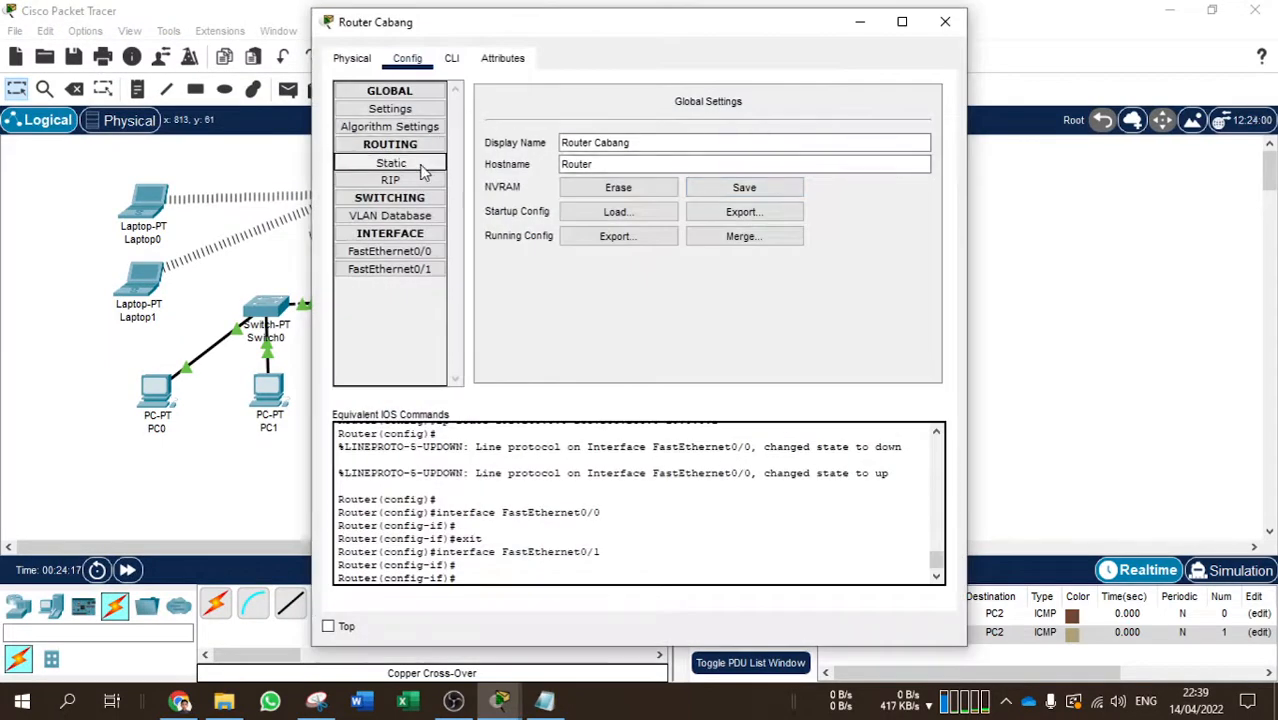
pyautogui.moveTo(722, 40); pyautogui.dragTo(520, 49)
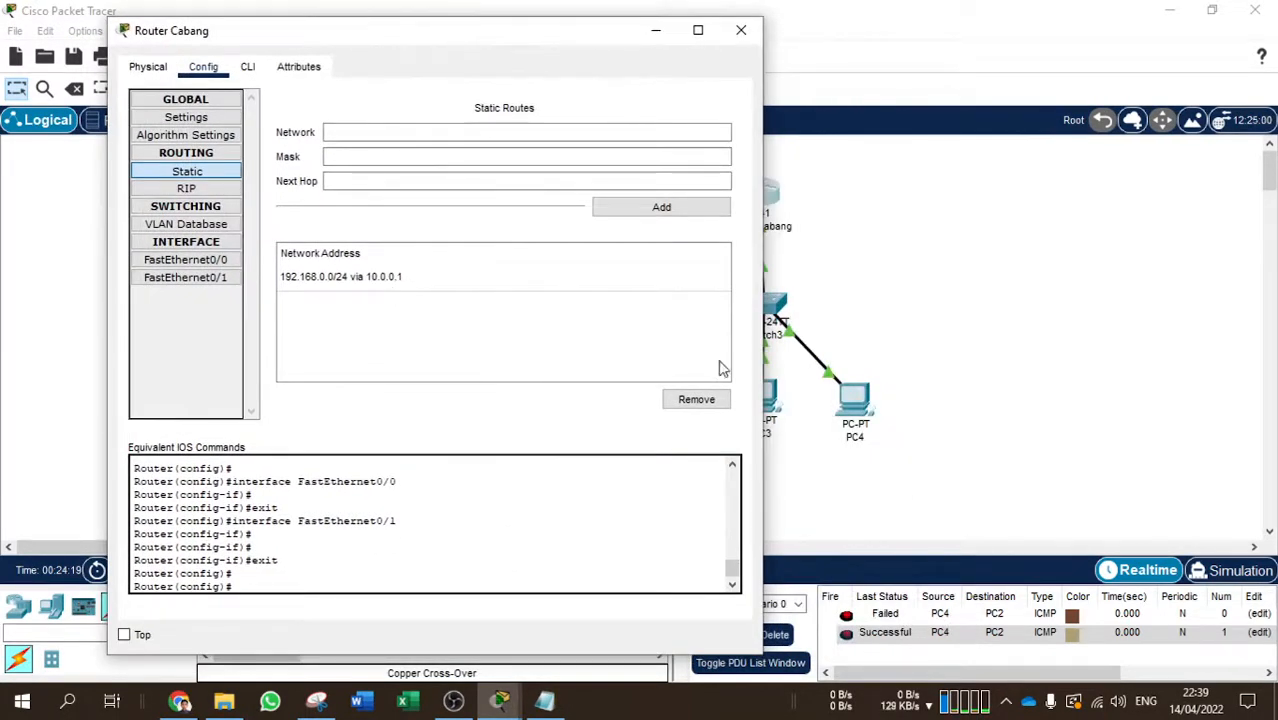
pyautogui.click(545, 700)
pyautogui.click(431, 380)
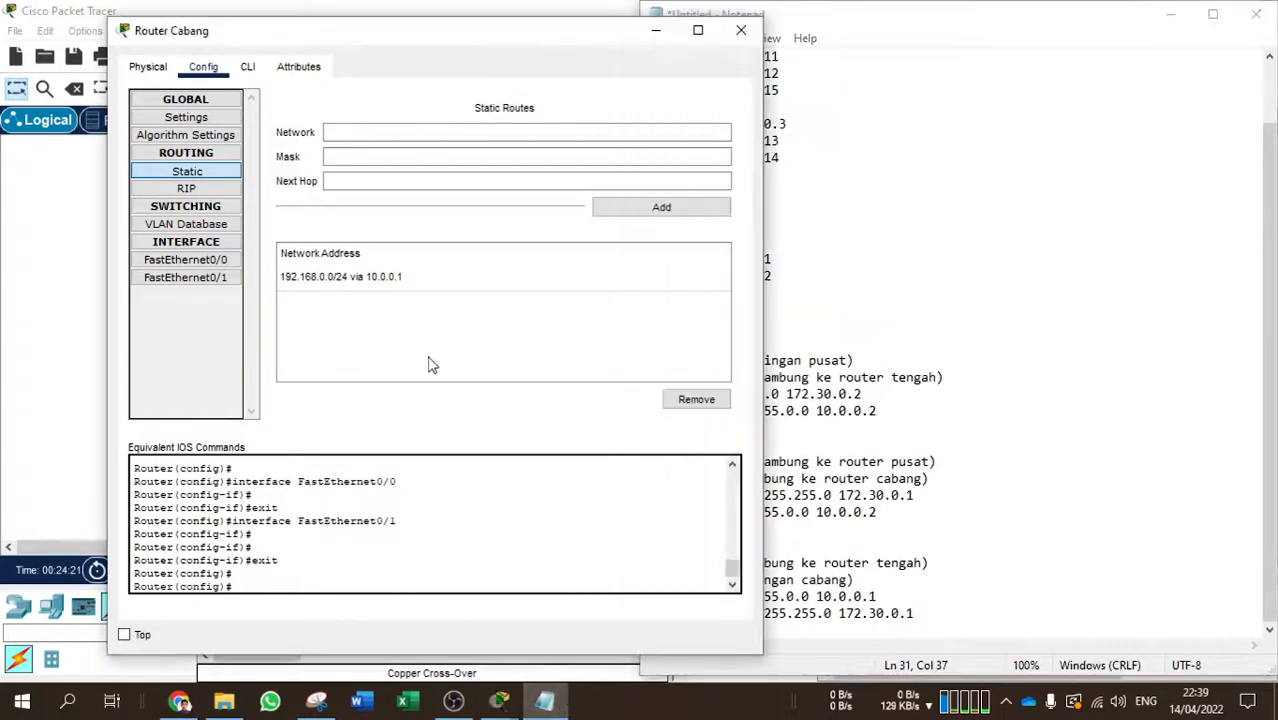
pyautogui.click(436, 290)
pyautogui.click(714, 400)
# Fill in Router Cabang's first static route with network 172.30.0.0 and mask 255.255.0.0 from the Notepad list
pyautogui.click(876, 480)
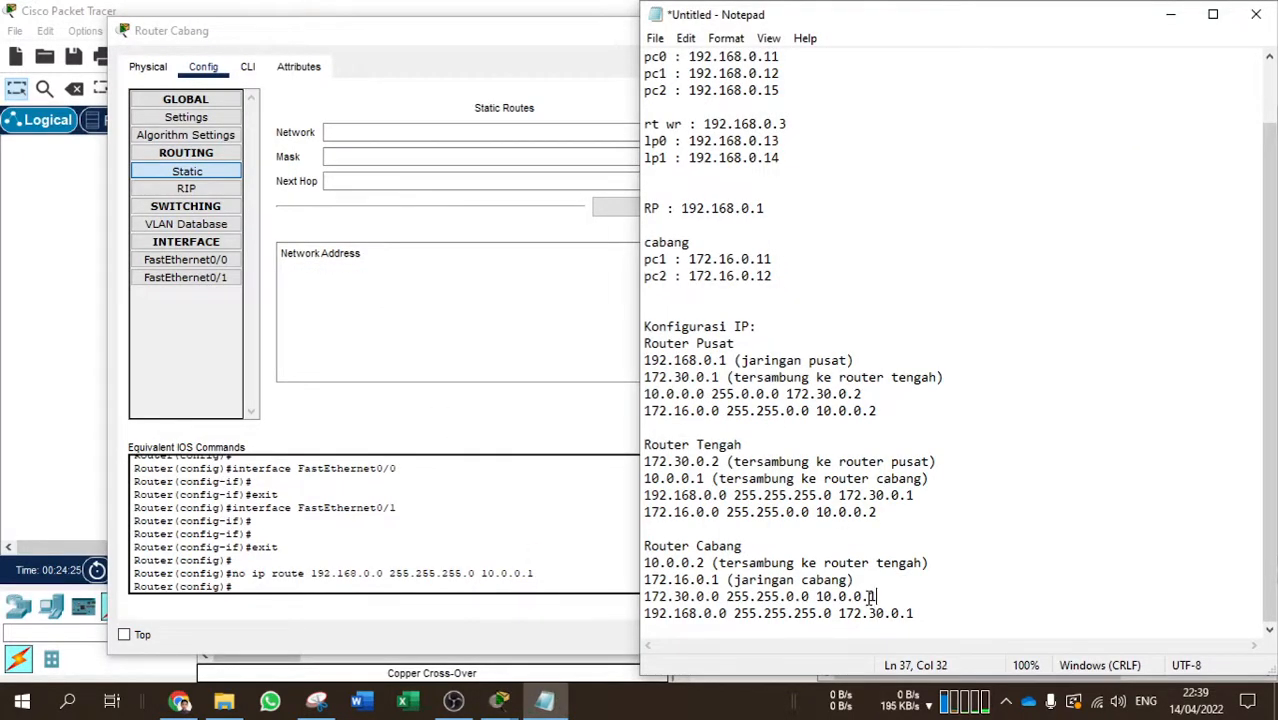
pyautogui.moveTo(869, 596); pyautogui.dragTo(813, 597)
pyautogui.click(703, 613)
pyautogui.moveTo(645, 597); pyautogui.dragTo(720, 597)
pyautogui.hotkey('ctrl', 'c')
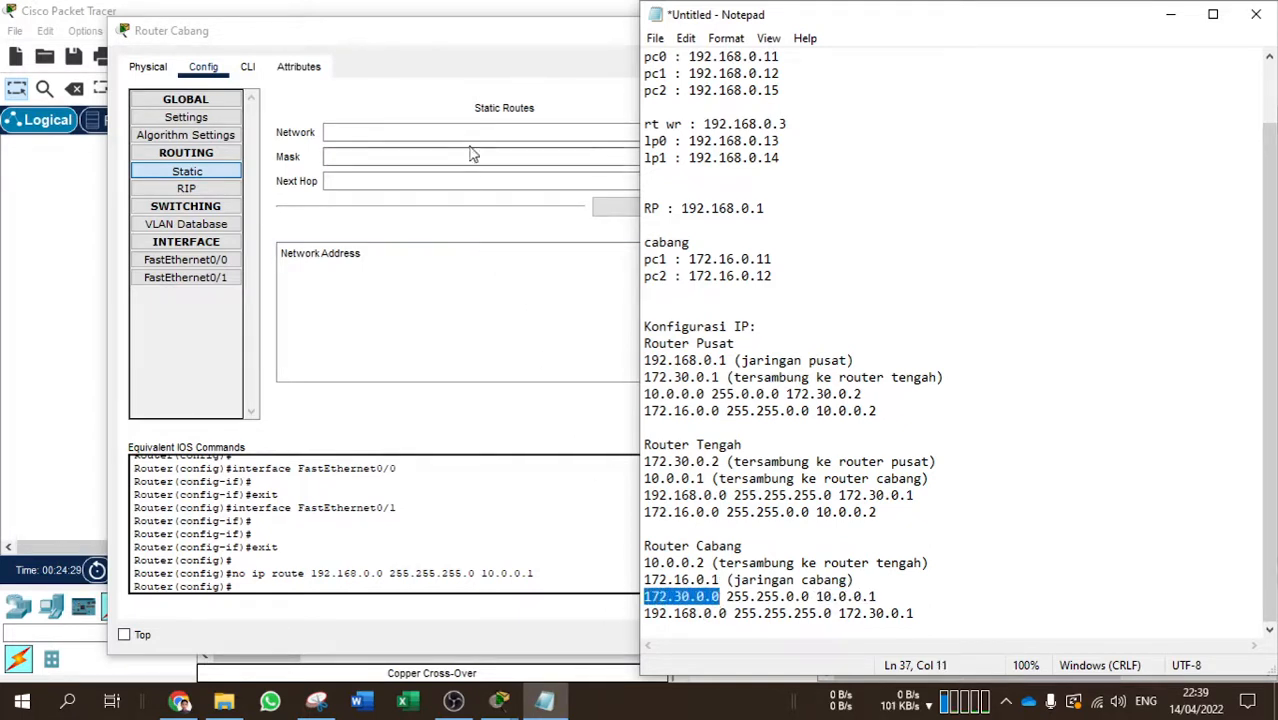
pyautogui.click(500, 132)
pyautogui.hotkey('ctrl', 'v')
pyautogui.click(808, 262)
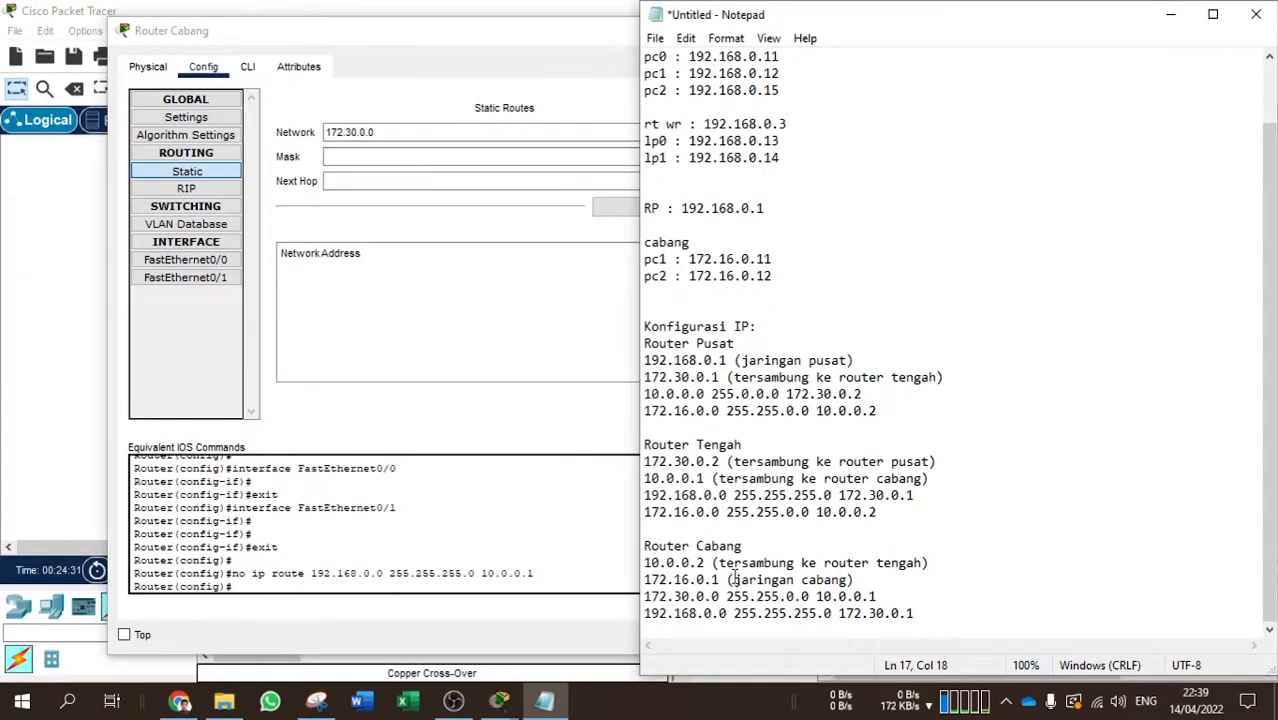
pyautogui.moveTo(727, 597); pyautogui.dragTo(810, 597)
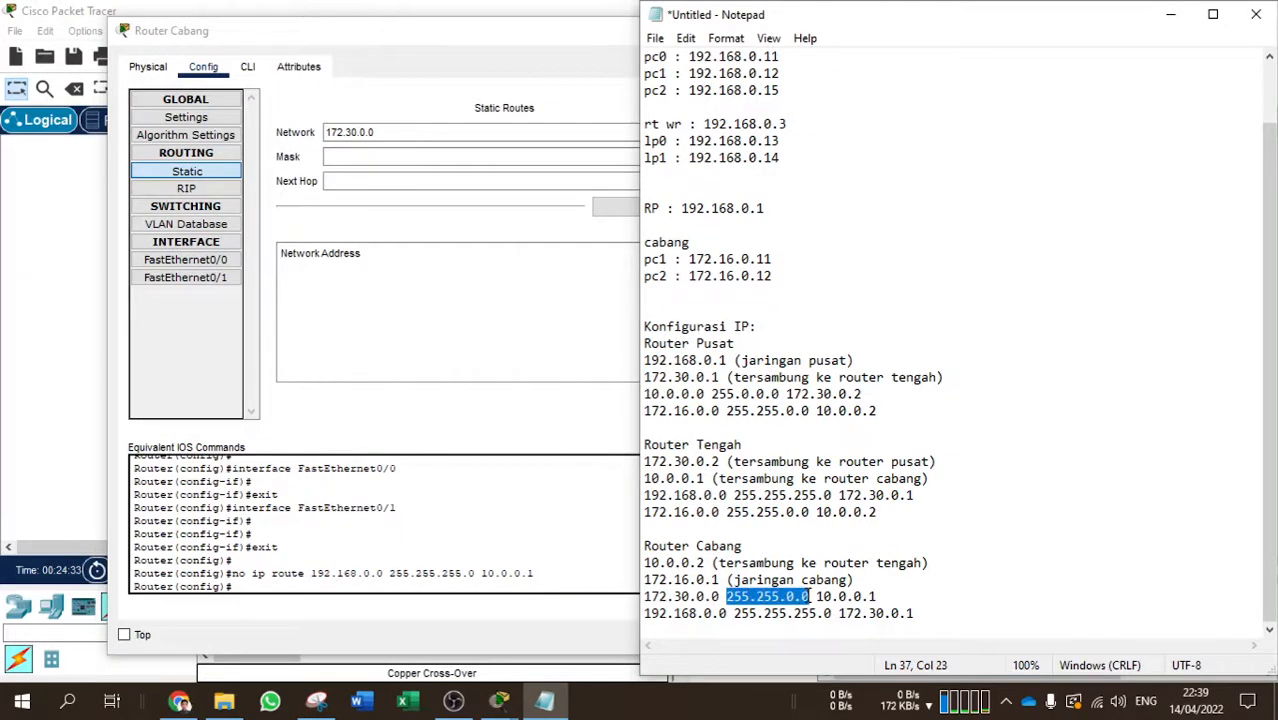
pyautogui.hotkey('ctrl', 'c')
pyautogui.click(445, 156)
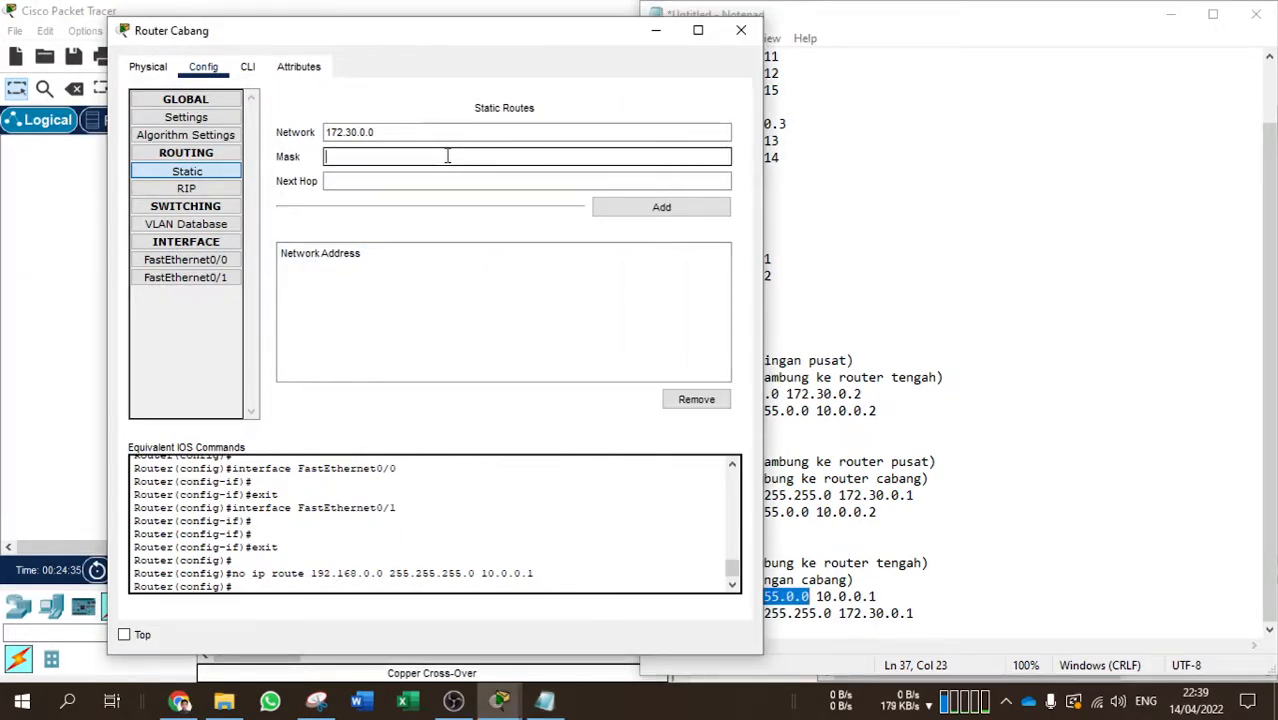
pyautogui.hotkey('ctrl', 'v')
# Set the next hop to 10.0.0.1 from the Notepad list and add the static route to Router Cabang
pyautogui.click(893, 236)
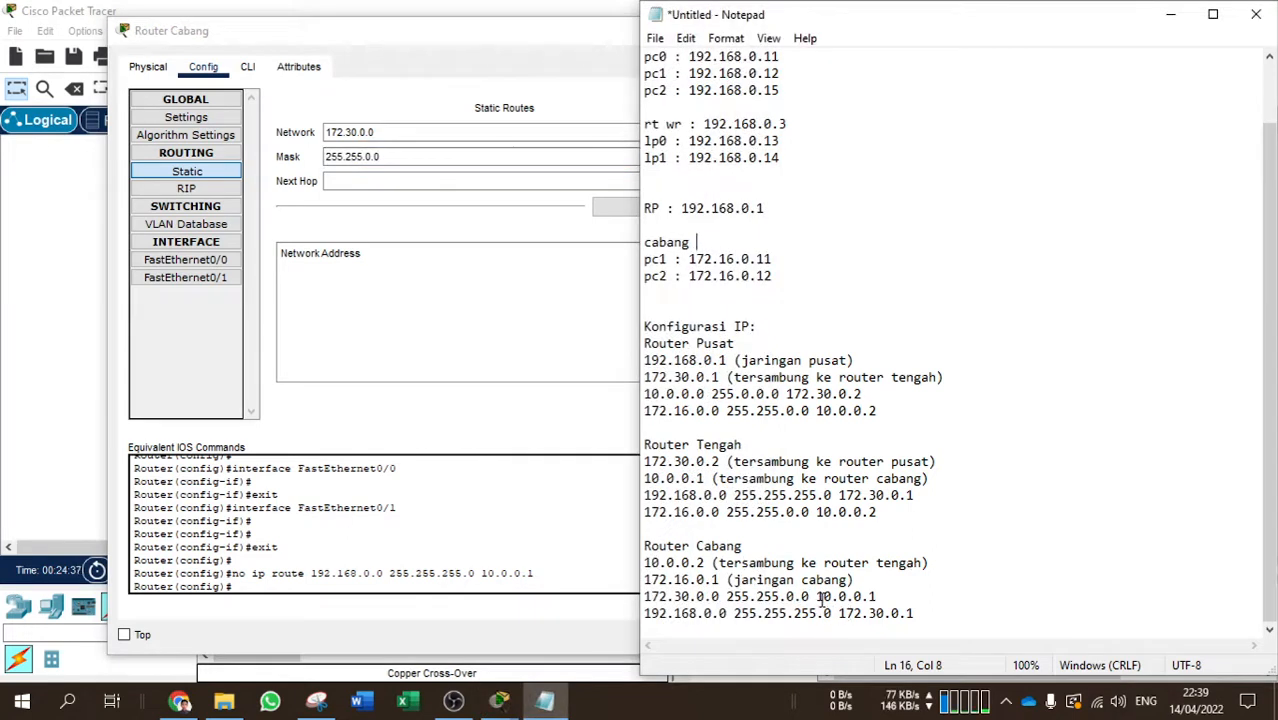
pyautogui.moveTo(817, 597); pyautogui.dragTo(882, 596)
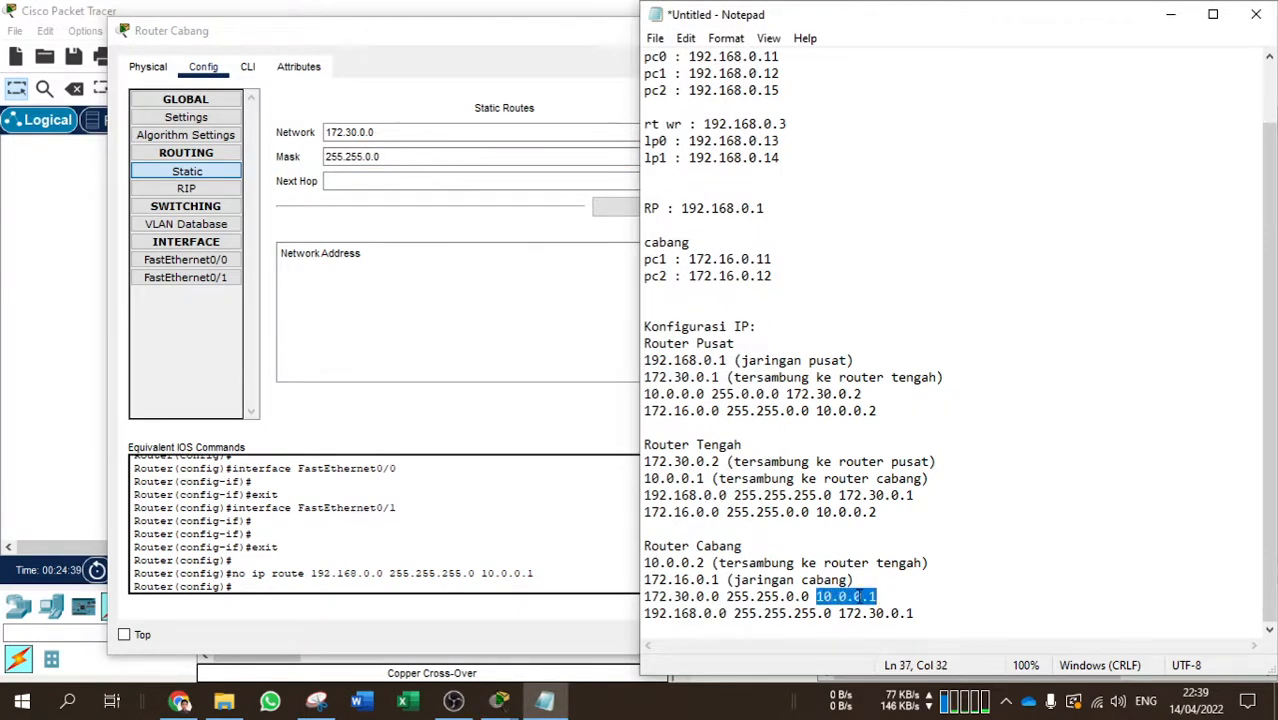
pyautogui.hotkey('ctrl', 'c')
pyautogui.click(440, 180)
pyautogui.hotkey('ctrl', 'v')
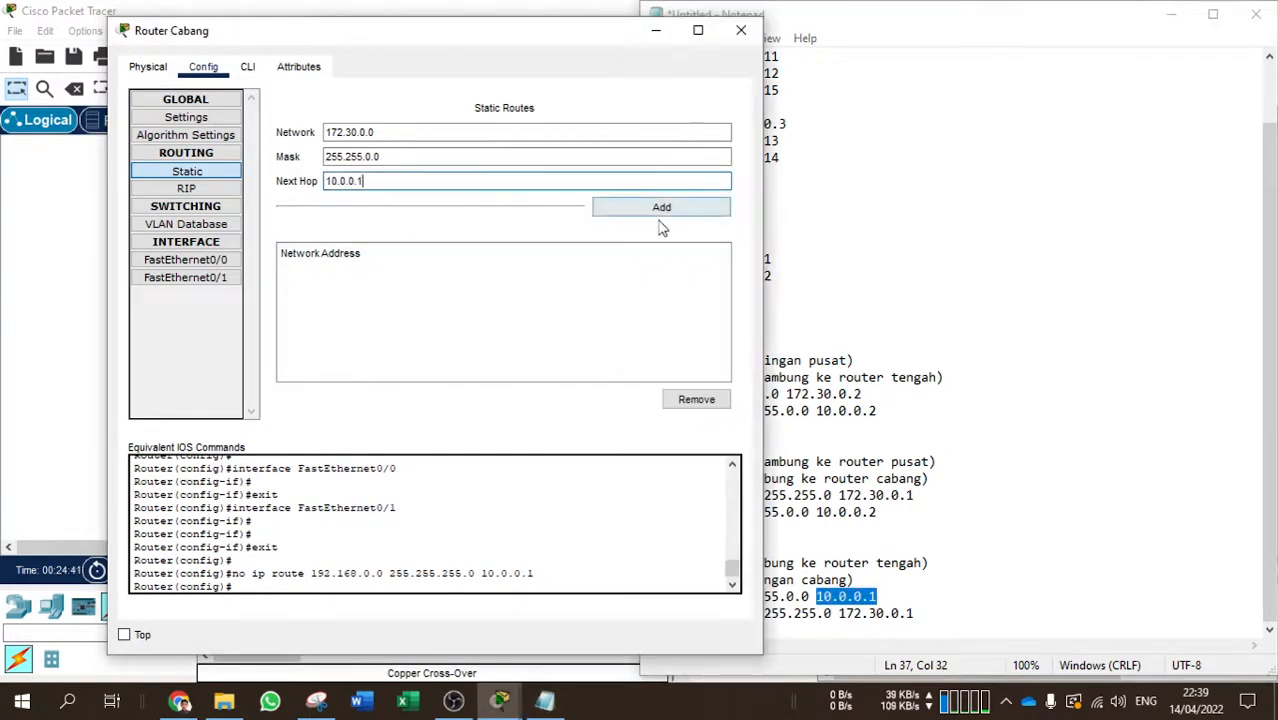
pyautogui.click(661, 208)
# Fill in Router Cabang's second static route with network 192.168.0.0 and mask 255.255.255.0 from the Notepad list
pyautogui.click(927, 257)
pyautogui.moveTo(645, 613); pyautogui.dragTo(729, 613)
pyautogui.hotkey('ctrl', 'c')
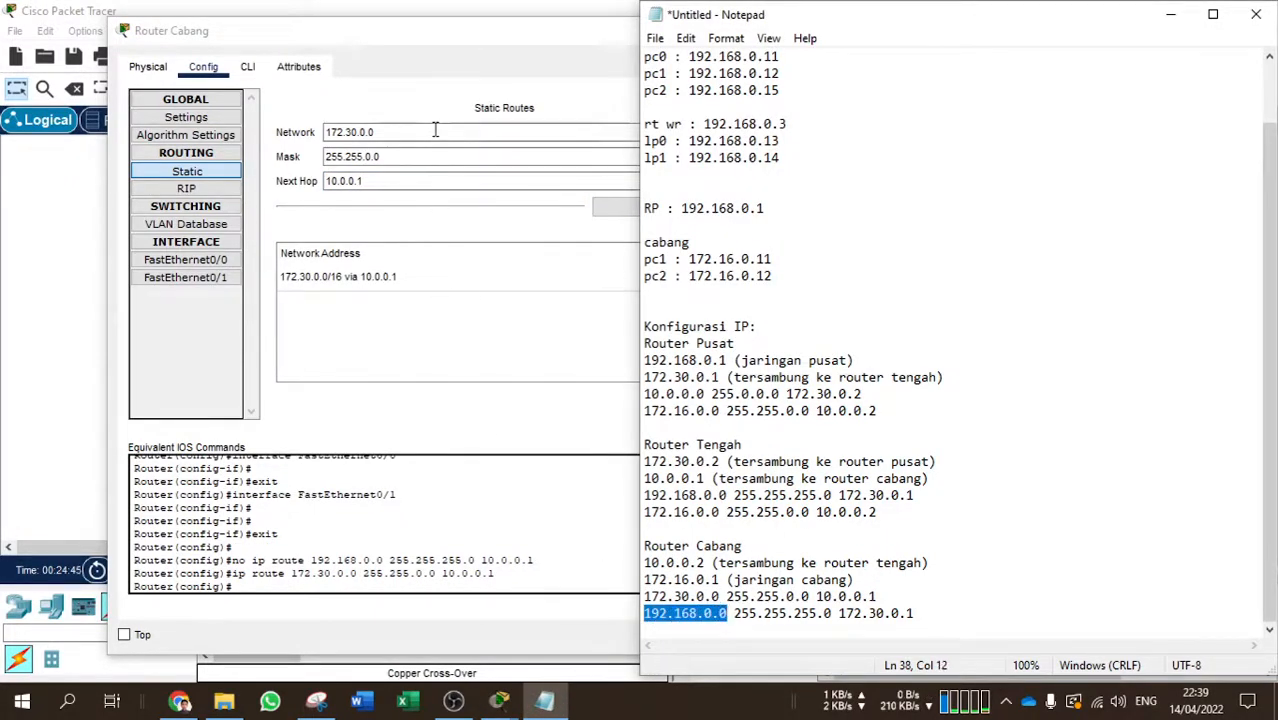
pyautogui.moveTo(434, 130); pyautogui.dragTo(276, 132)
pyautogui.hotkey('ctrl', 'v')
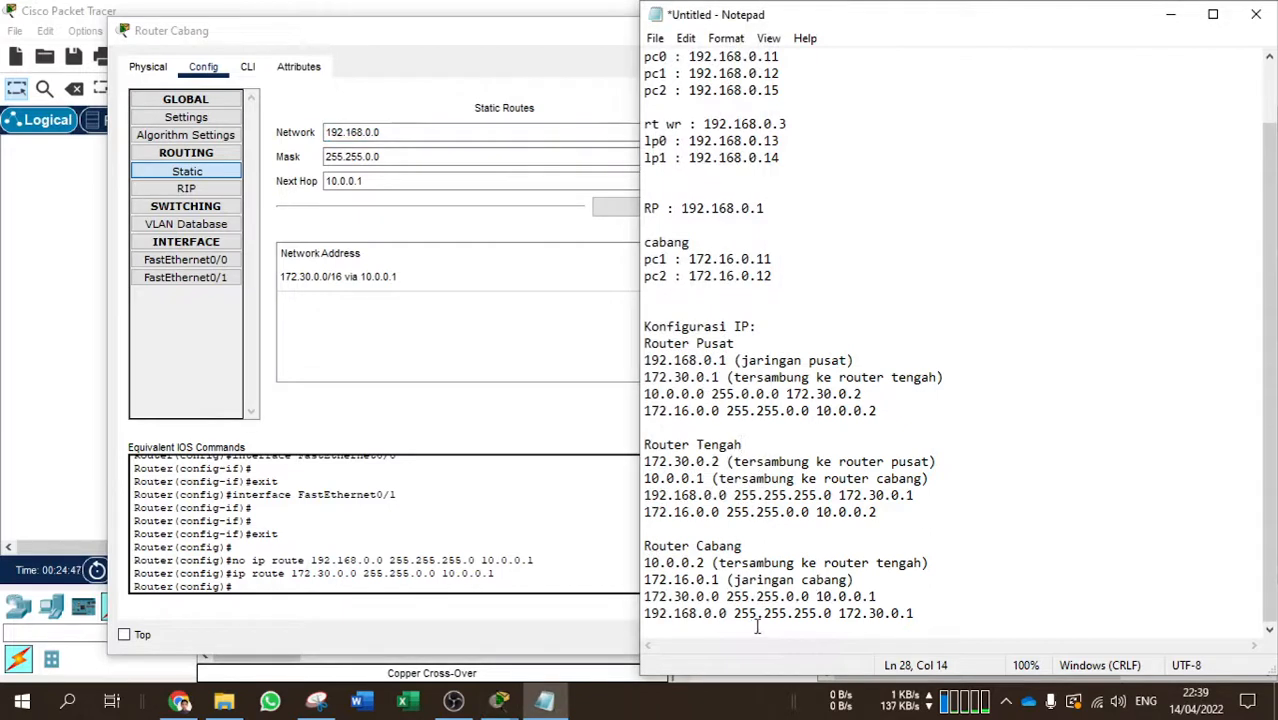
pyautogui.moveTo(735, 617); pyautogui.dragTo(831, 616)
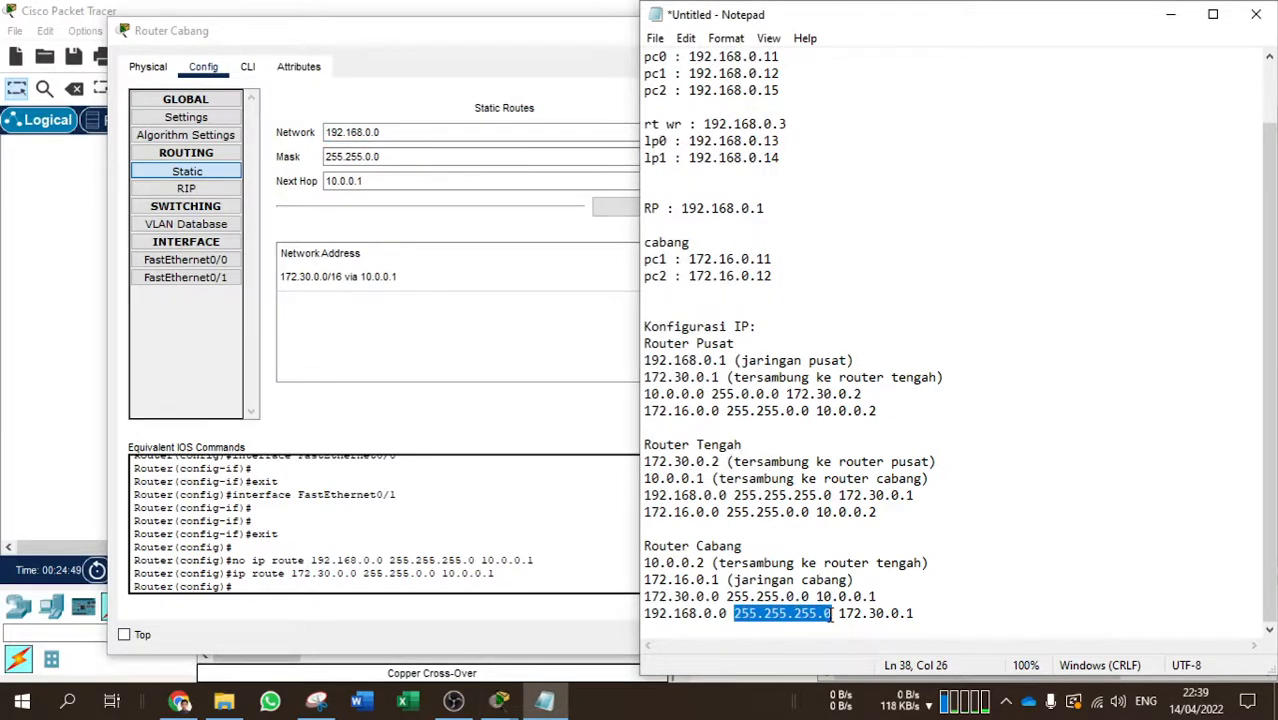
pyautogui.hotkey('ctrl', 'c')
pyautogui.moveTo(412, 157); pyautogui.dragTo(230, 157)
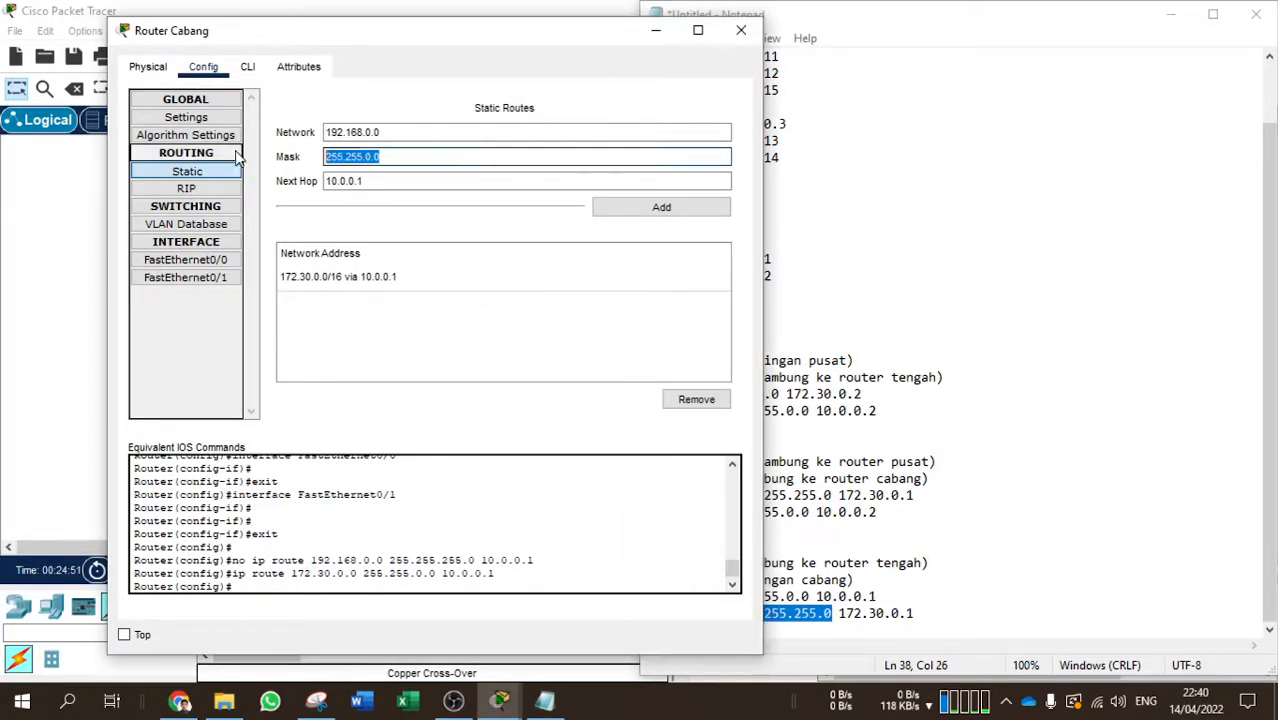
pyautogui.hotkey('ctrl', 'v')
# Set the next hop to 172.30.0.1 from the Notepad list, add the route to Router Cabang, and put both windows away
pyautogui.click(1051, 433)
pyautogui.moveTo(840, 616); pyautogui.dragTo(918, 616)
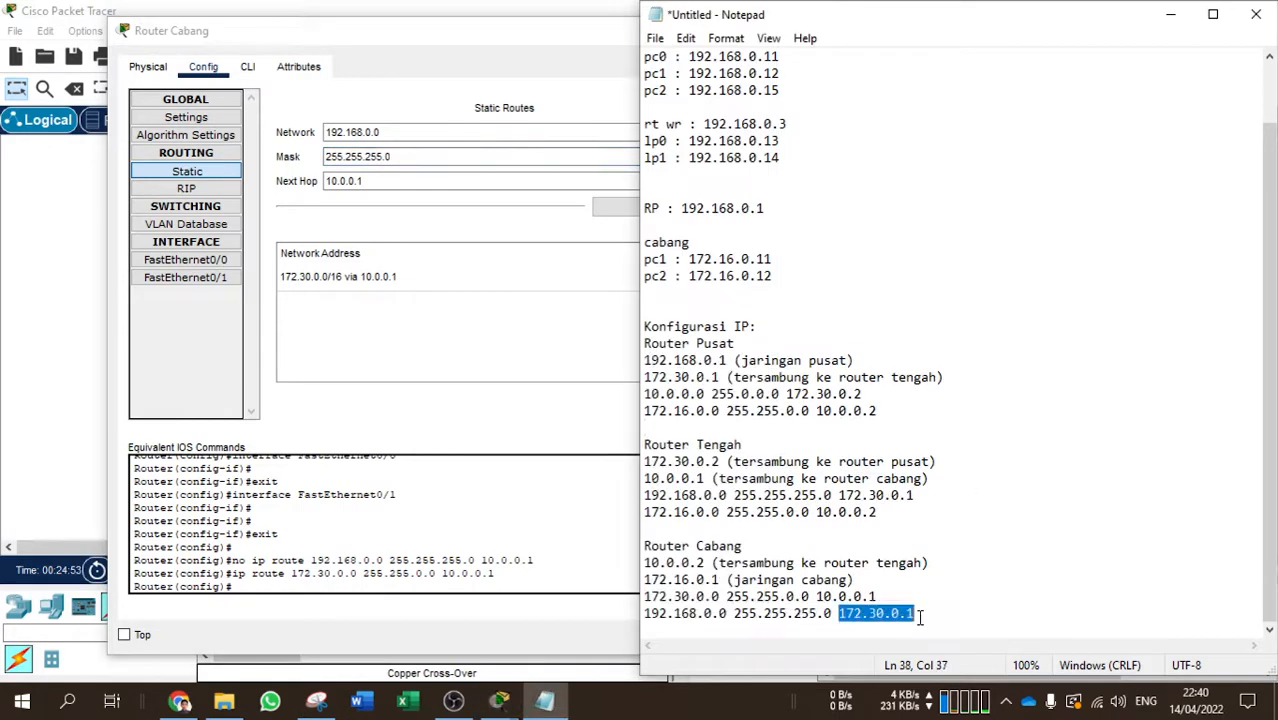
pyautogui.hotkey('ctrl', 'c')
pyautogui.click(420, 181)
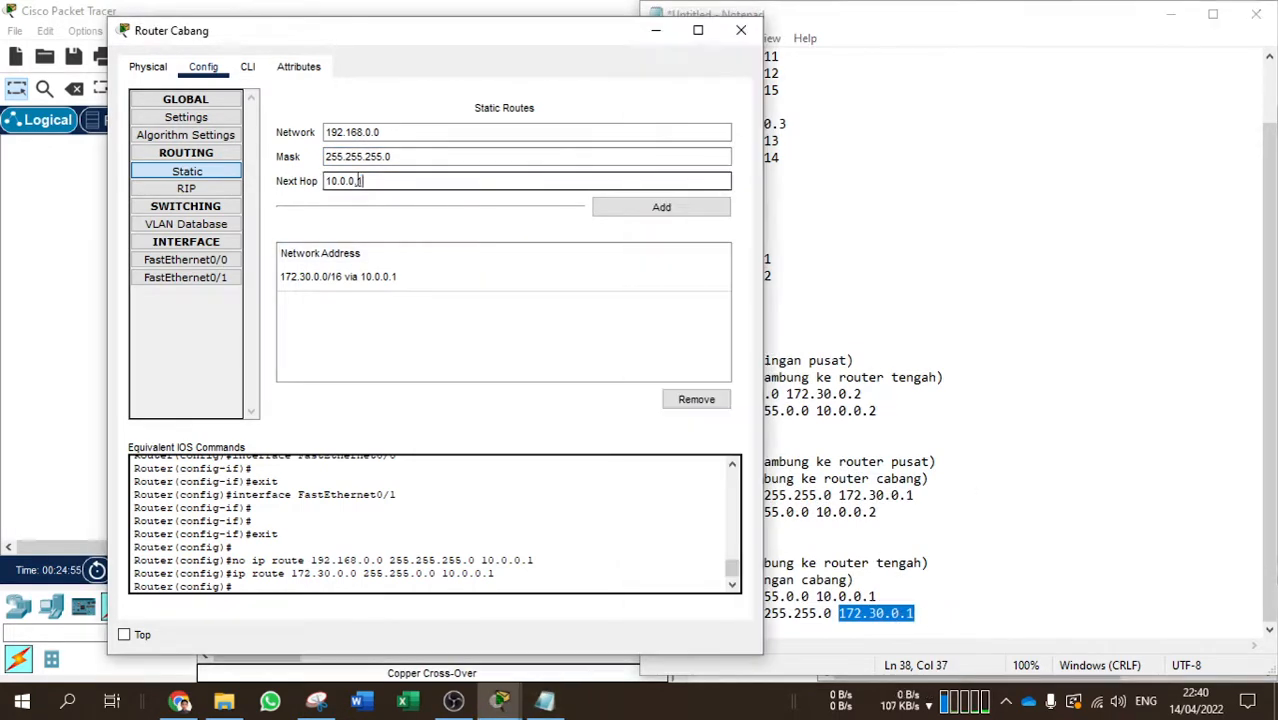
pyautogui.moveTo(420, 181); pyautogui.dragTo(305, 181)
pyautogui.hotkey('ctrl', 'v')
pyautogui.click(660, 207)
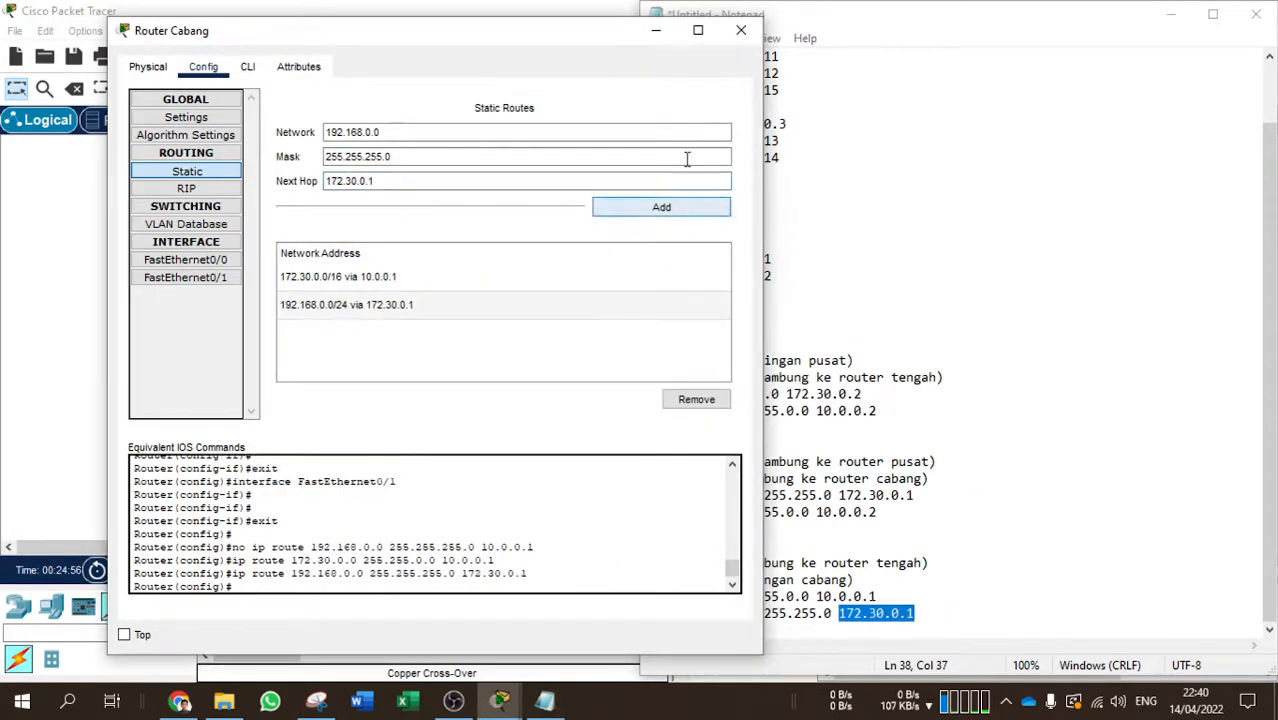
pyautogui.click(741, 30)
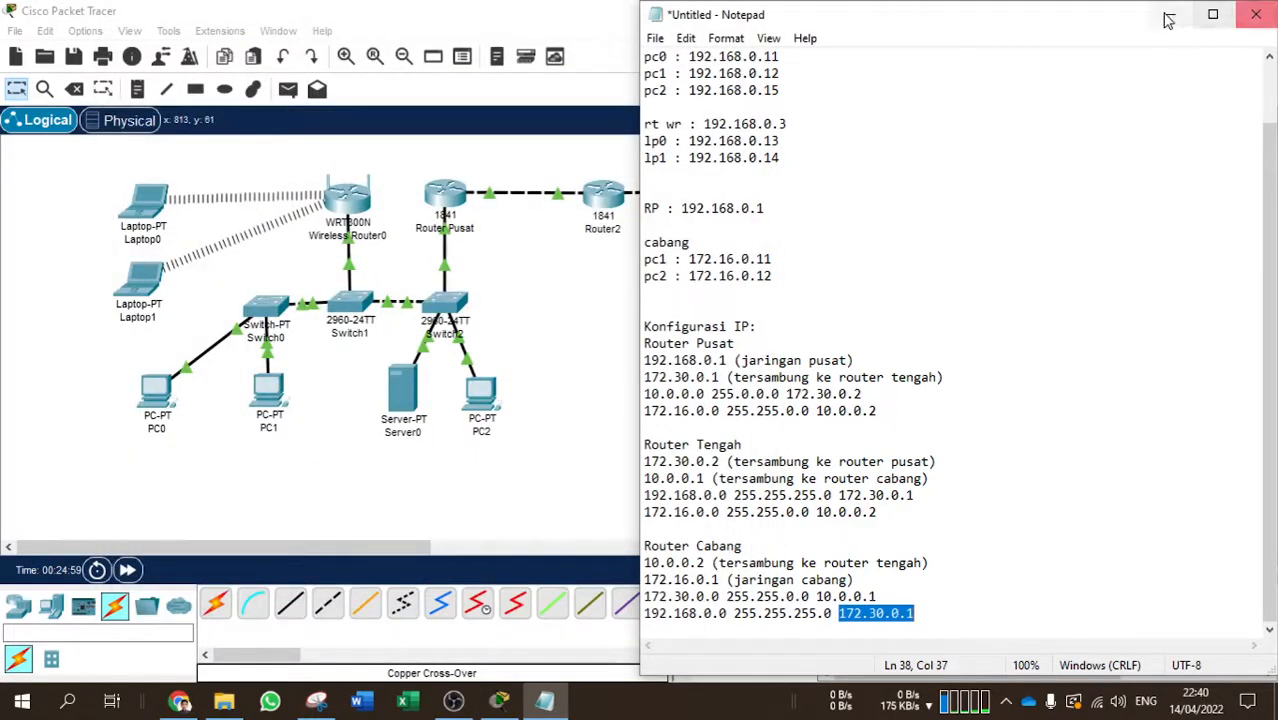
pyautogui.click(1170, 14)
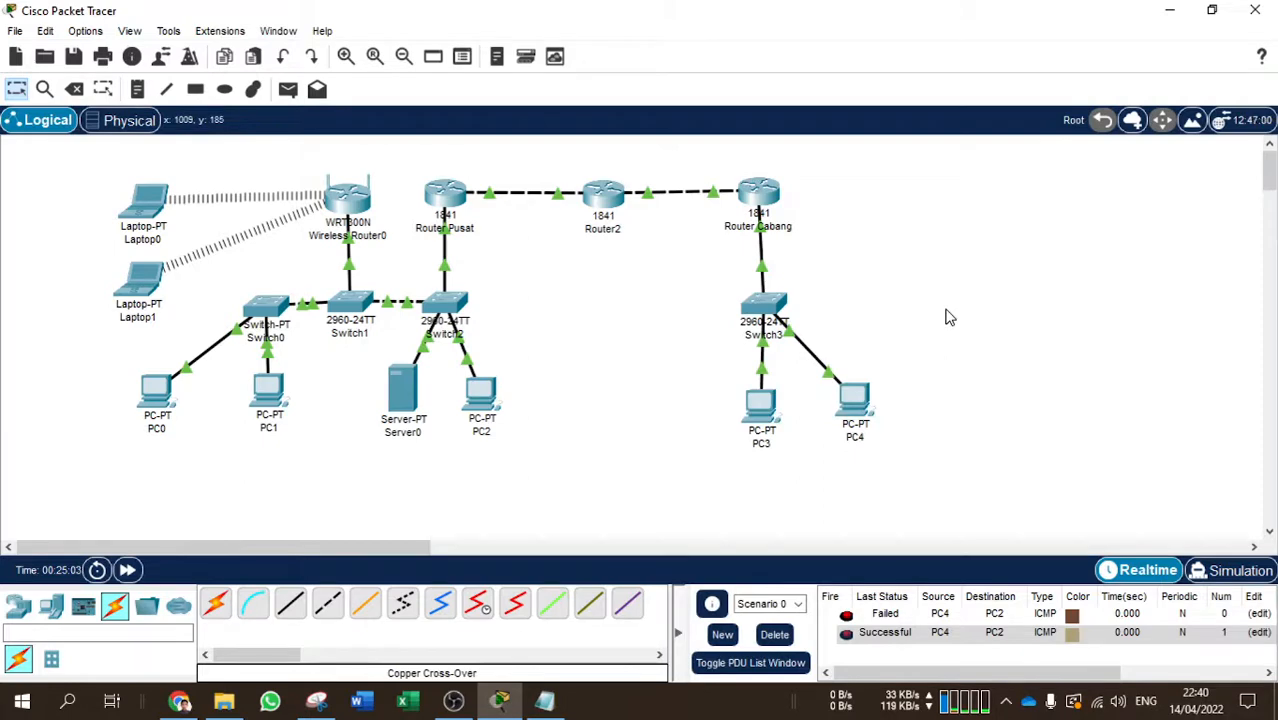
# Nudge Router2 and PC4 into line with their neighbours and delete the old PDU results of Scenario 0
pyautogui.moveTo(602, 196); pyautogui.dragTo(606, 203)
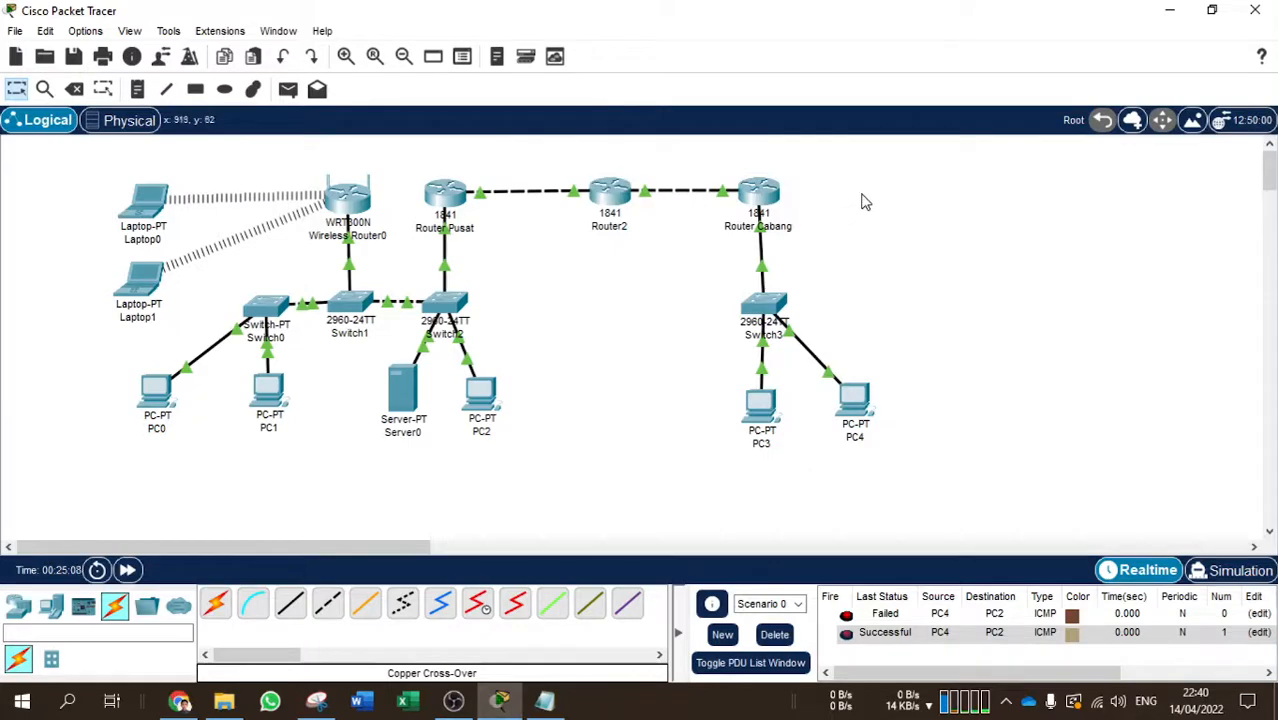
pyautogui.moveTo(862, 405)
pyautogui.mouseDown()
pyautogui.moveTo(857, 434)
pyautogui.moveTo(860, 410)
pyautogui.mouseUp()
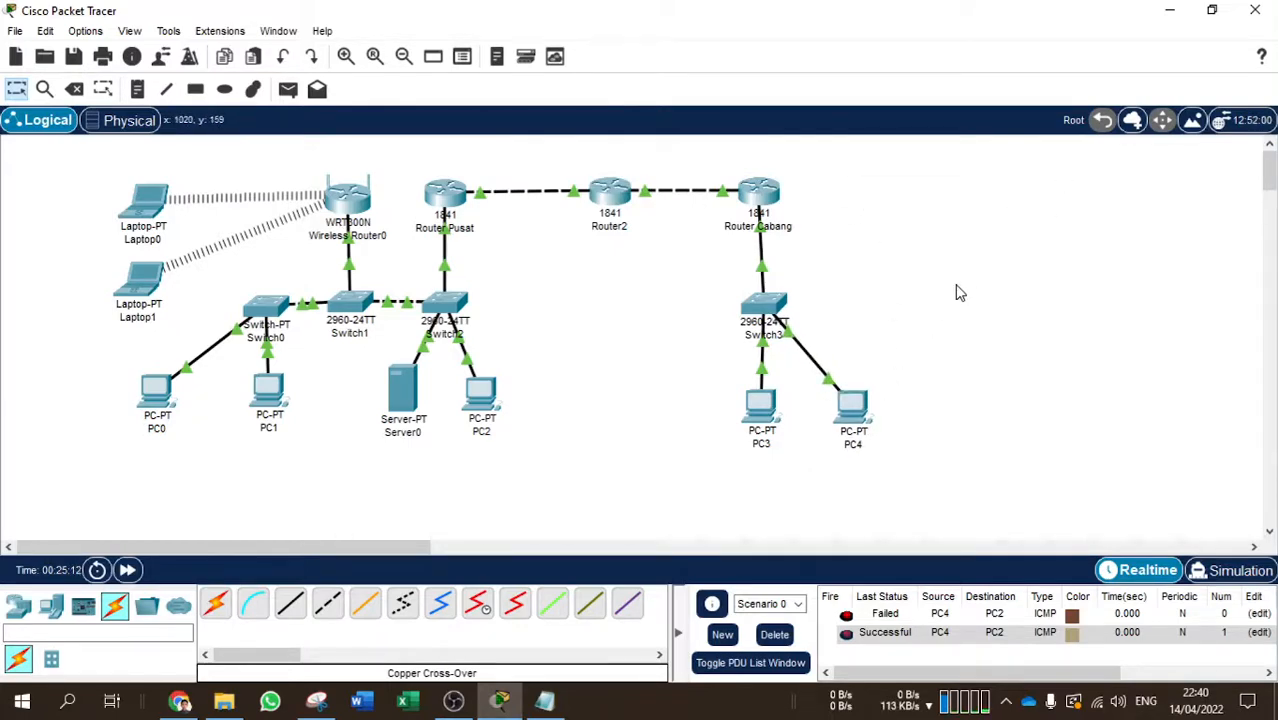
pyautogui.click(782, 637)
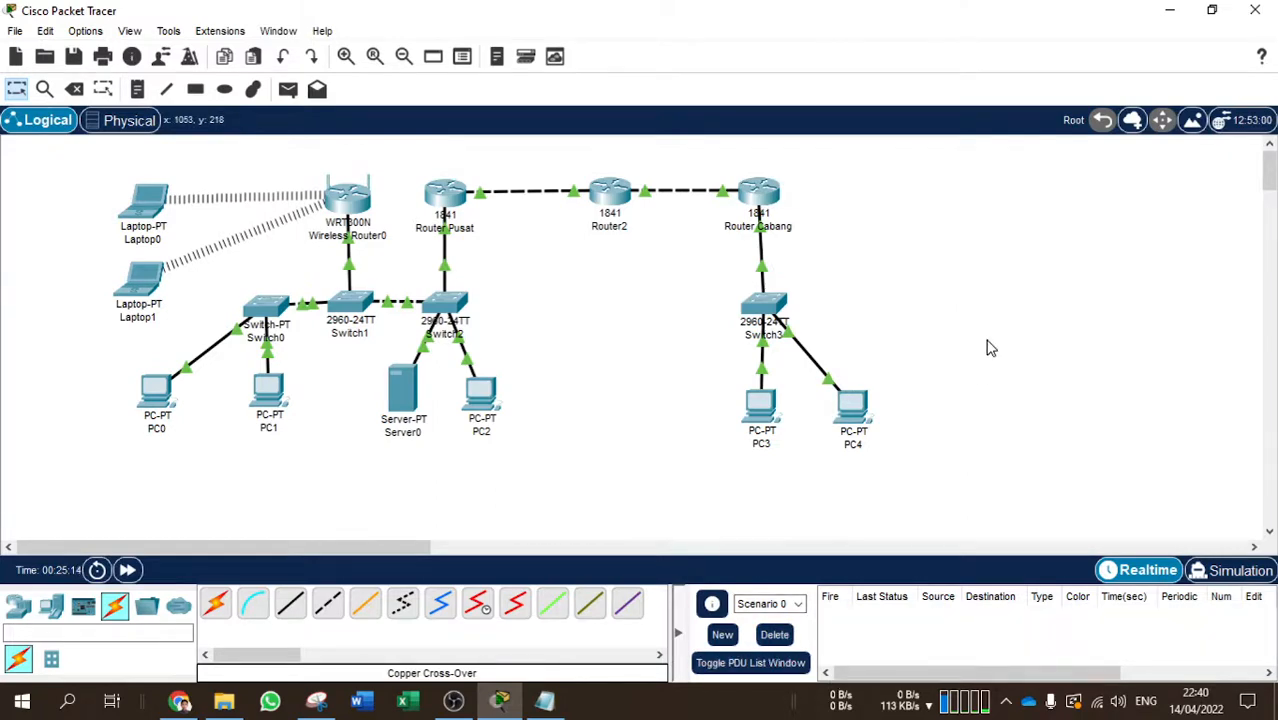
# Test the branch network with a simple PDU from PC4 to PC3, and delete the scenario's result
pyautogui.click(290, 92)
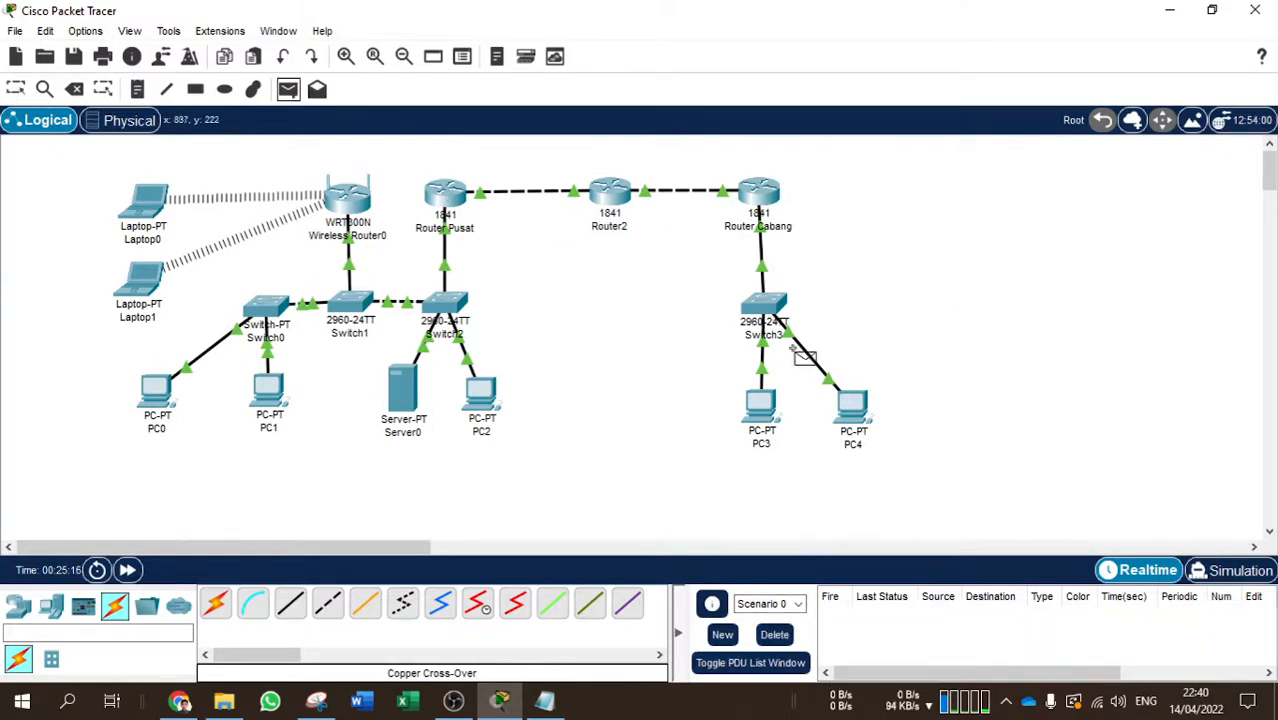
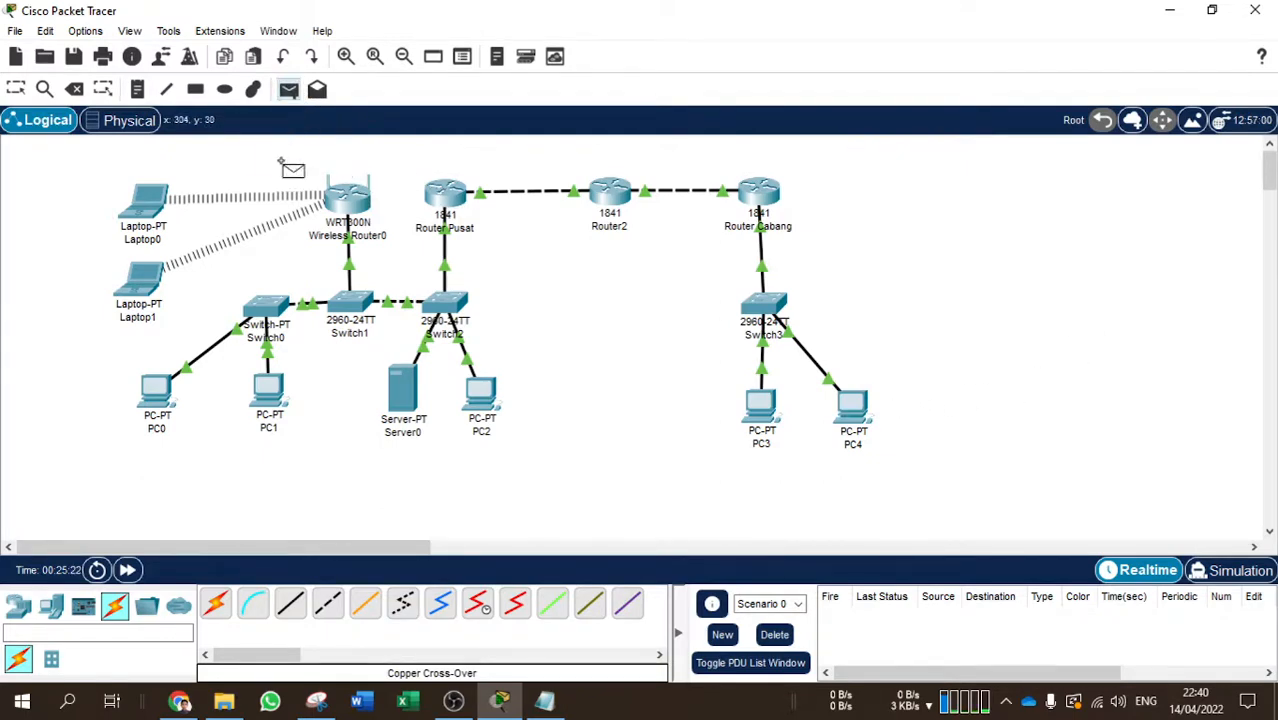
pyautogui.click(852, 405)
pyautogui.click(762, 405)
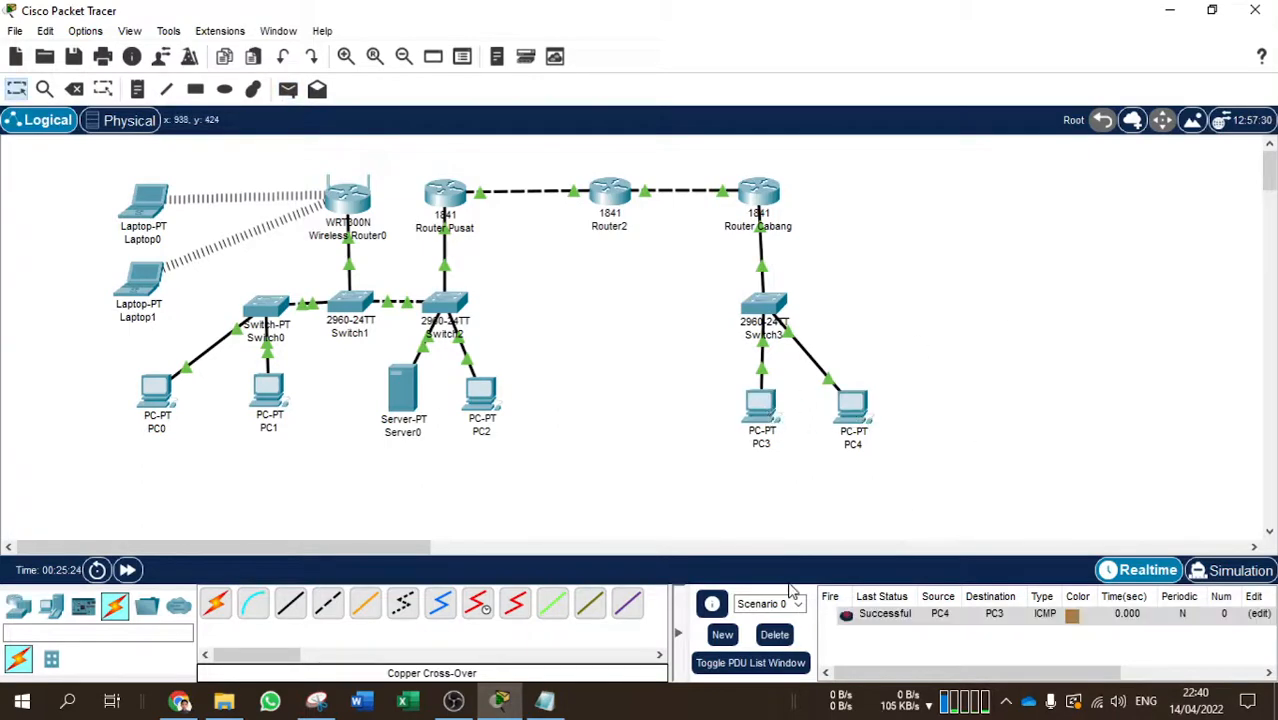
pyautogui.click(775, 635)
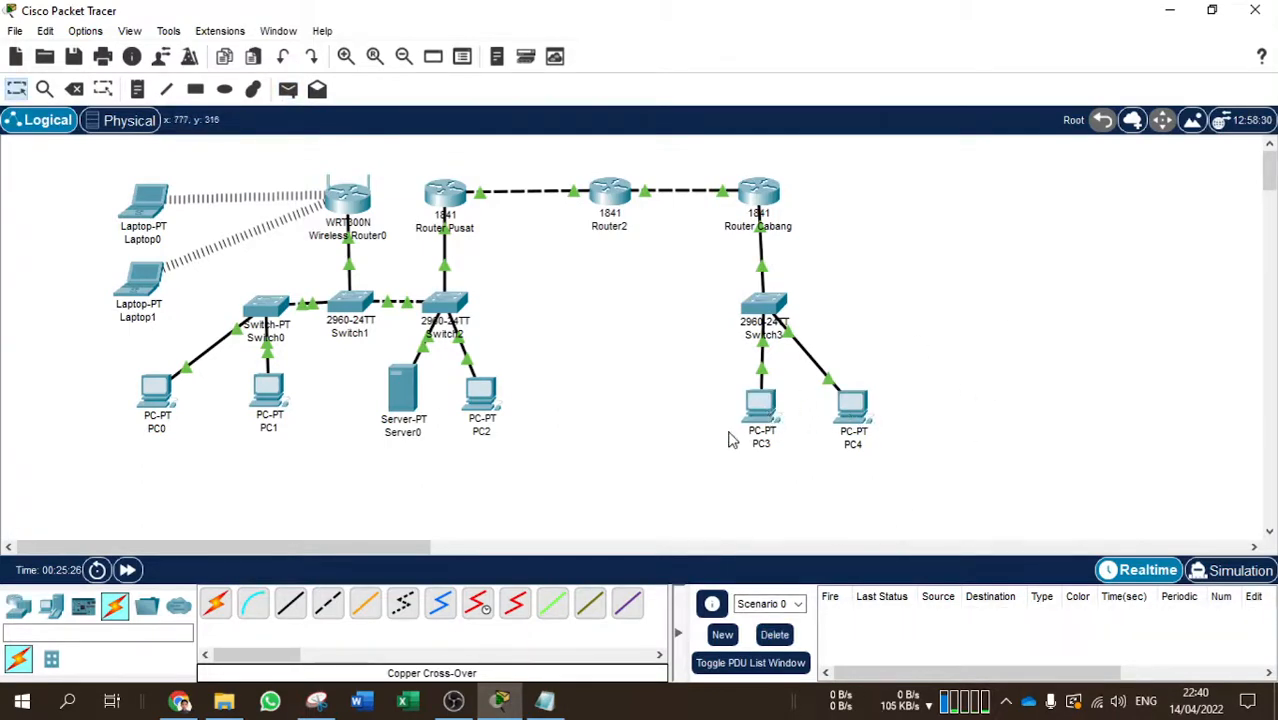
# Ping 192.168.0.2 from PC3's command prompt and interrupt the ping
pyautogui.click(760, 403)
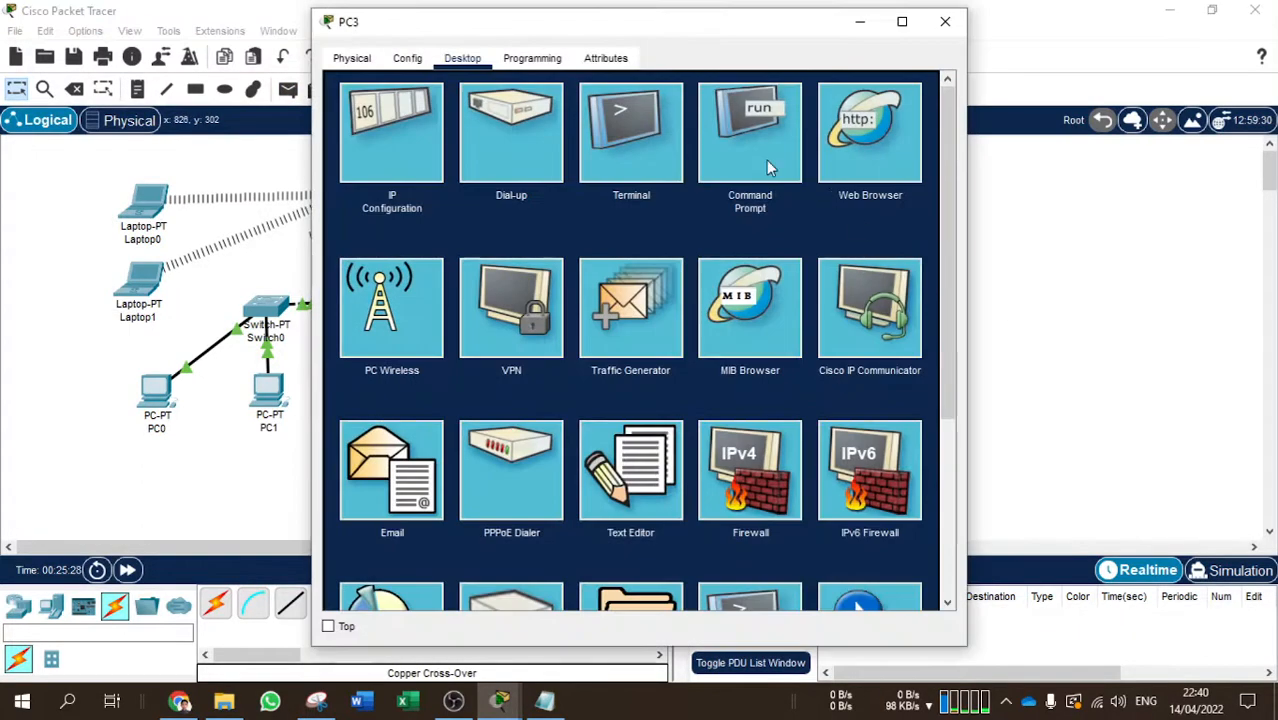
pyautogui.click(762, 140)
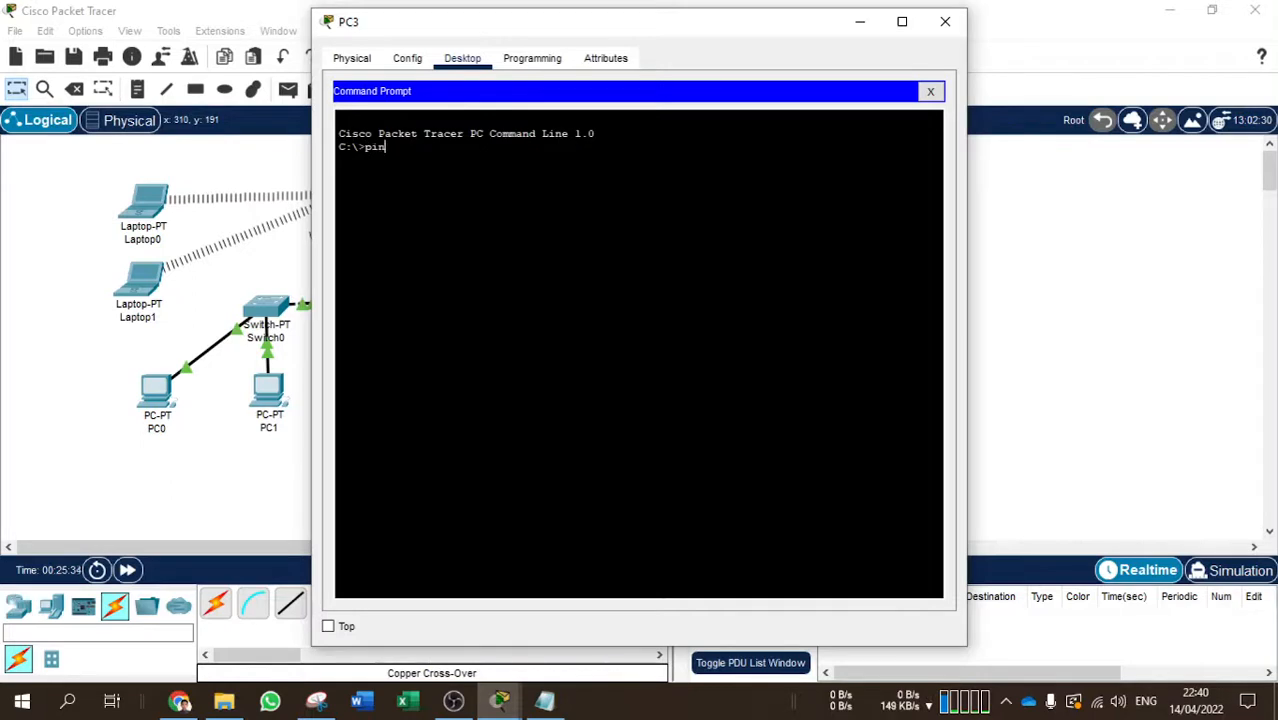
pyautogui.write('1921')
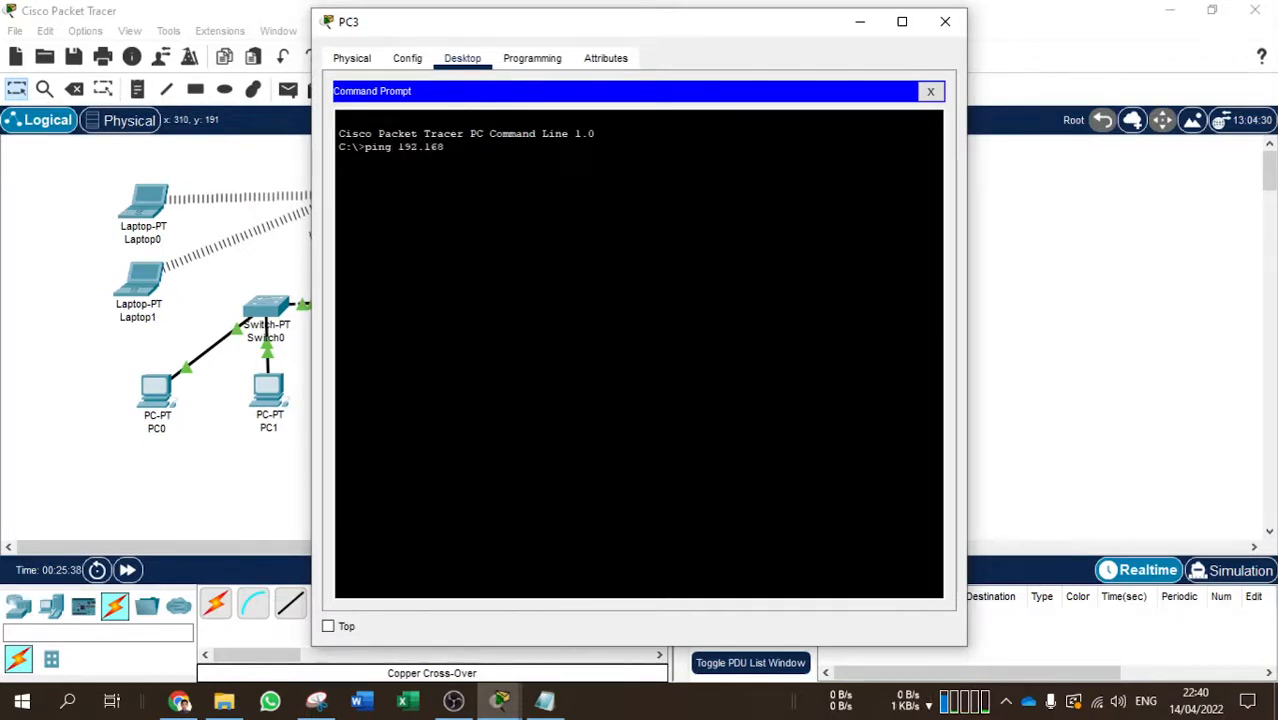
pyautogui.write('168.0.1')
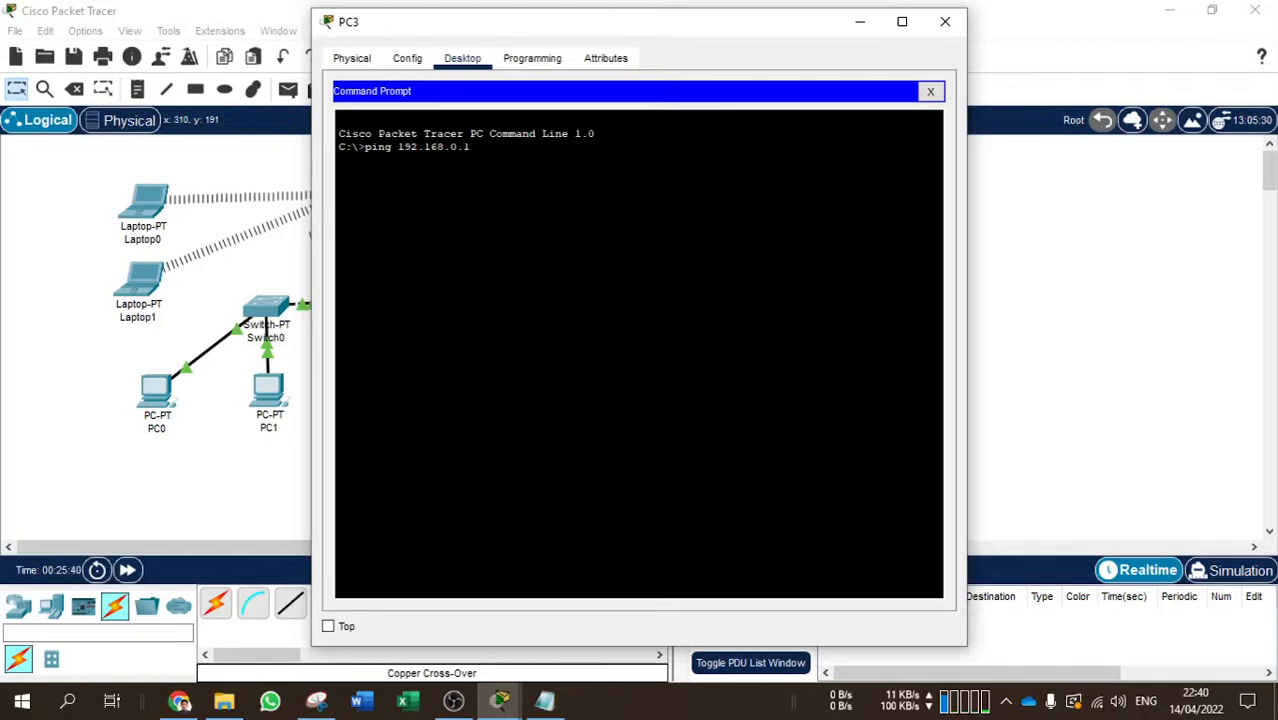
pyautogui.press('BackSpace')
pyautogui.write('2')
pyautogui.press('Return')
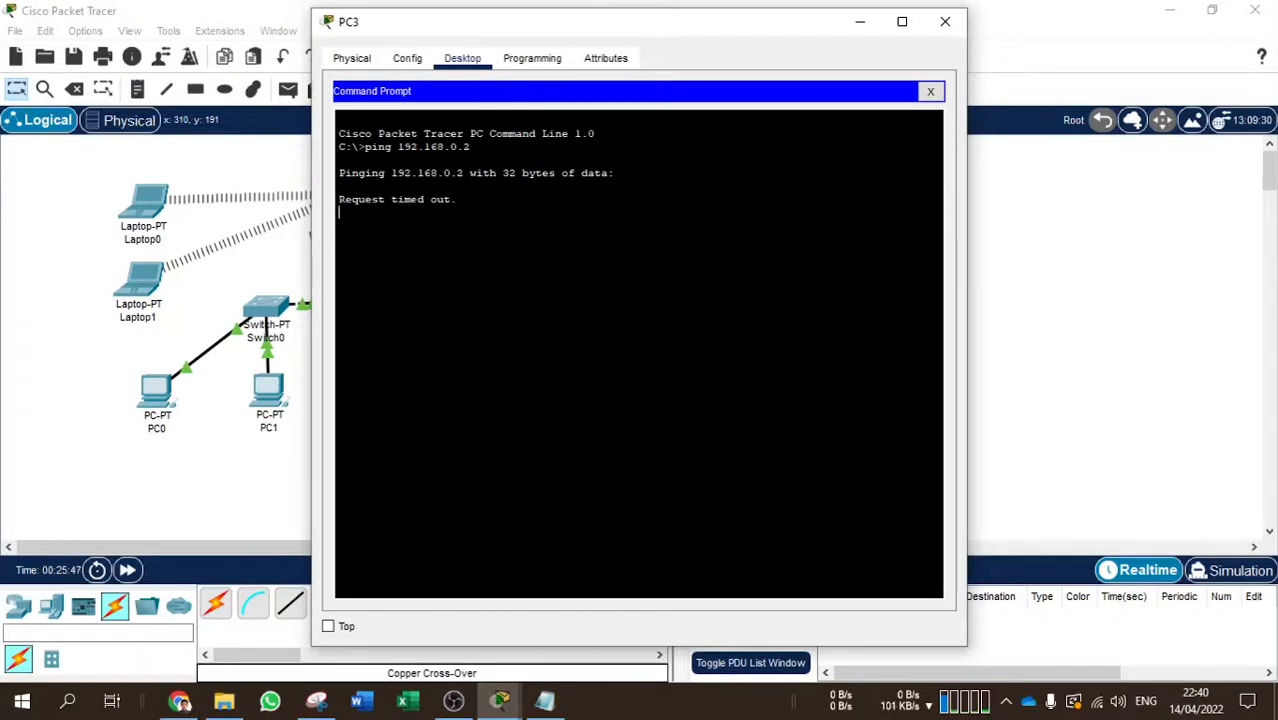
pyautogui.hotkey('ctrl', 'c')
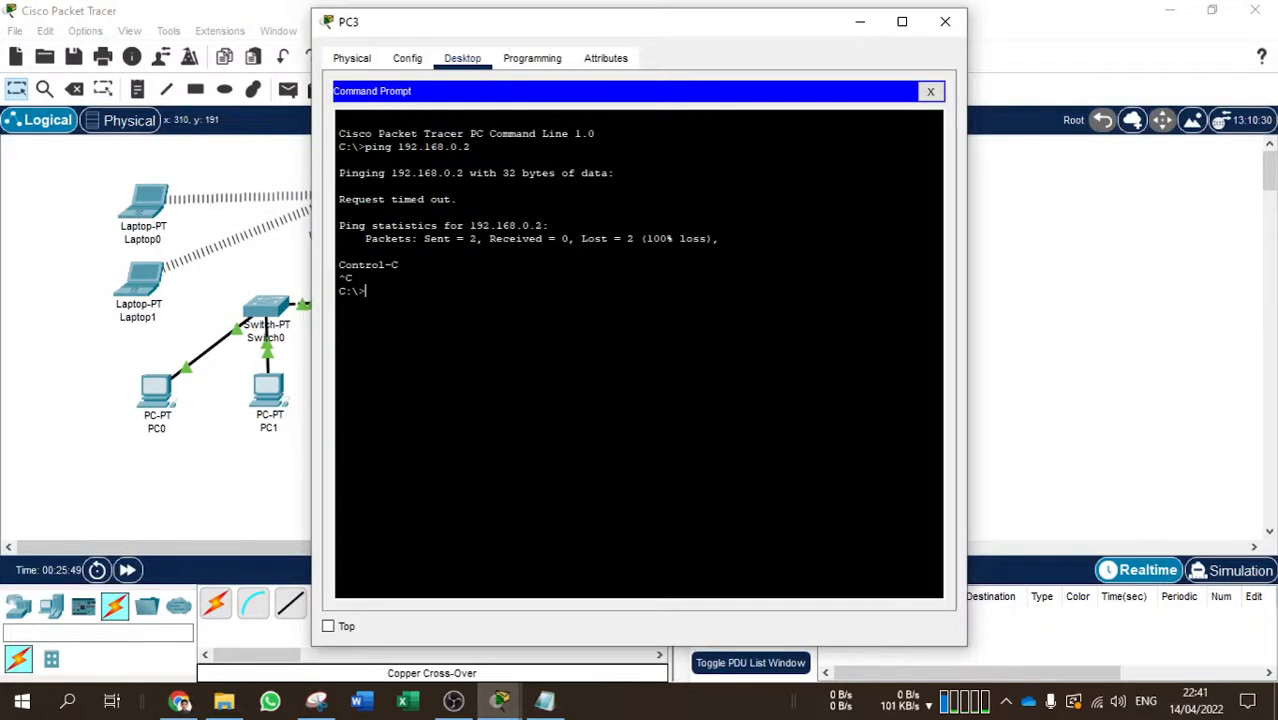
# Repeat the ping to 192.168.0.2 several times from PC3's command prompt and close PC3
pyautogui.press('Up')
pyautogui.press('Return')
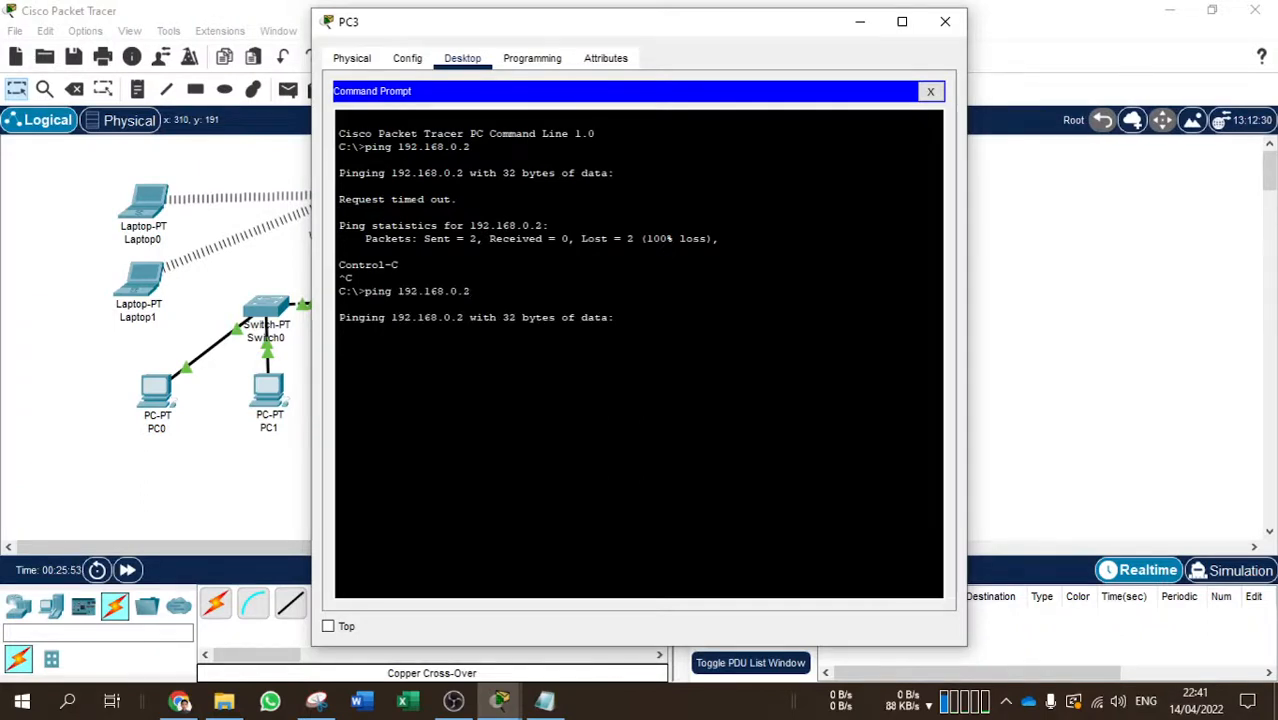
pyautogui.hotkey('ctrl', 'c')
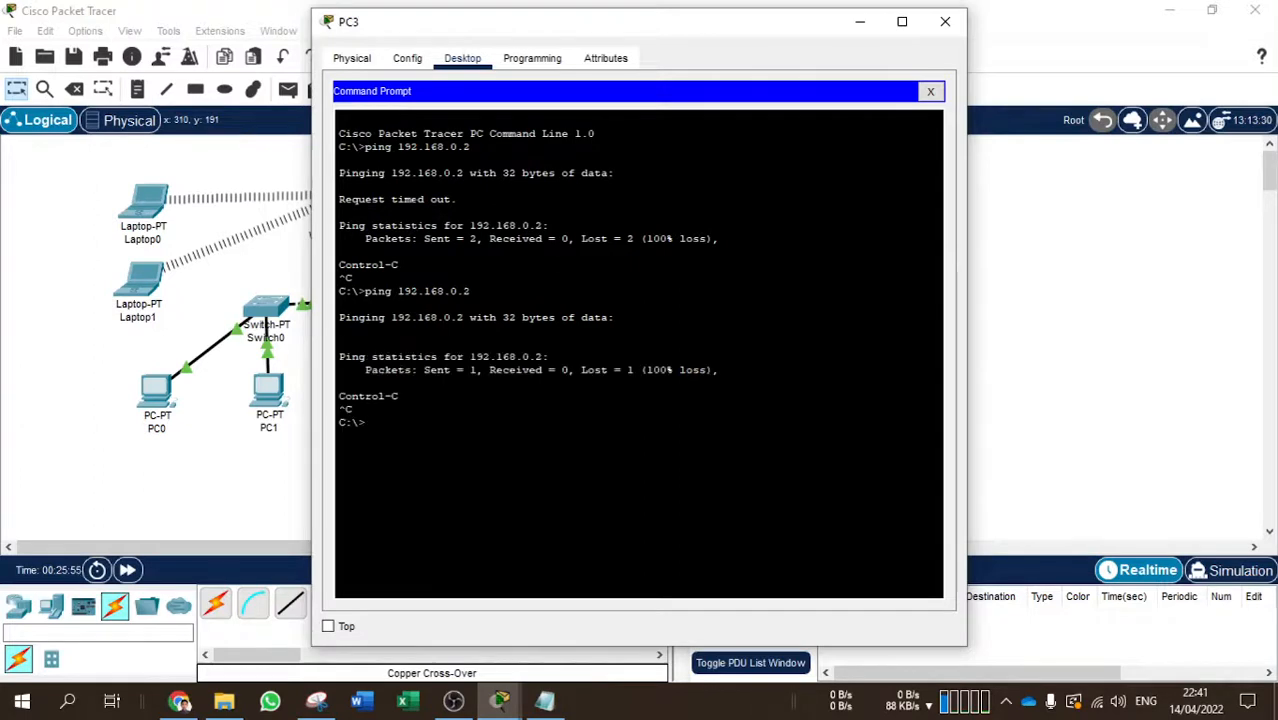
pyautogui.press('Up')
pyautogui.press('Return')
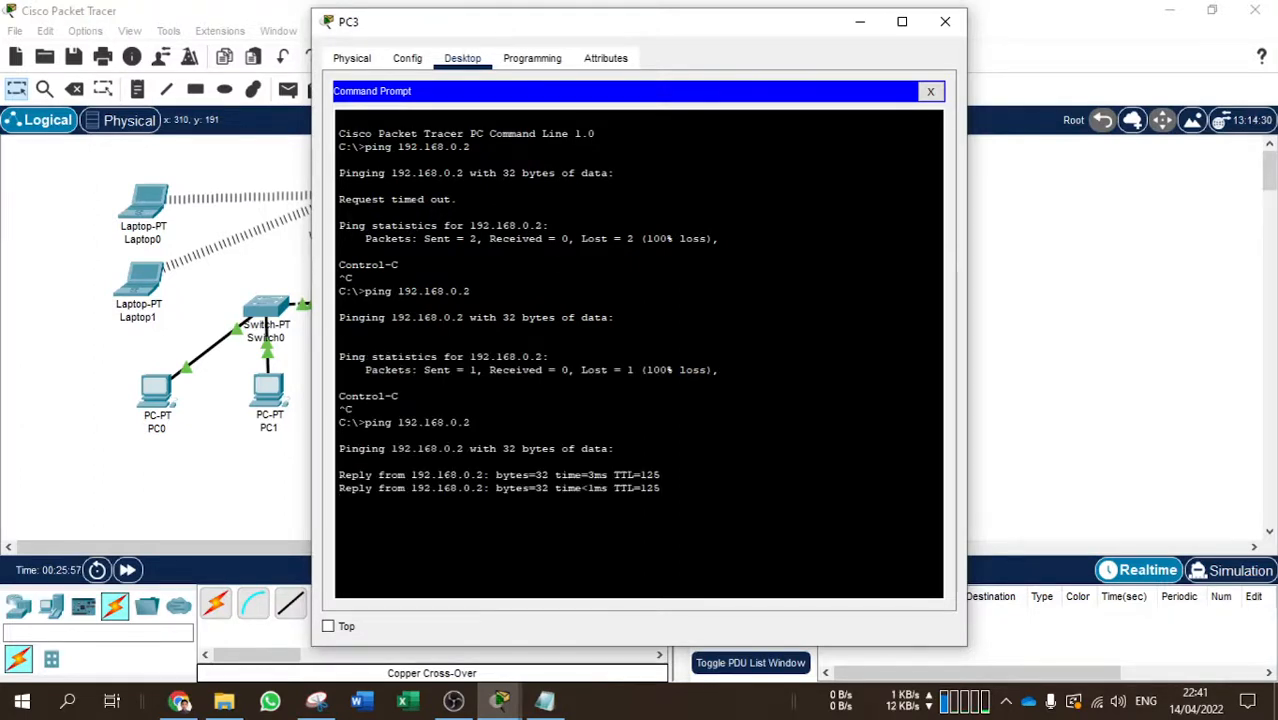
pyautogui.moveTo(624, 30); pyautogui.dragTo(669, 24)
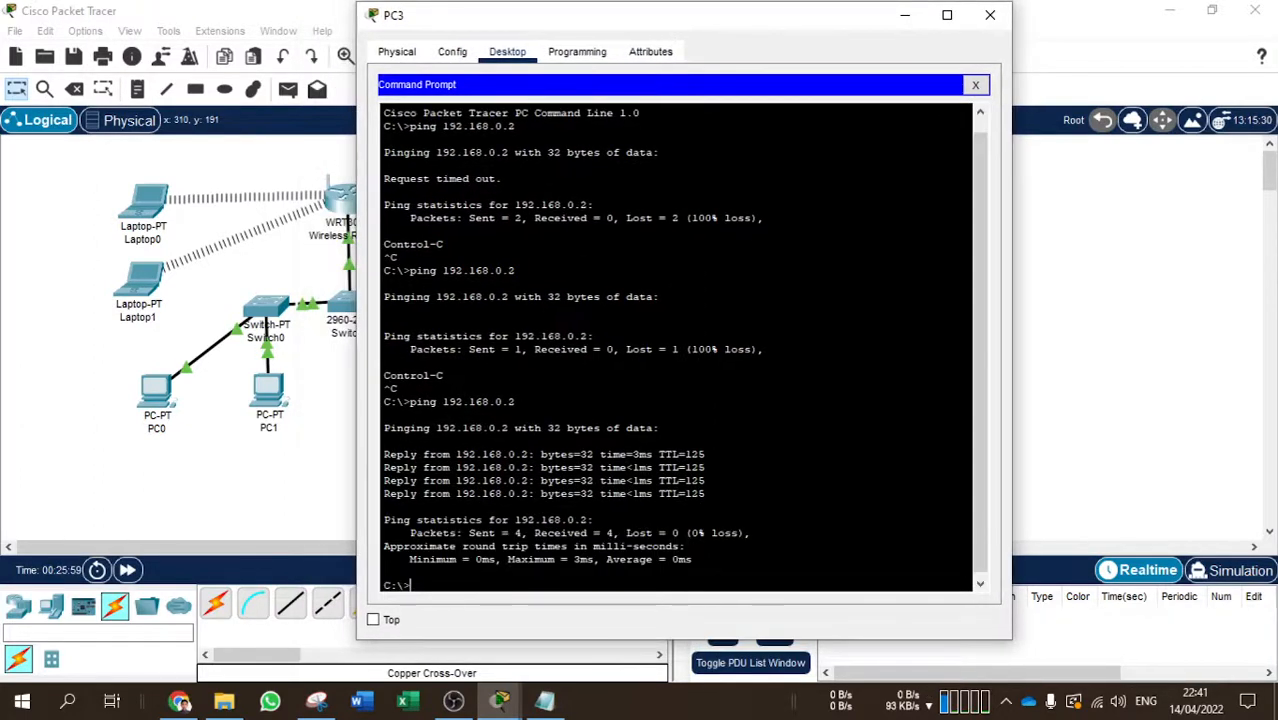
pyautogui.press('Up')
pyautogui.press('Return')
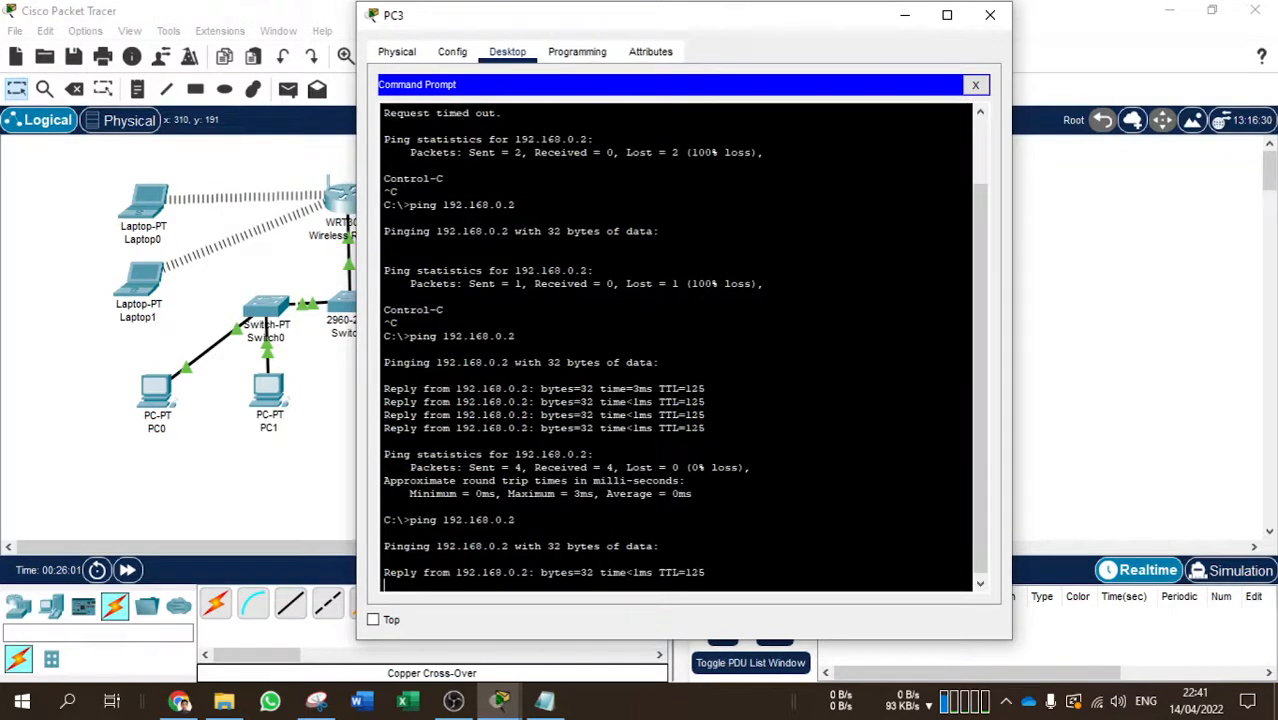
pyautogui.click(990, 14)
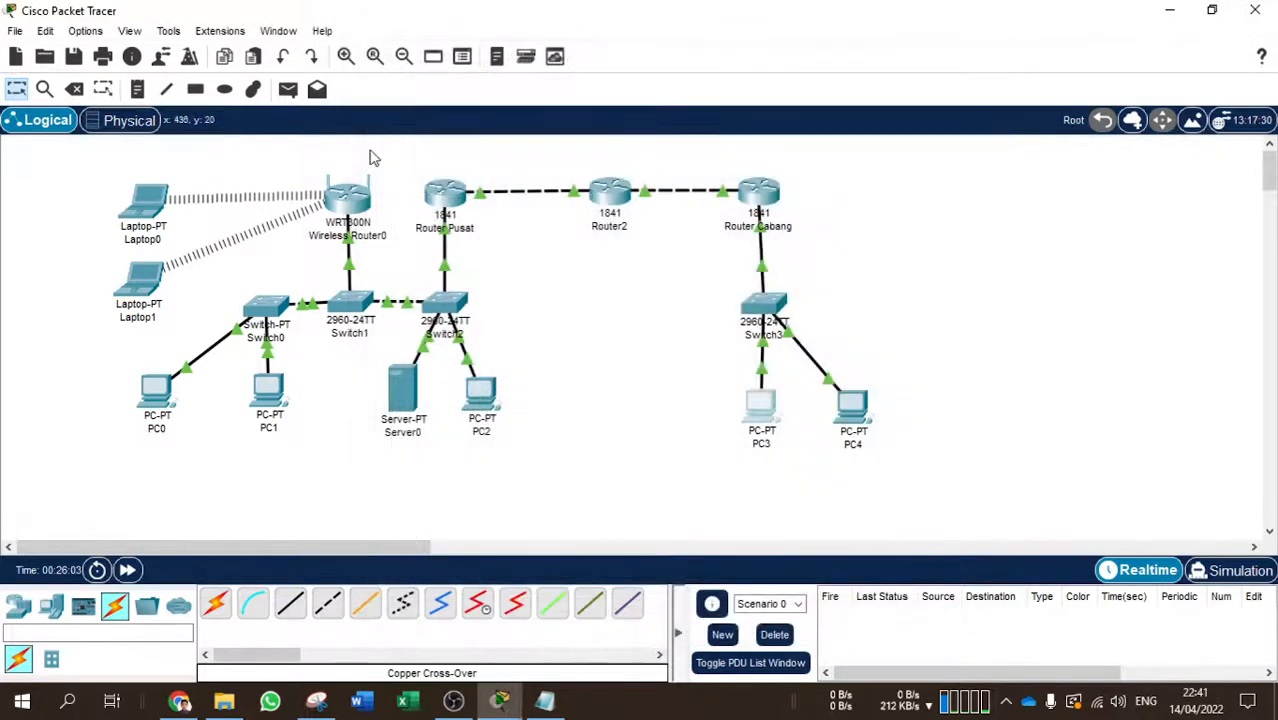
# Send a simple PDU from PC3 to Server0
pyautogui.click(288, 90)
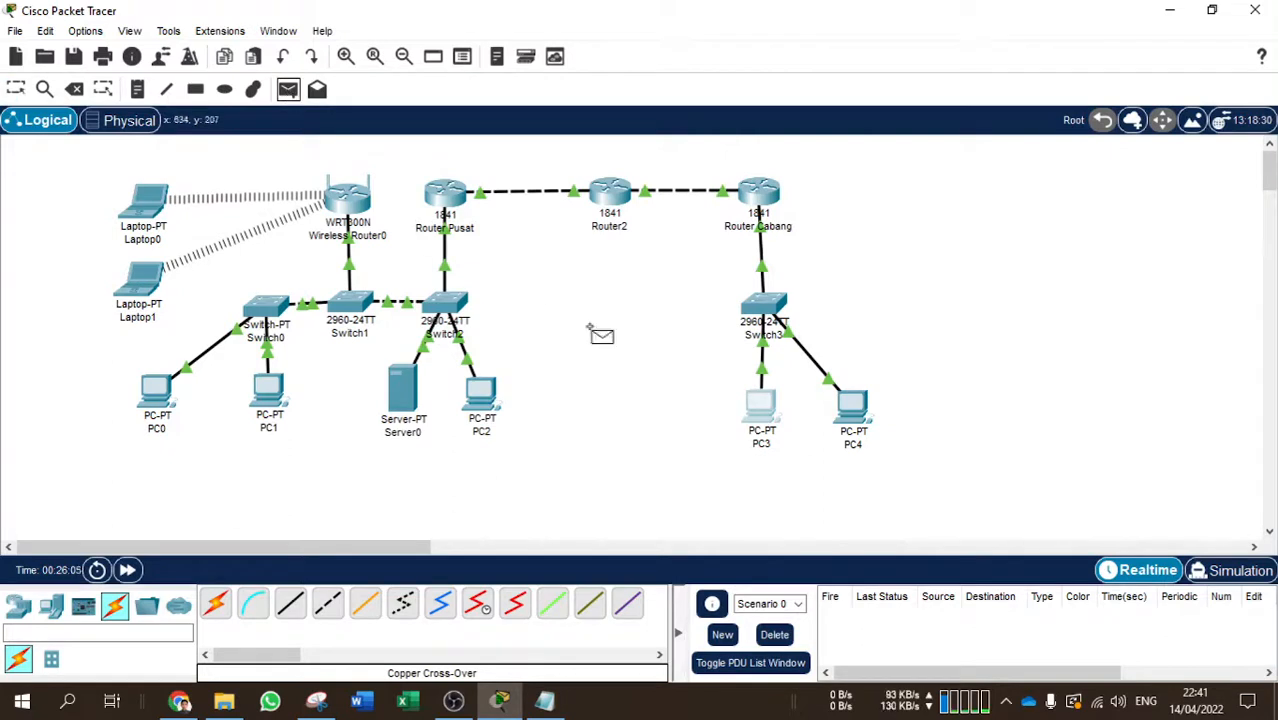
pyautogui.click(760, 405)
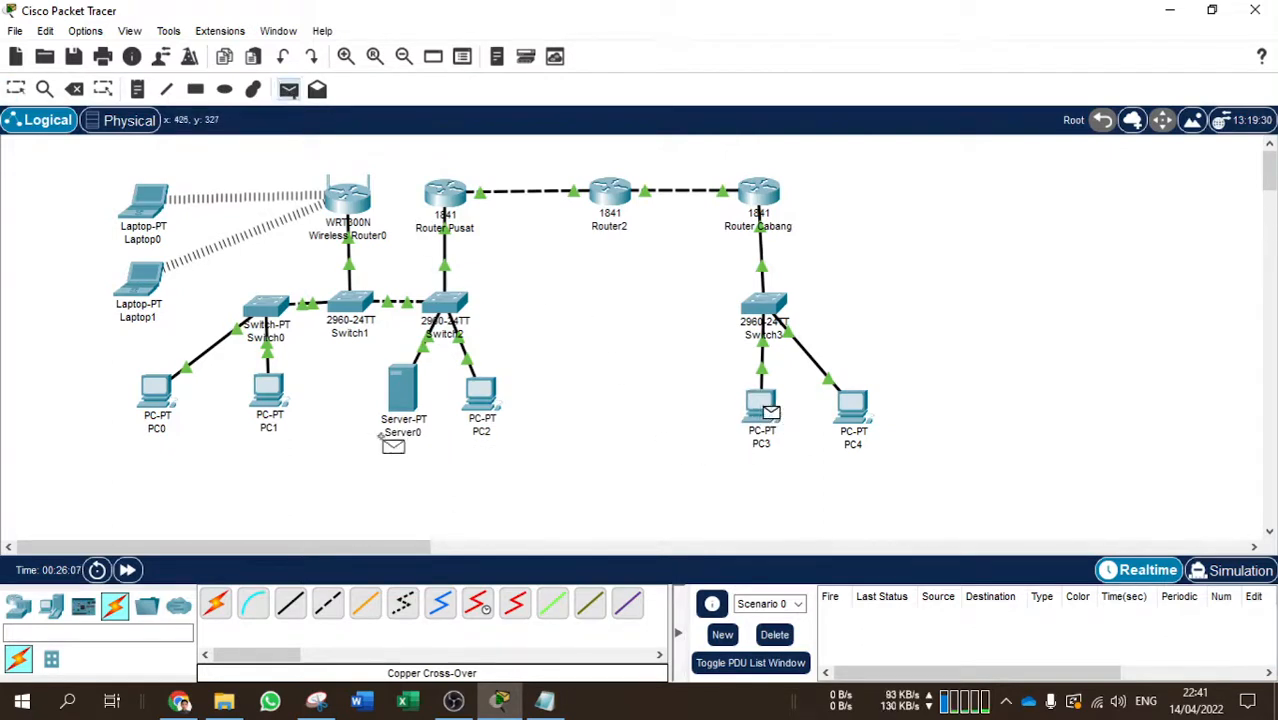
pyautogui.click(401, 390)
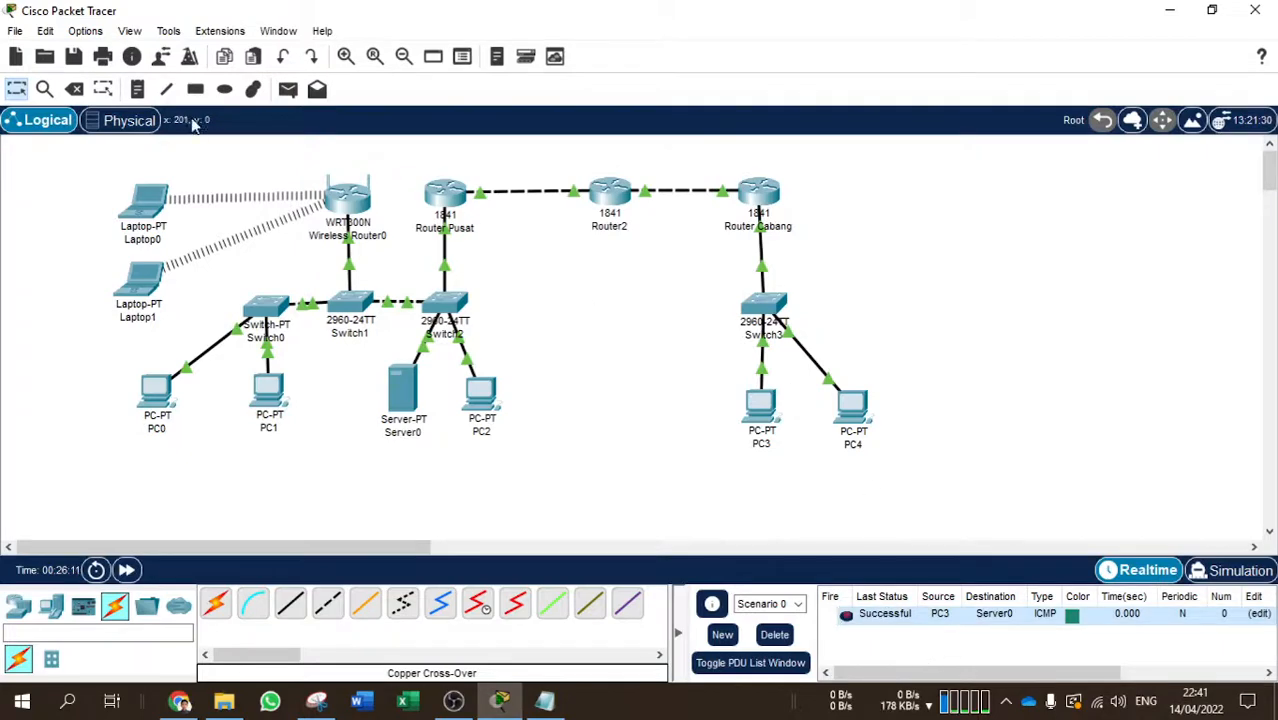
# Send a simple PDU from PC3 to Laptop0 and select its entry in the PDU results
pyautogui.click(288, 90)
pyautogui.click(760, 405)
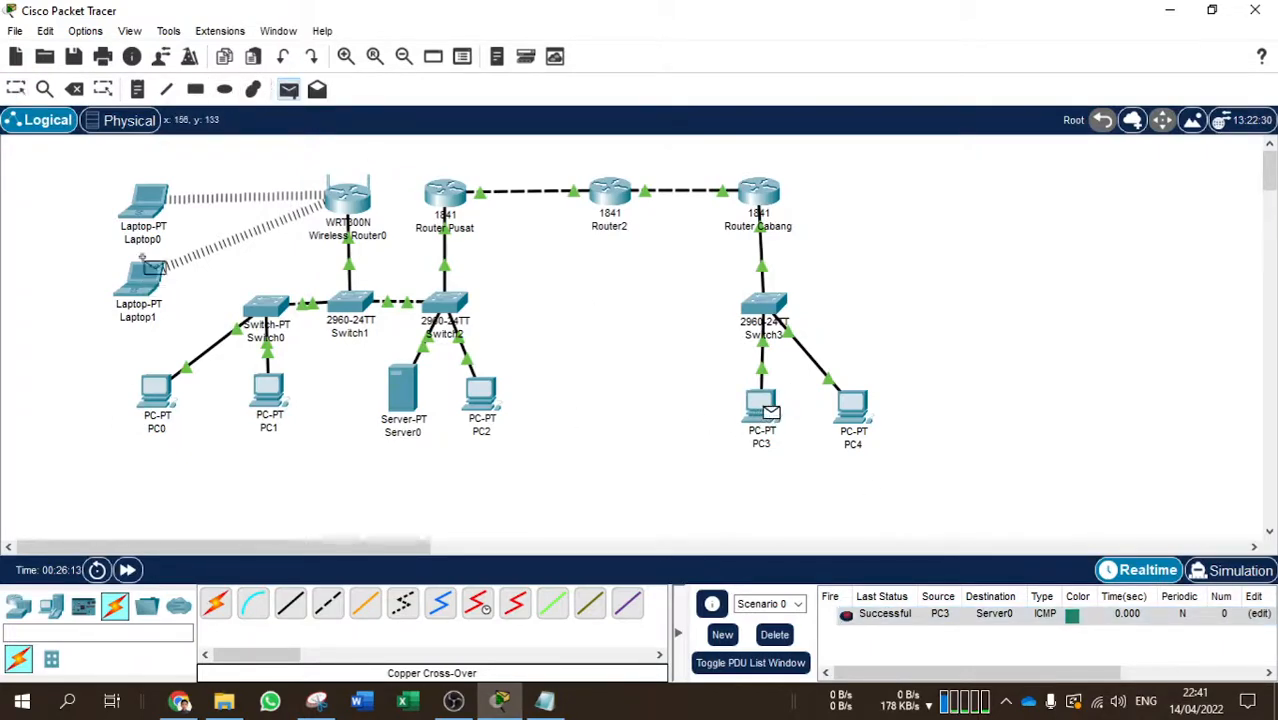
pyautogui.click(143, 205)
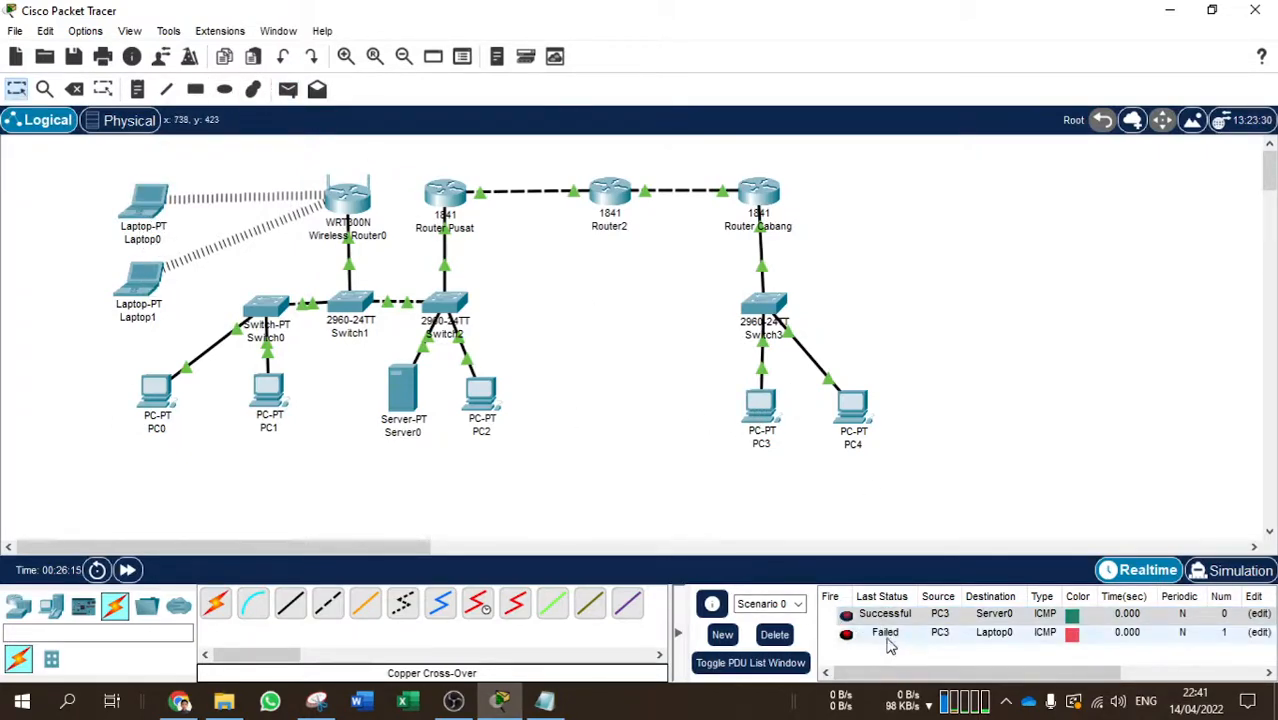
pyautogui.click(881, 638)
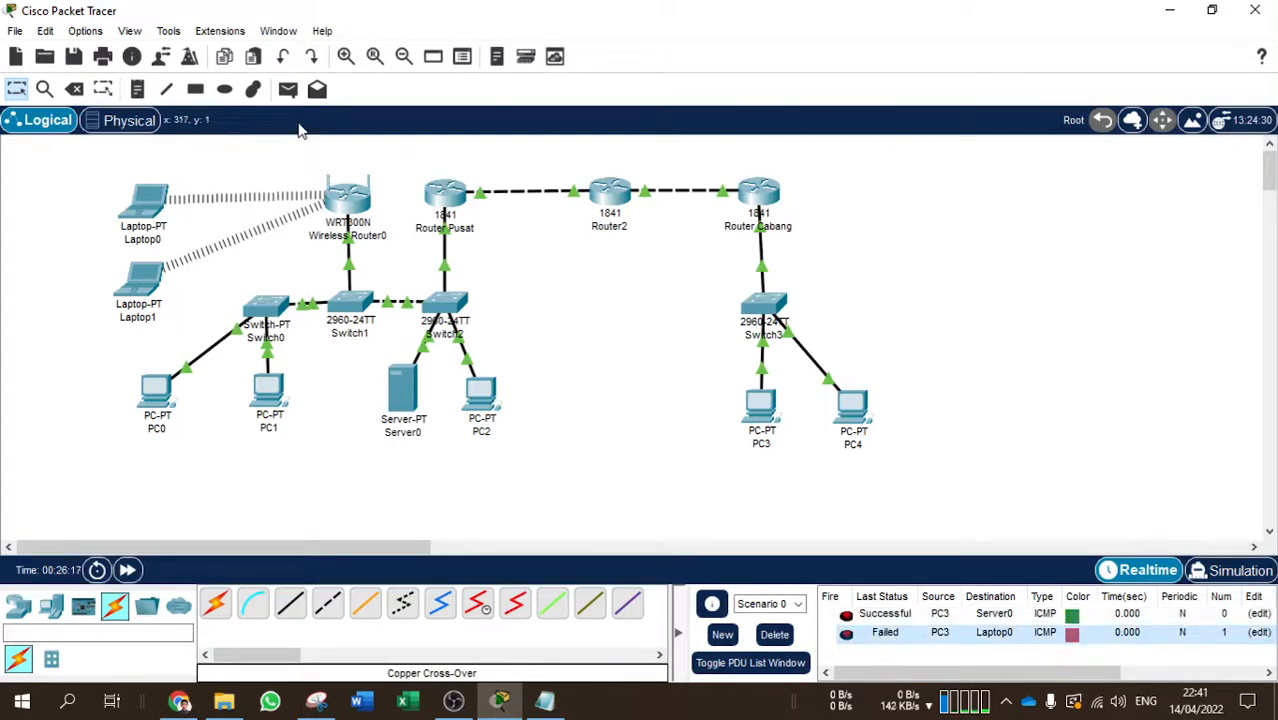
# Send a simple PDU from Laptop0 to PC3, then delete the current scenario's PDU entries
pyautogui.click(288, 89)
pyautogui.click(148, 202)
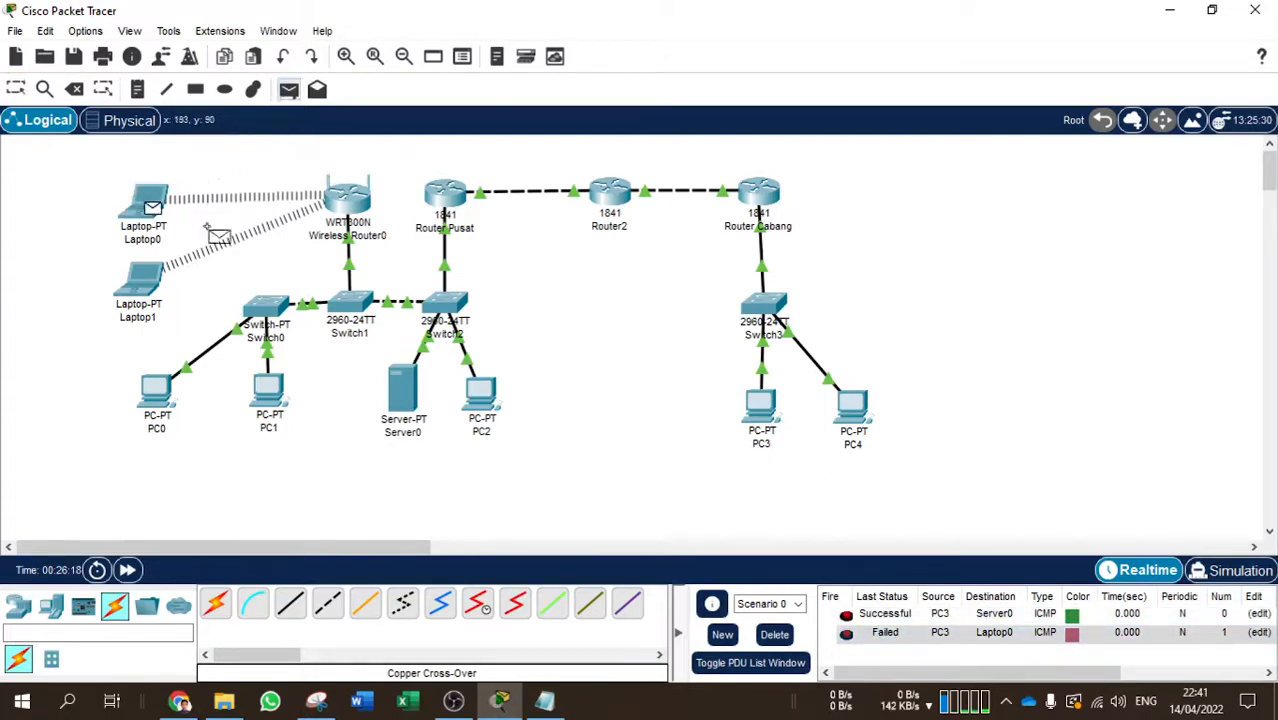
pyautogui.click(762, 405)
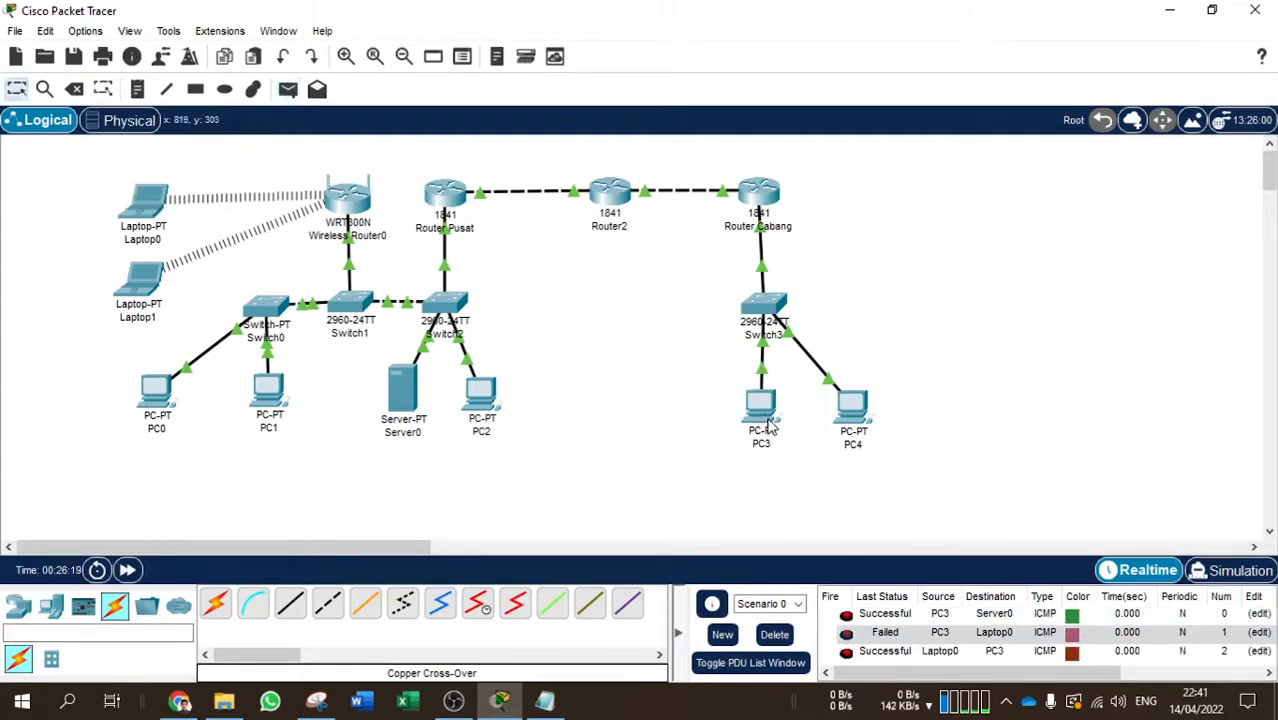
pyautogui.click(774, 634)
# Send a simple PDU from PC4 to PC0 twice, then clear the scenario's PDU list
pyautogui.click(288, 89)
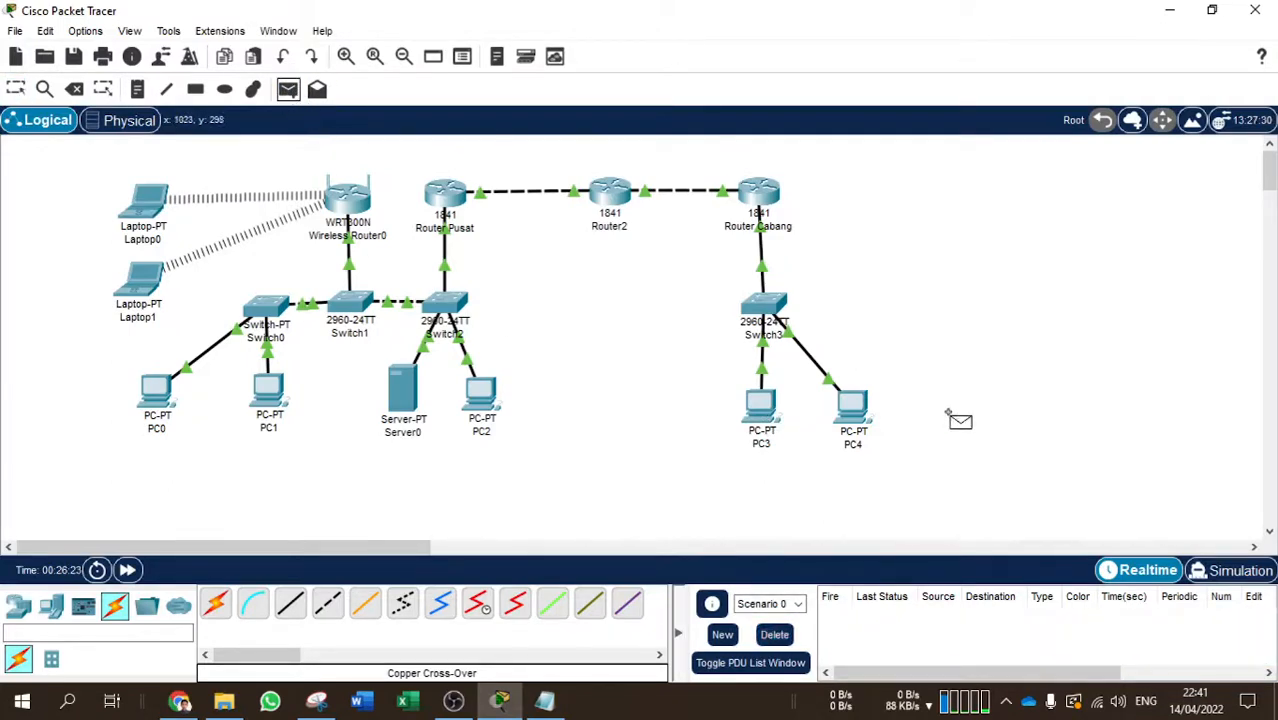
pyautogui.click(852, 405)
pyautogui.click(157, 402)
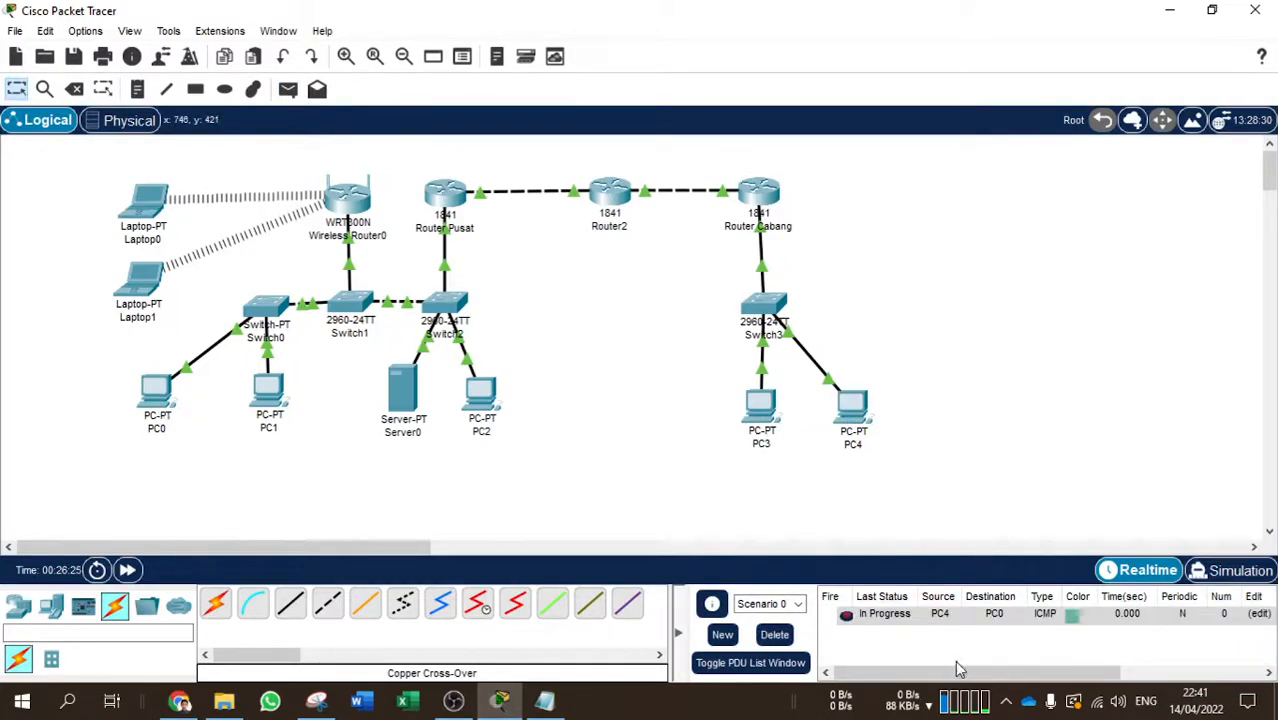
pyautogui.click(288, 89)
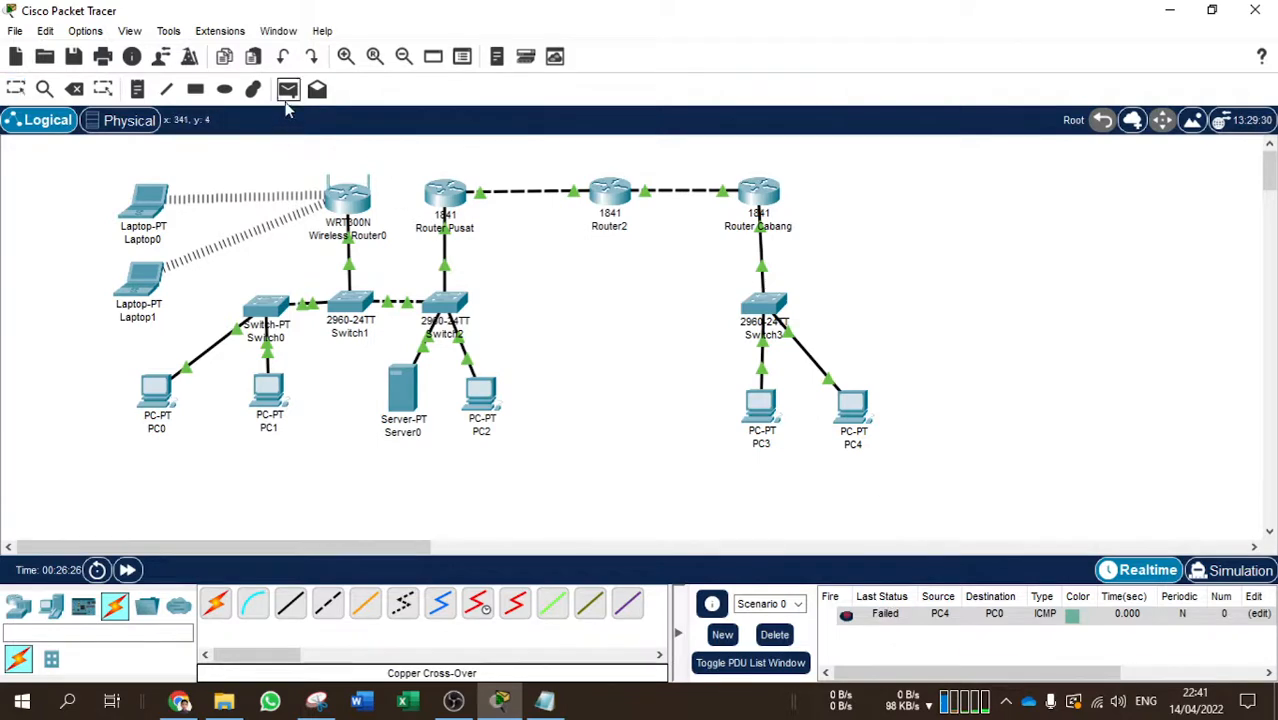
pyautogui.click(850, 405)
pyautogui.click(157, 405)
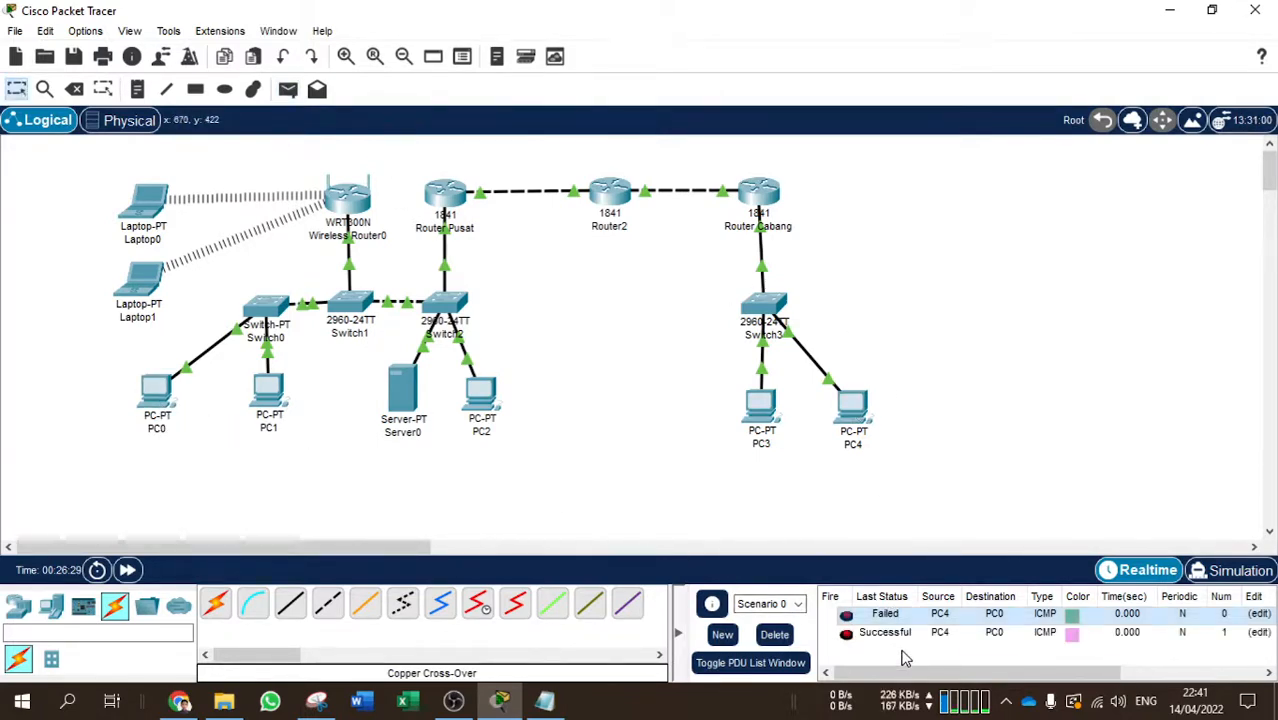
pyautogui.click(780, 636)
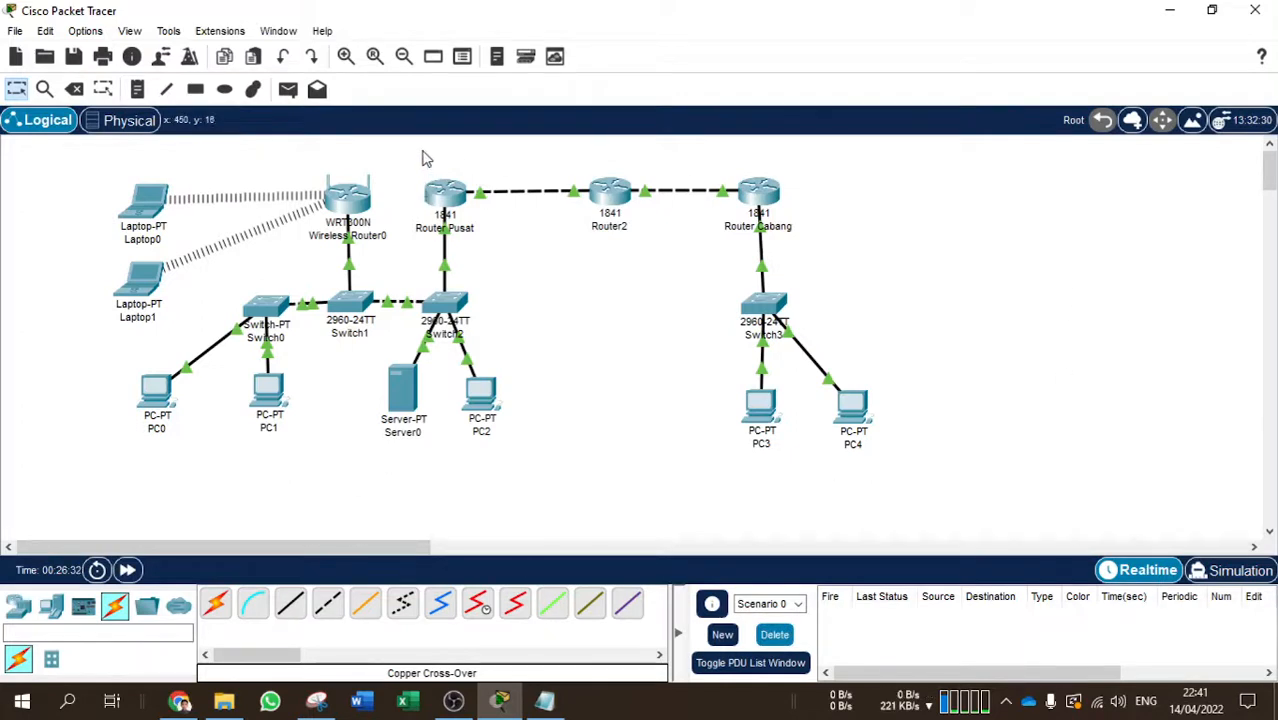
# Move PC0 slightly to the left in the topology, a little farther from PC1
pyautogui.moveTo(43, 137); pyautogui.dragTo(958, 462)
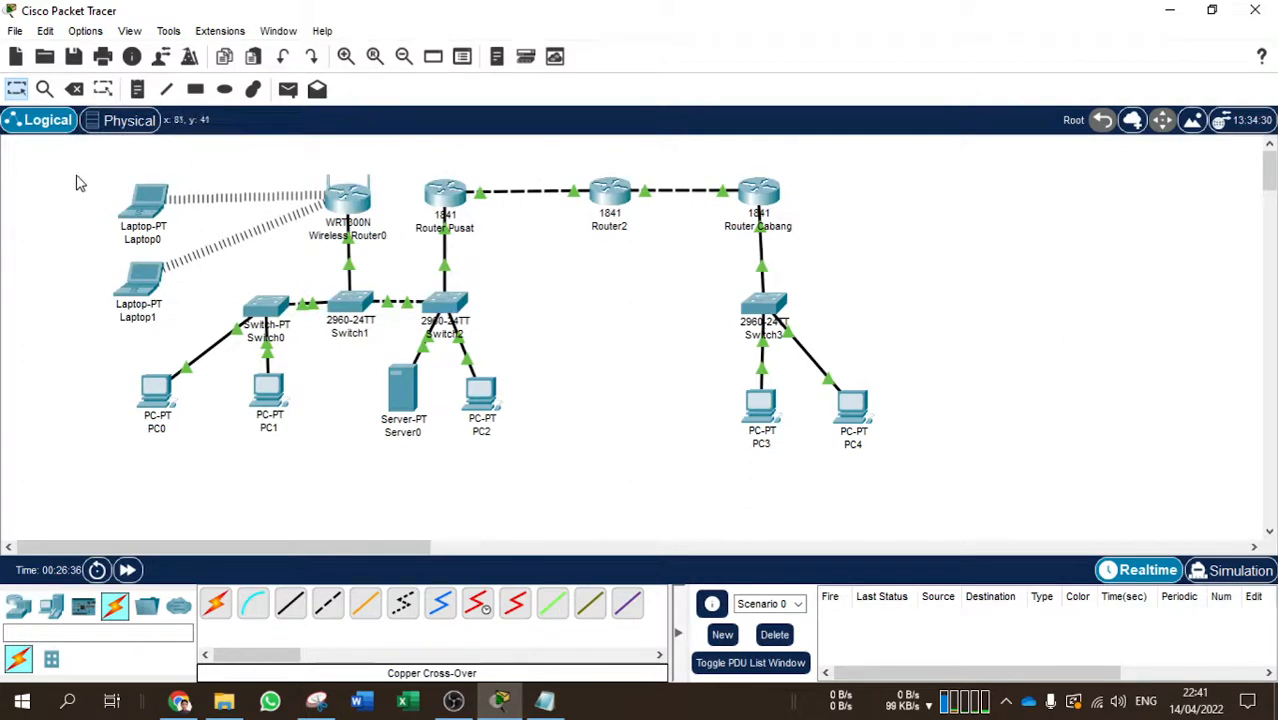
pyautogui.moveTo(161, 392); pyautogui.dragTo(150, 390)
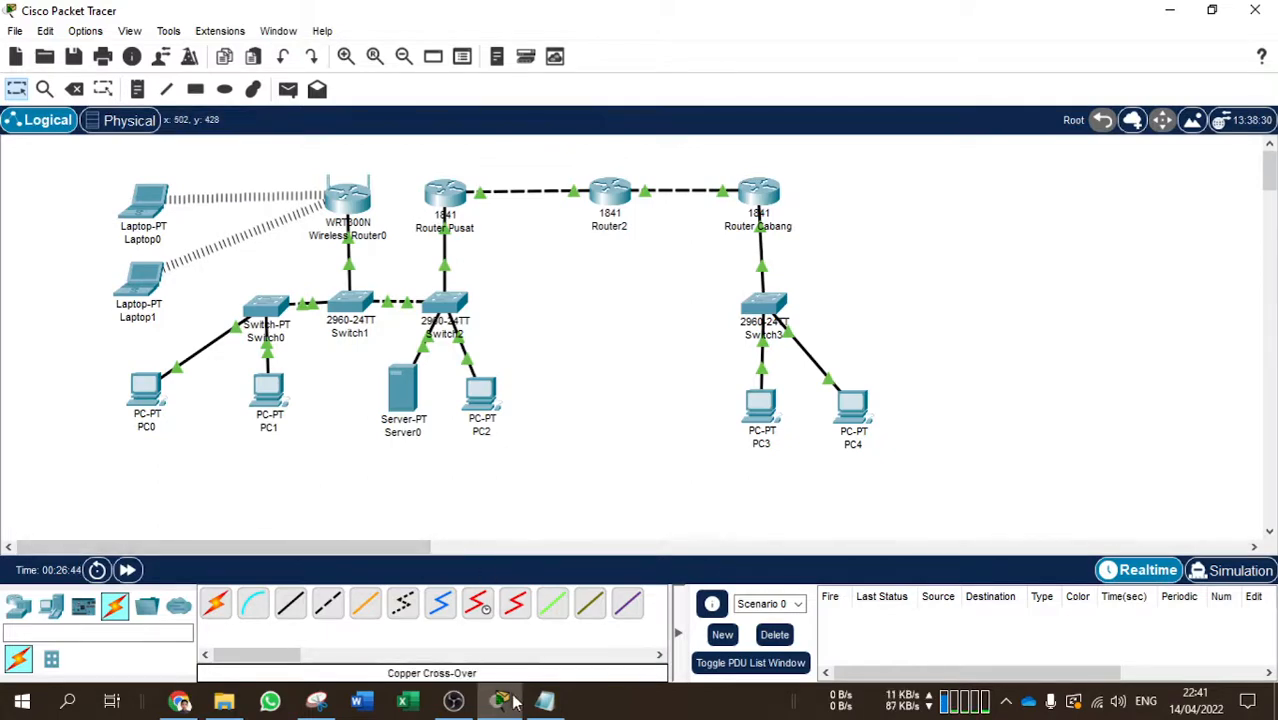
pyautogui.click(470, 704)
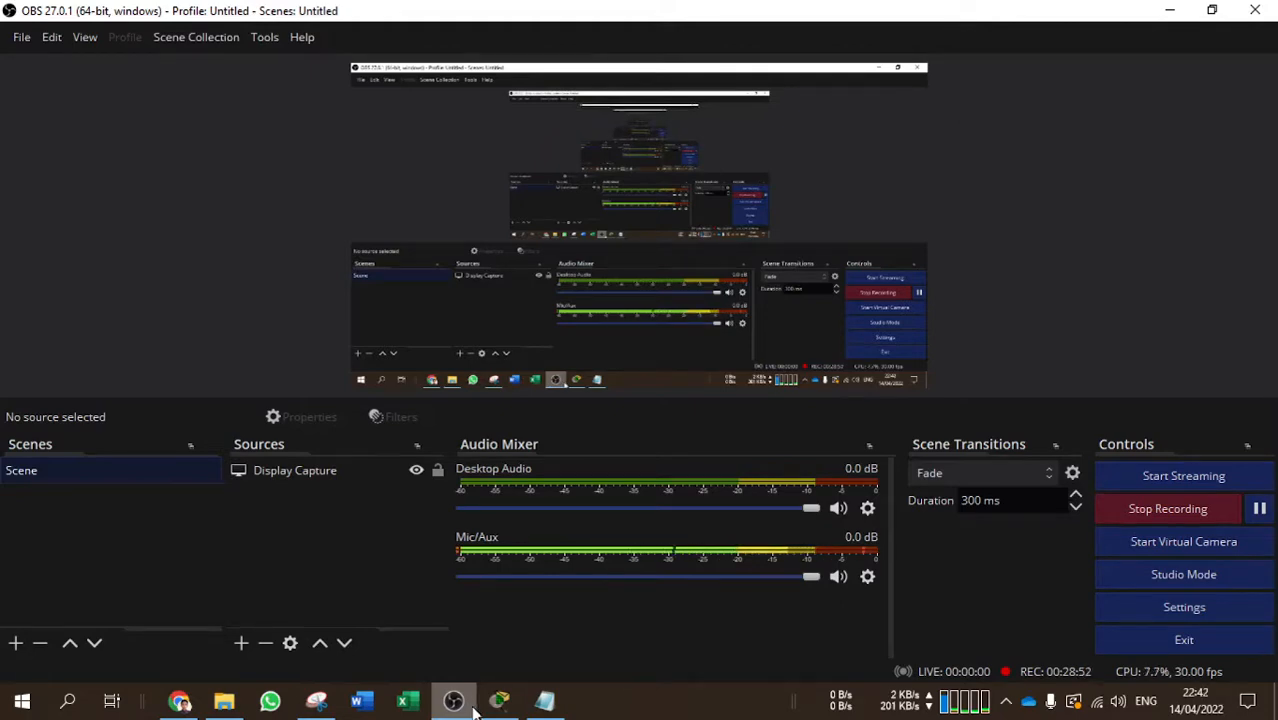
pyautogui.click(472, 708)
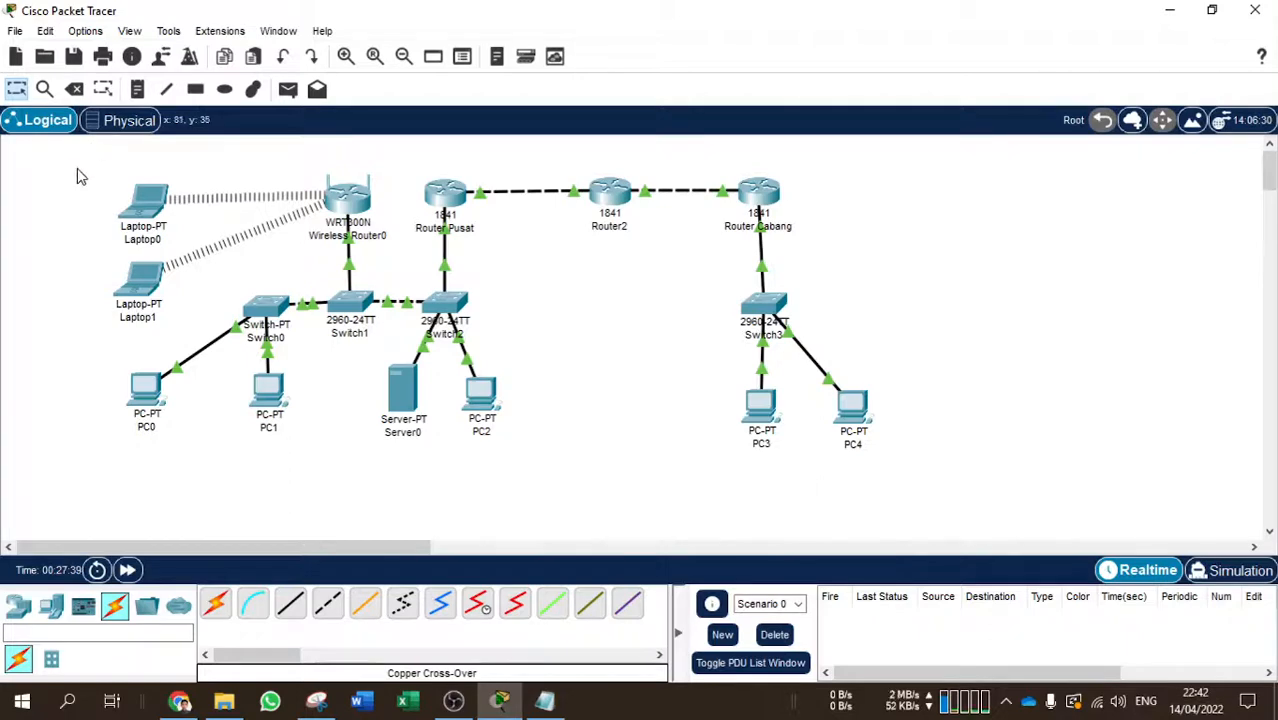
pyautogui.moveTo(76, 167); pyautogui.dragTo(1012, 492)
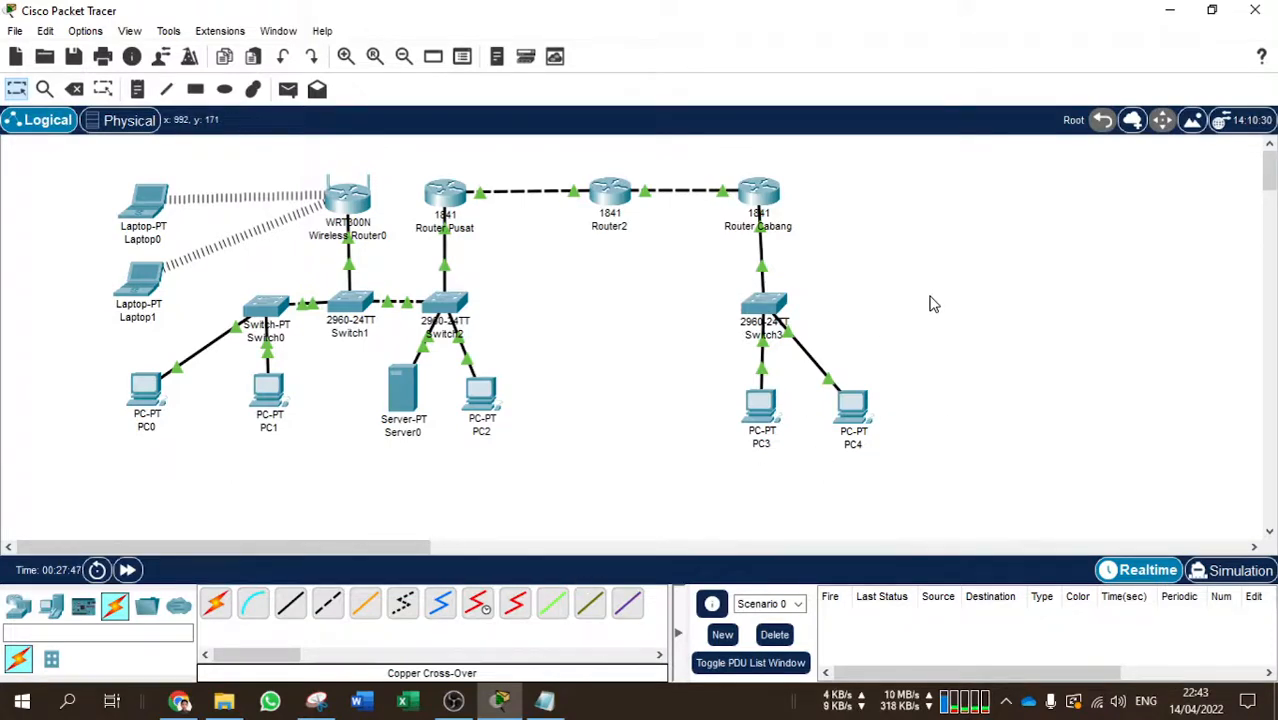
pyautogui.click(453, 701)
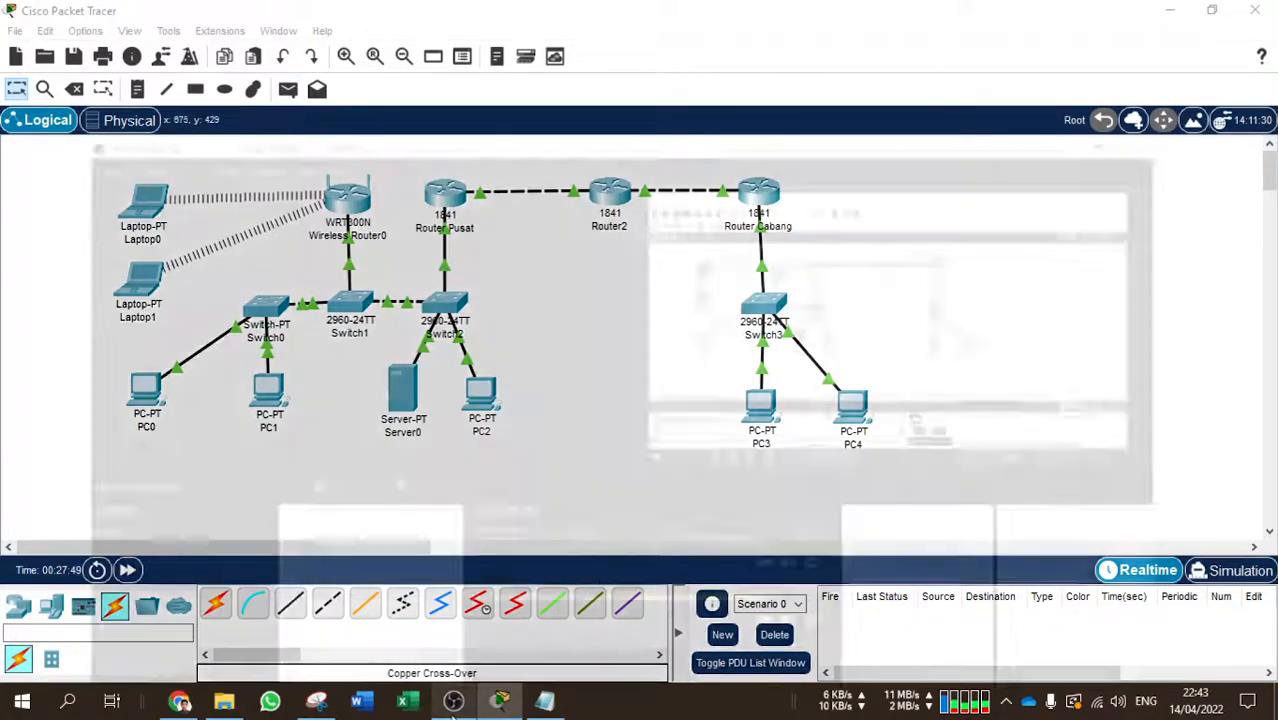